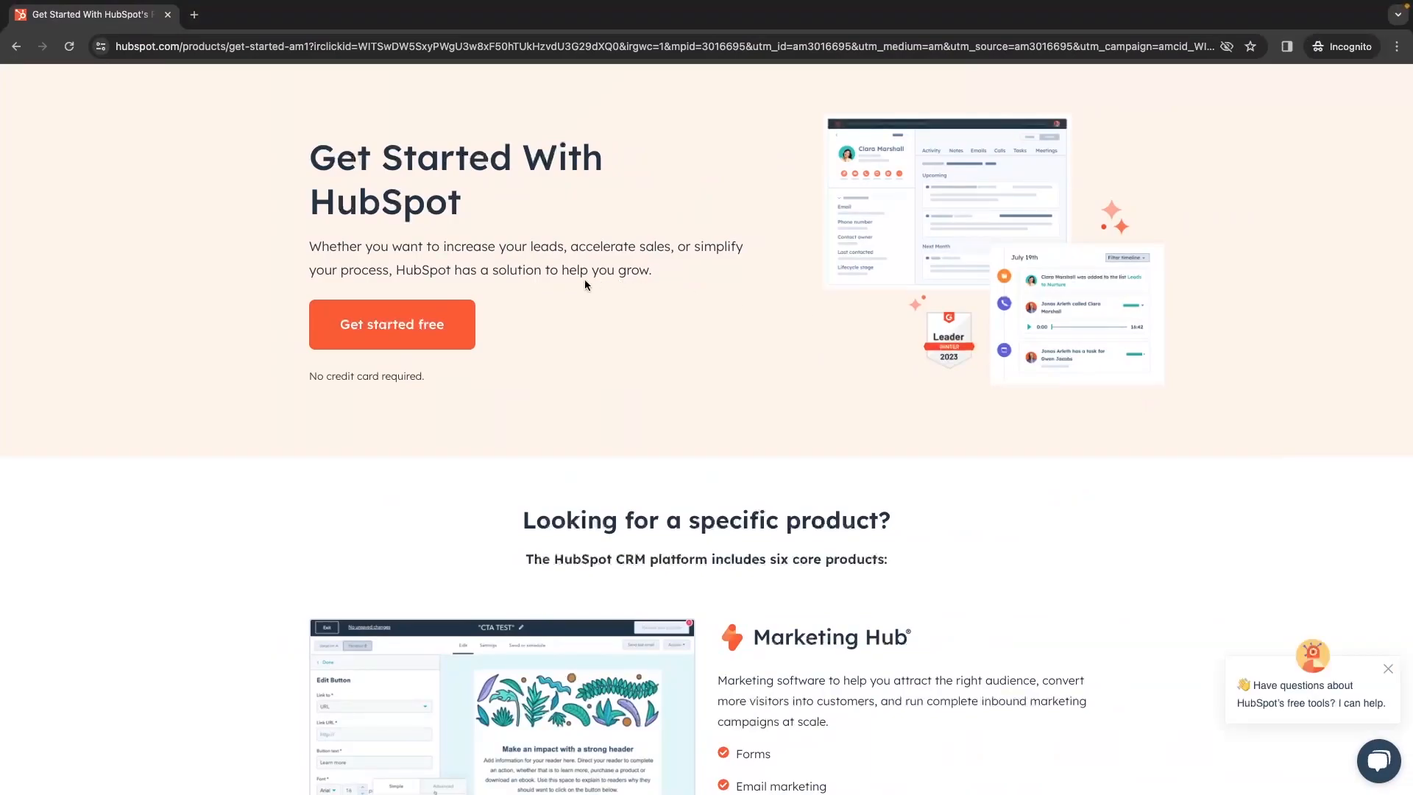
Step: Start signing up for the free HubSpot plan from the Get Started page
{"action": "left_click", "coordinate": [392, 324]}
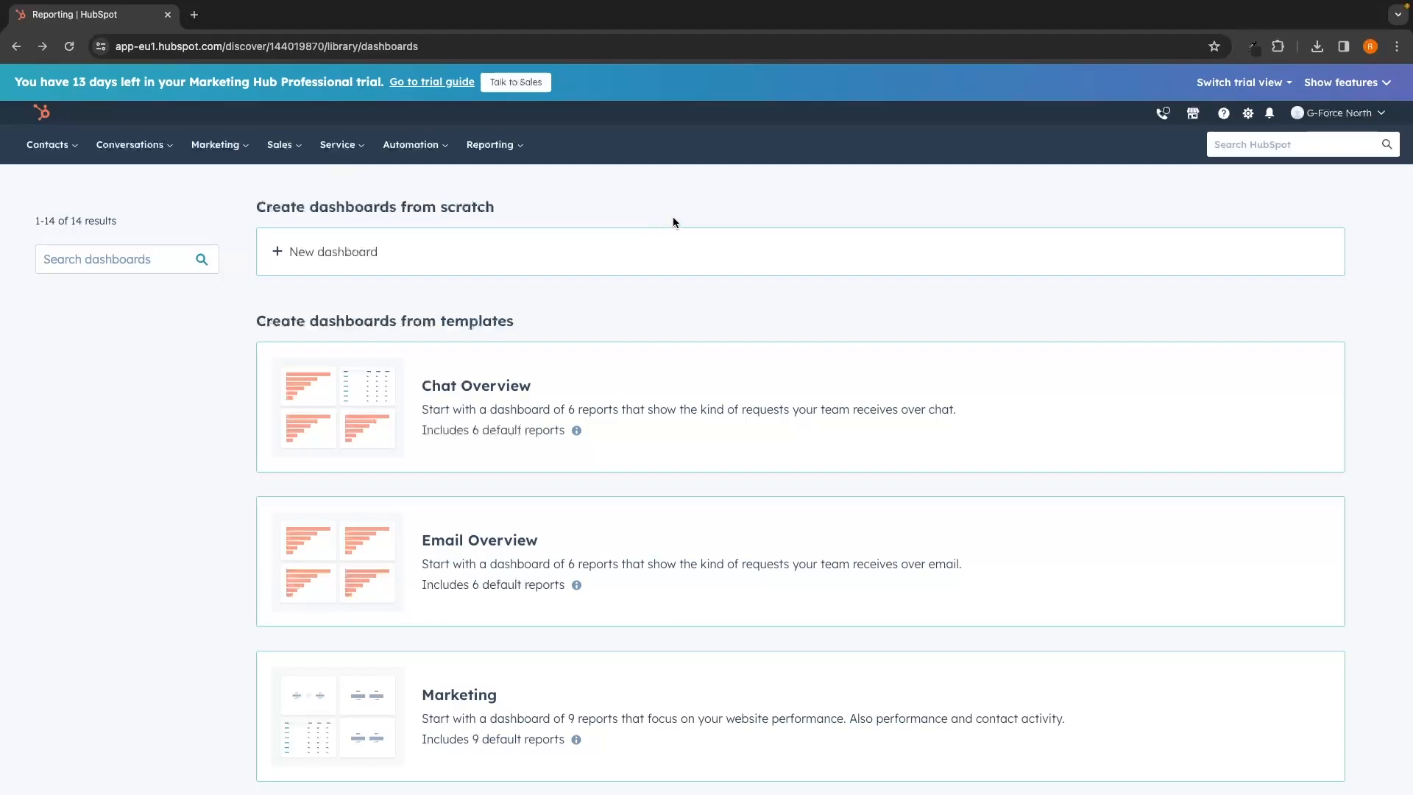
Step: Examine the options for creating a dashboard from scratch and the list of available dashboard templates
{"action": "left_click_drag", "start_coordinate": [257, 207], "coordinate": [508, 204]}
{"action": "left_click", "coordinate": [513, 204]}
{"action": "left_click_drag", "start_coordinate": [276, 209], "coordinate": [496, 211]}
{"action": "left_click", "coordinate": [545, 200]}
{"action": "scroll", "coordinate": [433, 277], "scroll_direction": "down", "scroll_amount": 3}
{"action": "scroll", "coordinate": [434, 282], "scroll_direction": "down", "scroll_amount": 5}
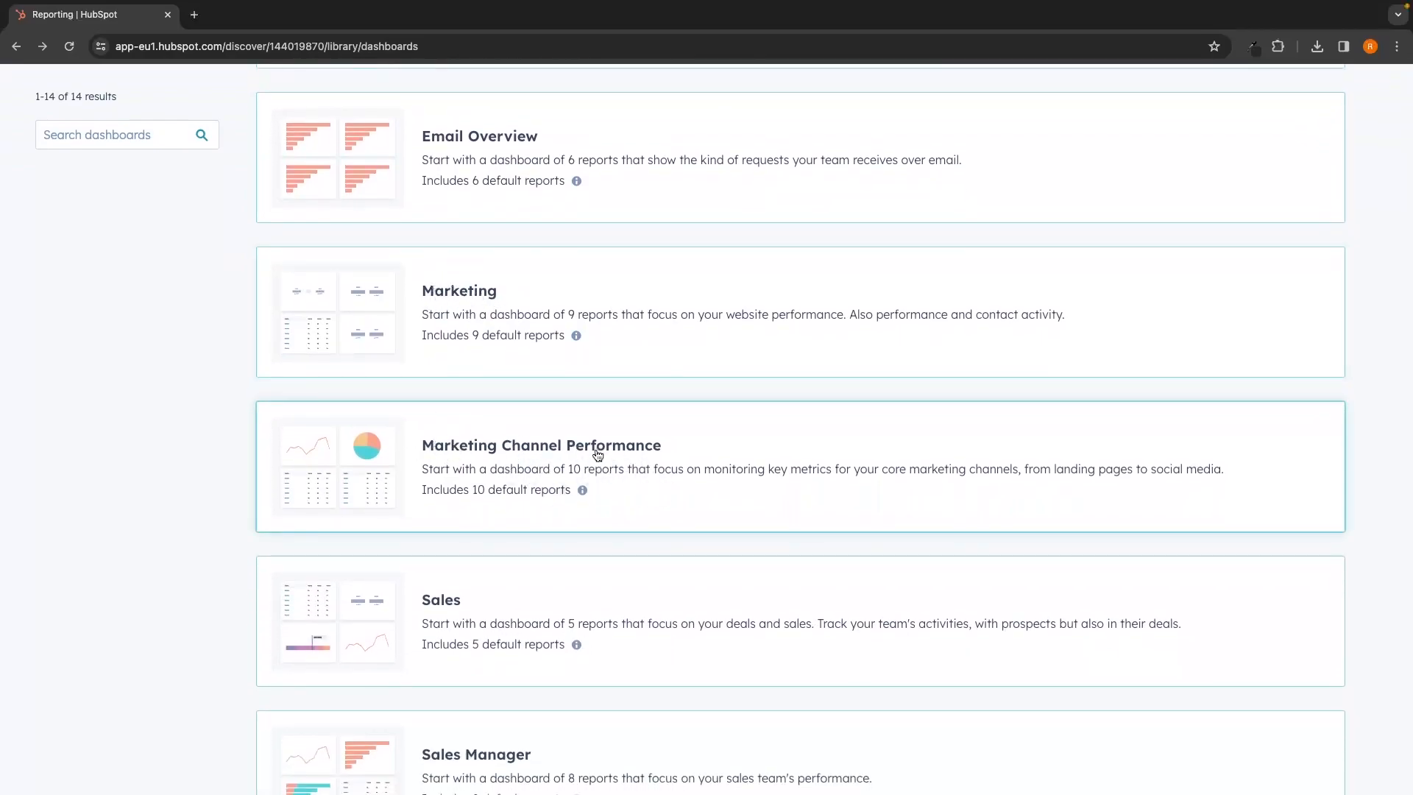
{"action": "scroll", "coordinate": [1125, 197], "scroll_direction": "up", "scroll_amount": 4}
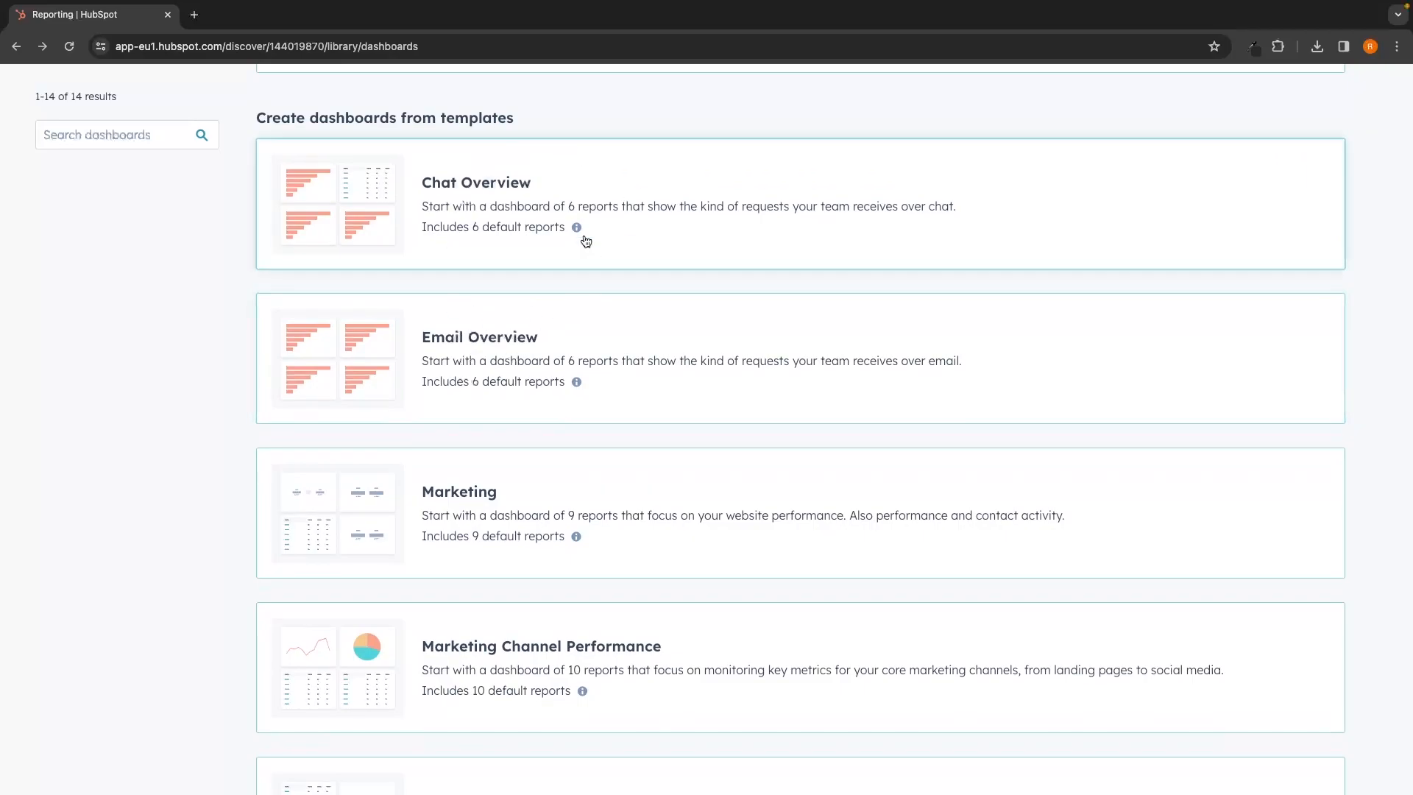
{"action": "scroll", "coordinate": [621, 271], "scroll_direction": "down", "scroll_amount": 8}
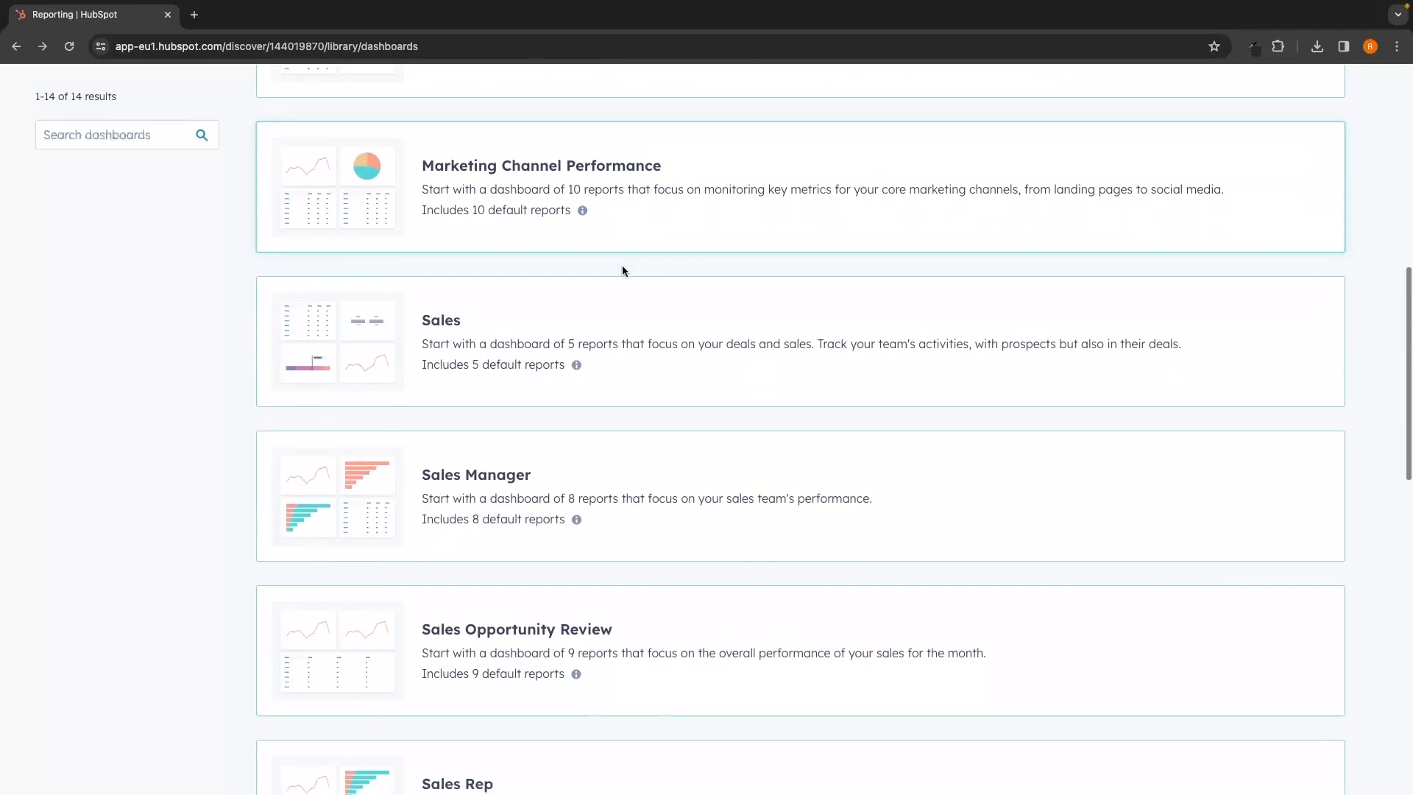
{"action": "scroll", "coordinate": [565, 491], "scroll_direction": "down", "scroll_amount": 4}
{"action": "scroll", "coordinate": [565, 492], "scroll_direction": "down", "scroll_amount": 11}
{"action": "scroll", "coordinate": [565, 492], "scroll_direction": "up", "scroll_amount": 13}
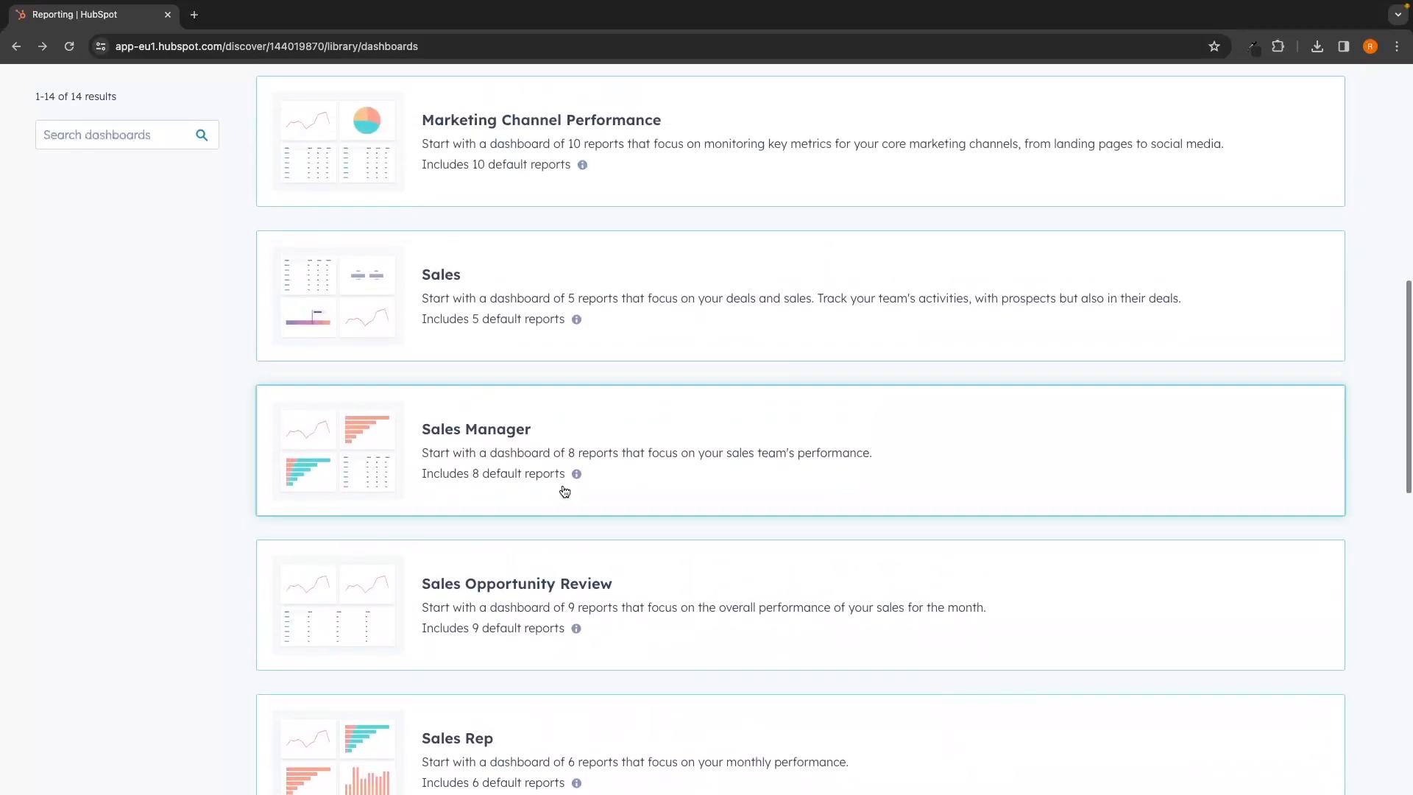
{"action": "scroll", "coordinate": [565, 491], "scroll_direction": "up", "scroll_amount": 3}
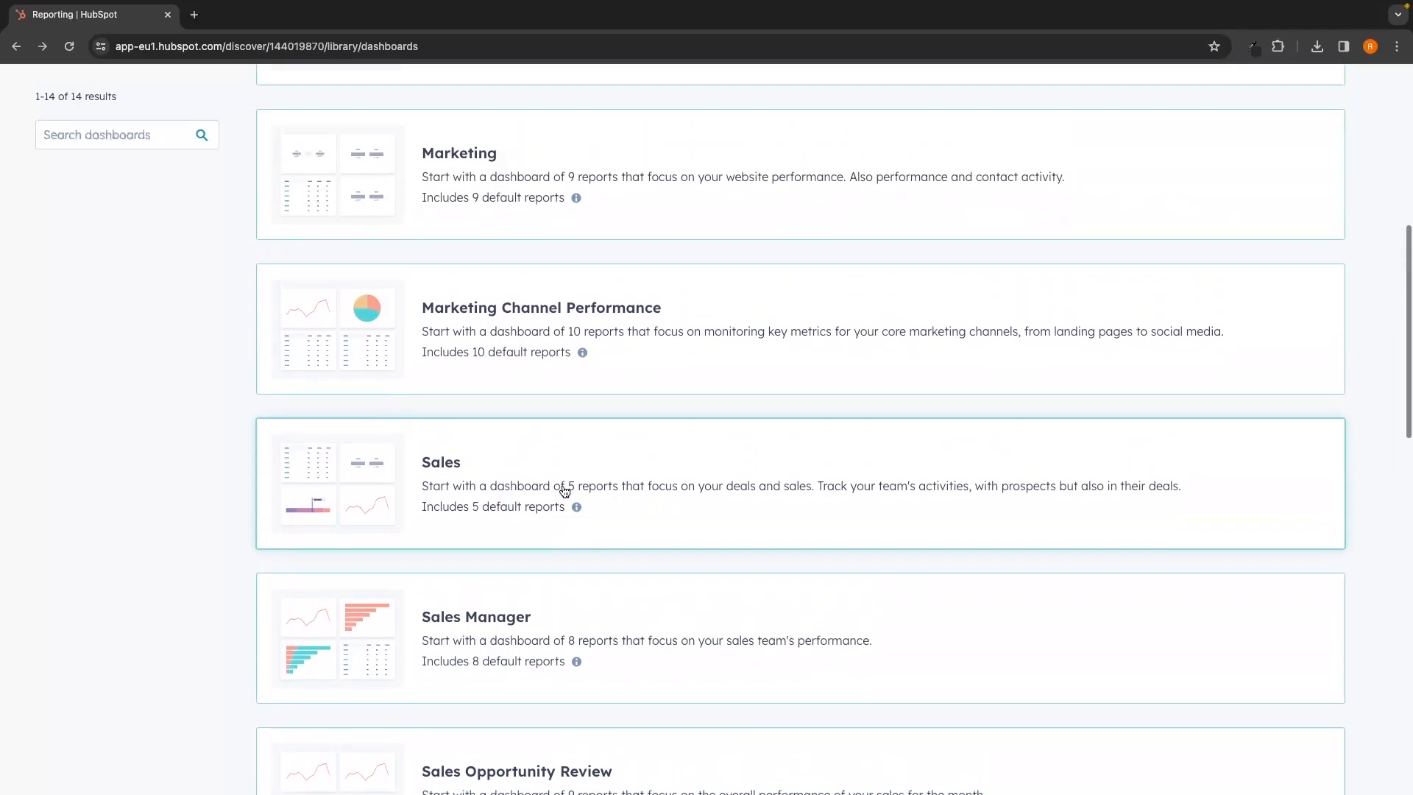
{"action": "scroll", "coordinate": [564, 491], "scroll_direction": "up", "scroll_amount": 3}
{"action": "scroll", "coordinate": [503, 356], "scroll_direction": "up", "scroll_amount": 1}
{"action": "scroll", "coordinate": [504, 356], "scroll_direction": "down", "scroll_amount": 2}
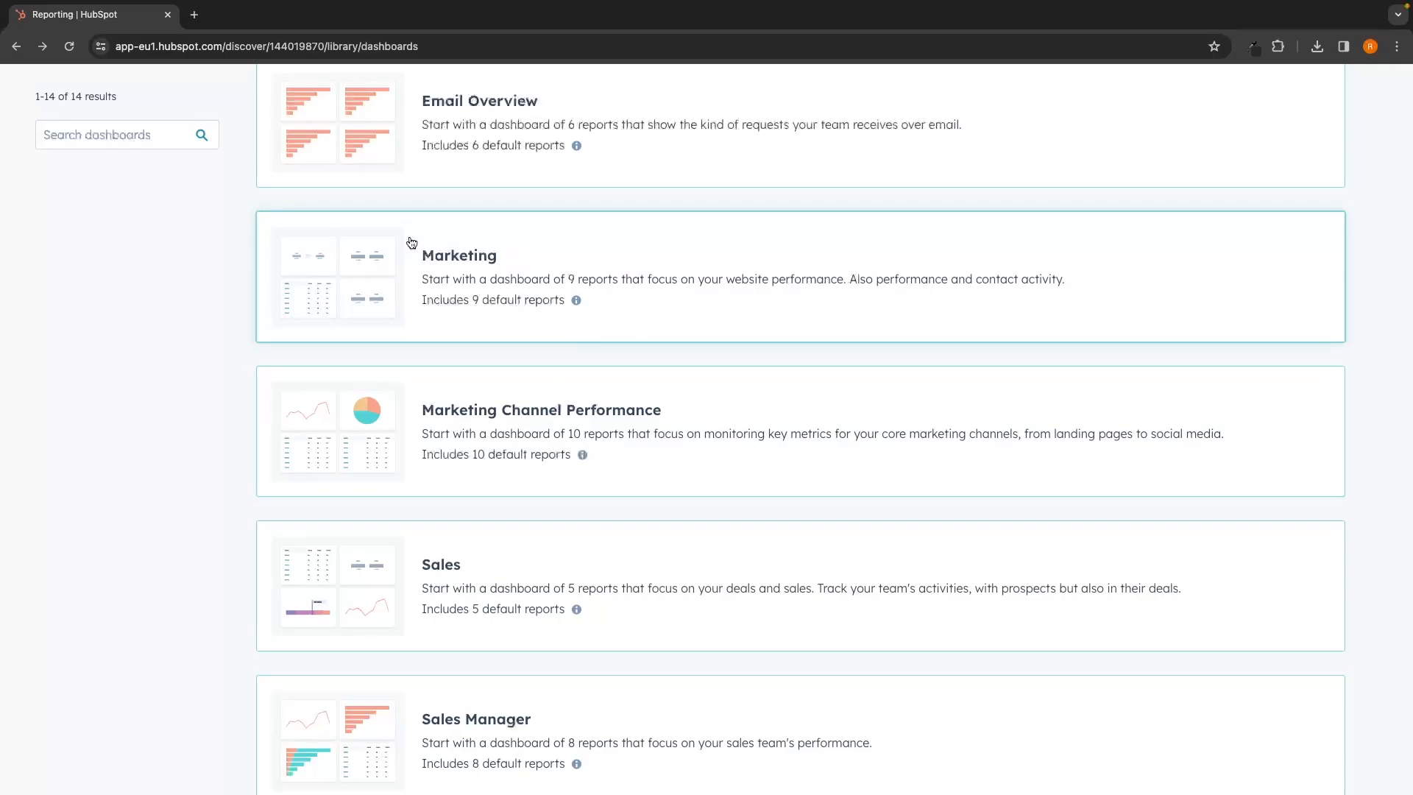
Step: Review the details and included reports of the Marketing dashboard template, then close them
{"action": "left_click", "coordinate": [447, 264]}
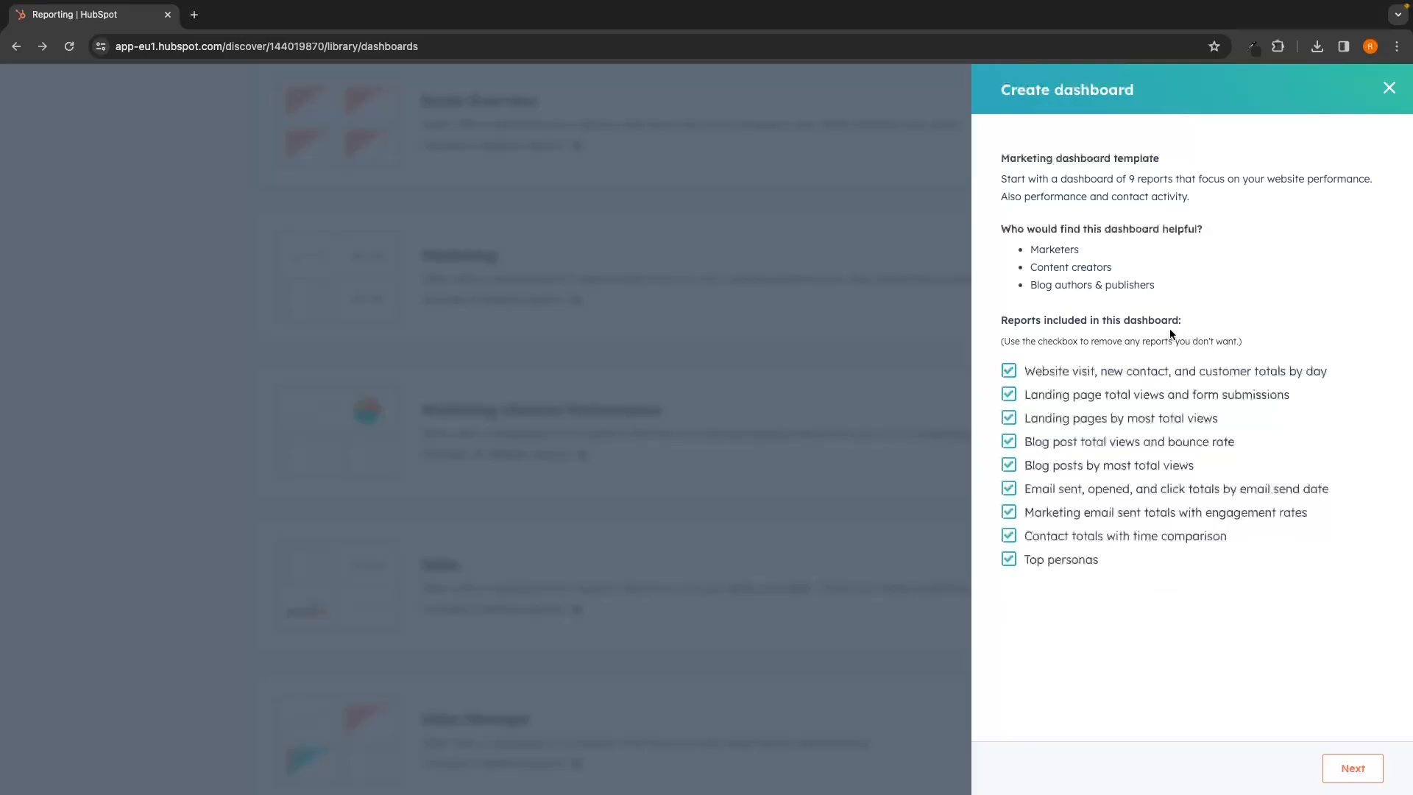
{"action": "left_click", "coordinate": [1389, 88]}
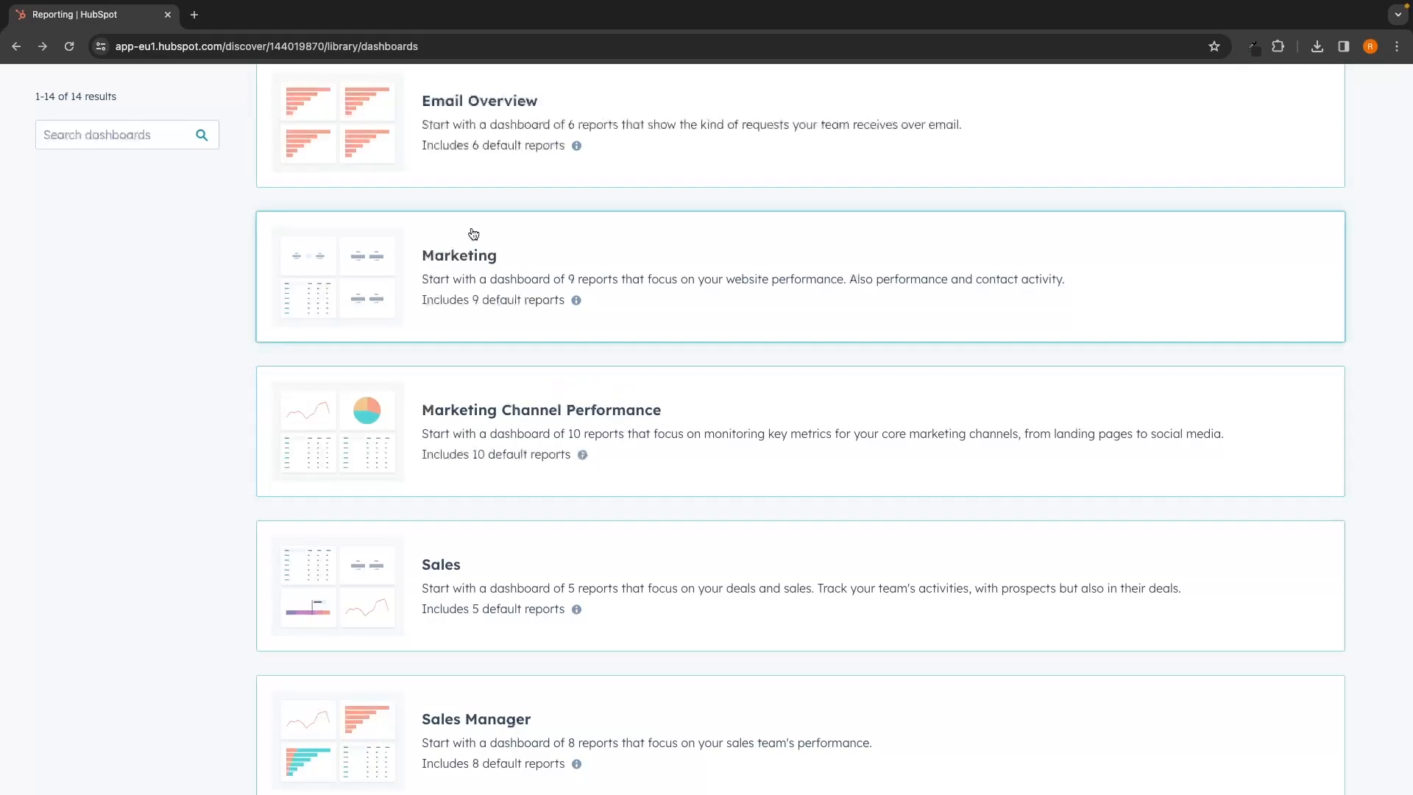
{"action": "left_click", "coordinate": [574, 307]}
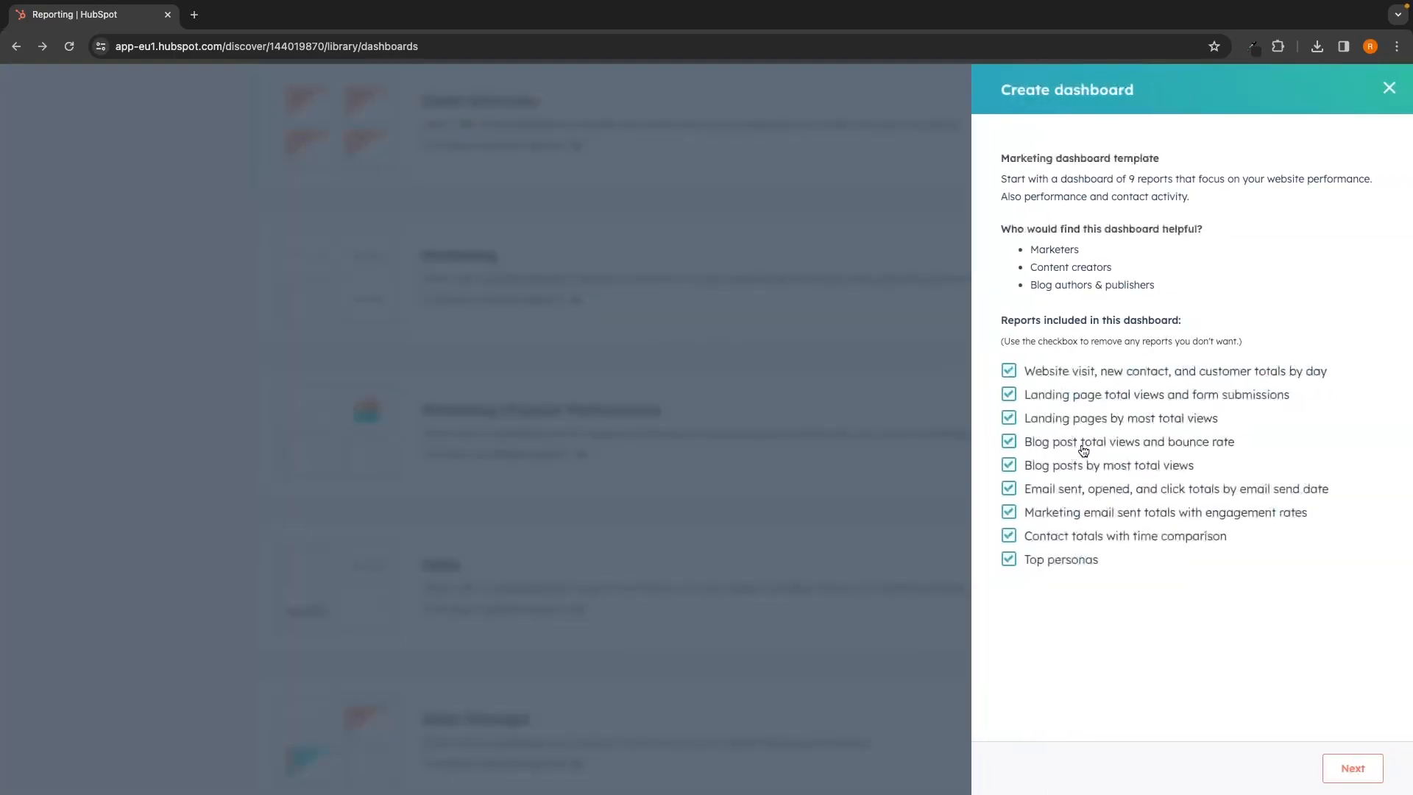
{"action": "left_click", "coordinate": [1389, 87]}
{"action": "left_click", "coordinate": [576, 298]}
{"action": "left_click", "coordinate": [1389, 88]}
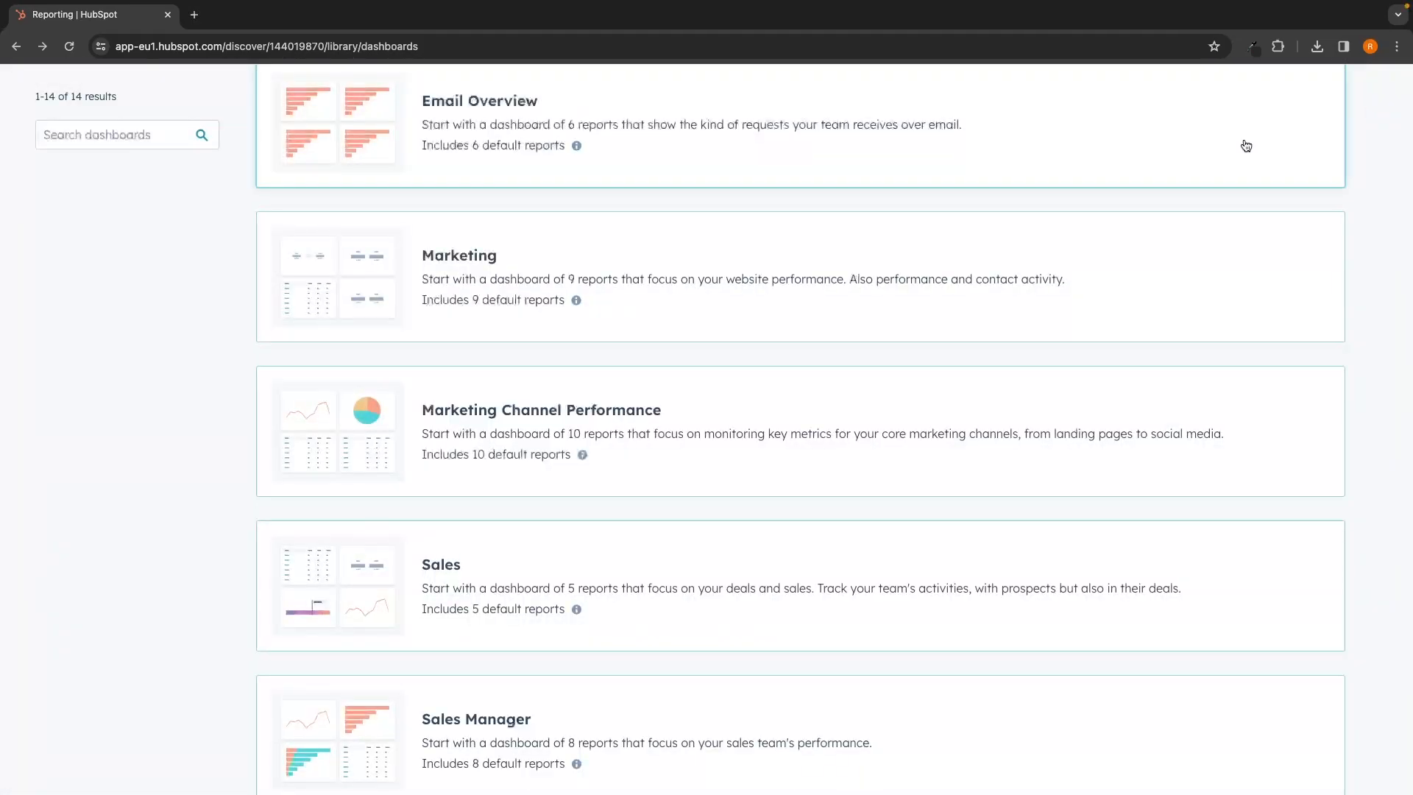
Step: Choose the Marketing Channel Performance template with all its included reports and continue to the dashboard's name and access settings
{"action": "left_click", "coordinate": [541, 417]}
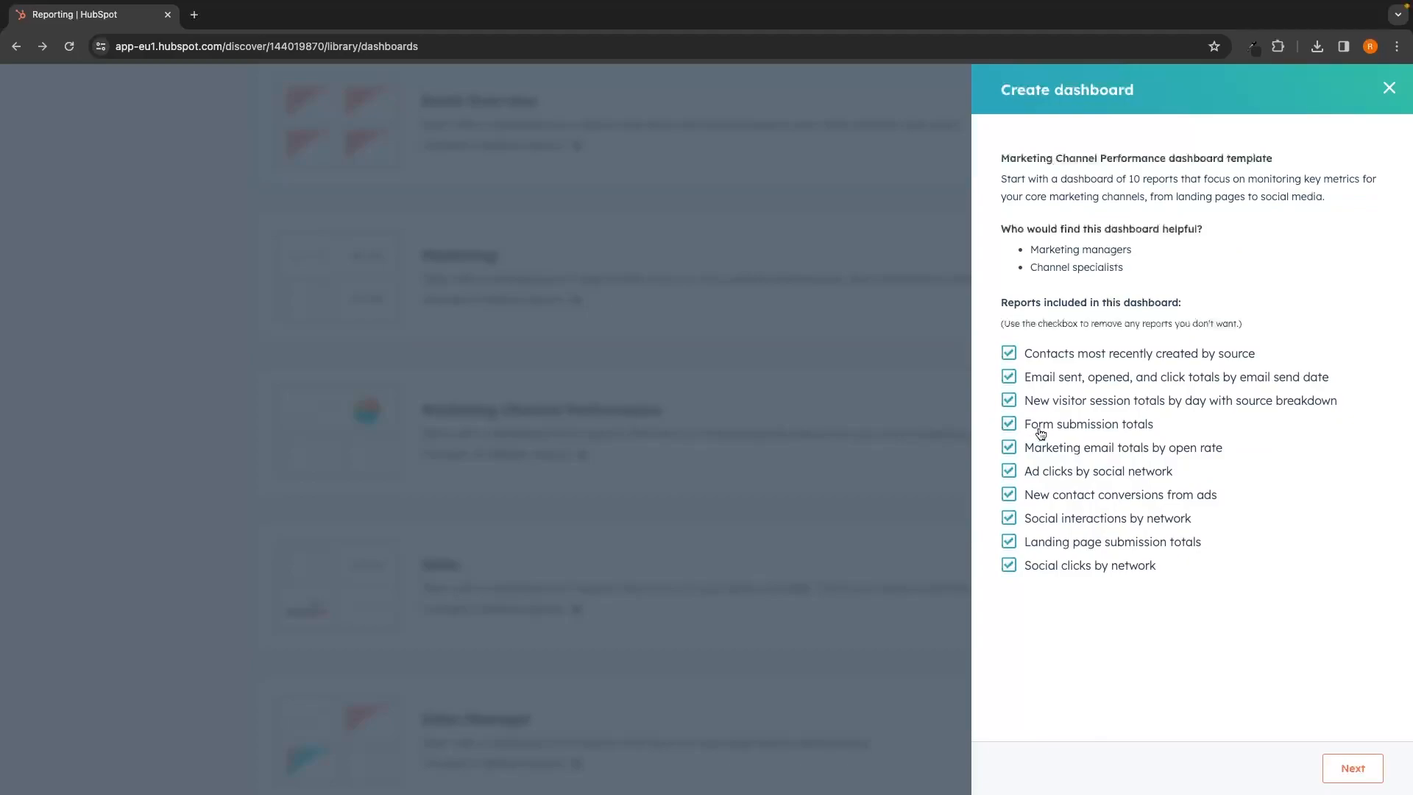
{"action": "left_click", "coordinate": [1037, 407]}
{"action": "left_click", "coordinate": [1092, 407]}
{"action": "left_click", "coordinate": [1353, 767]}
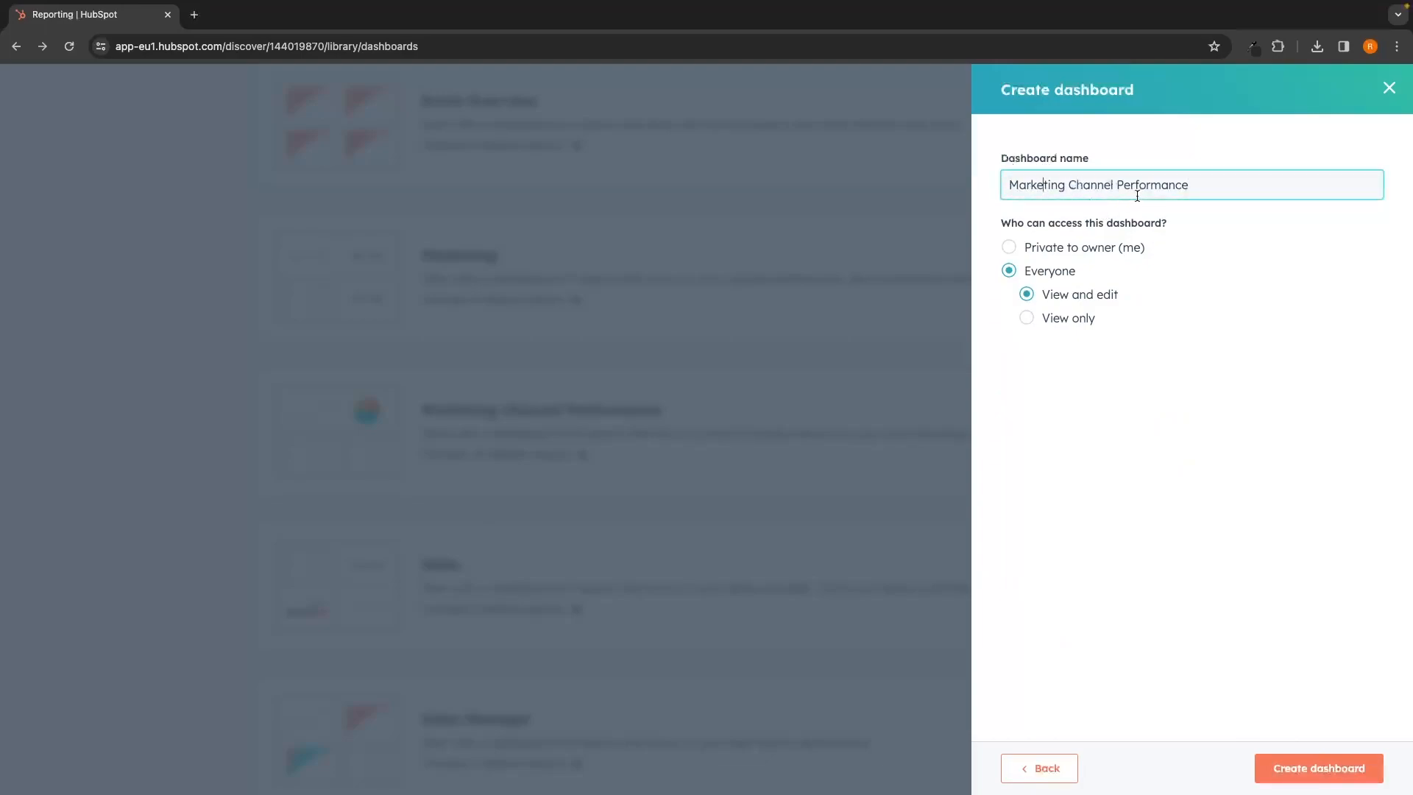
Step: Give everyone view and edit access to the Marketing Channel Performance dashboard and create it
{"action": "left_click", "coordinate": [1058, 394]}
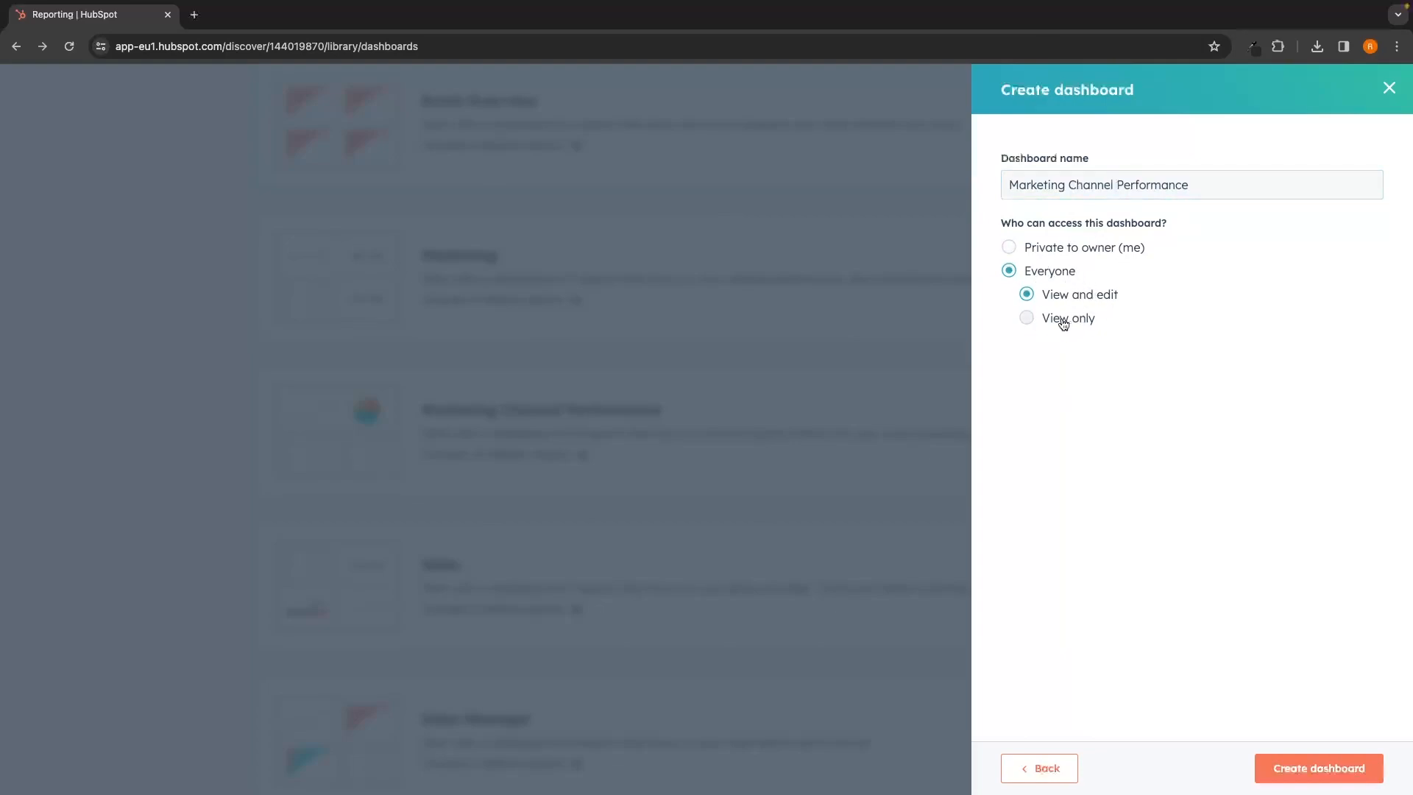
{"action": "left_click", "coordinate": [1016, 253]}
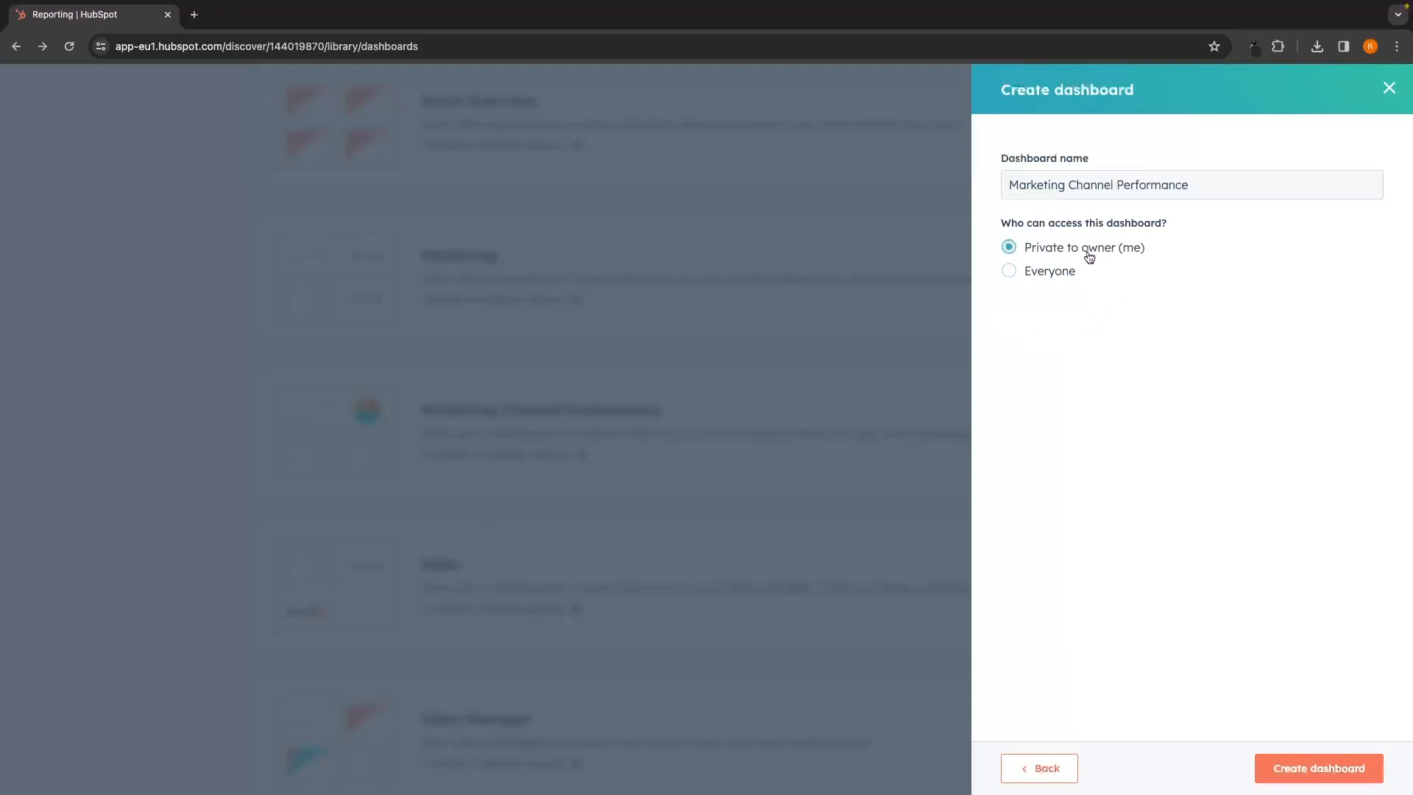
{"action": "left_click", "coordinate": [1064, 273]}
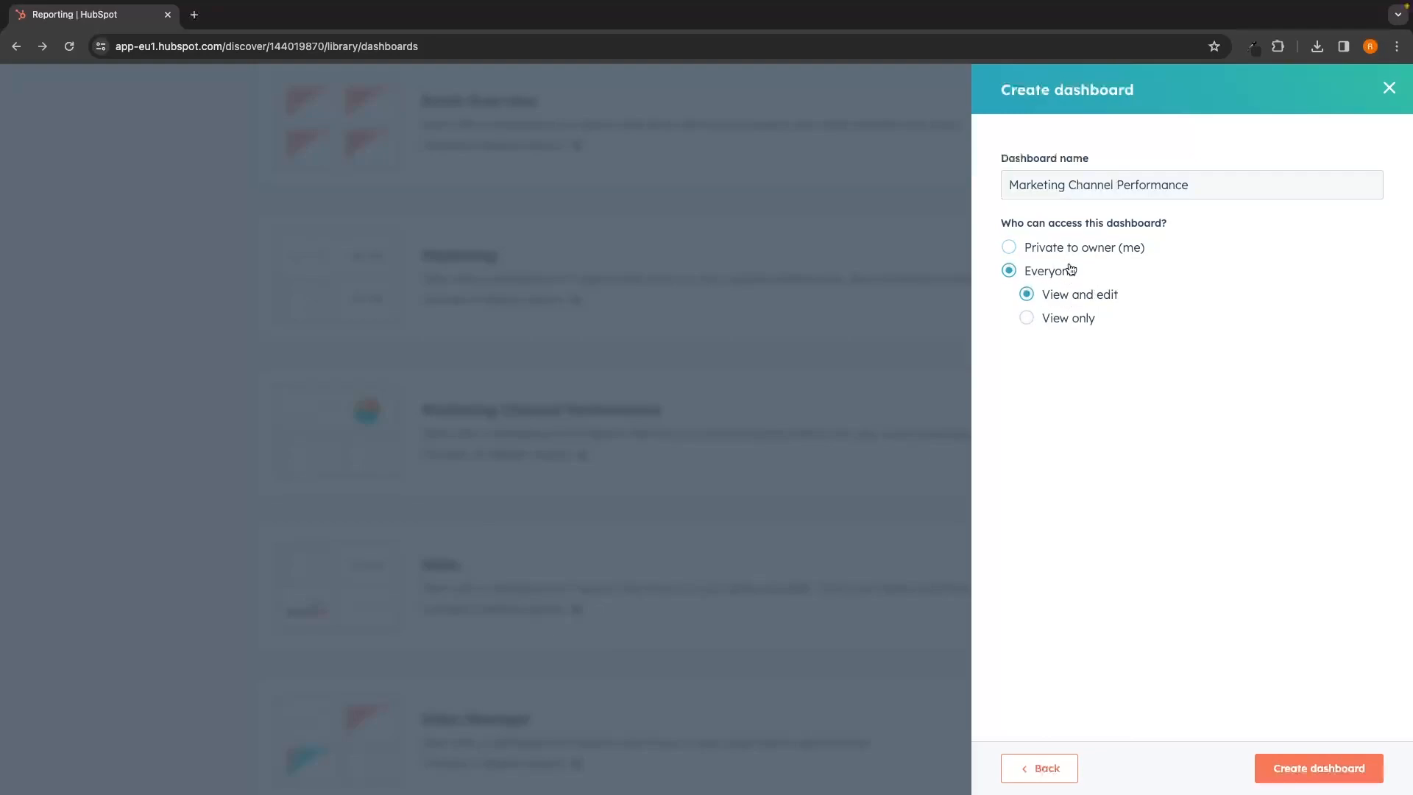
{"action": "left_click", "coordinate": [1304, 780]}
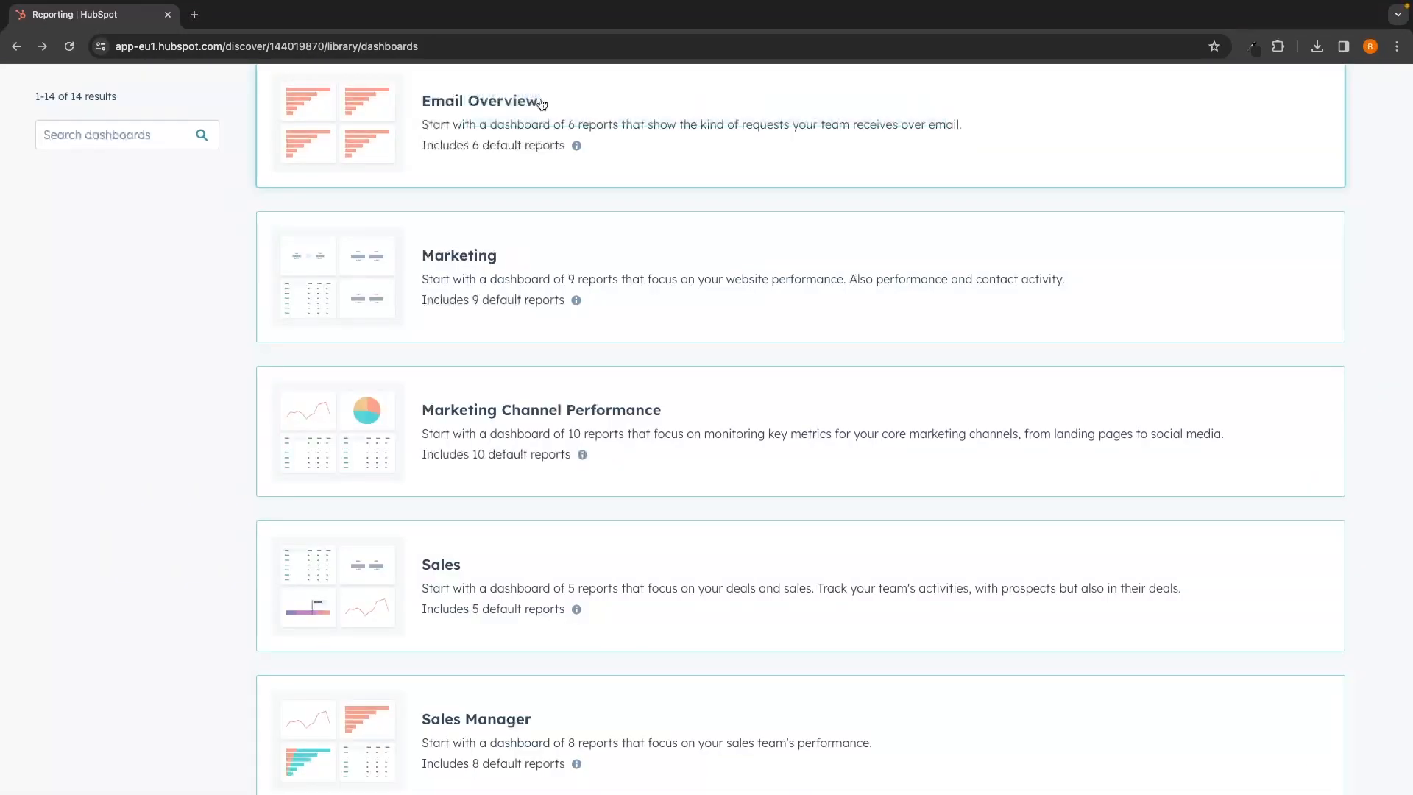
Step: Leave the template library and open the Marketing Channel Performance dashboard
{"action": "scroll", "coordinate": [630, 119], "scroll_direction": "up", "scroll_amount": 6}
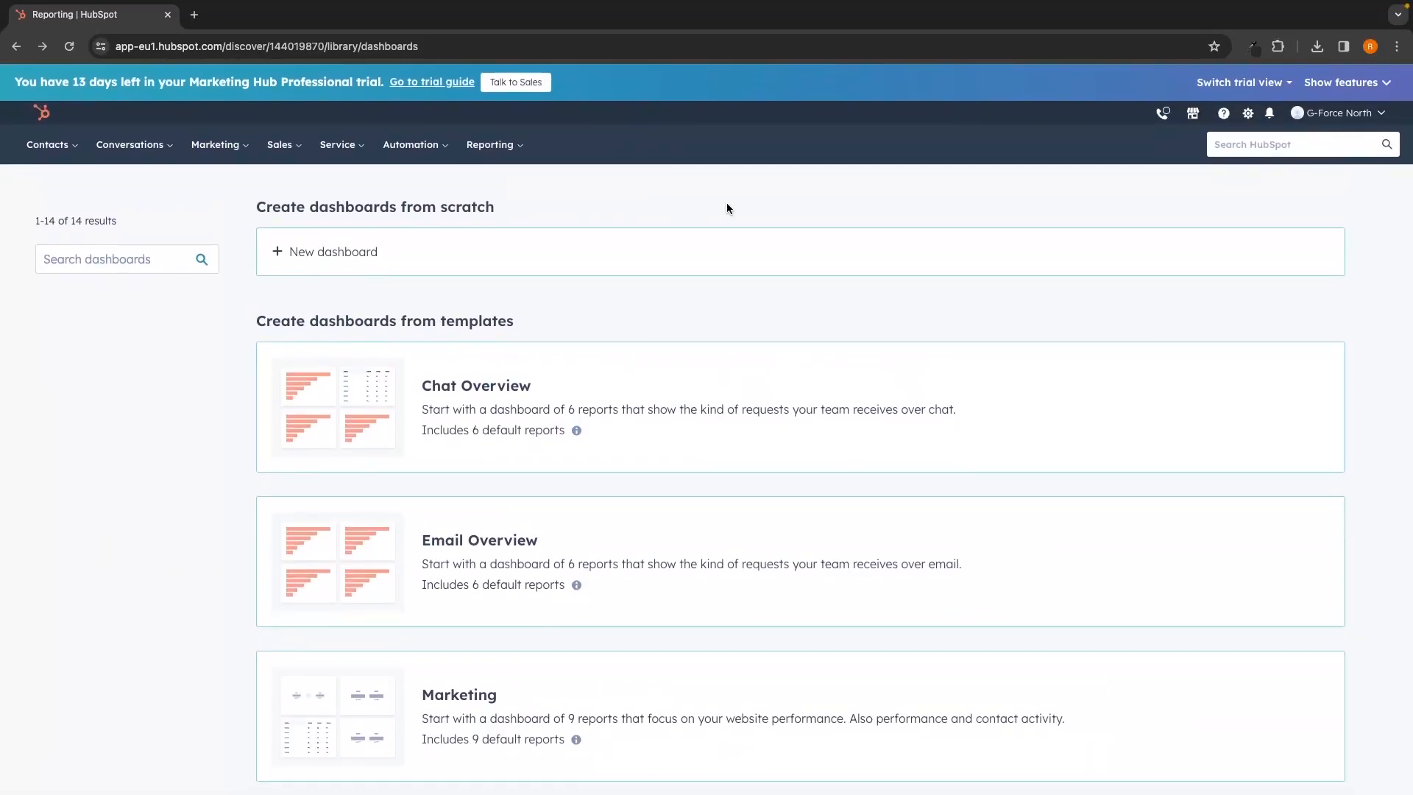
{"action": "left_click", "coordinate": [42, 114]}
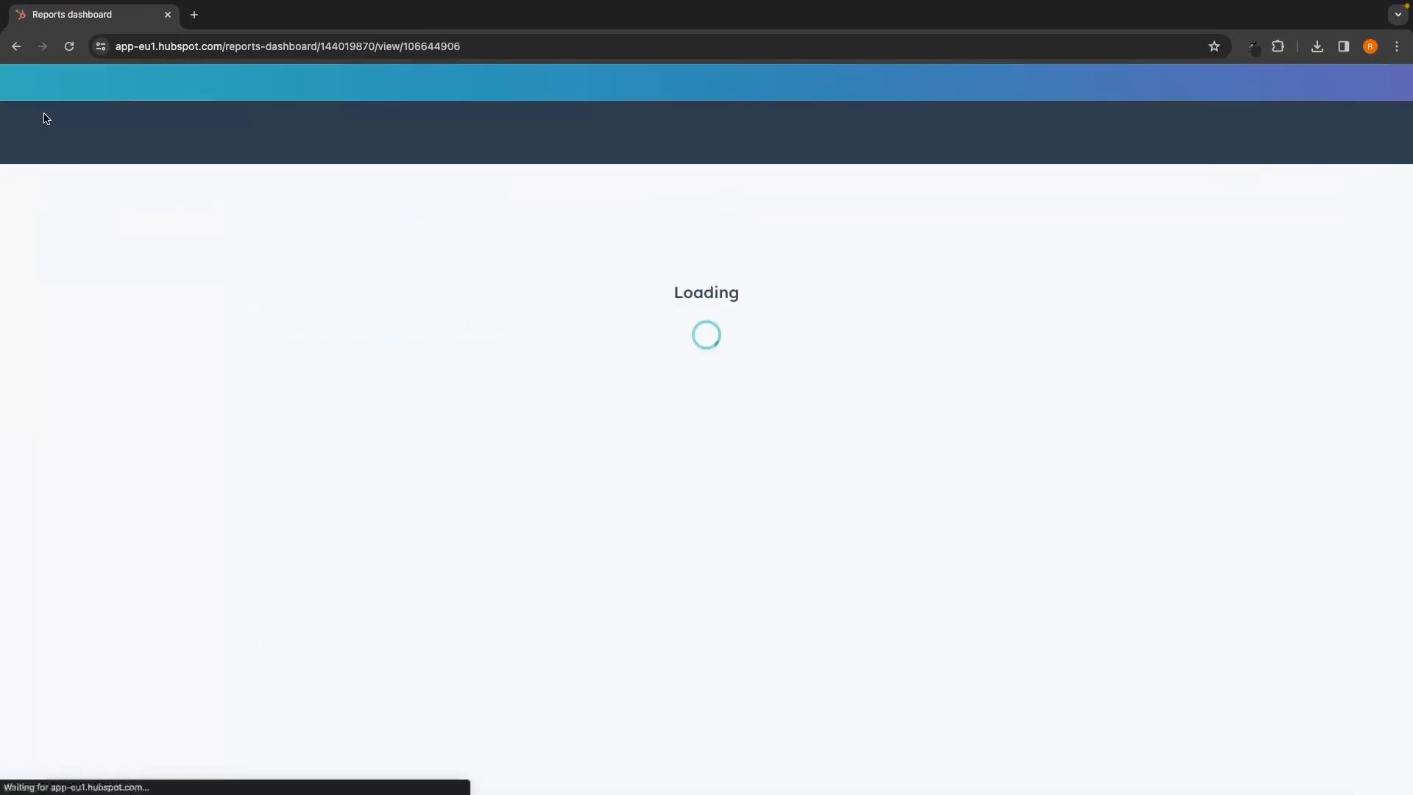
Step: Examine the dashboard's contact source, landing page submission and form submission reports, including their date ranges
{"action": "scroll", "coordinate": [474, 262], "scroll_direction": "down", "scroll_amount": 2}
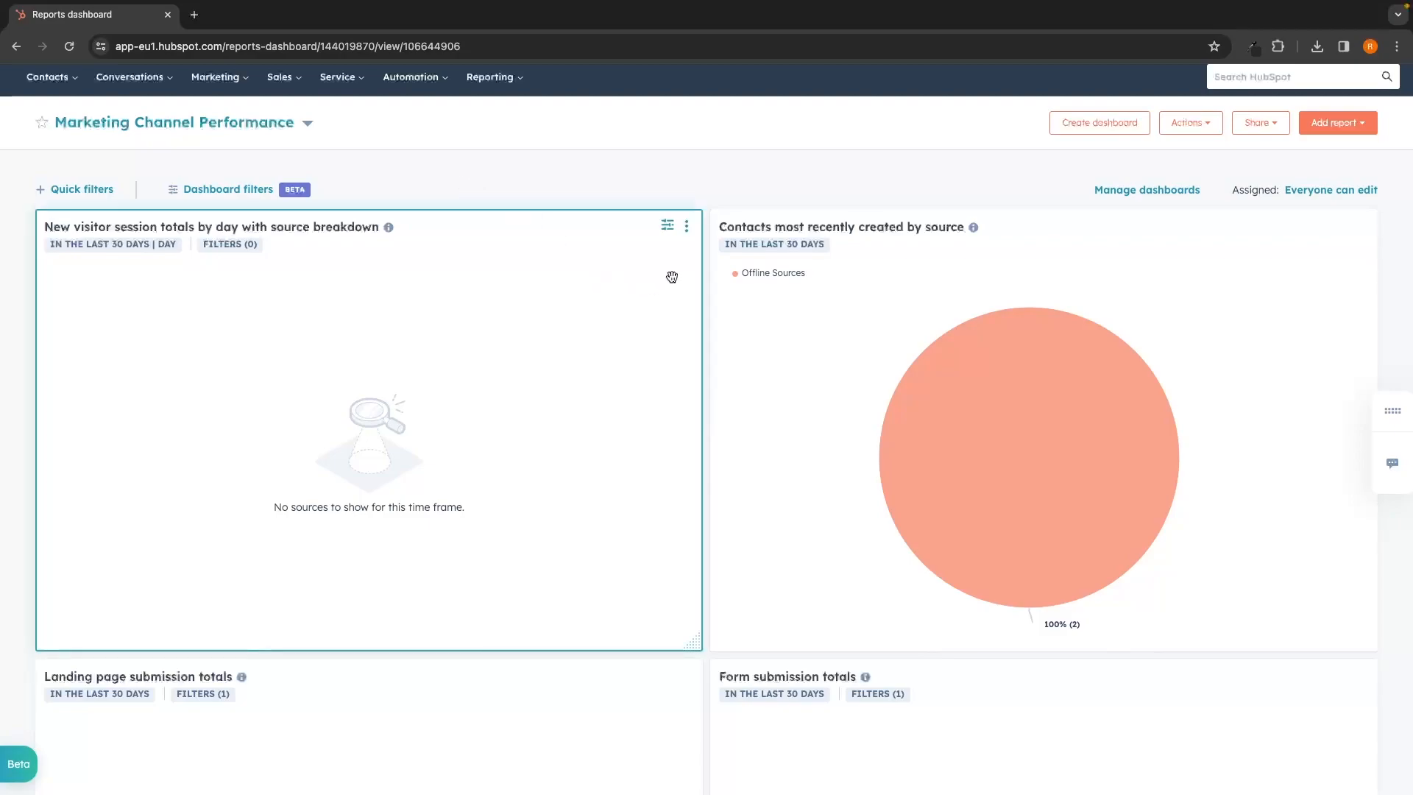
{"action": "scroll", "coordinate": [730, 187], "scroll_direction": "down", "scroll_amount": 1}
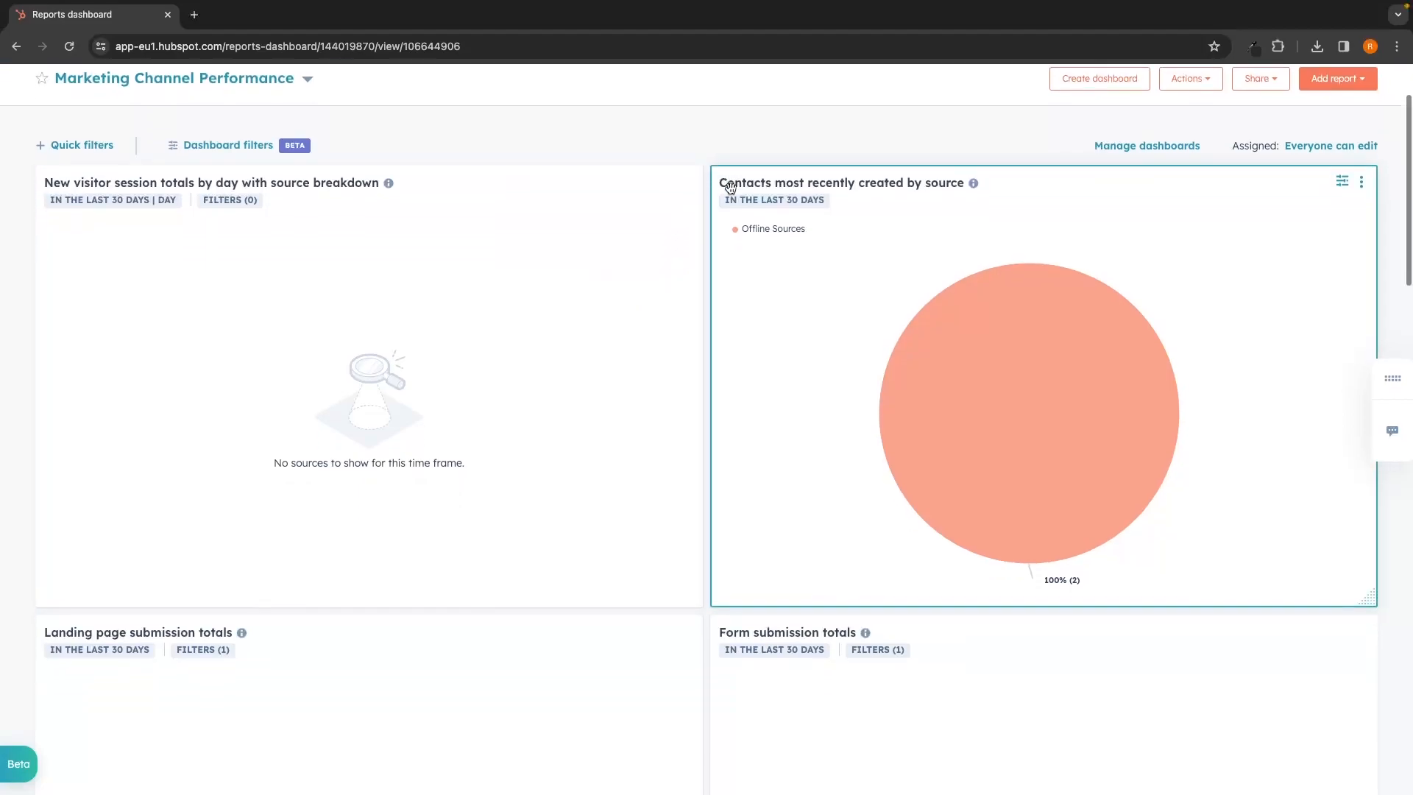
{"action": "scroll", "coordinate": [730, 187], "scroll_direction": "down", "scroll_amount": 1}
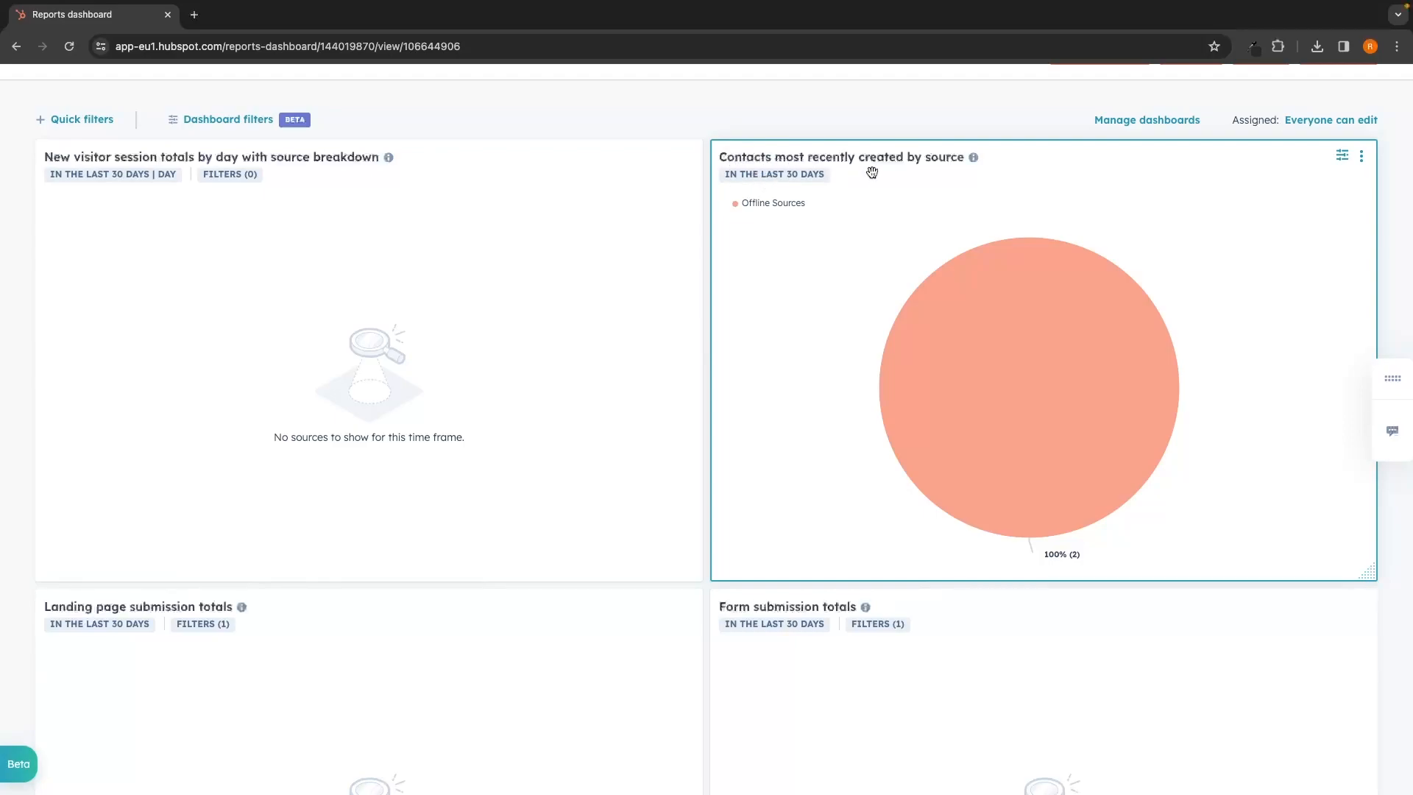
{"action": "mouse_move", "coordinate": [945, 280]}
{"action": "scroll", "coordinate": [945, 280], "scroll_direction": "down", "scroll_amount": 3}
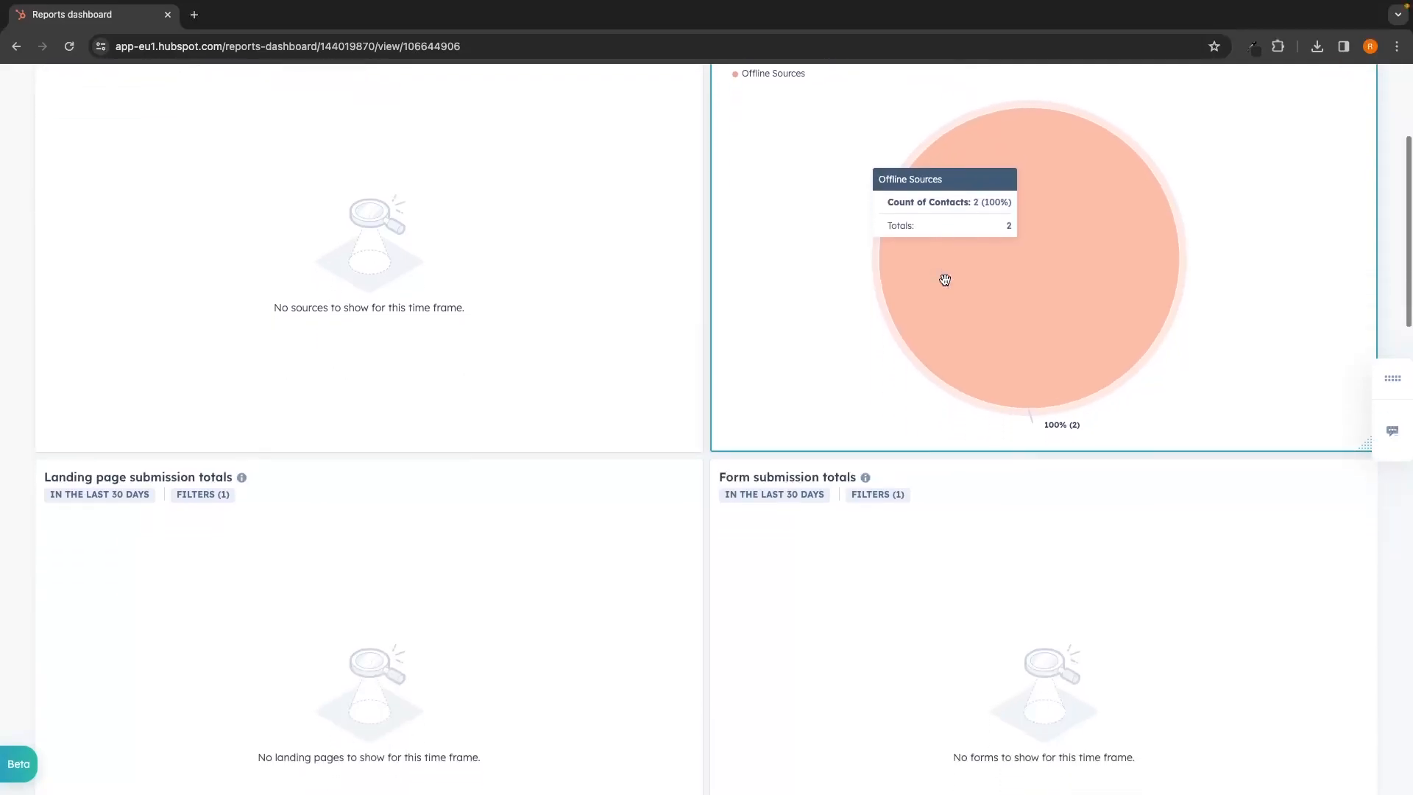
{"action": "scroll", "coordinate": [946, 280], "scroll_direction": "down", "scroll_amount": 3}
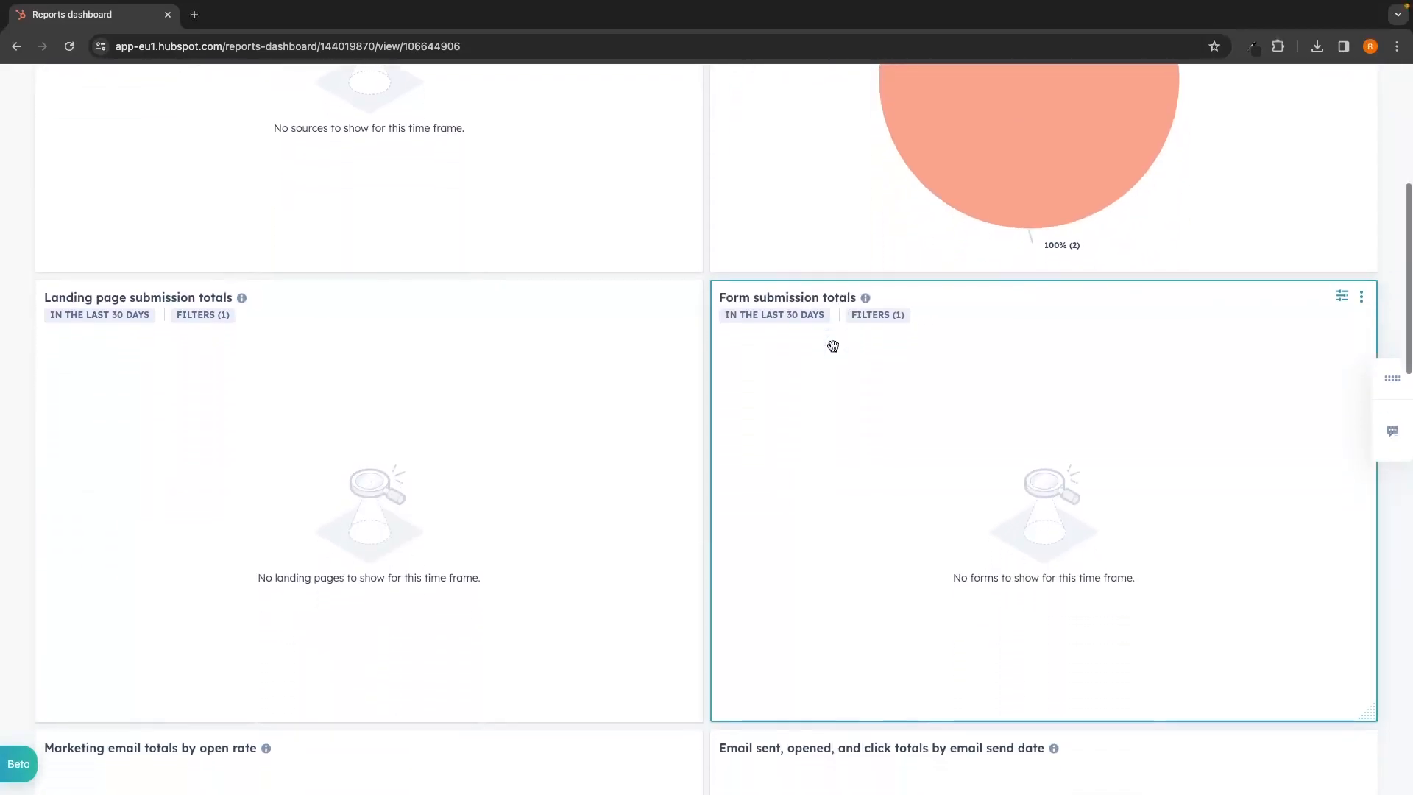
{"action": "scroll", "coordinate": [833, 346], "scroll_direction": "down", "scroll_amount": 1}
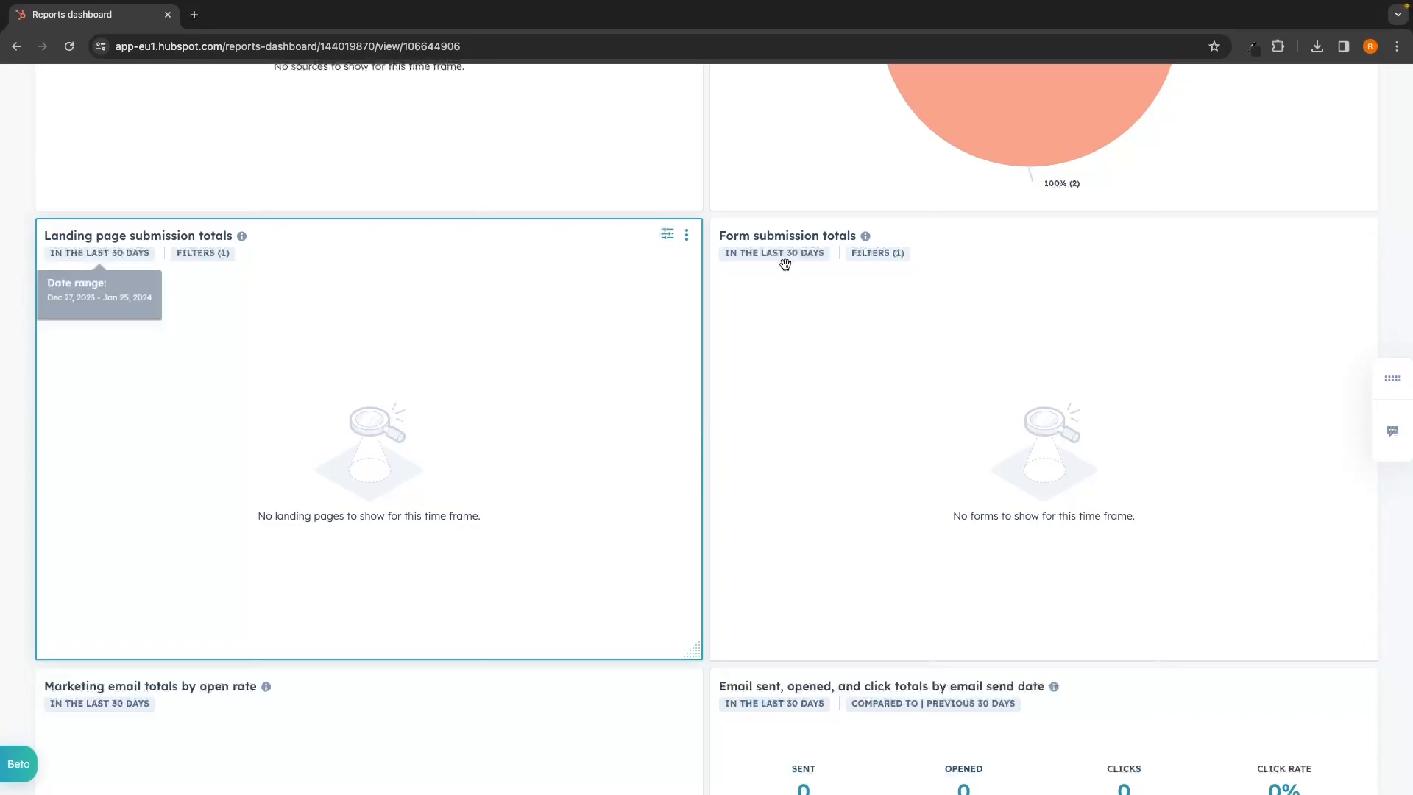
{"action": "mouse_move", "coordinate": [770, 258]}
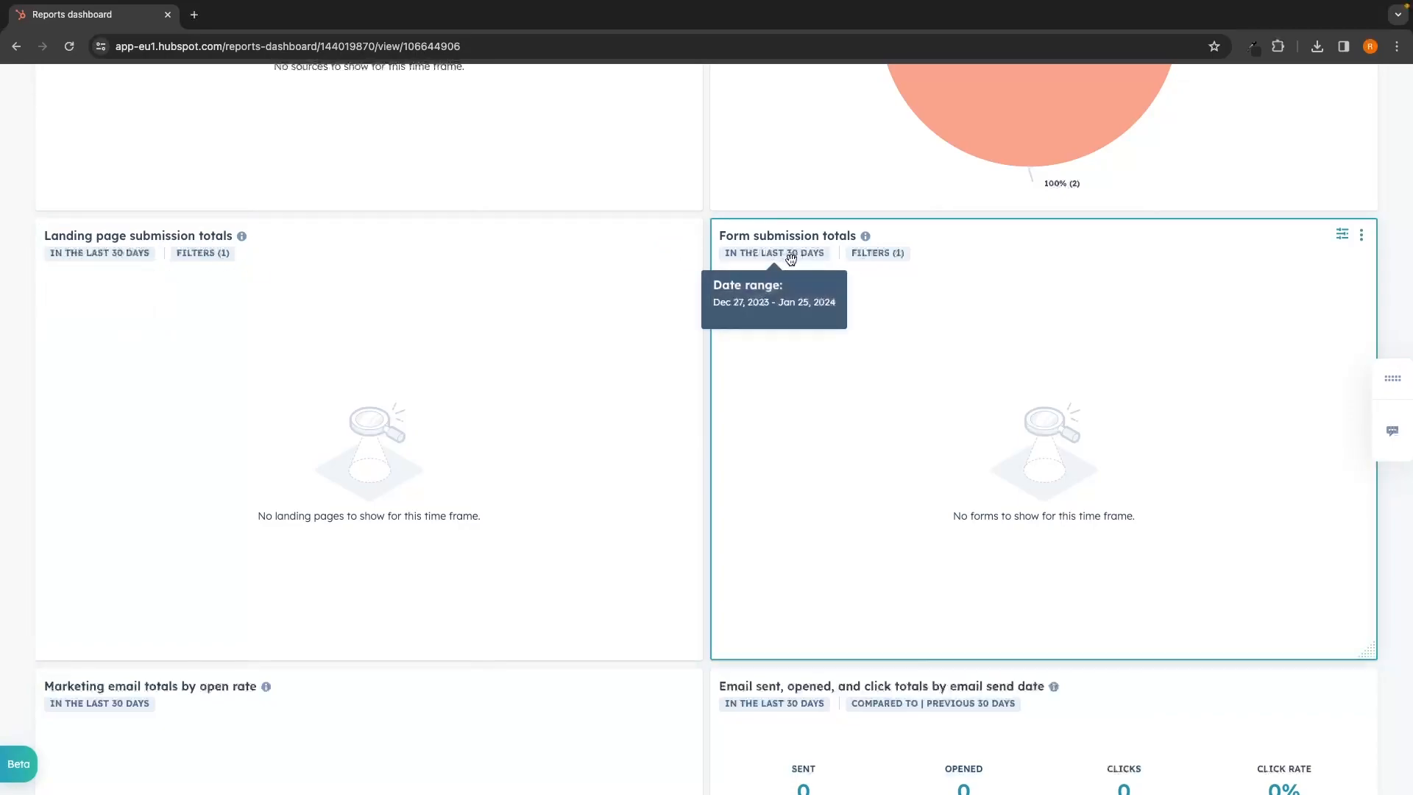
{"action": "scroll", "coordinate": [791, 257], "scroll_direction": "up", "scroll_amount": 1}
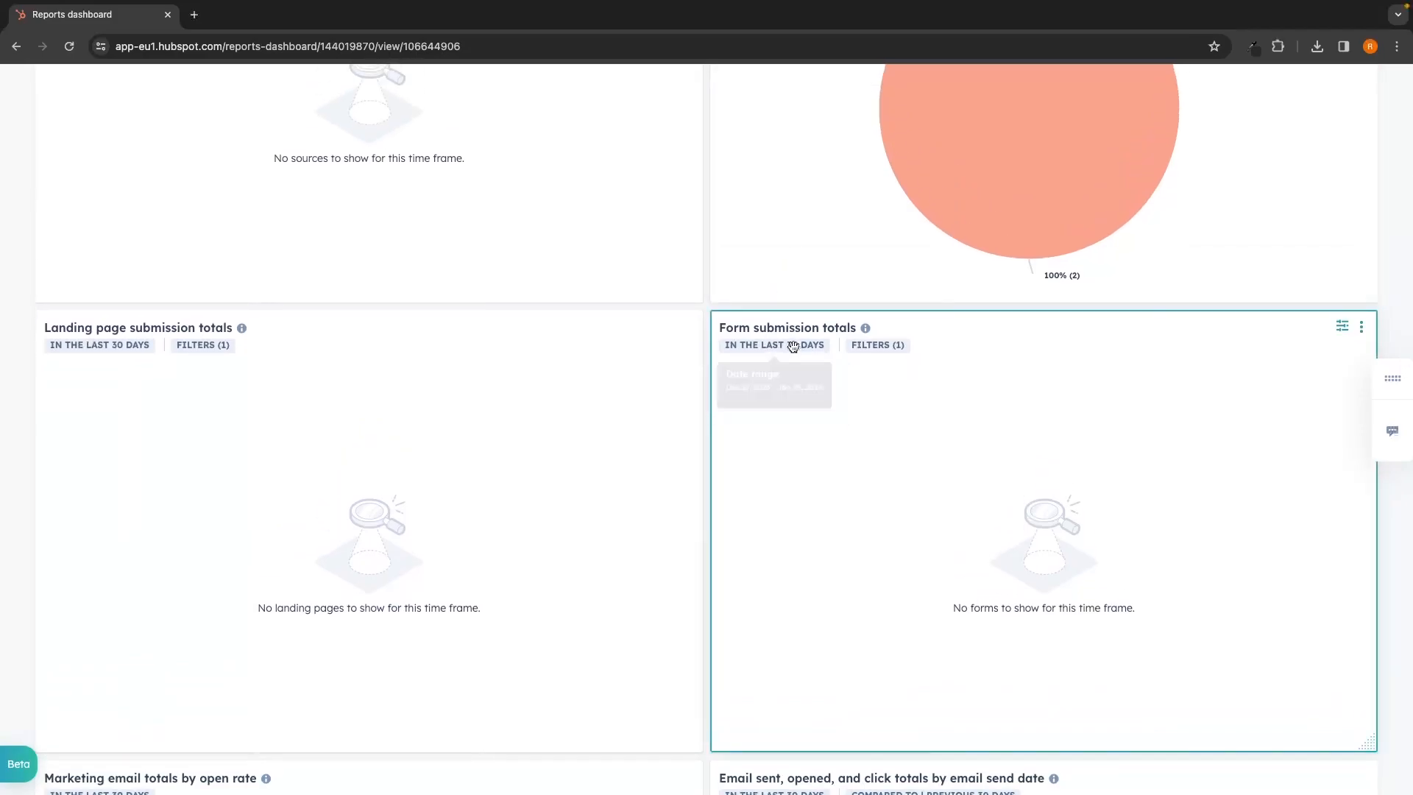
{"action": "scroll", "coordinate": [793, 346], "scroll_direction": "down", "scroll_amount": 1}
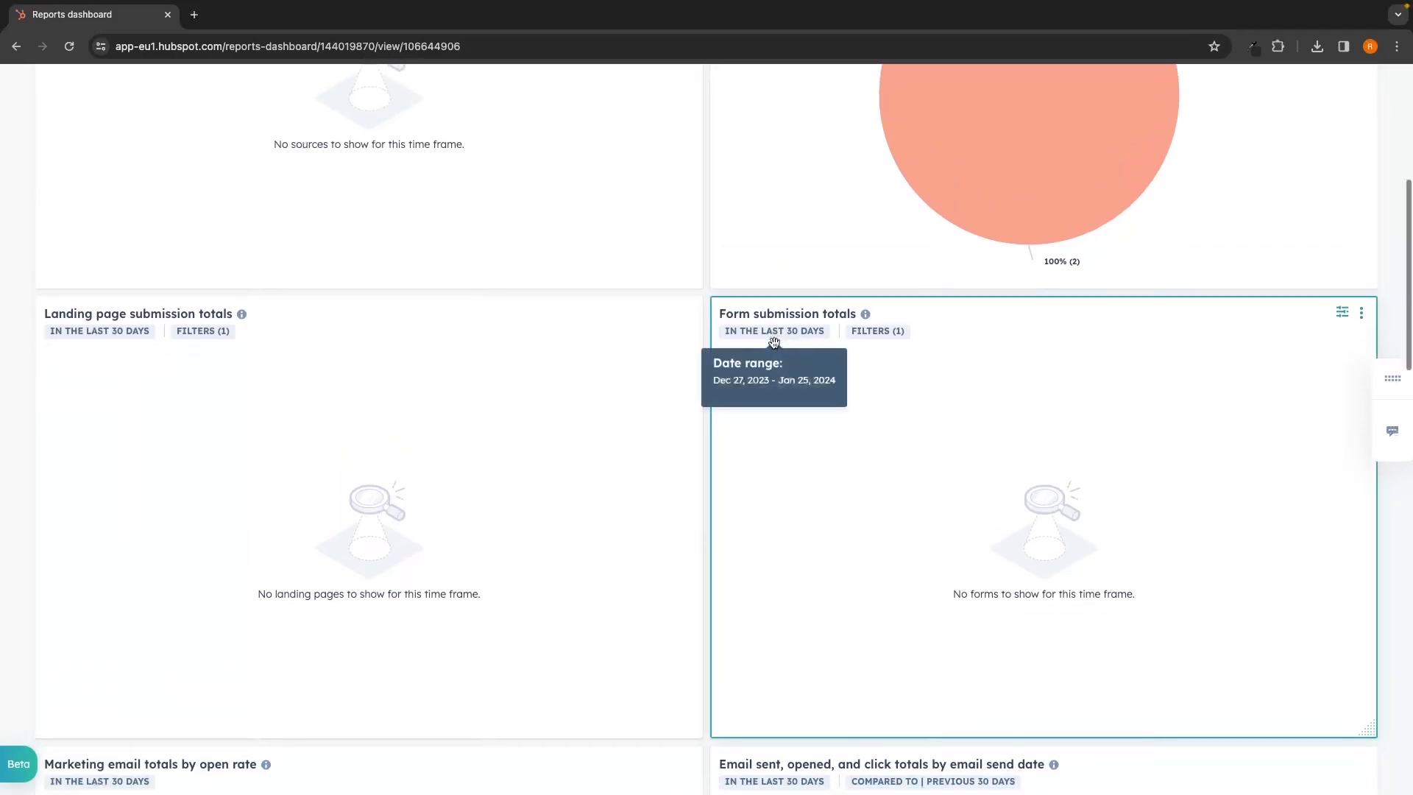
Step: Set the Form submission totals report's rolling date range to Last 60 days (excluding today) and update the existing report
{"action": "left_click", "coordinate": [1343, 315]}
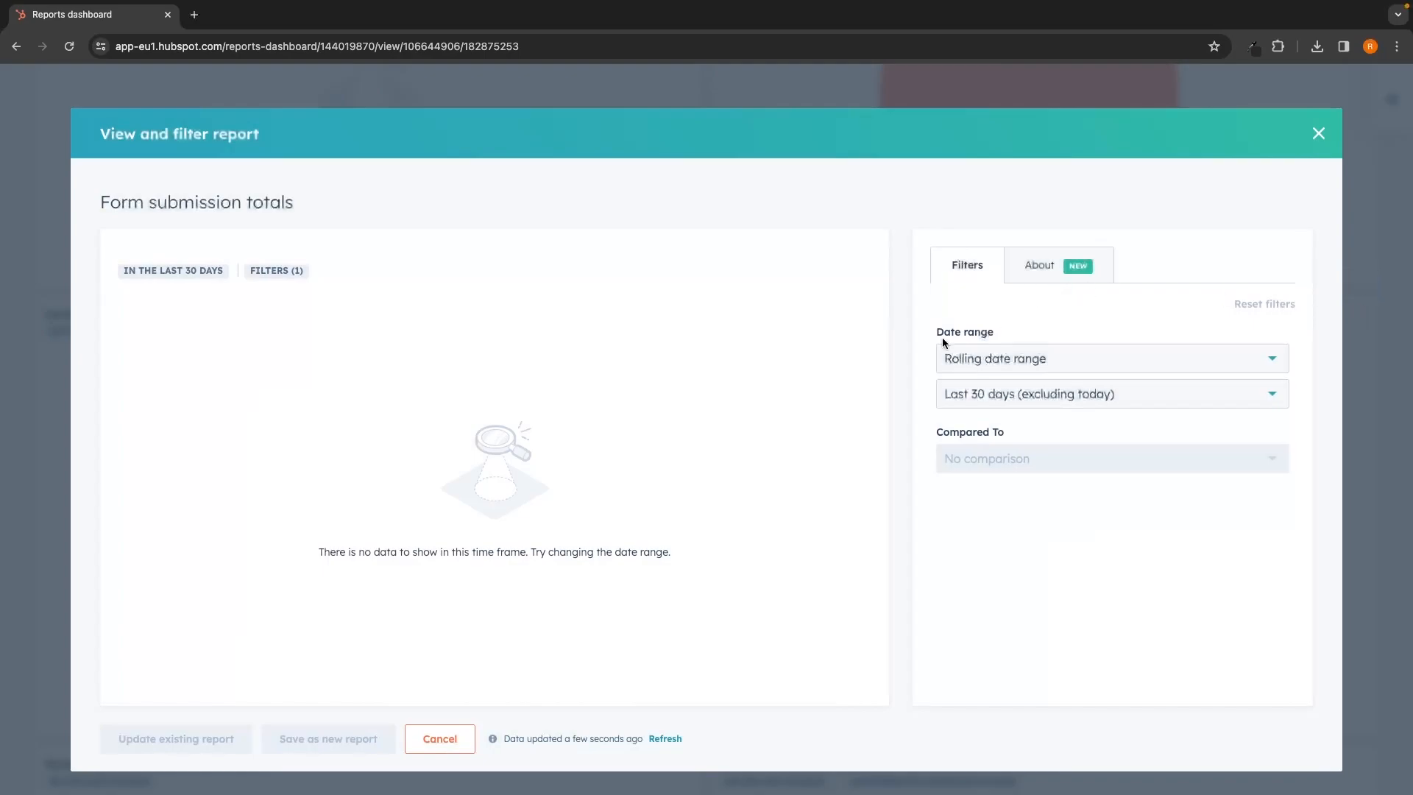
{"action": "left_click", "coordinate": [996, 403]}
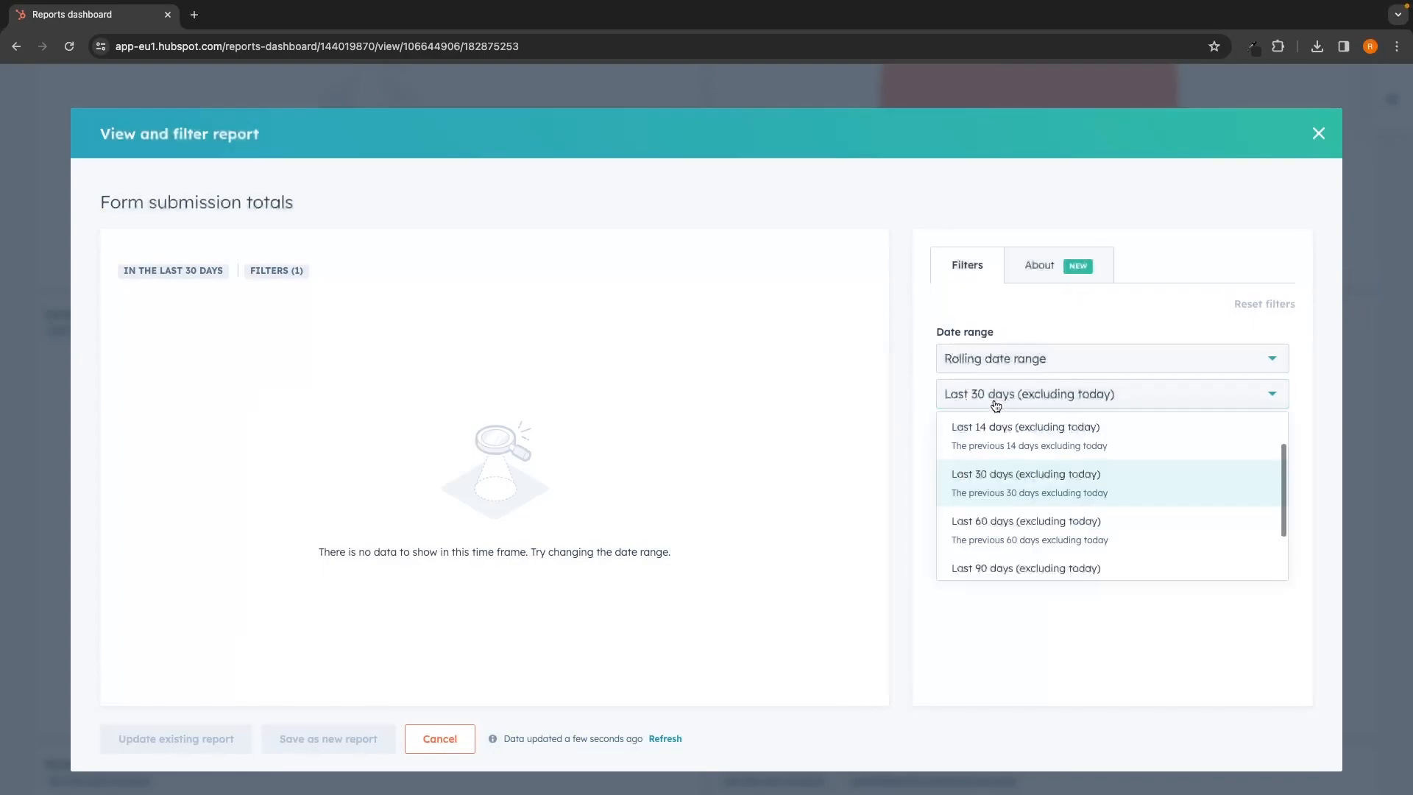
{"action": "left_click", "coordinate": [1016, 521]}
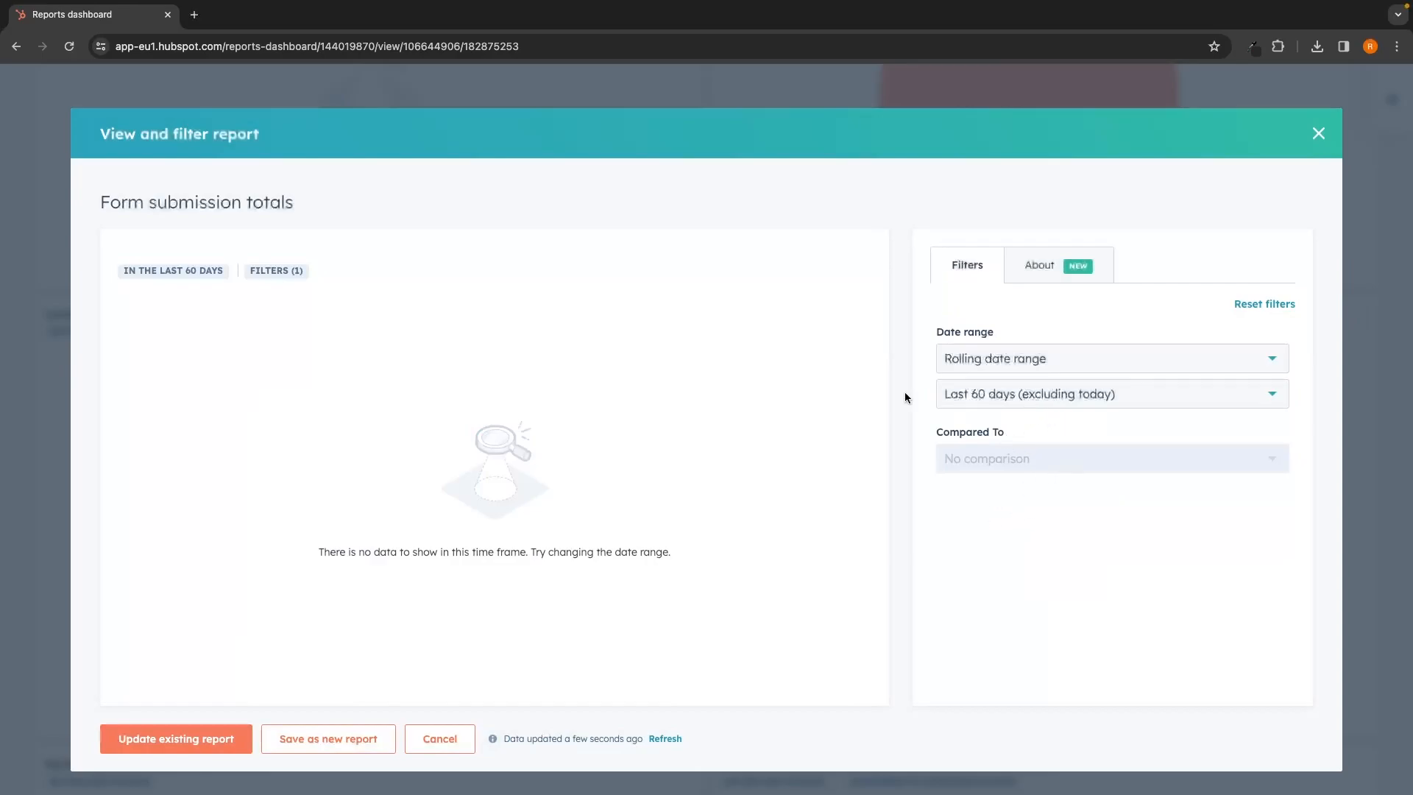
{"action": "left_click", "coordinate": [158, 748]}
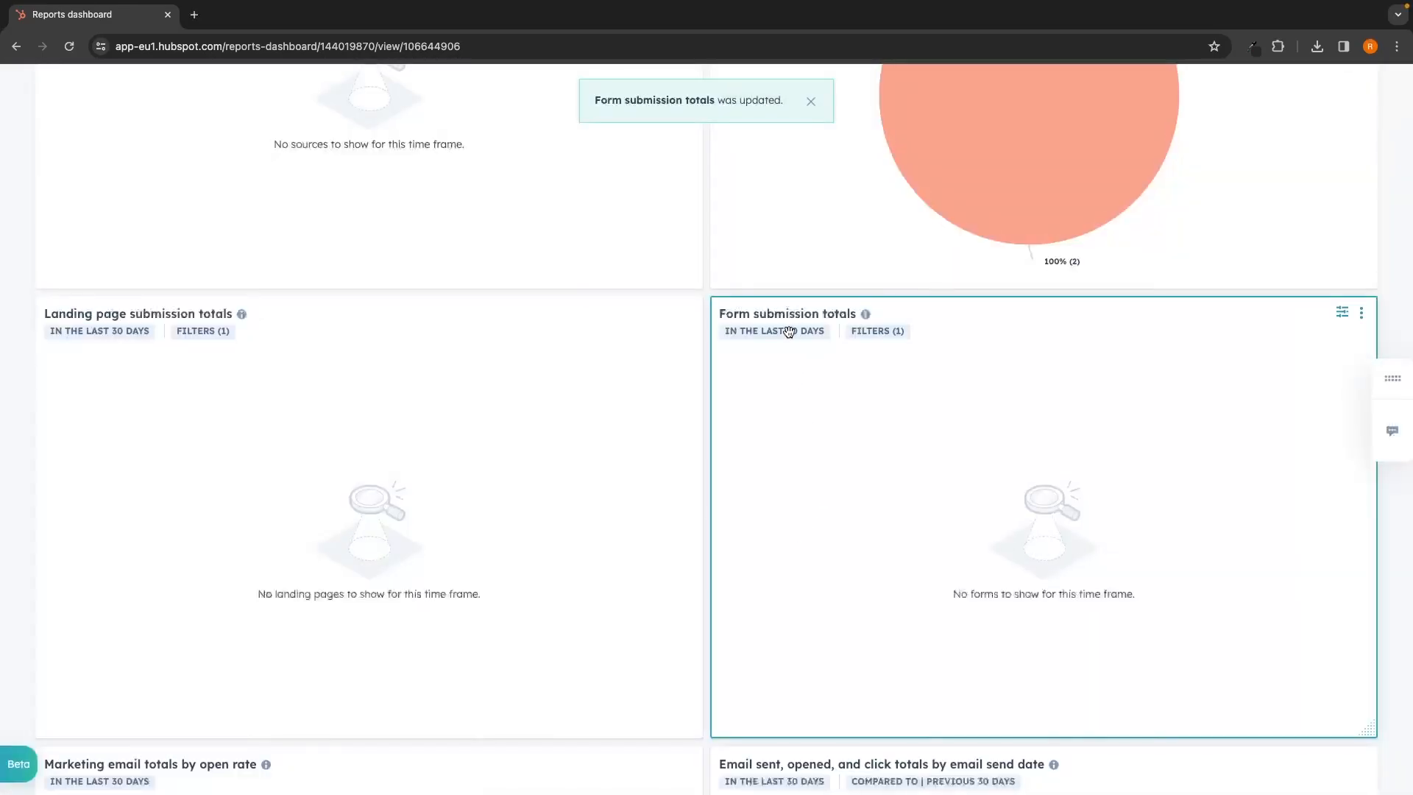
{"action": "mouse_move", "coordinate": [789, 344]}
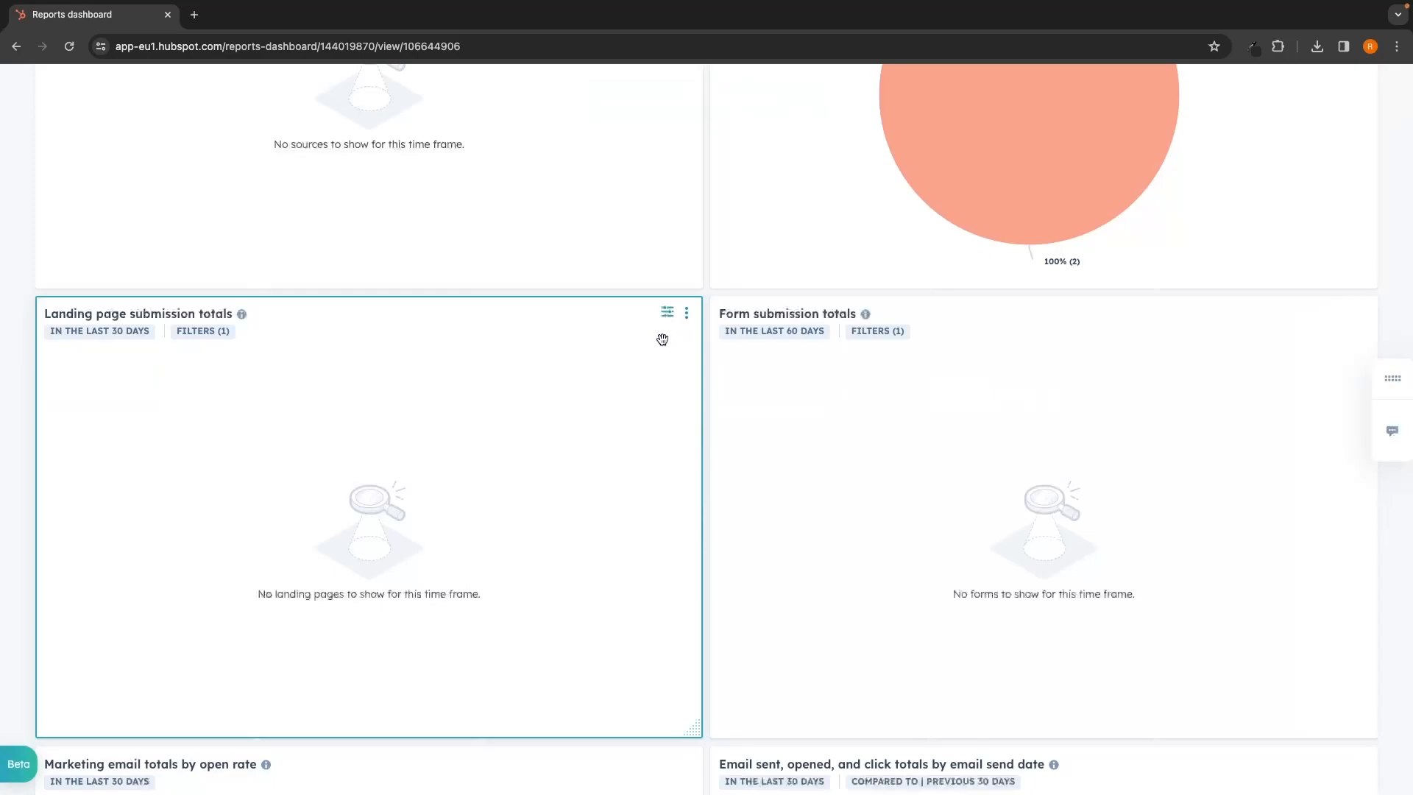
Step: Set the Landing page submission totals report's rolling date range to Last 60 days (excluding today) and update the existing report
{"action": "left_click", "coordinate": [666, 313]}
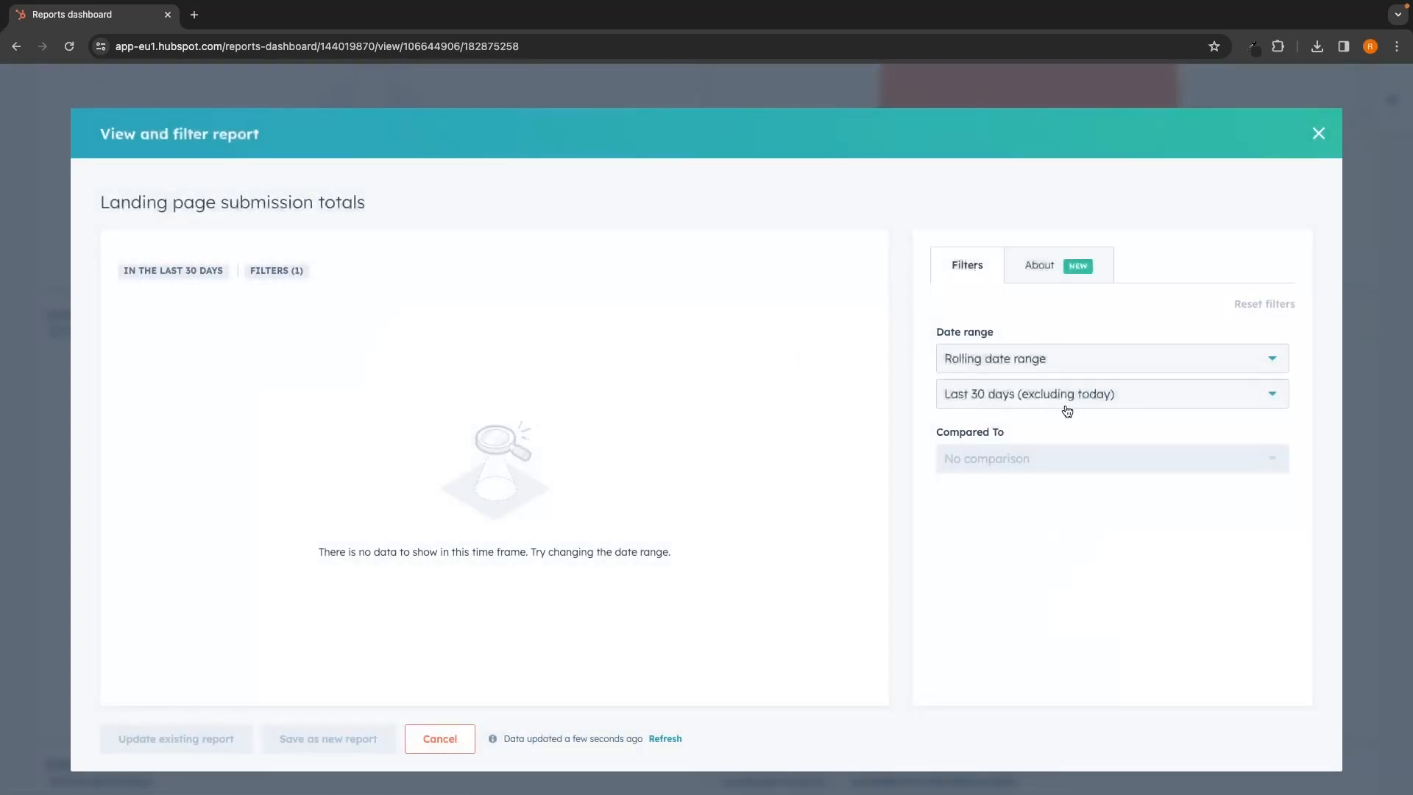
{"action": "left_click", "coordinate": [1067, 411]}
{"action": "left_click", "coordinate": [1013, 517]}
{"action": "left_click", "coordinate": [177, 739]}
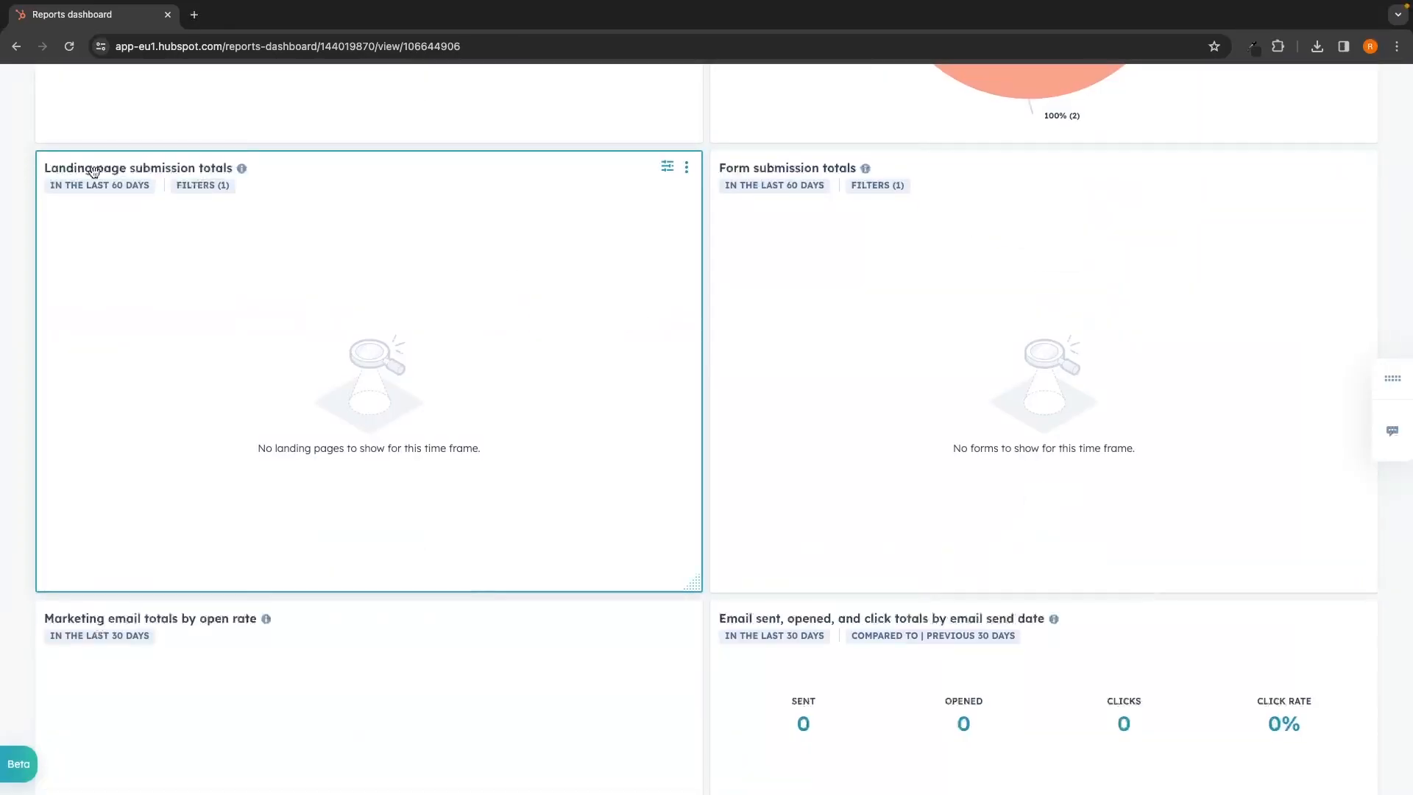
Step: Clone the Landing page submission totals report and add the copy to the existing Marketing Channel Performance dashboard
{"action": "left_click", "coordinate": [688, 168]}
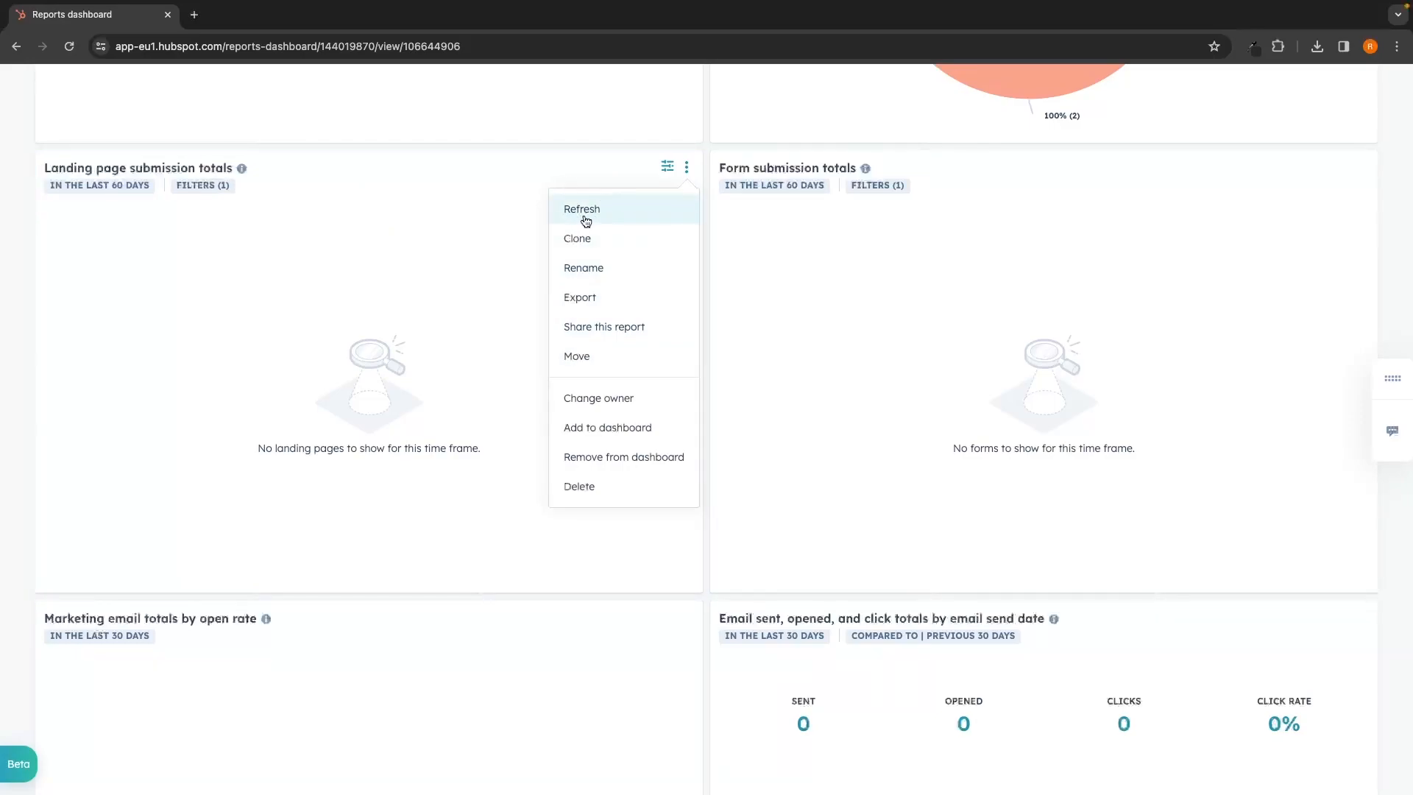
{"action": "left_click", "coordinate": [584, 239]}
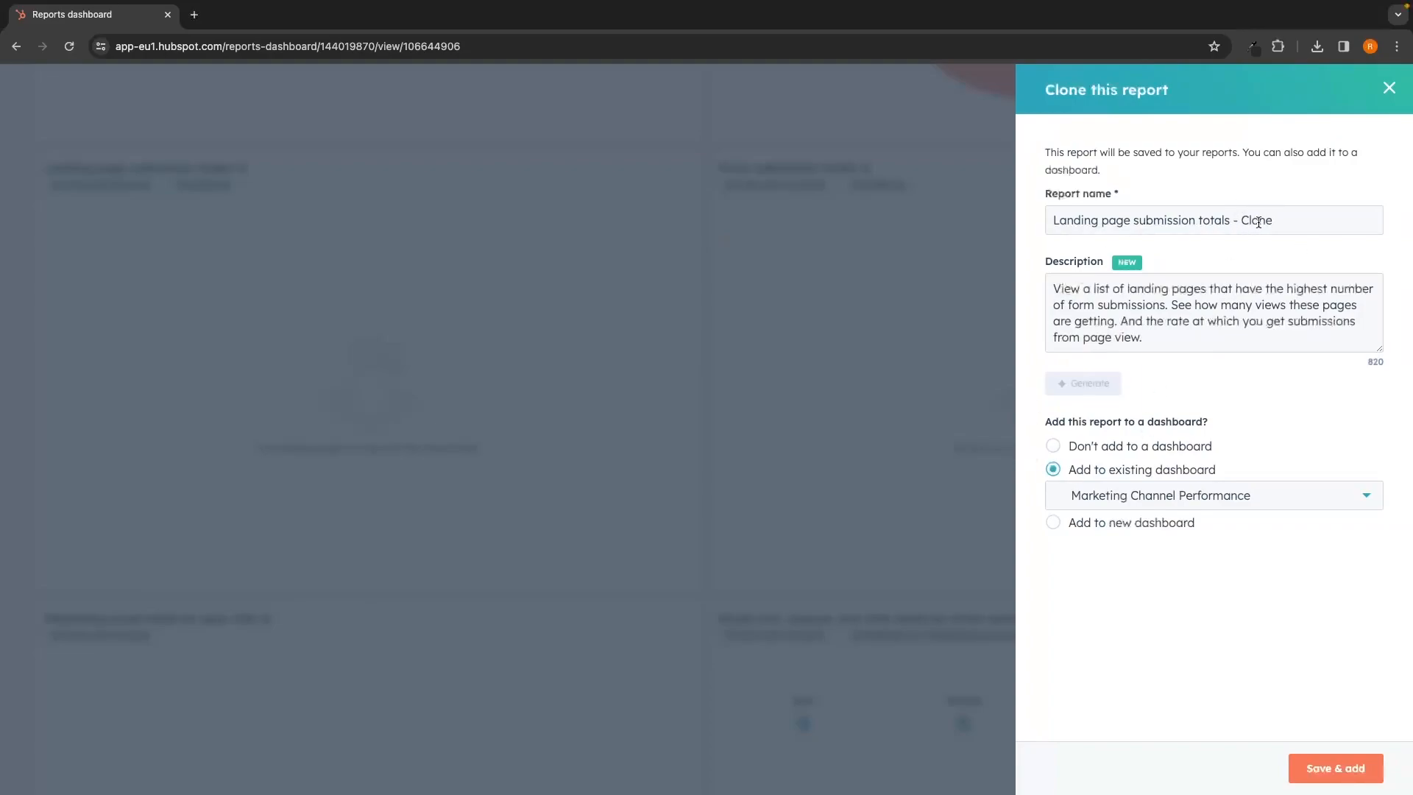
{"action": "left_click", "coordinate": [1345, 766]}
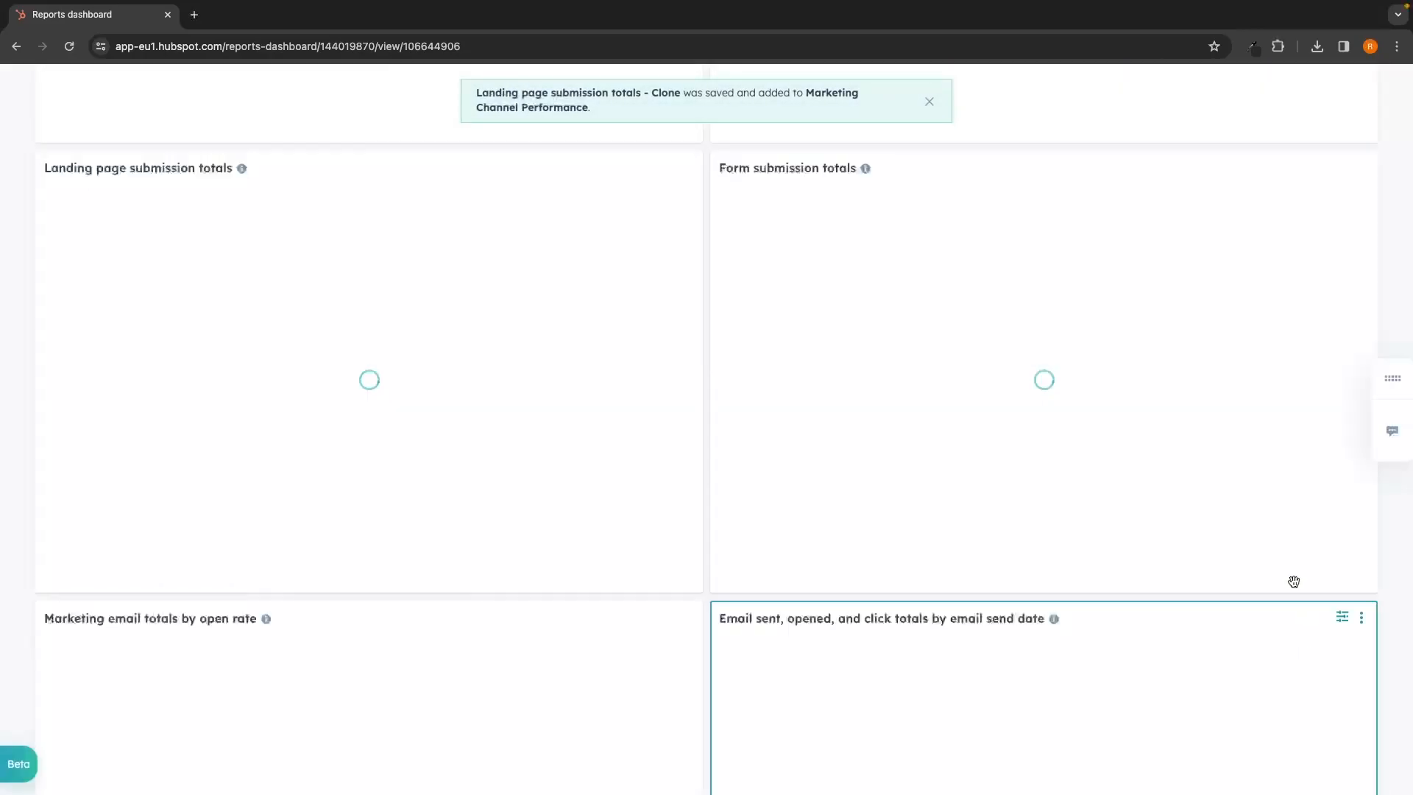
{"action": "scroll", "coordinate": [848, 259], "scroll_direction": "up", "scroll_amount": 1}
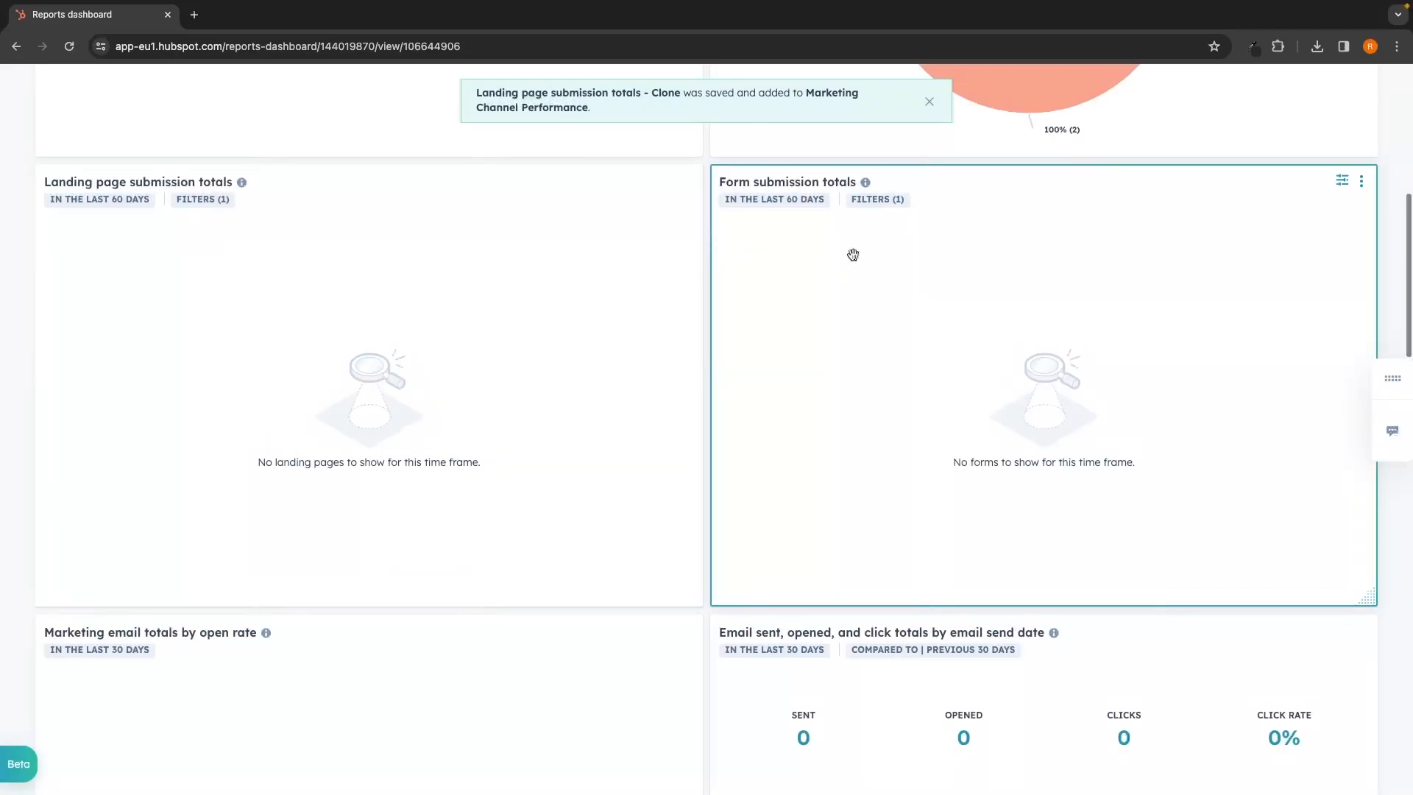
{"action": "scroll", "coordinate": [779, 364], "scroll_direction": "down", "scroll_amount": 15}
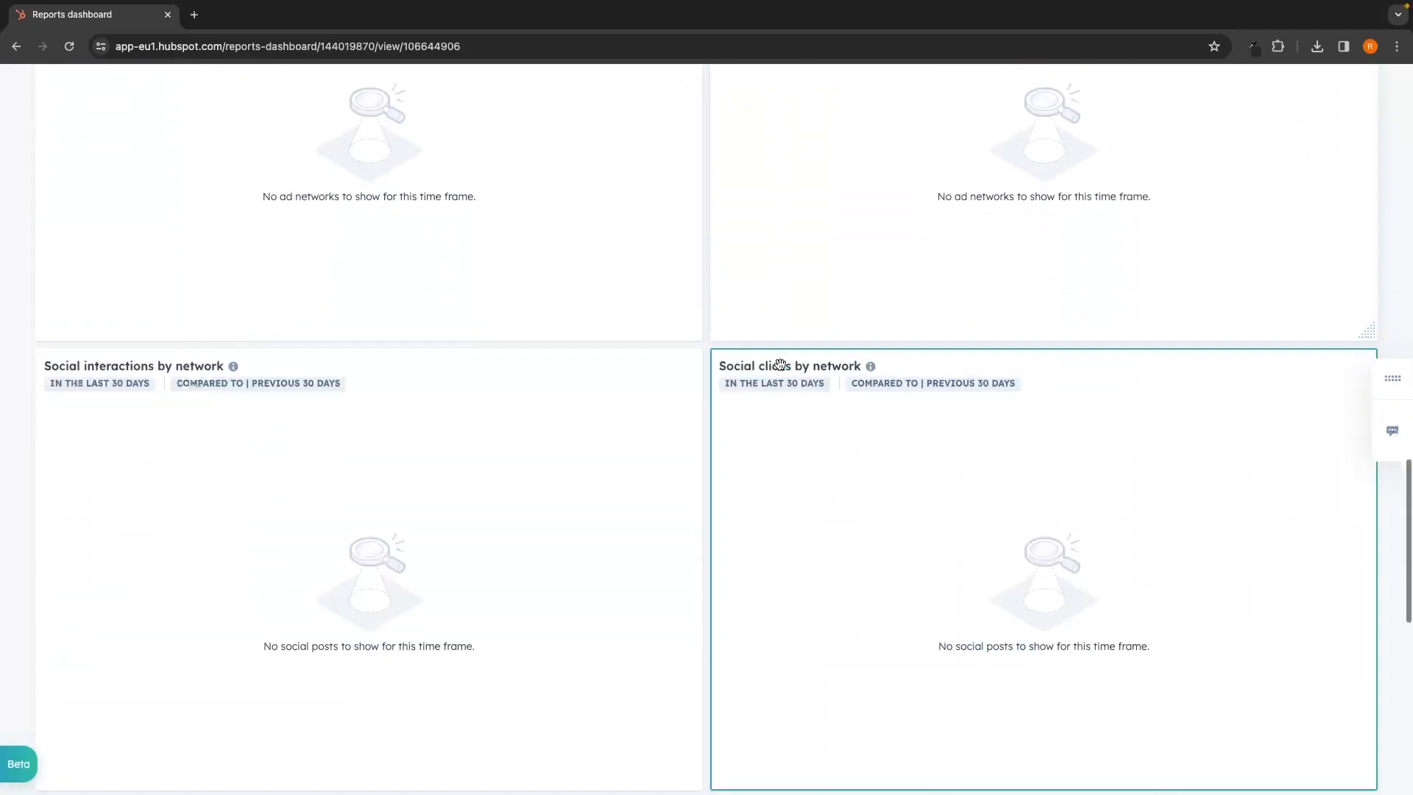
{"action": "scroll", "coordinate": [780, 365], "scroll_direction": "down", "scroll_amount": 5}
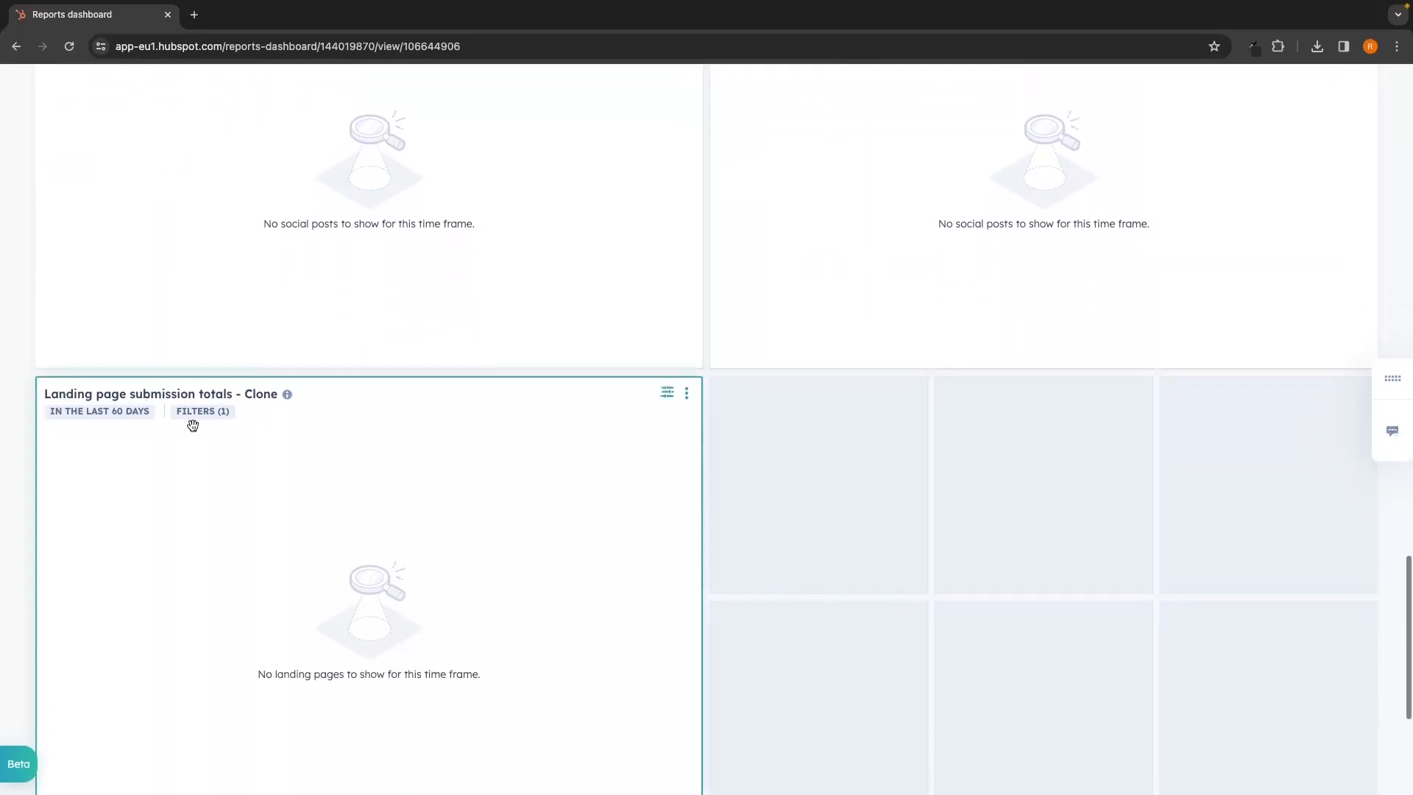
{"action": "scroll", "coordinate": [269, 397], "scroll_direction": "down", "scroll_amount": 1}
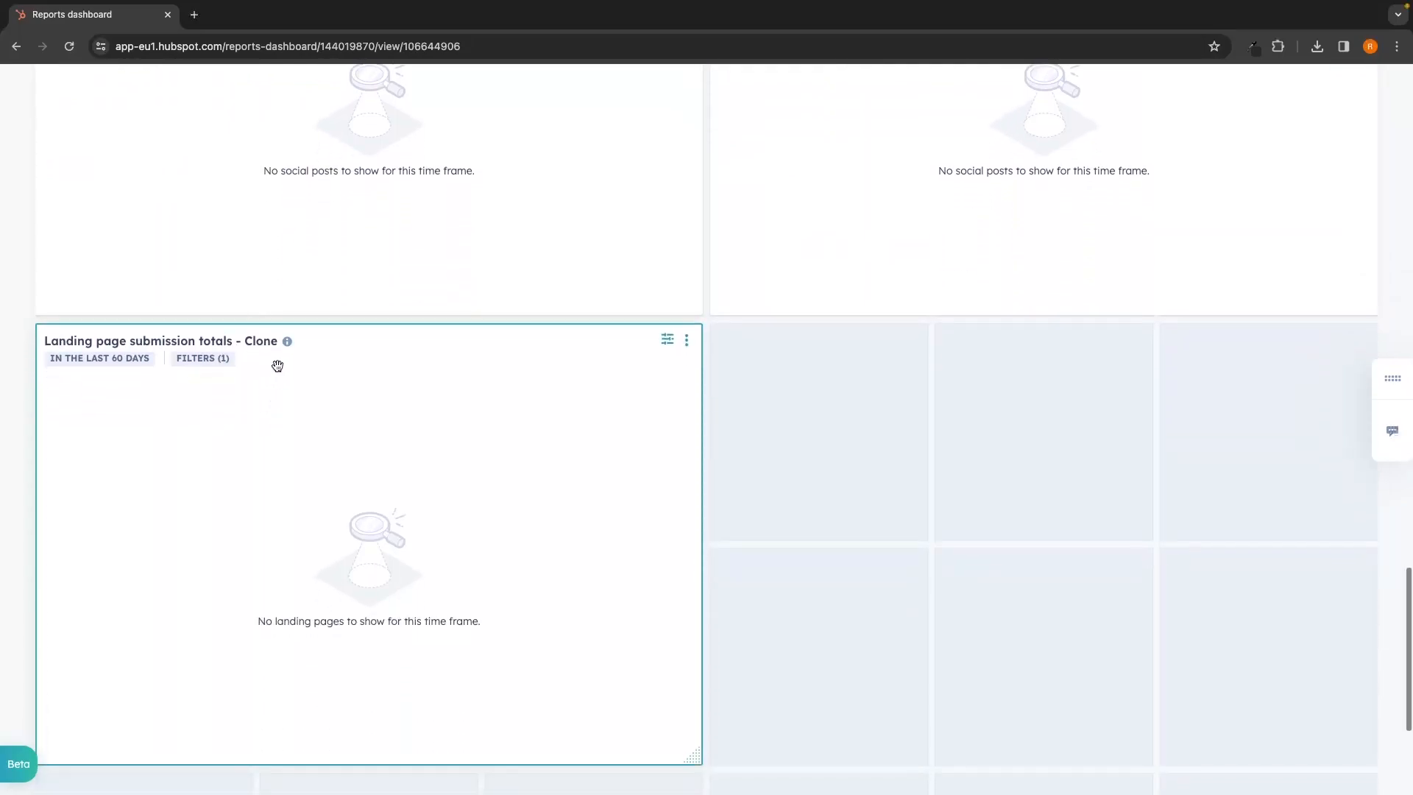
{"action": "left_click", "coordinate": [687, 343]}
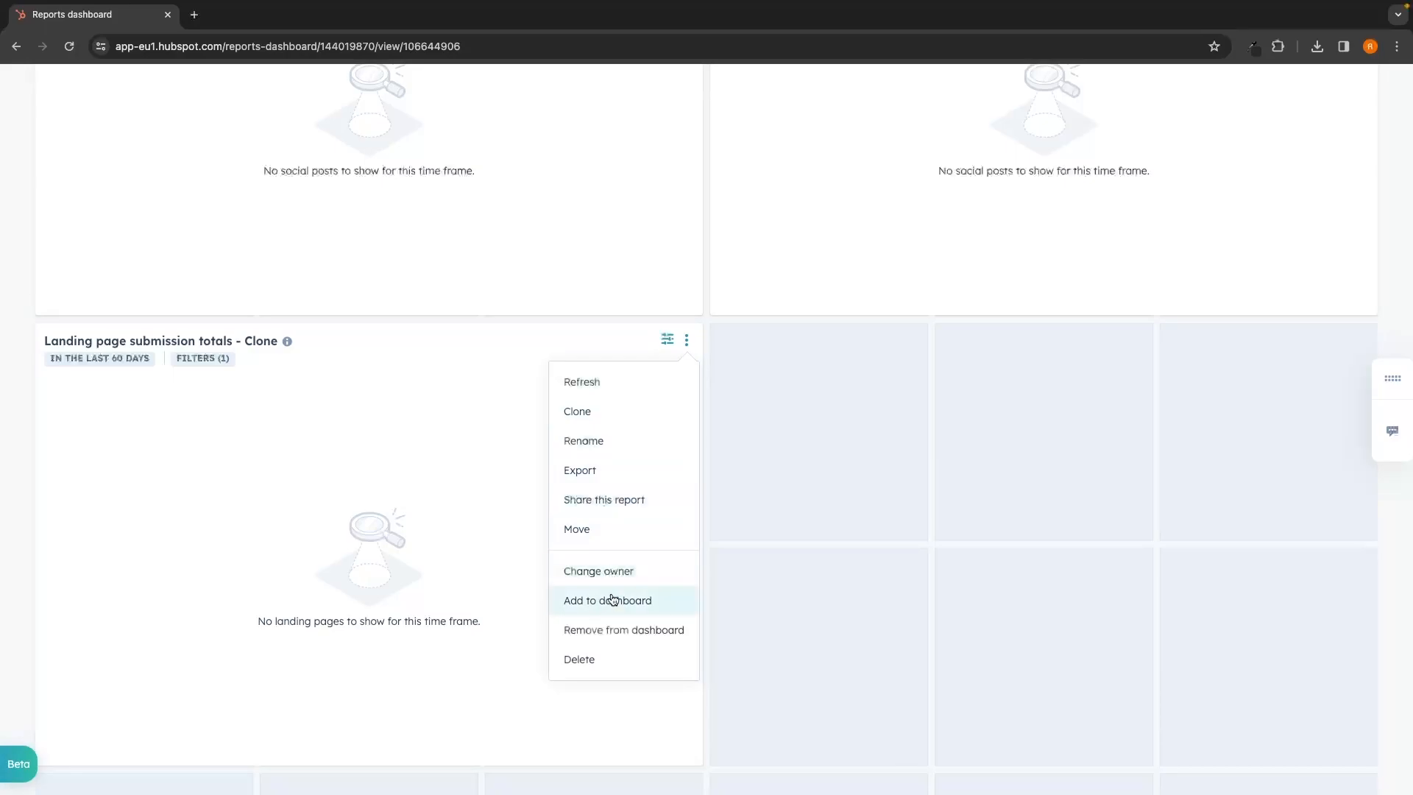
{"action": "left_click", "coordinate": [588, 661]}
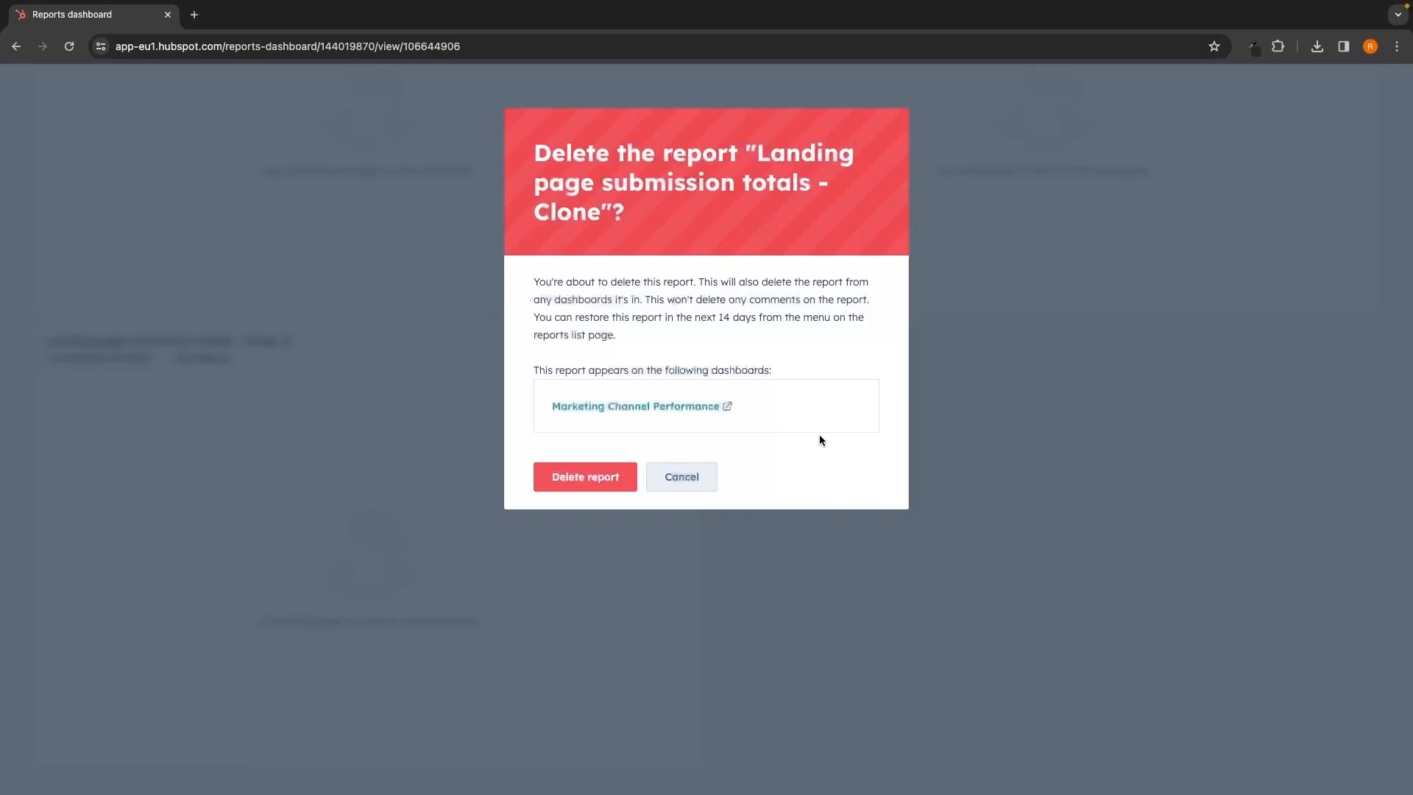
{"action": "left_click", "coordinate": [694, 480]}
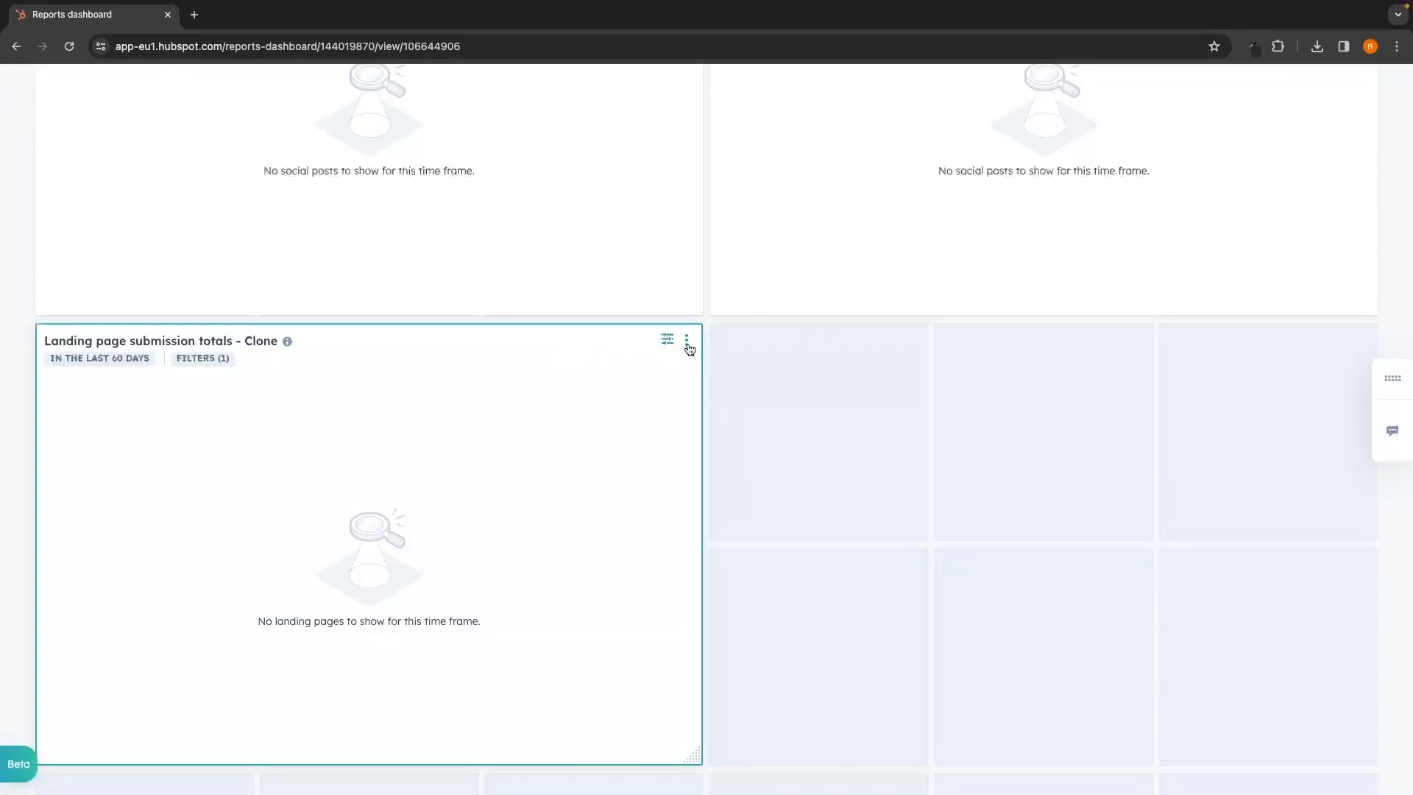
Step: Remove the cloned Landing page submission totals report from the dashboard without deleting it
{"action": "left_click", "coordinate": [689, 346]}
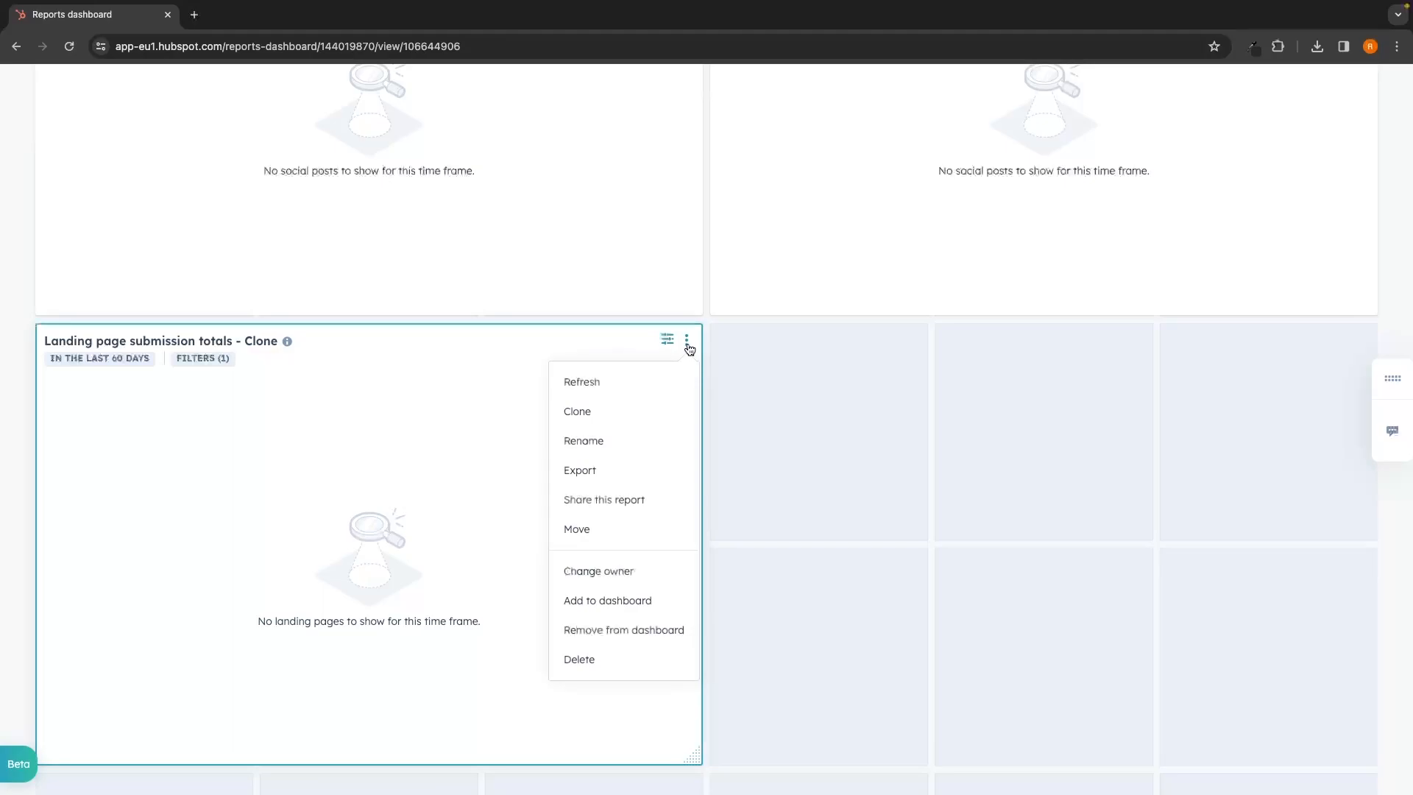
{"action": "left_click", "coordinate": [657, 628]}
{"action": "left_click", "coordinate": [645, 458]}
Step: Rearrange the dashboard so its top row holds Contacts most recently created by source, followed by Landing page submission totals
{"action": "scroll", "coordinate": [667, 468], "scroll_direction": "up", "scroll_amount": 3}
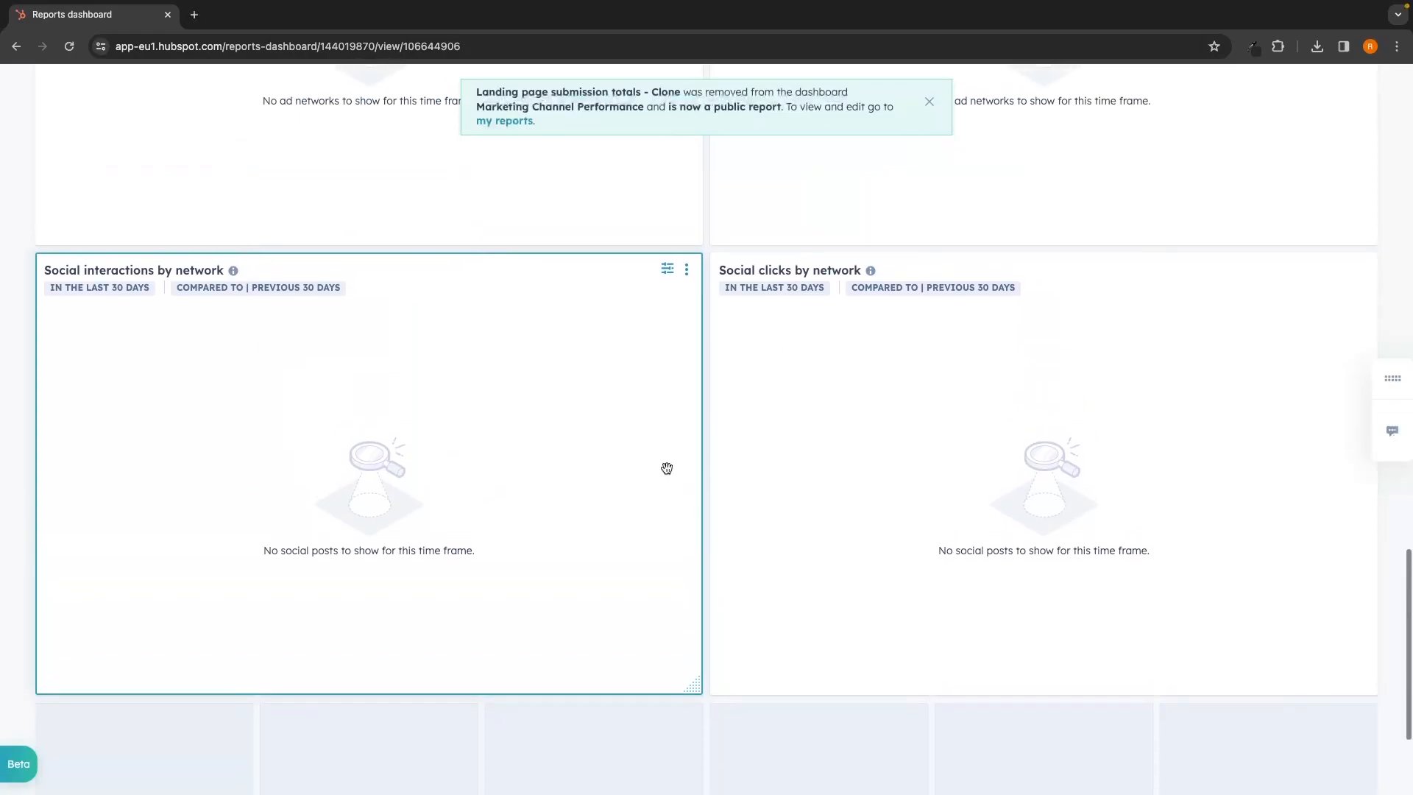
{"action": "scroll", "coordinate": [667, 469], "scroll_direction": "up", "scroll_amount": 20}
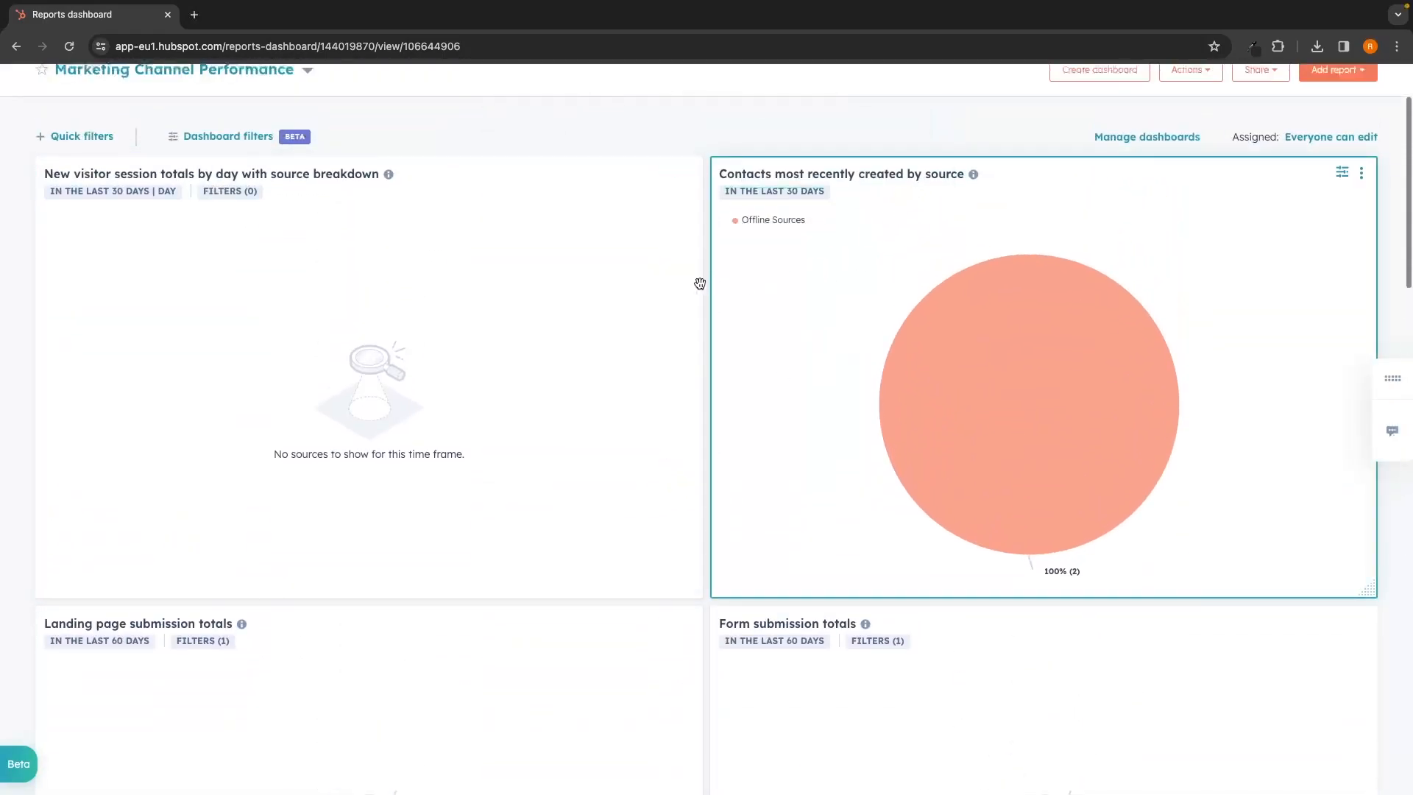
{"action": "left_click_drag", "start_coordinate": [479, 265], "coordinate": [1108, 281]}
{"action": "left_click_drag", "start_coordinate": [956, 532], "coordinate": [262, 232]}
{"action": "left_click_drag", "start_coordinate": [492, 675], "coordinate": [1135, 253]}
Step: Start creating a new report for the Marketing Channel Performance dashboard
{"action": "scroll", "coordinate": [1120, 265], "scroll_direction": "up", "scroll_amount": 2}
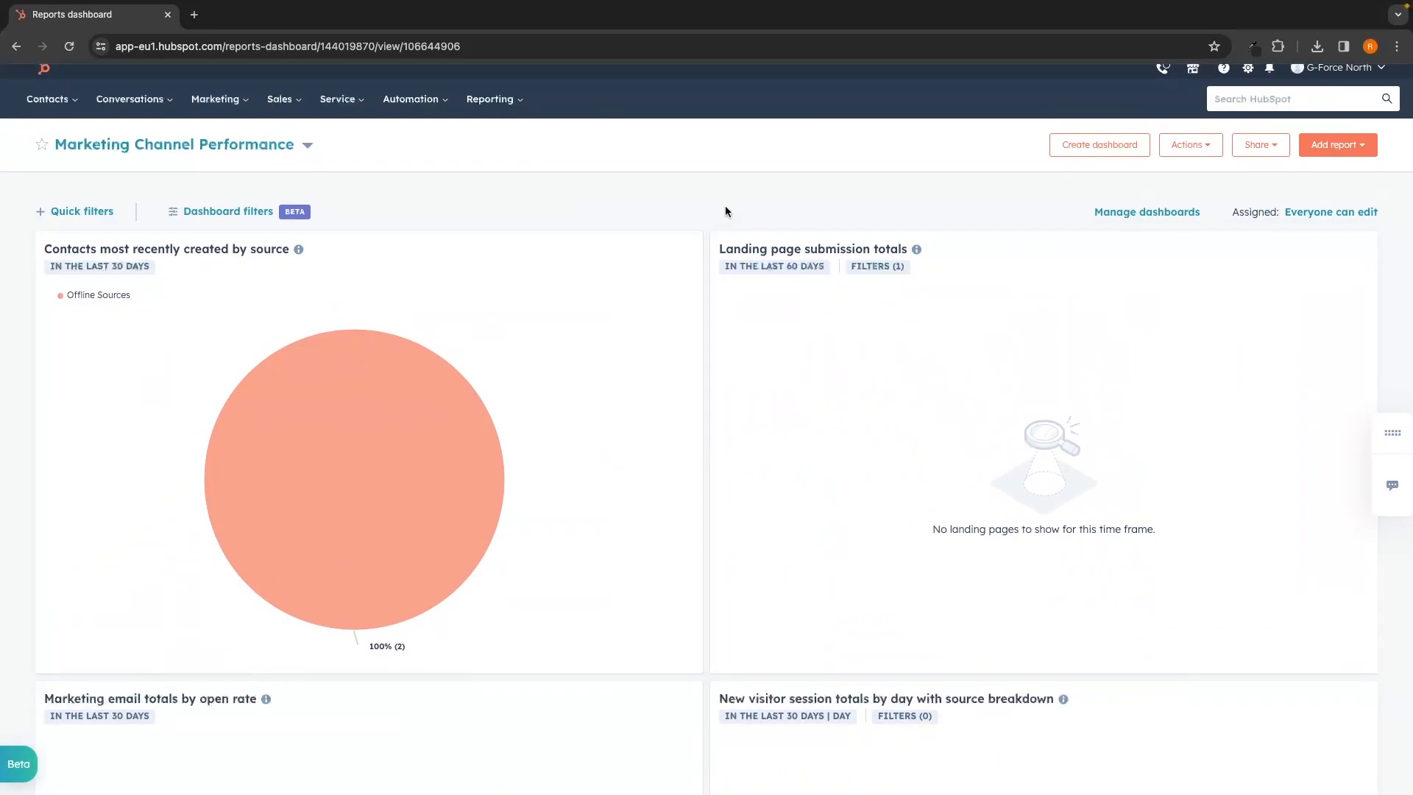
{"action": "scroll", "coordinate": [884, 295], "scroll_direction": "up", "scroll_amount": 1}
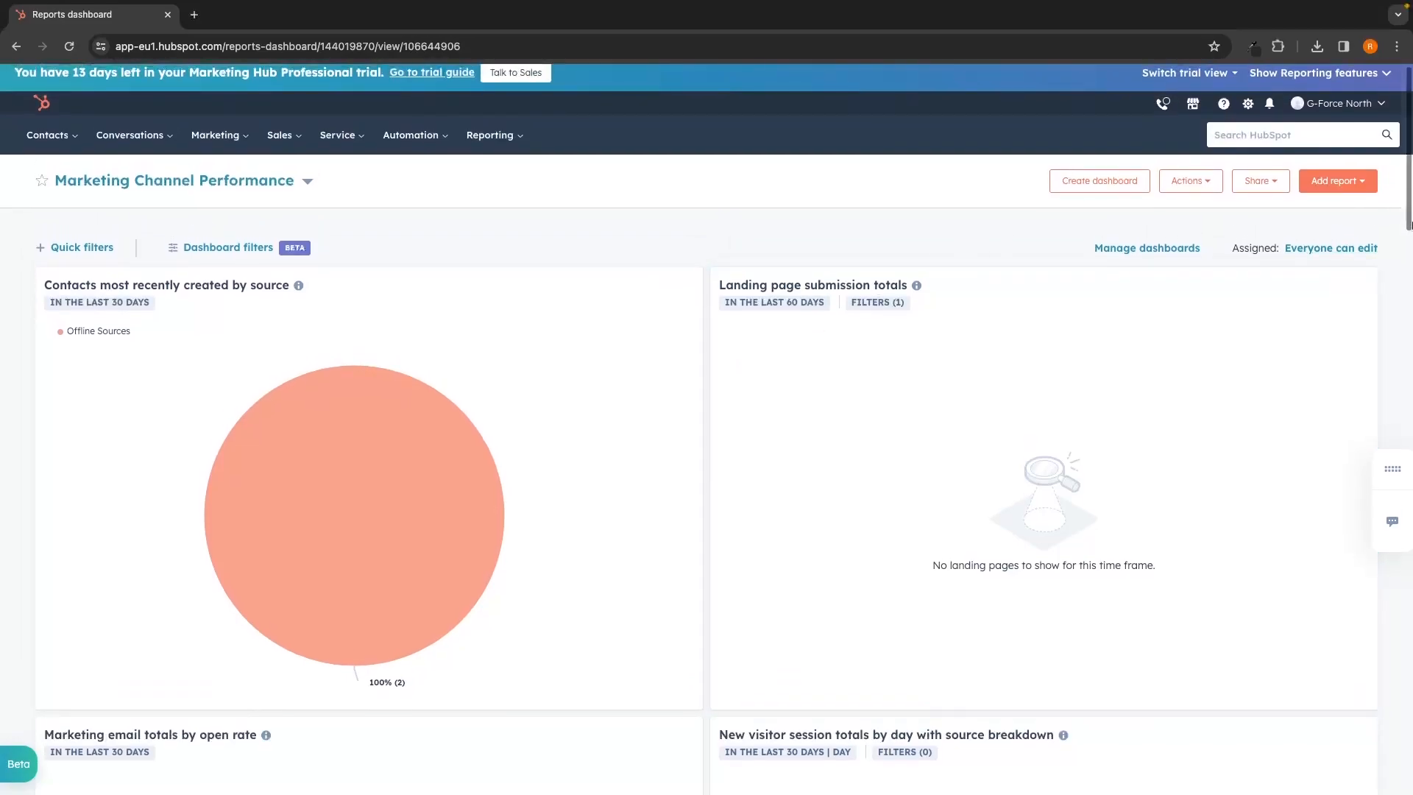
{"action": "left_click", "coordinate": [1357, 186]}
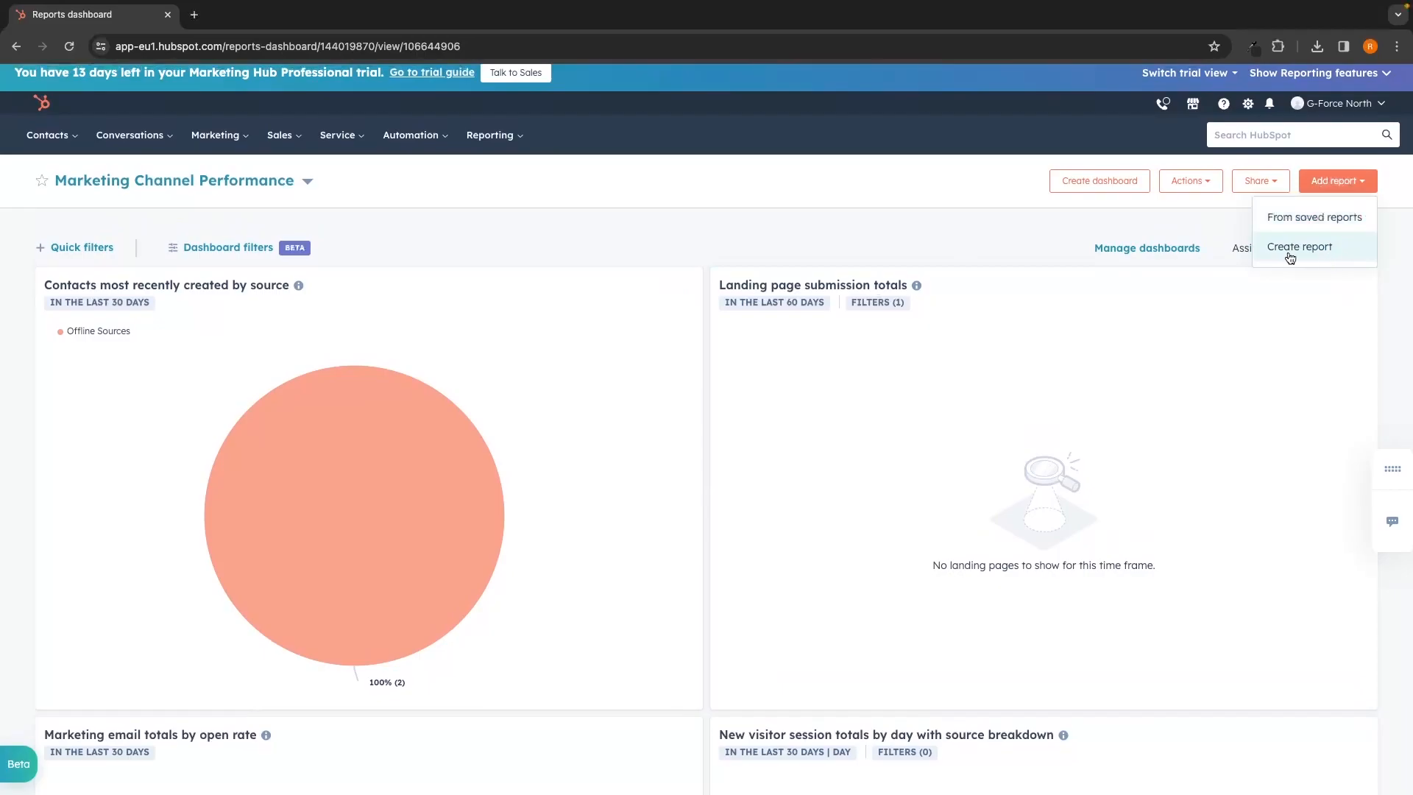
{"action": "left_click", "coordinate": [1314, 255]}
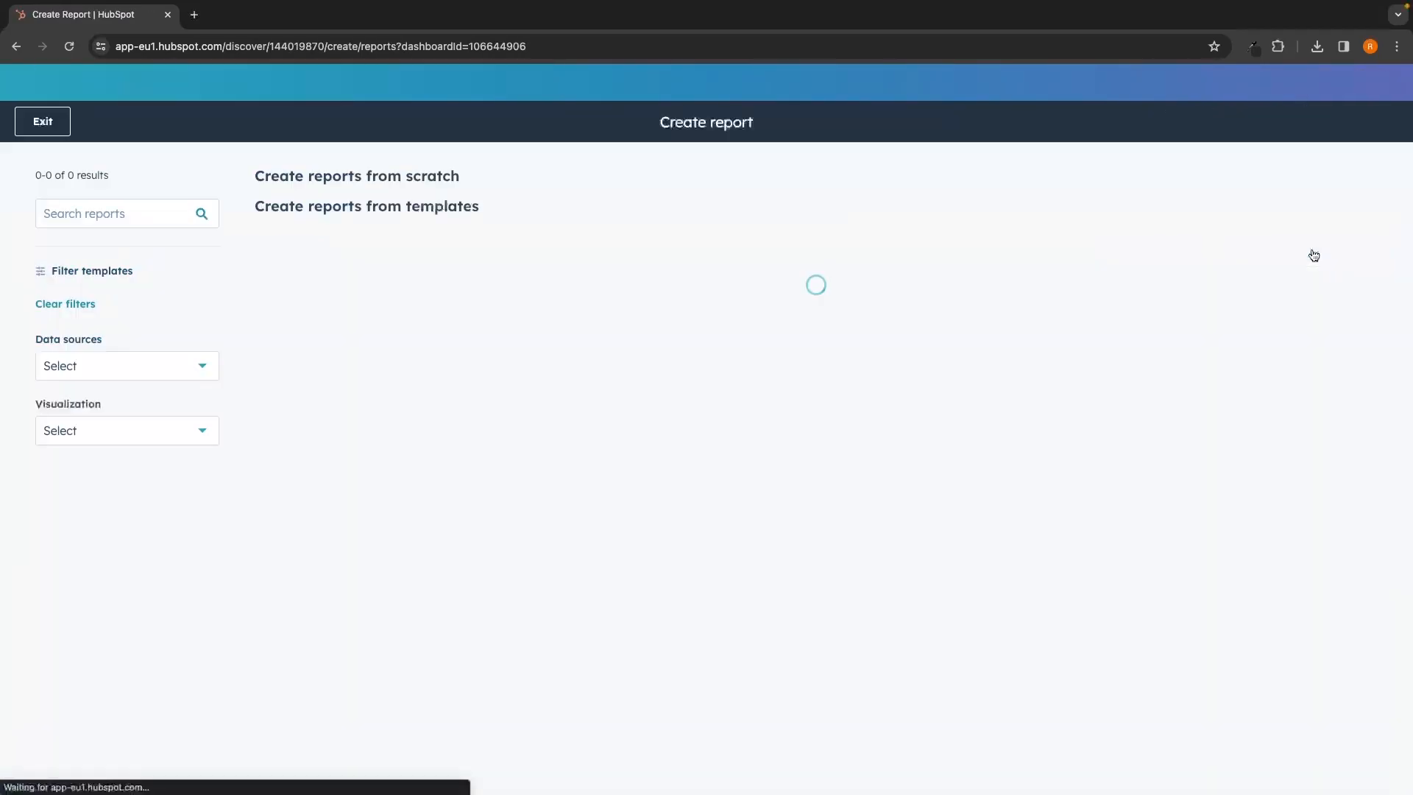
Step: Save the Landing pages by most total views template report and add it to the existing Marketing Channel Performance dashboard
{"action": "scroll", "coordinate": [1088, 258], "scroll_direction": "down", "scroll_amount": 2}
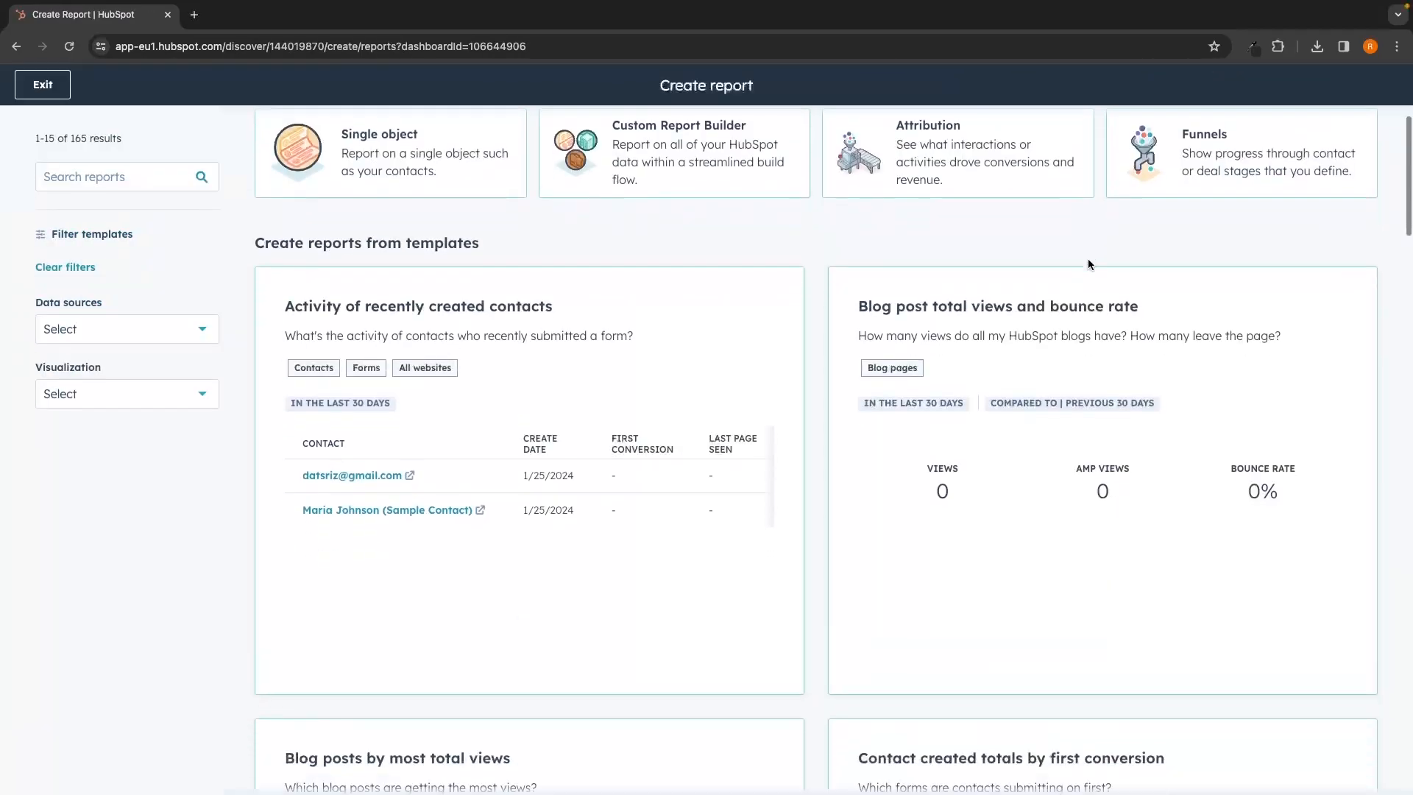
{"action": "scroll", "coordinate": [745, 215], "scroll_direction": "up", "scroll_amount": 2}
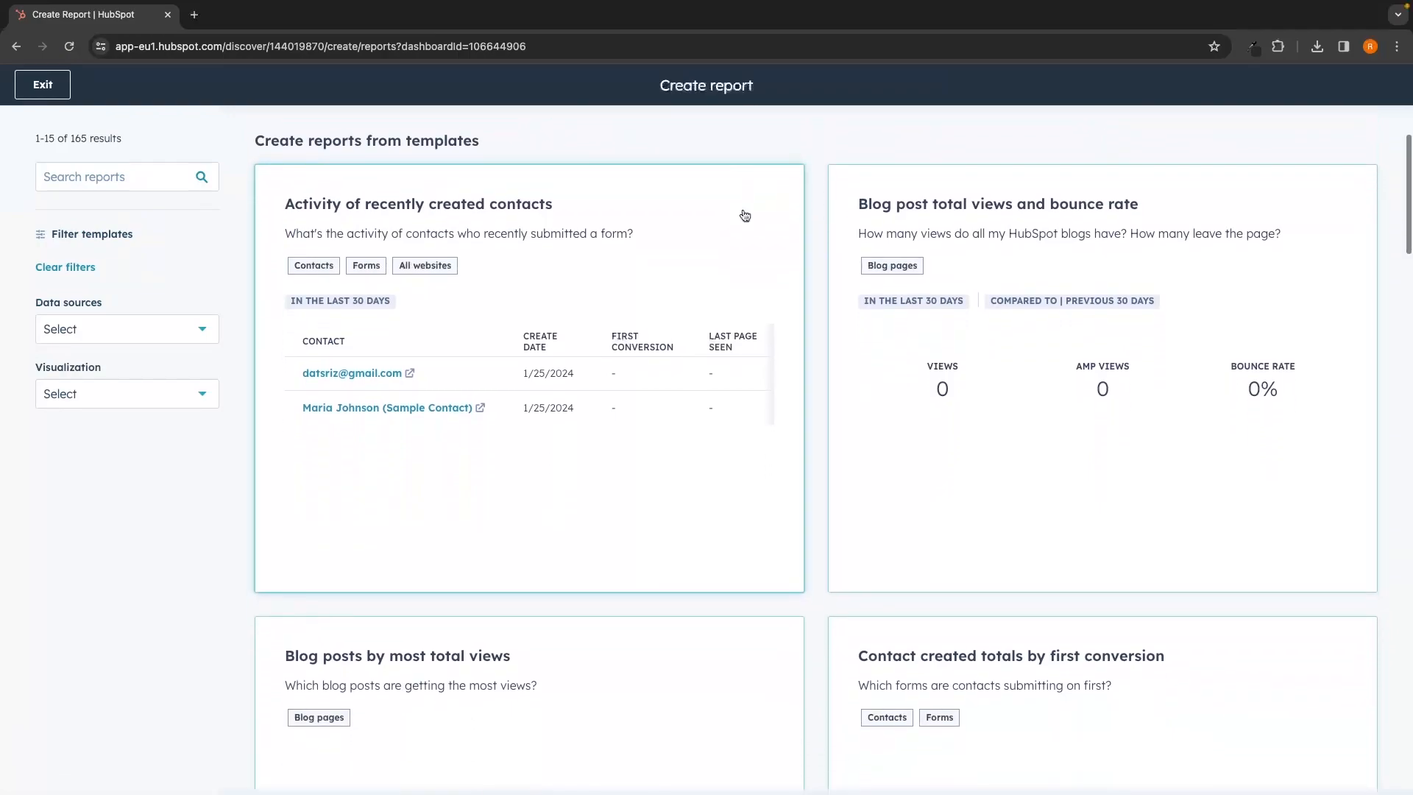
{"action": "left_click", "coordinate": [122, 176]}
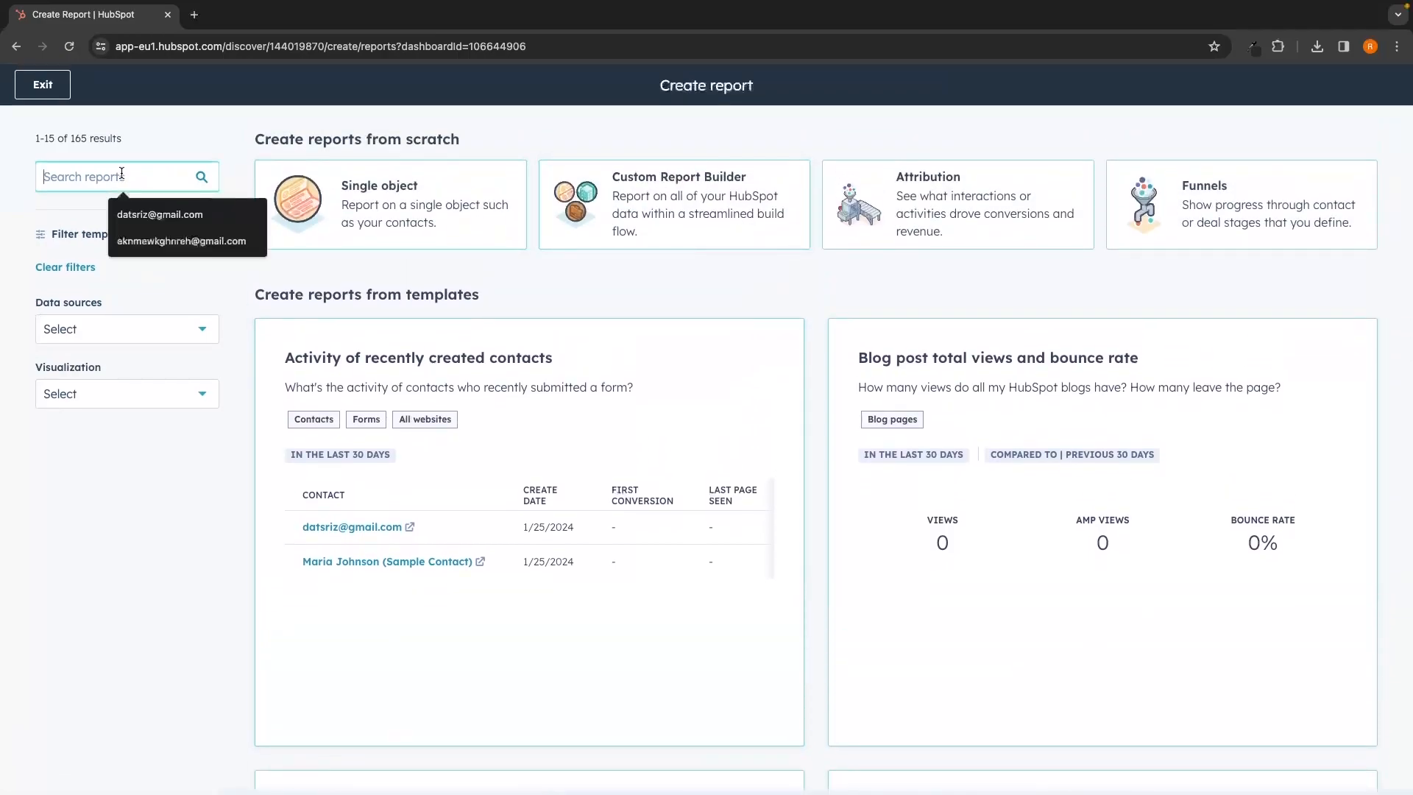
{"action": "left_click", "coordinate": [422, 143]}
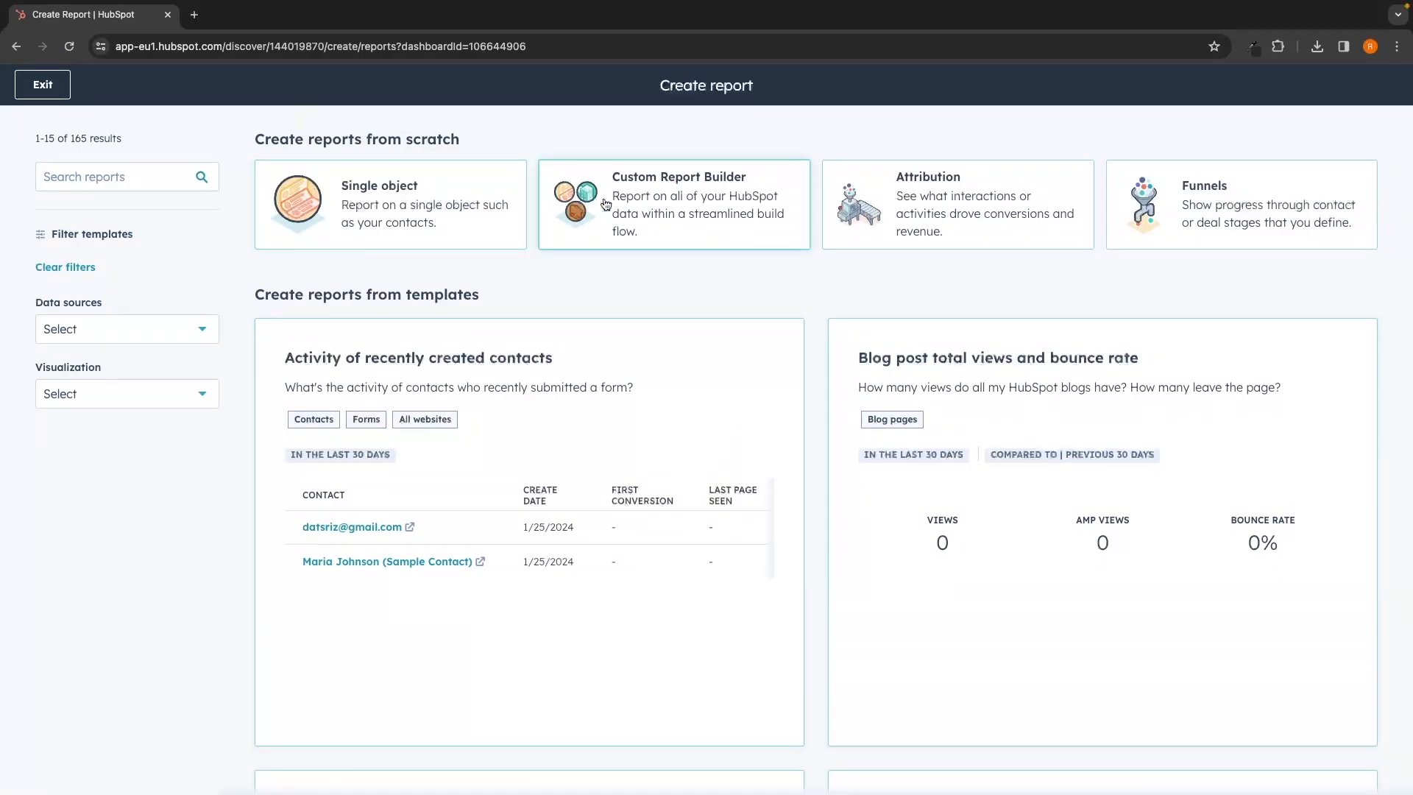
{"action": "scroll", "coordinate": [994, 346], "scroll_direction": "down", "scroll_amount": 1}
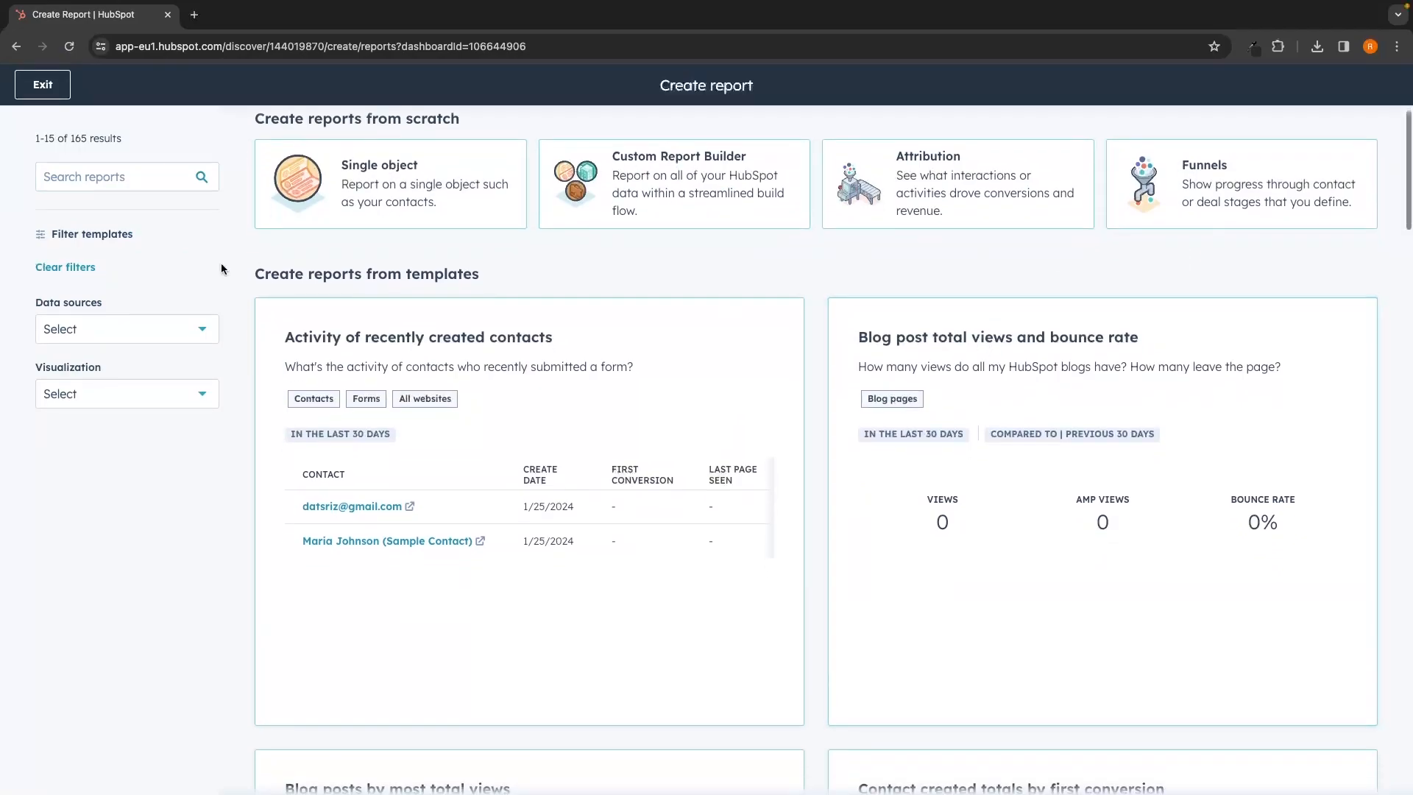
{"action": "scroll", "coordinate": [519, 454], "scroll_direction": "down", "scroll_amount": 7}
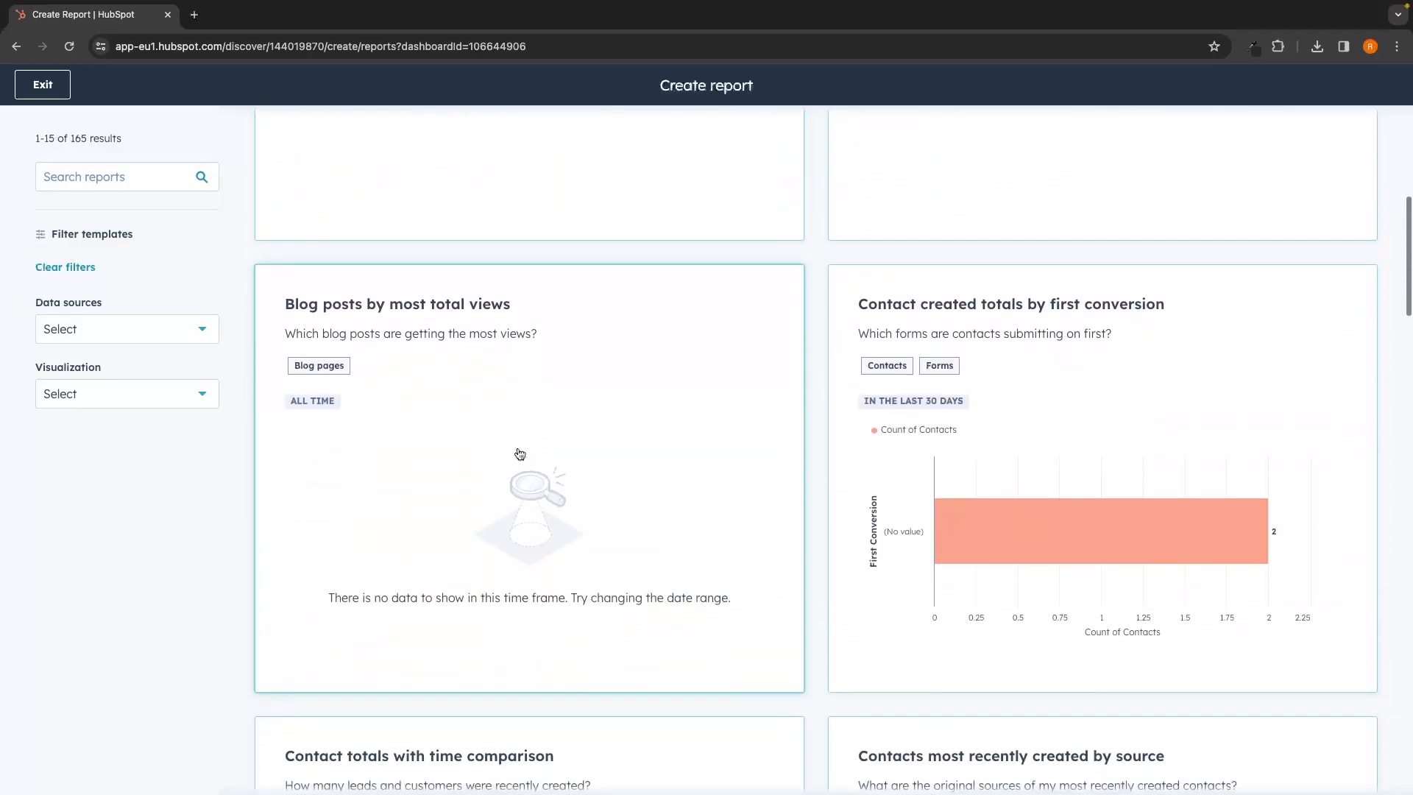
{"action": "scroll", "coordinate": [520, 454], "scroll_direction": "down", "scroll_amount": 15}
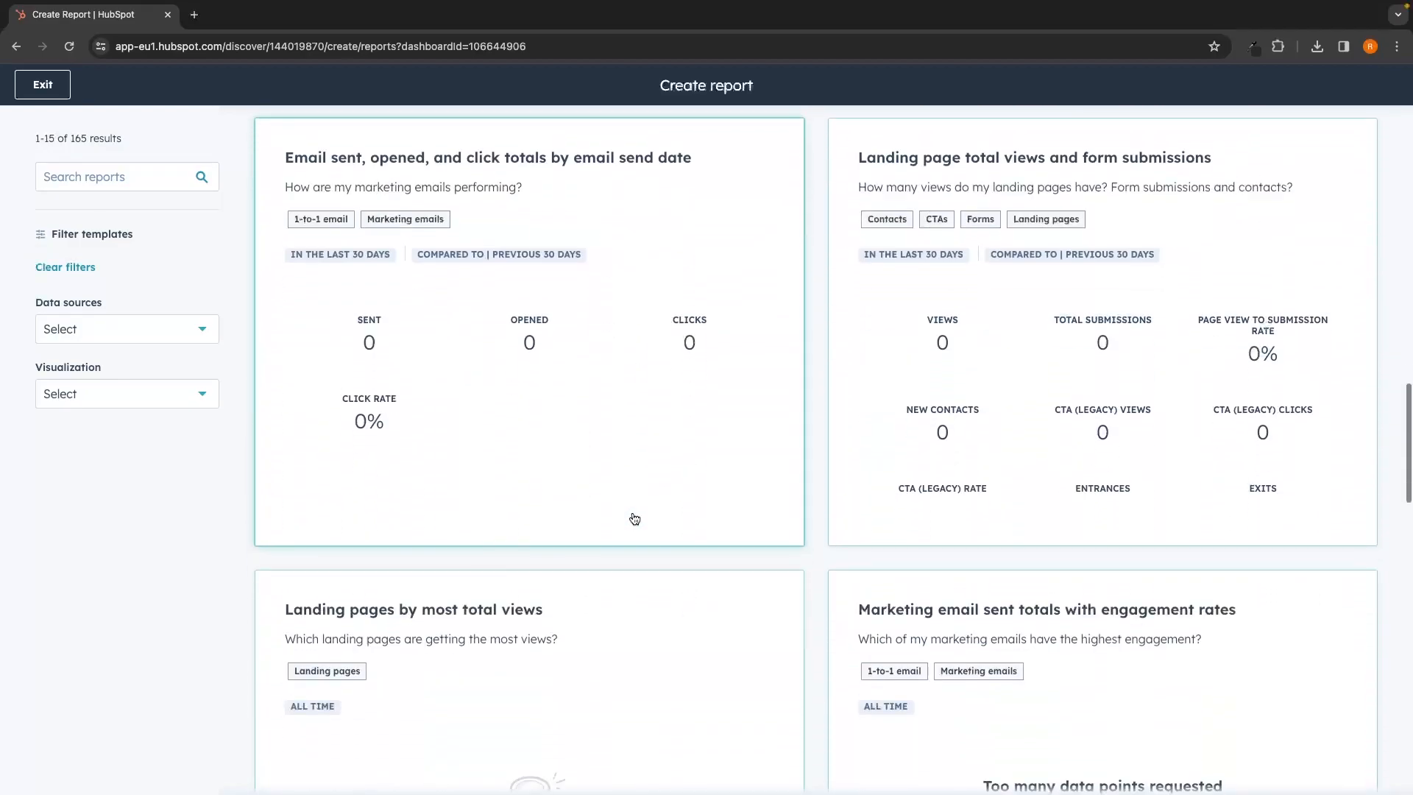
{"action": "scroll", "coordinate": [633, 517], "scroll_direction": "down", "scroll_amount": 2}
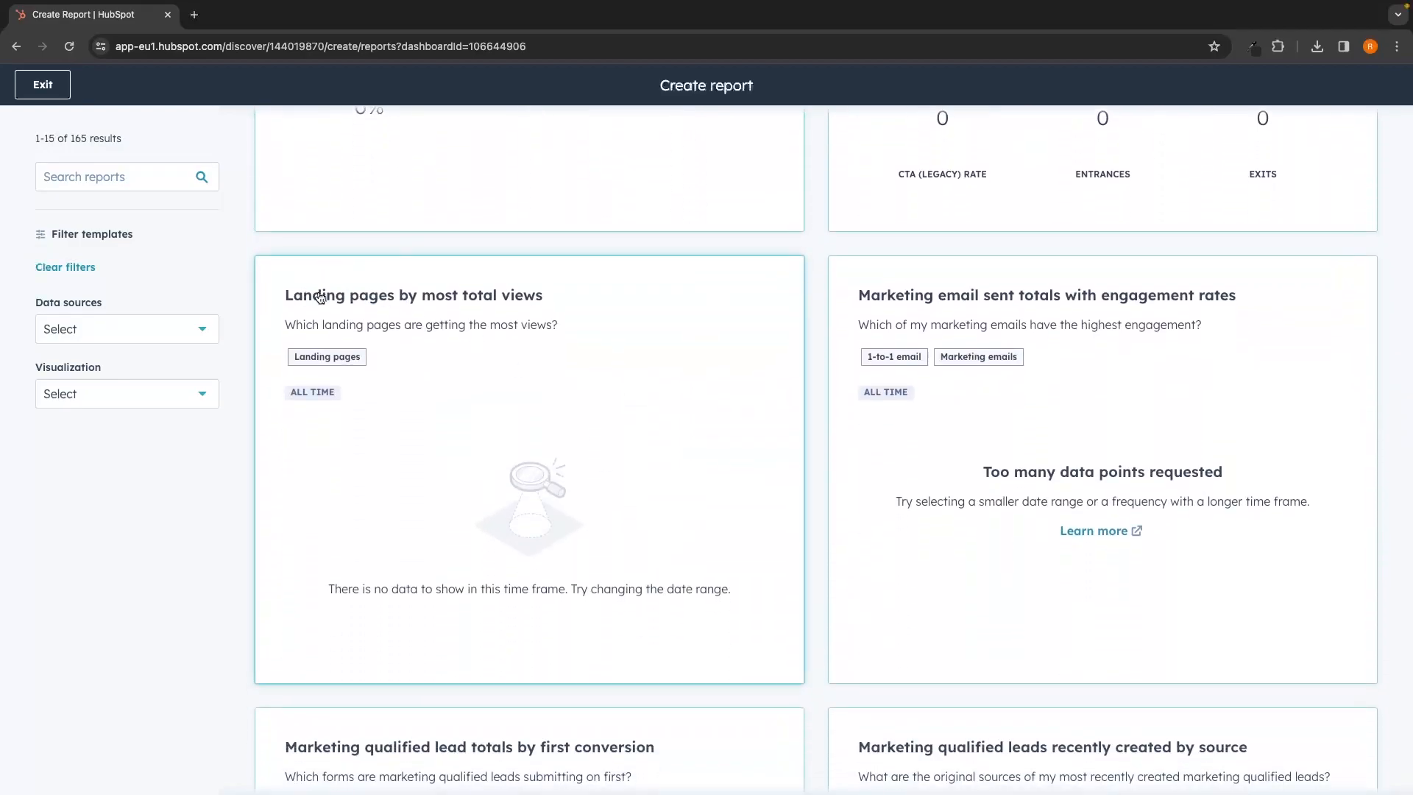
{"action": "left_click", "coordinate": [536, 306]}
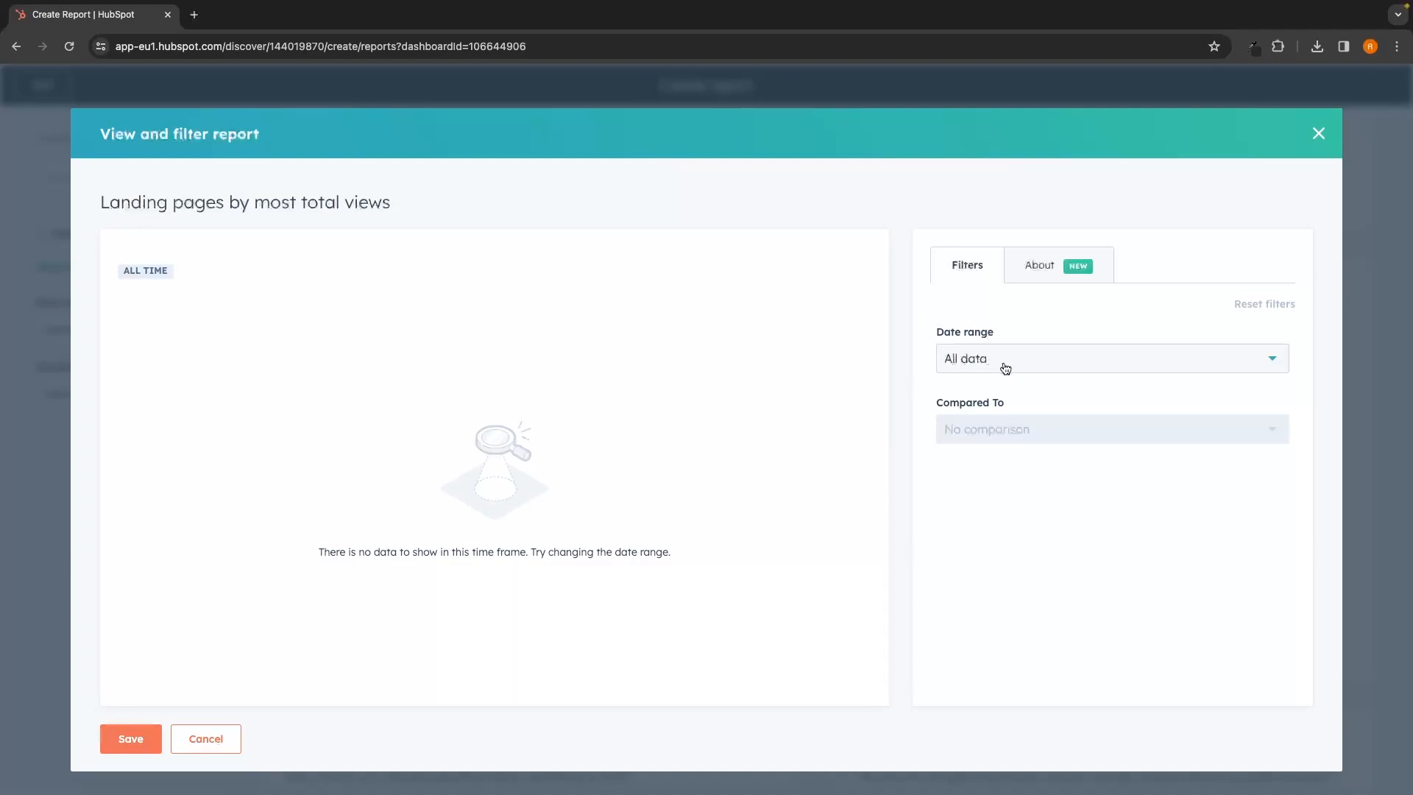
{"action": "left_click", "coordinate": [116, 732]}
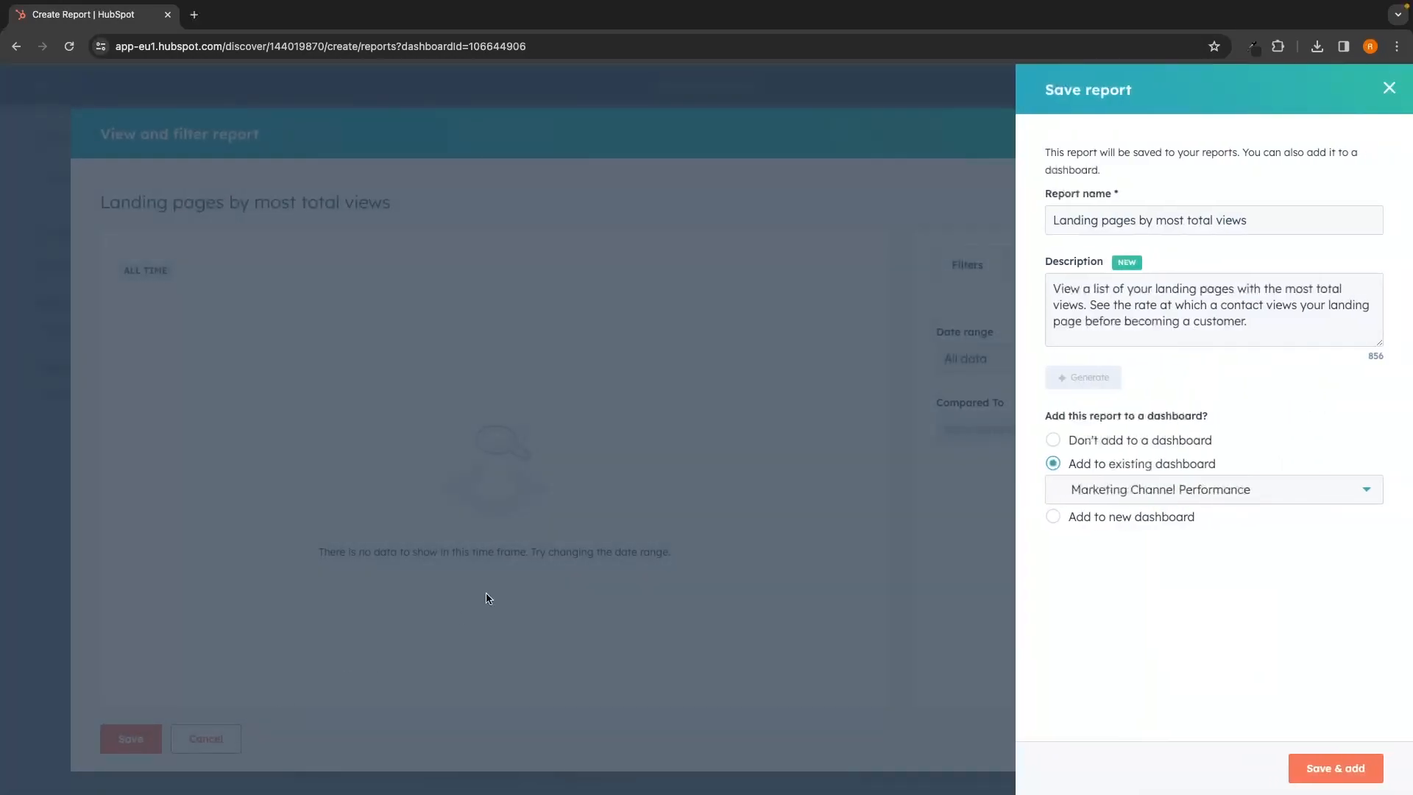
{"action": "left_click", "coordinate": [1341, 767]}
Step: Return to the dashboard and move the Landing pages by most total views report higher in the layout
{"action": "scroll", "coordinate": [807, 330], "scroll_direction": "up", "scroll_amount": 3}
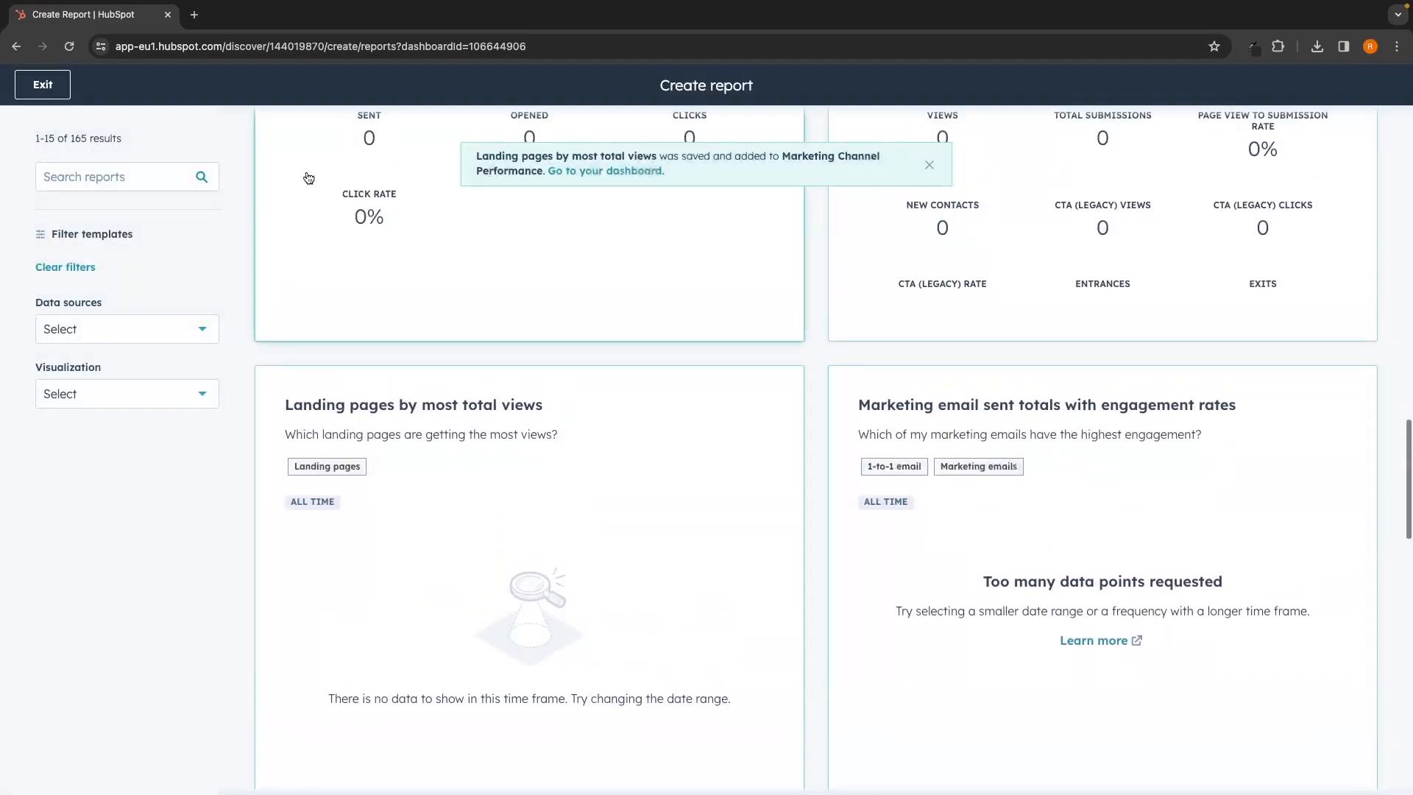
{"action": "left_click", "coordinate": [39, 87]}
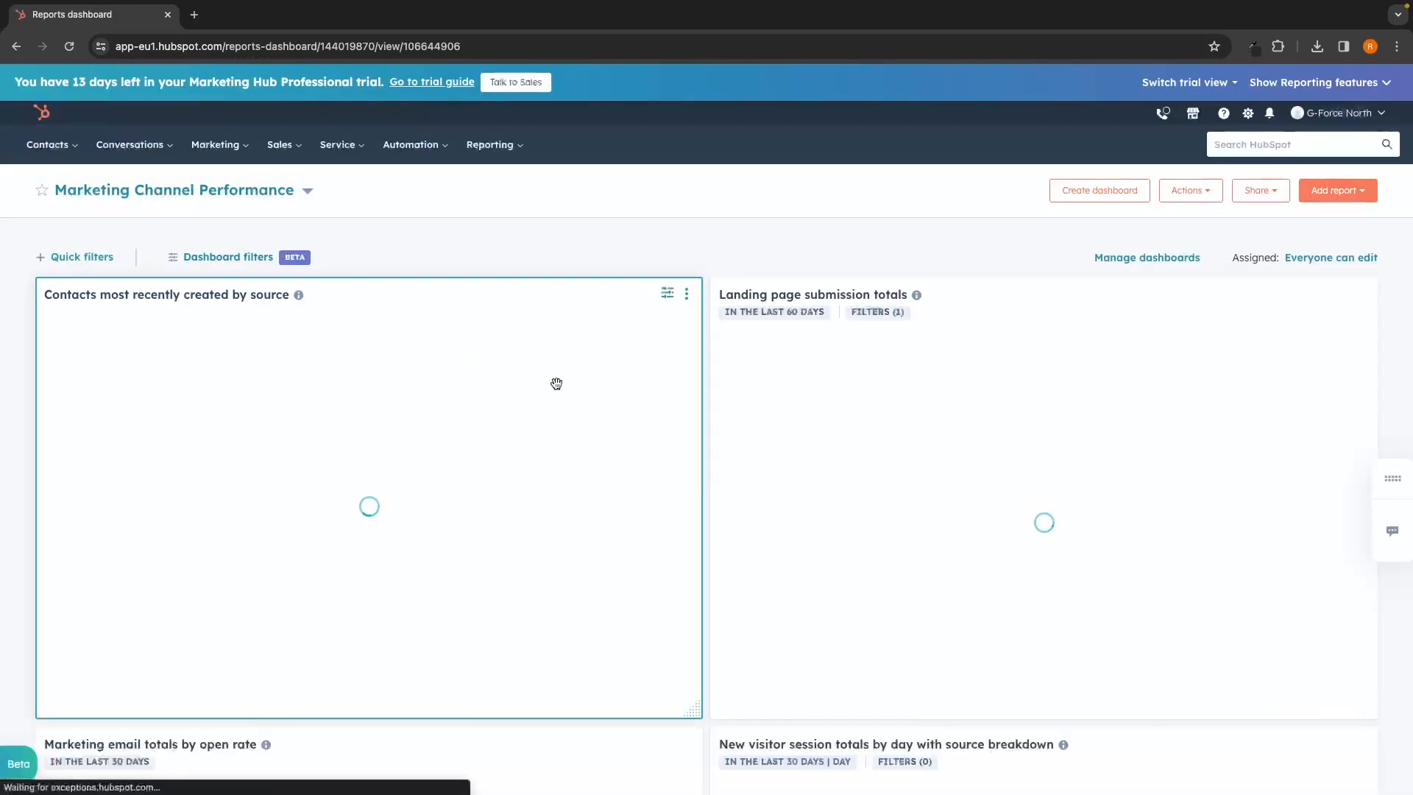
{"action": "scroll", "coordinate": [577, 410], "scroll_direction": "down", "scroll_amount": 10}
{"action": "scroll", "coordinate": [581, 419], "scroll_direction": "down", "scroll_amount": 5}
{"action": "scroll", "coordinate": [581, 416], "scroll_direction": "up", "scroll_amount": 10}
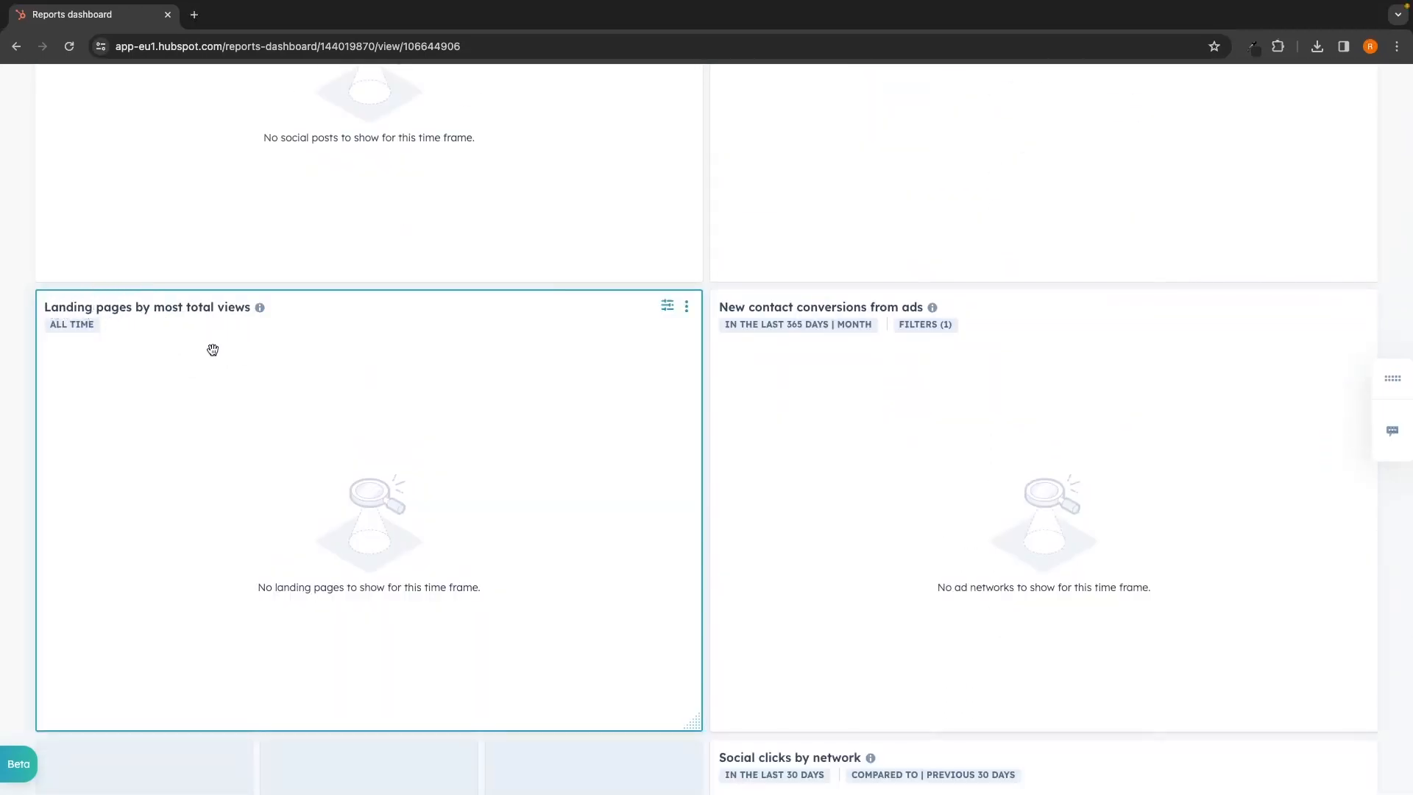
{"action": "left_click_drag", "start_coordinate": [572, 422], "coordinate": [537, 197]}
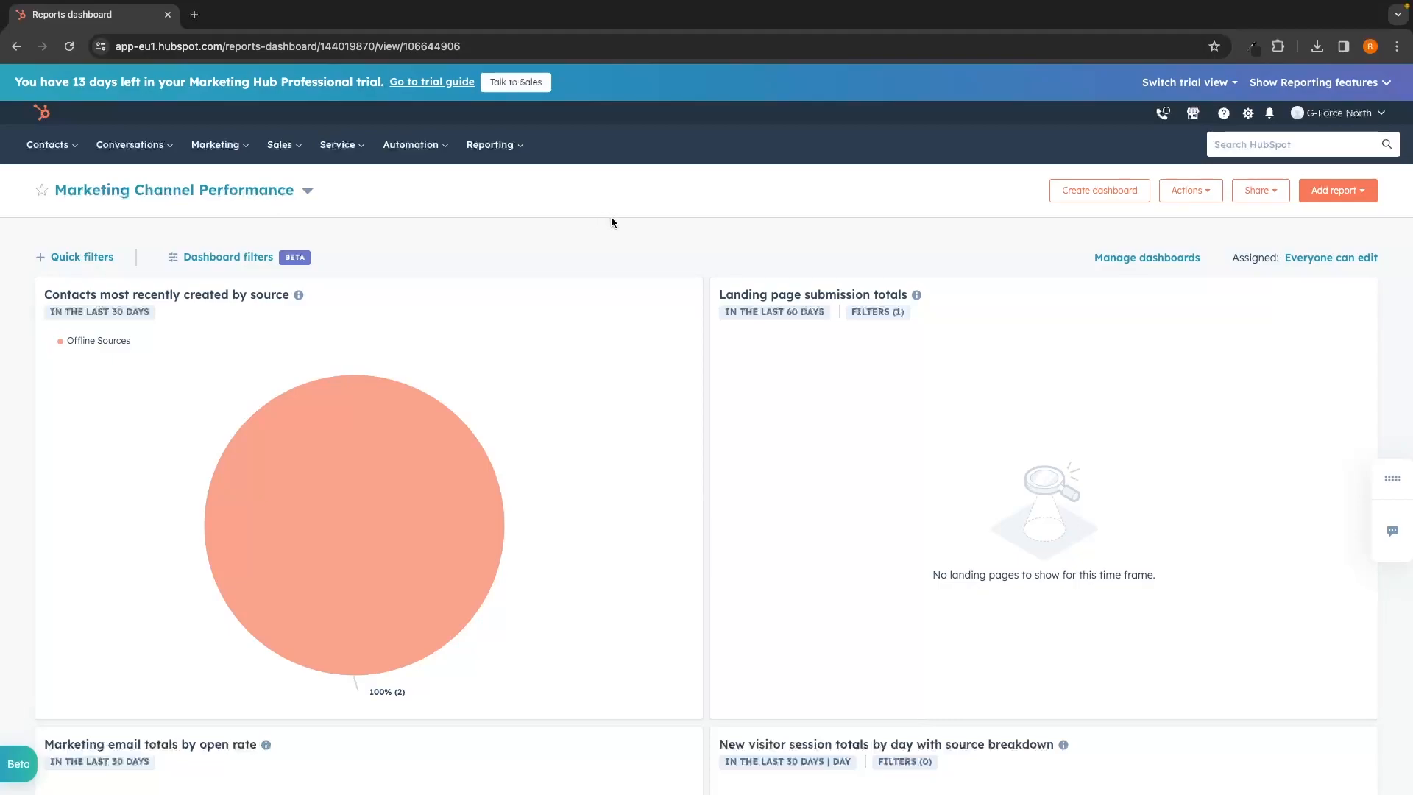
Step: Create a new dashboard from the Marketing template, keeping all nine default reports and giving everyone view and edit access
{"action": "scroll", "coordinate": [611, 217], "scroll_direction": "down", "scroll_amount": 1}
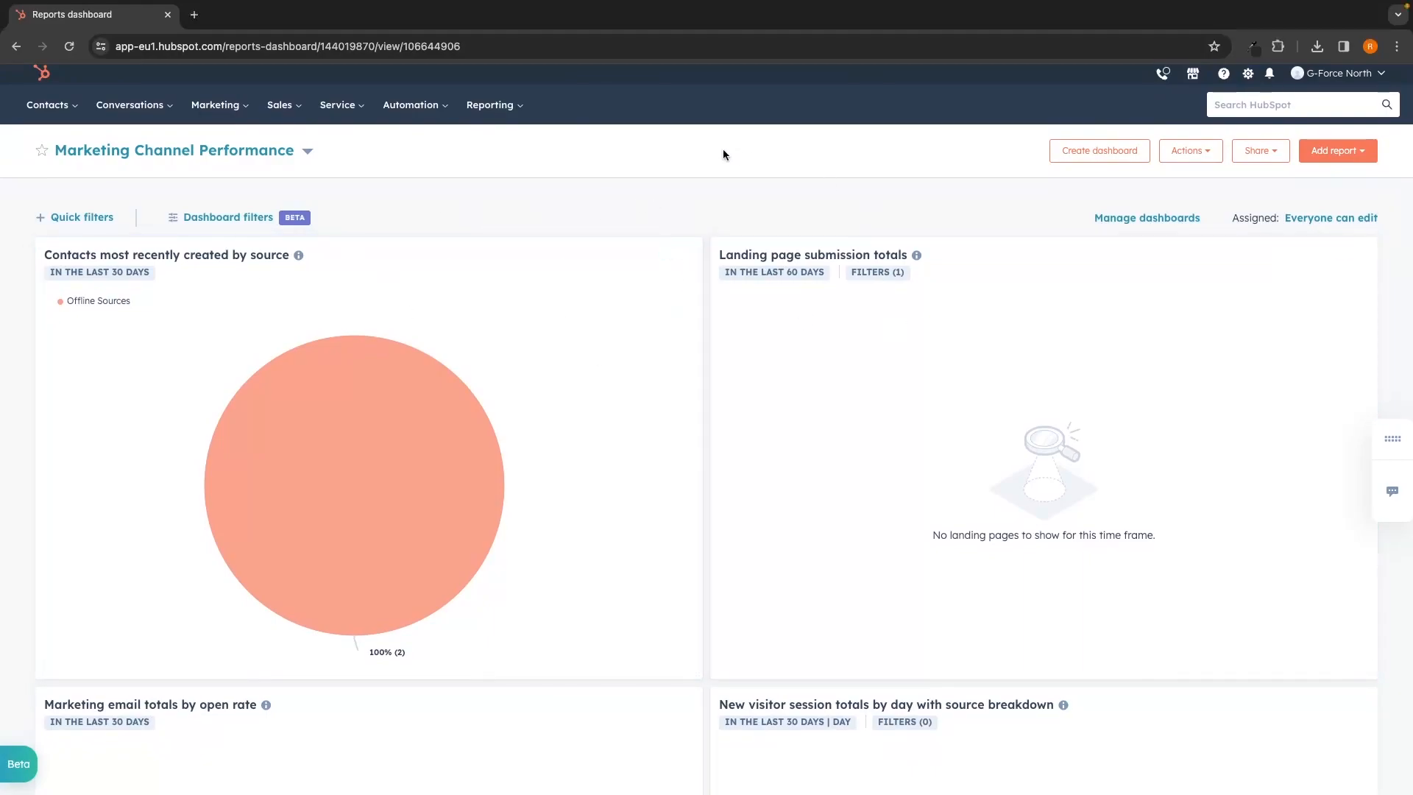
{"action": "left_click", "coordinate": [1091, 158]}
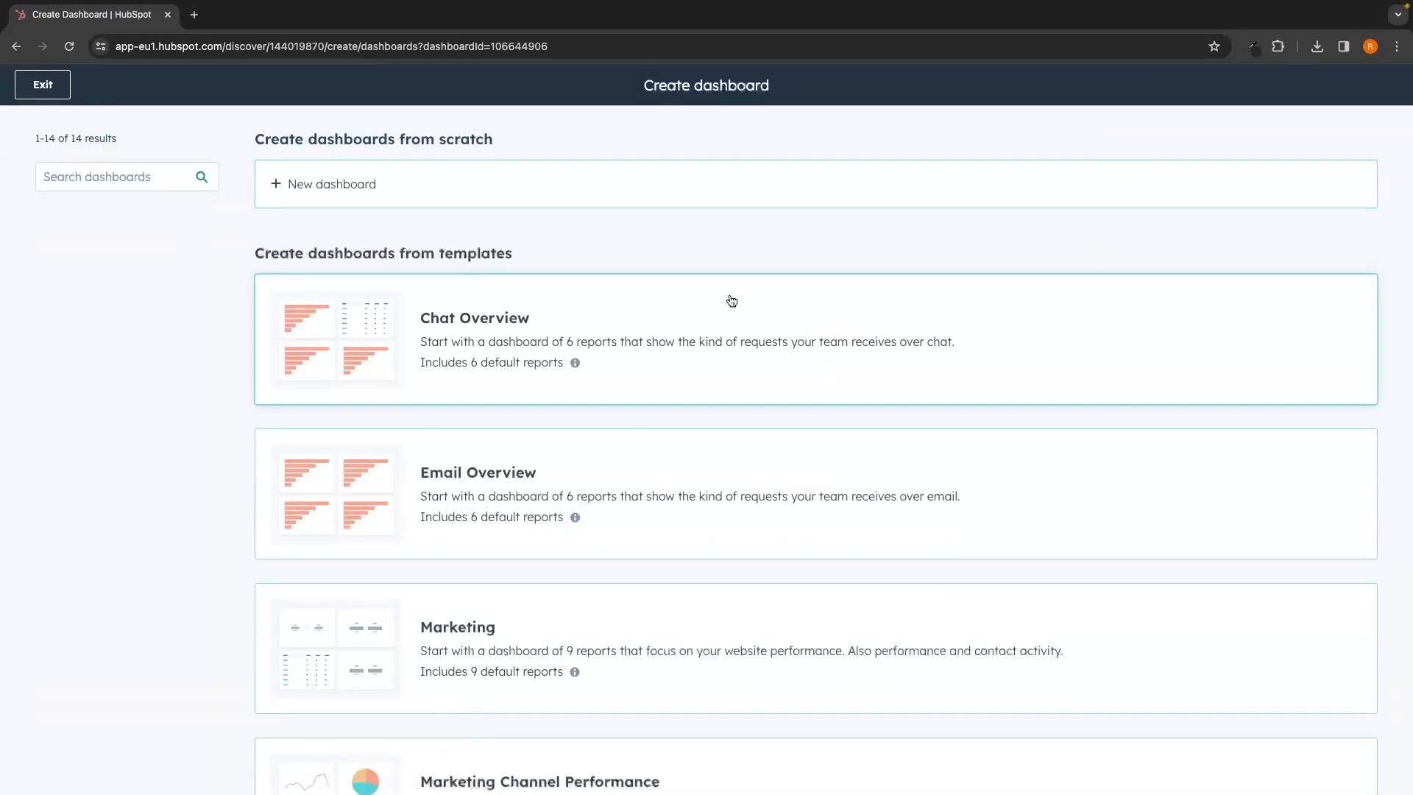
{"action": "scroll", "coordinate": [729, 299], "scroll_direction": "down", "scroll_amount": 5}
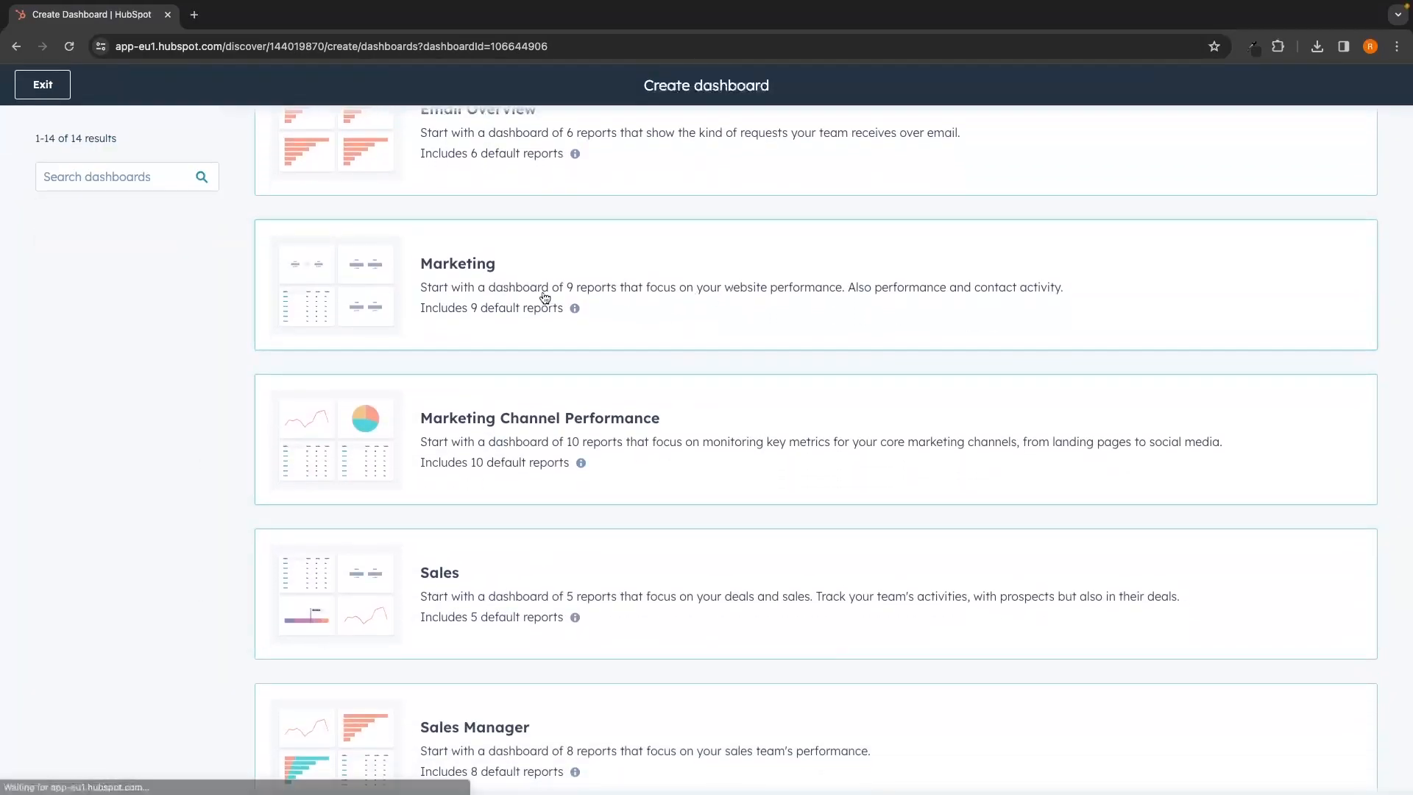
{"action": "scroll", "coordinate": [479, 538], "scroll_direction": "down", "scroll_amount": 2}
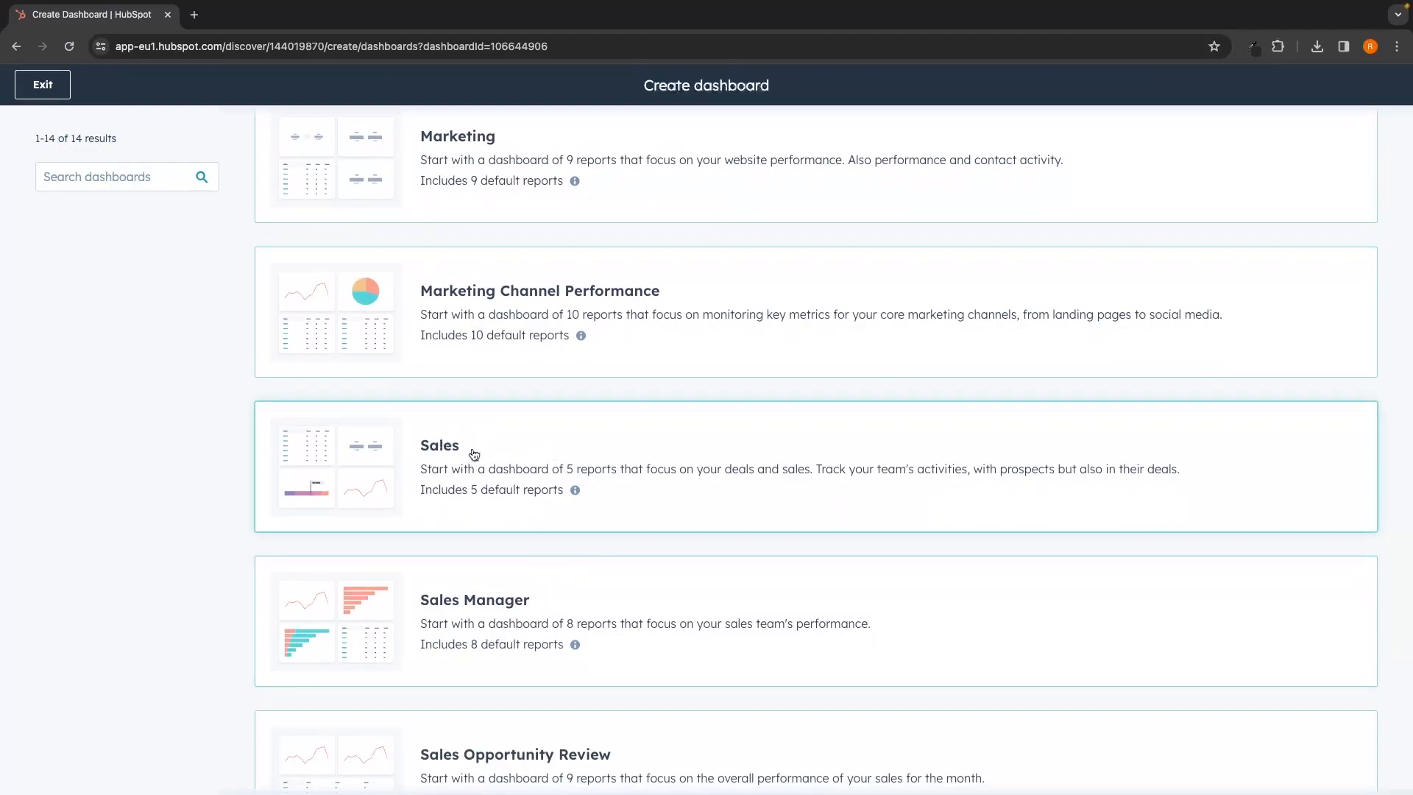
{"action": "scroll", "coordinate": [474, 455], "scroll_direction": "up", "scroll_amount": 1}
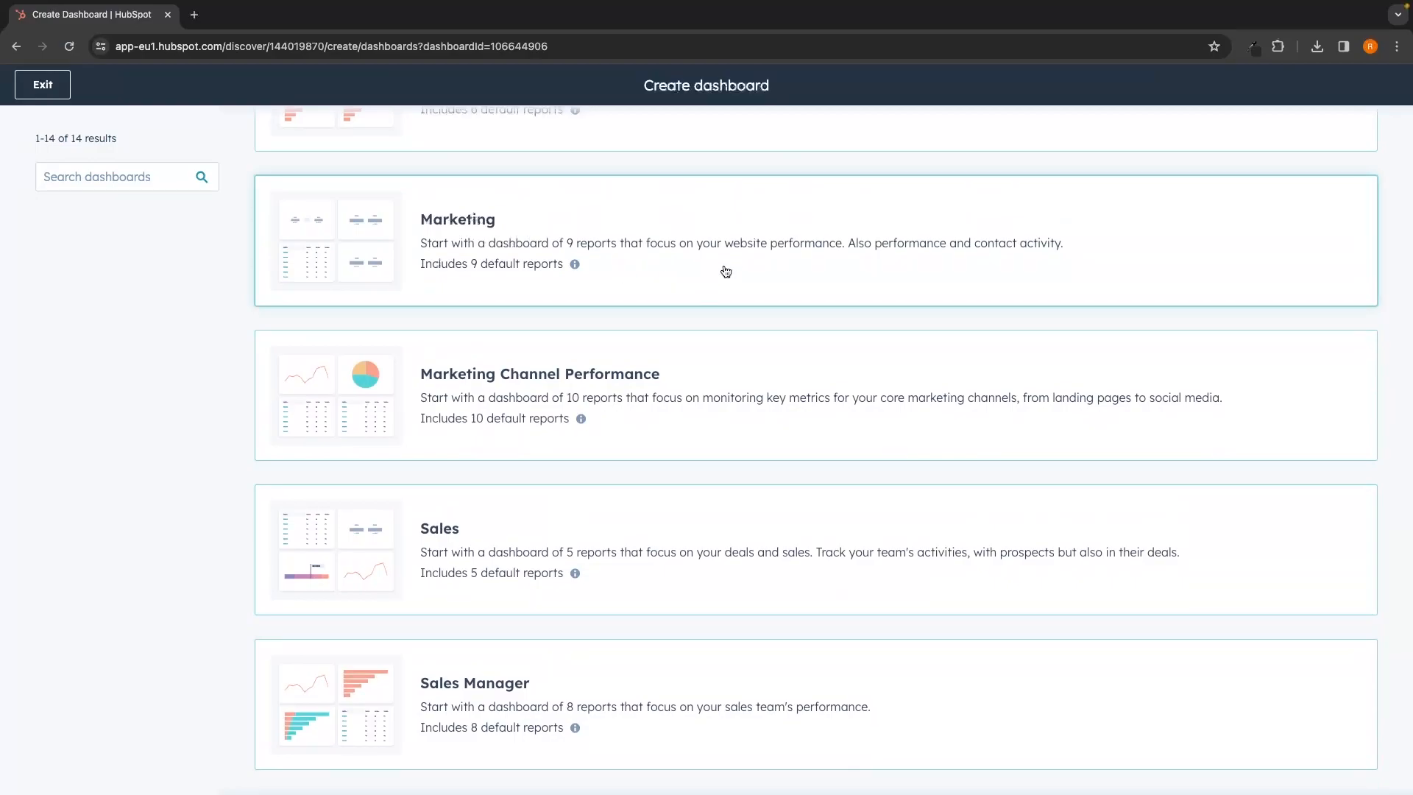
{"action": "left_click", "coordinate": [783, 250]}
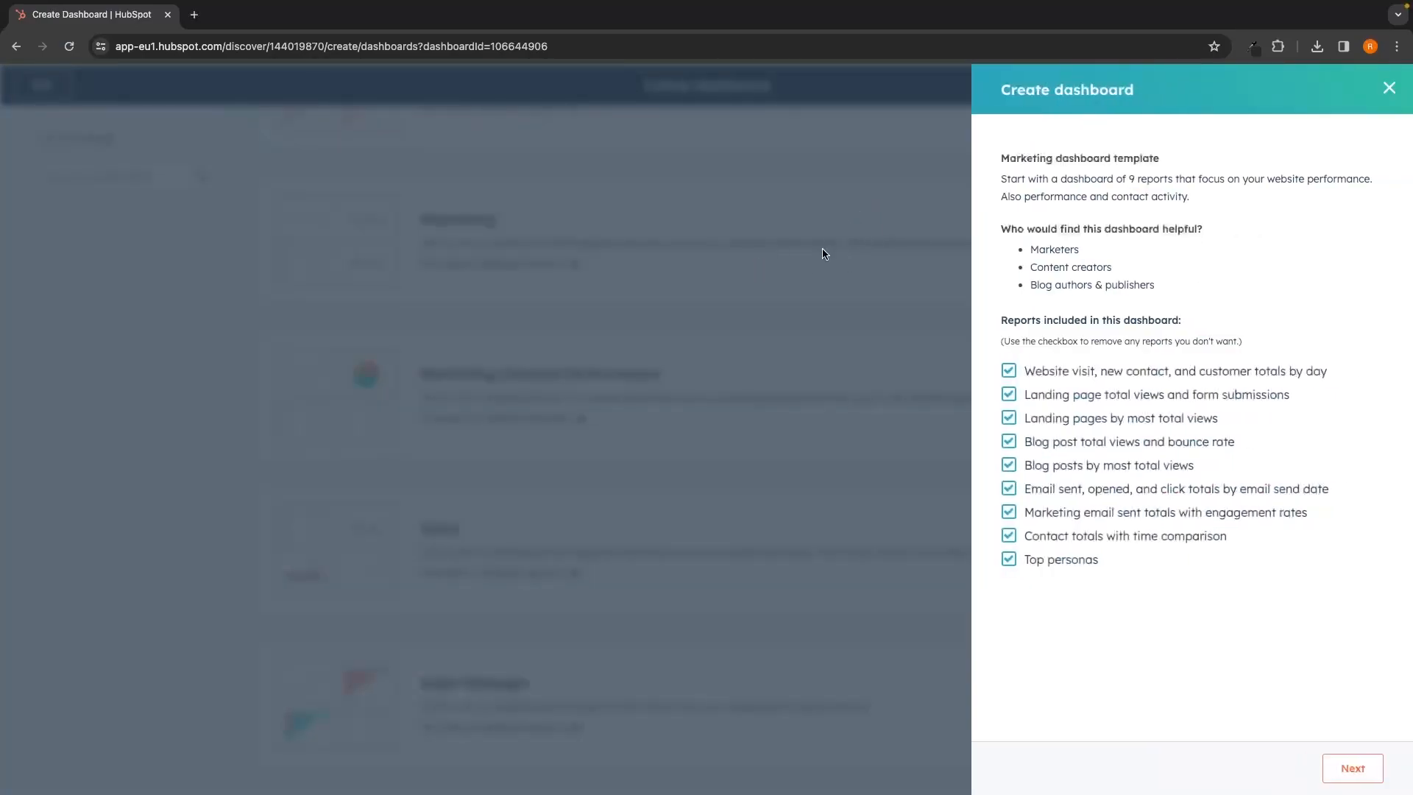
{"action": "left_click", "coordinate": [1362, 776]}
{"action": "left_click", "coordinate": [1336, 772]}
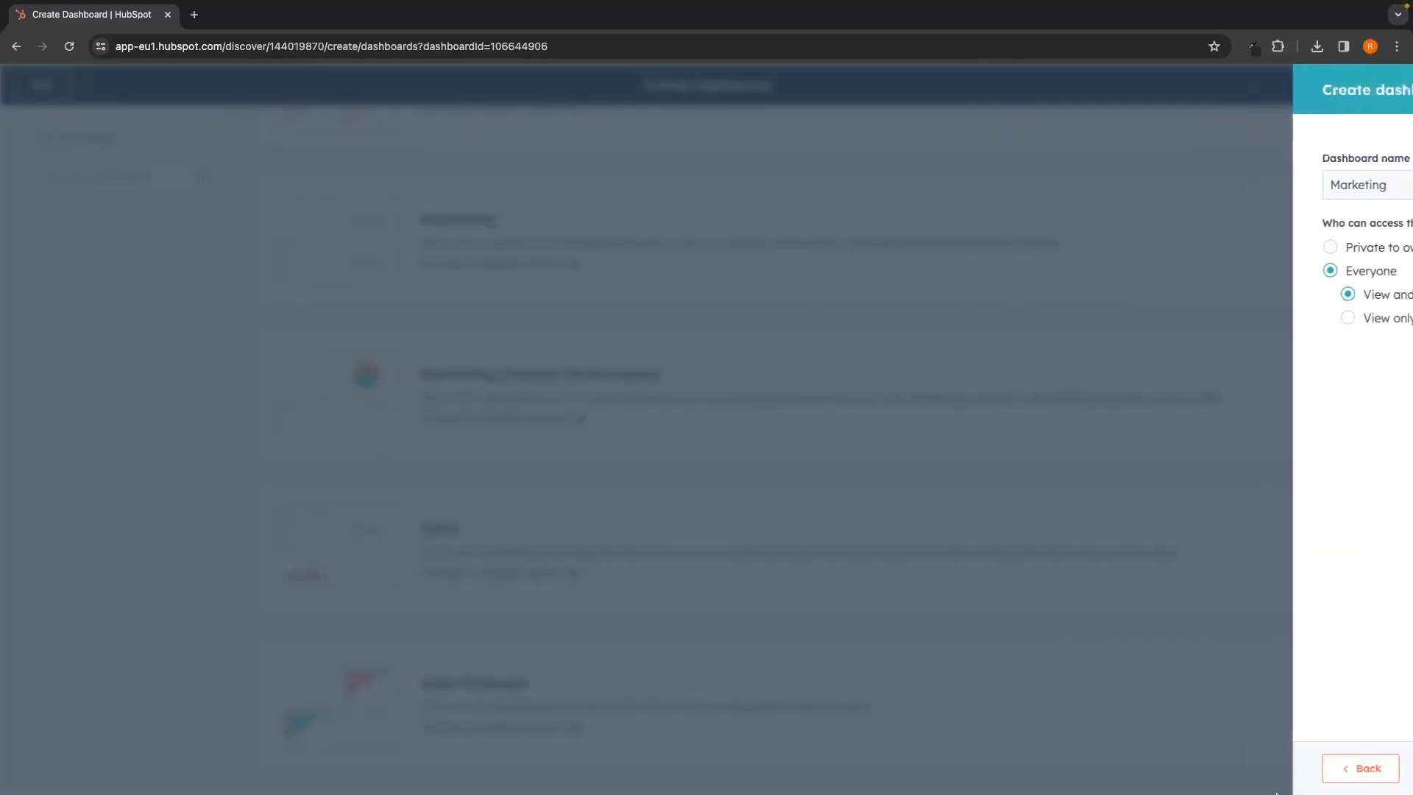
Step: Open the newly saved Marketing dashboard and look through its reports
{"action": "left_click", "coordinate": [773, 164]}
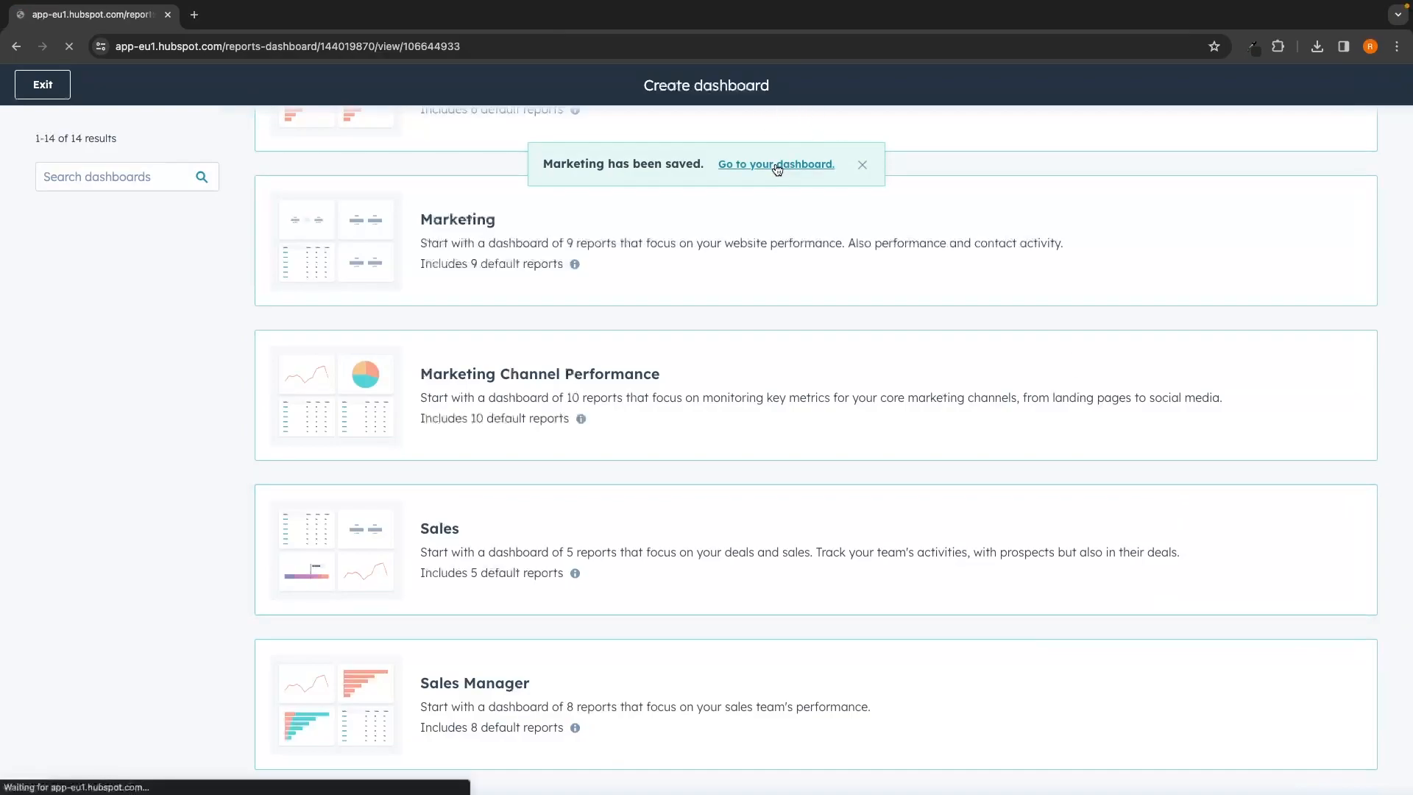
{"action": "scroll", "coordinate": [909, 250], "scroll_direction": "down", "scroll_amount": 1}
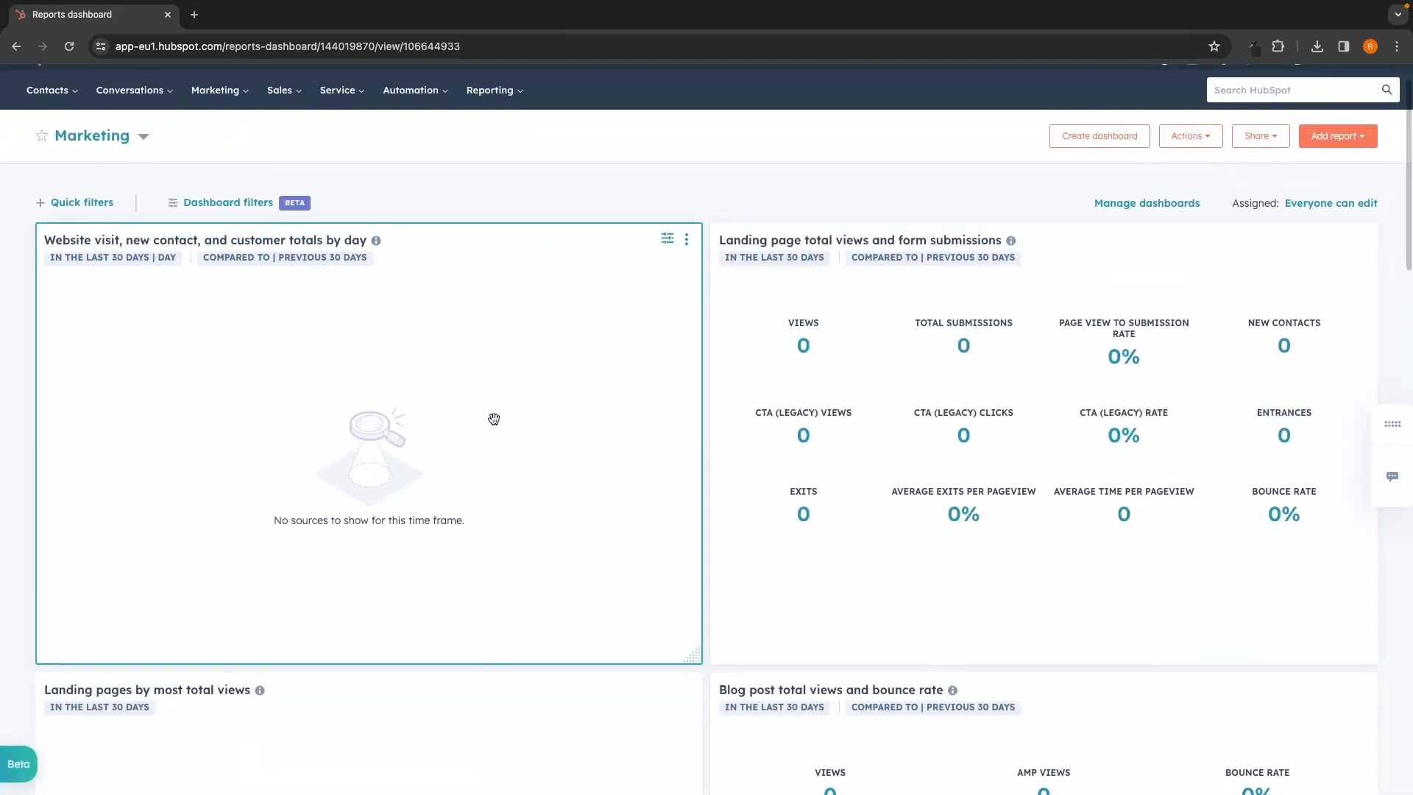
{"action": "scroll", "coordinate": [782, 439], "scroll_direction": "down", "scroll_amount": 6}
{"action": "scroll", "coordinate": [784, 437], "scroll_direction": "up", "scroll_amount": 7}
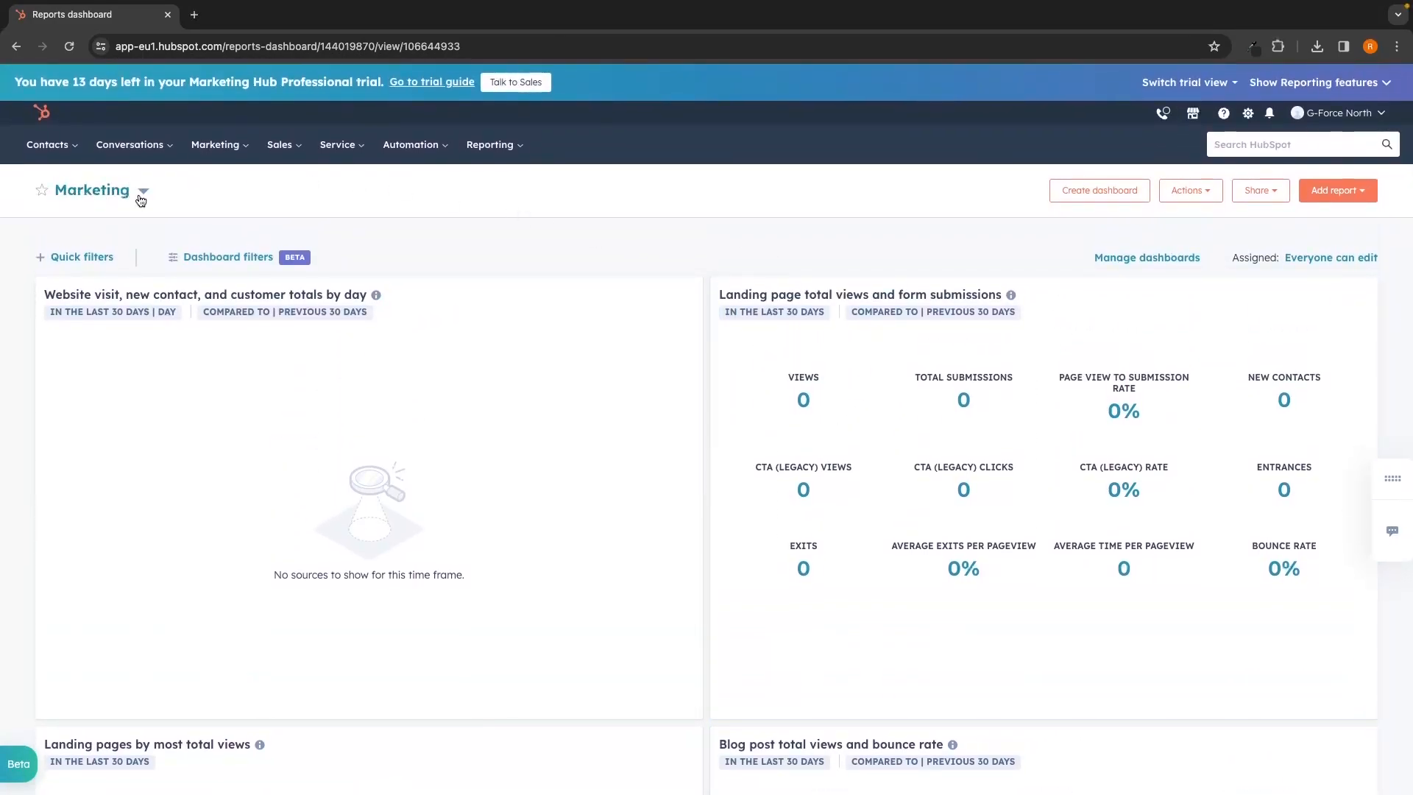
Step: Switch back to the Marketing Channel Performance dashboard
{"action": "left_click", "coordinate": [126, 197]}
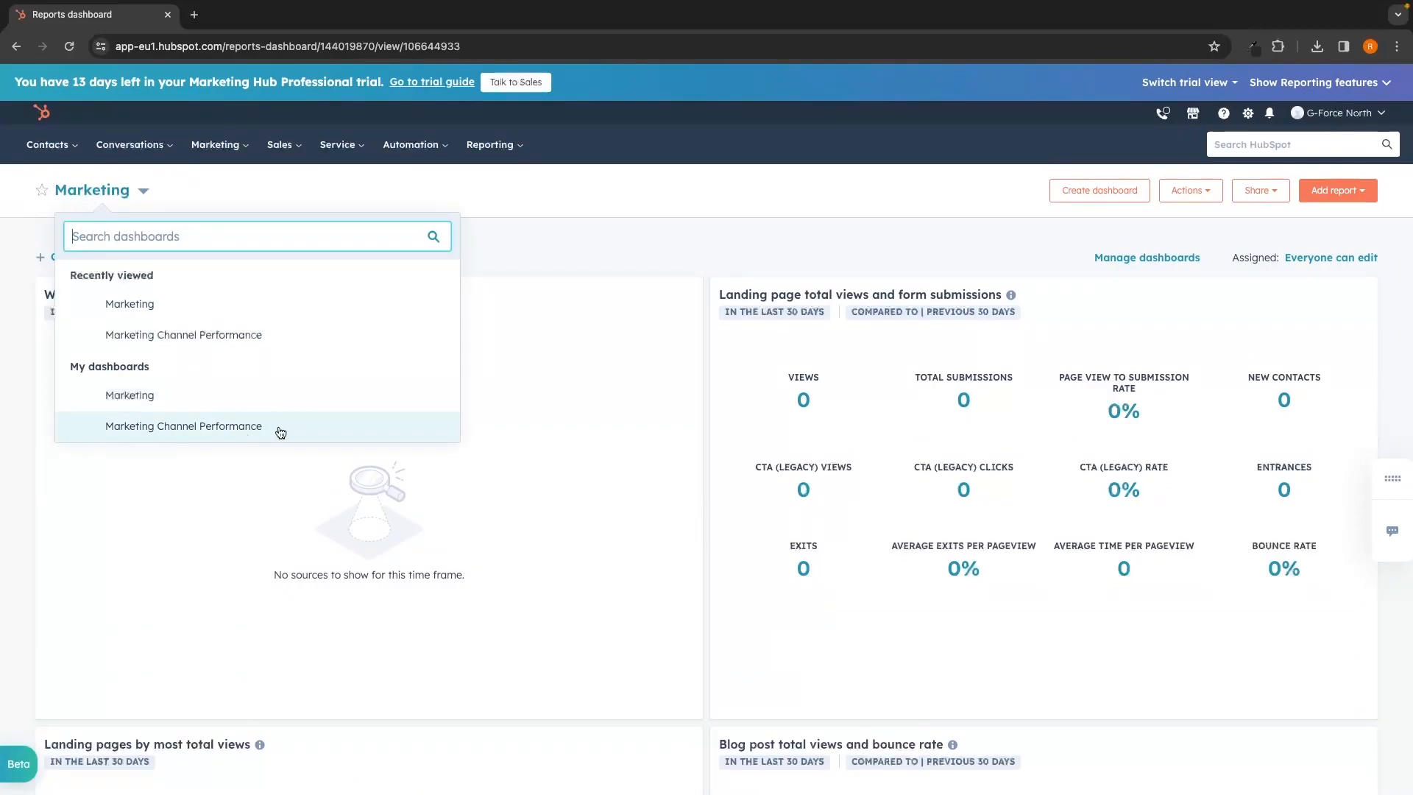
{"action": "left_click", "coordinate": [213, 429]}
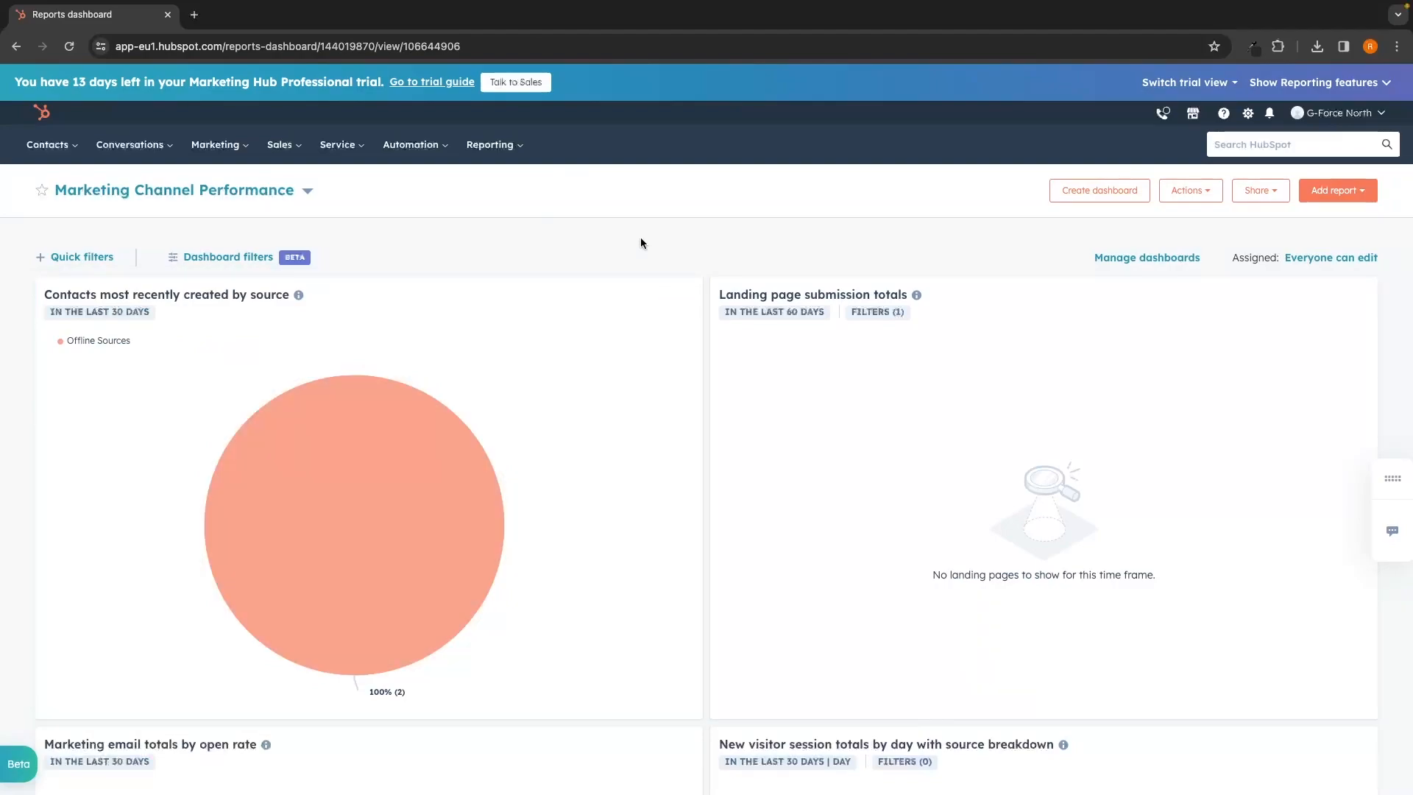
Step: Go to the marketing Ads tool and start its quick demo as someone who has never run ads before
{"action": "left_click", "coordinate": [236, 151]}
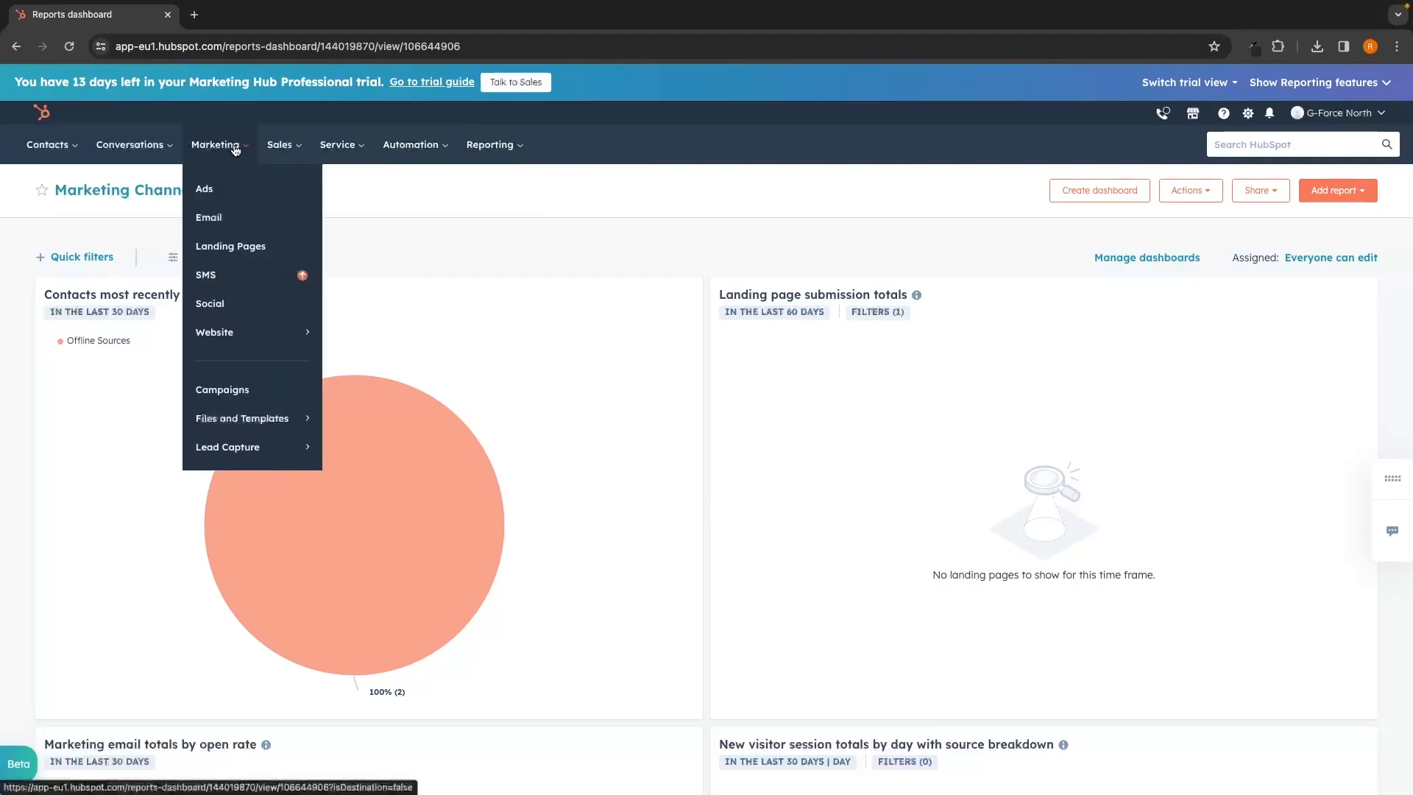
{"action": "left_click", "coordinate": [207, 191]}
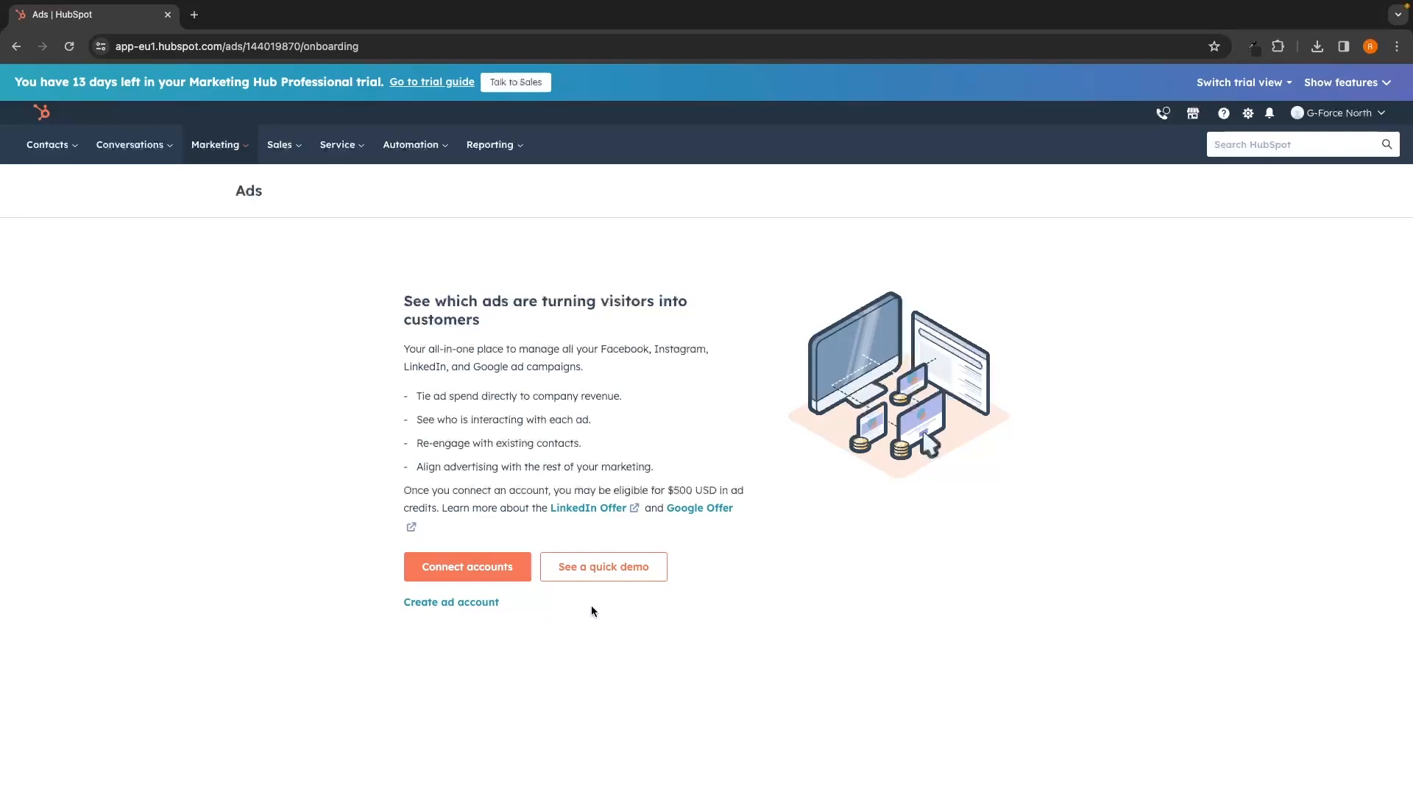
{"action": "left_click", "coordinate": [608, 567]}
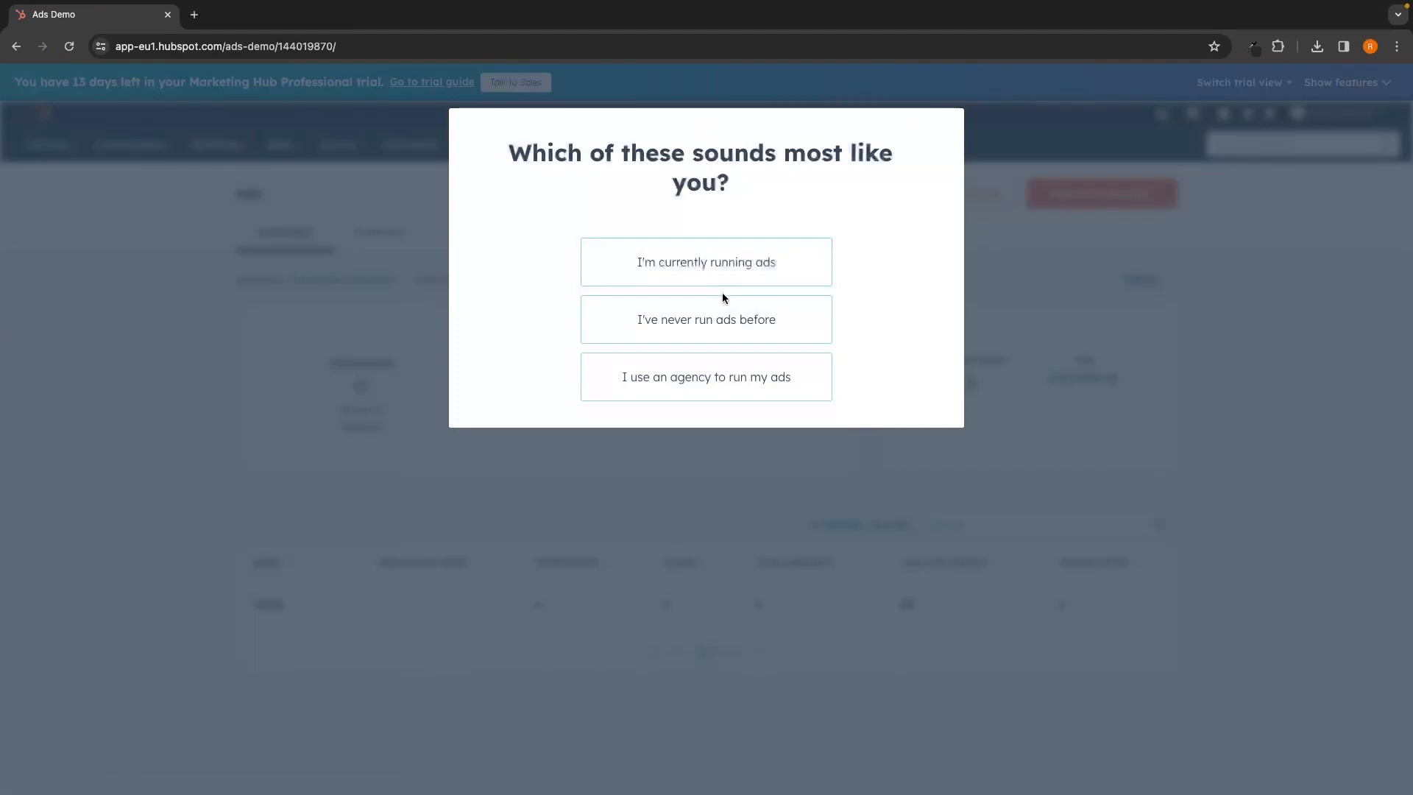
{"action": "left_click", "coordinate": [703, 338]}
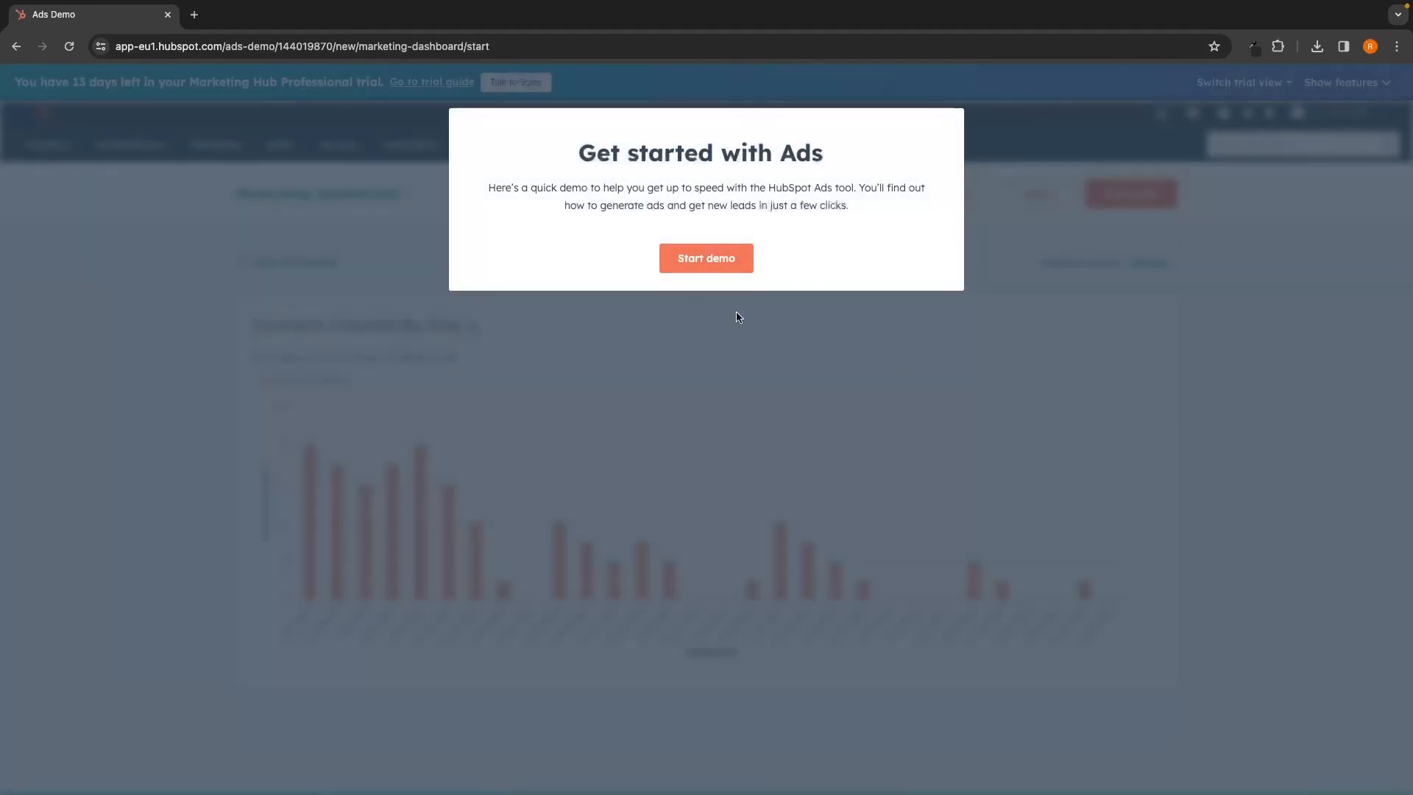
{"action": "left_click", "coordinate": [701, 262]}
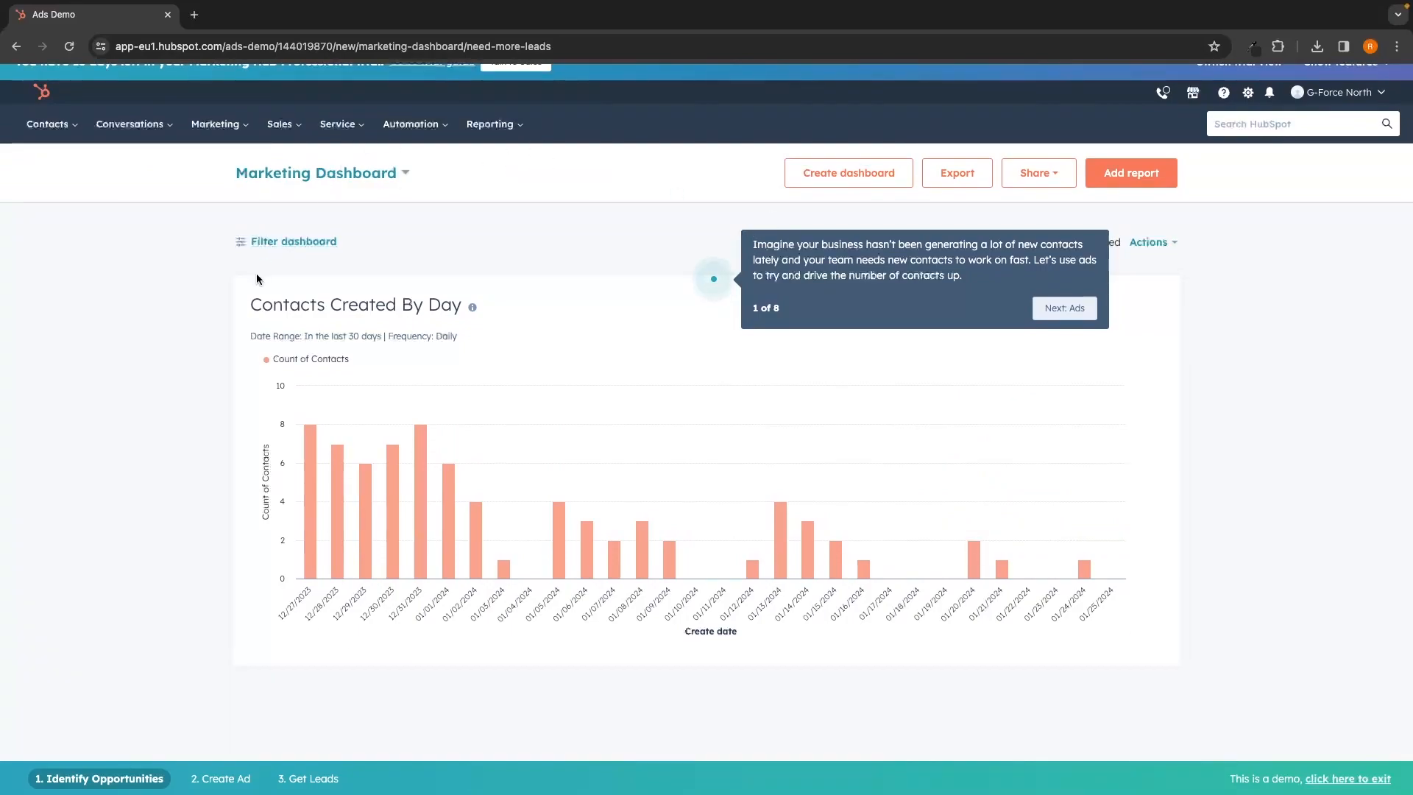
Step: Examine the Contacts Created By Day report on the demo's Marketing Dashboard
{"action": "left_click_drag", "start_coordinate": [250, 303], "coordinate": [466, 311]}
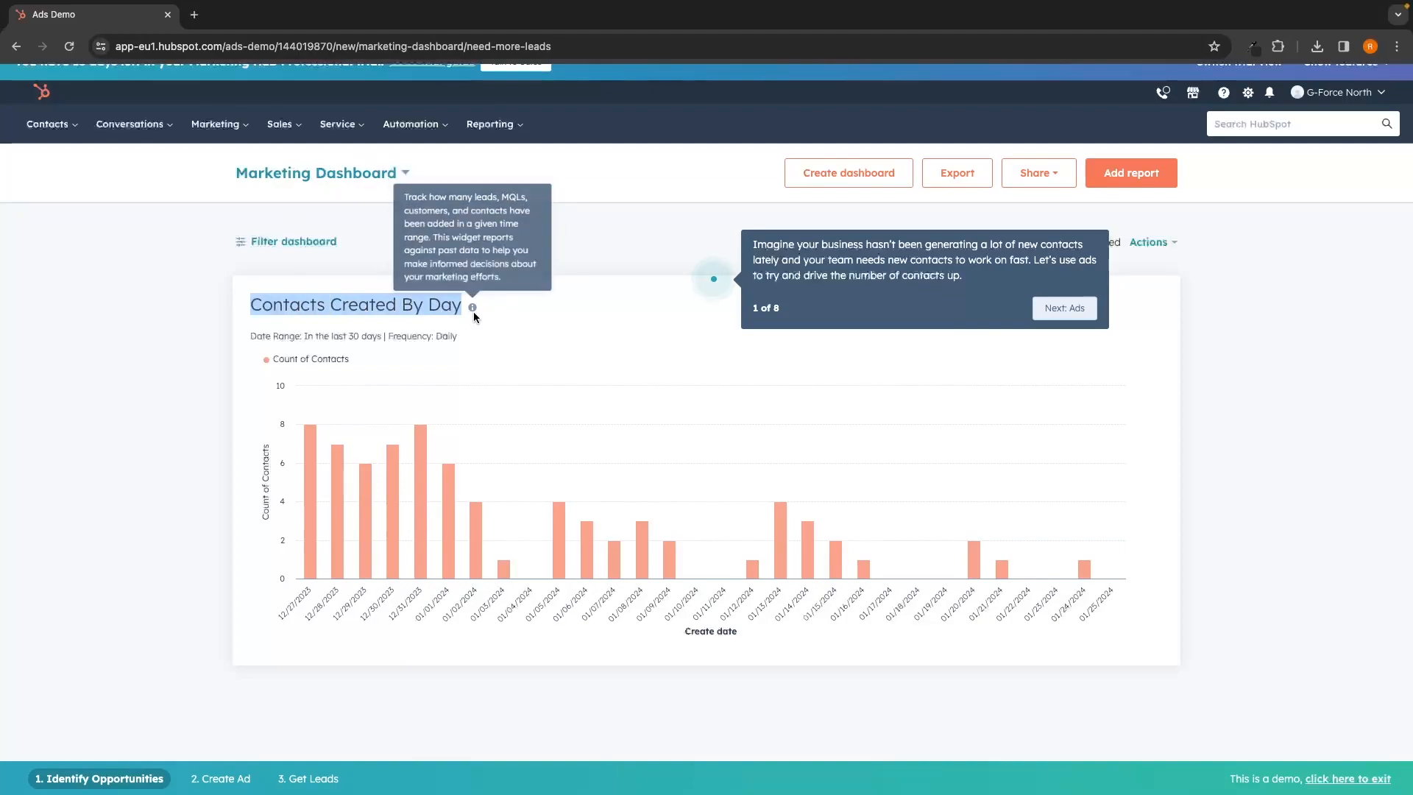
{"action": "left_click", "coordinate": [490, 317]}
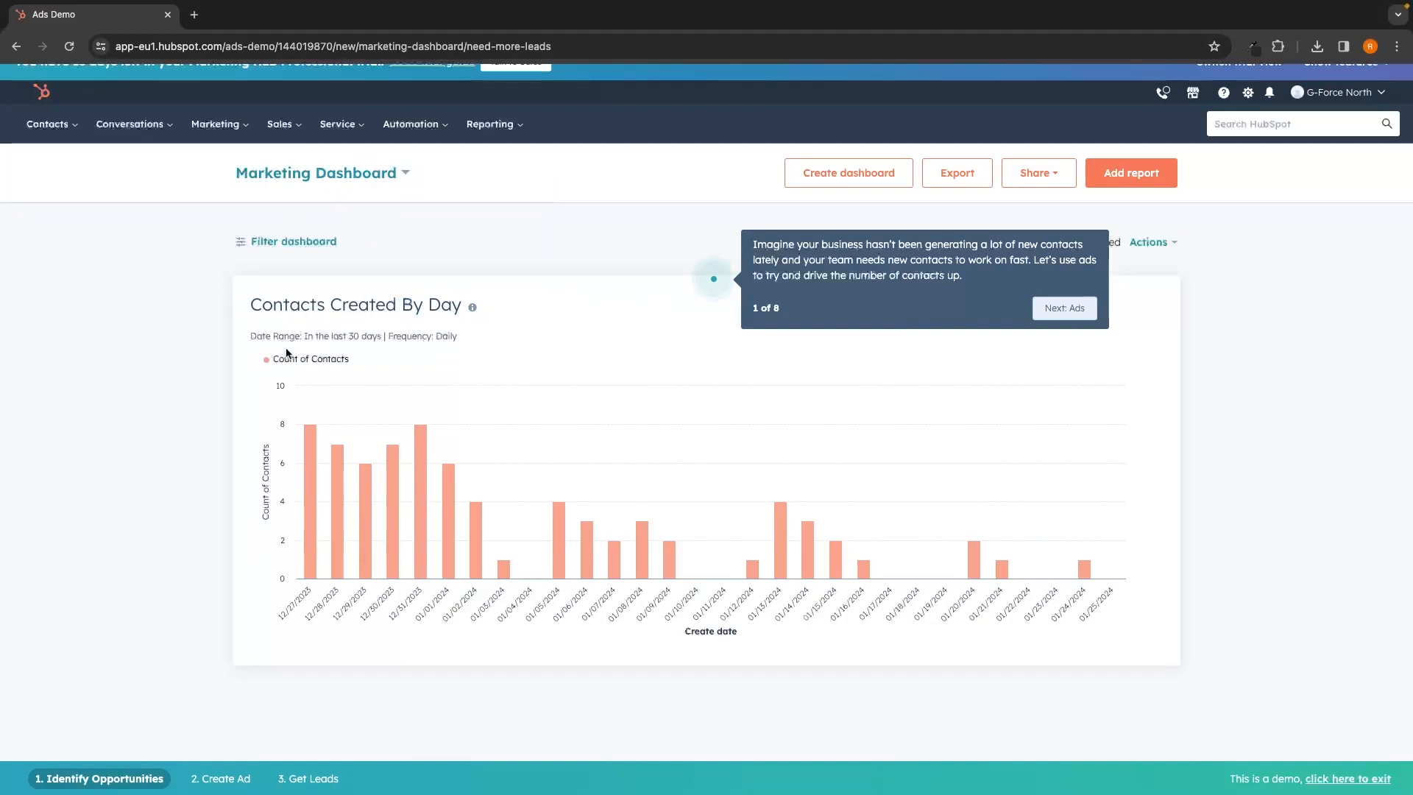
{"action": "left_click_drag", "start_coordinate": [244, 303], "coordinate": [456, 306]}
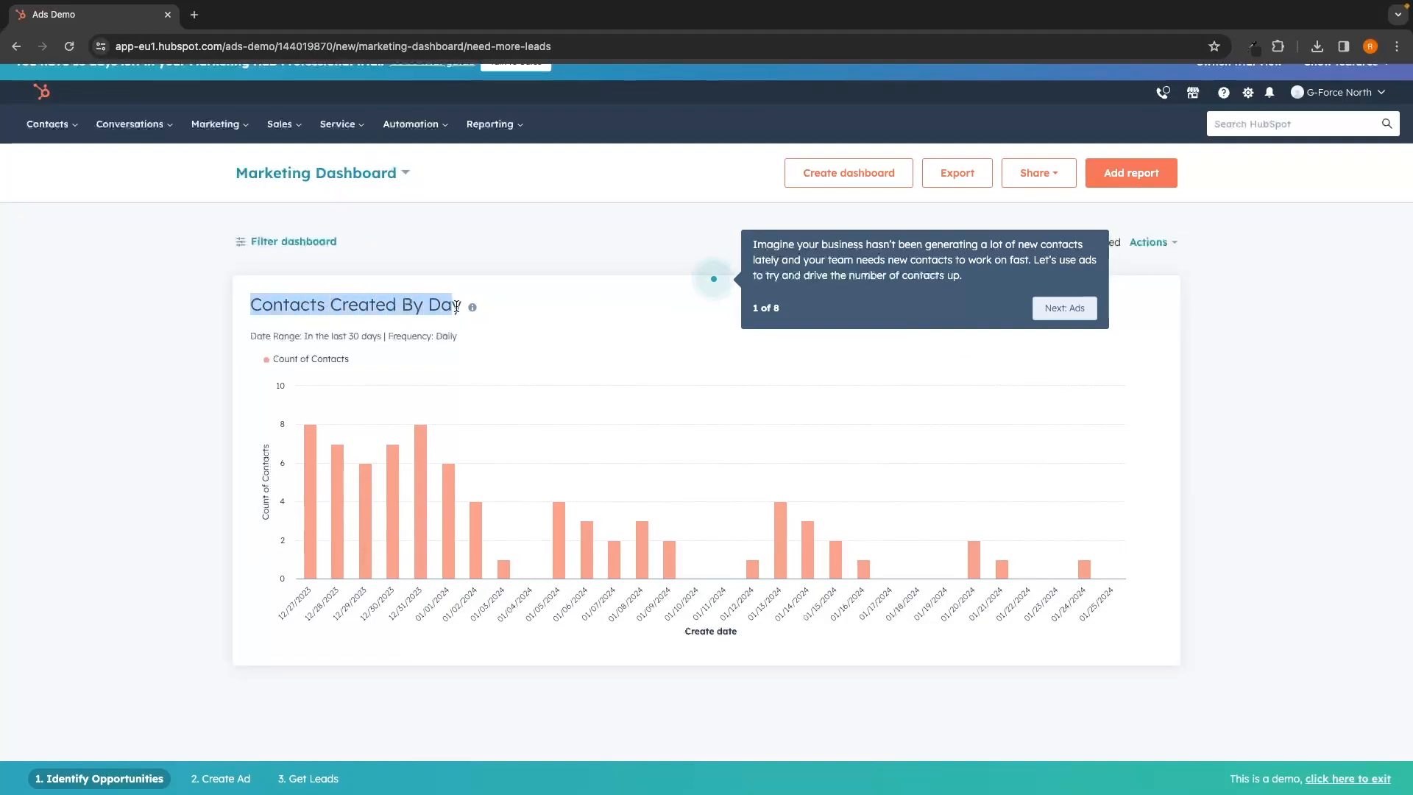
{"action": "left_click", "coordinate": [504, 311]}
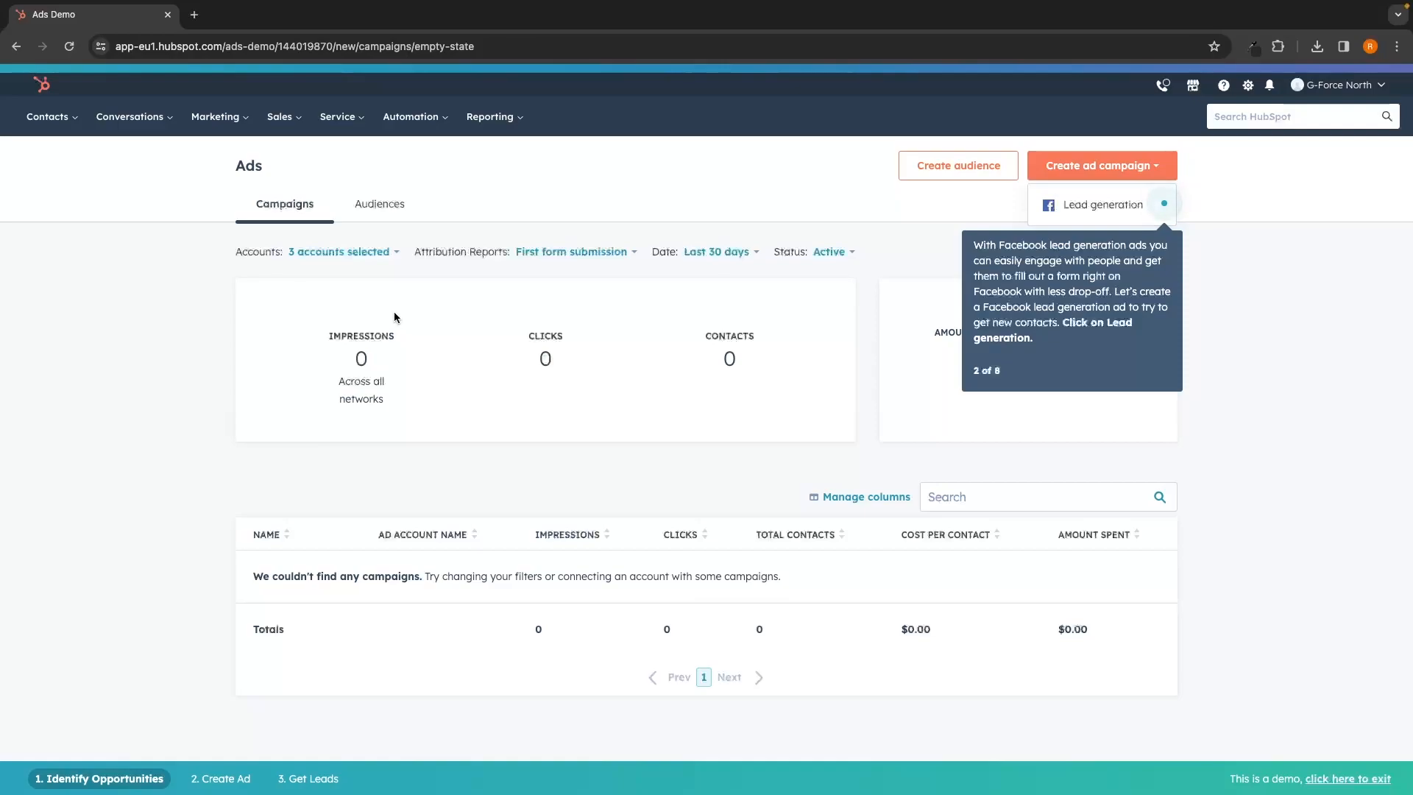
Step: Create a Facebook lead generation campaign in the demo, continue through its targeting, and publish the Ice Cream Offer Lead Gen Ad
{"action": "scroll", "coordinate": [422, 357], "scroll_direction": "down", "scroll_amount": 1}
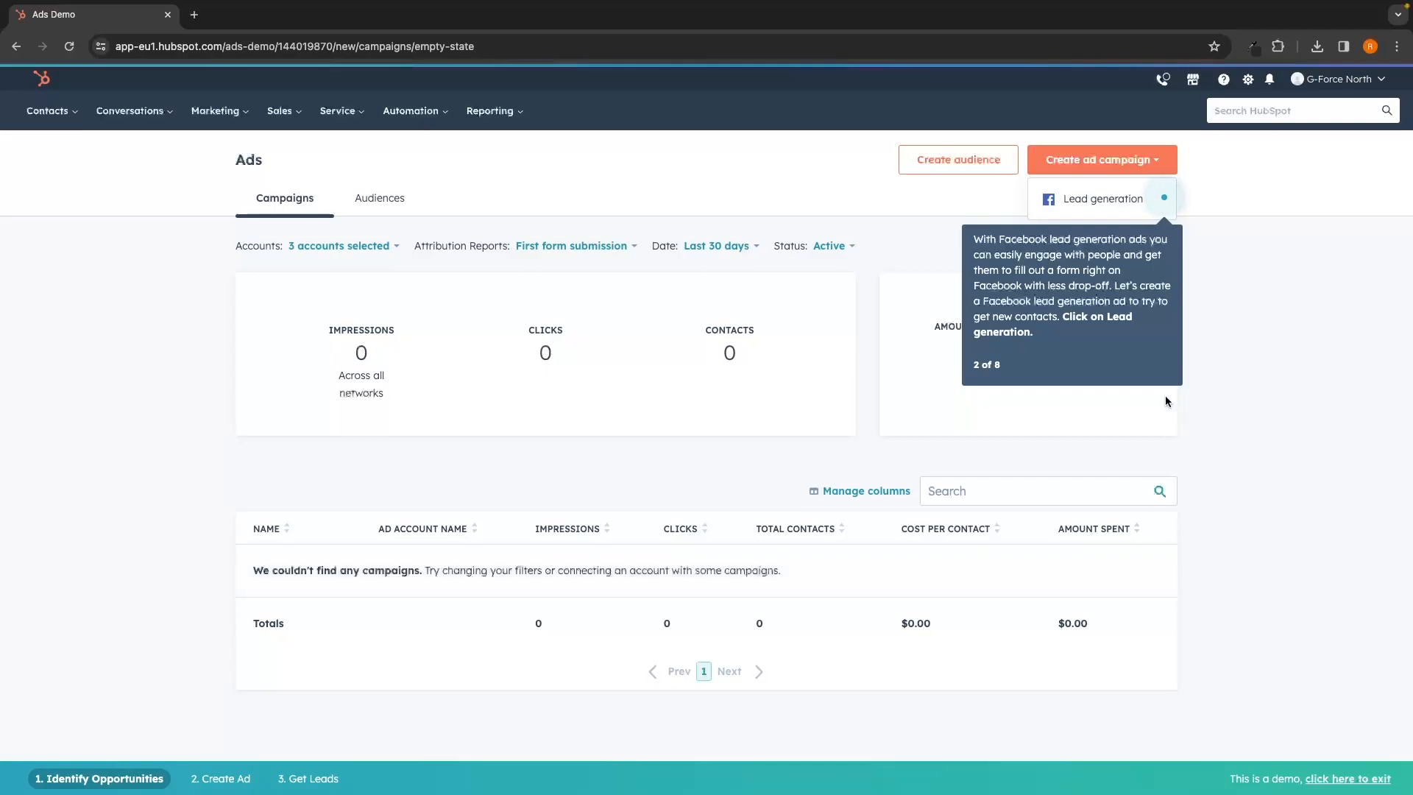
{"action": "left_click", "coordinate": [1113, 200]}
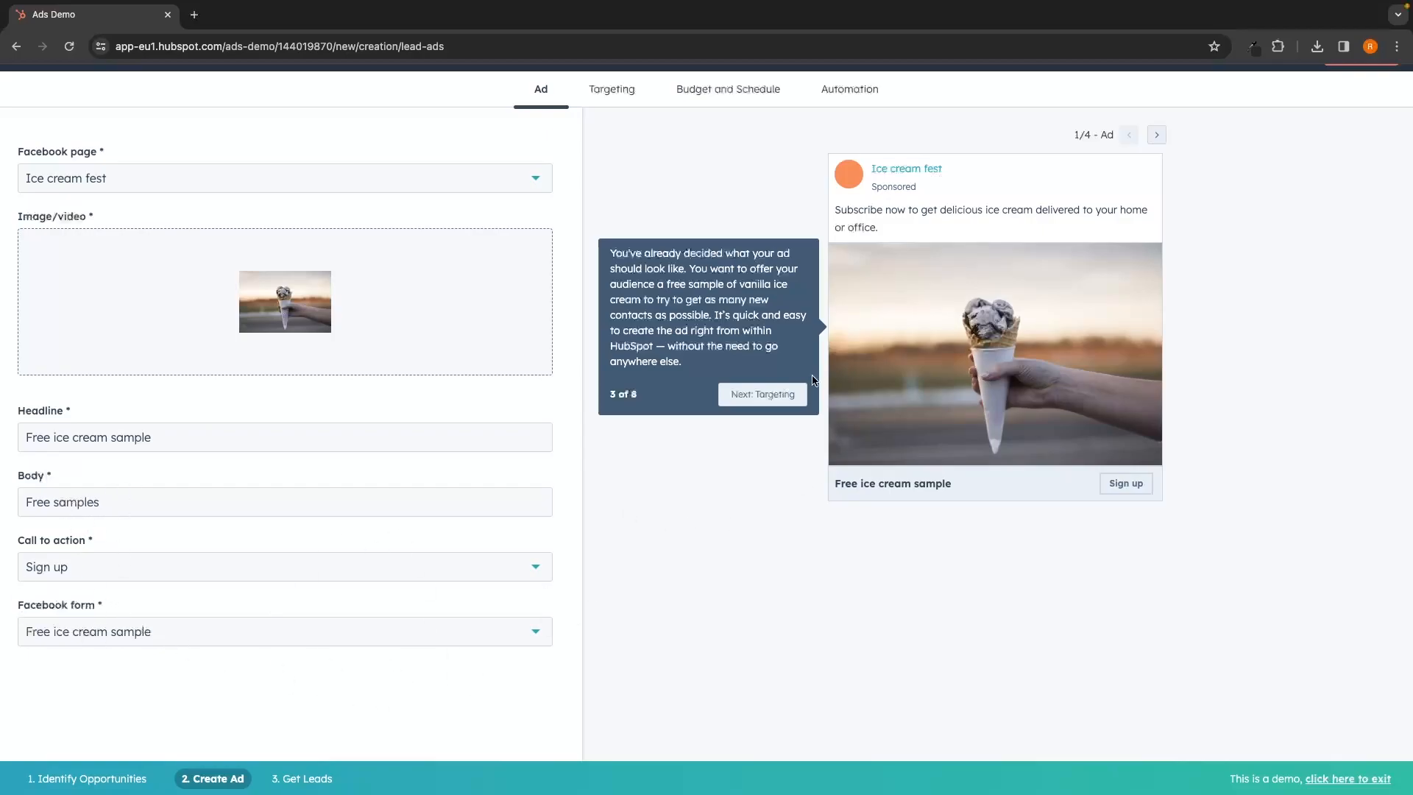
{"action": "left_click", "coordinate": [758, 396]}
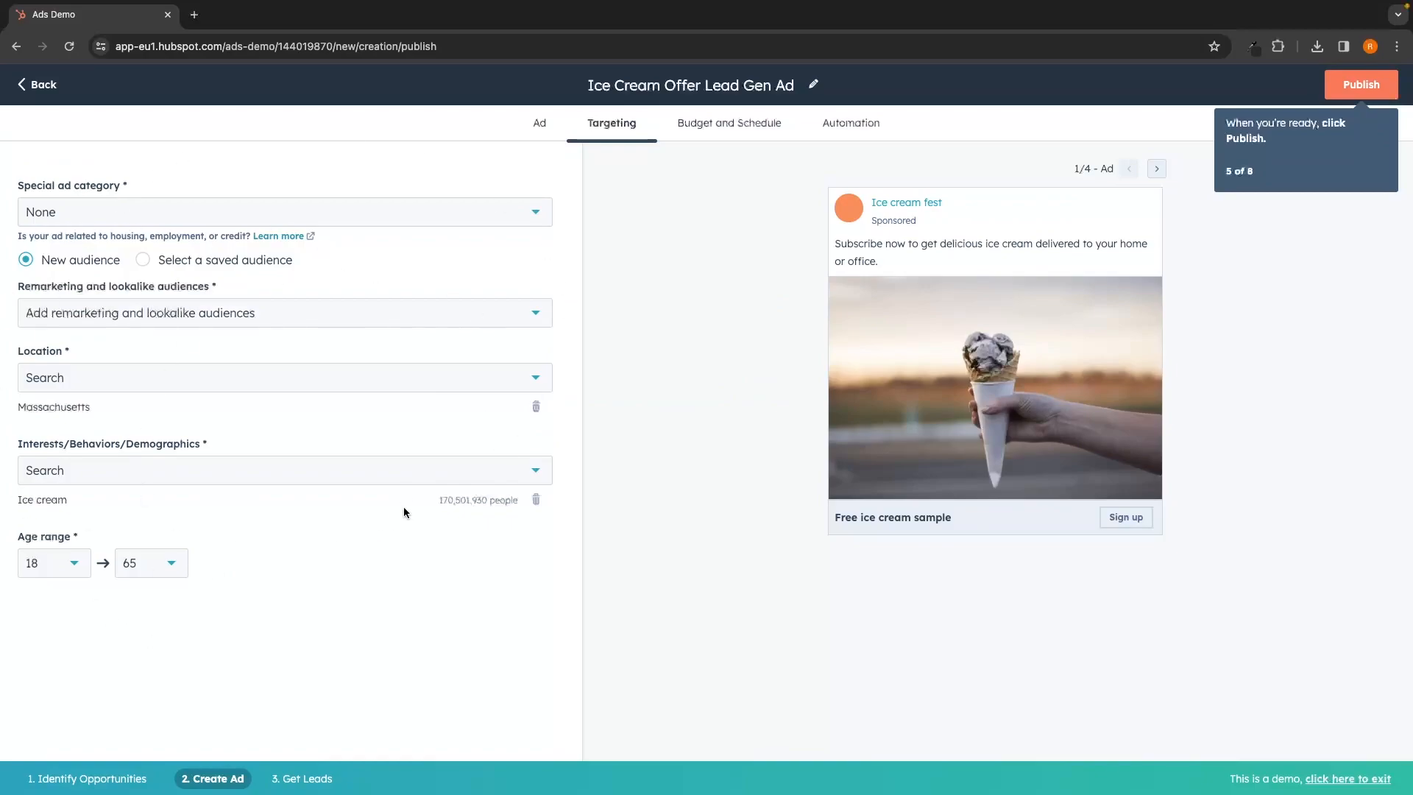
{"action": "left_click_drag", "start_coordinate": [433, 501], "coordinate": [522, 503]}
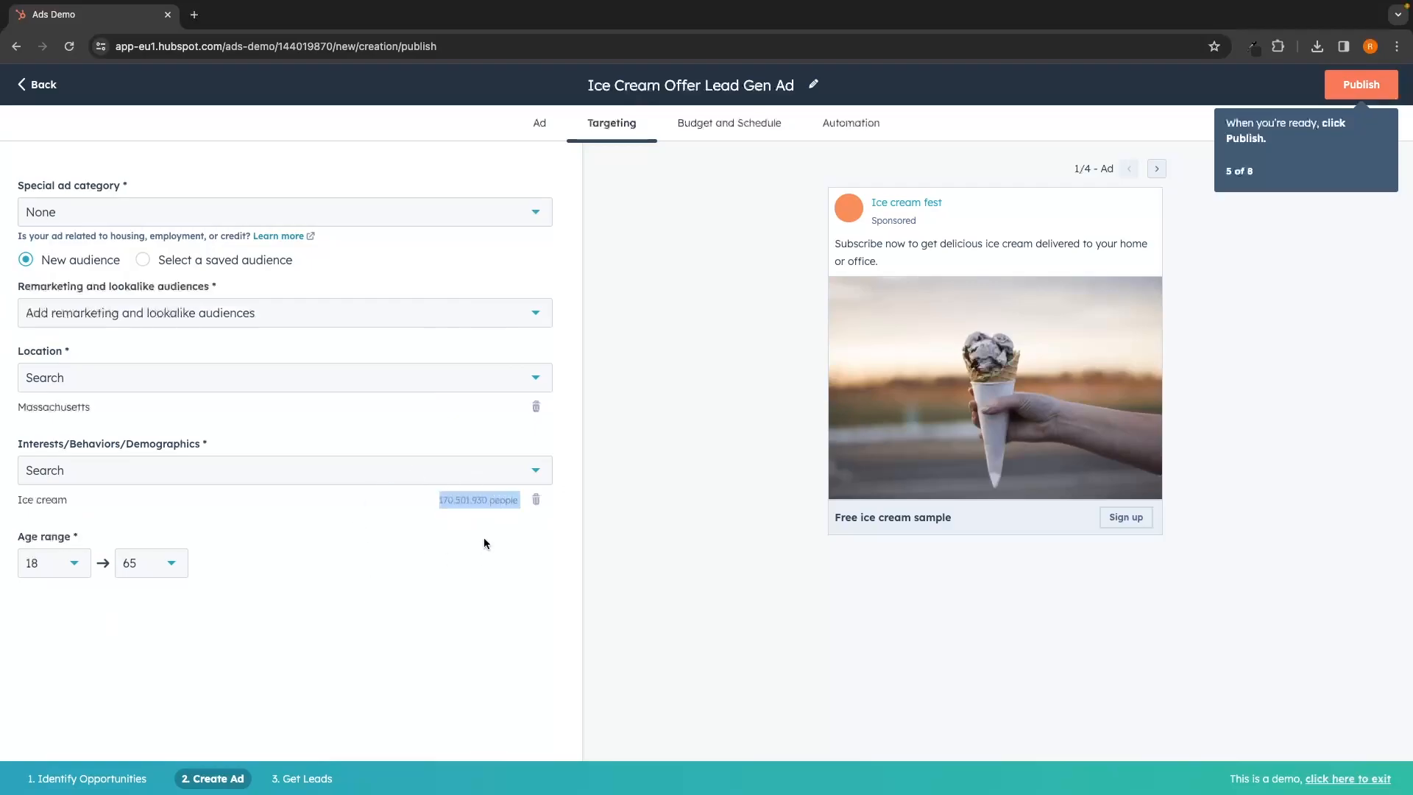
{"action": "left_click", "coordinate": [1371, 87]}
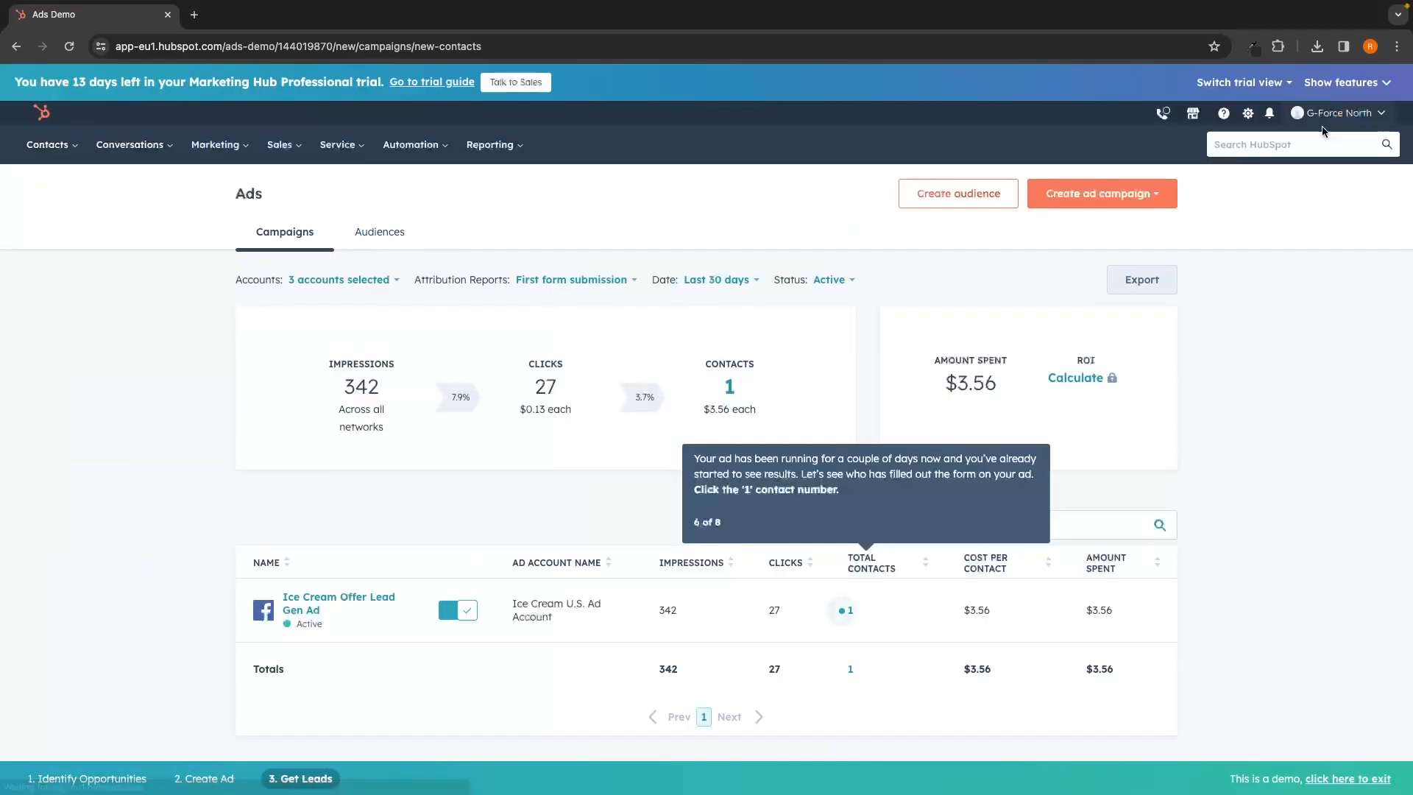
Step: Examine the published ad's campaign results, including its cost per contact and ROI
{"action": "scroll", "coordinate": [1239, 199], "scroll_direction": "down", "scroll_amount": 2}
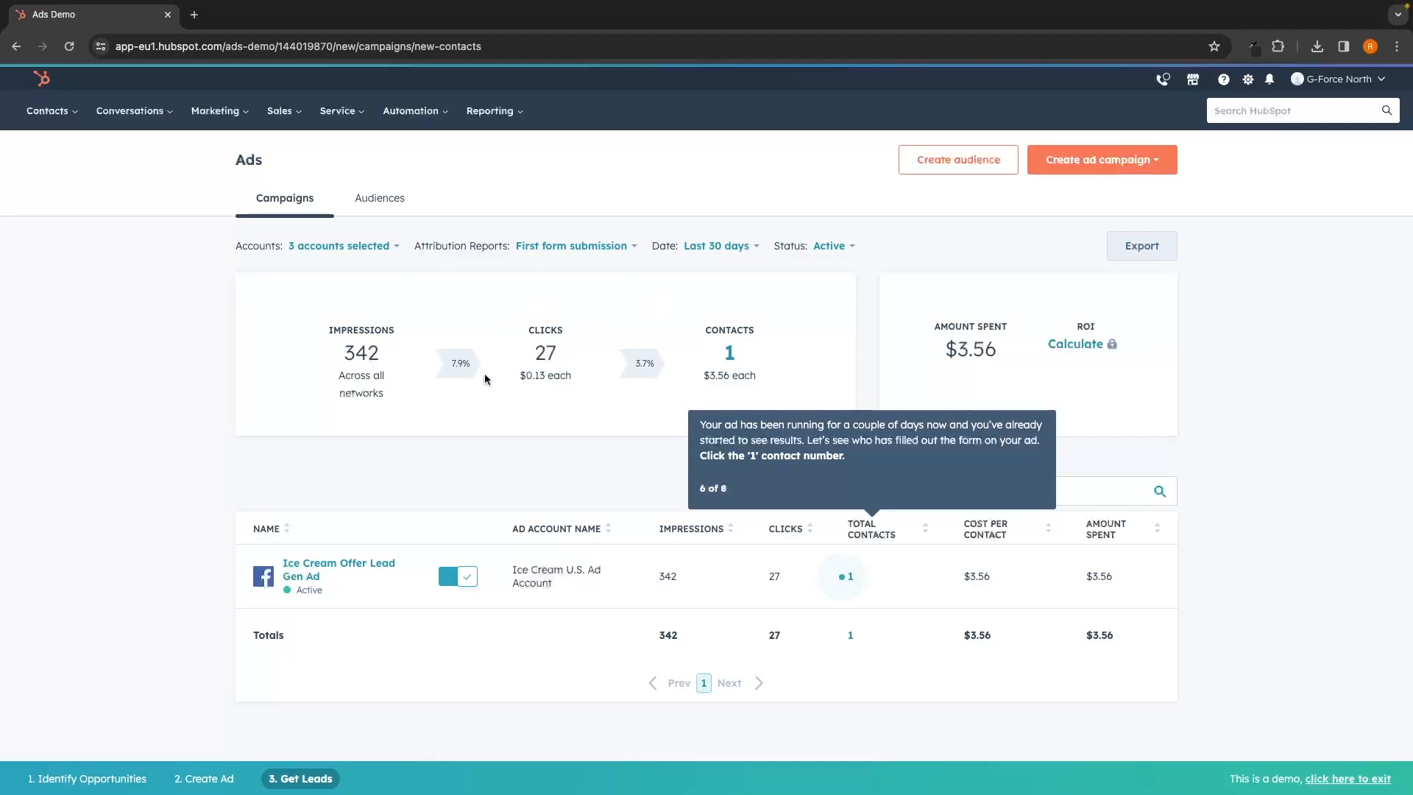
{"action": "left_click_drag", "start_coordinate": [704, 375], "coordinate": [761, 377]}
{"action": "left_click", "coordinate": [761, 373]}
{"action": "left_click", "coordinate": [1107, 347]}
Step: Open the record of the contact generated by the ice cream ad and finish the demo
{"action": "left_click", "coordinate": [849, 578]}
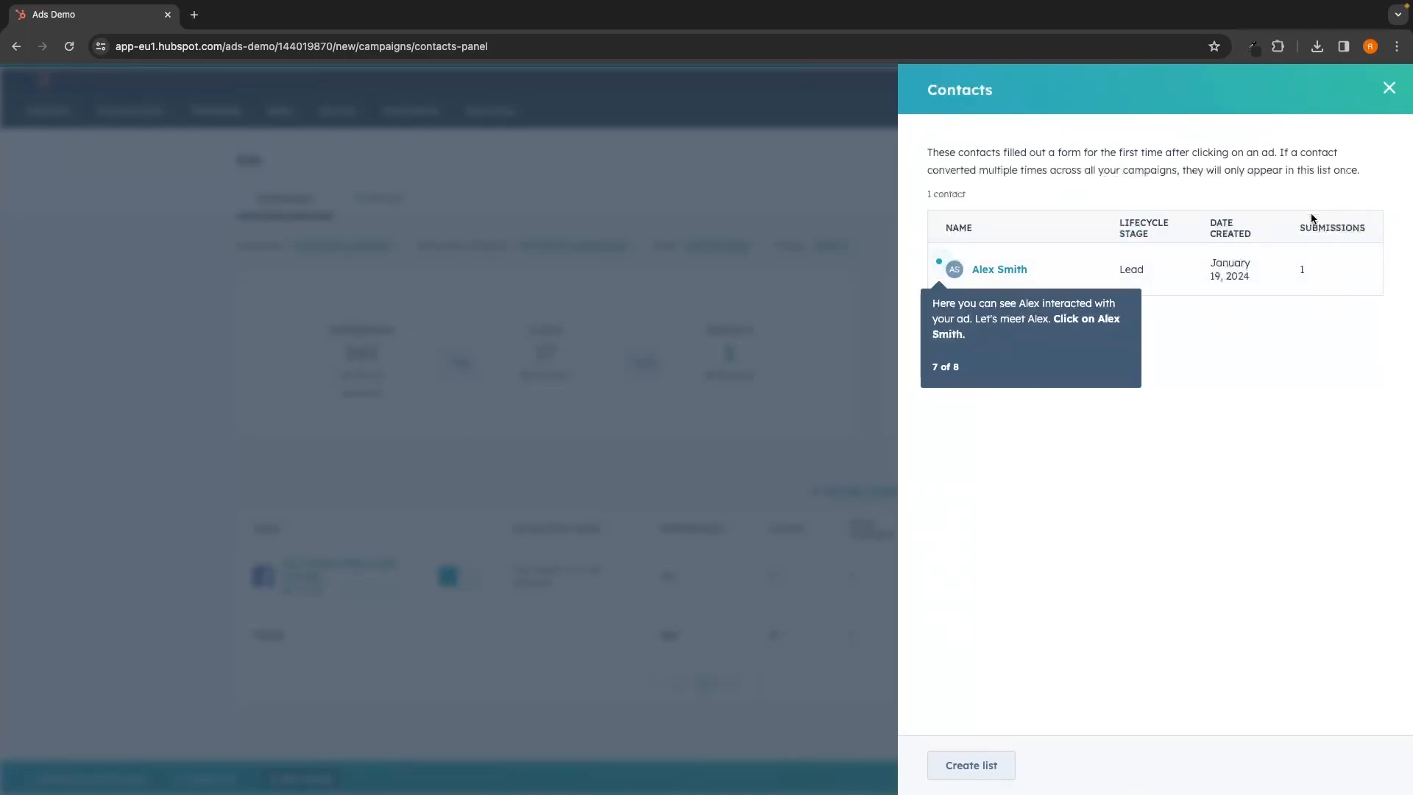
{"action": "left_click", "coordinate": [999, 270]}
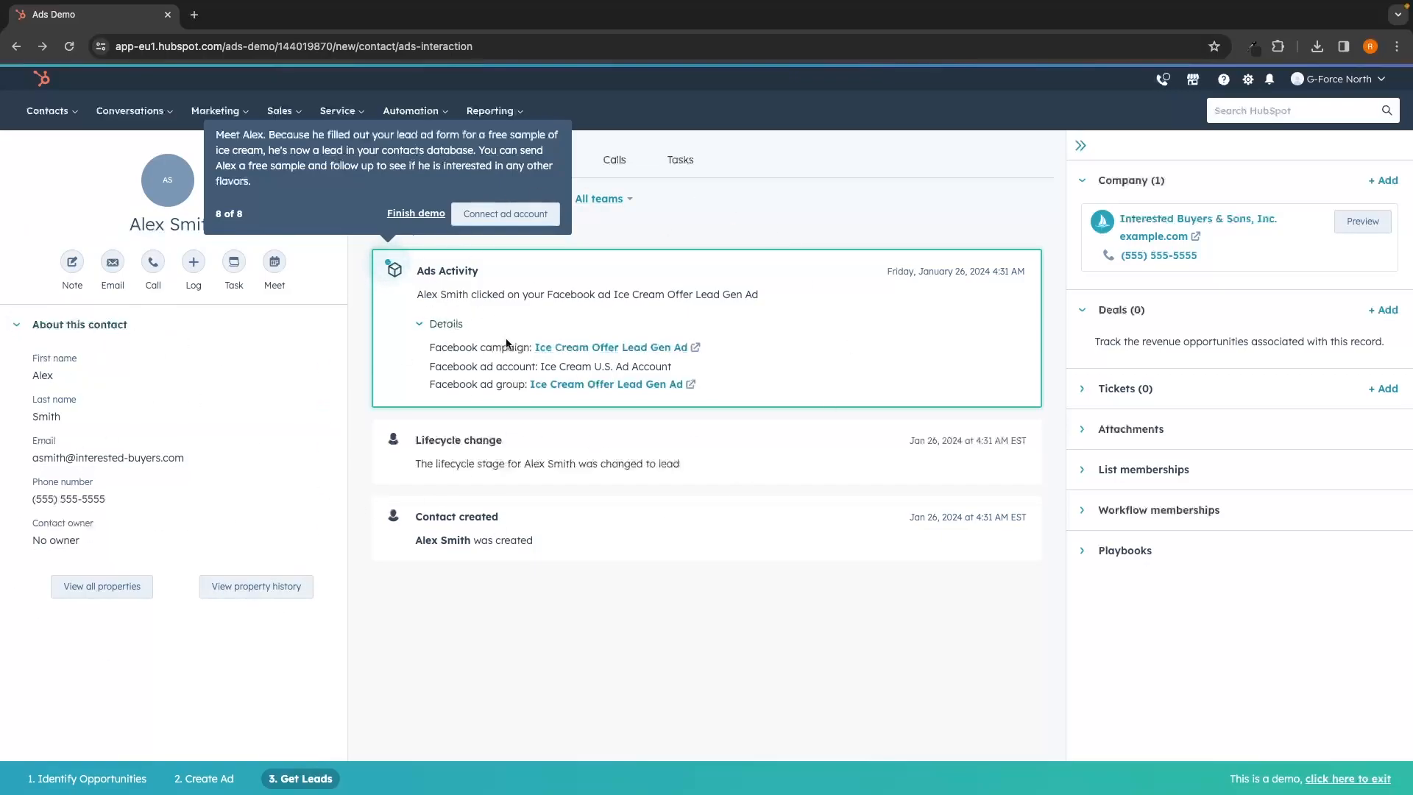
{"action": "left_click", "coordinate": [416, 214]}
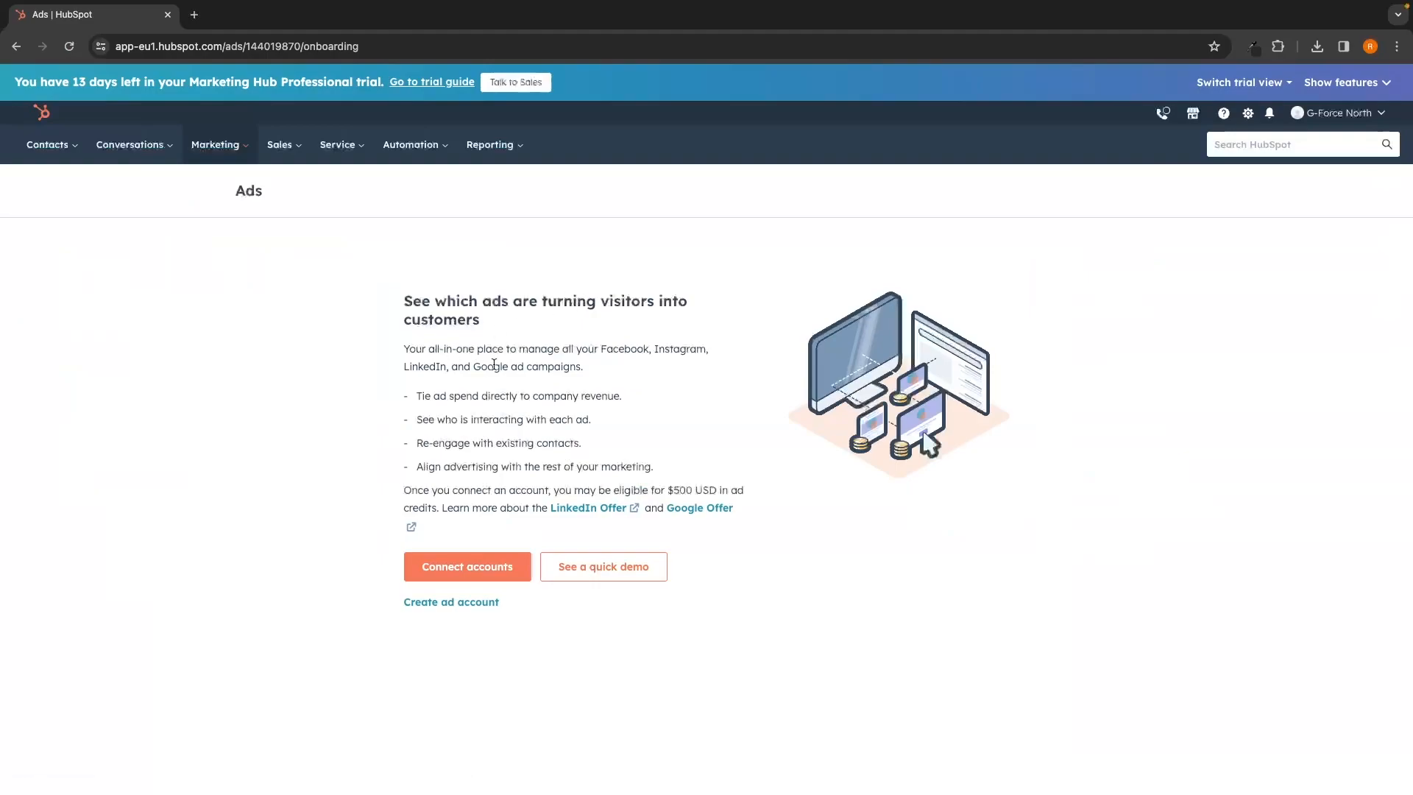
Step: Read which ad networks are supported and check the options for connecting an ad account
{"action": "left_click_drag", "start_coordinate": [601, 348], "coordinate": [680, 348]}
{"action": "left_click_drag", "start_coordinate": [403, 367], "coordinate": [567, 365]}
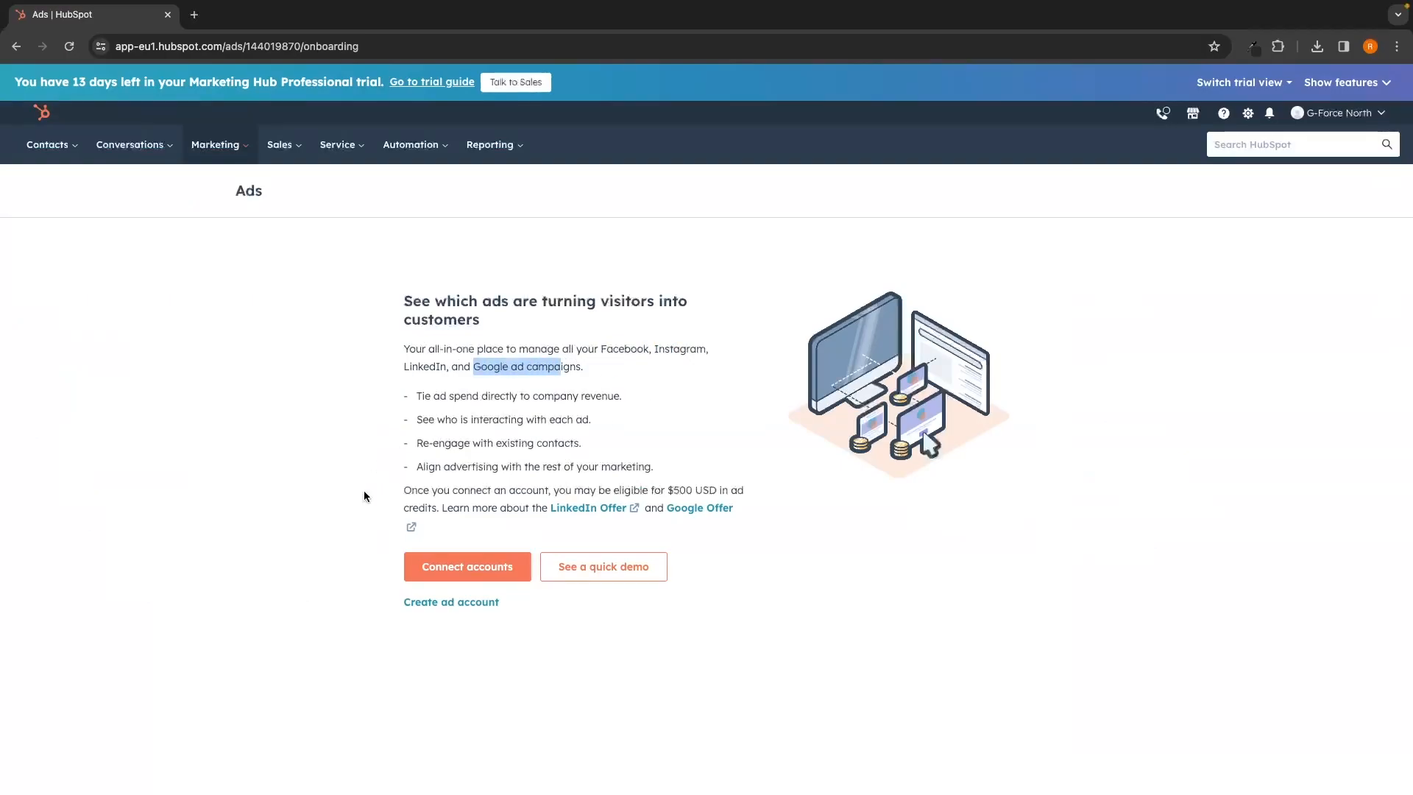
{"action": "left_click", "coordinate": [476, 574]}
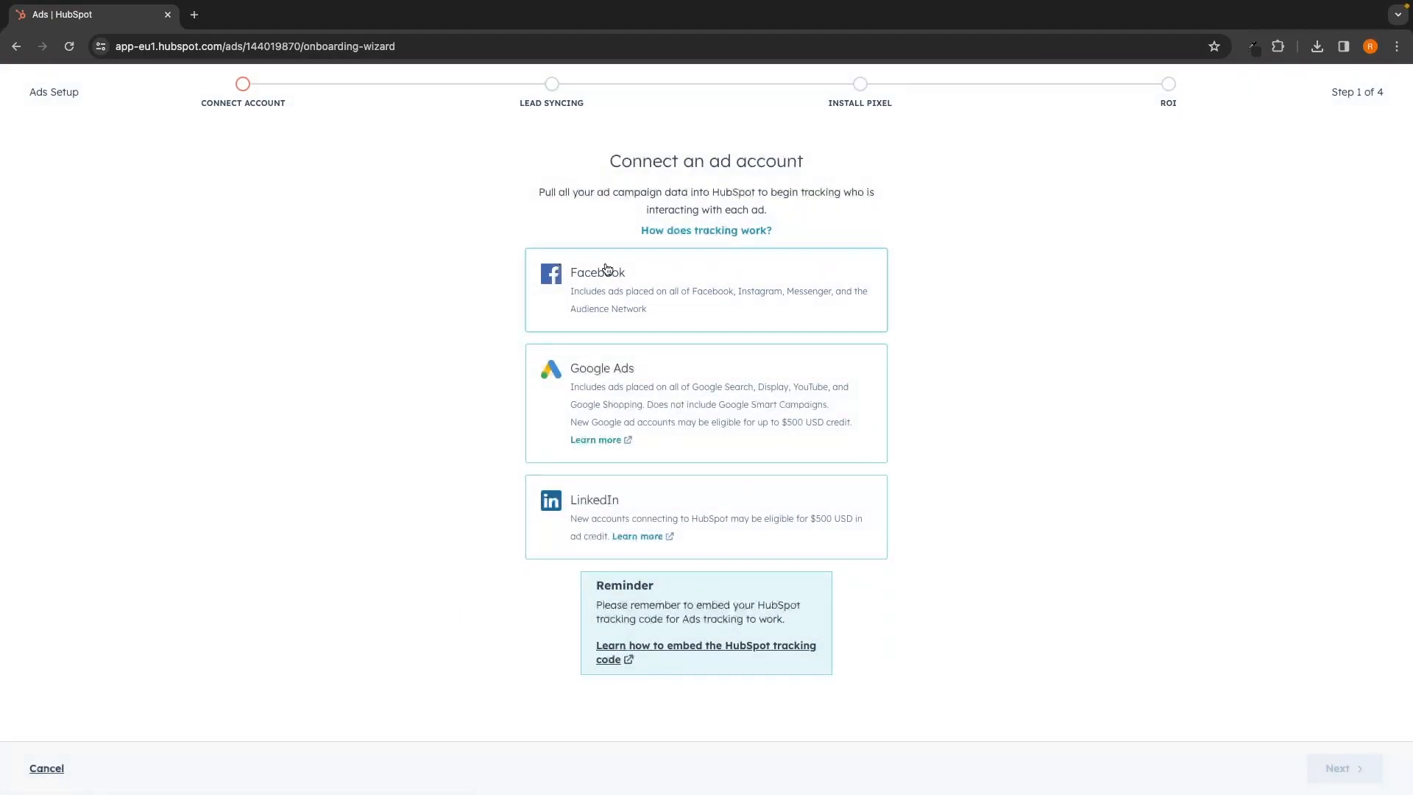
{"action": "left_click", "coordinate": [618, 347]}
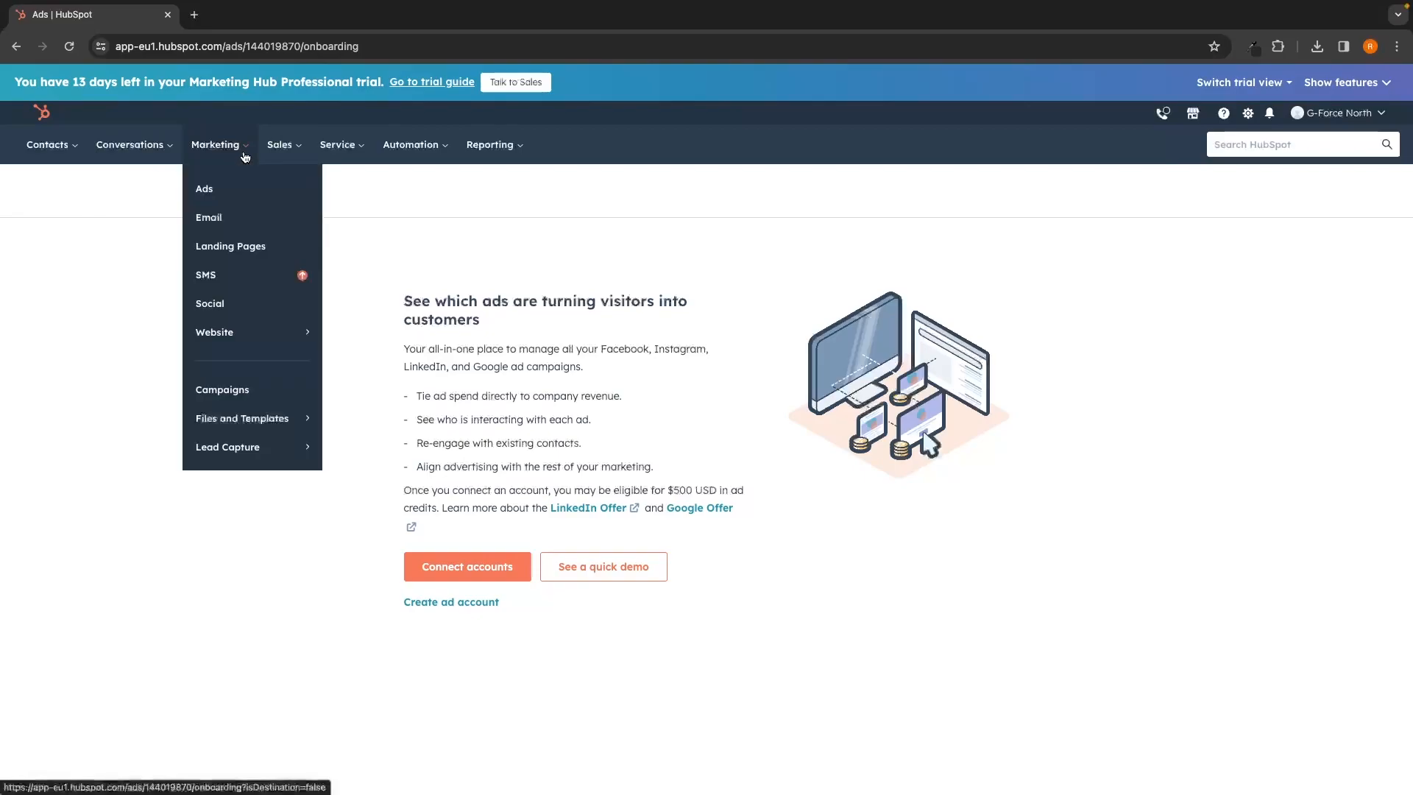
Step: Open the performance analysis of marketing emails
{"action": "left_click", "coordinate": [206, 219]}
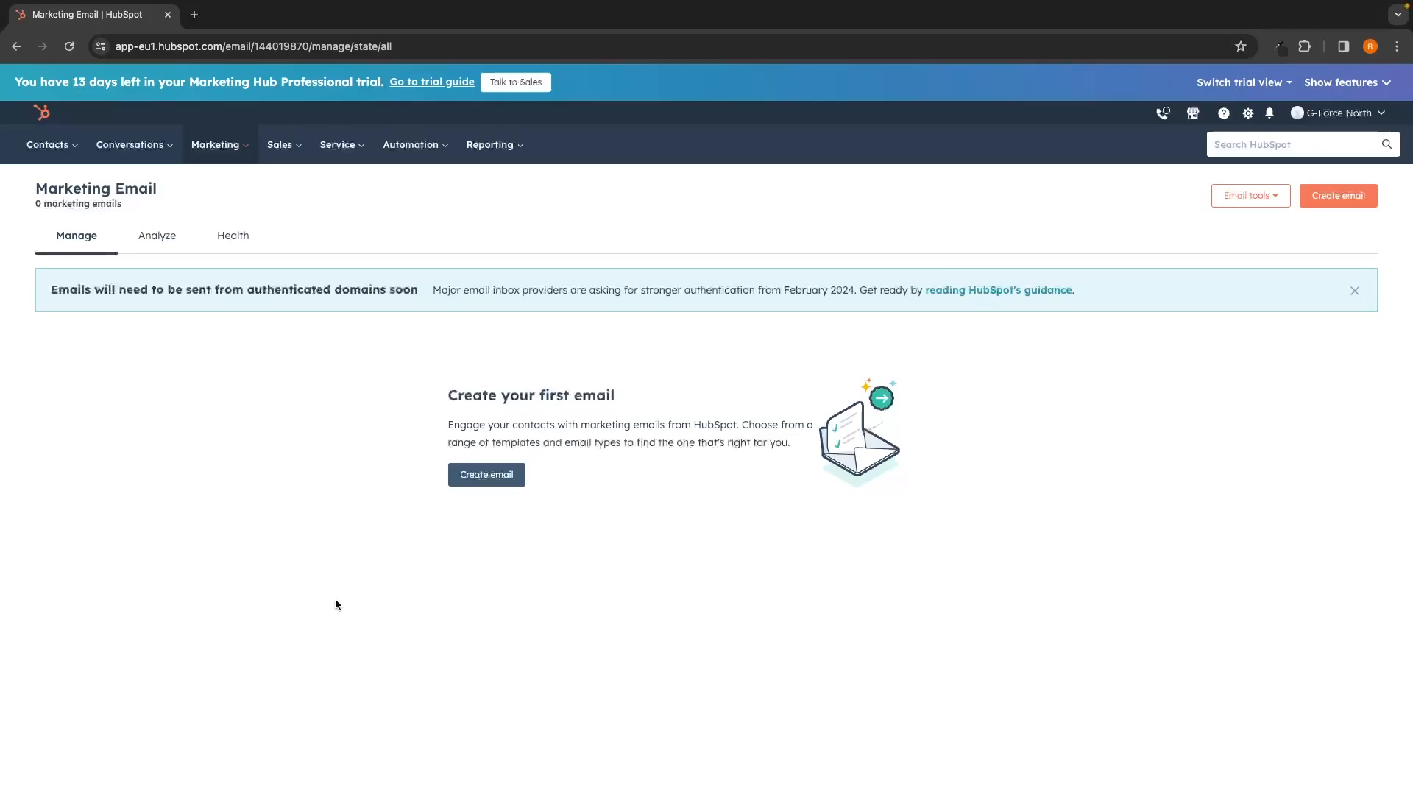
{"action": "left_click", "coordinate": [159, 246]}
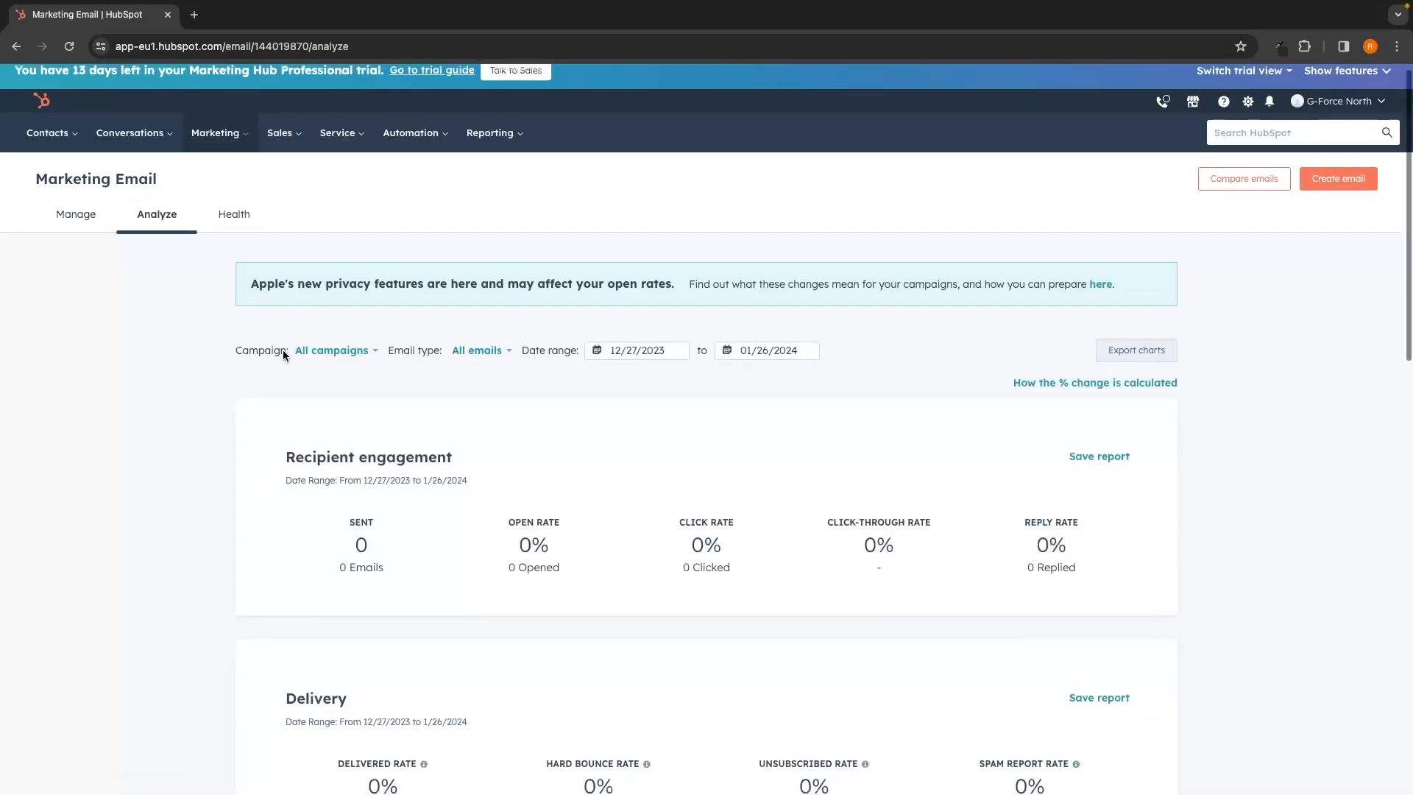
Step: Look over the email analysis and check the campaign filter without choosing a campaign
{"action": "scroll", "coordinate": [283, 352], "scroll_direction": "down", "scroll_amount": 2}
{"action": "scroll", "coordinate": [288, 352], "scroll_direction": "down", "scroll_amount": 2}
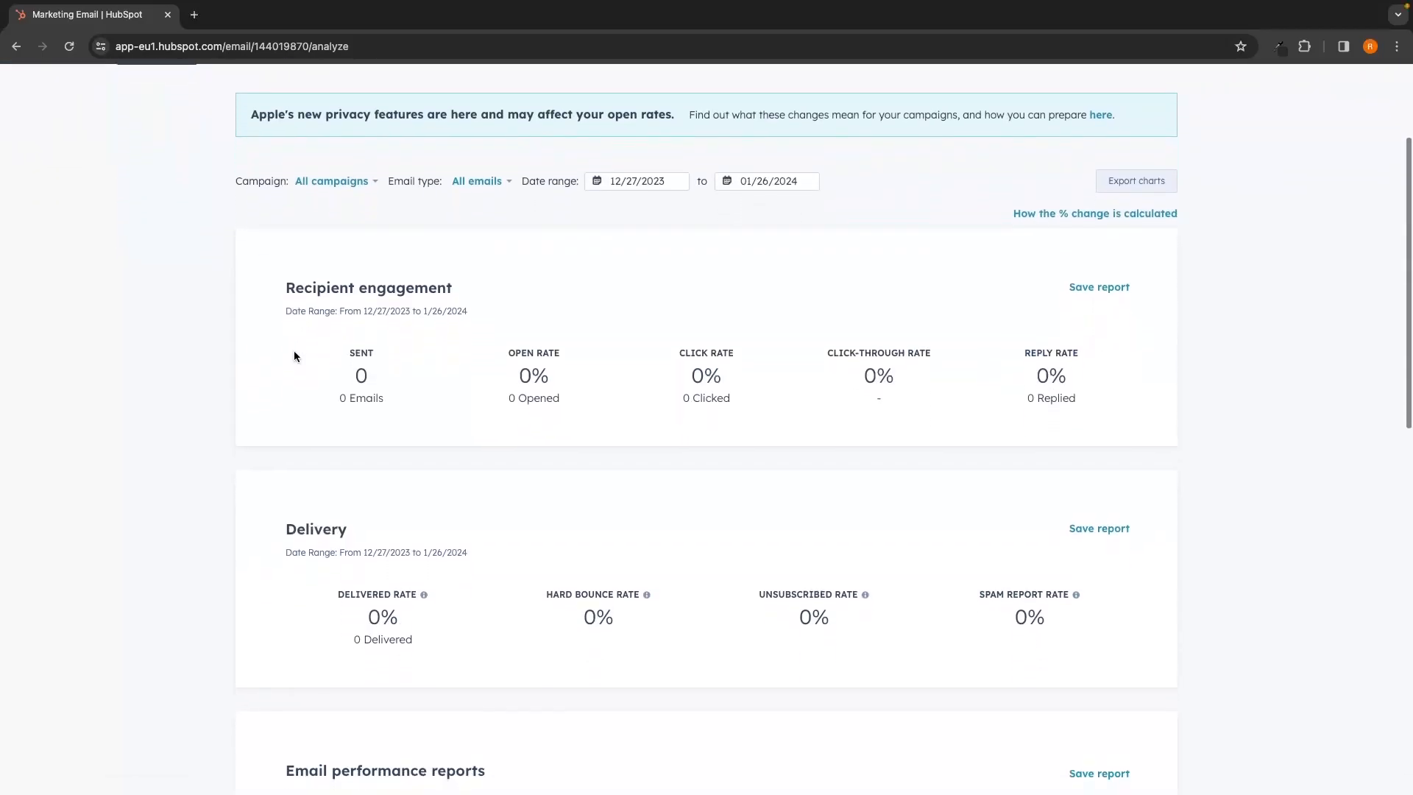
{"action": "scroll", "coordinate": [294, 356], "scroll_direction": "up", "scroll_amount": 1}
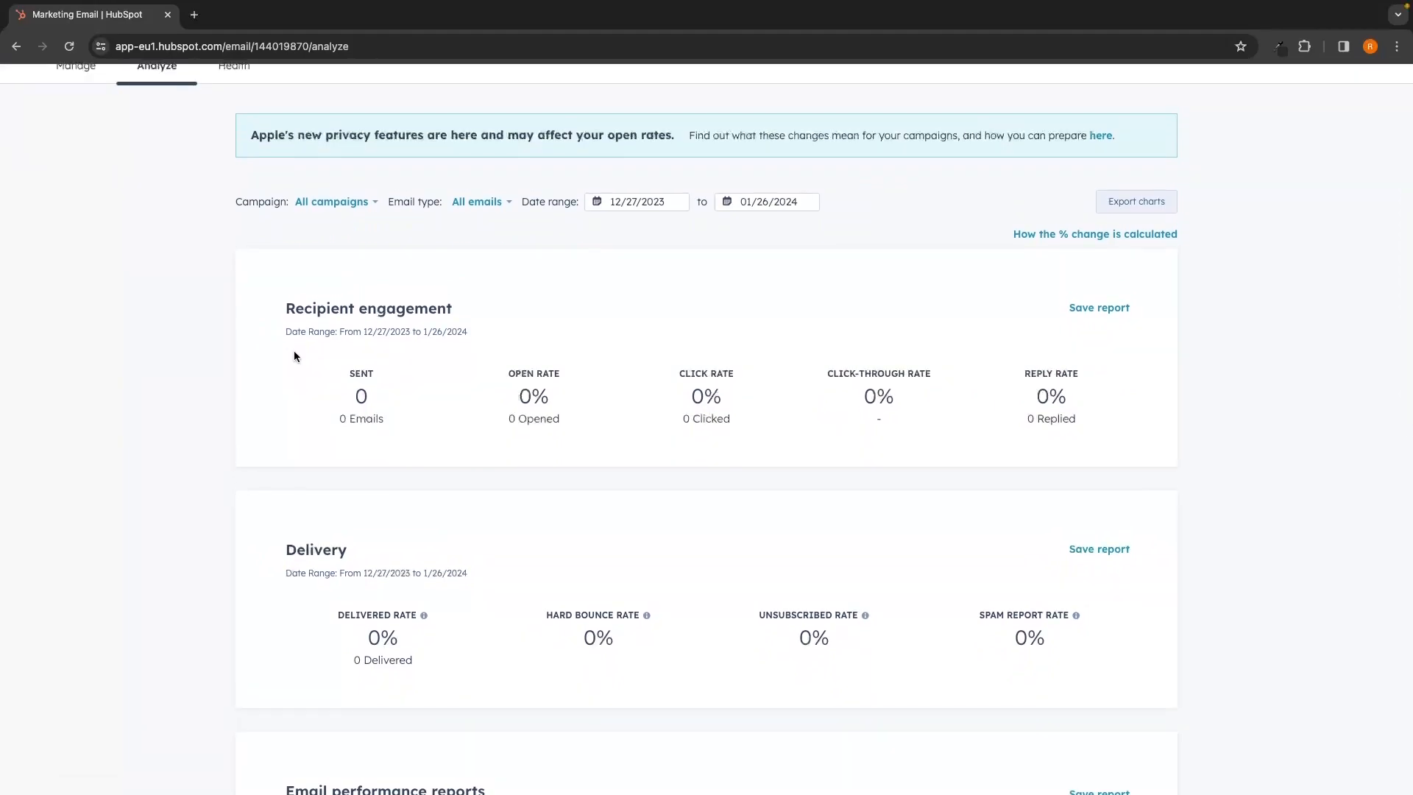
{"action": "scroll", "coordinate": [372, 366], "scroll_direction": "up", "scroll_amount": 1}
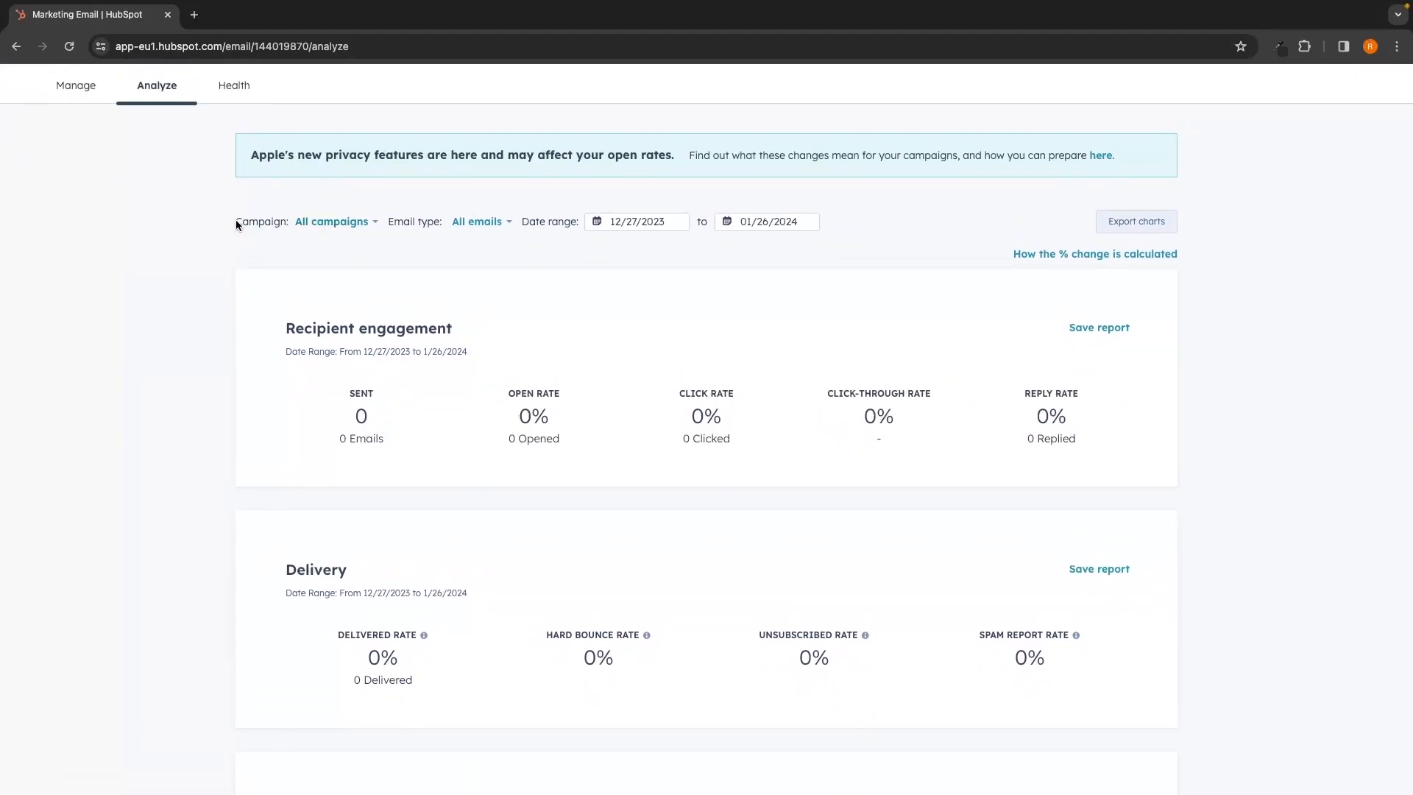
{"action": "left_click", "coordinate": [309, 224]}
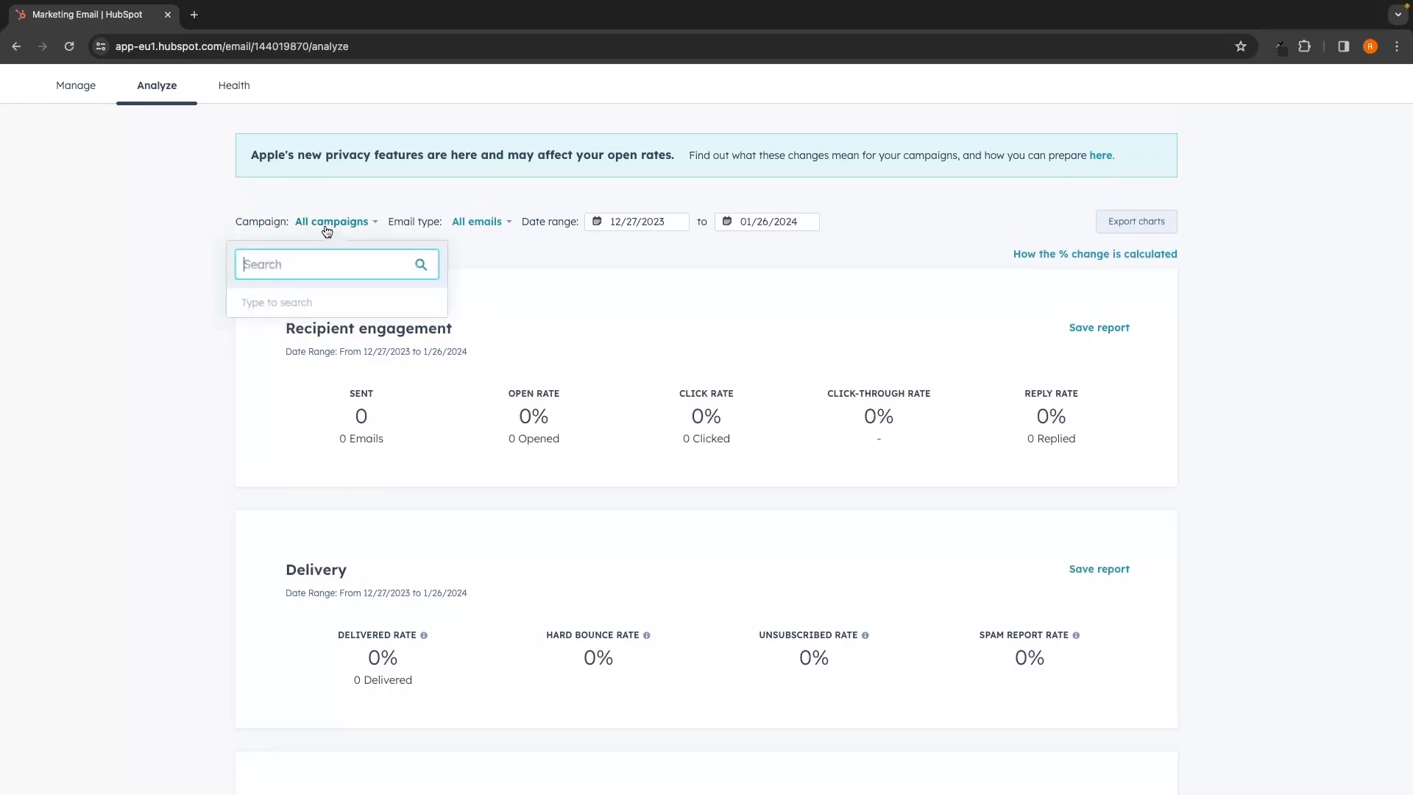
{"action": "left_click", "coordinate": [343, 234]}
{"action": "left_click", "coordinate": [346, 225]}
{"action": "scroll", "coordinate": [299, 298], "scroll_direction": "up", "scroll_amount": 1}
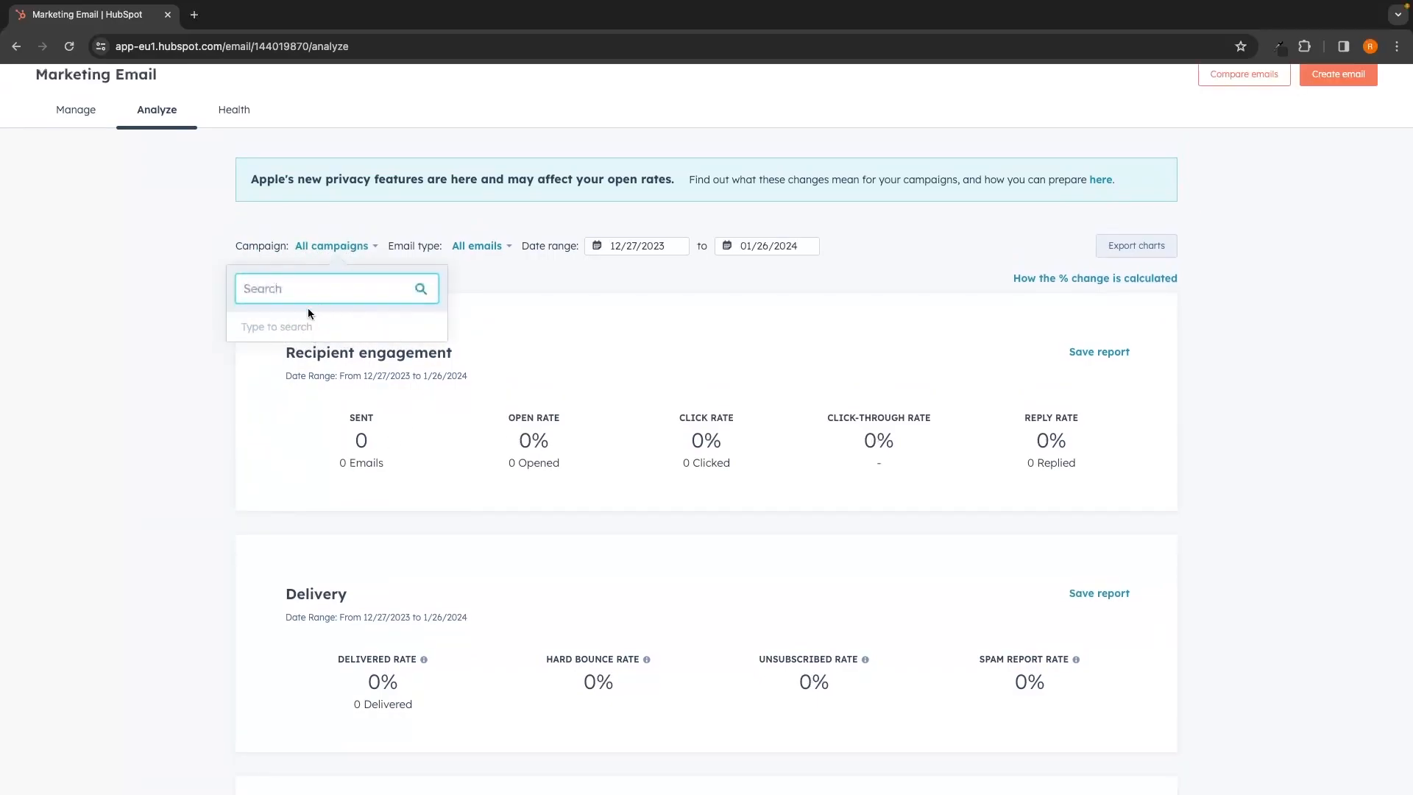
{"action": "left_click", "coordinate": [543, 380]}
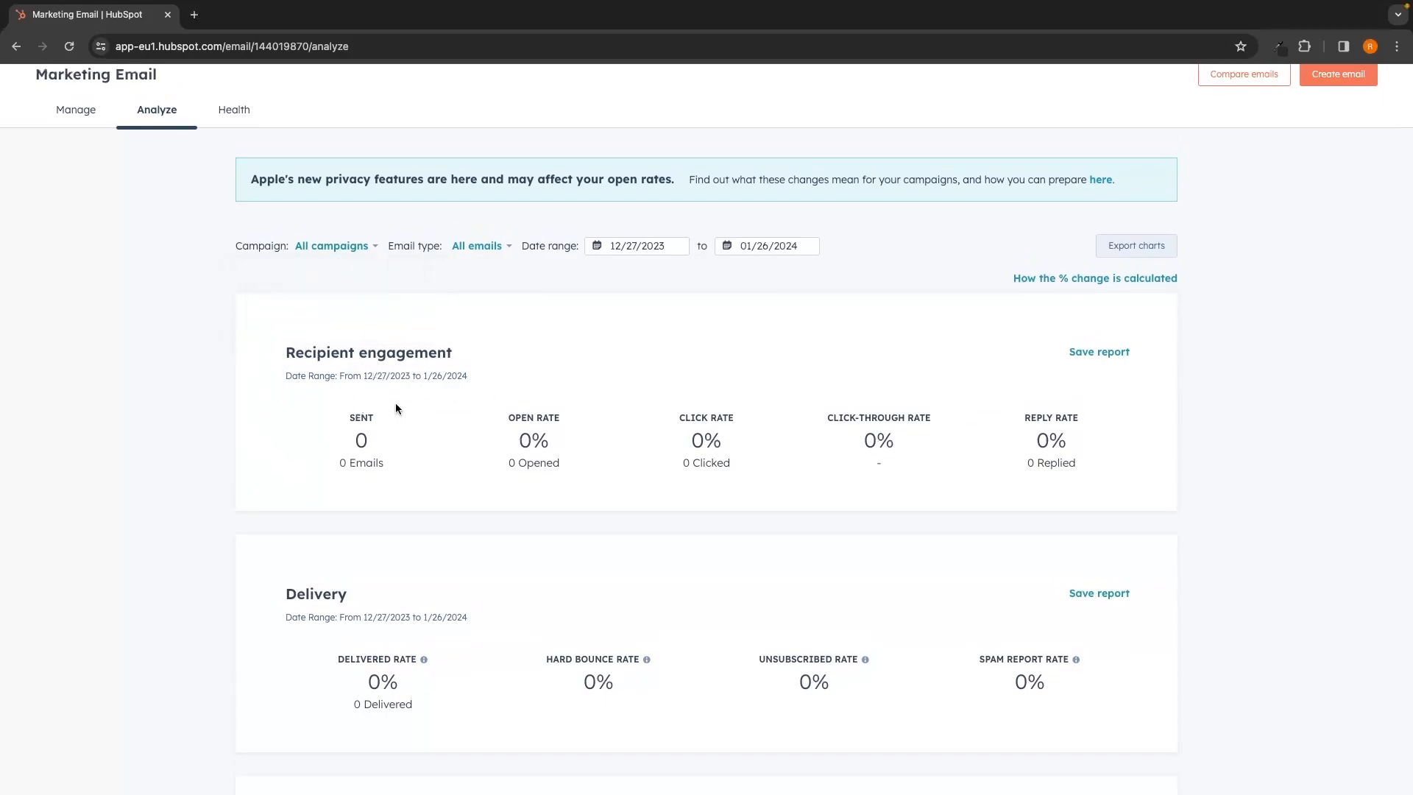
Step: Check which email types the analysis can be filtered by, keeping all emails selected
{"action": "left_click", "coordinate": [475, 246]}
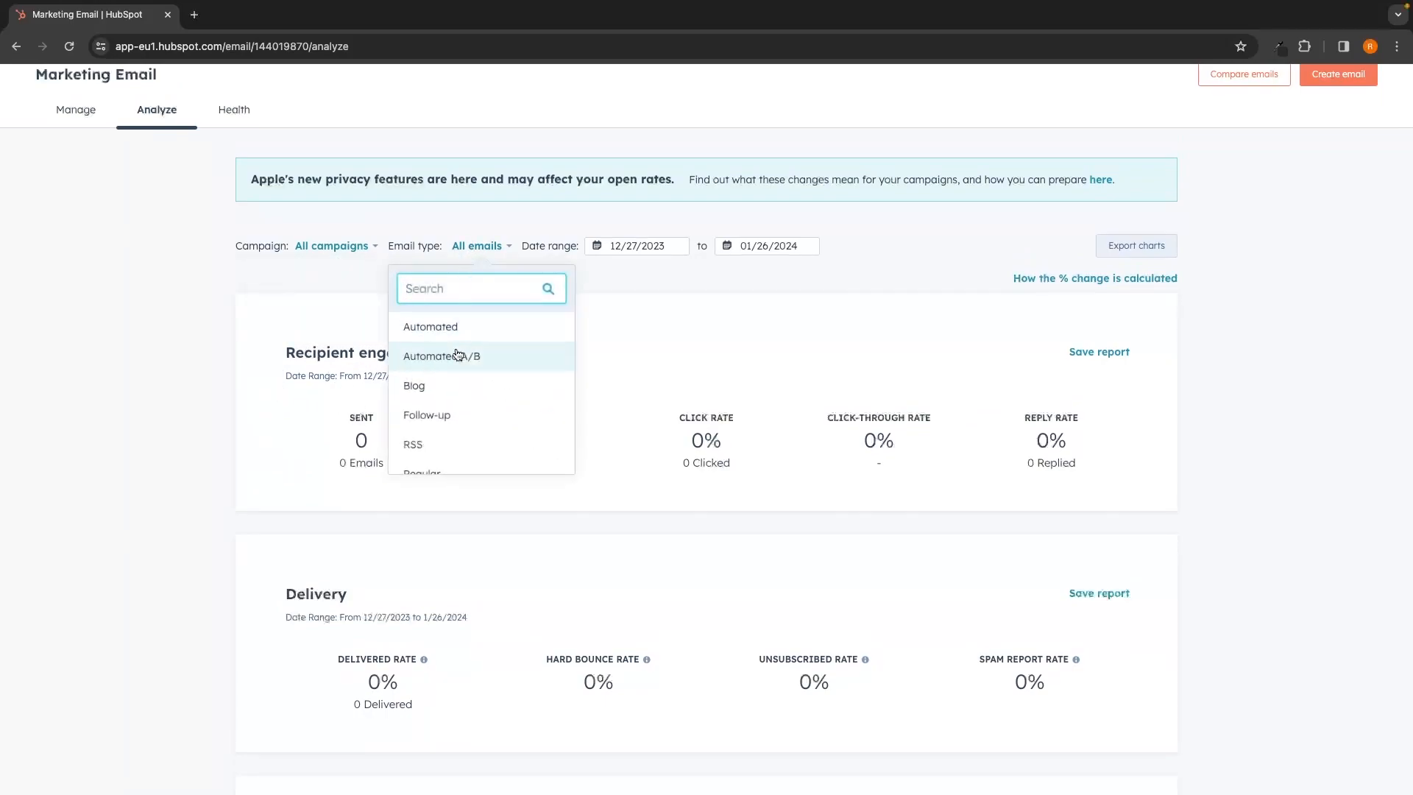
{"action": "scroll", "coordinate": [467, 339], "scroll_direction": "down", "scroll_amount": 1}
{"action": "scroll", "coordinate": [474, 361], "scroll_direction": "down", "scroll_amount": 3}
{"action": "scroll", "coordinate": [471, 401], "scroll_direction": "up", "scroll_amount": 3}
{"action": "scroll", "coordinate": [475, 400], "scroll_direction": "up", "scroll_amount": 2}
{"action": "left_click", "coordinate": [640, 382]}
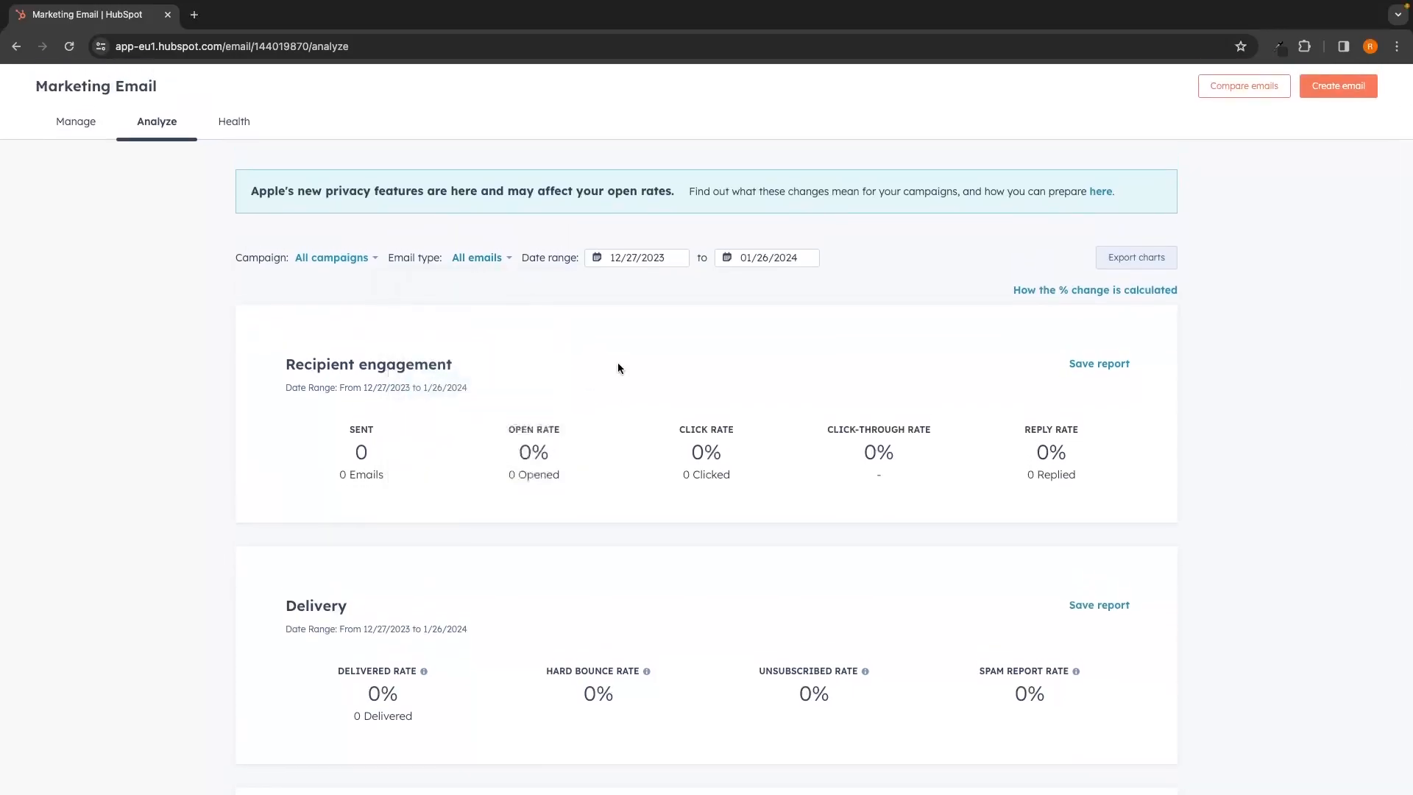
Step: Set the date range of the email analysis to this month, after trying yesterday and this week
{"action": "left_click", "coordinate": [639, 265]}
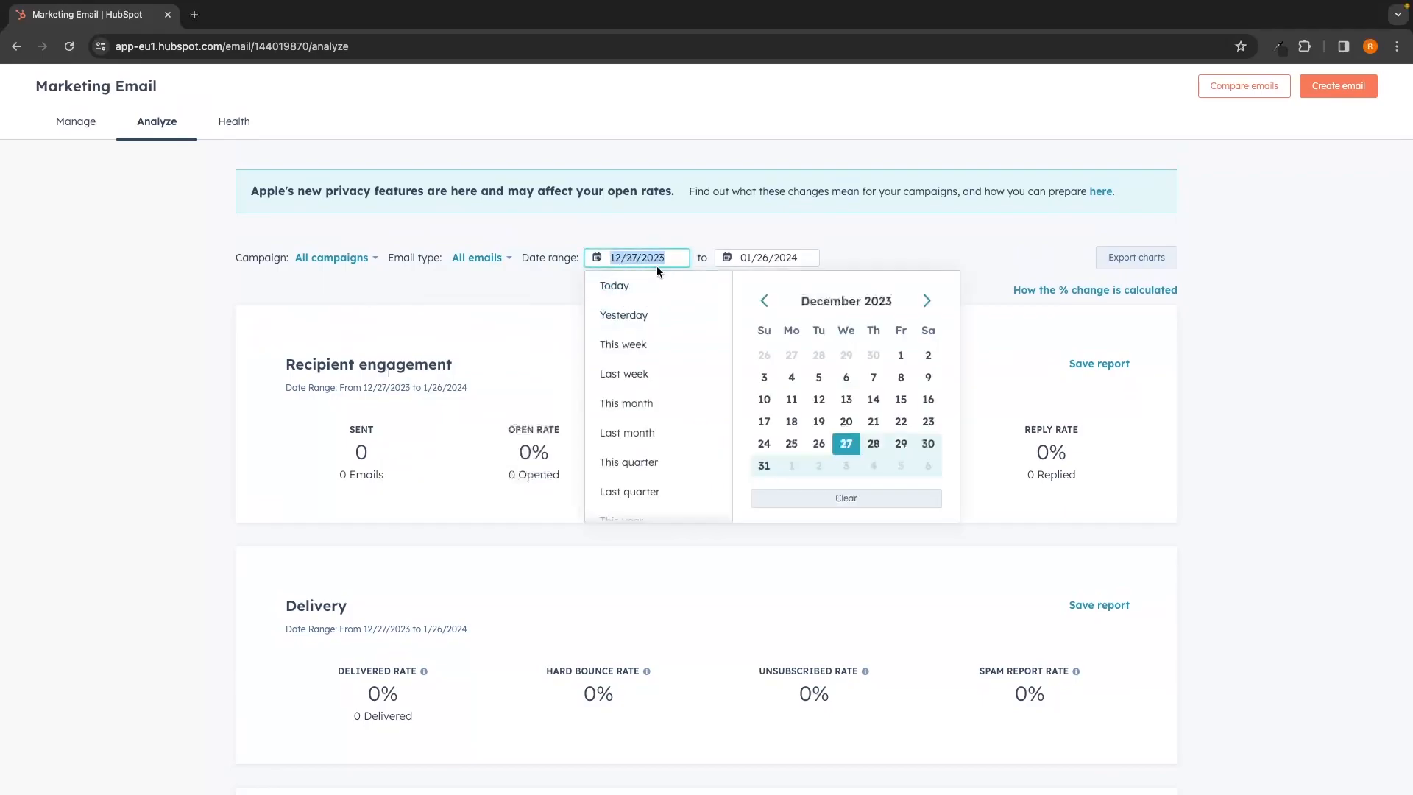
{"action": "left_click", "coordinate": [639, 315]}
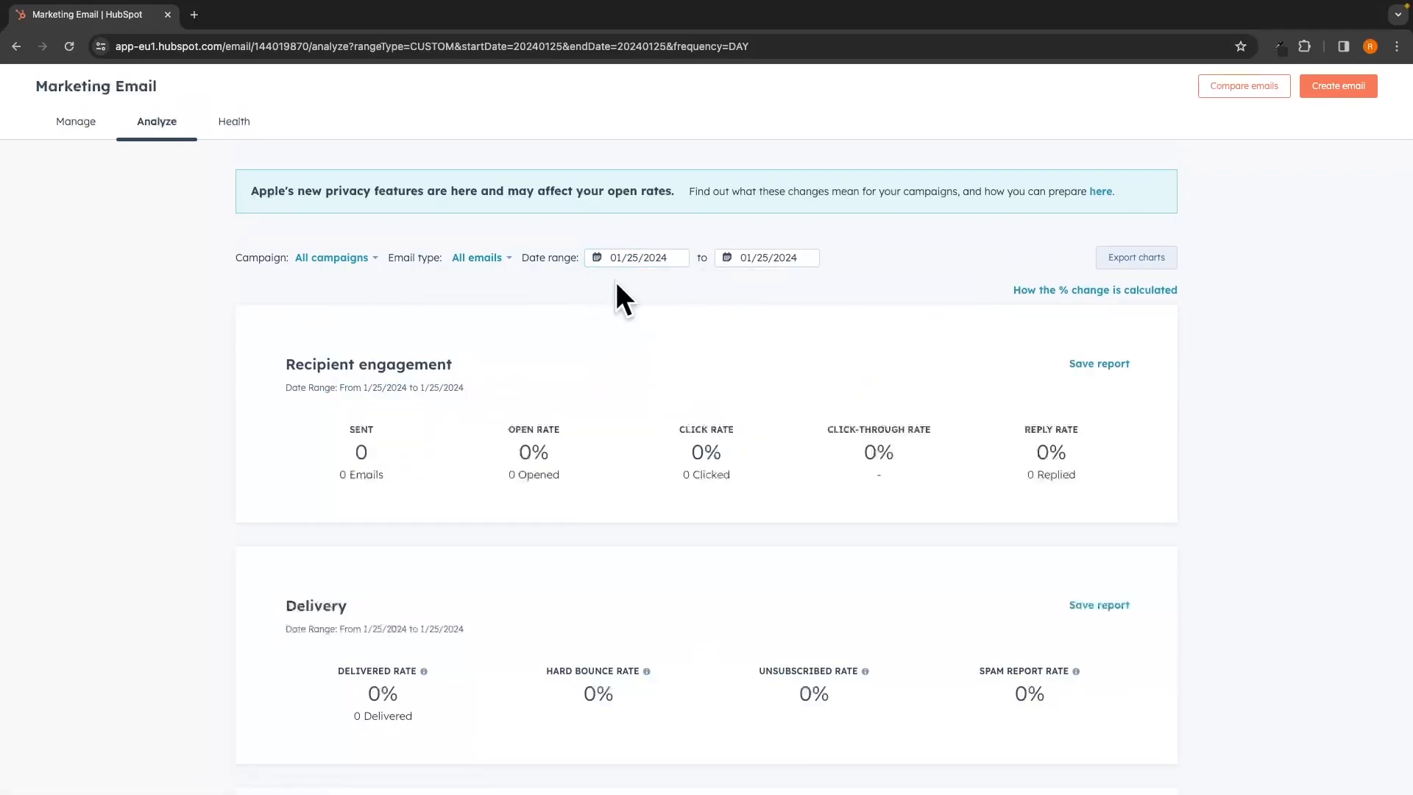
{"action": "left_click", "coordinate": [644, 271]}
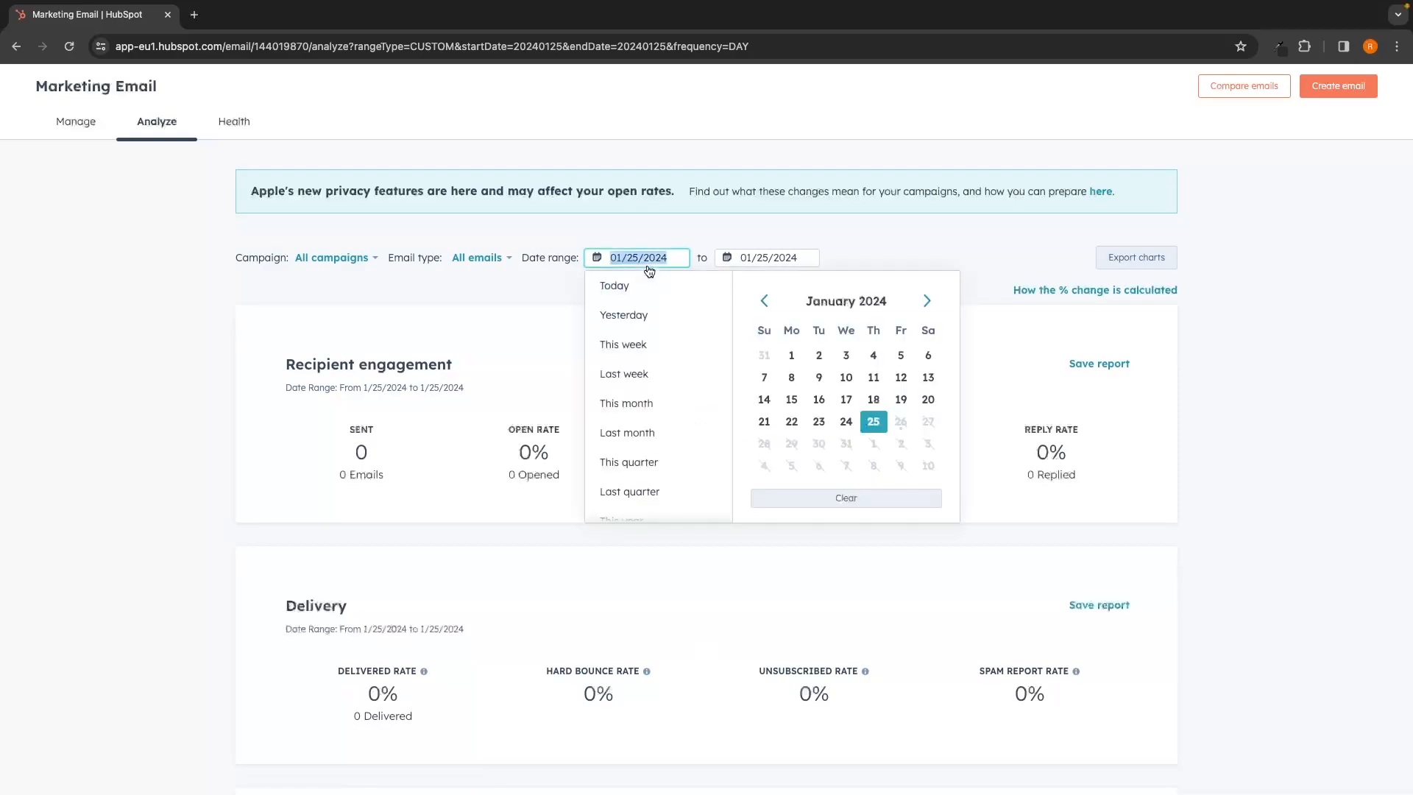
{"action": "left_click", "coordinate": [640, 344]}
{"action": "left_click", "coordinate": [647, 273]}
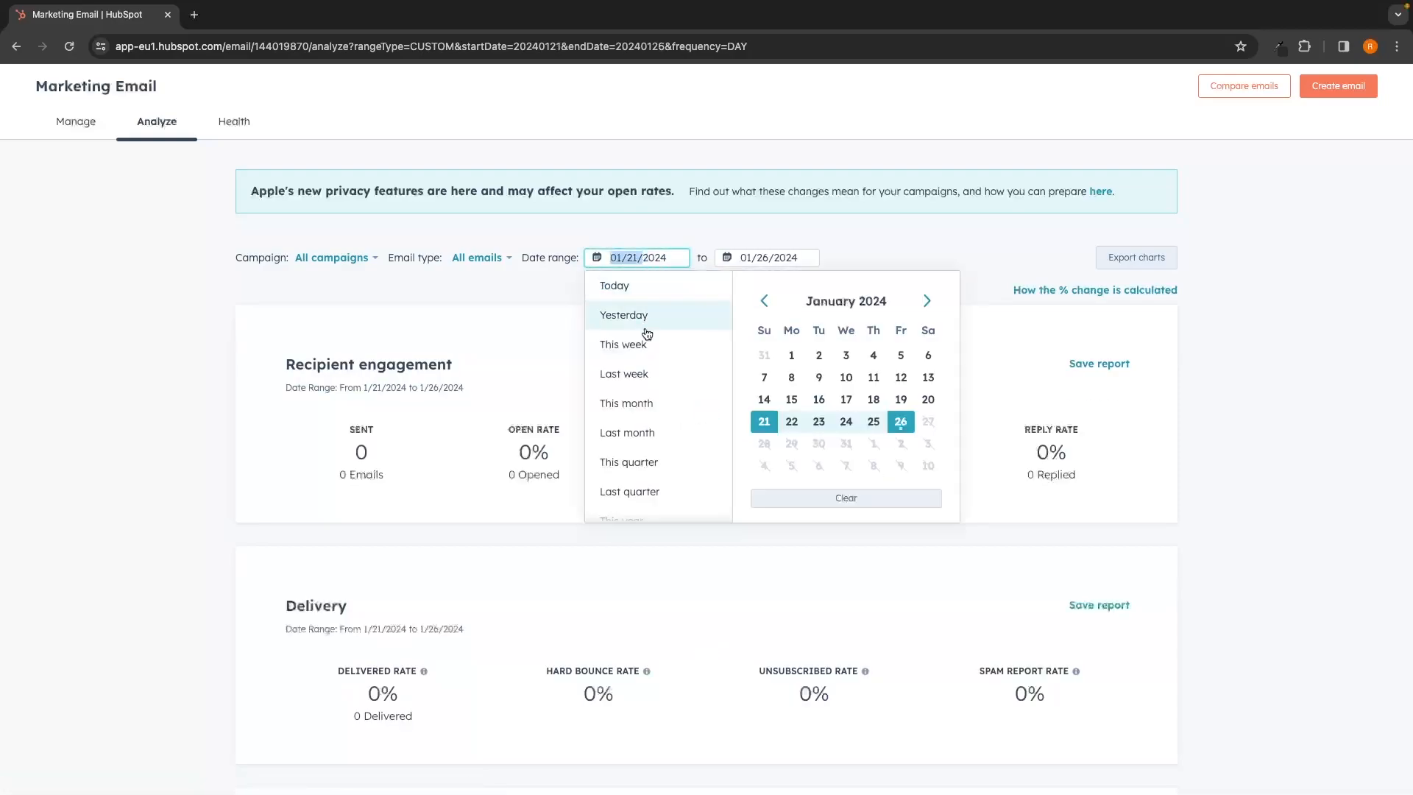
{"action": "left_click", "coordinate": [616, 398]}
Step: Examine the recipient engagement and delivery figures and the email performance reports, charts and dashboard further down the page
{"action": "scroll", "coordinate": [616, 397], "scroll_direction": "down", "scroll_amount": 1}
{"action": "left_click_drag", "start_coordinate": [278, 343], "coordinate": [467, 348]}
{"action": "left_click", "coordinate": [498, 337]}
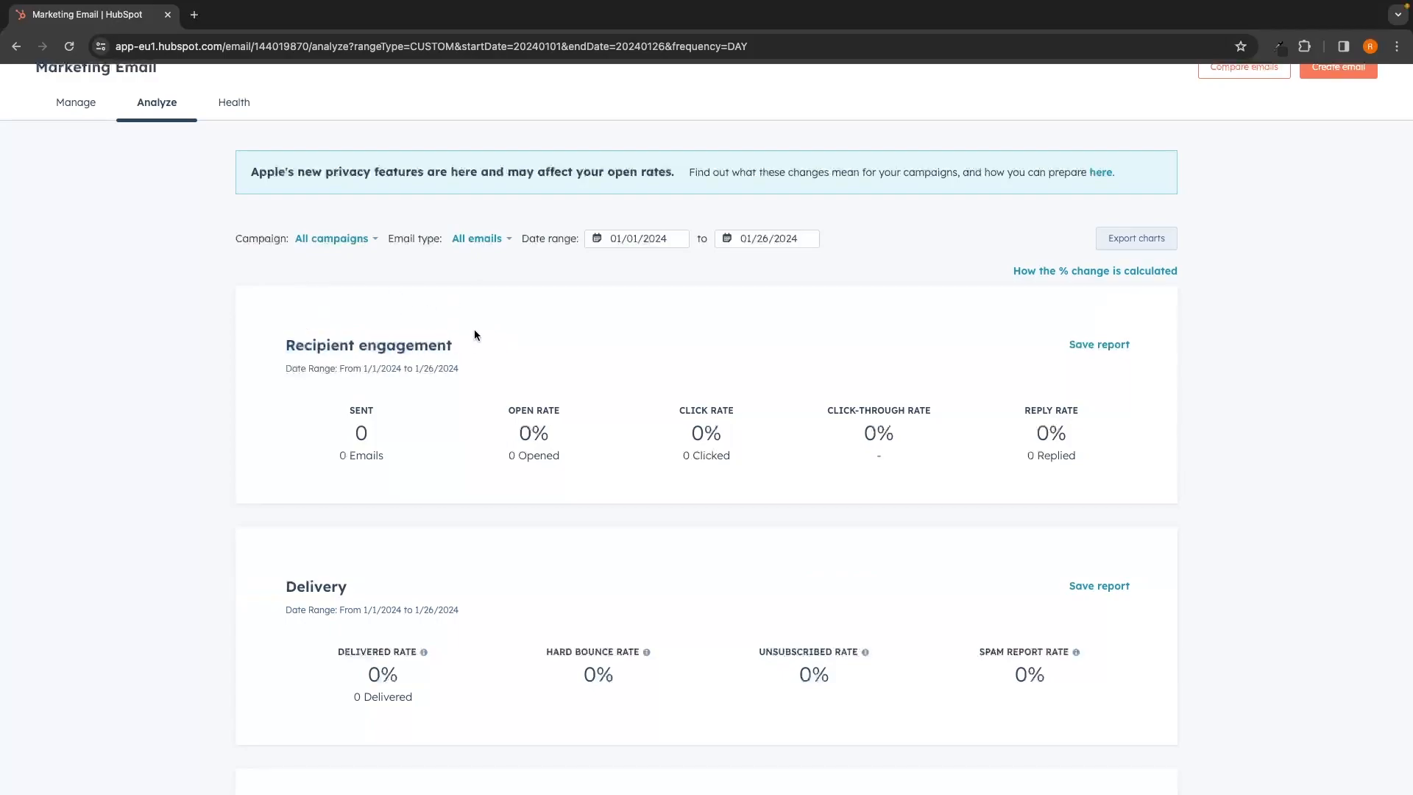
{"action": "scroll", "coordinate": [415, 409], "scroll_direction": "down", "scroll_amount": 1}
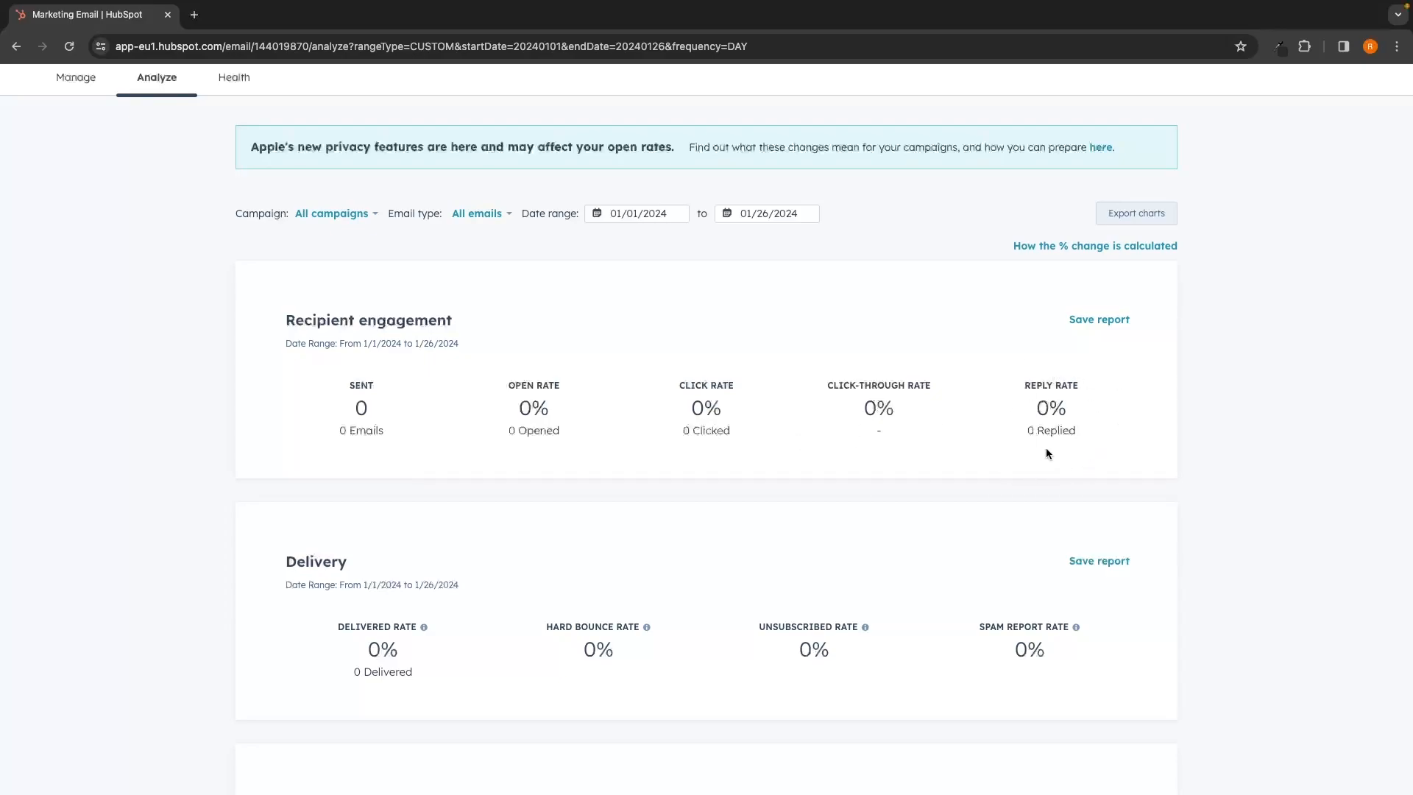
{"action": "scroll", "coordinate": [1014, 458], "scroll_direction": "down", "scroll_amount": 5}
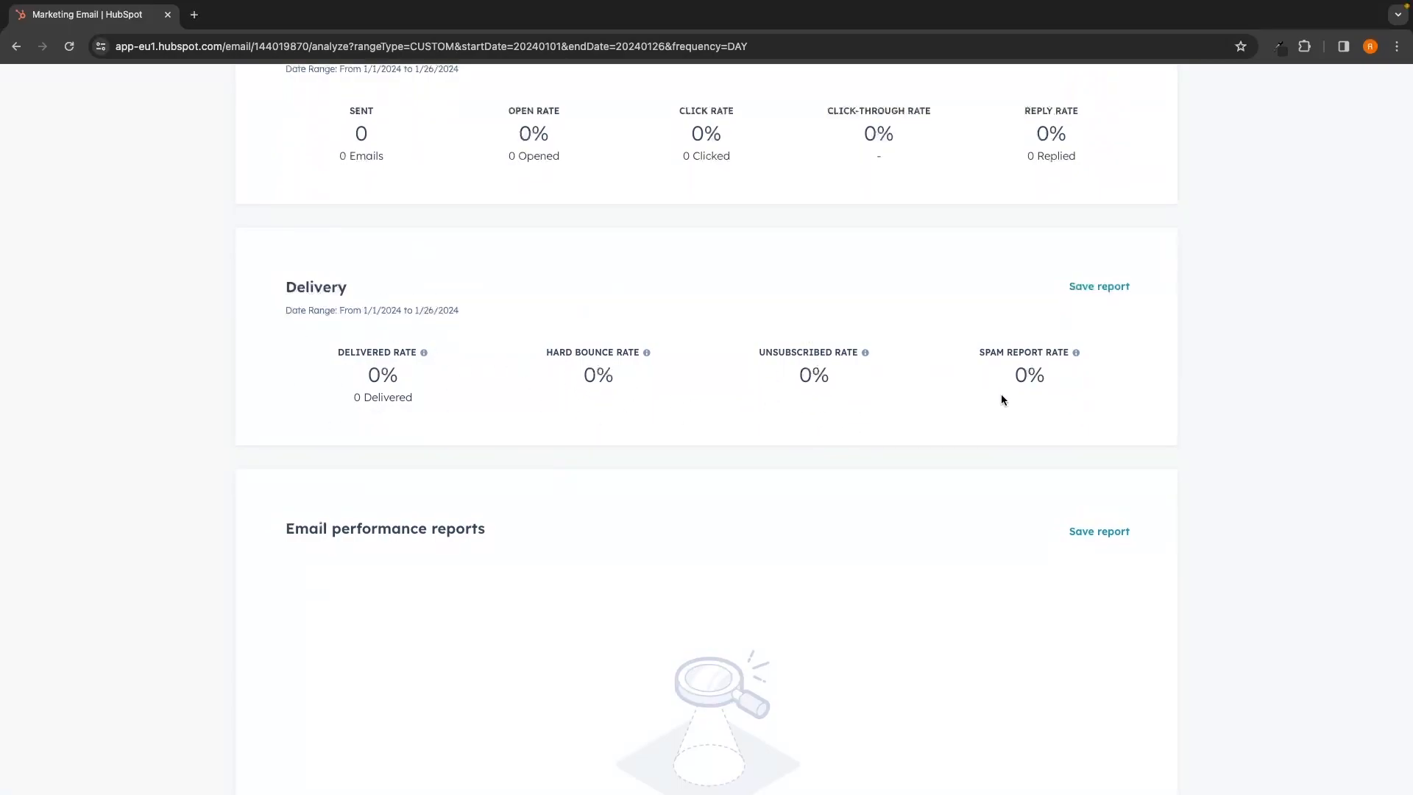
{"action": "scroll", "coordinate": [1066, 389], "scroll_direction": "down", "scroll_amount": 5}
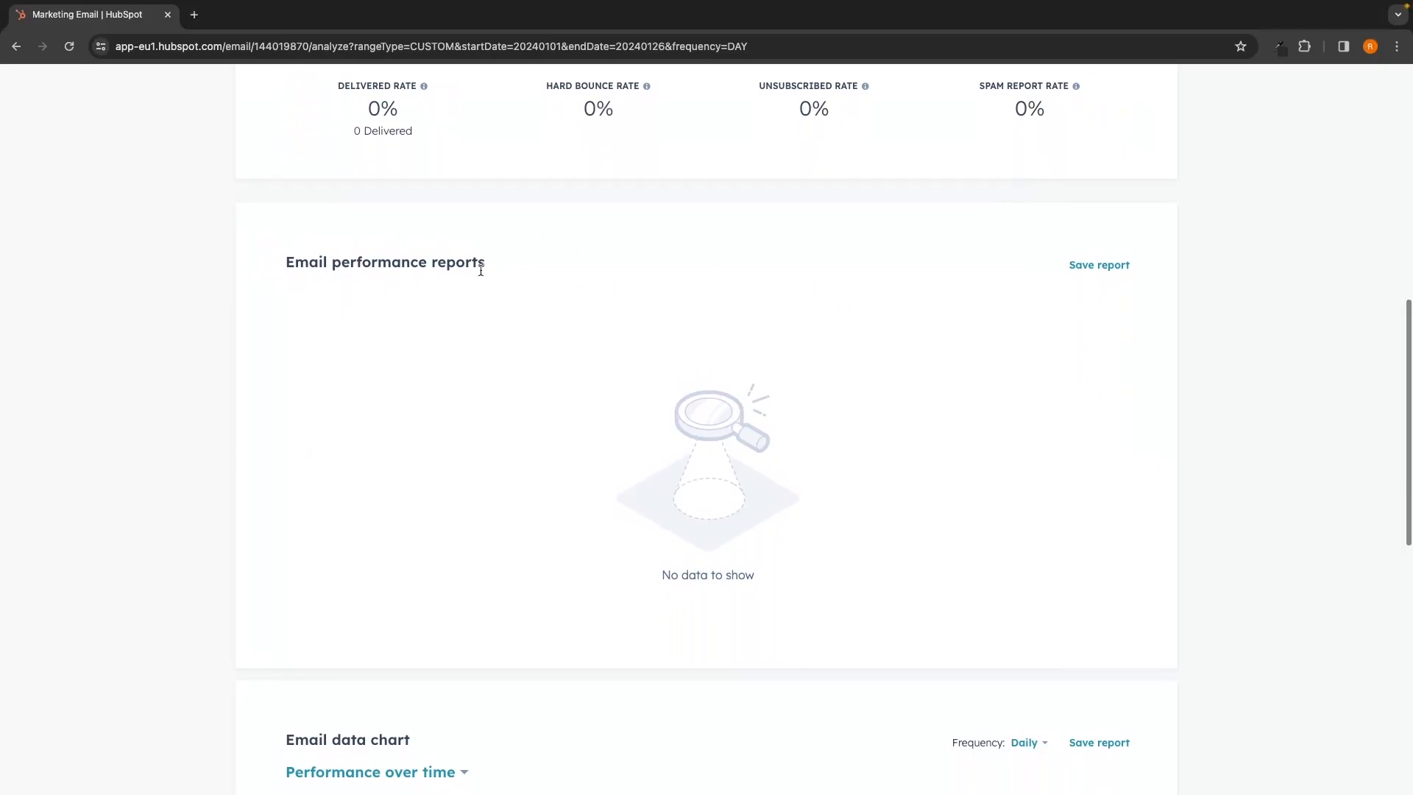
{"action": "scroll", "coordinate": [608, 311], "scroll_direction": "down", "scroll_amount": 7}
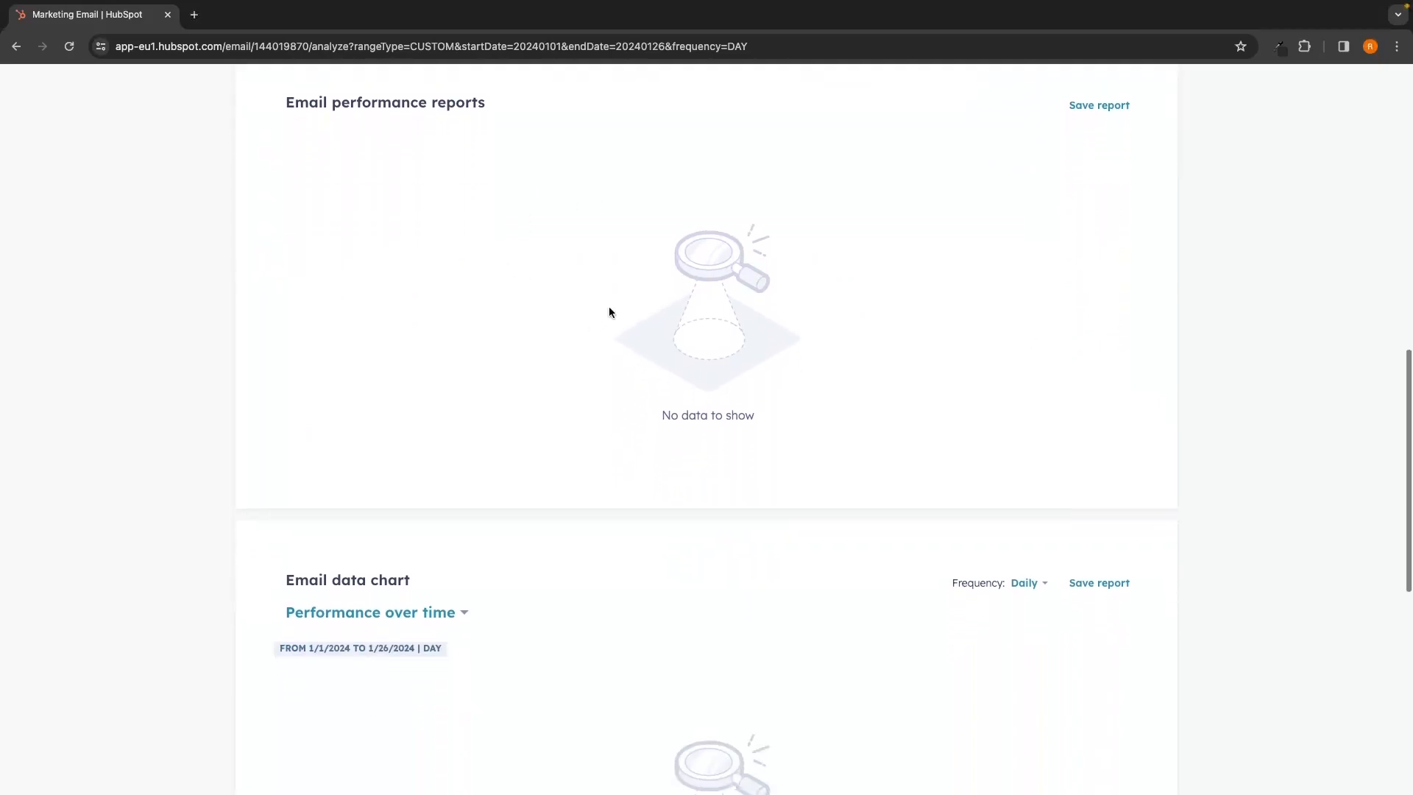
{"action": "scroll", "coordinate": [609, 312], "scroll_direction": "down", "scroll_amount": 13}
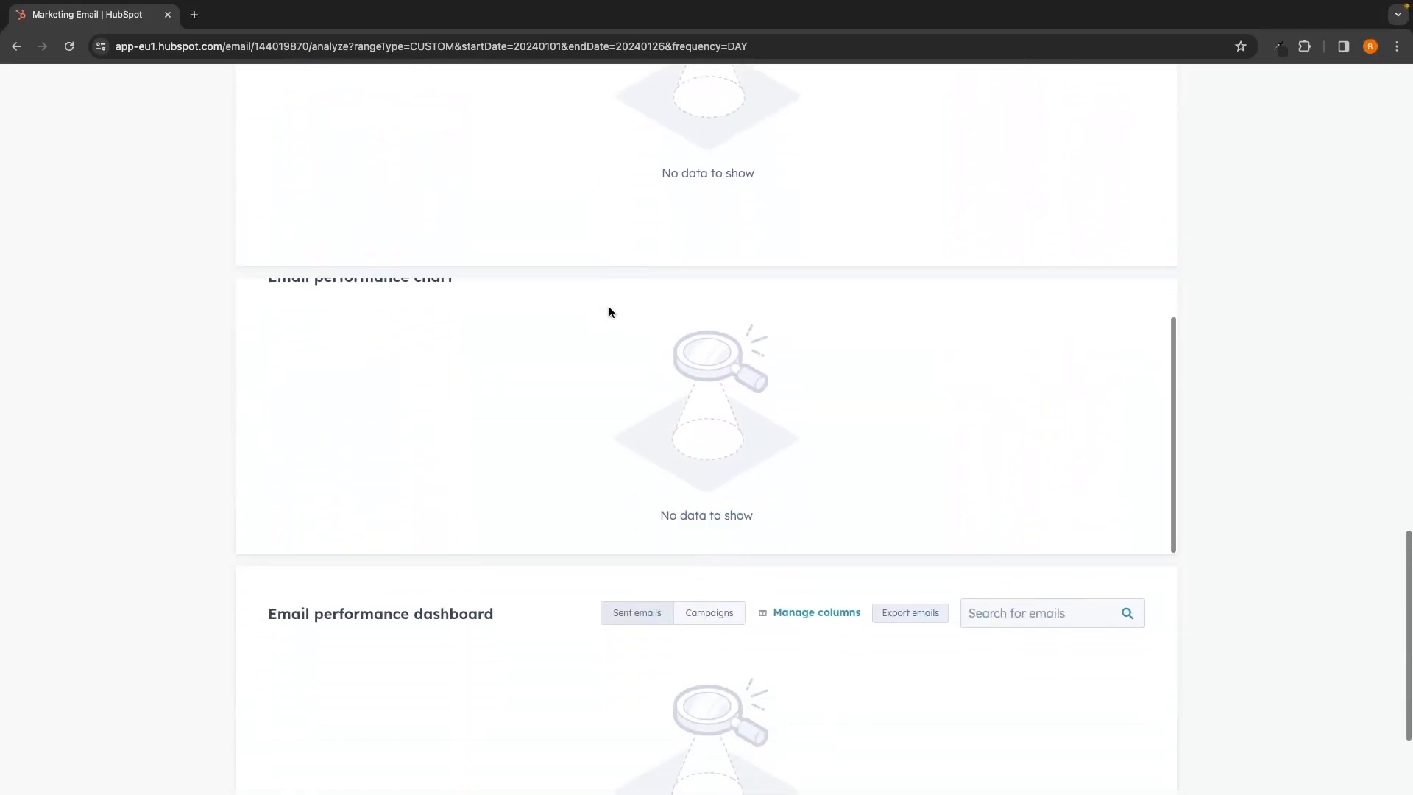
{"action": "scroll", "coordinate": [609, 312], "scroll_direction": "down", "scroll_amount": 1}
{"action": "scroll", "coordinate": [1100, 560], "scroll_direction": "up", "scroll_amount": 1}
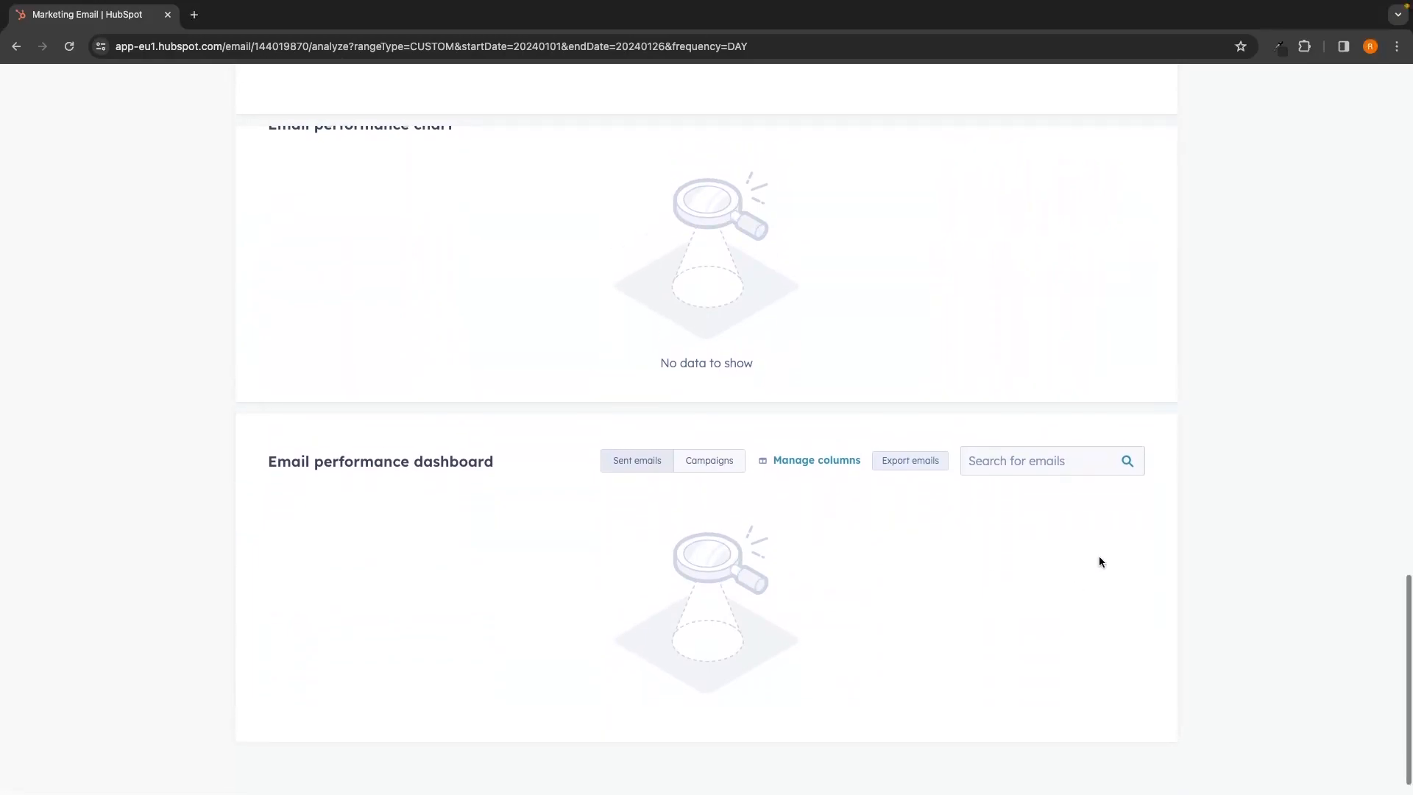
{"action": "scroll", "coordinate": [1258, 536], "scroll_direction": "up", "scroll_amount": 15}
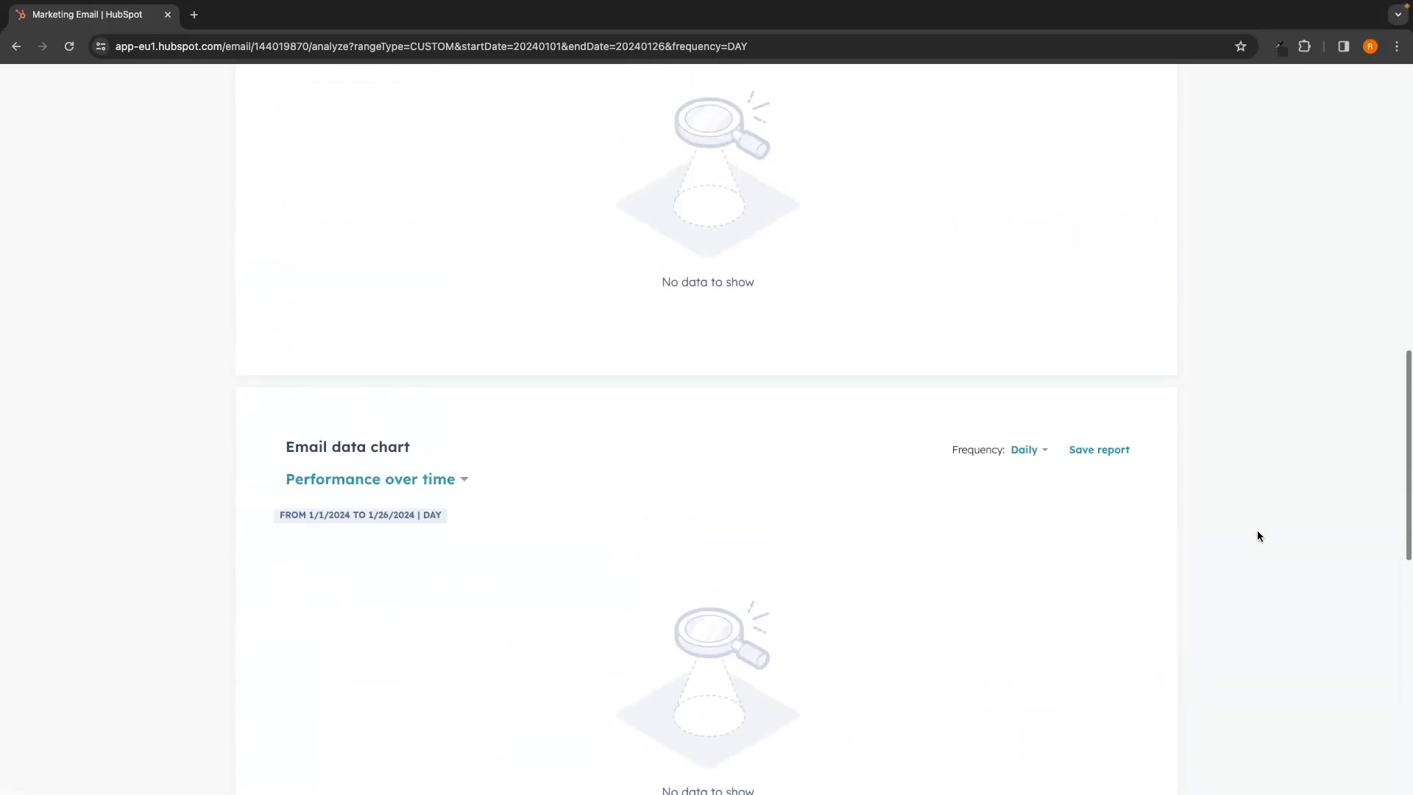
{"action": "scroll", "coordinate": [1258, 536], "scroll_direction": "up", "scroll_amount": 20}
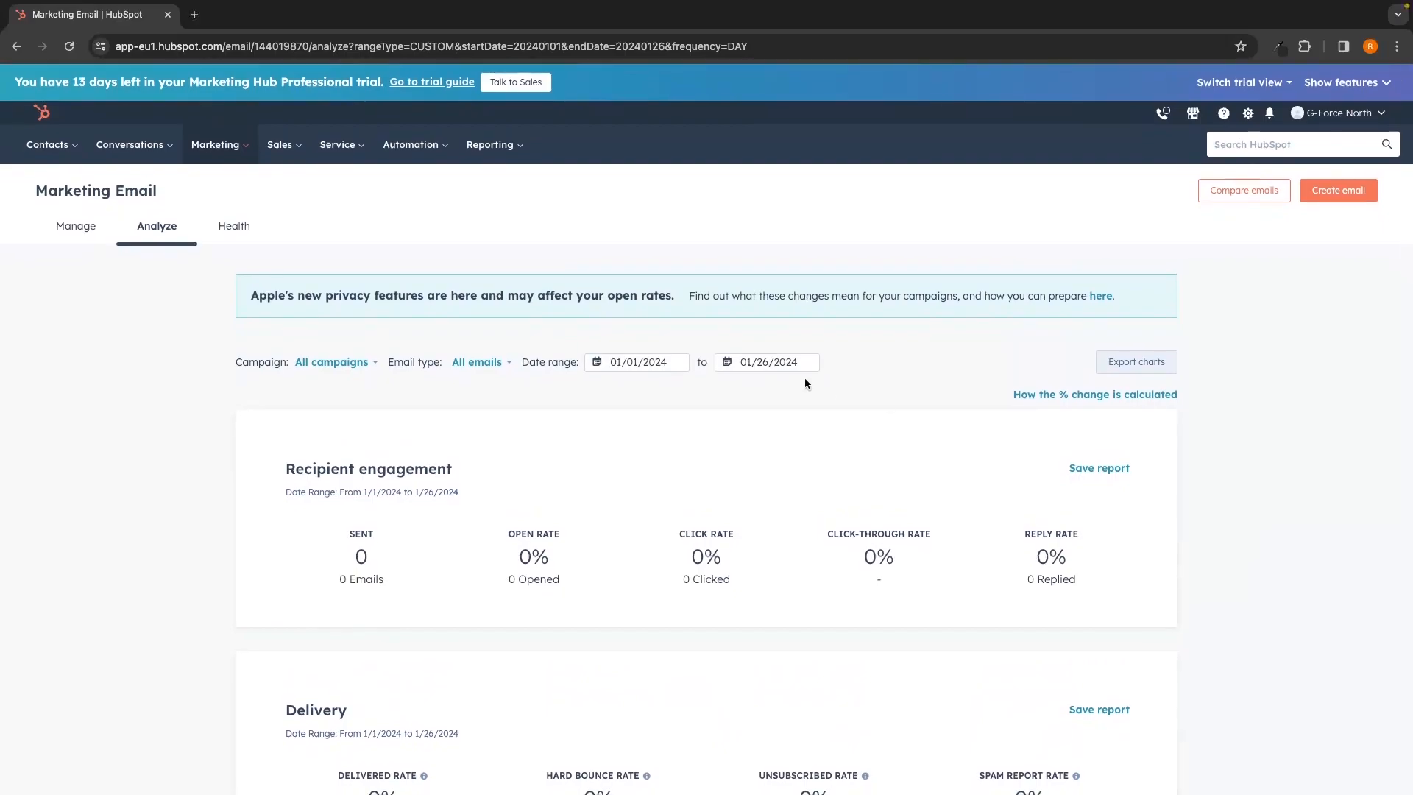
Step: Open the email health overview and examine the score, the metric benchmarks and the monthly score table
{"action": "left_click", "coordinate": [233, 221]}
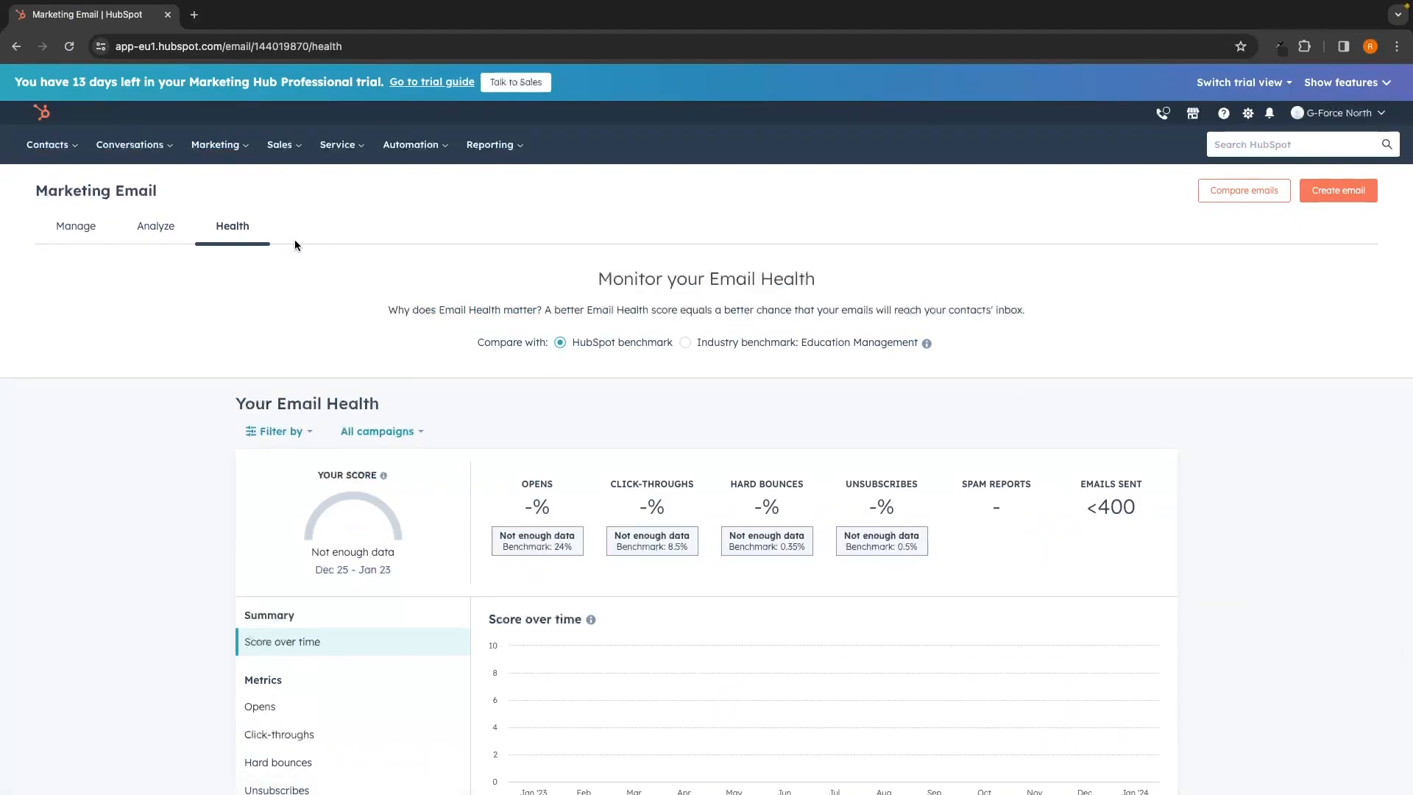
{"action": "scroll", "coordinate": [498, 453], "scroll_direction": "down", "scroll_amount": 2}
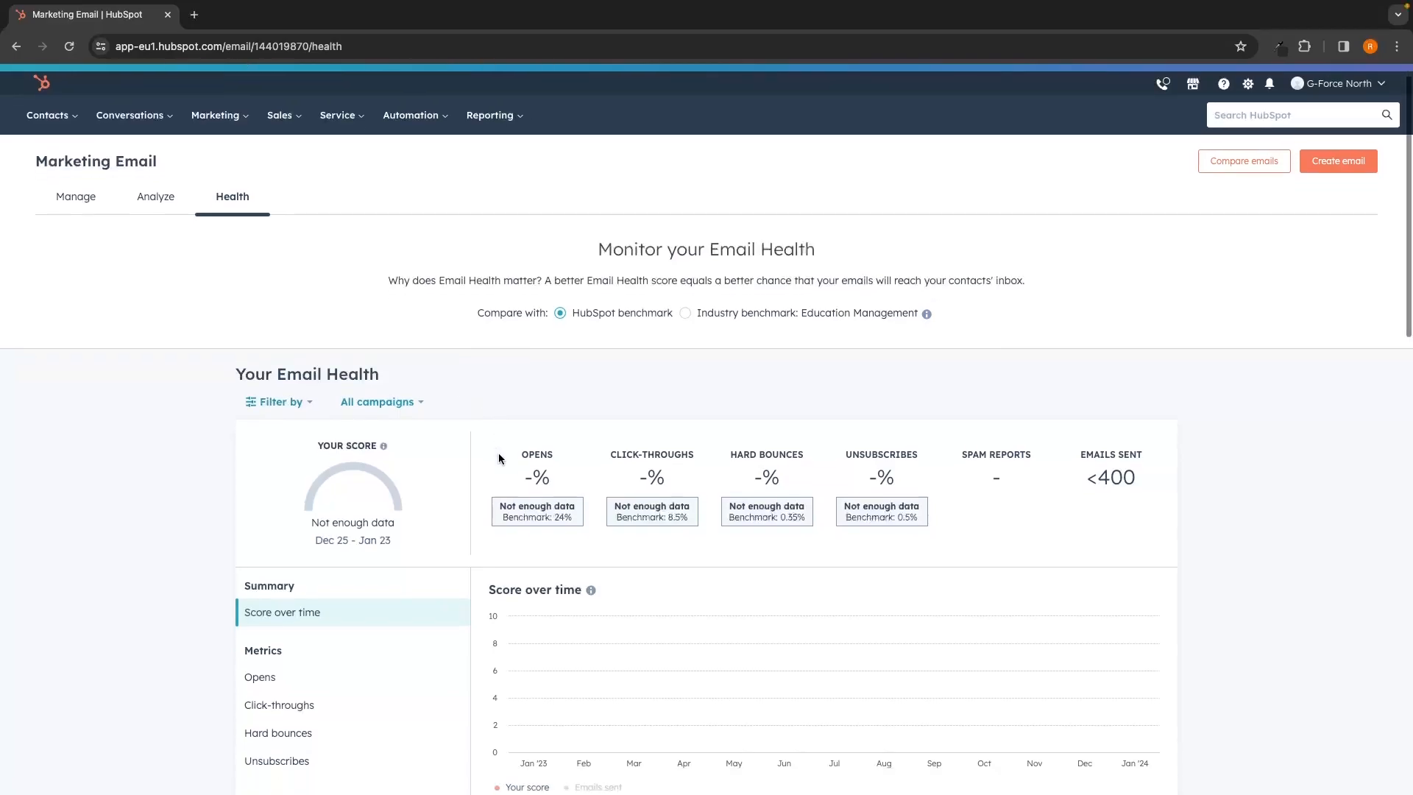
{"action": "scroll", "coordinate": [498, 458], "scroll_direction": "down", "scroll_amount": 2}
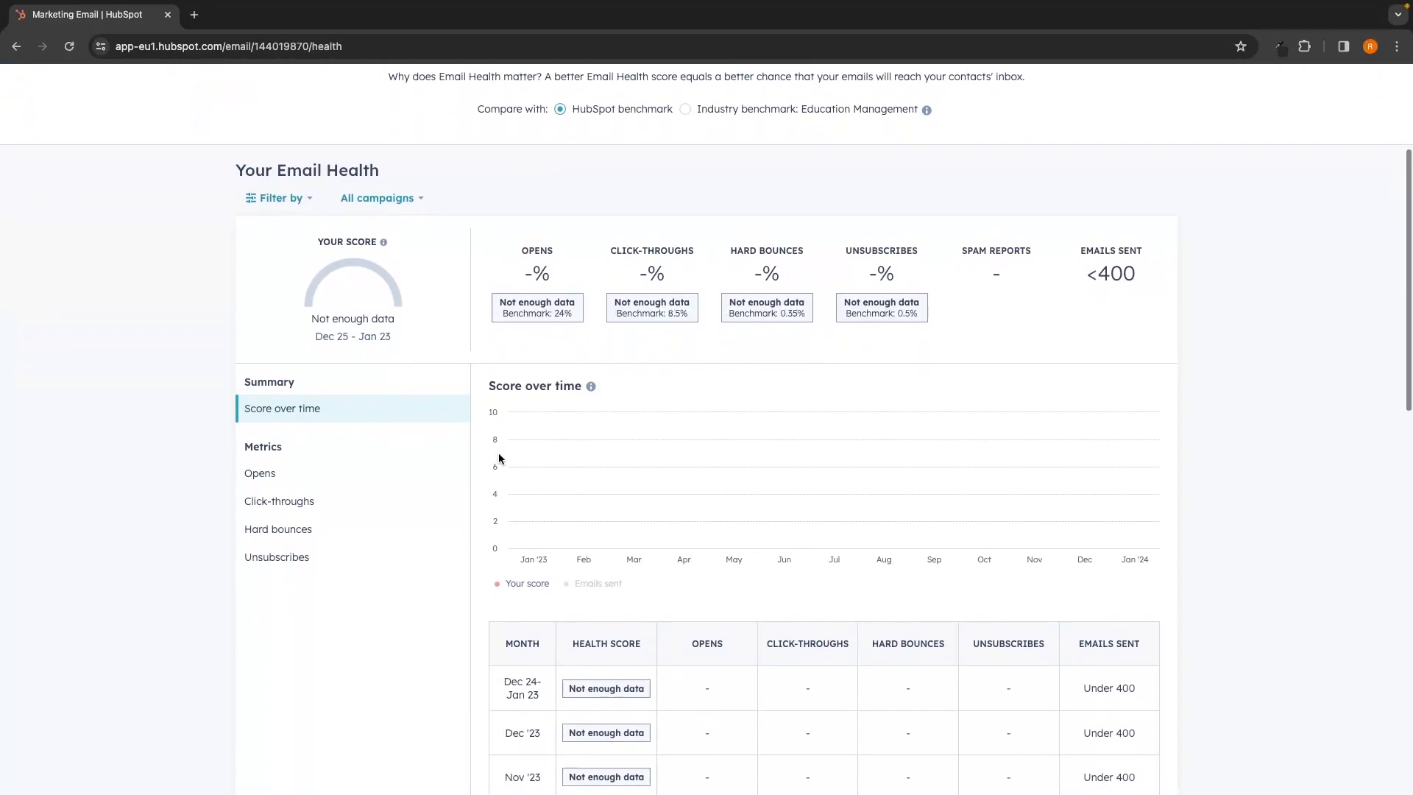
{"action": "scroll", "coordinate": [498, 459], "scroll_direction": "down", "scroll_amount": 1}
{"action": "scroll", "coordinate": [498, 459], "scroll_direction": "up", "scroll_amount": 1}
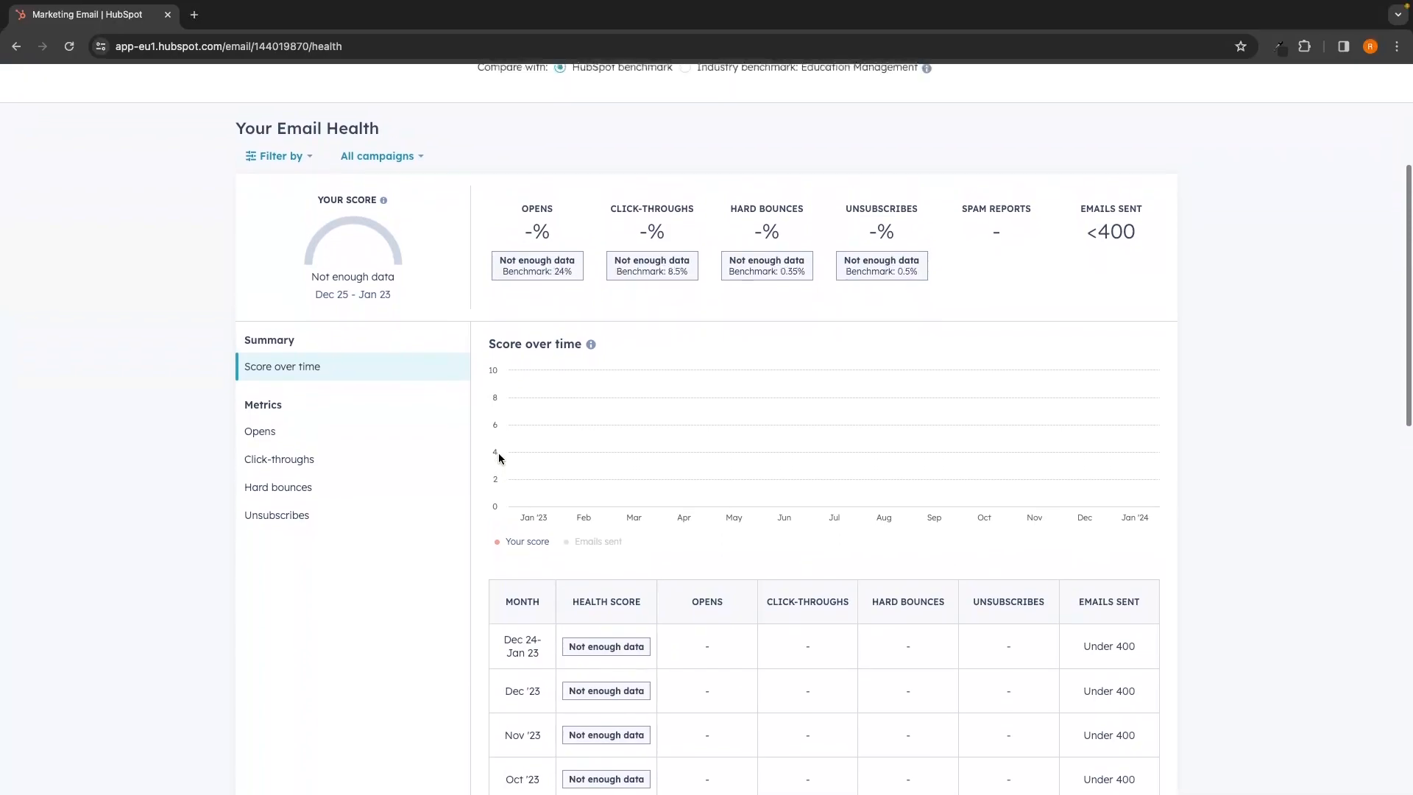
{"action": "scroll", "coordinate": [572, 442], "scroll_direction": "up", "scroll_amount": 1}
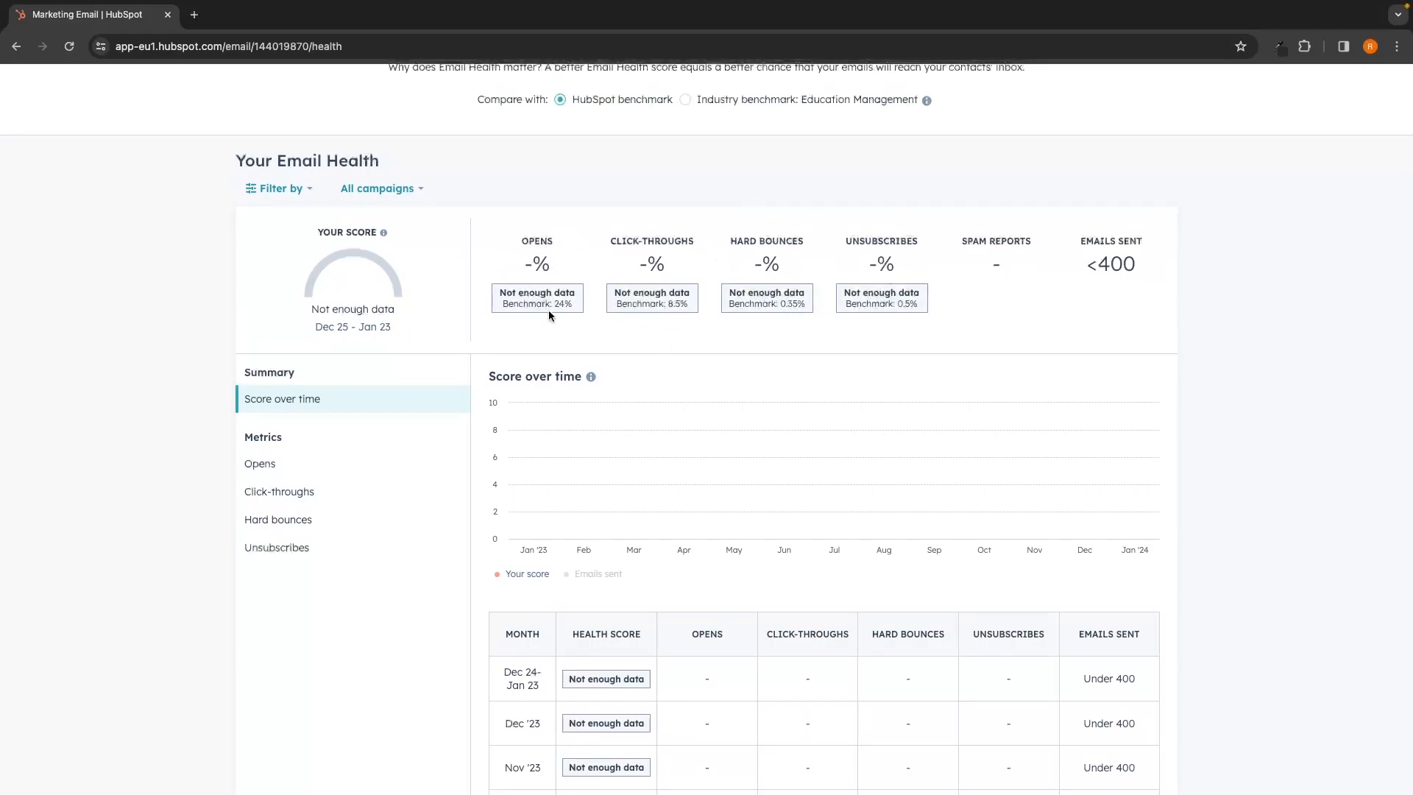
{"action": "scroll", "coordinate": [549, 316], "scroll_direction": "up", "scroll_amount": 5}
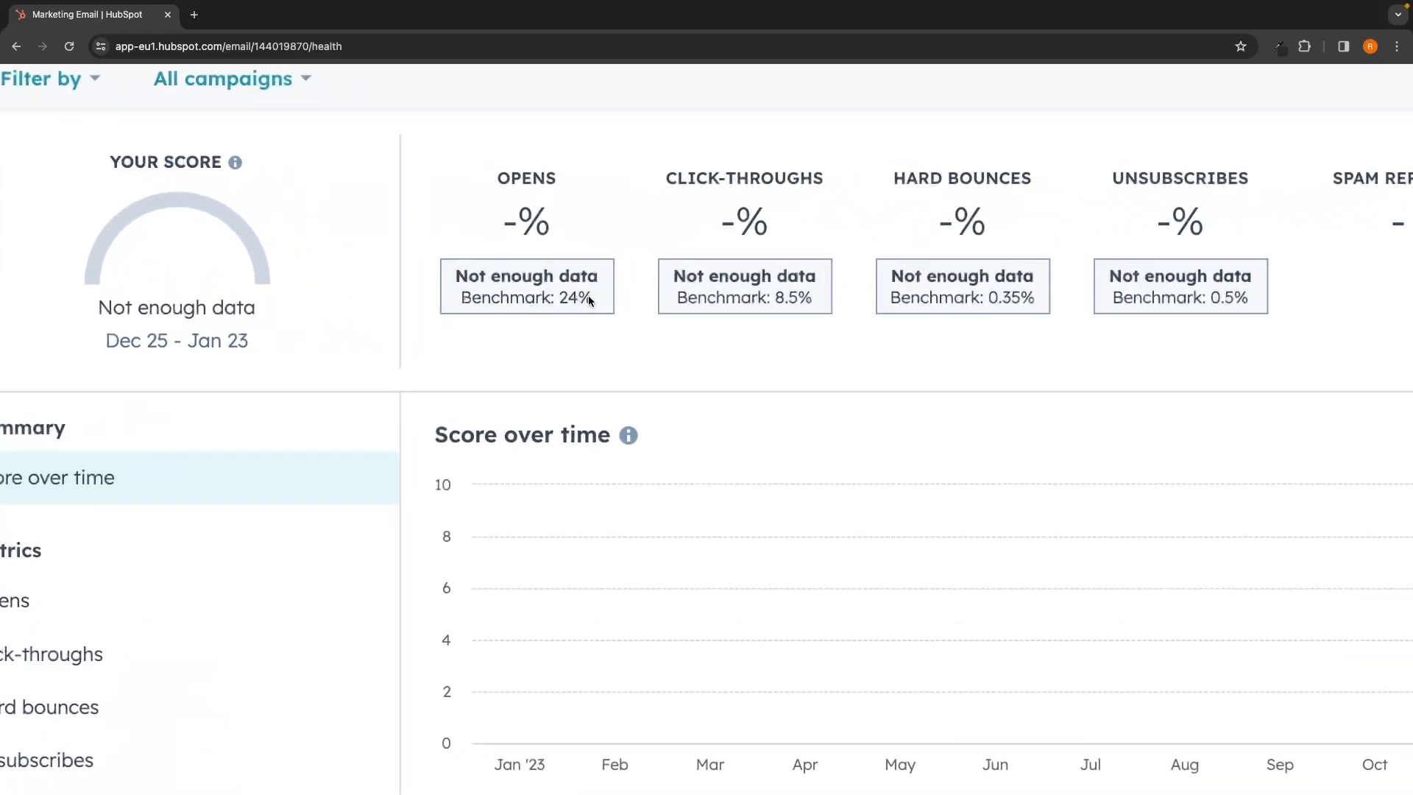
{"action": "scroll", "coordinate": [569, 298], "scroll_direction": "down", "scroll_amount": 5}
{"action": "scroll", "coordinate": [569, 298], "scroll_direction": "up", "scroll_amount": 1}
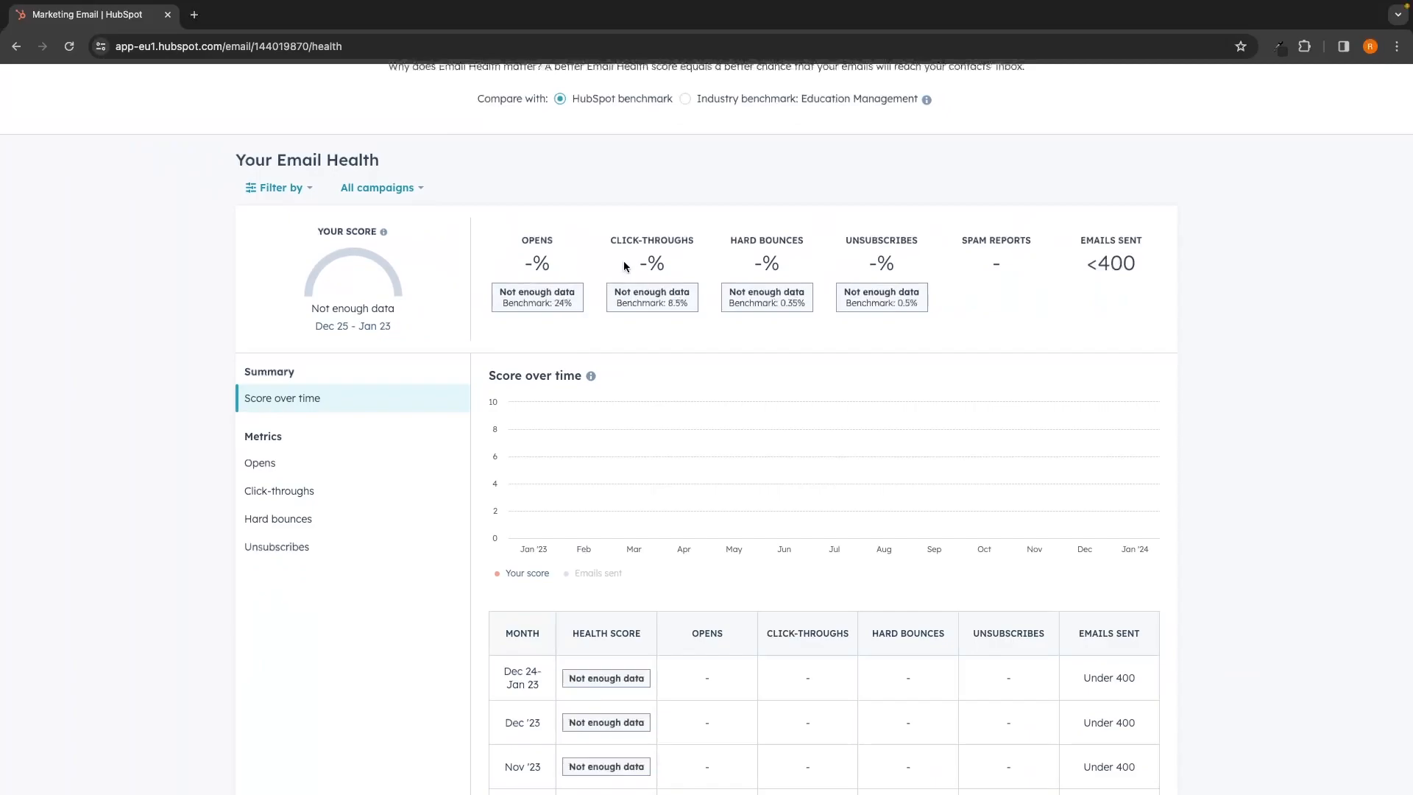
{"action": "scroll", "coordinate": [628, 280], "scroll_direction": "down", "scroll_amount": 1}
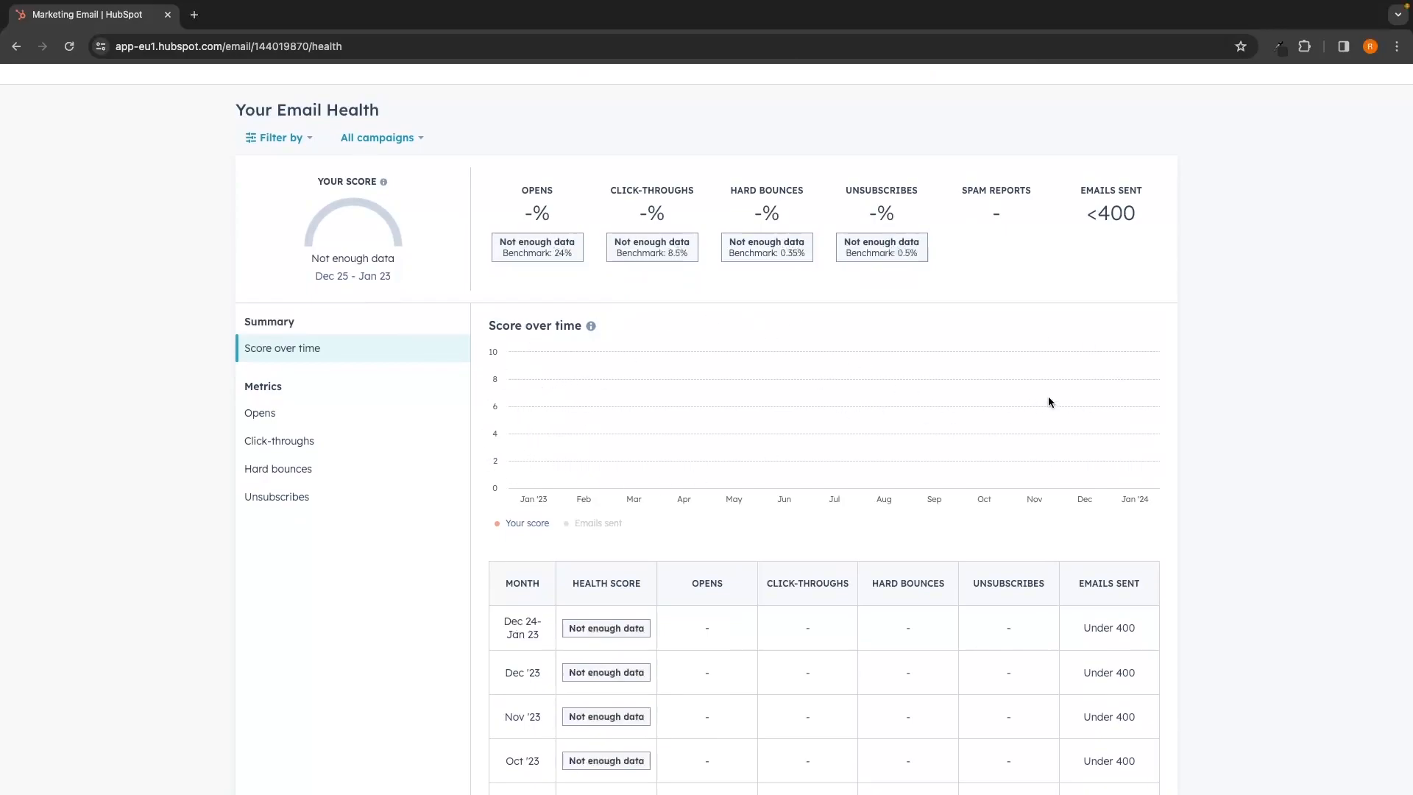
{"action": "scroll", "coordinate": [1048, 398], "scroll_direction": "down", "scroll_amount": 3}
{"action": "scroll", "coordinate": [1051, 400], "scroll_direction": "down", "scroll_amount": 1}
{"action": "scroll", "coordinate": [675, 305], "scroll_direction": "up", "scroll_amount": 1}
{"action": "scroll", "coordinate": [633, 332], "scroll_direction": "down", "scroll_amount": 1}
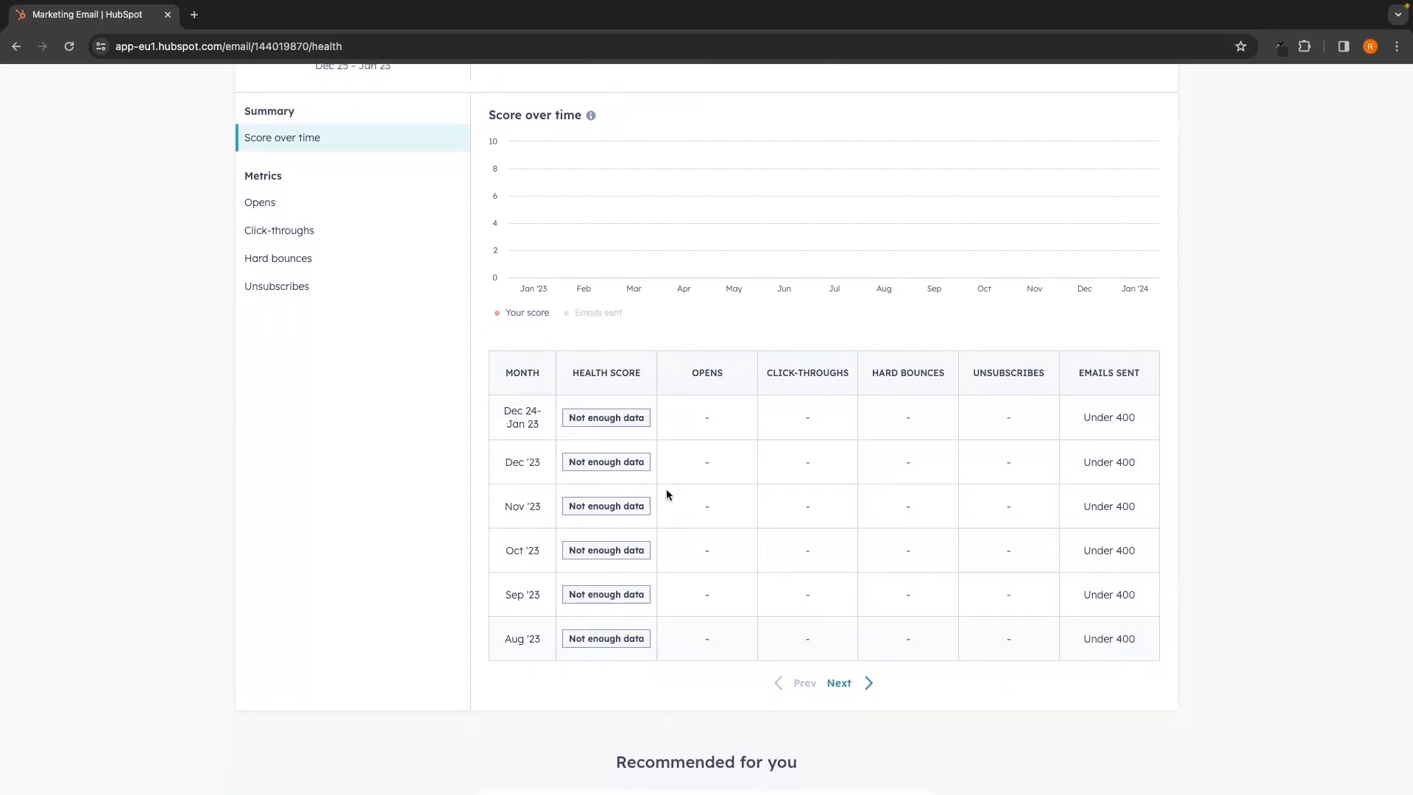
{"action": "scroll", "coordinate": [562, 515], "scroll_direction": "up", "scroll_amount": 6}
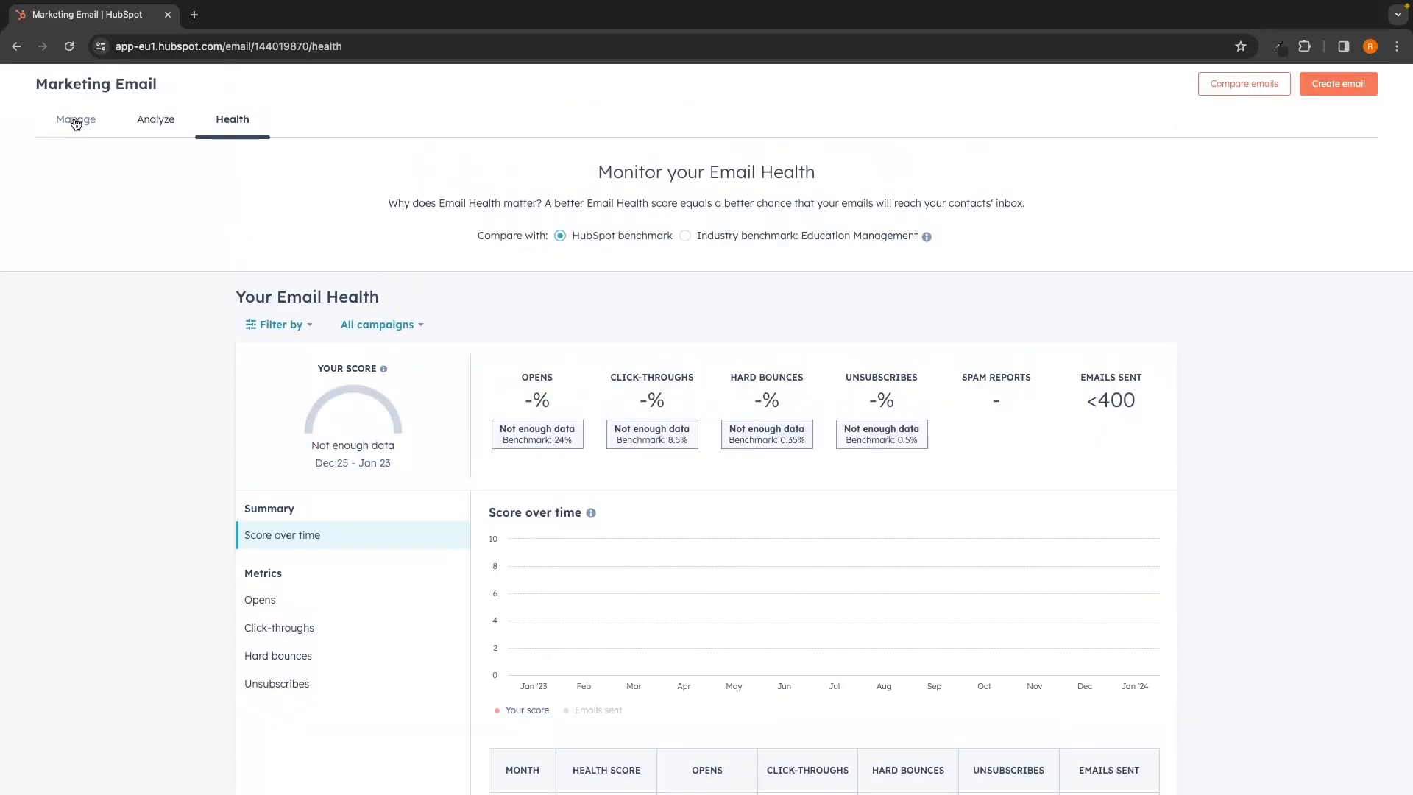
Step: Start creating a regular marketing email and dismiss the welcome tour for templates
{"action": "left_click", "coordinate": [71, 208]}
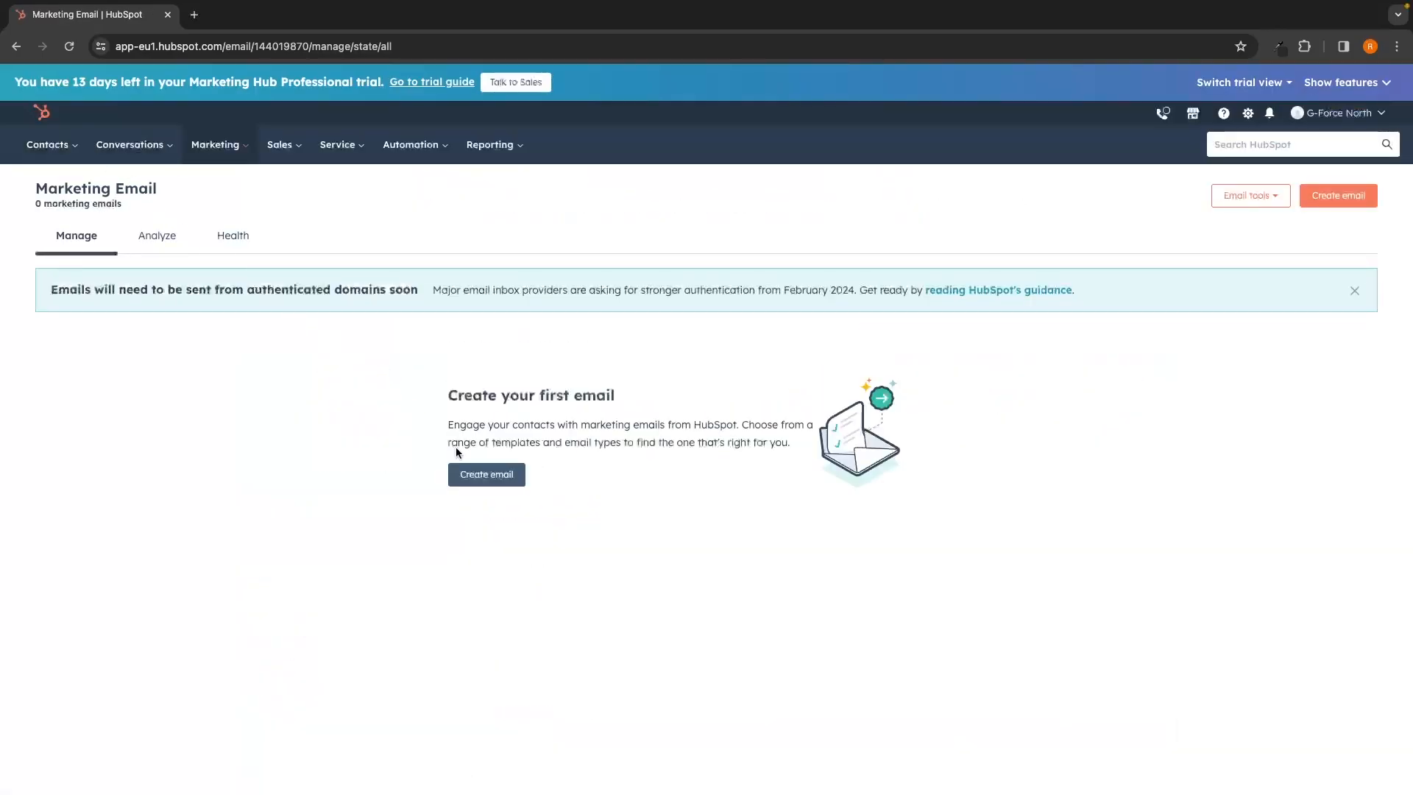
{"action": "left_click", "coordinate": [482, 477]}
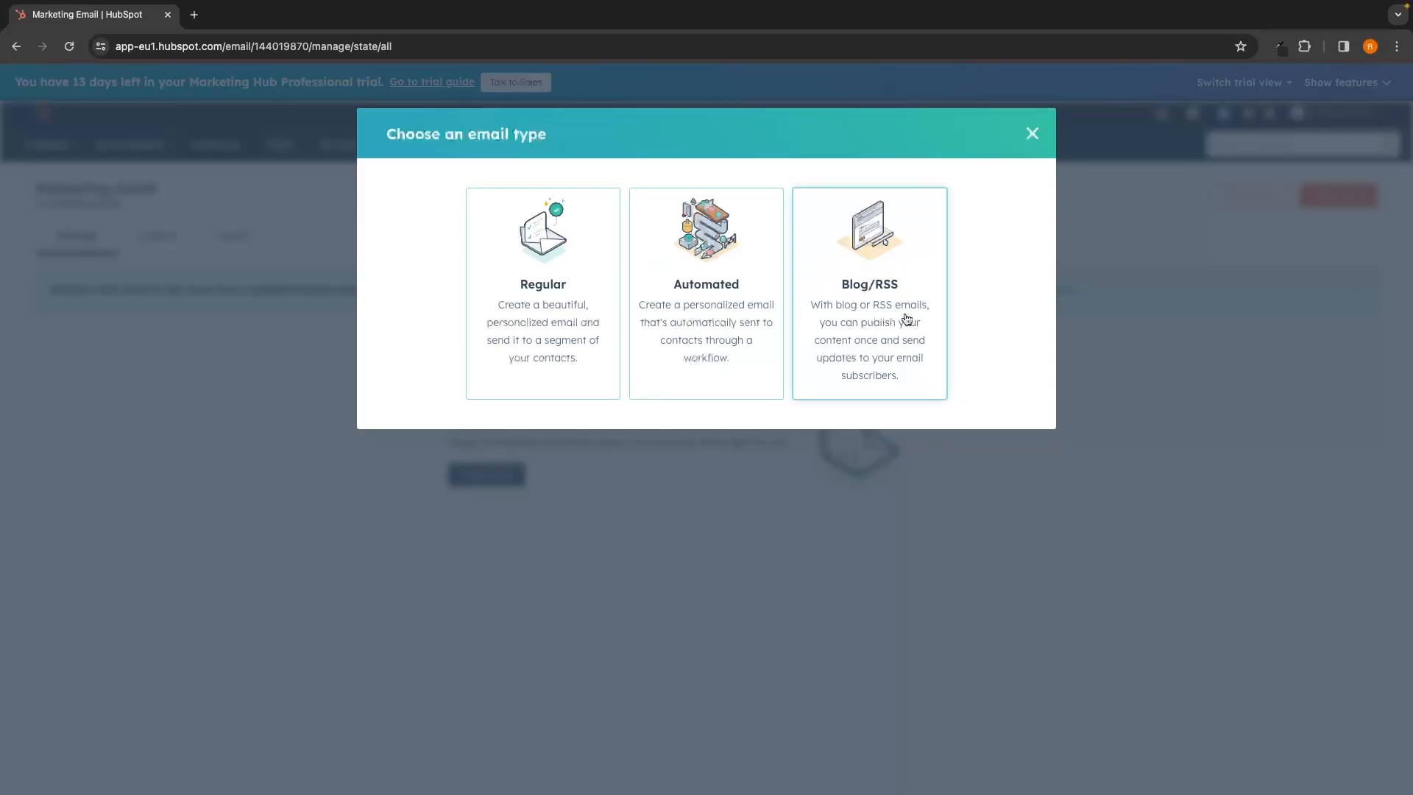
{"action": "left_click", "coordinate": [546, 282]}
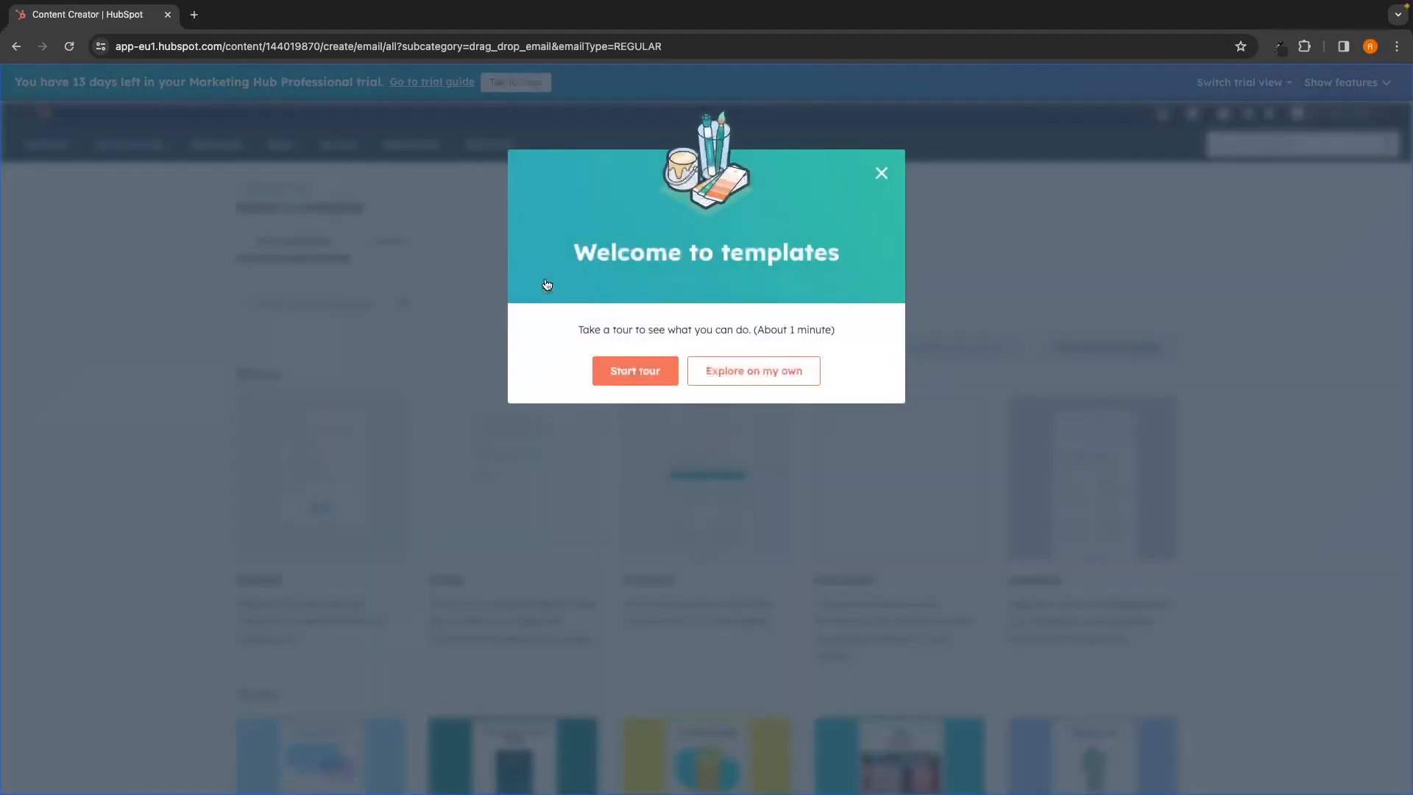
{"action": "left_click", "coordinate": [891, 172]}
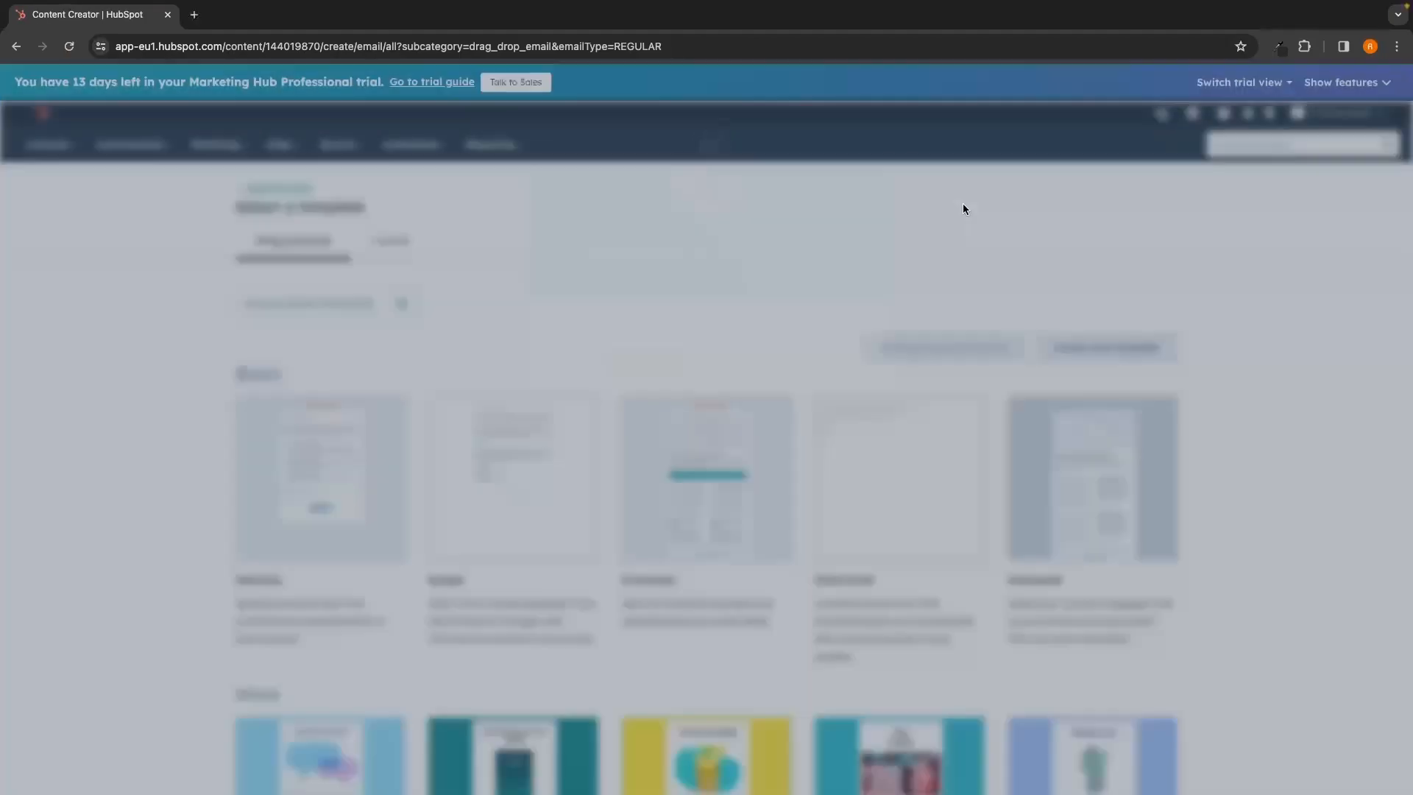
Step: Browse the email templates and start the email from the New Product Launch template
{"action": "scroll", "coordinate": [1088, 284], "scroll_direction": "down", "scroll_amount": 8}
{"action": "scroll", "coordinate": [1225, 380], "scroll_direction": "down", "scroll_amount": 2}
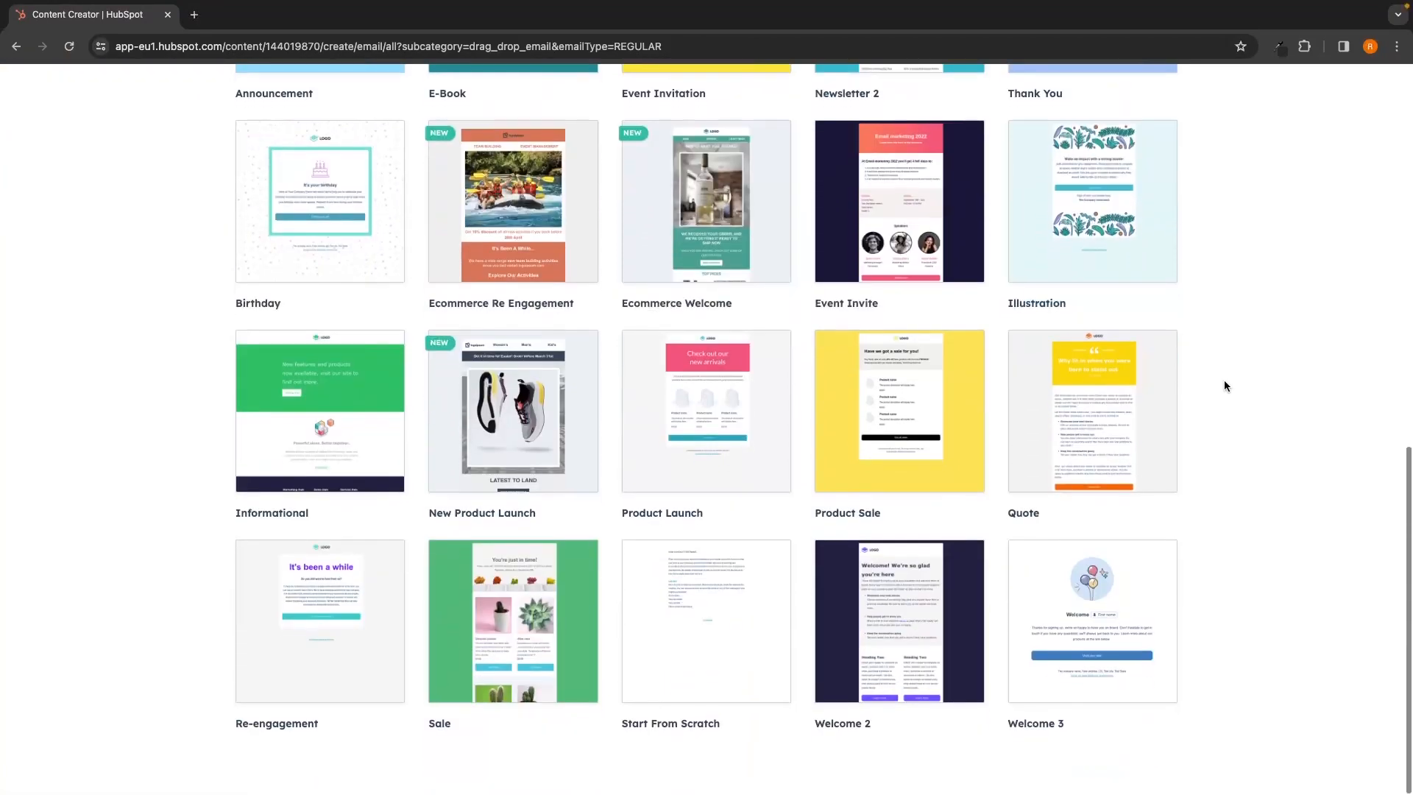
{"action": "scroll", "coordinate": [1225, 380], "scroll_direction": "up", "scroll_amount": 5}
{"action": "scroll", "coordinate": [1225, 379], "scroll_direction": "up", "scroll_amount": 4}
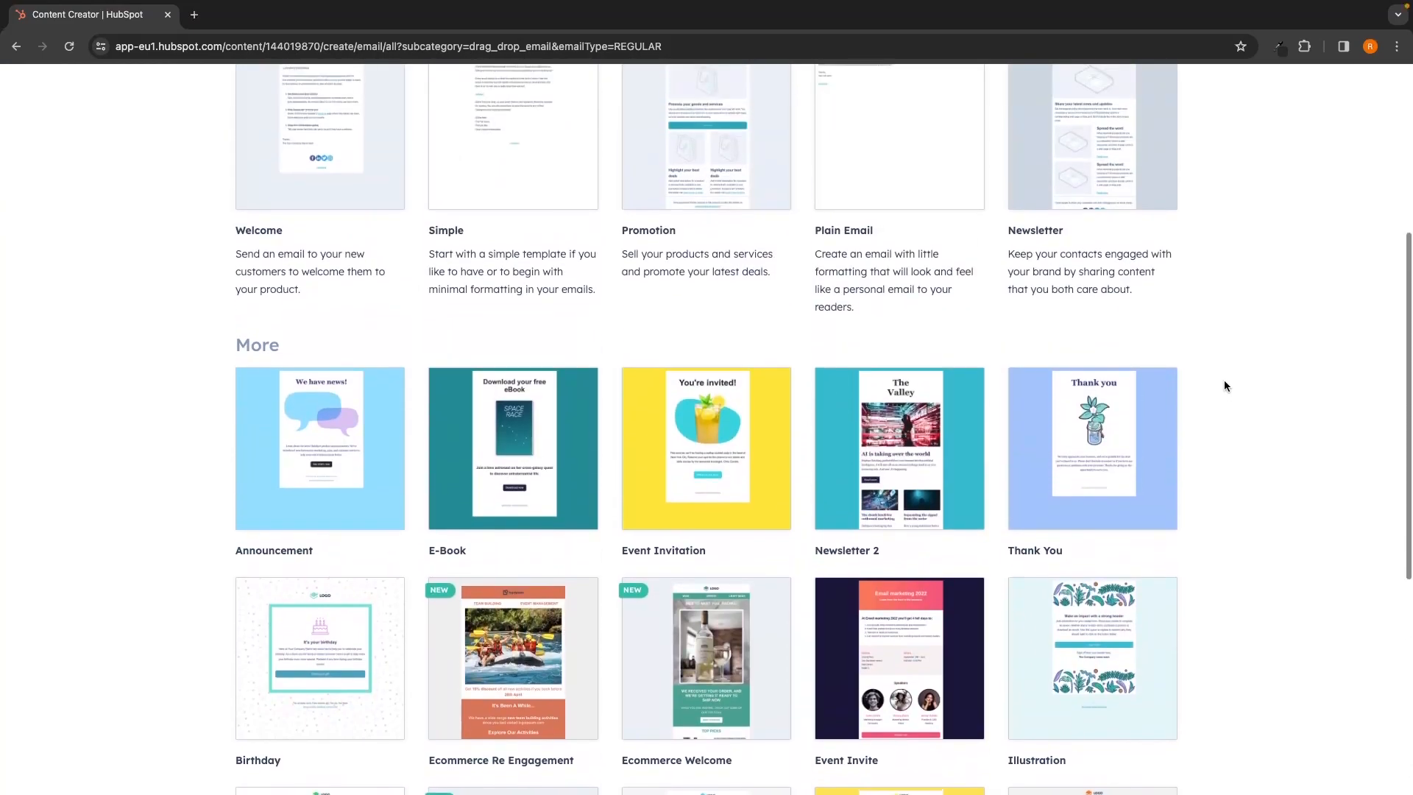
{"action": "scroll", "coordinate": [1225, 380], "scroll_direction": "down", "scroll_amount": 5}
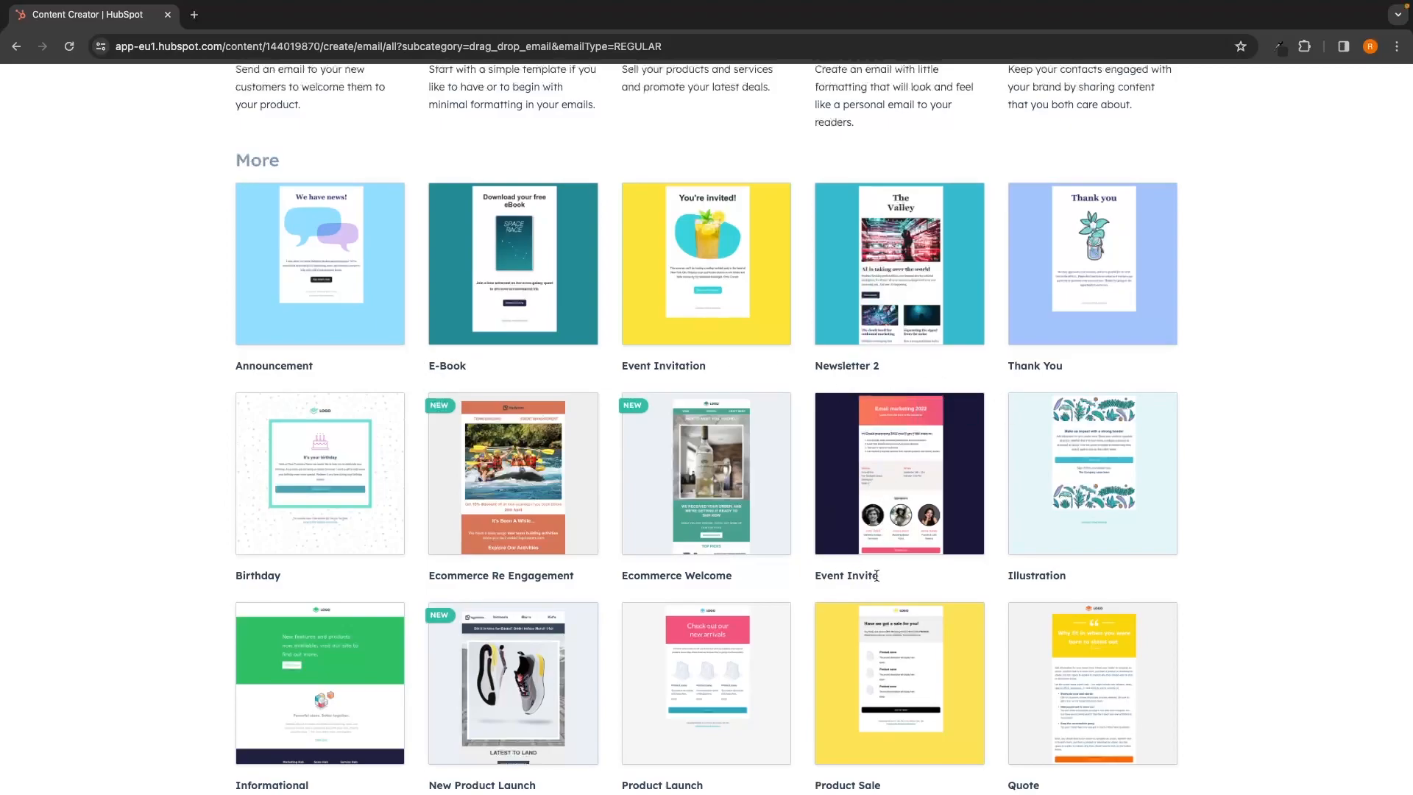
{"action": "scroll", "coordinate": [876, 576], "scroll_direction": "down", "scroll_amount": 4}
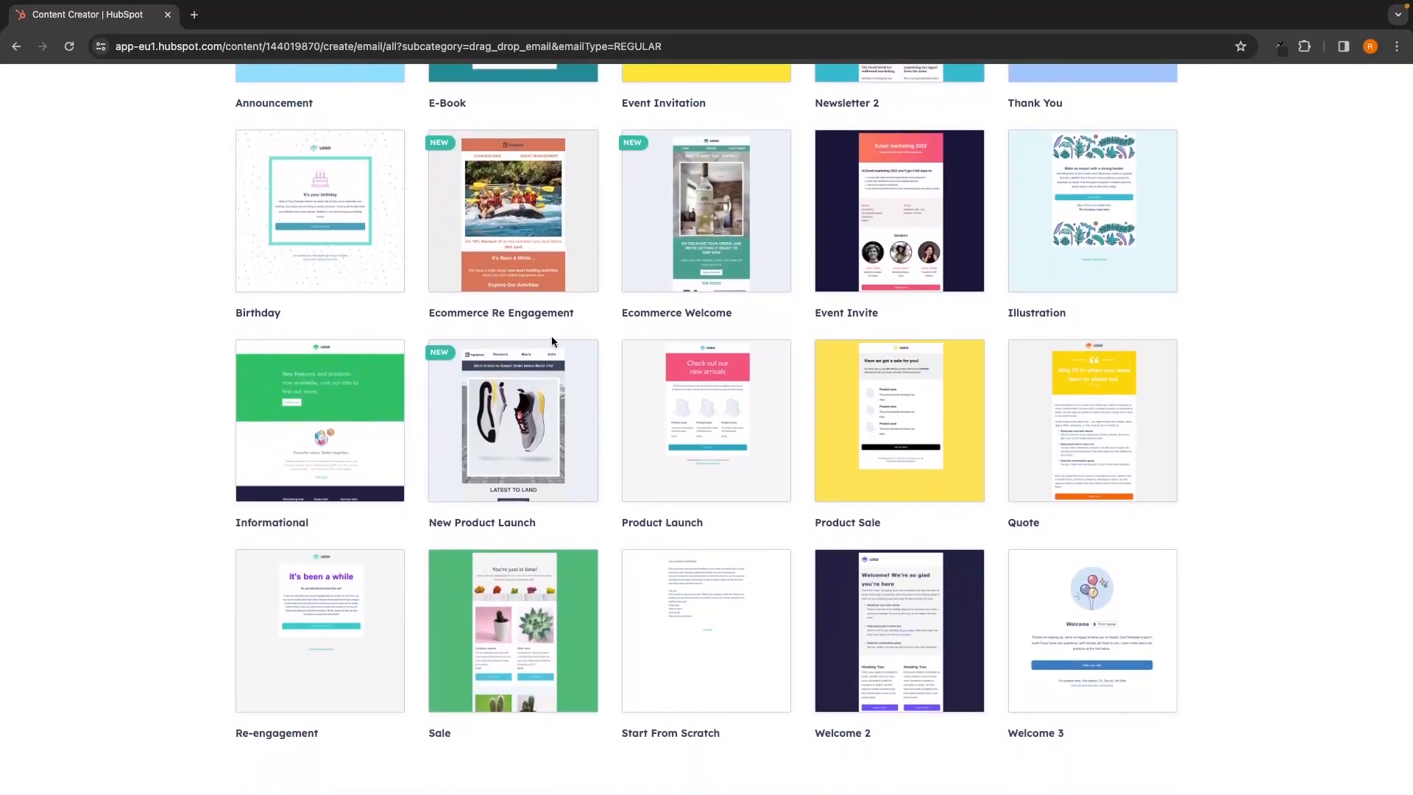
{"action": "left_click", "coordinate": [513, 444]}
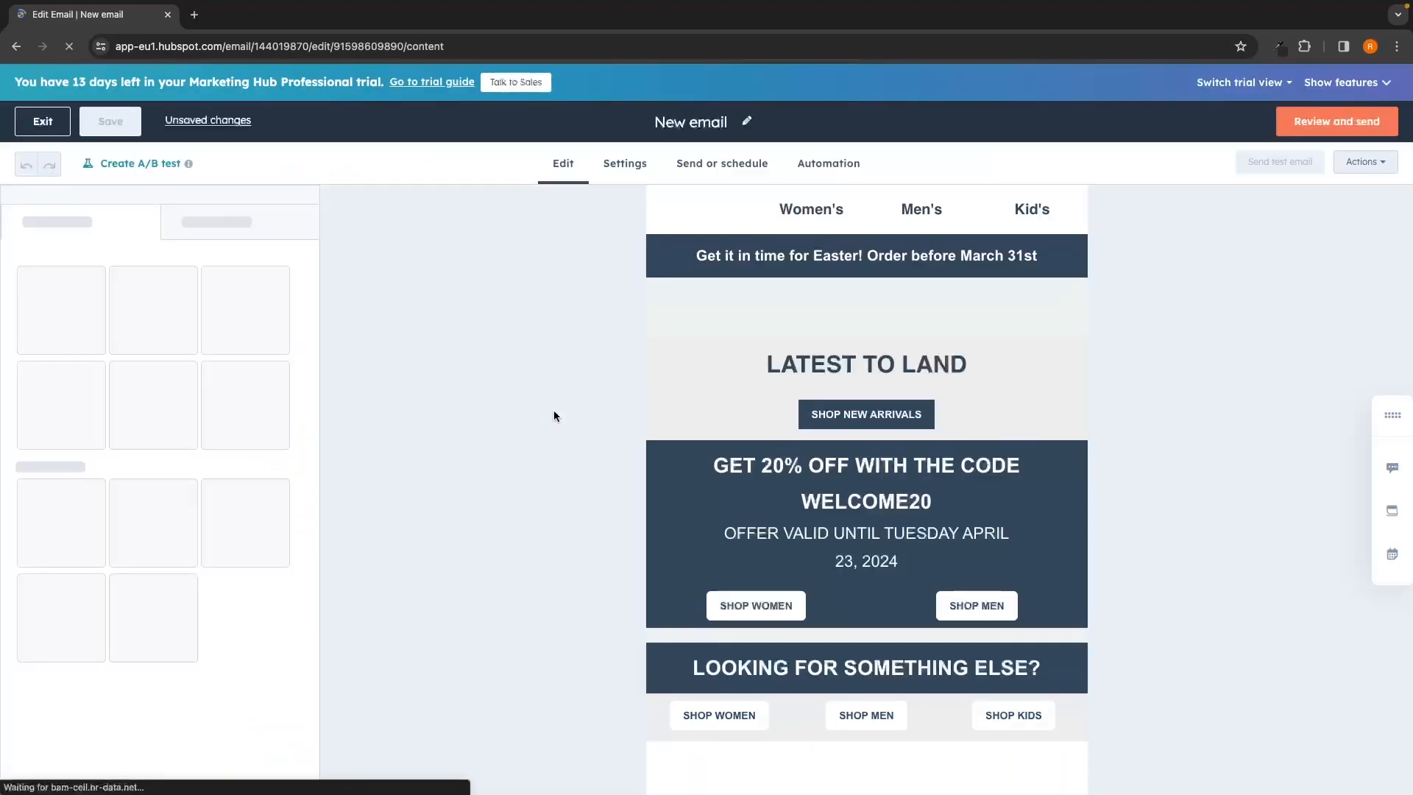
Step: Replace the Easter banner heading under the logo row with "Get these new shoes!"
{"action": "scroll", "coordinate": [712, 409], "scroll_direction": "down", "scroll_amount": 3}
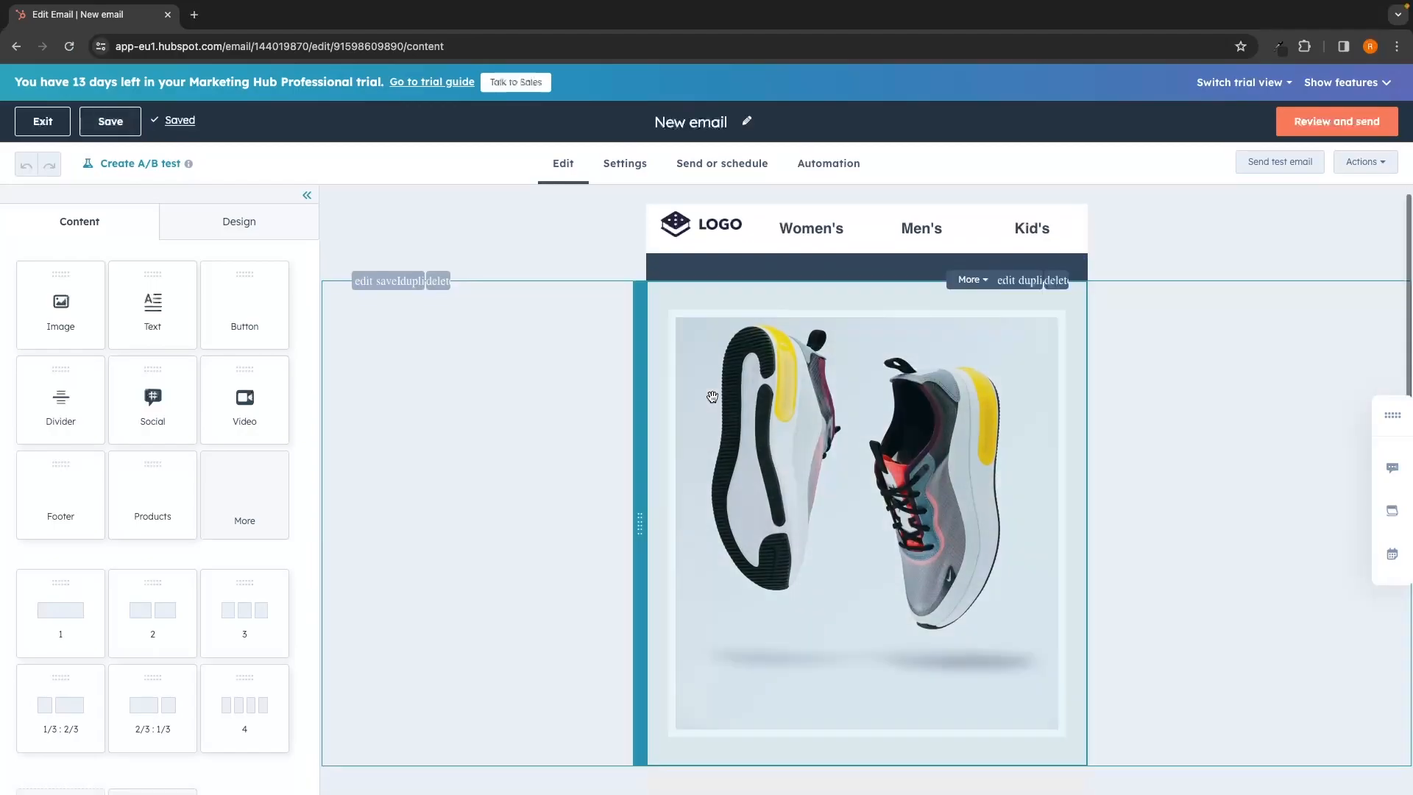
{"action": "scroll", "coordinate": [712, 409], "scroll_direction": "down", "scroll_amount": 2}
{"action": "scroll", "coordinate": [710, 404], "scroll_direction": "up", "scroll_amount": 5}
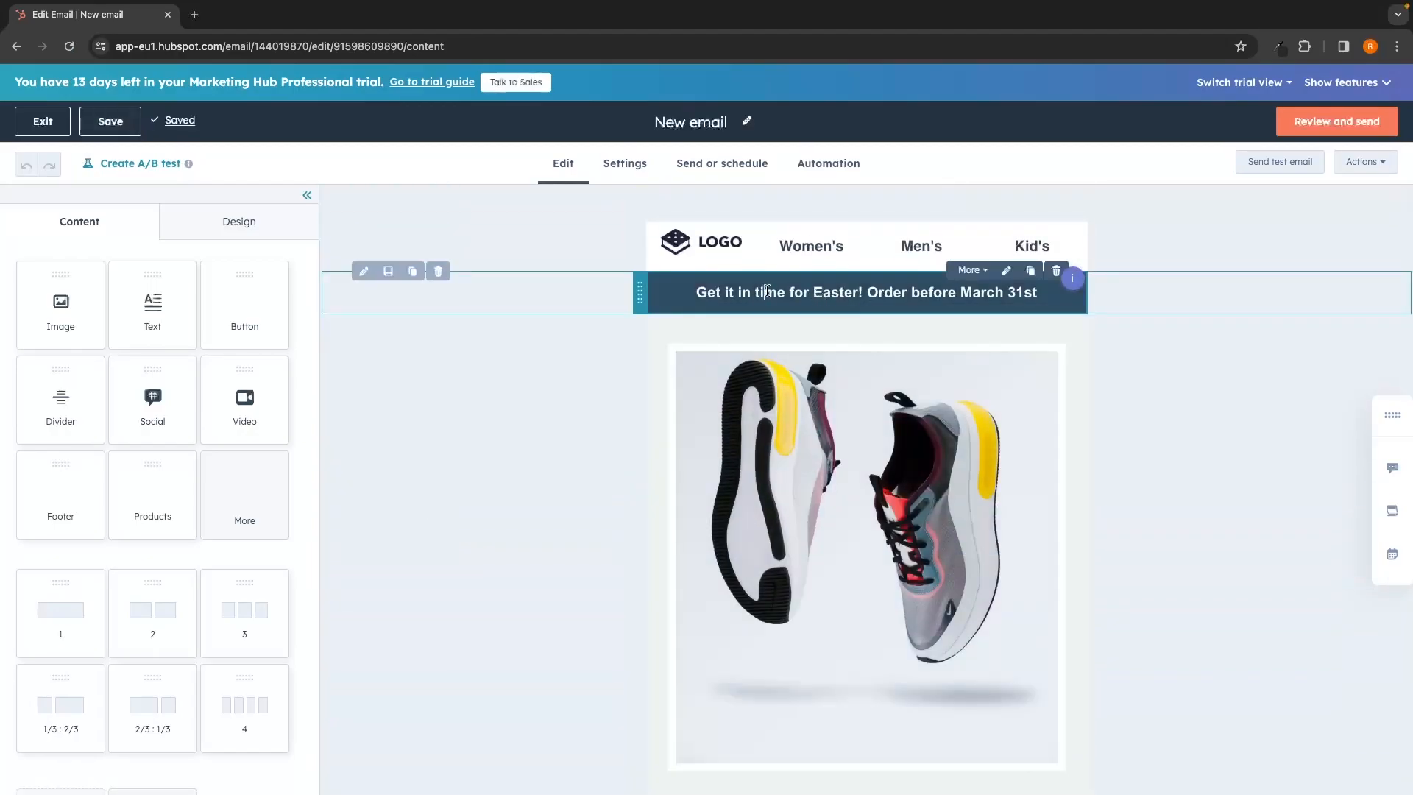
{"action": "left_click", "coordinate": [766, 293]}
{"action": "triple_click", "coordinate": [915, 291]}
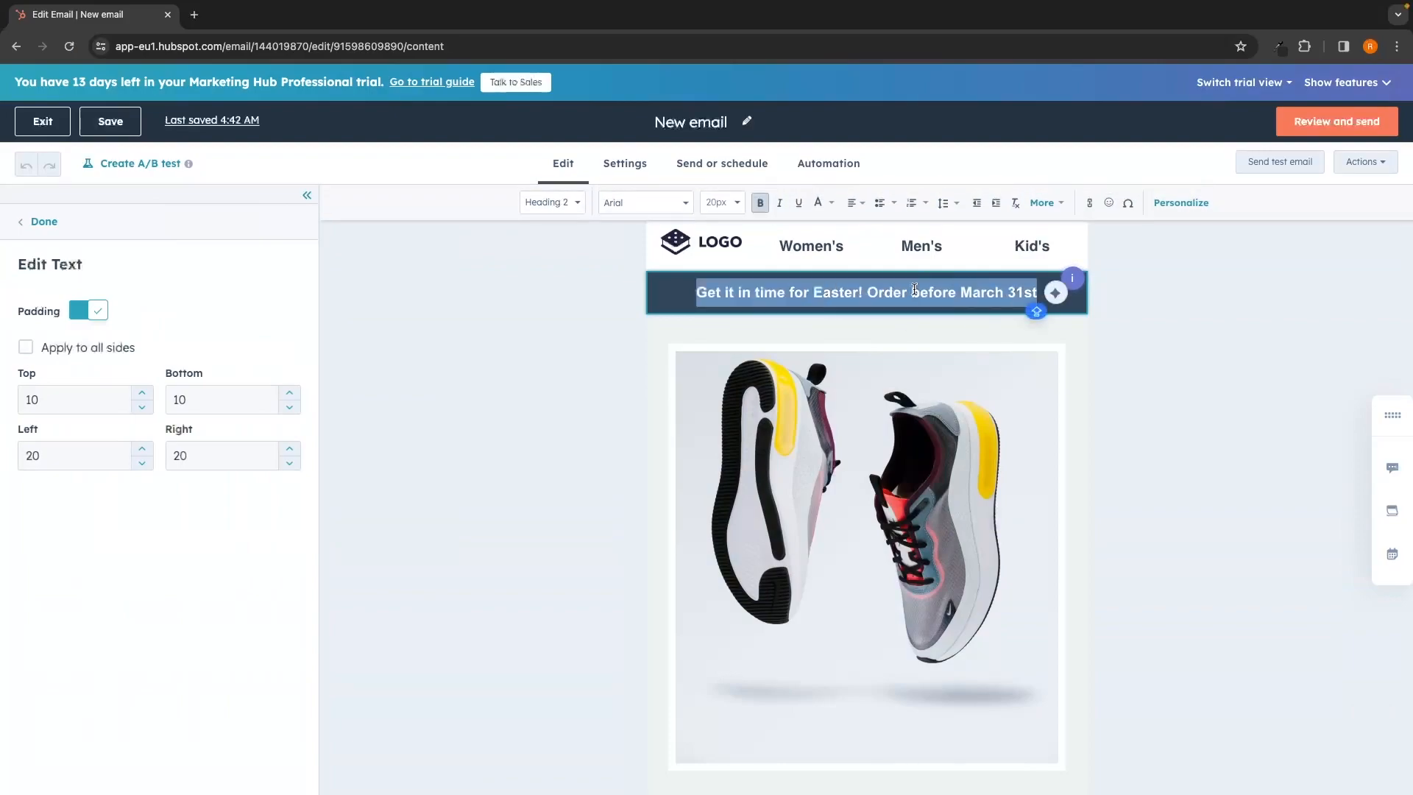
{"action": "type", "text": "Get the"}
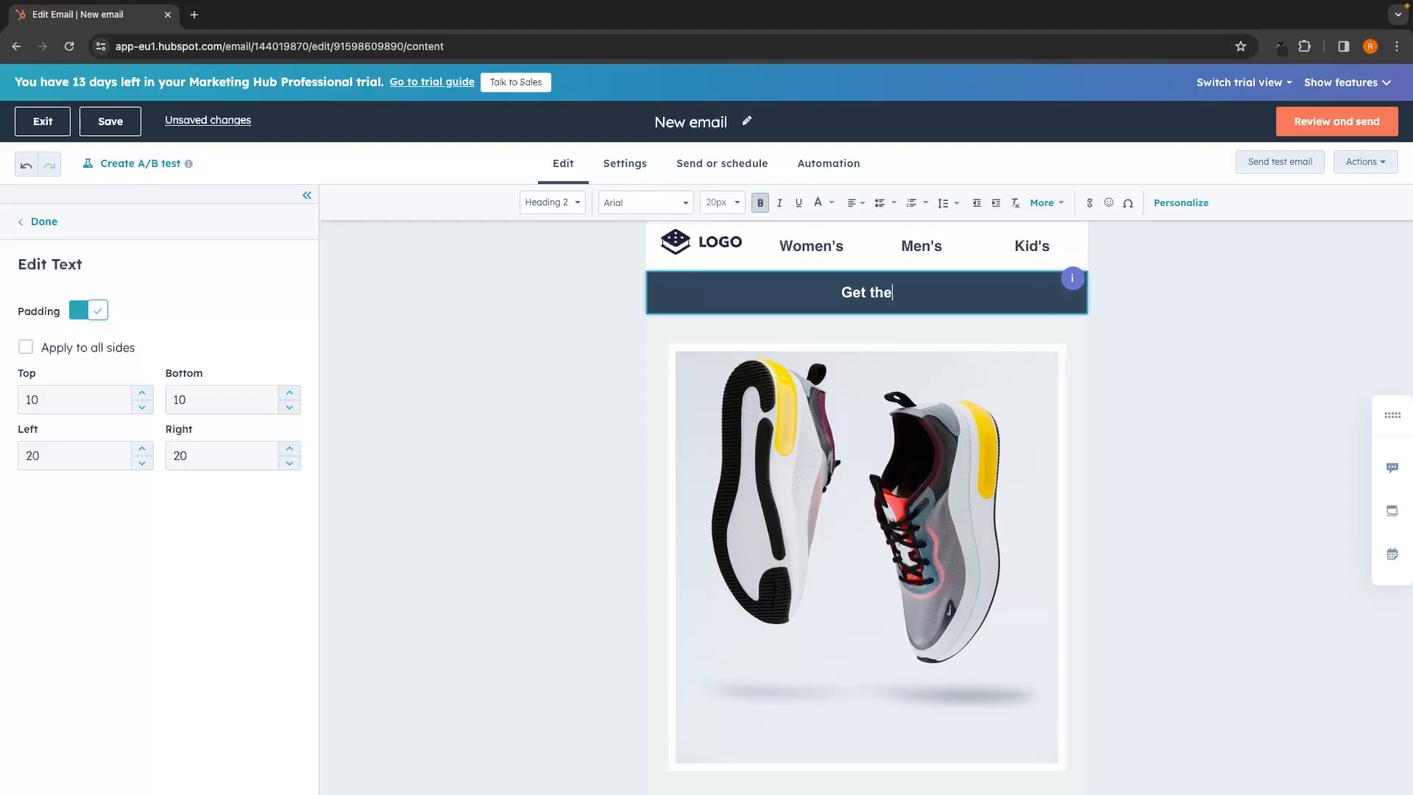
{"action": "type", "text": "se new shoes!"}
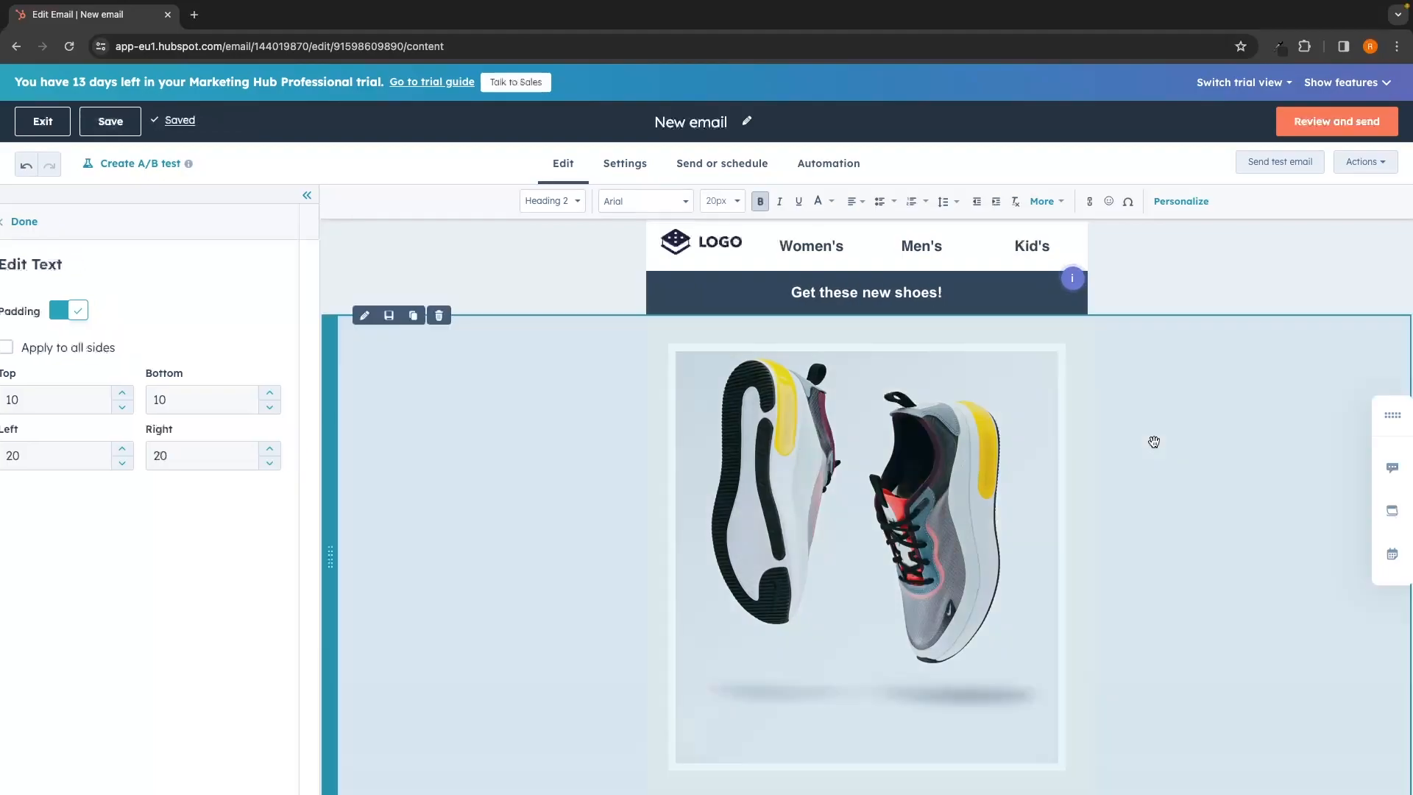
{"action": "left_click", "coordinate": [1155, 442]}
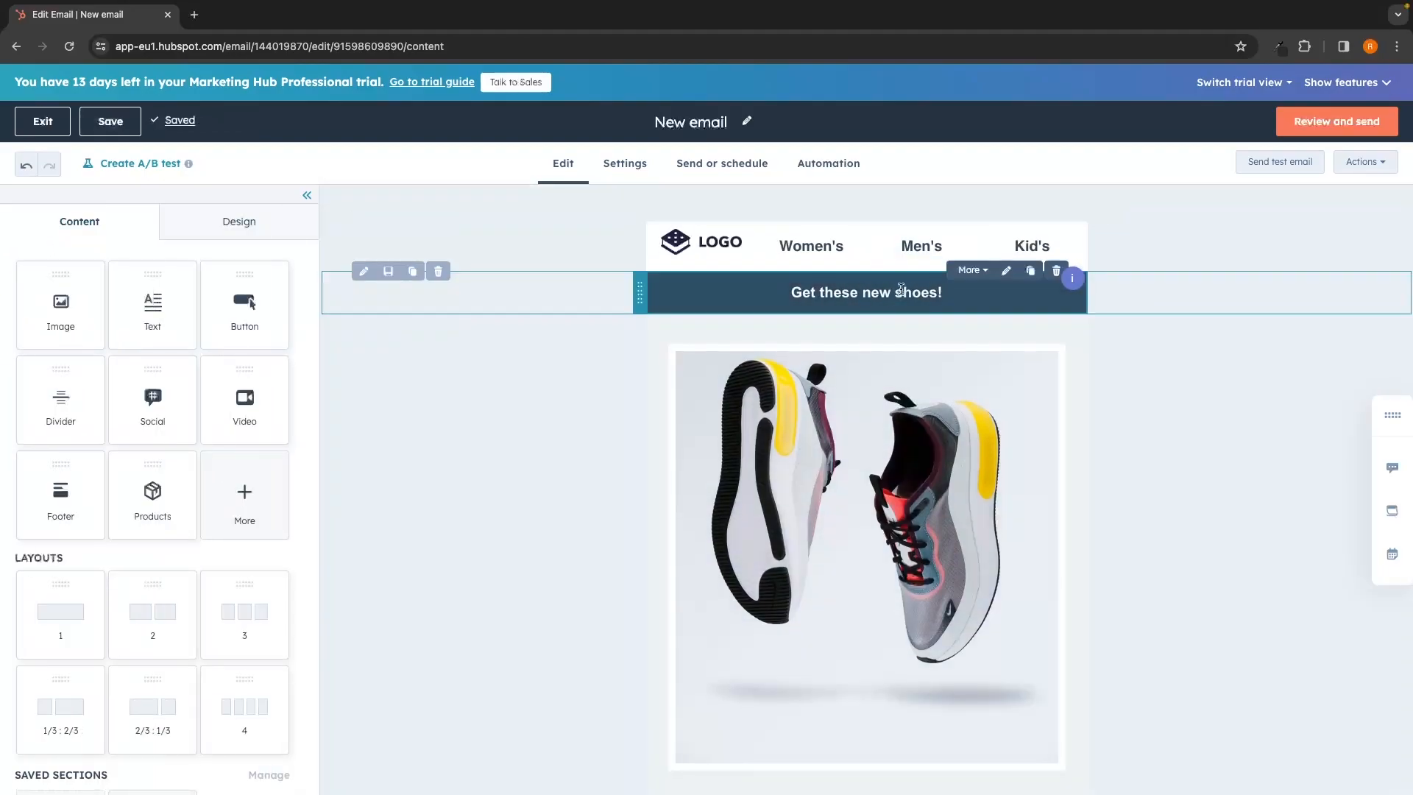
Step: Replace the shoe hero image with an uploaded picture, EXNESS TUTORIAL.png
{"action": "scroll", "coordinate": [912, 409], "scroll_direction": "down", "scroll_amount": 1}
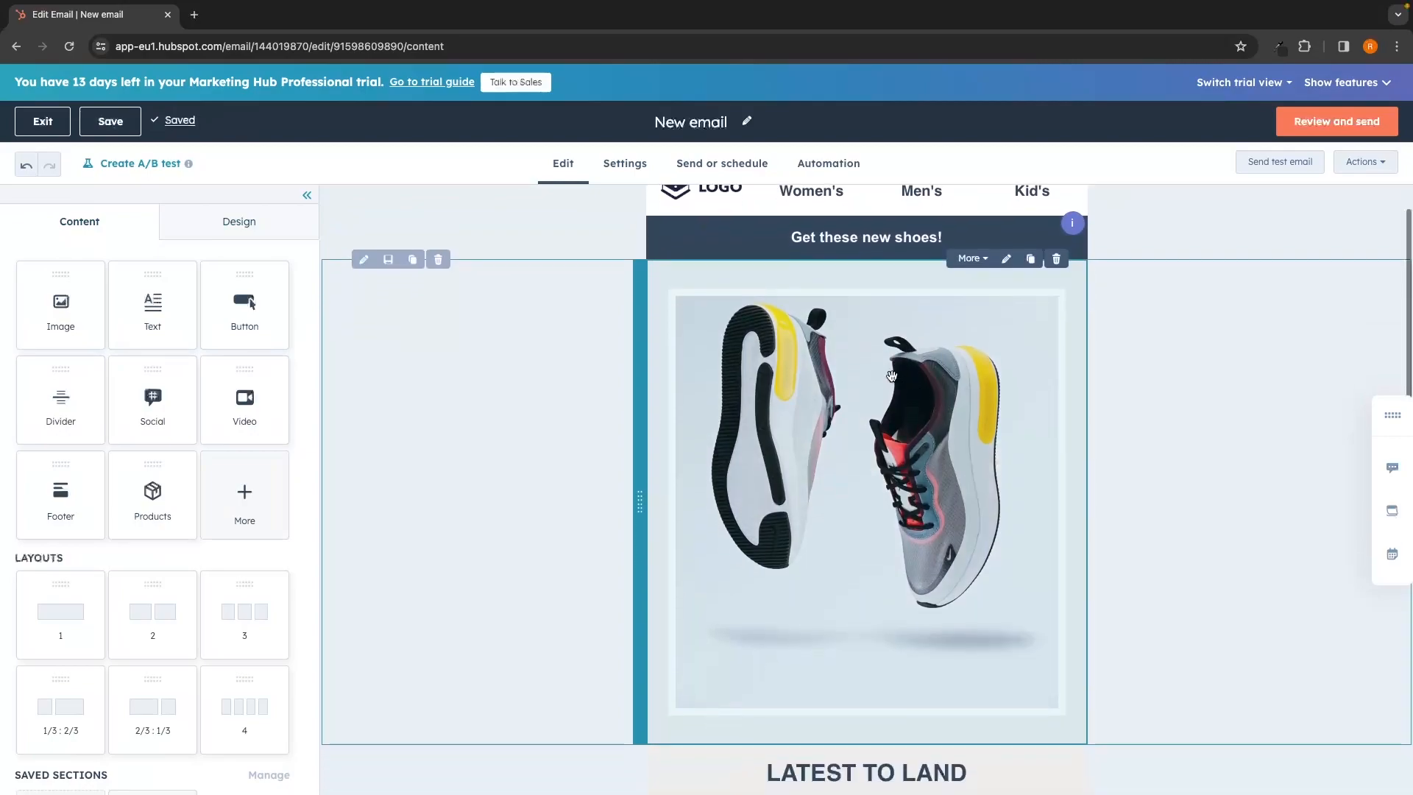
{"action": "left_click", "coordinate": [908, 381]}
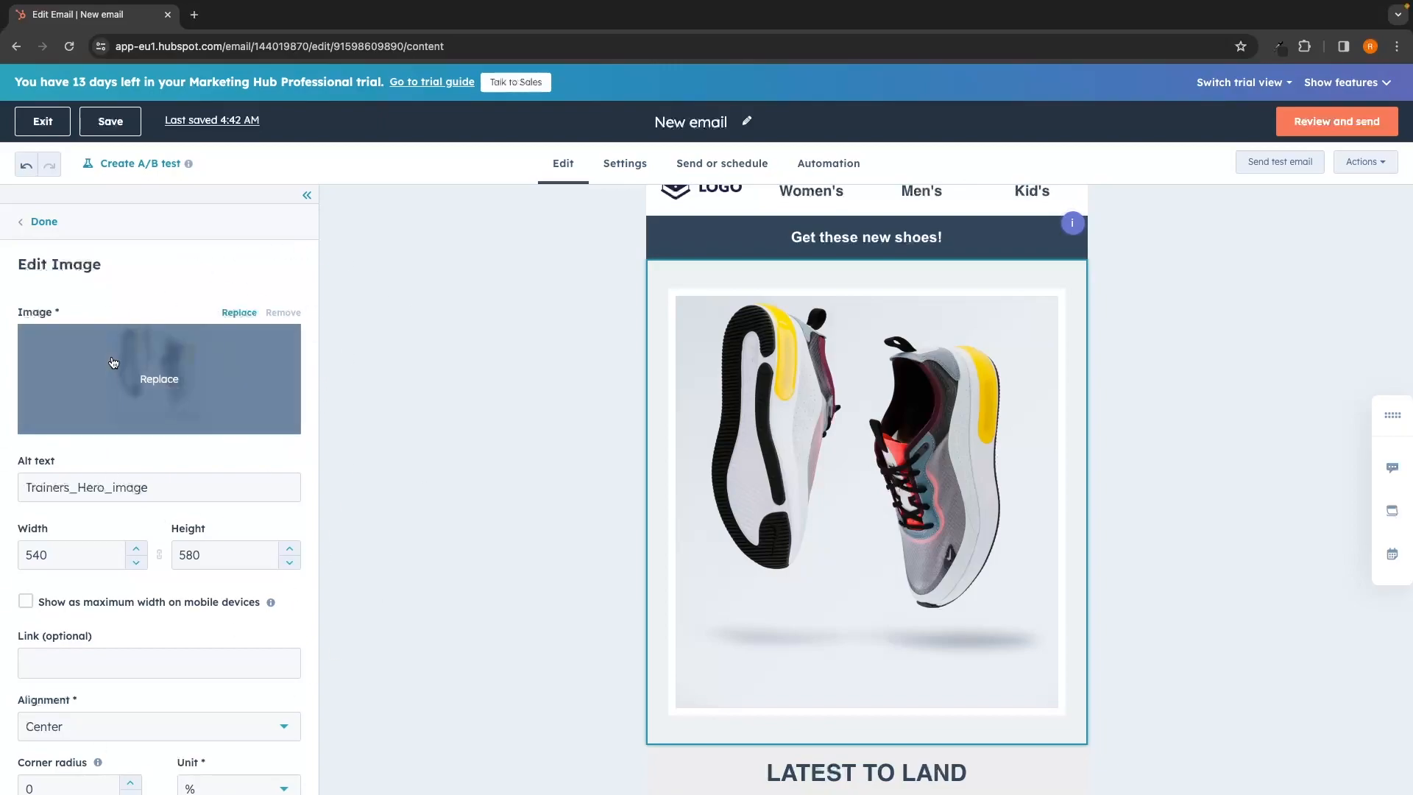
{"action": "scroll", "coordinate": [154, 369], "scroll_direction": "down", "scroll_amount": 1}
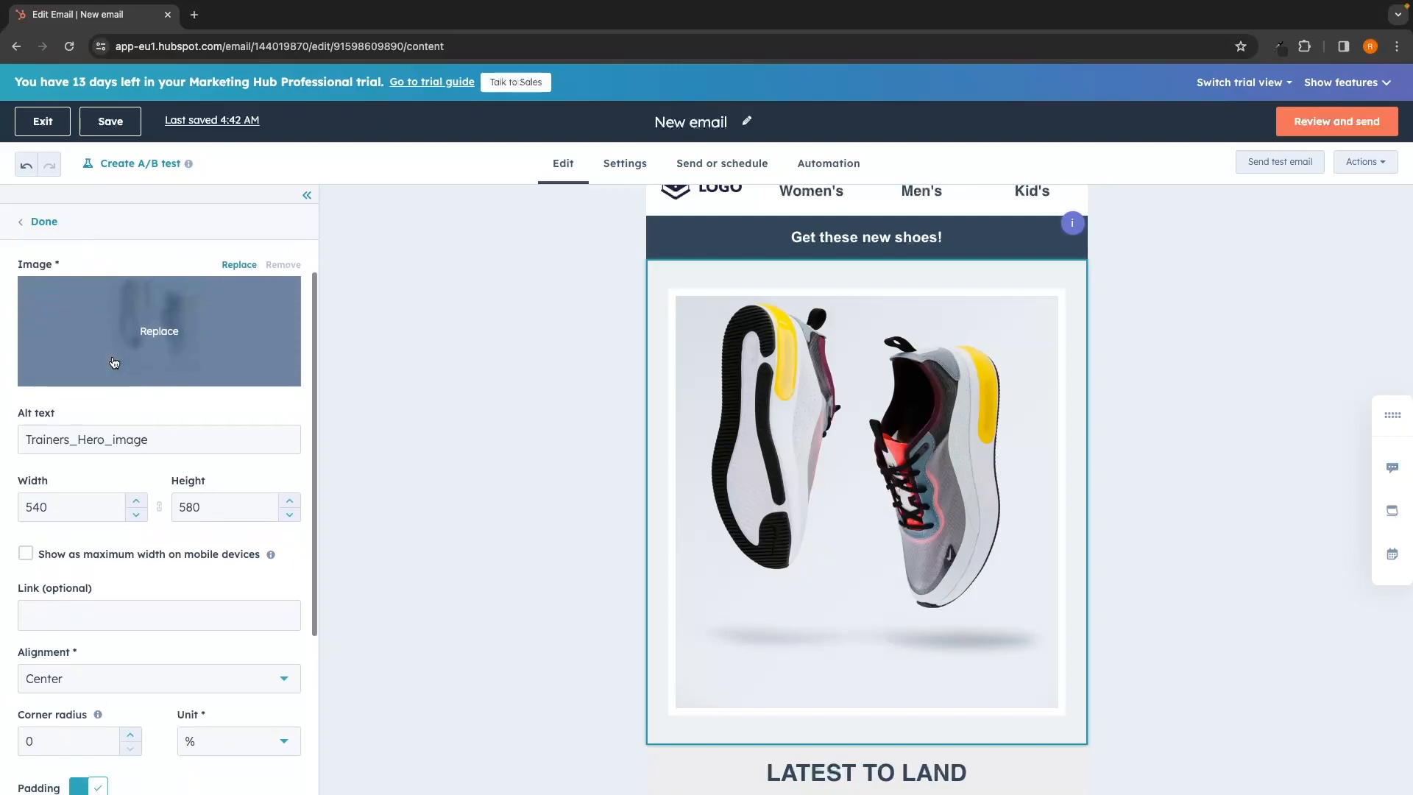
{"action": "left_click", "coordinate": [174, 331]}
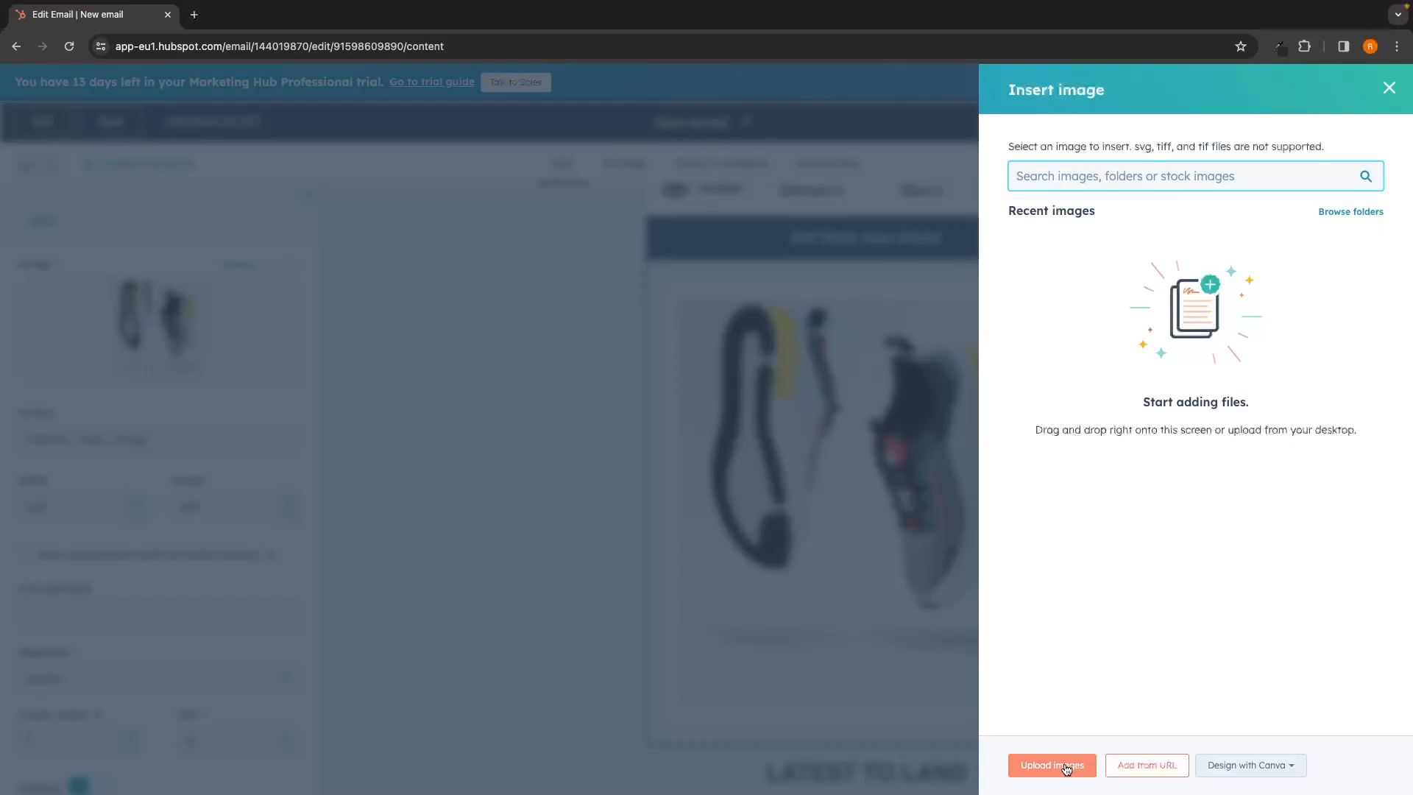
{"action": "left_click", "coordinate": [1065, 768]}
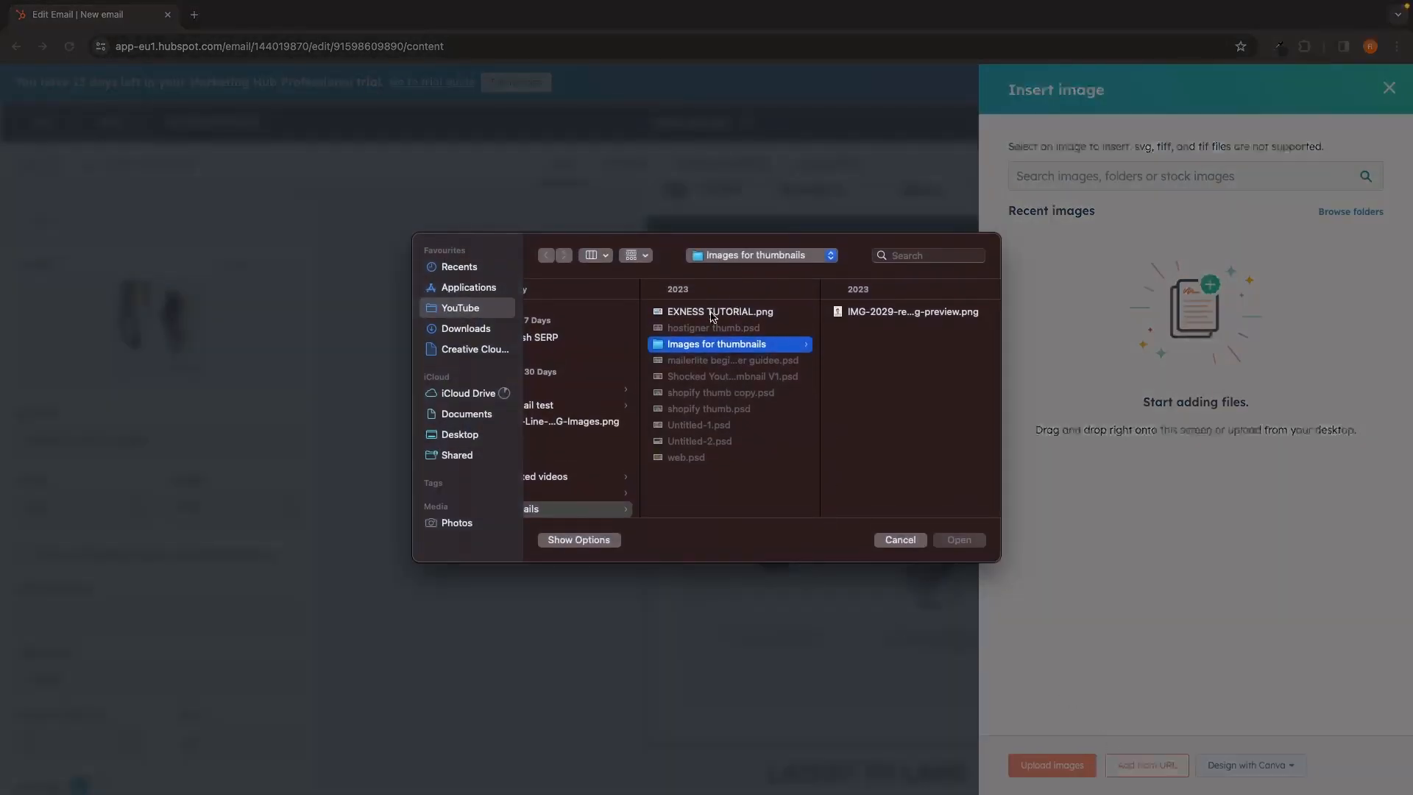
{"action": "left_click", "coordinate": [712, 315]}
{"action": "double_click", "coordinate": [720, 318]}
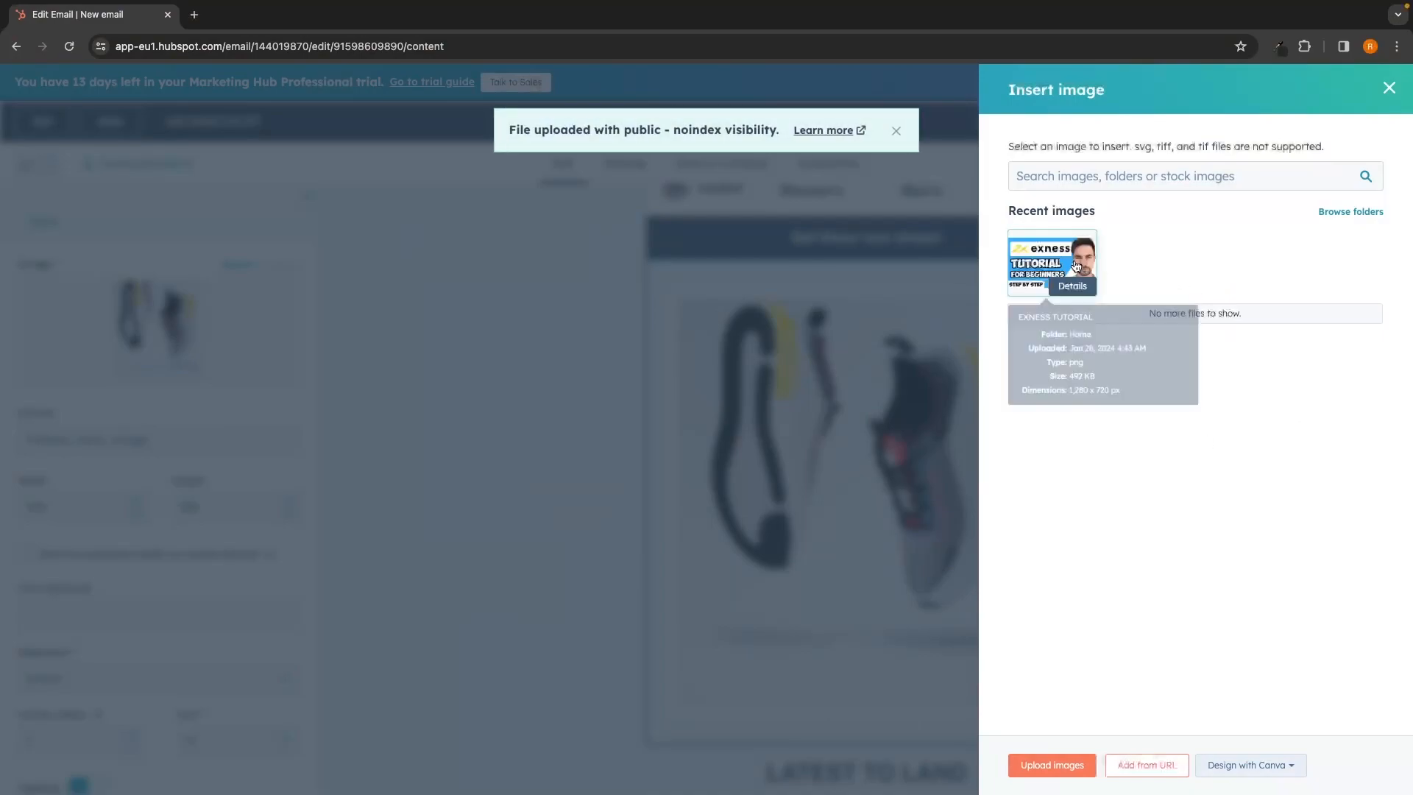
{"action": "left_click", "coordinate": [1068, 266]}
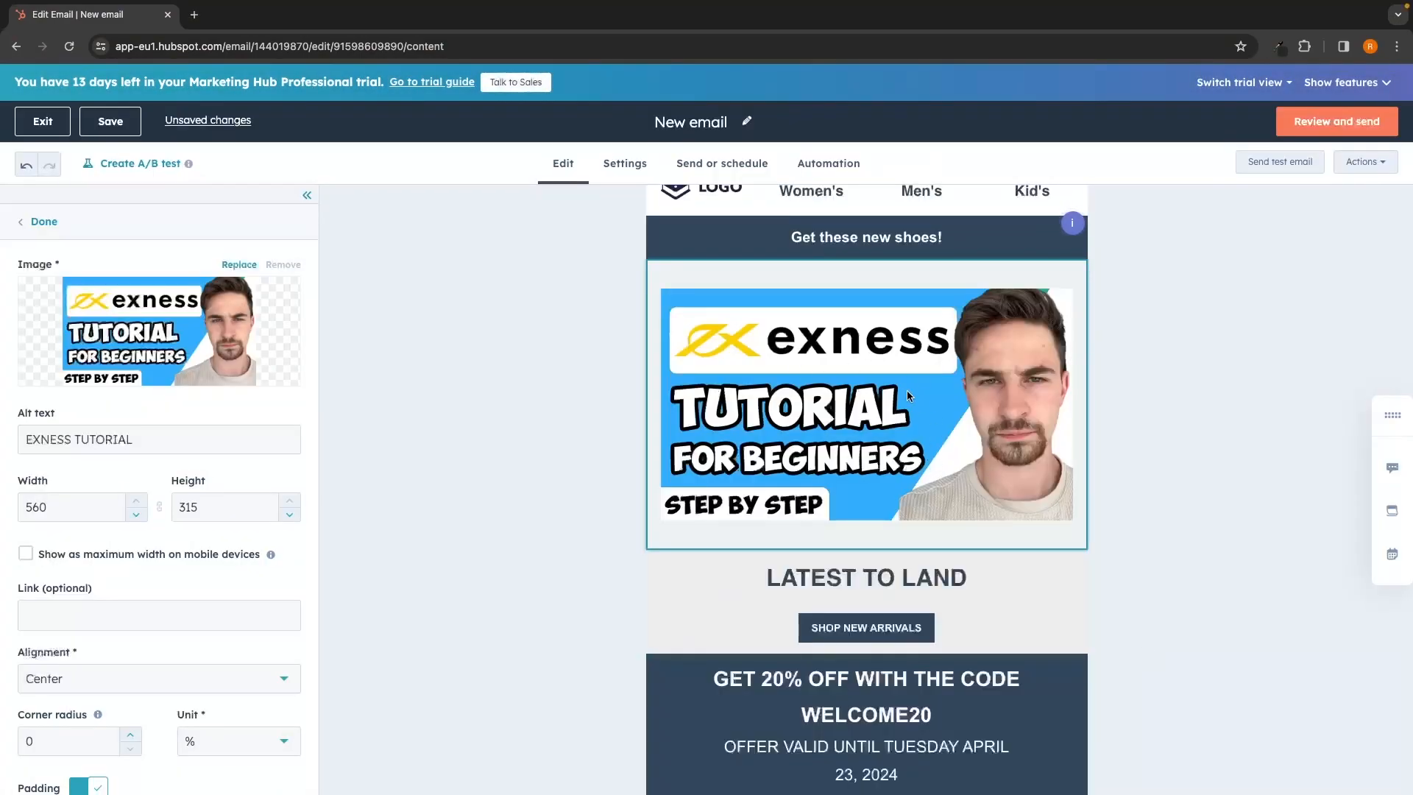
Step: Change the text of the Shop New Arrivals button under the Latest to Land heading to "Subscribe"
{"action": "scroll", "coordinate": [697, 539], "scroll_direction": "down", "scroll_amount": 3}
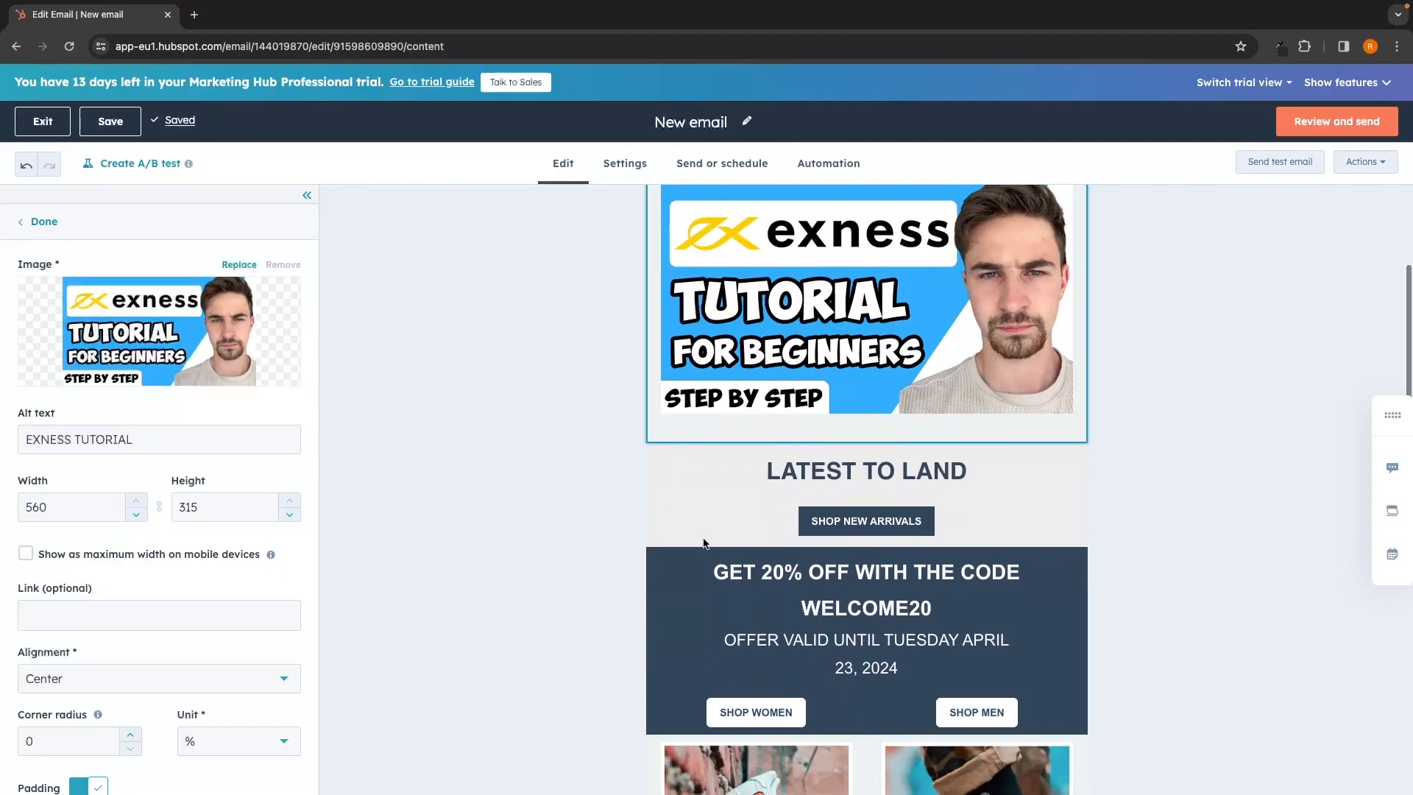
{"action": "left_click", "coordinate": [854, 523]}
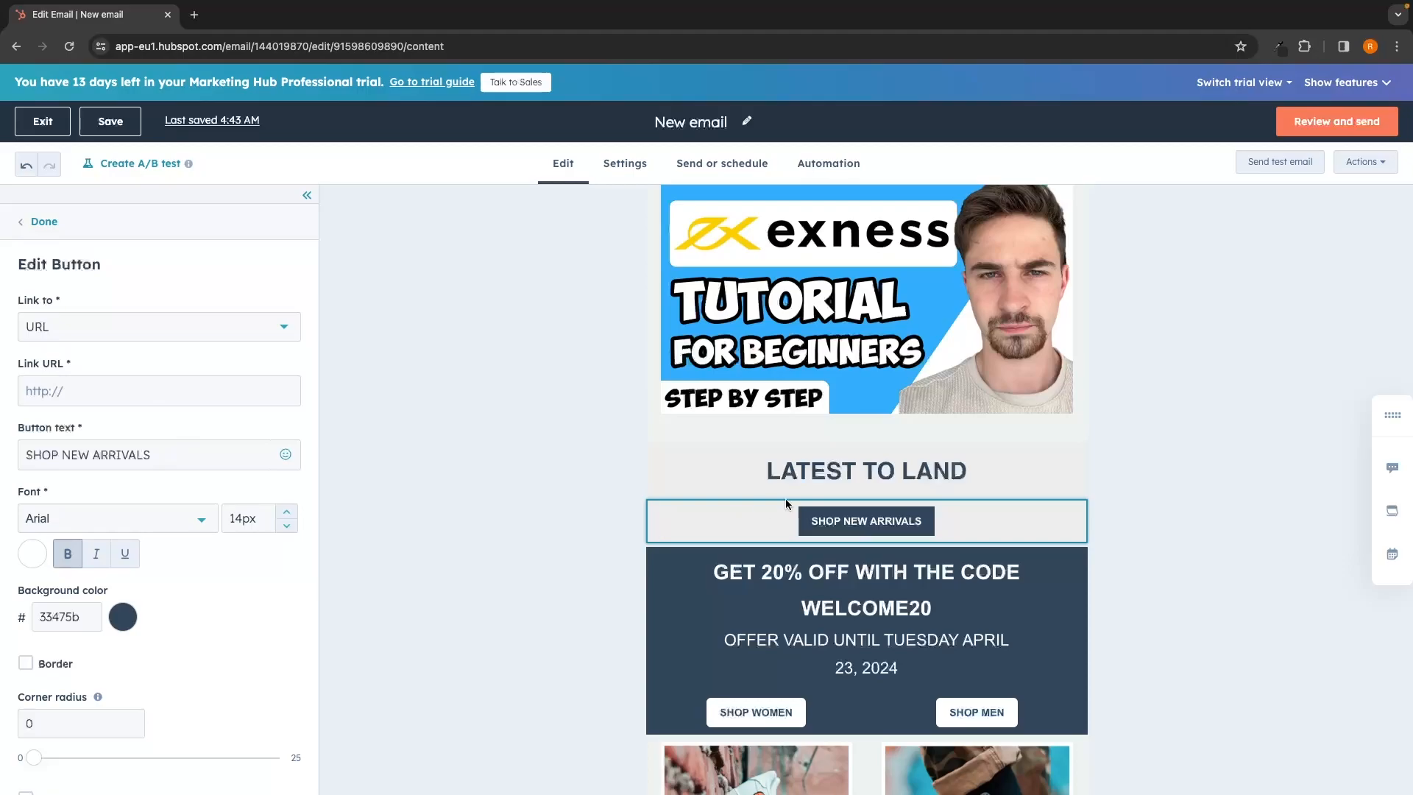
{"action": "left_click", "coordinate": [85, 398]}
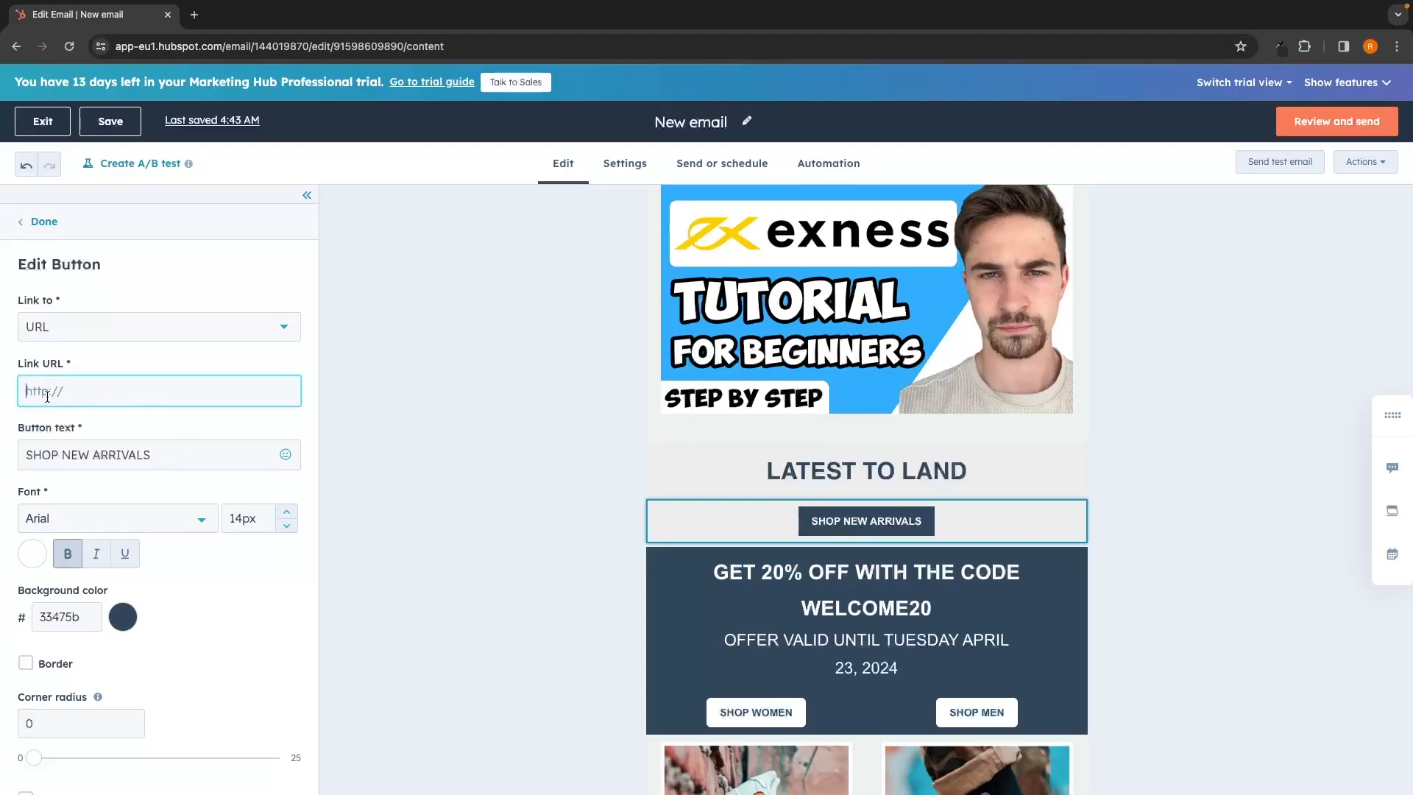
{"action": "scroll", "coordinate": [89, 383], "scroll_direction": "down", "scroll_amount": 1}
{"action": "left_click_drag", "start_coordinate": [191, 406], "coordinate": [0, 424]}
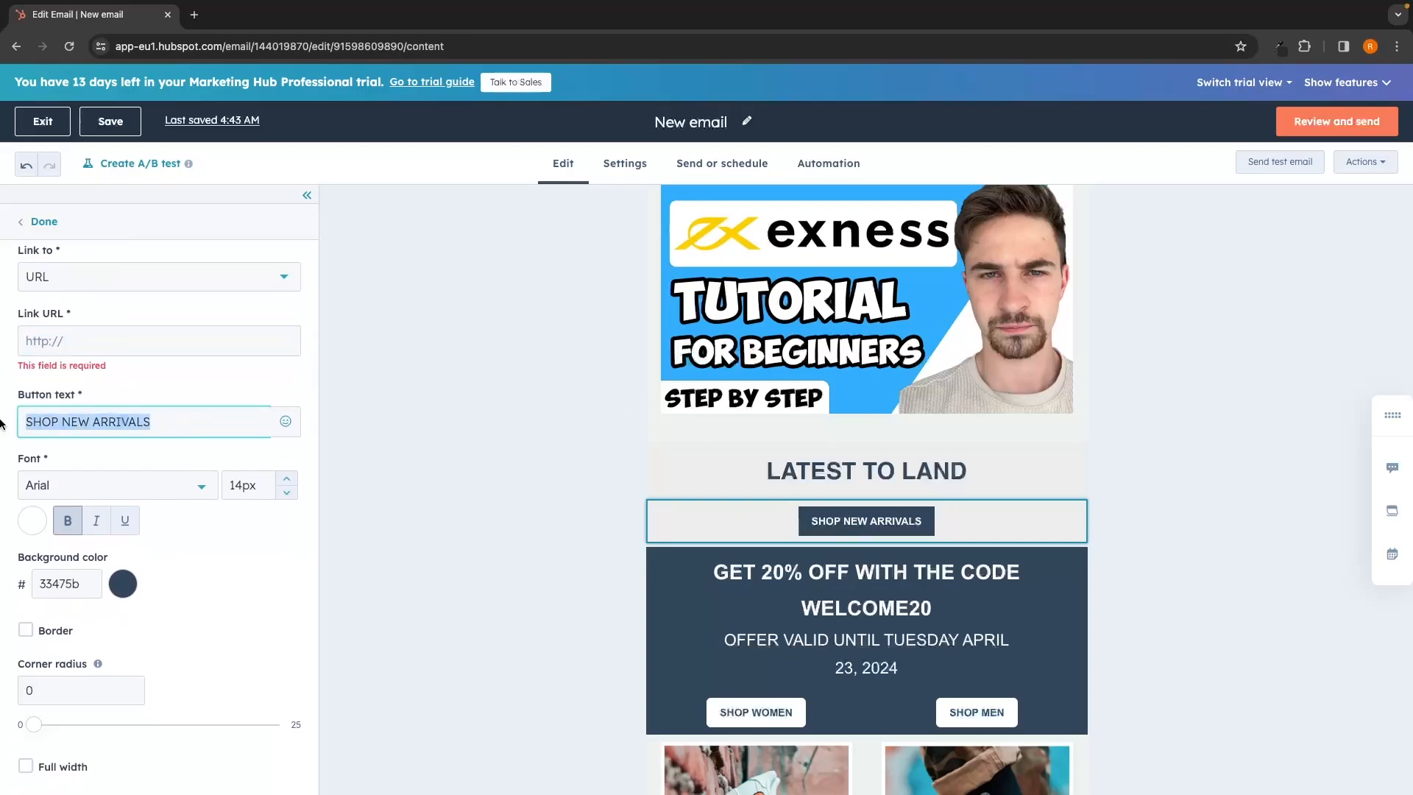
{"action": "type", "text": "Subscribe"}
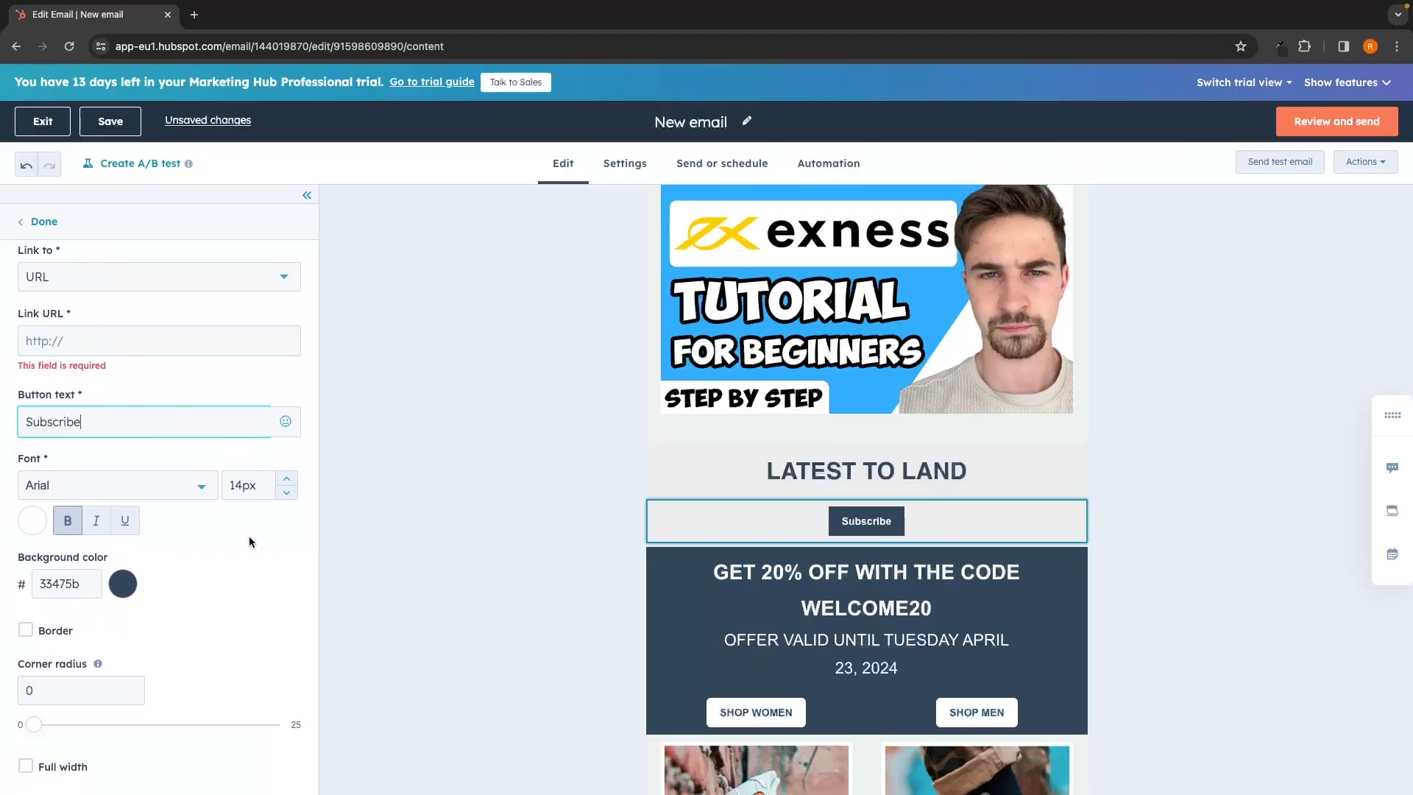
{"action": "scroll", "coordinate": [249, 536], "scroll_direction": "down", "scroll_amount": 1}
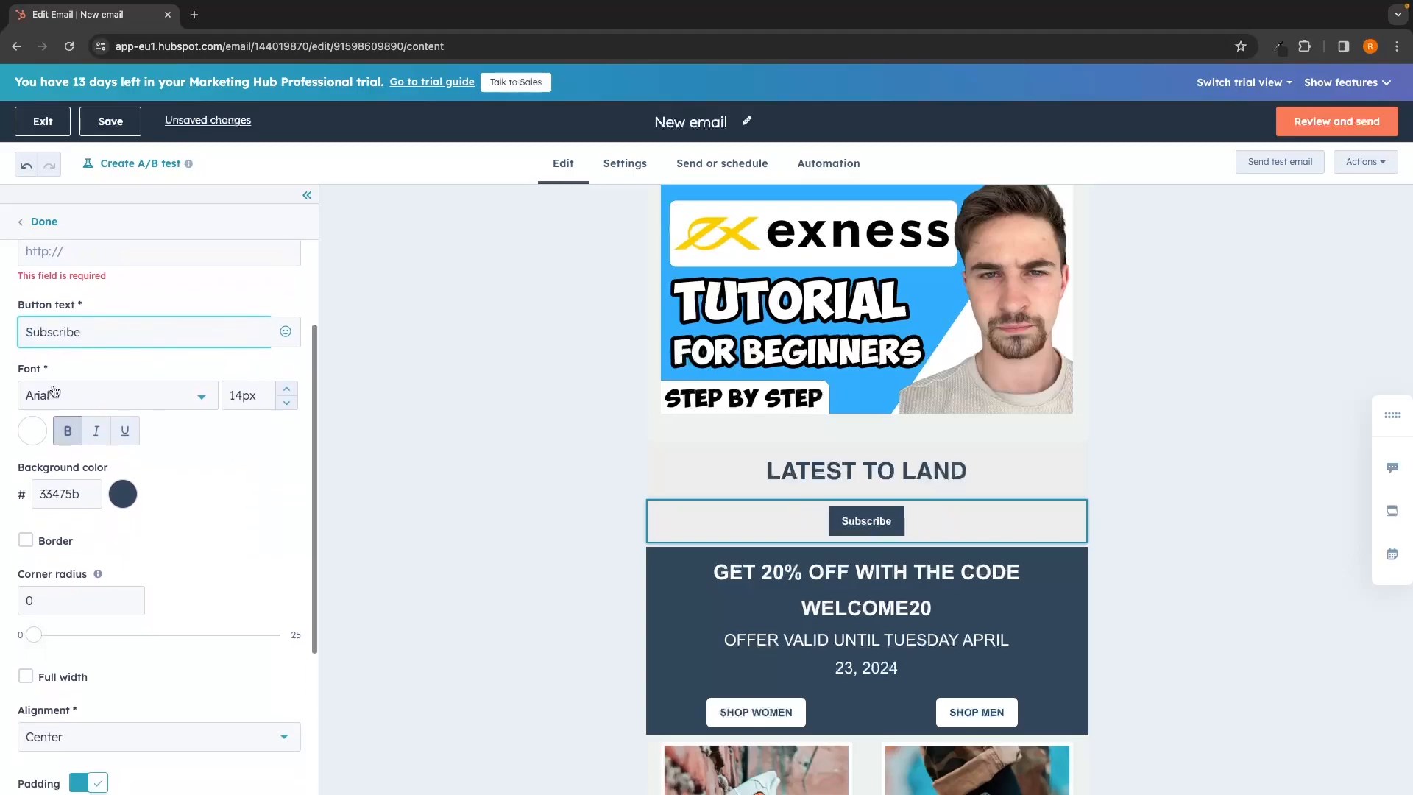
{"action": "scroll", "coordinate": [118, 589], "scroll_direction": "down", "scroll_amount": 3}
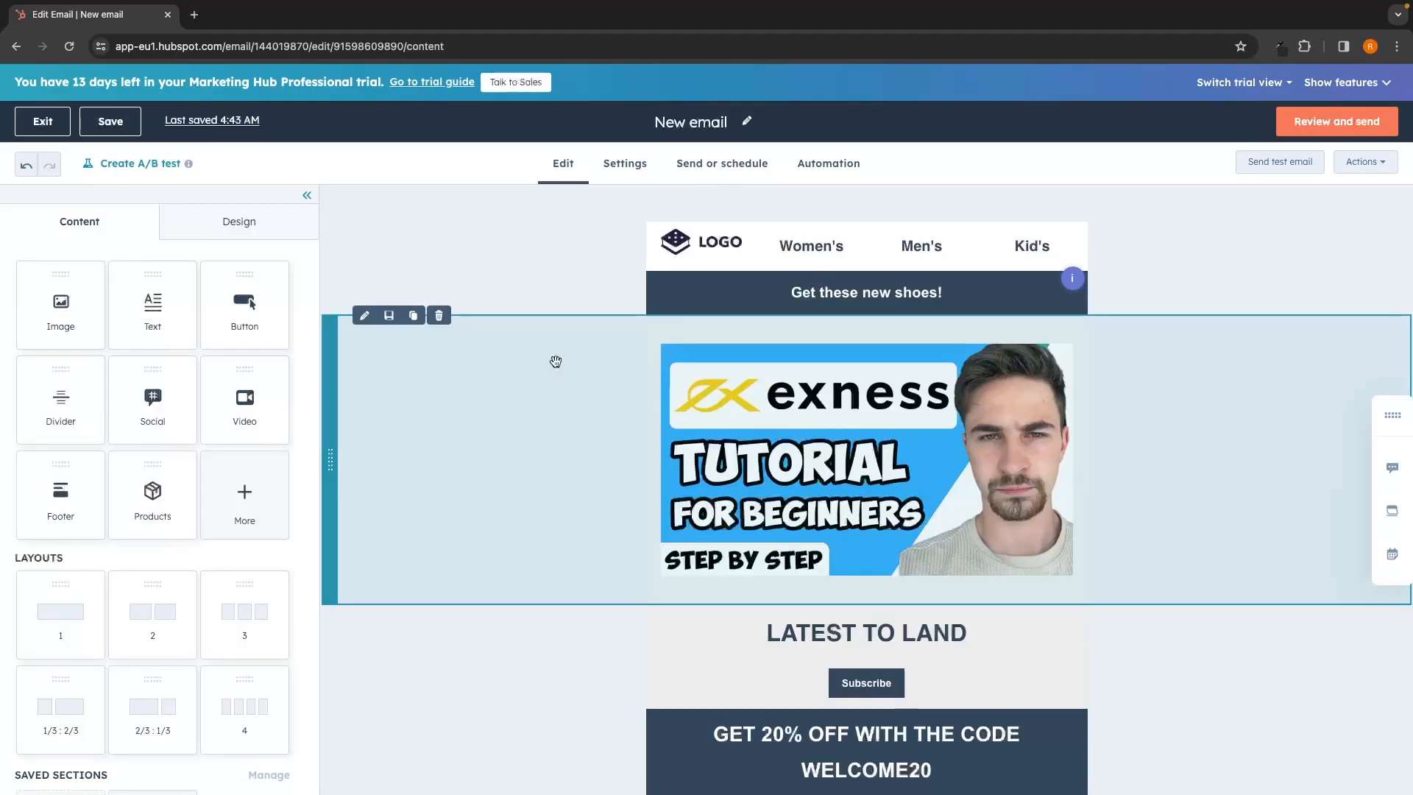
Step: Move the hero image down the email, between the 20% off offer text and the Shop Women and Shop Men buttons
{"action": "scroll", "coordinate": [391, 410], "scroll_direction": "down", "scroll_amount": 1}
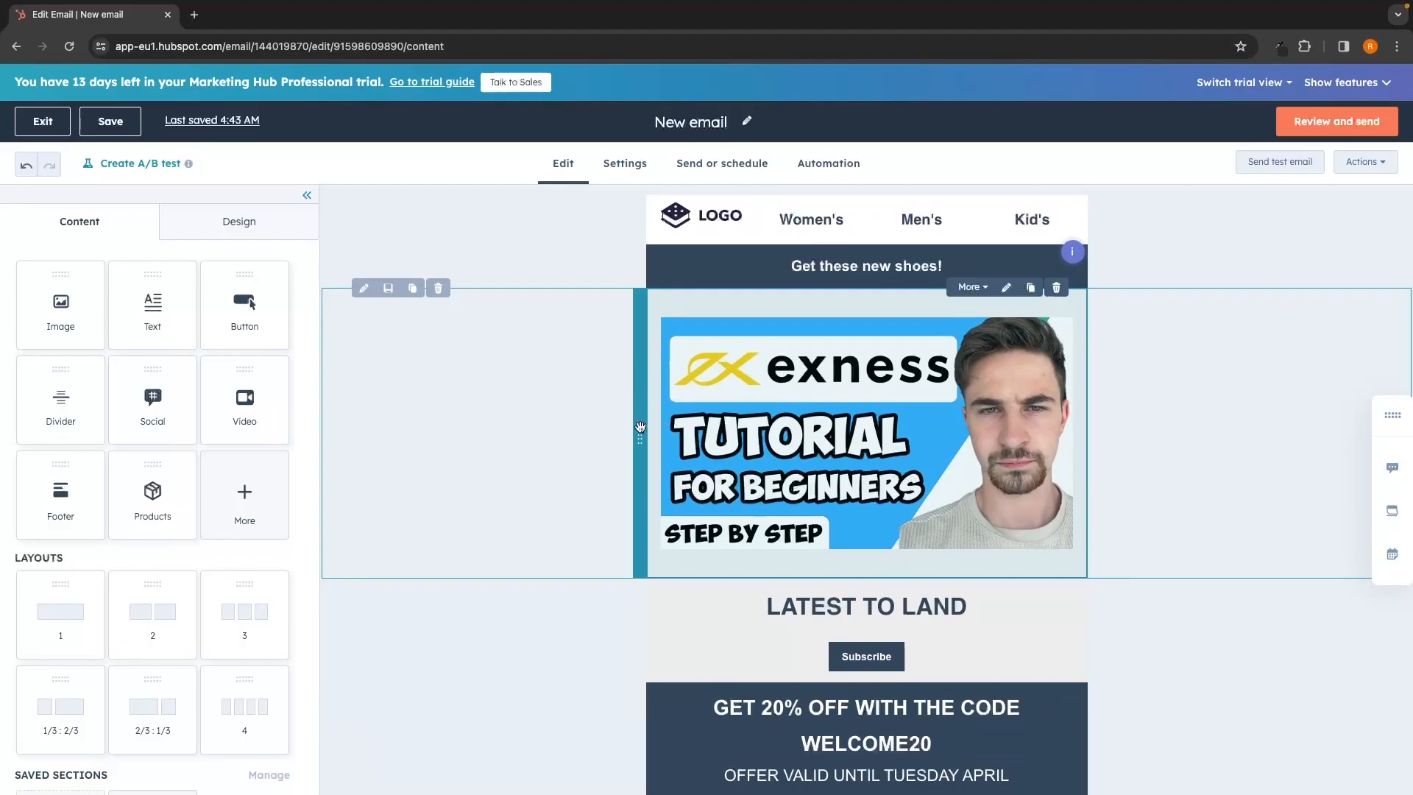
{"action": "left_click_drag", "start_coordinate": [641, 329], "coordinate": [633, 625]}
{"action": "scroll", "coordinate": [648, 405], "scroll_direction": "down", "scroll_amount": 2}
{"action": "left_click_drag", "start_coordinate": [644, 399], "coordinate": [641, 587]}
{"action": "scroll", "coordinate": [612, 498], "scroll_direction": "down", "scroll_amount": 1}
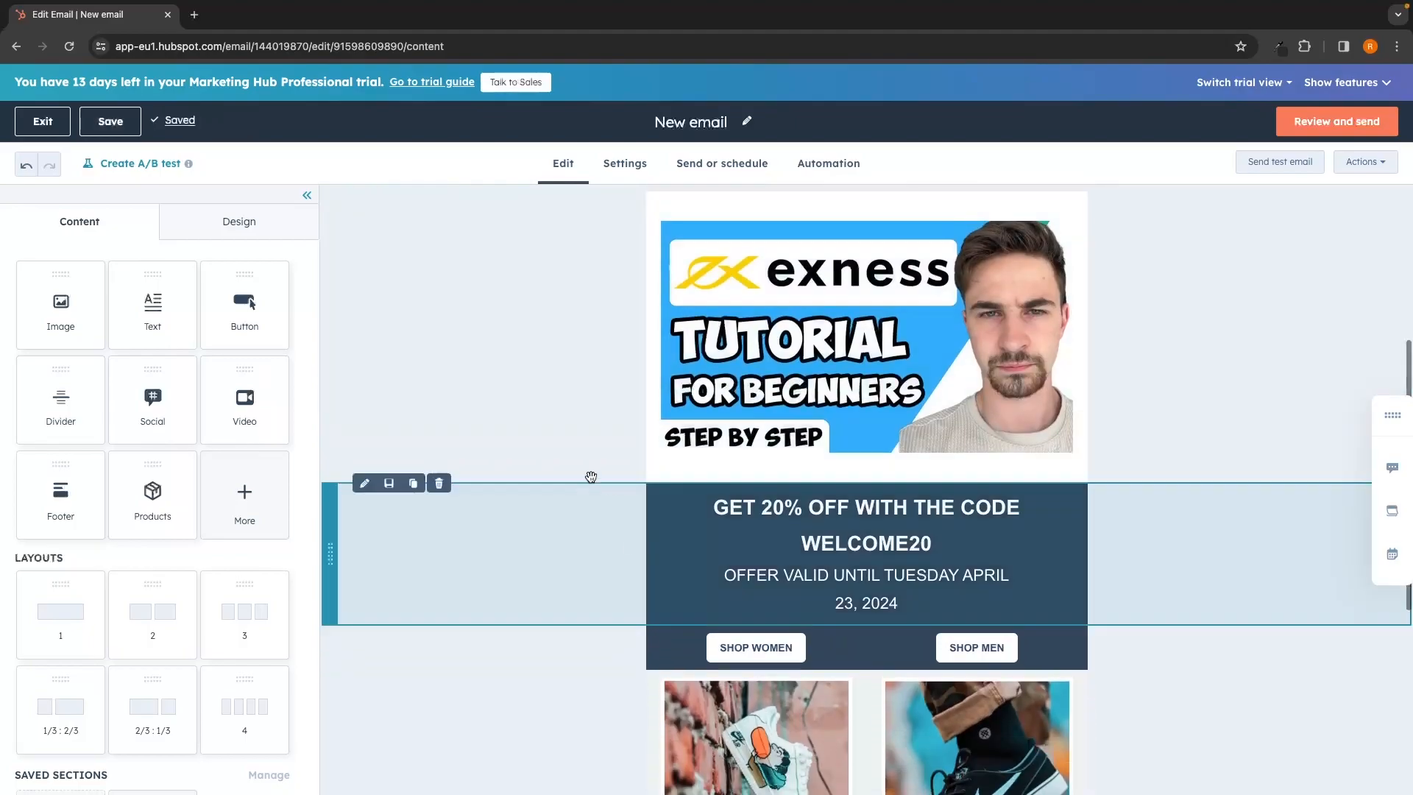
{"action": "left_click_drag", "start_coordinate": [639, 340], "coordinate": [678, 582]}
{"action": "scroll", "coordinate": [684, 574], "scroll_direction": "down", "scroll_amount": 2}
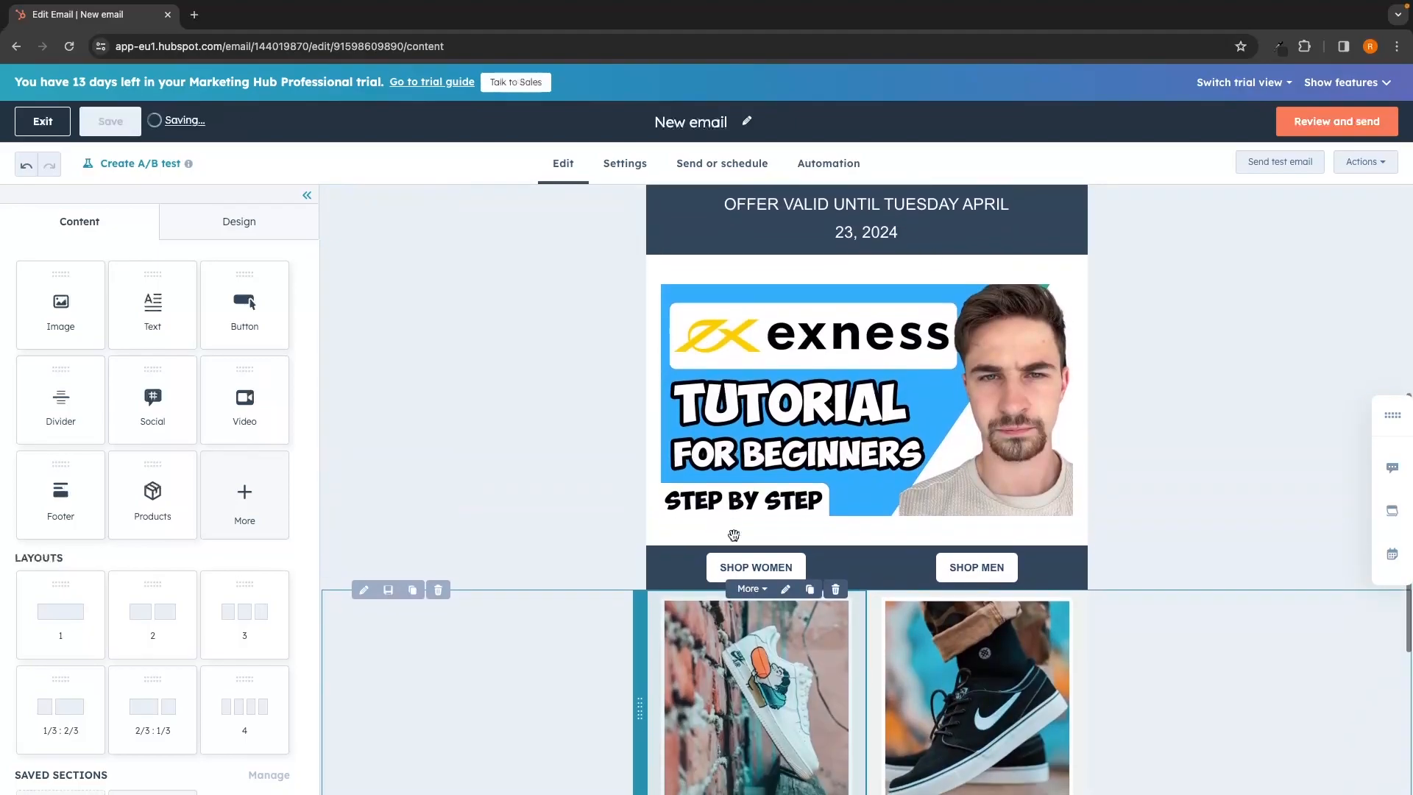
{"action": "scroll", "coordinate": [499, 445], "scroll_direction": "up", "scroll_amount": 2}
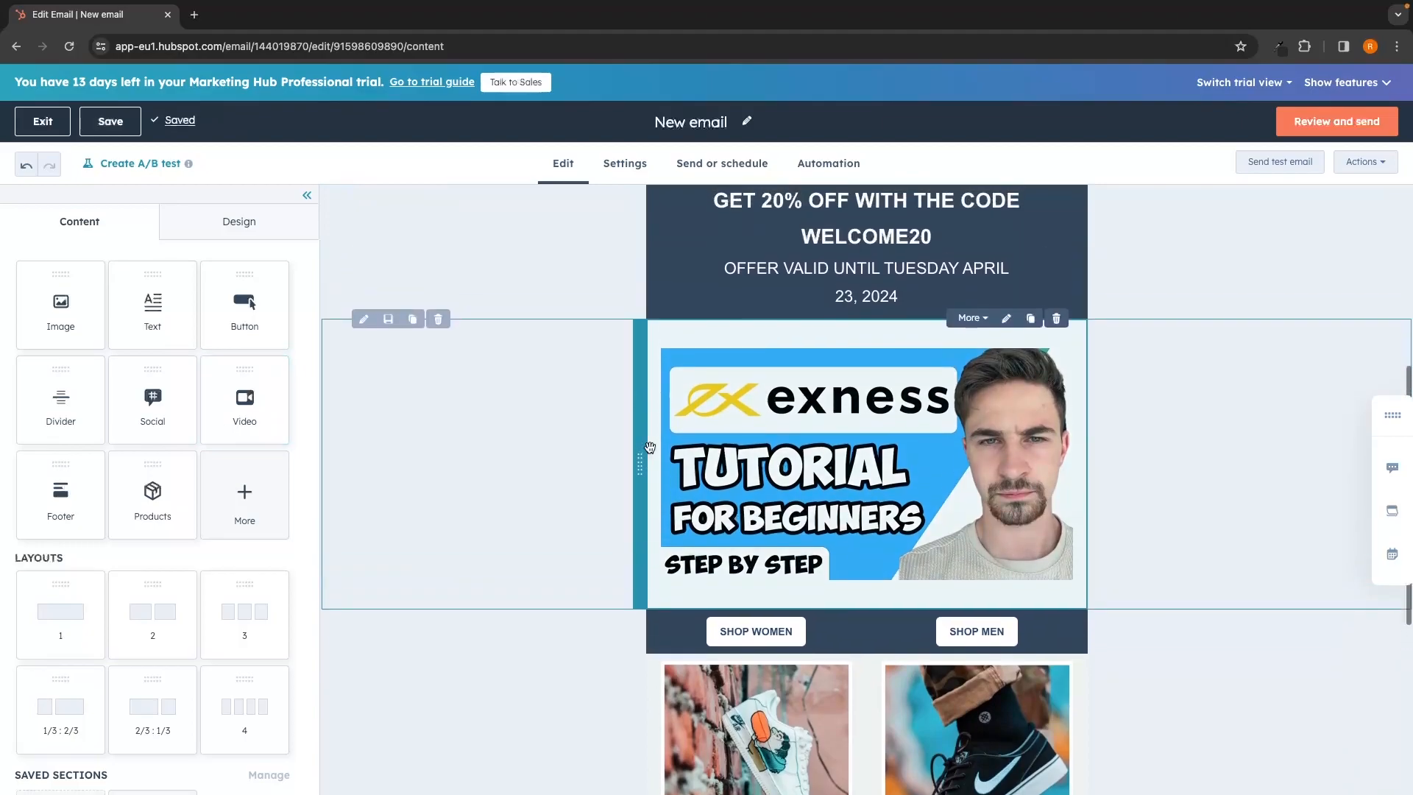
Step: Add a Social block between the offer text and the image, and check its Facebook link settings
{"action": "left_click_drag", "start_coordinate": [179, 404], "coordinate": [811, 385]}
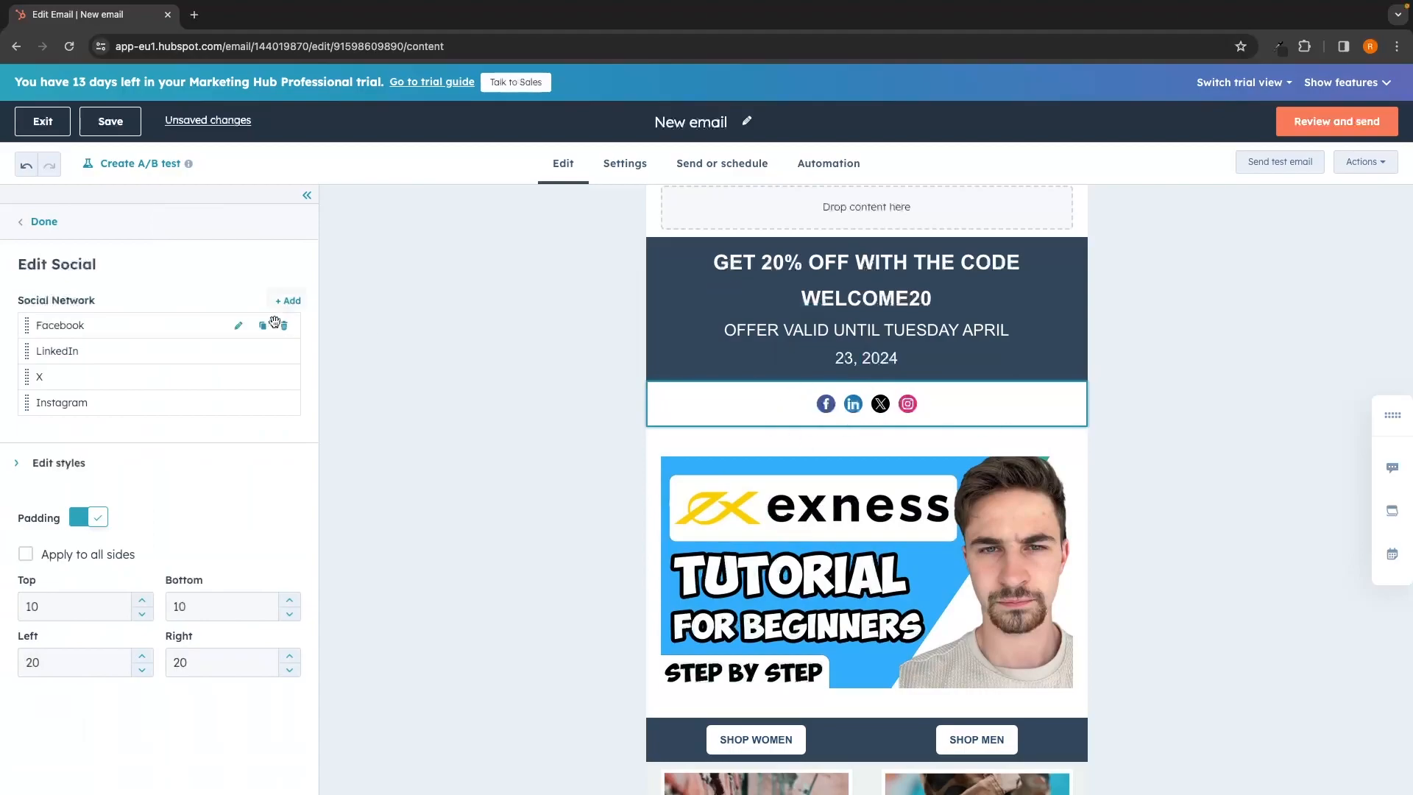
{"action": "left_click", "coordinate": [233, 326]}
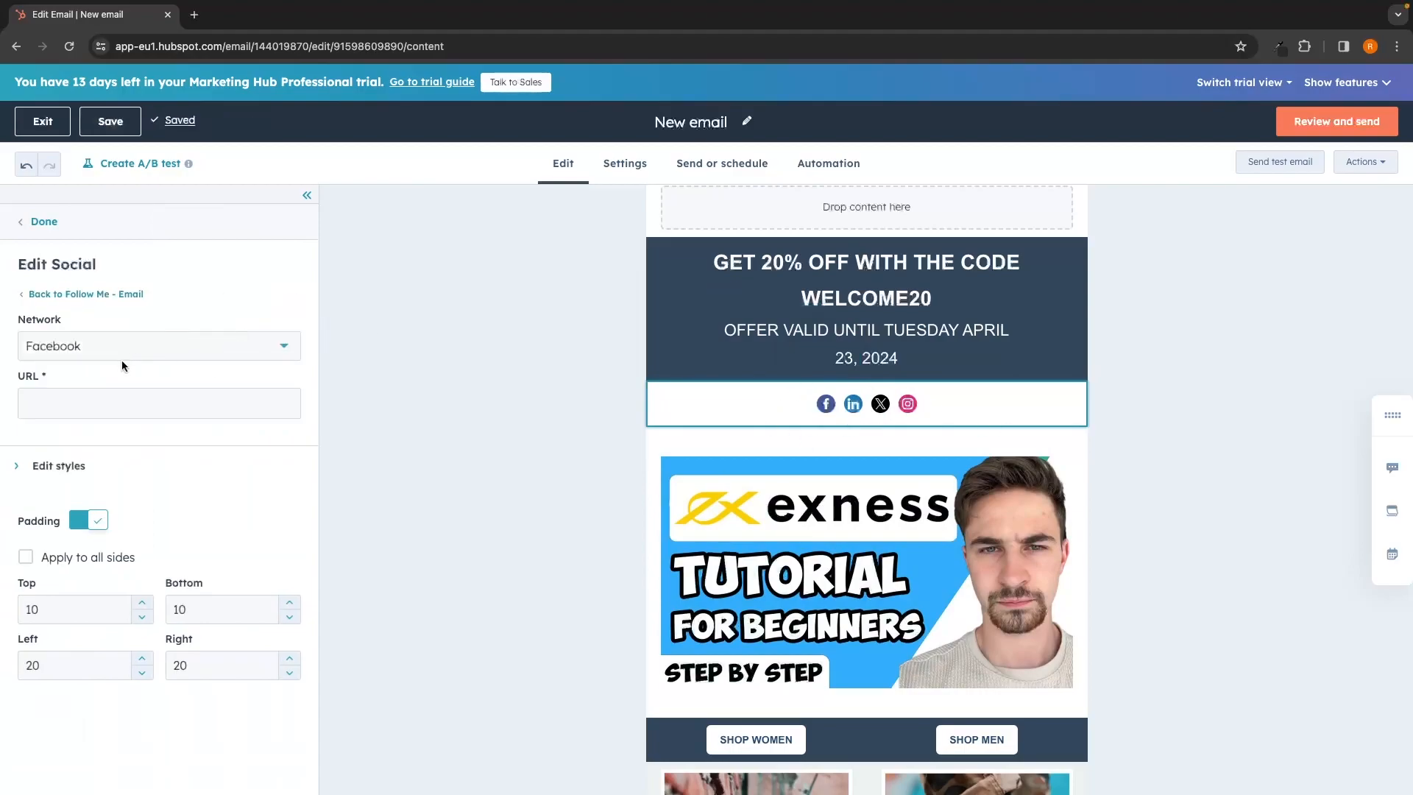
{"action": "left_click", "coordinate": [31, 234]}
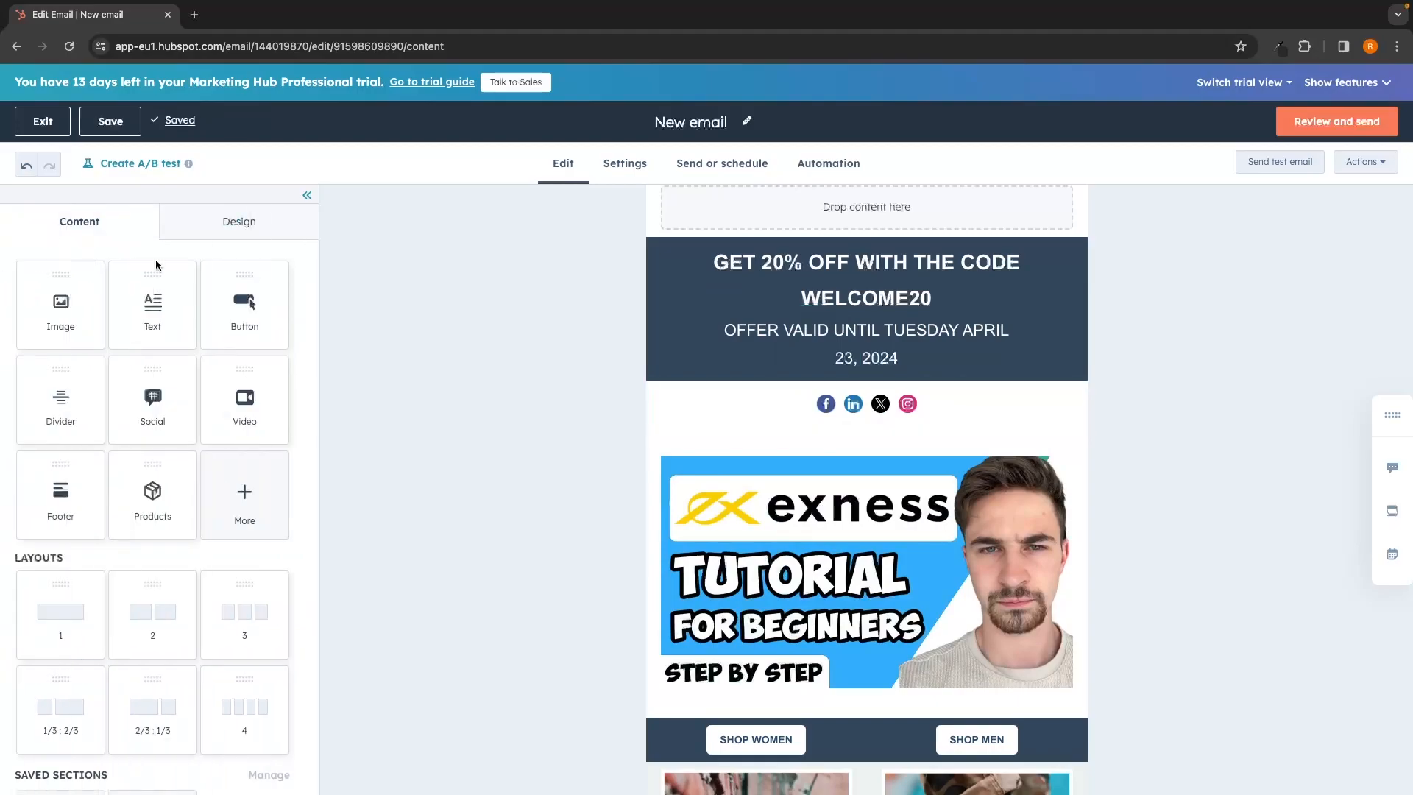
Step: Open the email's design settings and review the rearranged layout from the header down to the image
{"action": "left_click", "coordinate": [239, 222]}
{"action": "scroll", "coordinate": [1046, 383], "scroll_direction": "up", "scroll_amount": 2}
{"action": "scroll", "coordinate": [1046, 384], "scroll_direction": "down", "scroll_amount": 3}
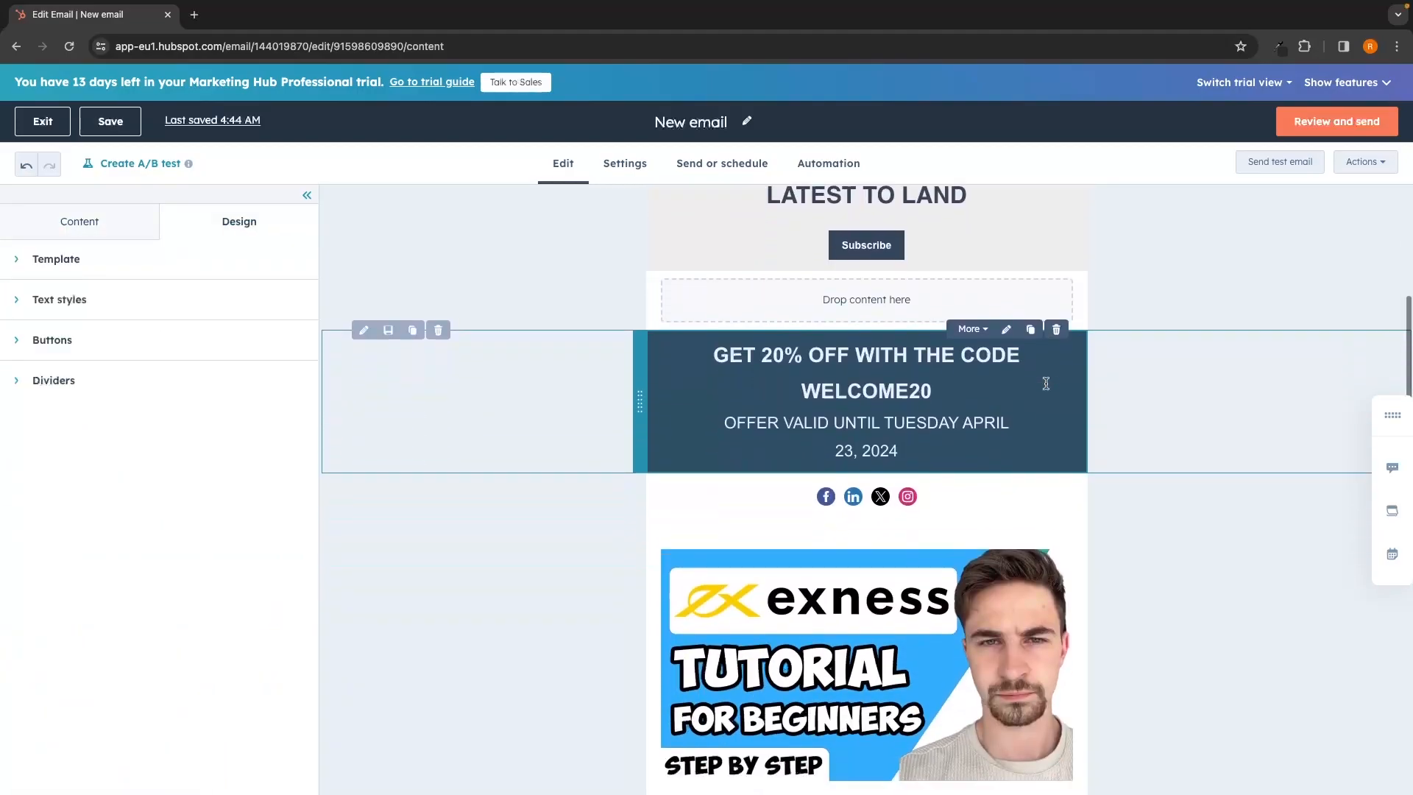
{"action": "scroll", "coordinate": [1046, 383], "scroll_direction": "up", "scroll_amount": 5}
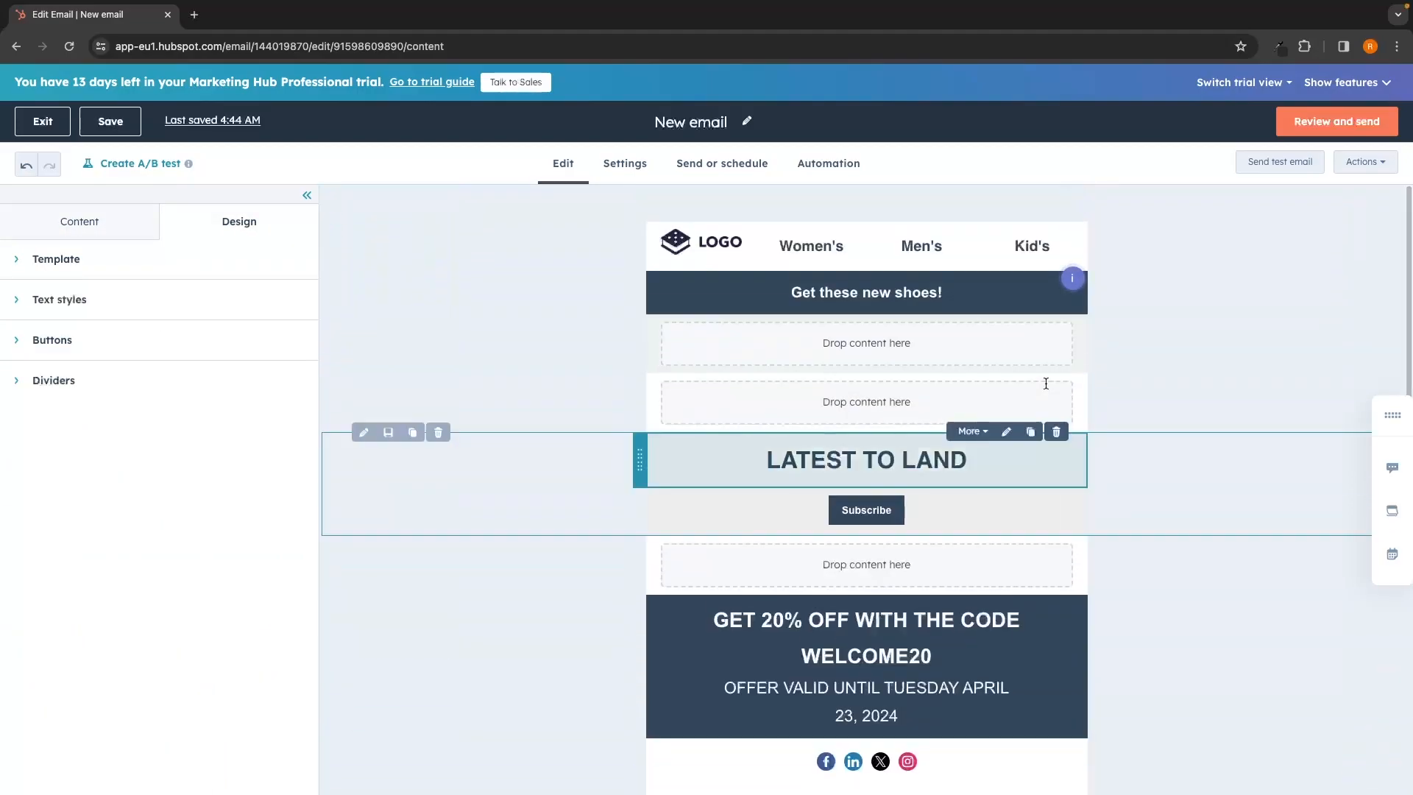
{"action": "scroll", "coordinate": [1046, 384], "scroll_direction": "down", "scroll_amount": 4}
{"action": "scroll", "coordinate": [1046, 384], "scroll_direction": "down", "scroll_amount": 4}
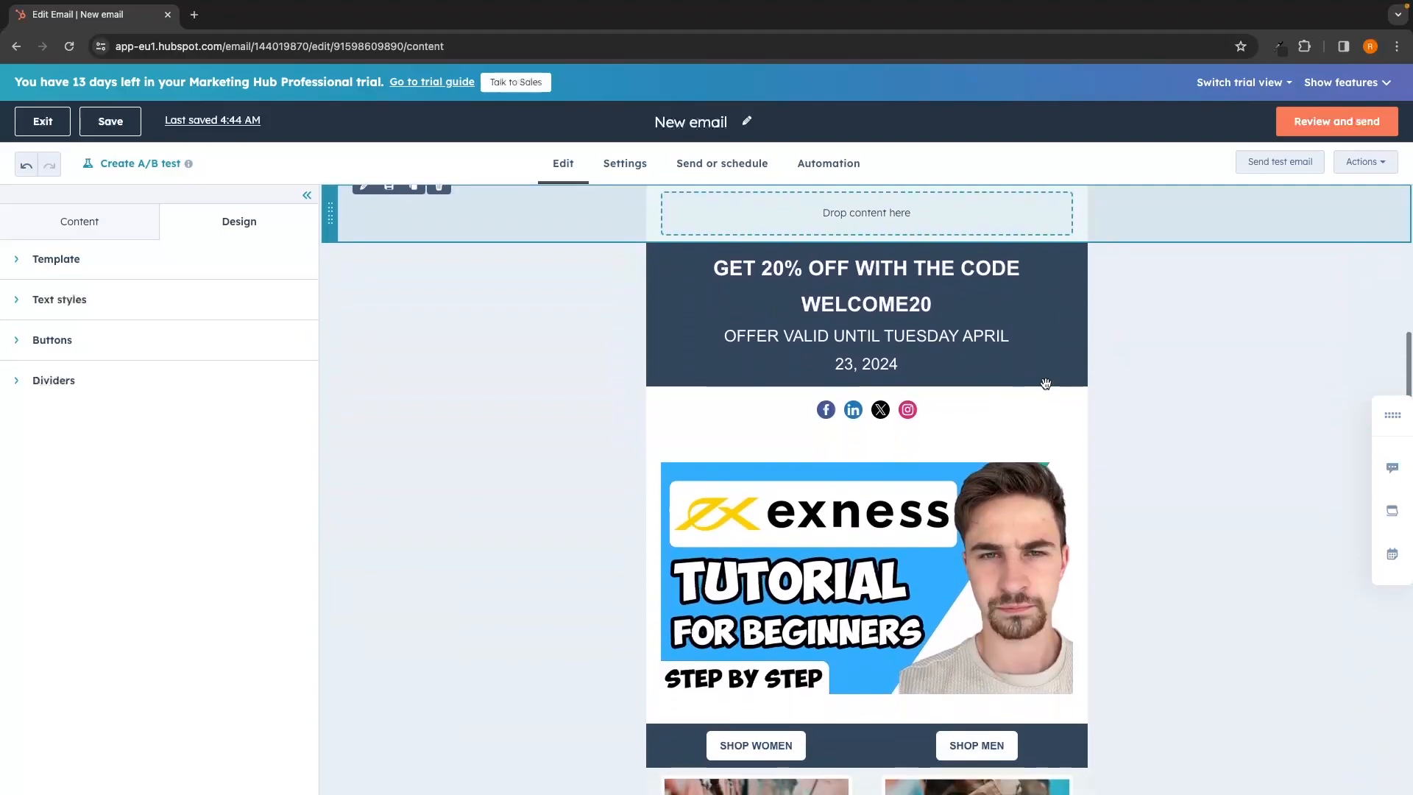
Step: Review the required fields and warnings that must be resolved before the email can be sent, and close the review
{"action": "scroll", "coordinate": [1046, 383], "scroll_direction": "up", "scroll_amount": 2}
{"action": "scroll", "coordinate": [1046, 383], "scroll_direction": "up", "scroll_amount": 2}
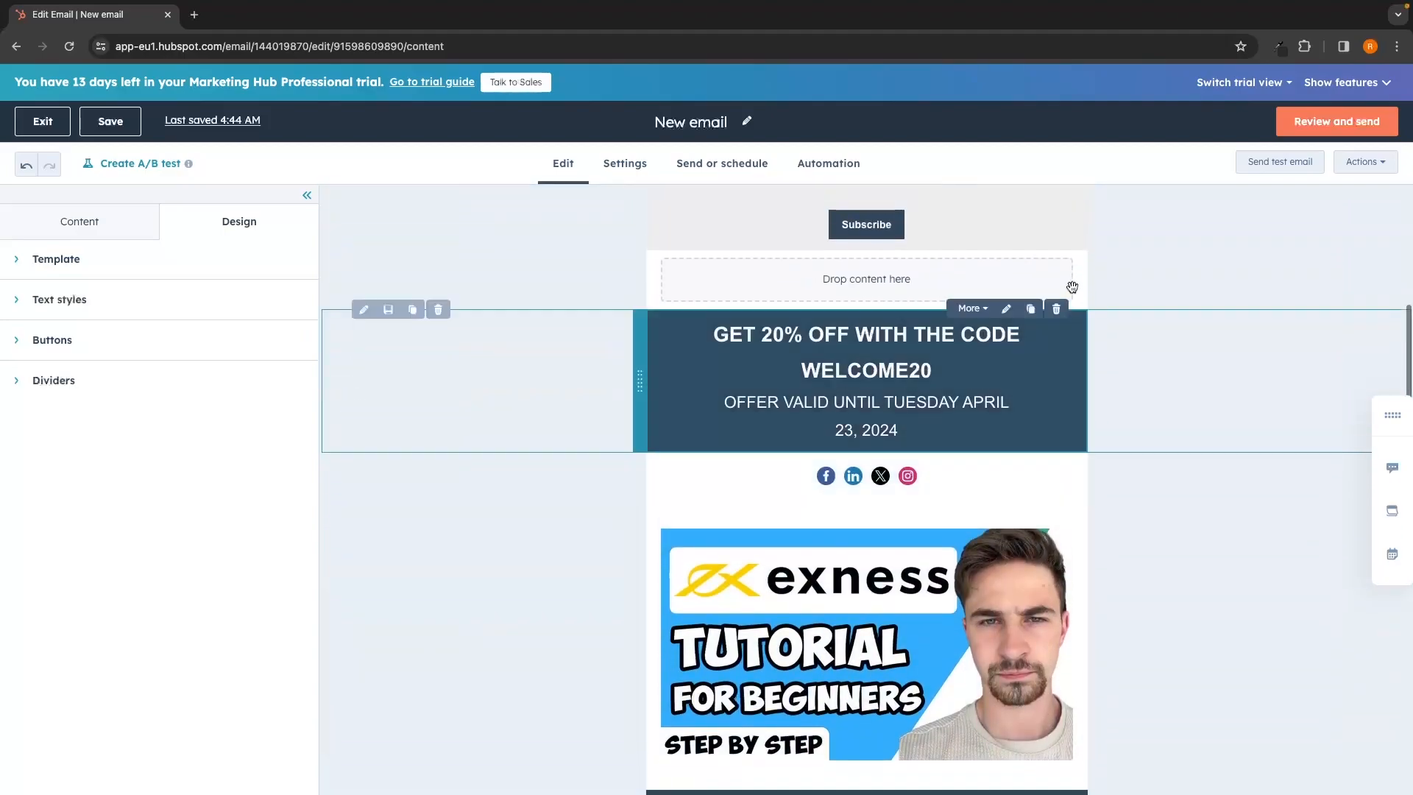
{"action": "mouse_move", "coordinate": [1334, 138]}
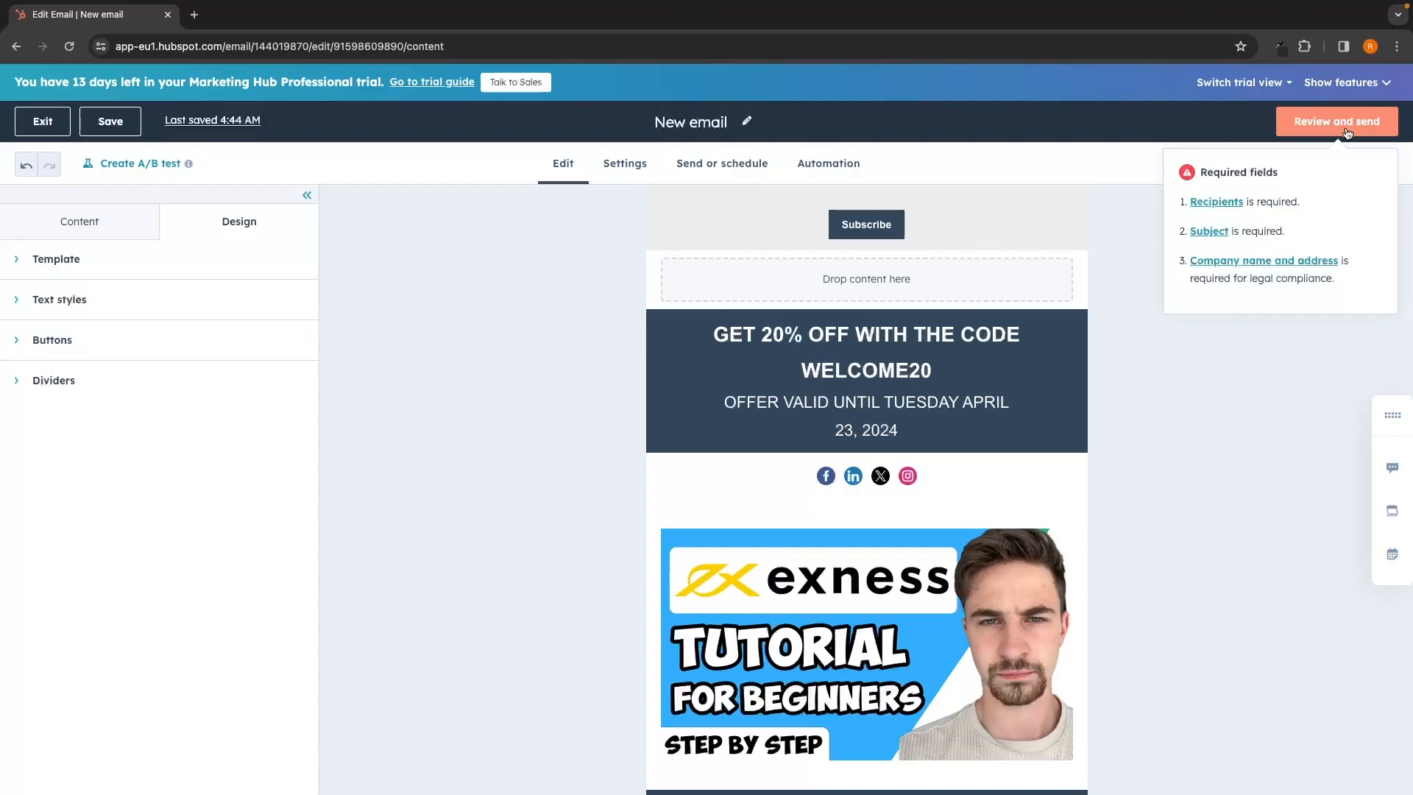
{"action": "left_click", "coordinate": [1348, 127]}
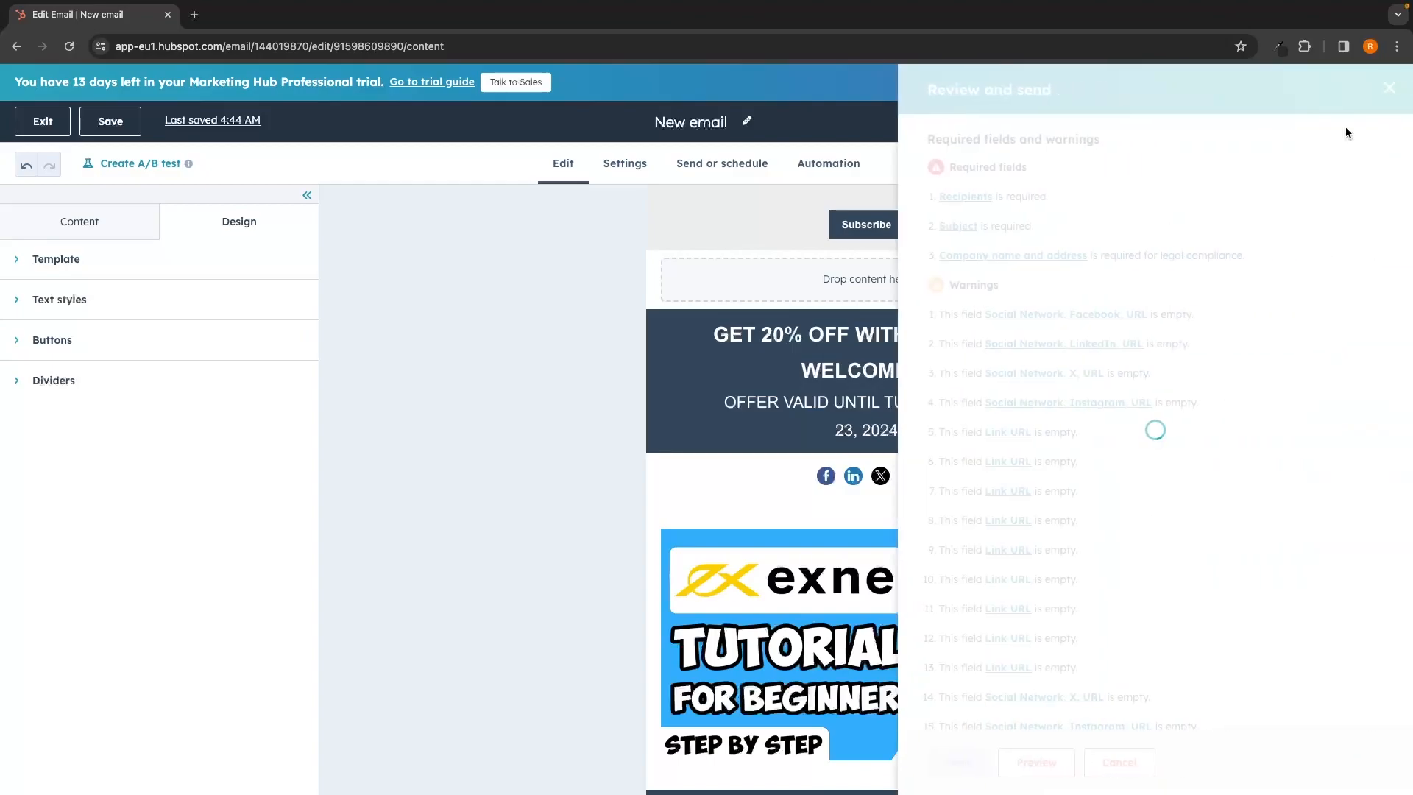
{"action": "scroll", "coordinate": [1077, 225], "scroll_direction": "down", "scroll_amount": 3}
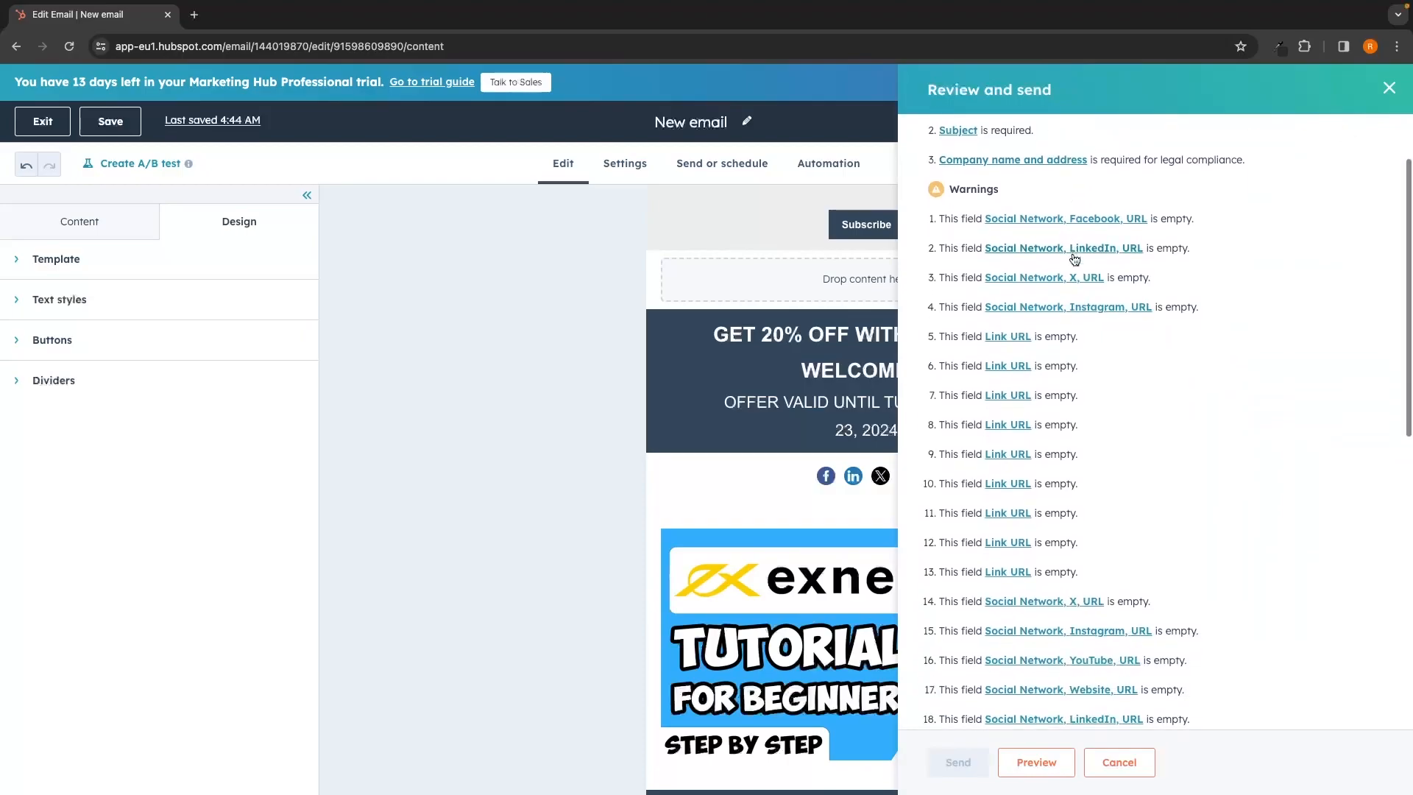
{"action": "scroll", "coordinate": [1074, 258], "scroll_direction": "up", "scroll_amount": 3}
{"action": "left_click", "coordinate": [1389, 88]}
Step: In the email settings, add a new from name using the sender's first name
{"action": "left_click", "coordinate": [632, 176]}
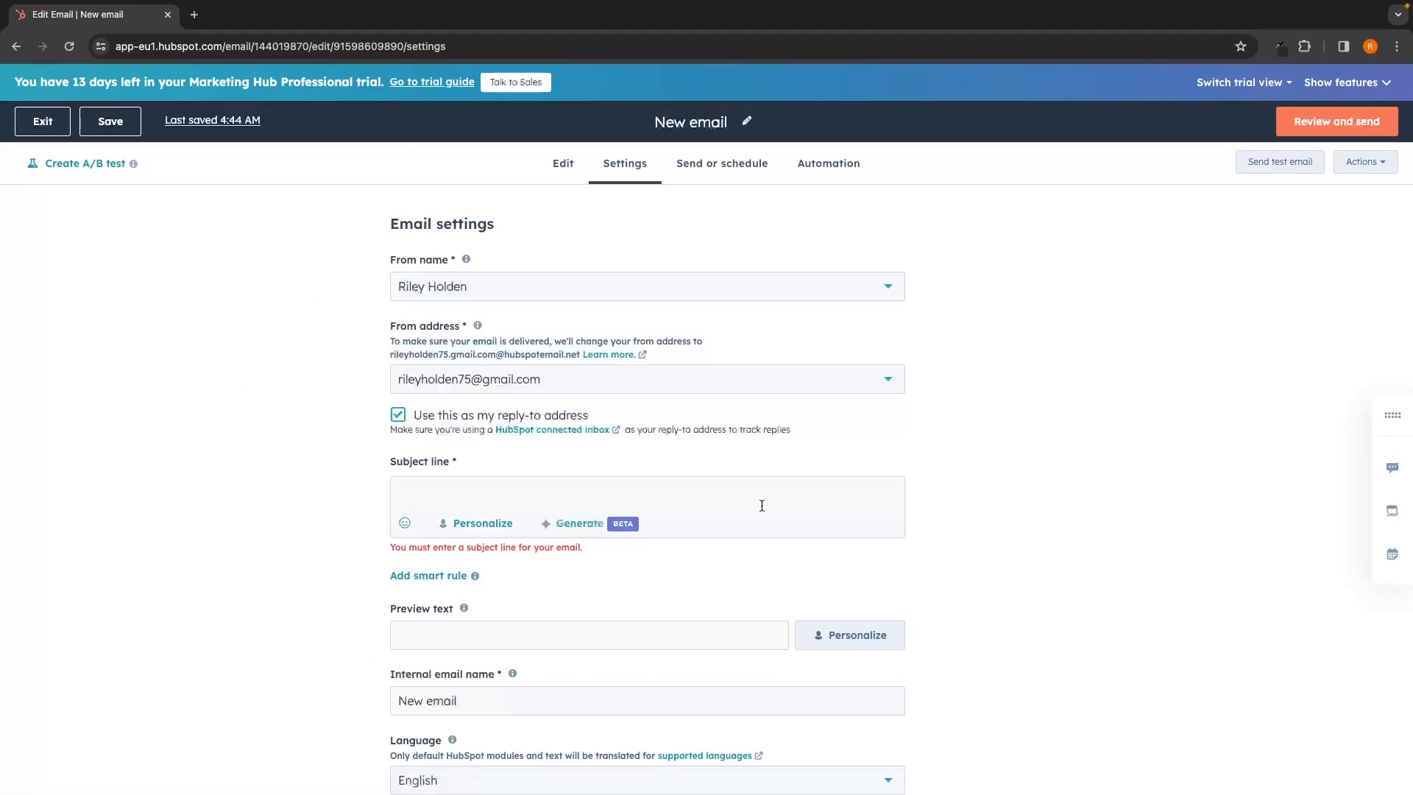
{"action": "left_click", "coordinate": [474, 296]}
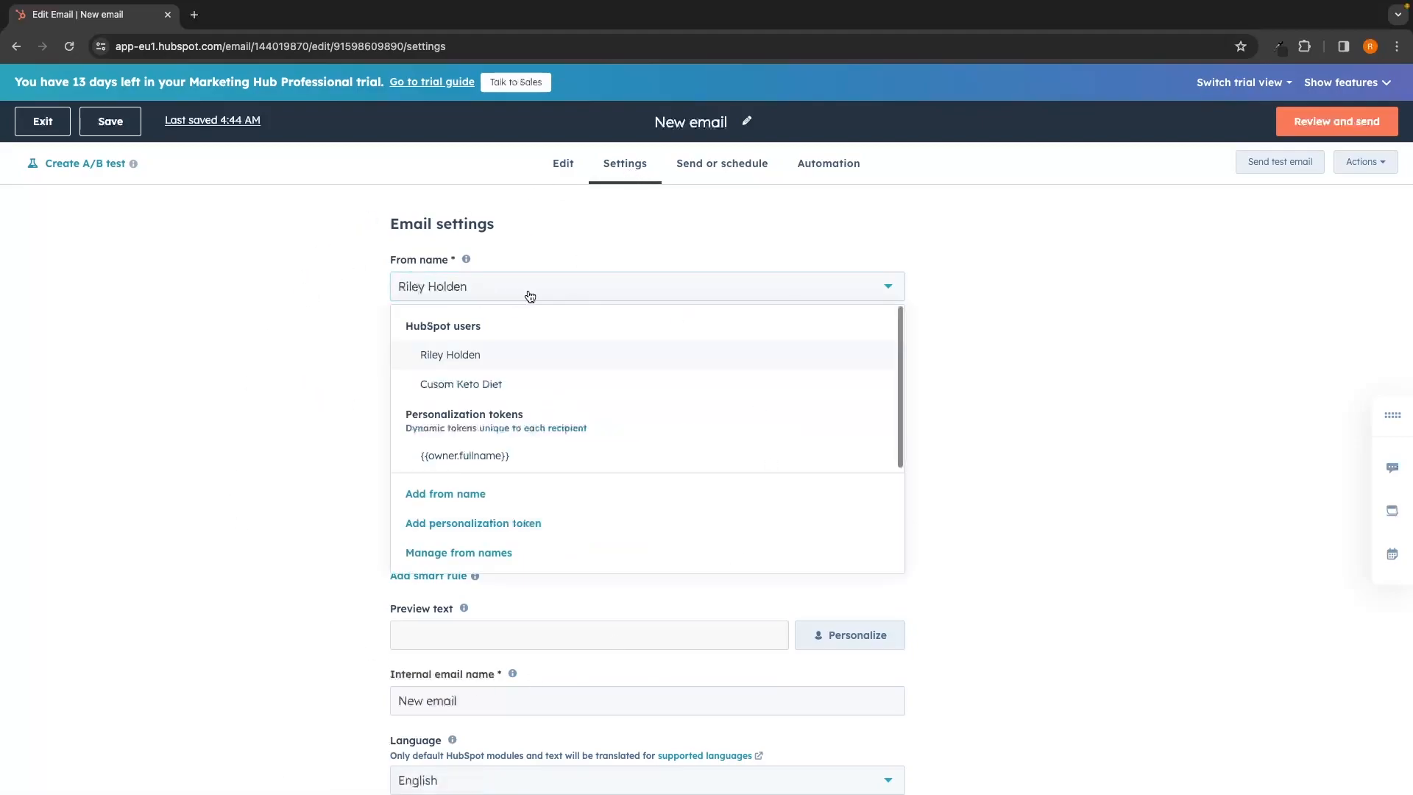
{"action": "left_click", "coordinate": [456, 499]}
{"action": "type", "text": "Riley"}
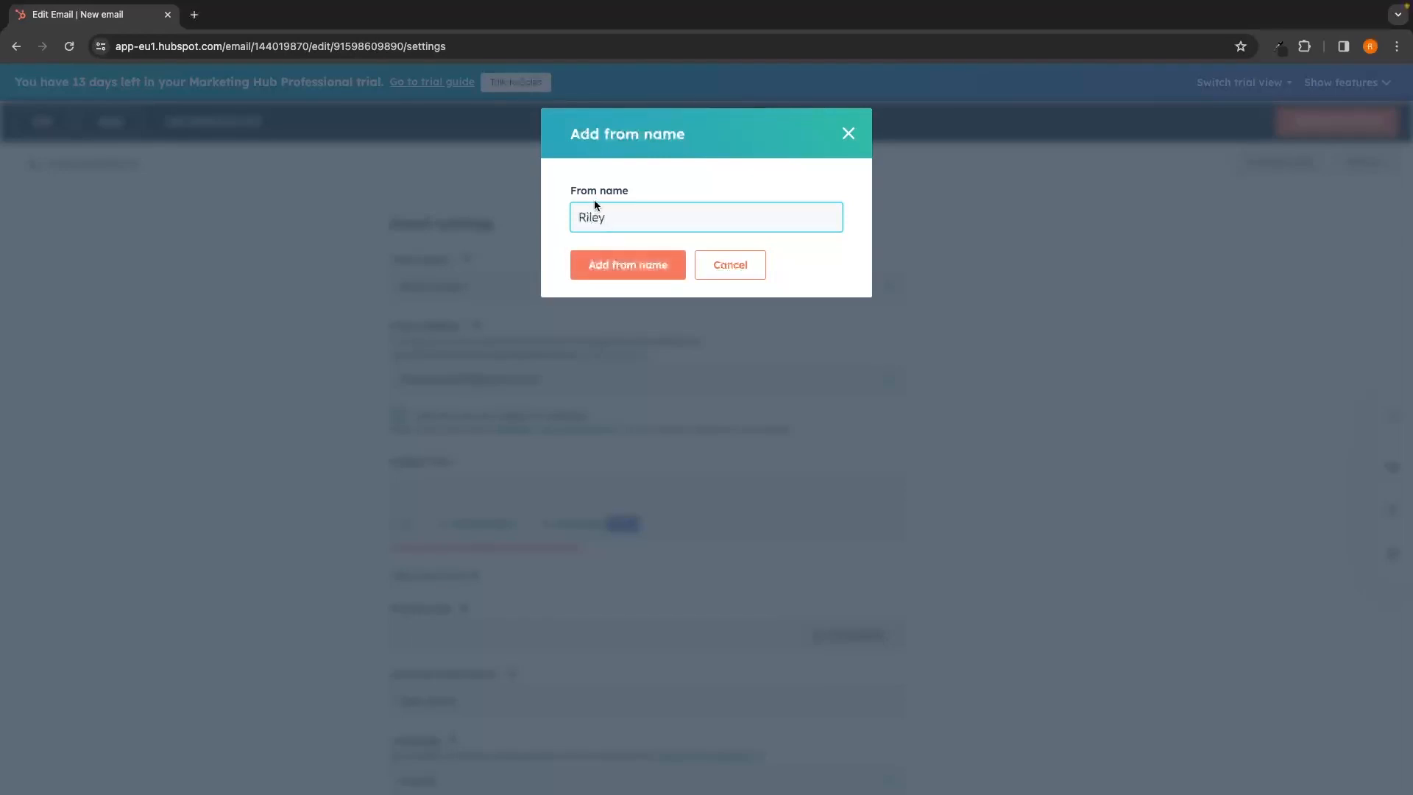
{"action": "left_click", "coordinate": [617, 263]}
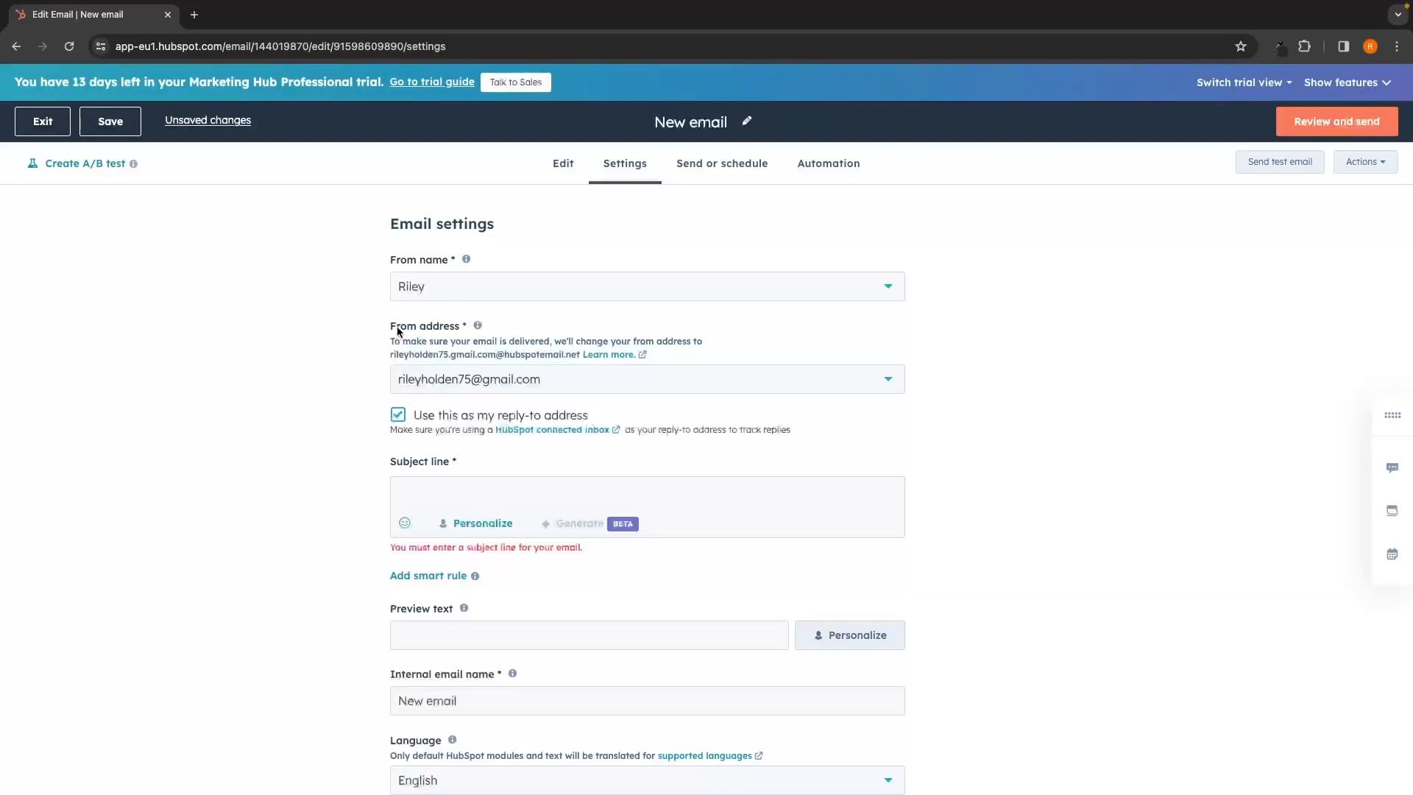
Step: Add the sender's business email address as a new from address for the email
{"action": "left_click", "coordinate": [510, 383]}
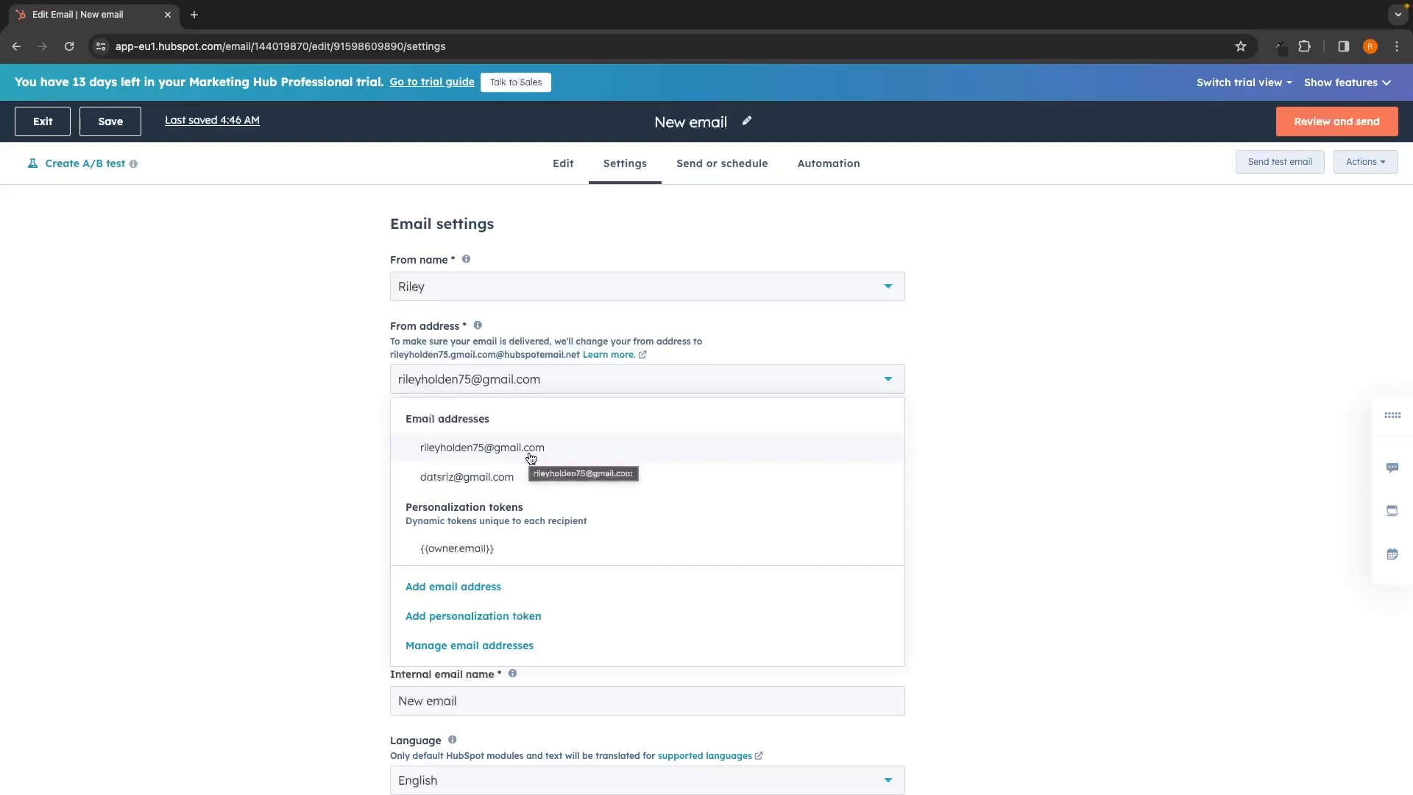
{"action": "left_click", "coordinate": [445, 587]}
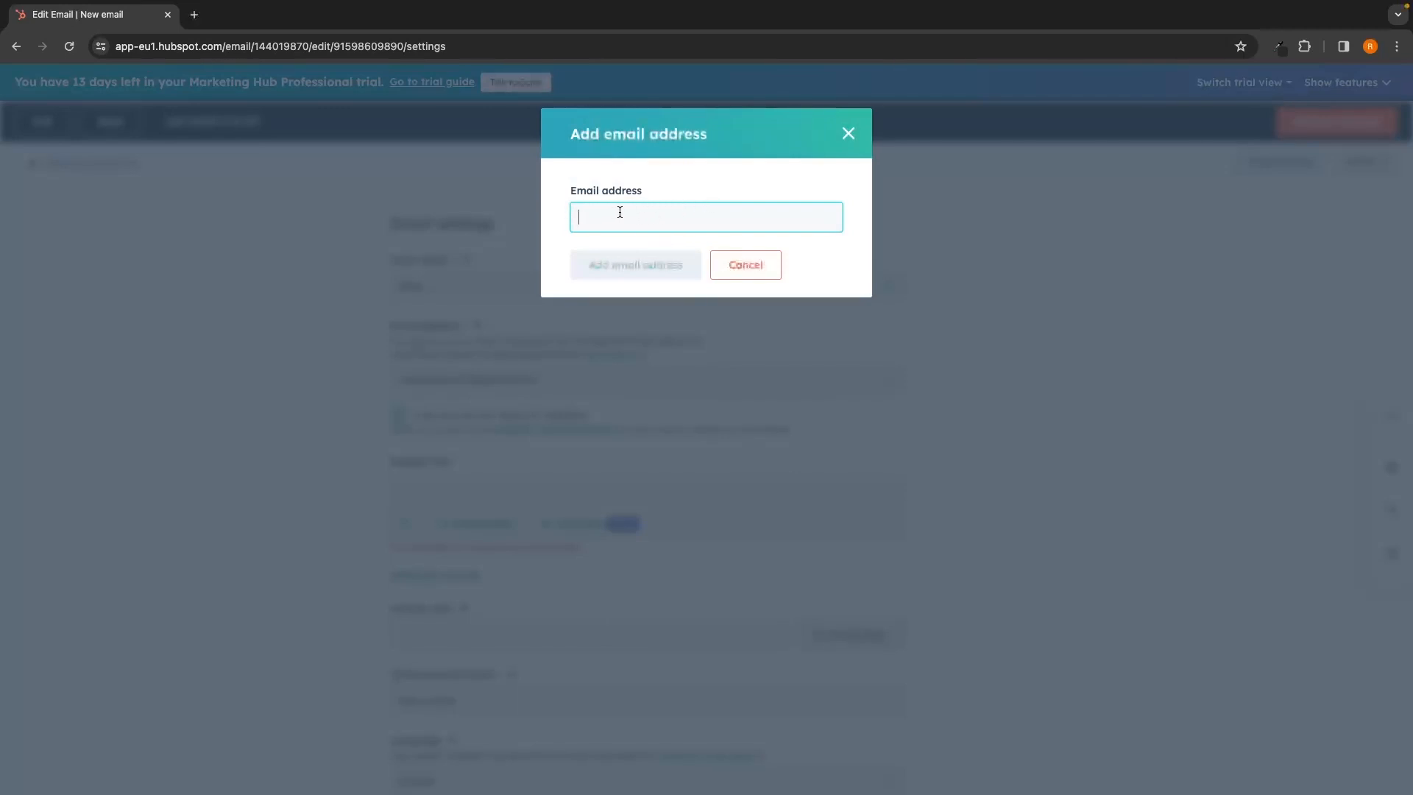
{"action": "key", "text": "super+v"}
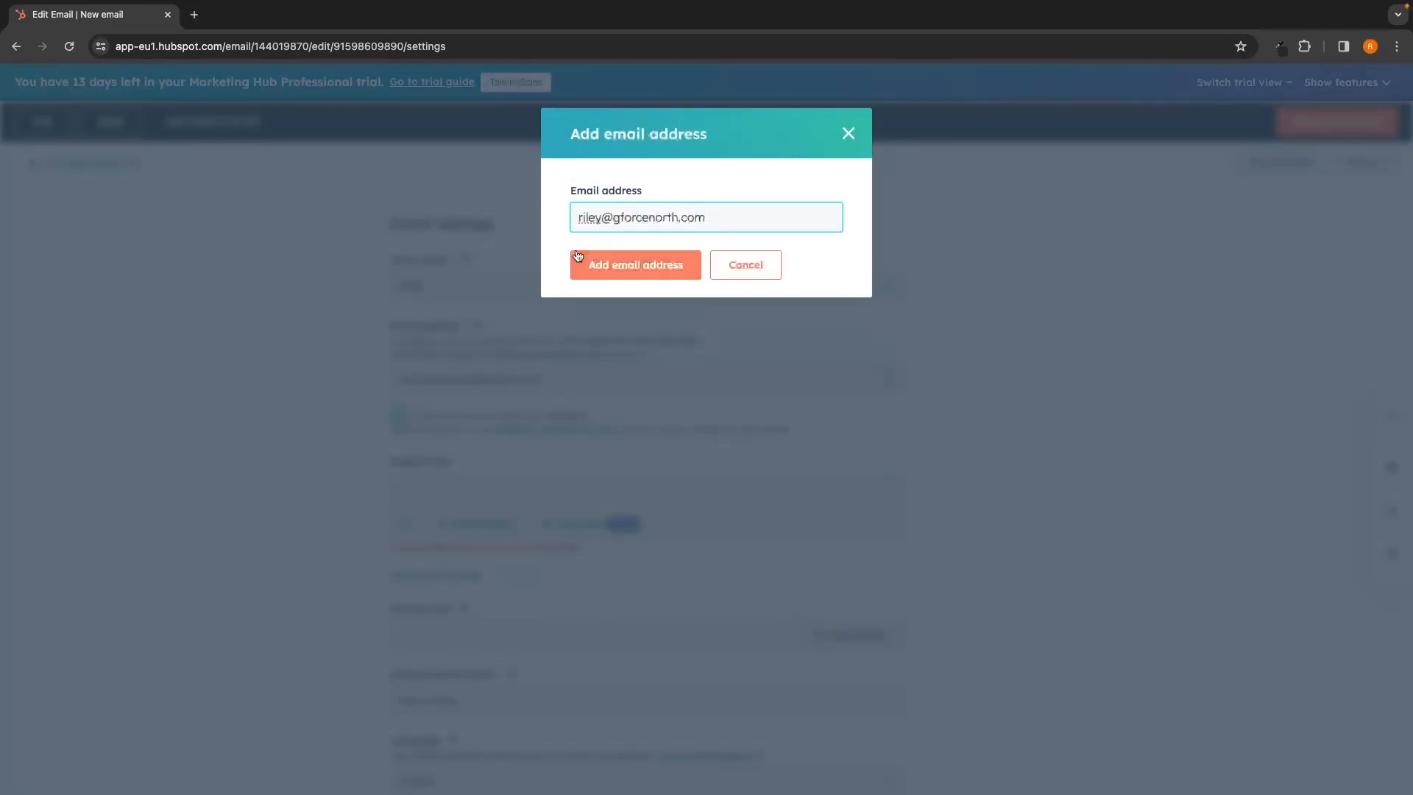
{"action": "left_click", "coordinate": [619, 278]}
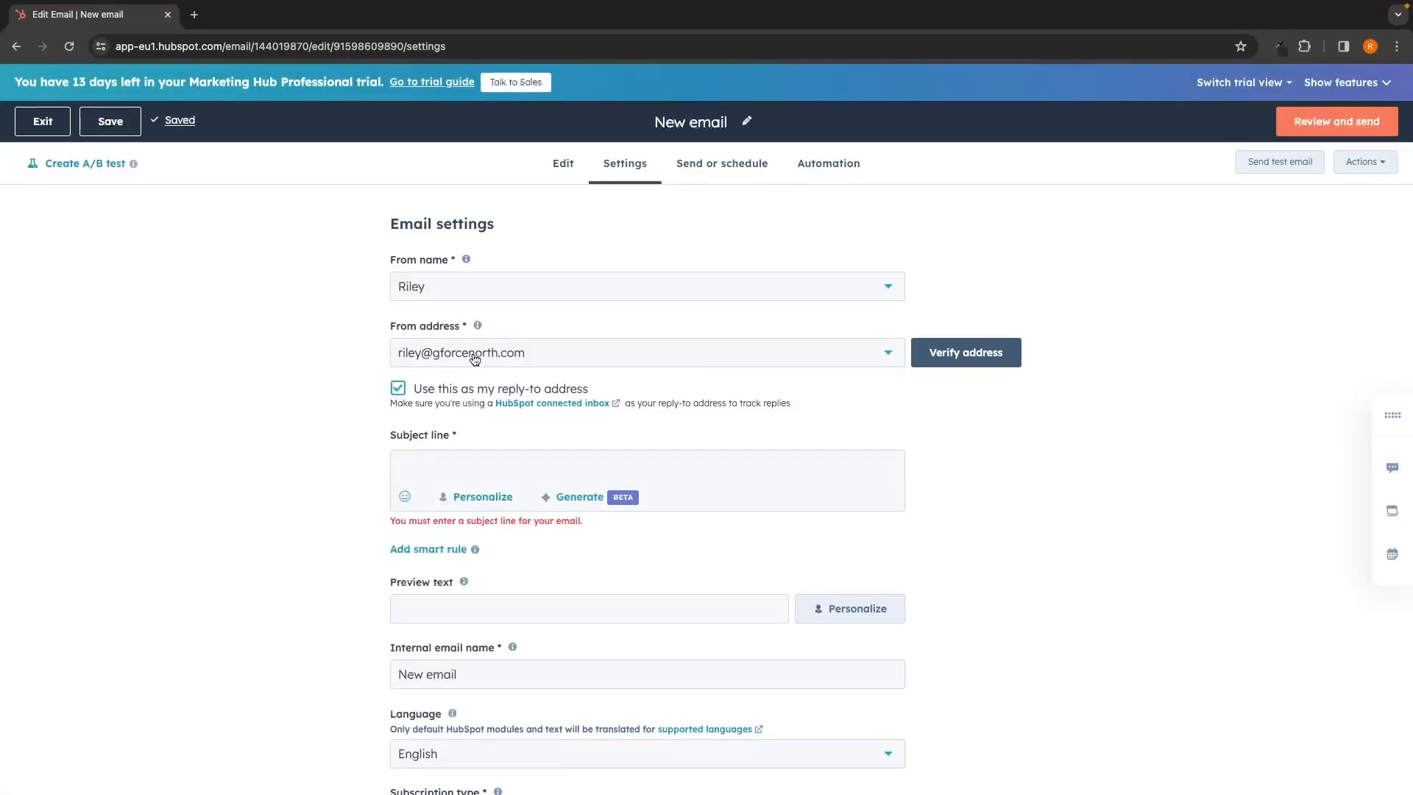
Step: Set the email's subject line to "Get your free shoes"
{"action": "scroll", "coordinate": [479, 358], "scroll_direction": "down", "scroll_amount": 1}
{"action": "left_click", "coordinate": [478, 399]}
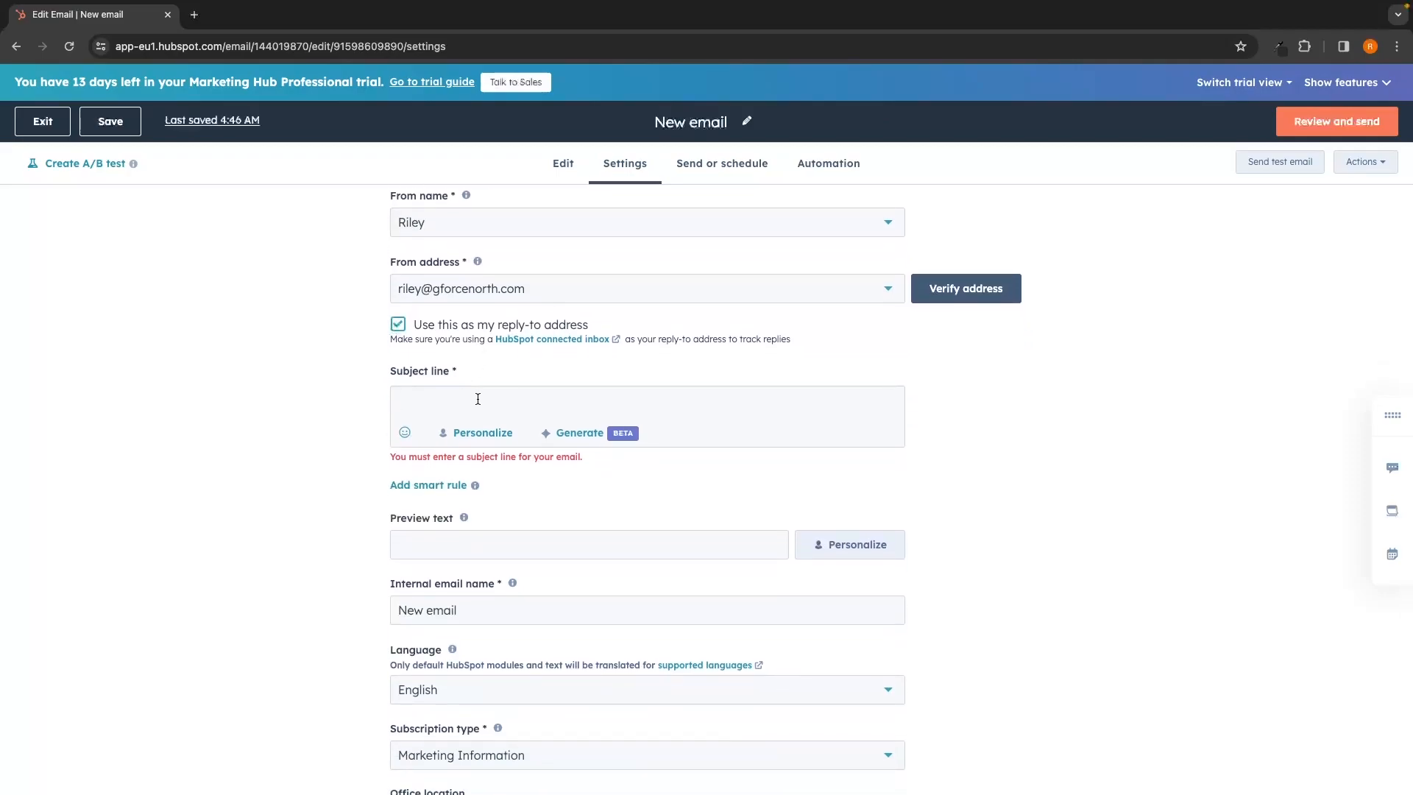
{"action": "type", "text": "Get your free shoes"}
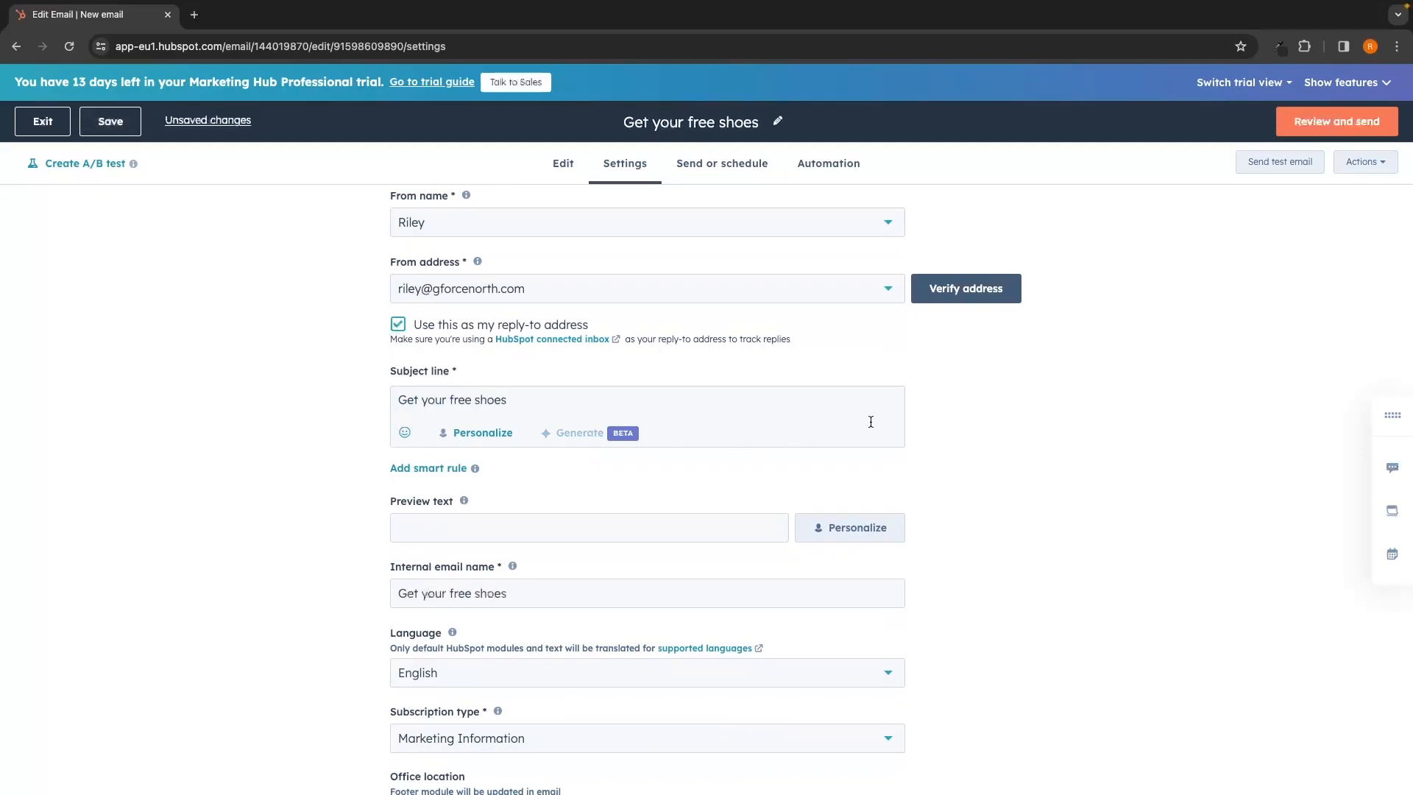
Step: Start a new campaign from the email's campaign setting and name it "New Shoes Campaign"
{"action": "scroll", "coordinate": [925, 409], "scroll_direction": "down", "scroll_amount": 2}
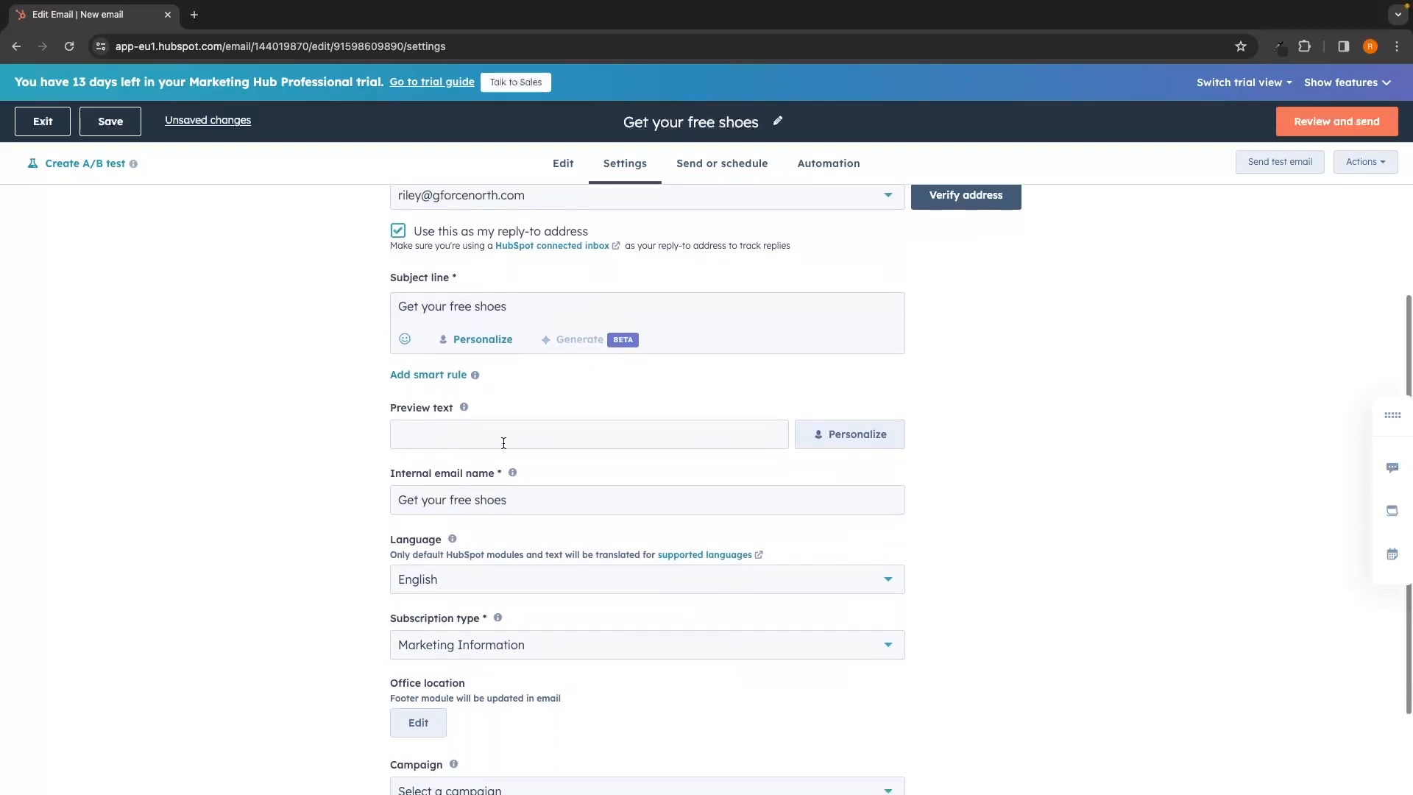
{"action": "scroll", "coordinate": [523, 427], "scroll_direction": "down", "scroll_amount": 2}
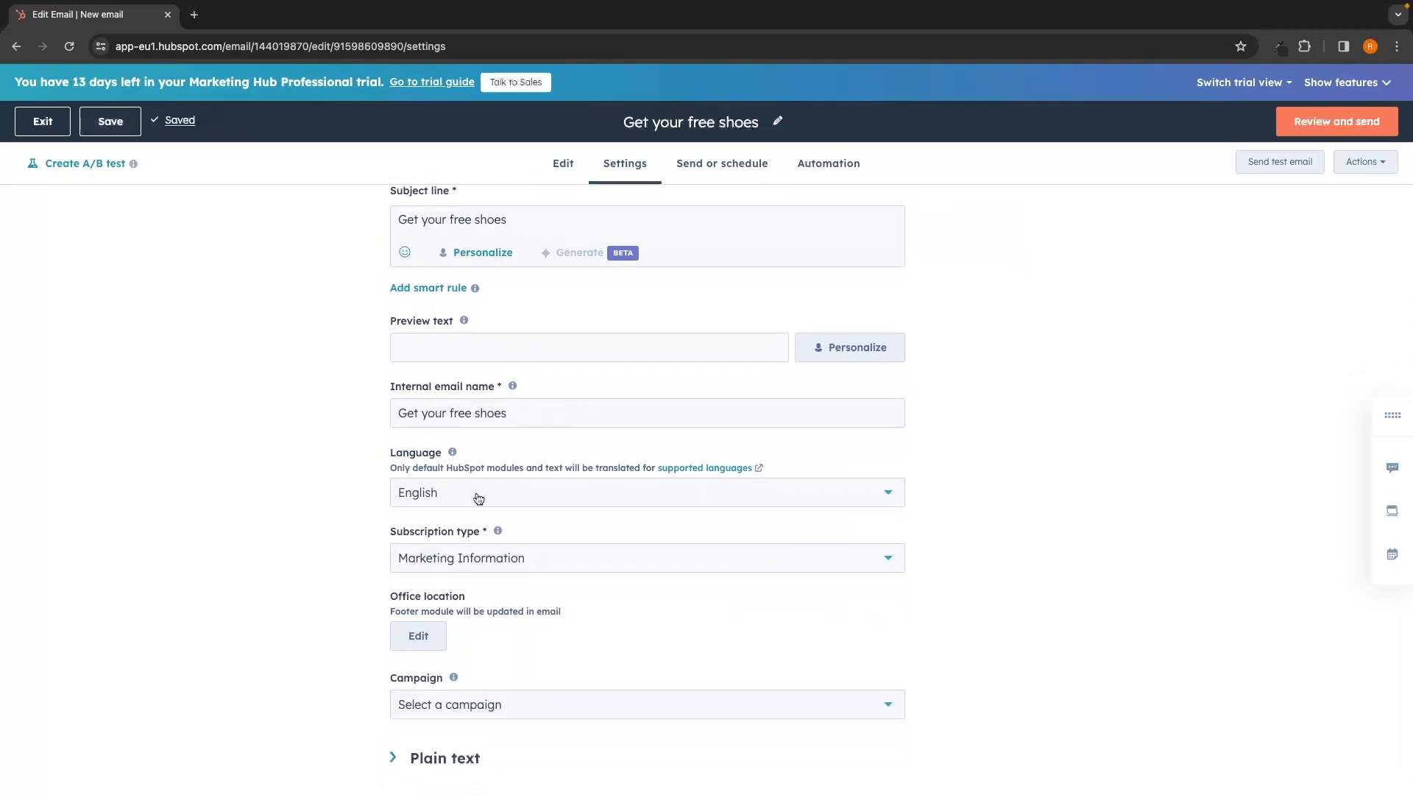
{"action": "left_click", "coordinate": [491, 686]}
{"action": "left_click", "coordinate": [480, 678]}
{"action": "left_click", "coordinate": [486, 685]}
{"action": "left_click", "coordinate": [472, 641]}
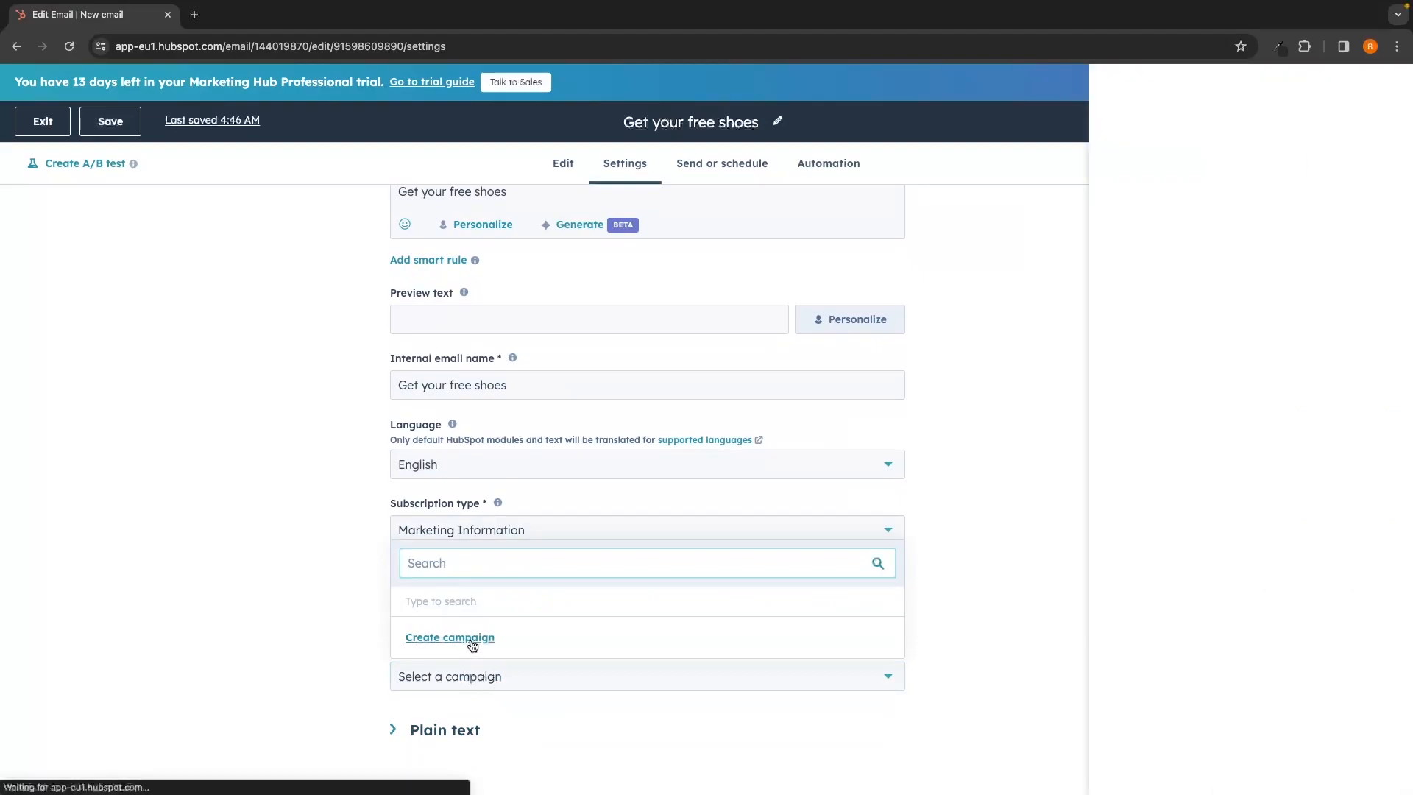
{"action": "left_click", "coordinate": [1073, 210]}
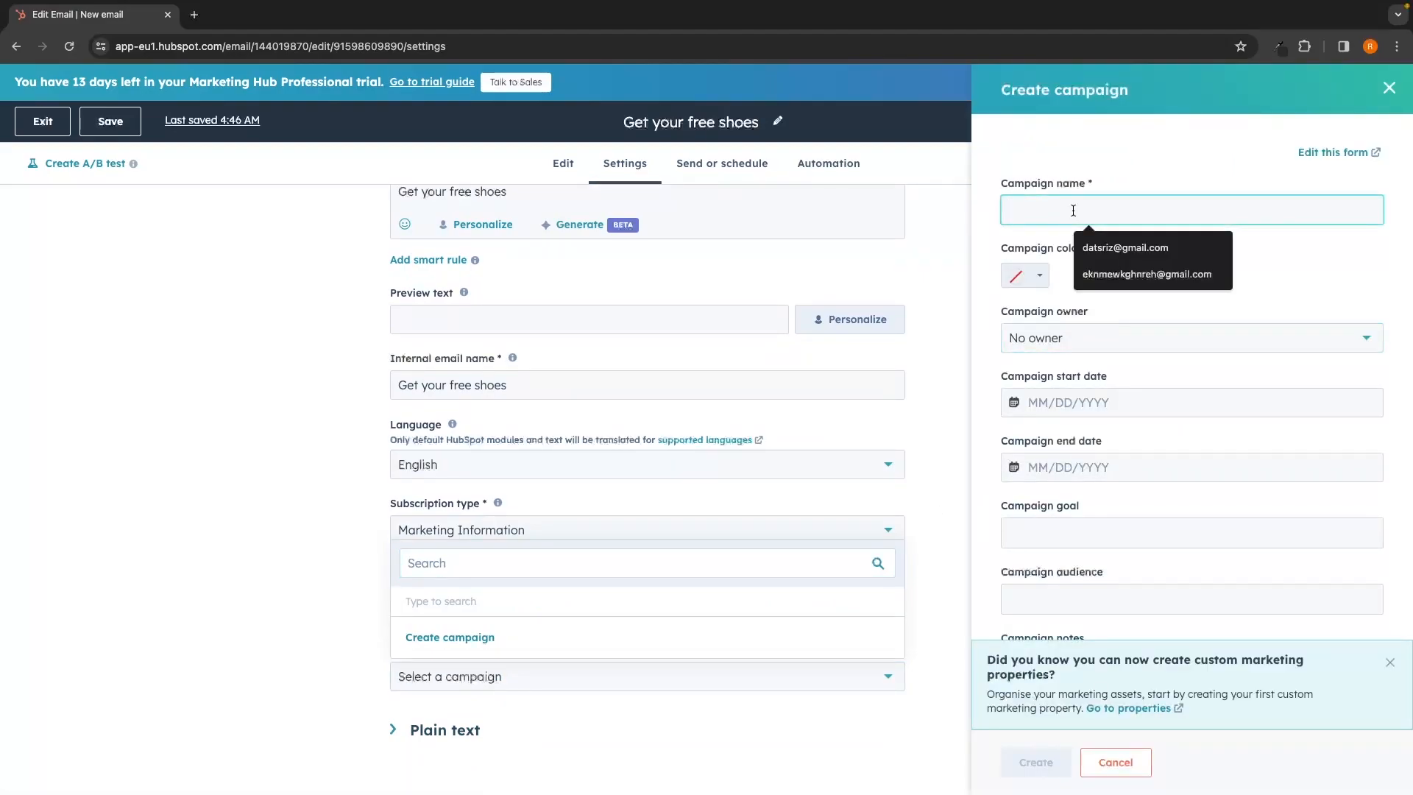
{"action": "type", "text": "New Shoes Campaign"}
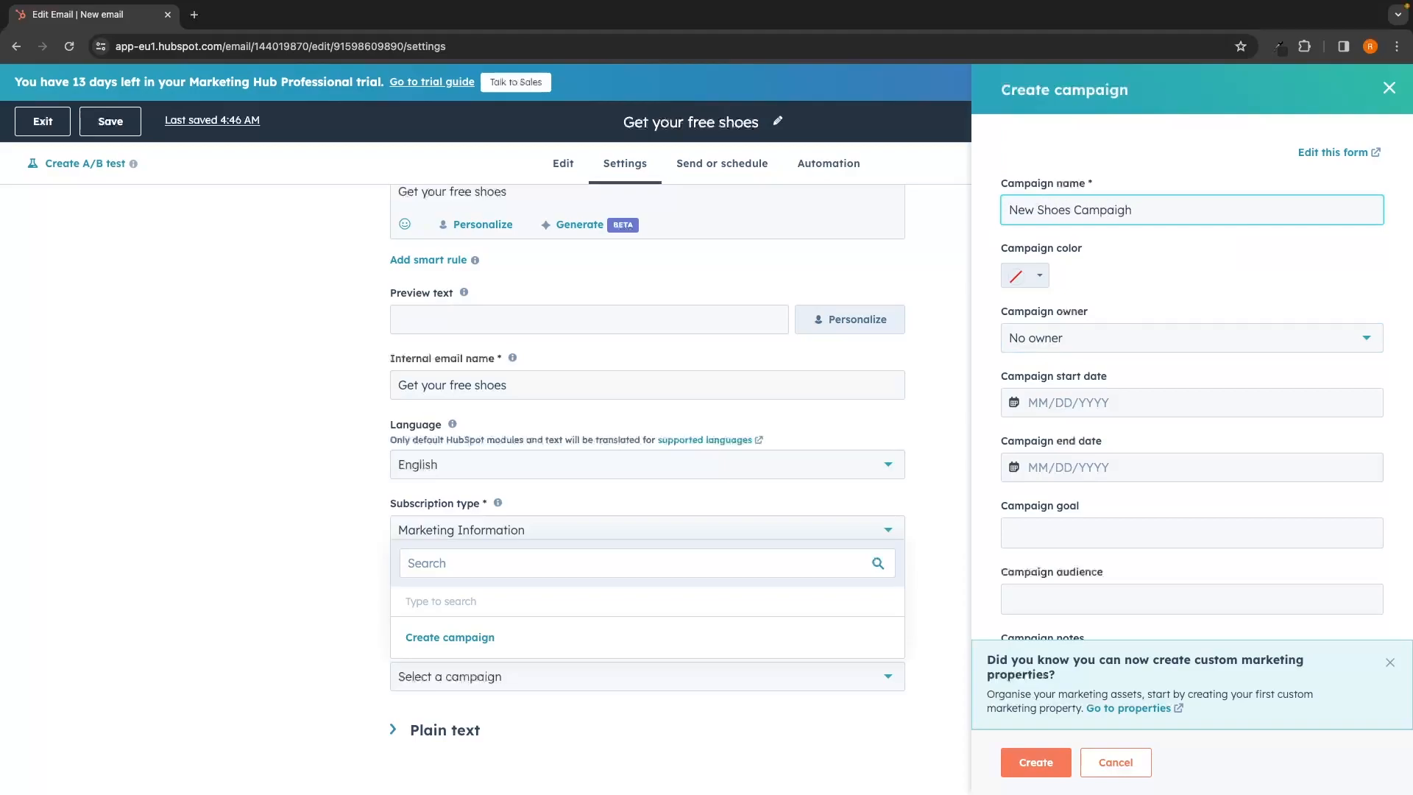
Step: Set the campaign color to yellow
{"action": "left_click", "coordinate": [1116, 295]}
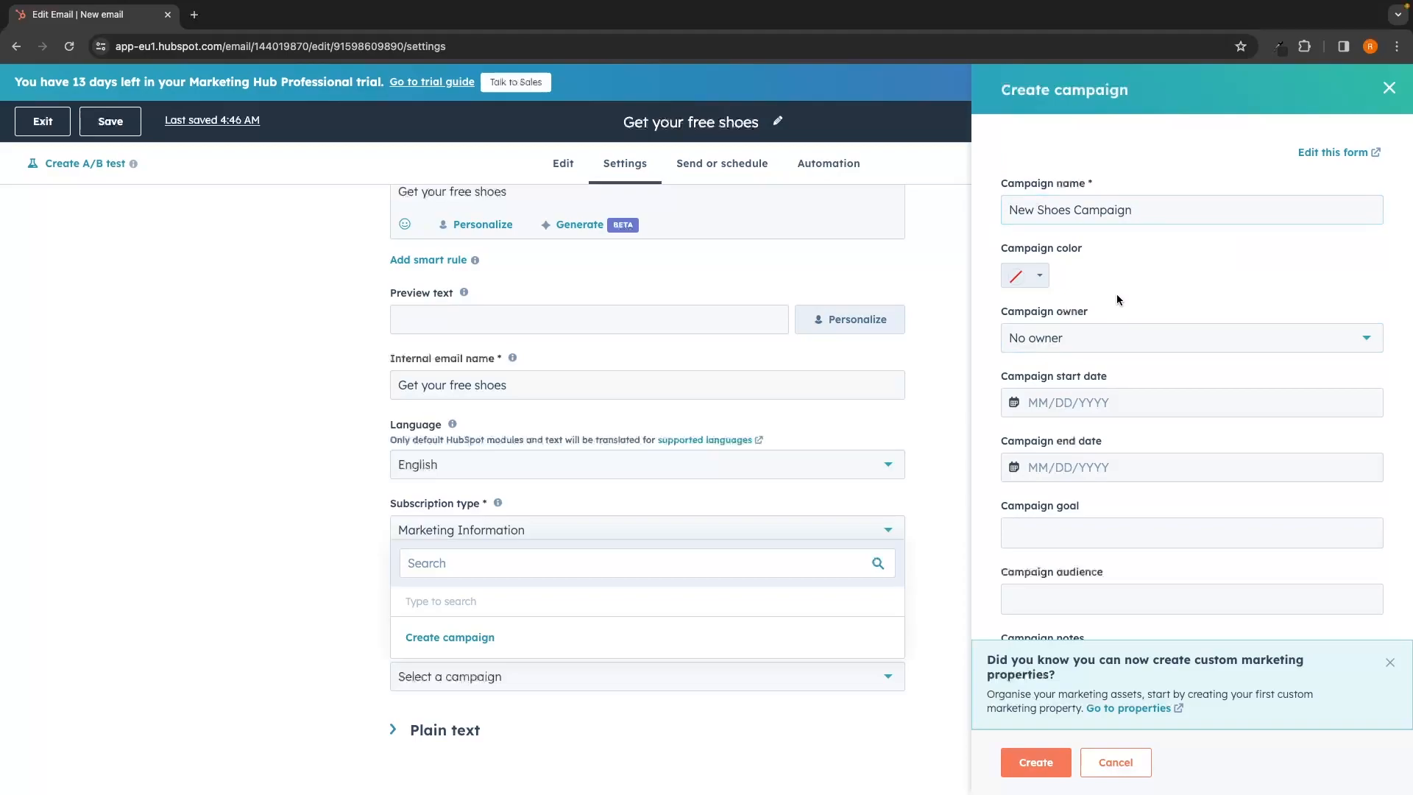
{"action": "scroll", "coordinate": [1103, 287], "scroll_direction": "down", "scroll_amount": 1}
{"action": "left_click", "coordinate": [1037, 237]}
{"action": "left_click", "coordinate": [1042, 292]}
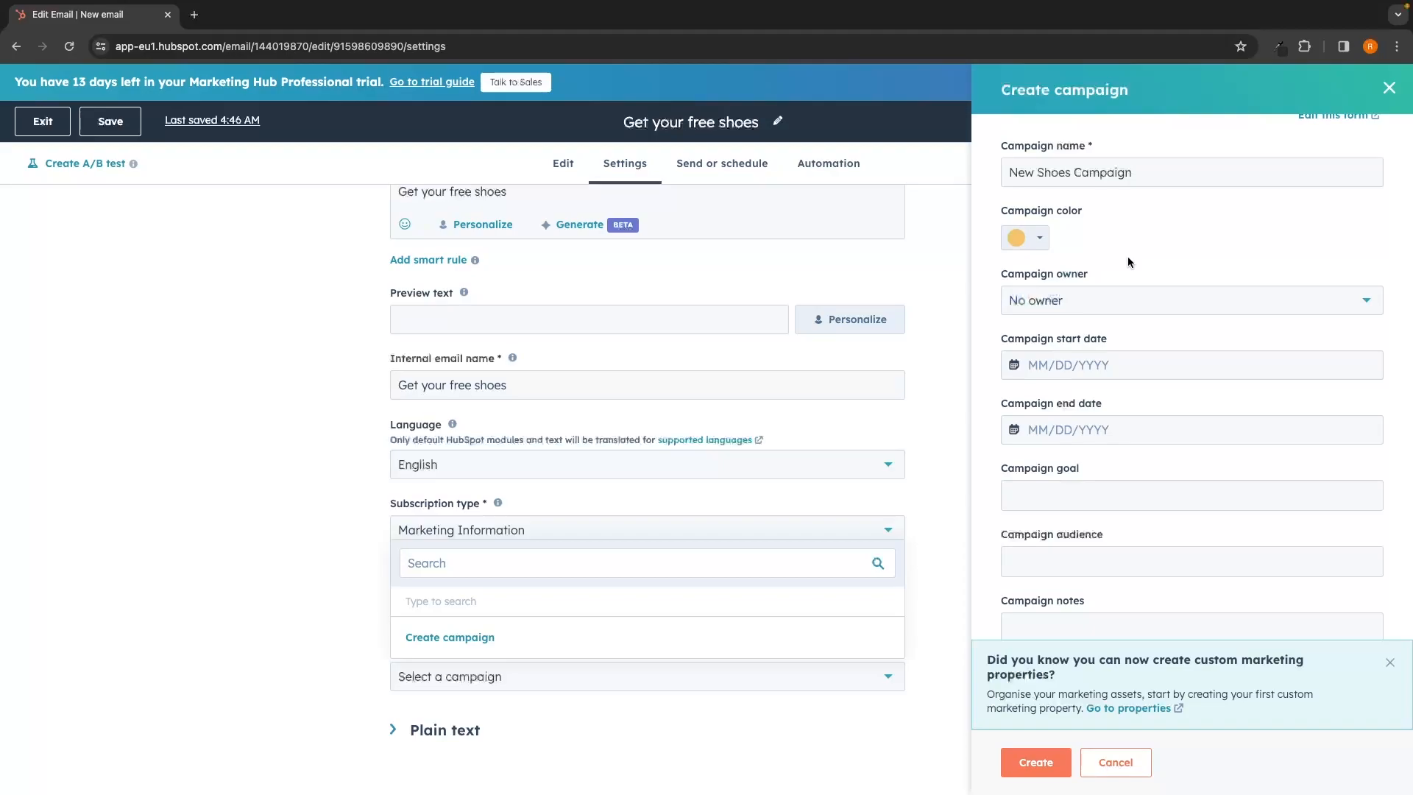
{"action": "left_click", "coordinate": [1039, 238]}
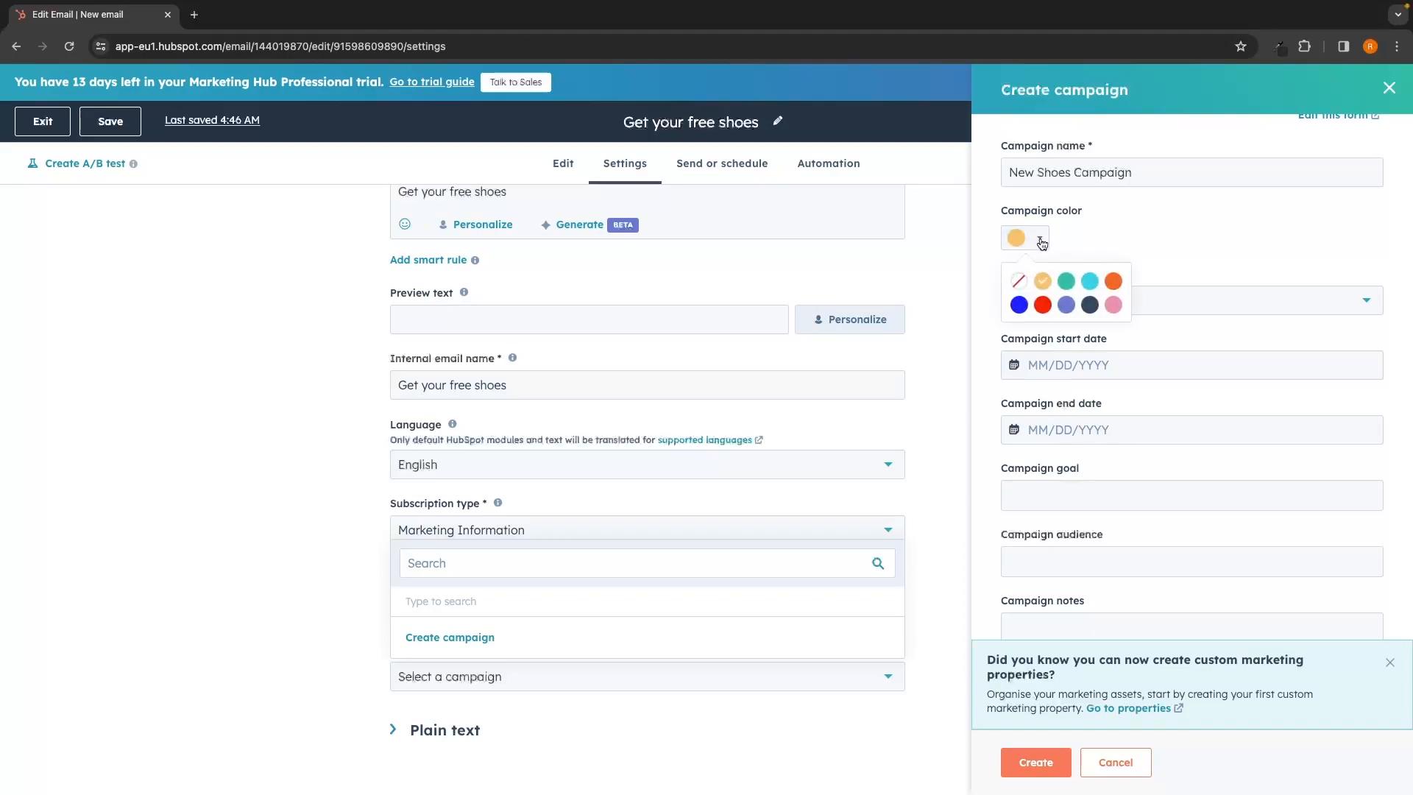
{"action": "left_click", "coordinate": [1111, 237]}
Step: Assign the first listed user as campaign owner and create the campaign
{"action": "left_click", "coordinate": [1069, 302]}
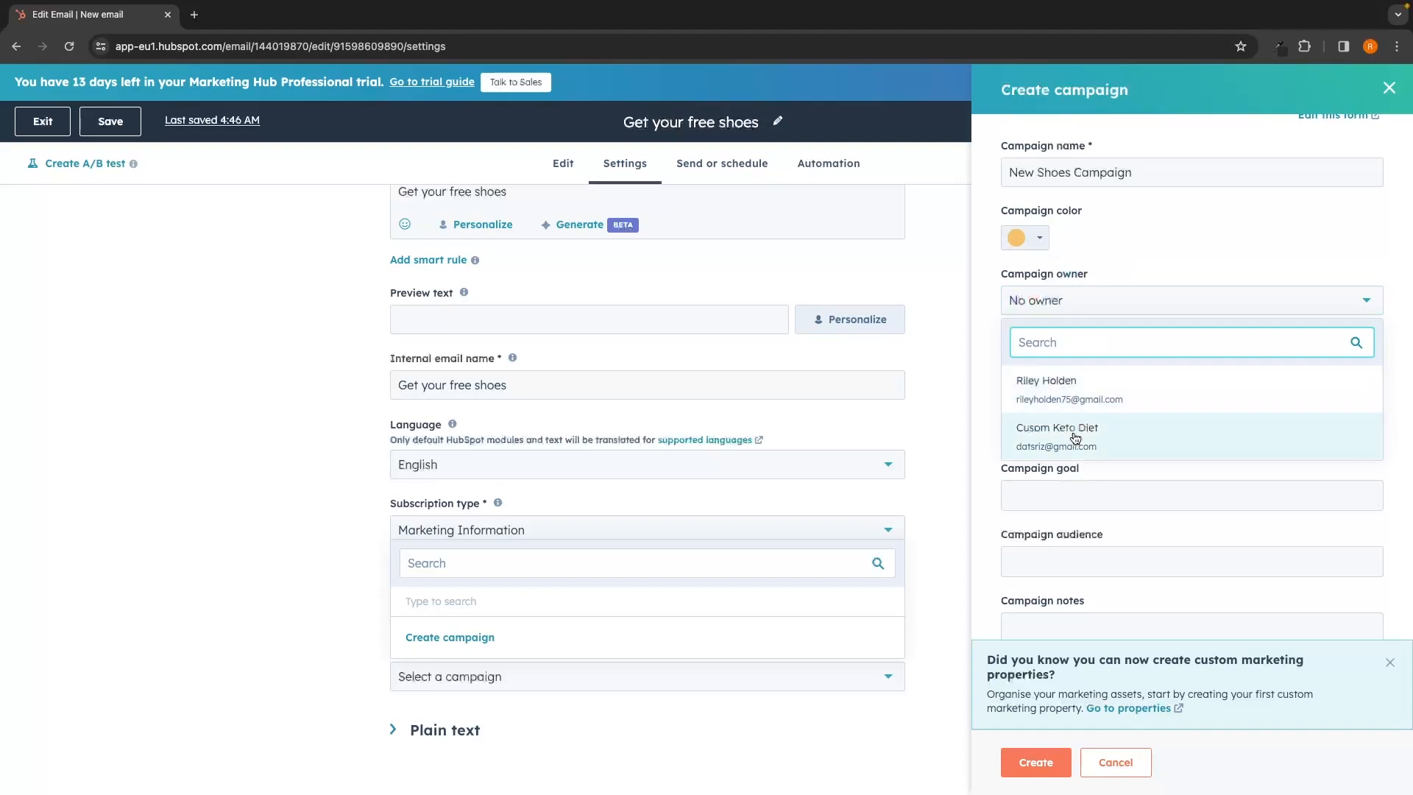
{"action": "left_click", "coordinate": [1080, 404]}
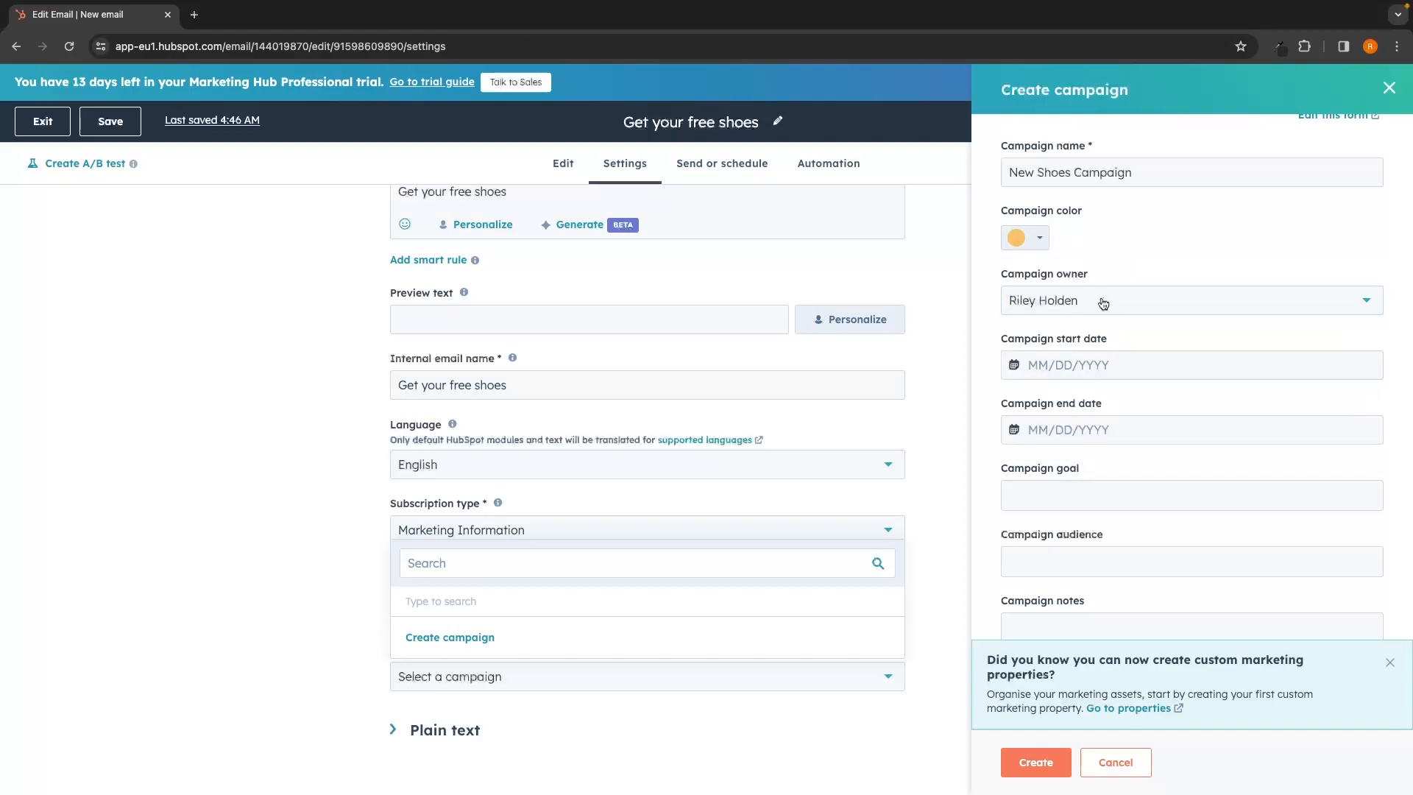
{"action": "scroll", "coordinate": [1102, 297], "scroll_direction": "down", "scroll_amount": 1}
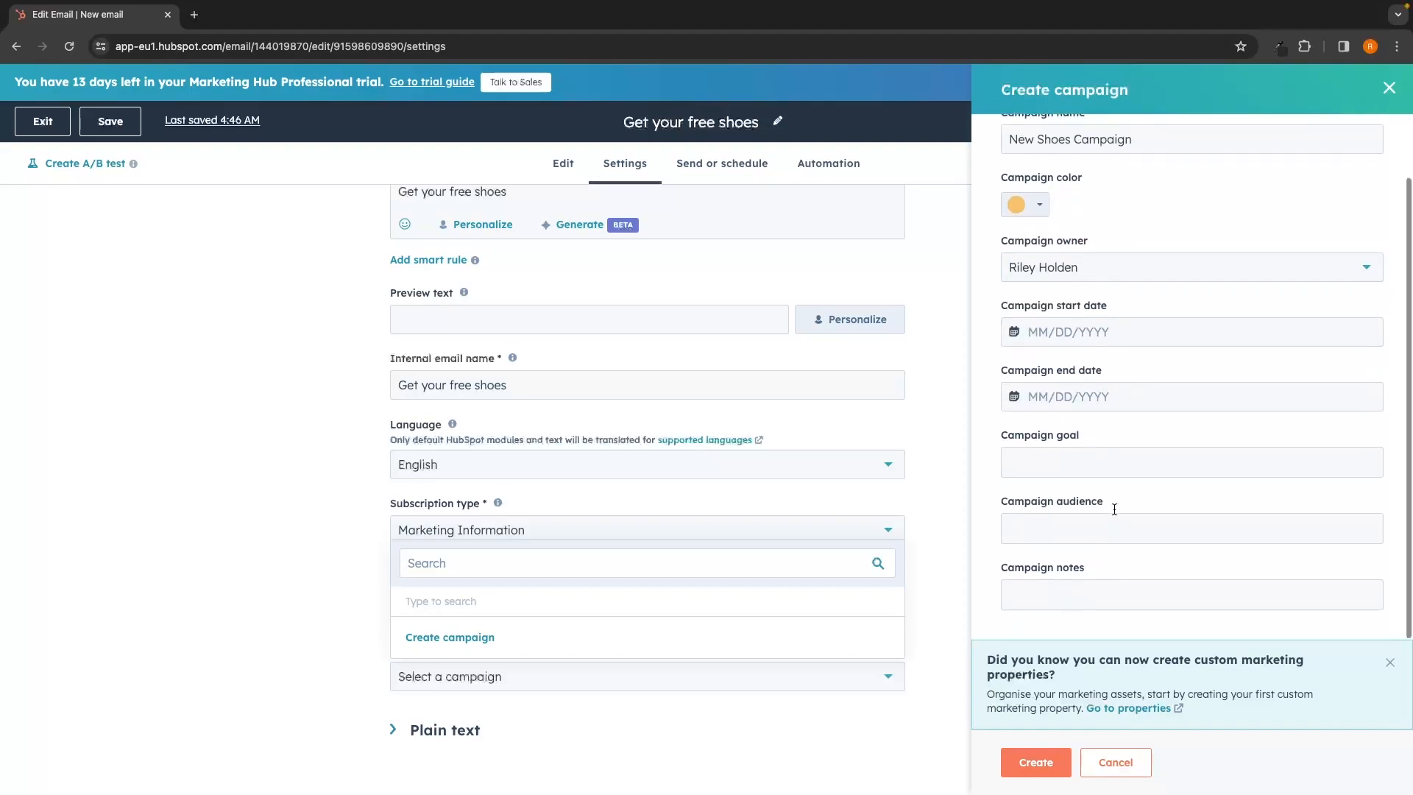
{"action": "left_click", "coordinate": [1058, 762]}
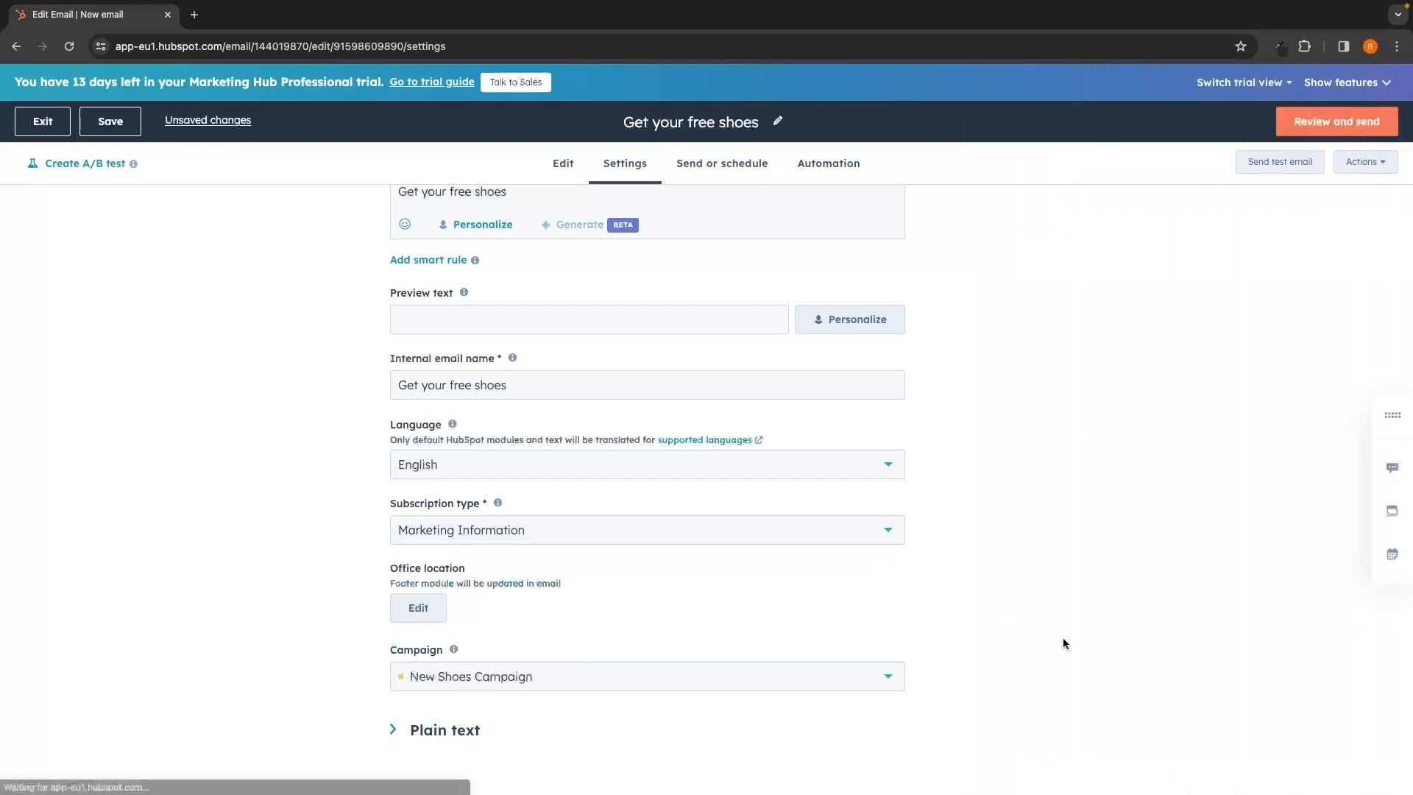
Step: In the sending settings, select the first individual contact as the email's recipient
{"action": "scroll", "coordinate": [1063, 643], "scroll_direction": "up", "scroll_amount": 4}
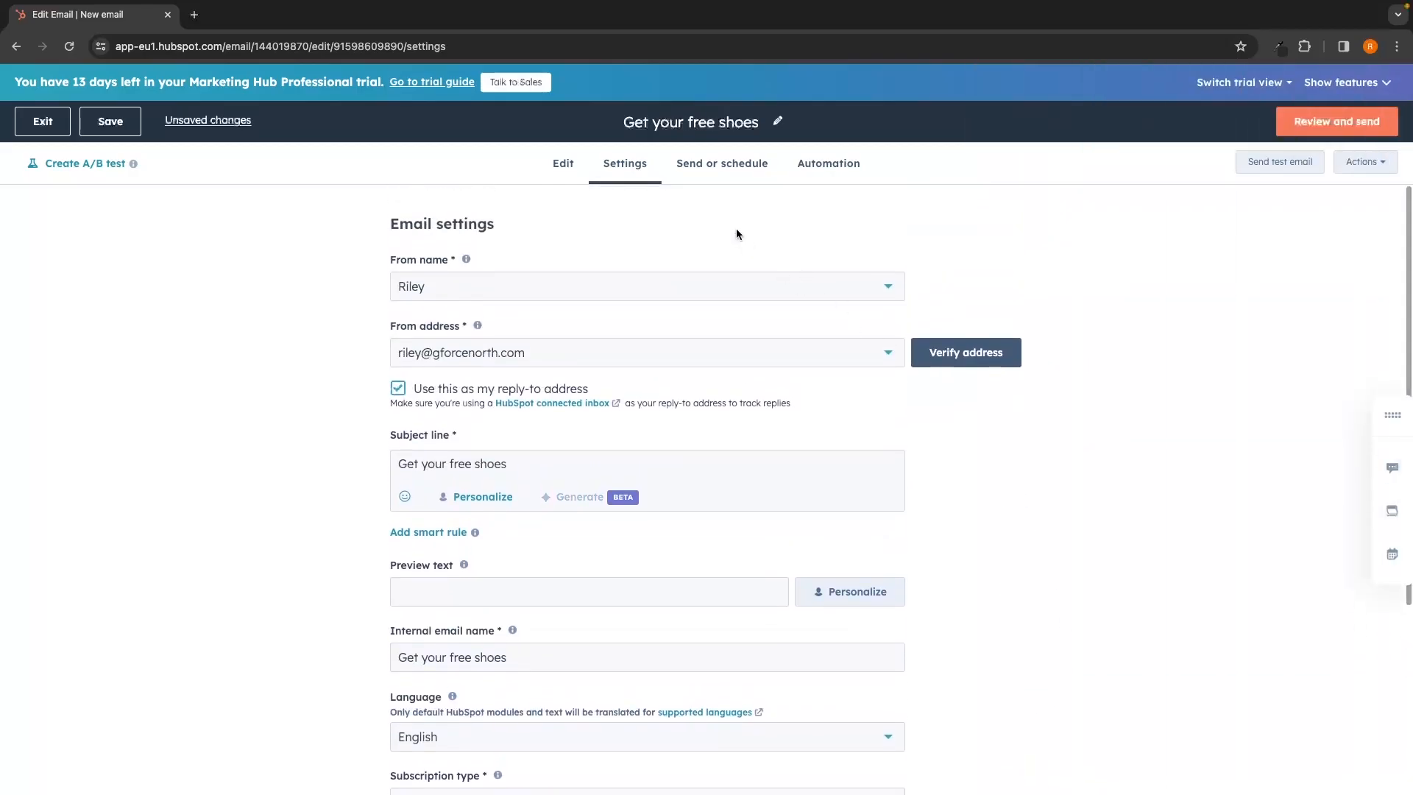
{"action": "left_click", "coordinate": [726, 167]}
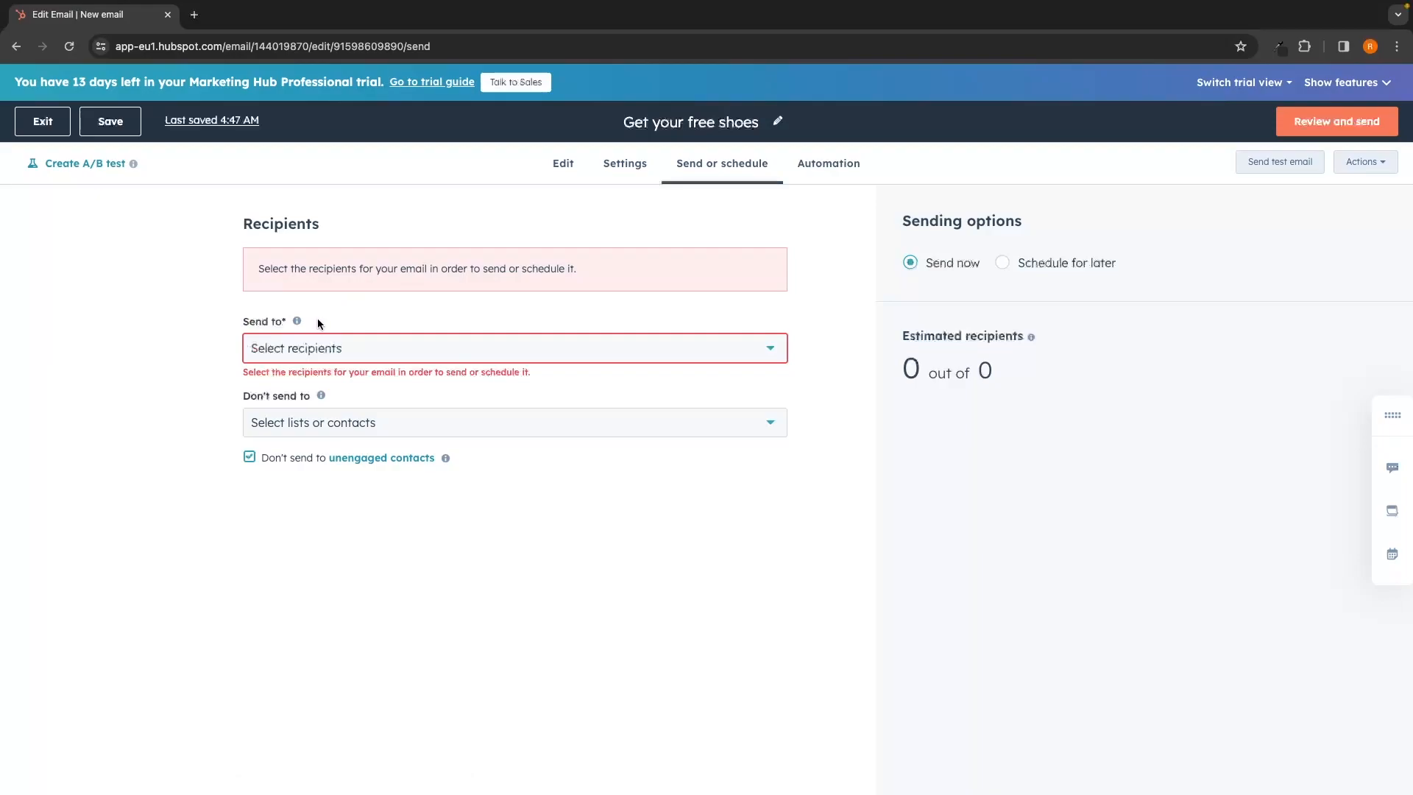
{"action": "left_click", "coordinate": [321, 340]}
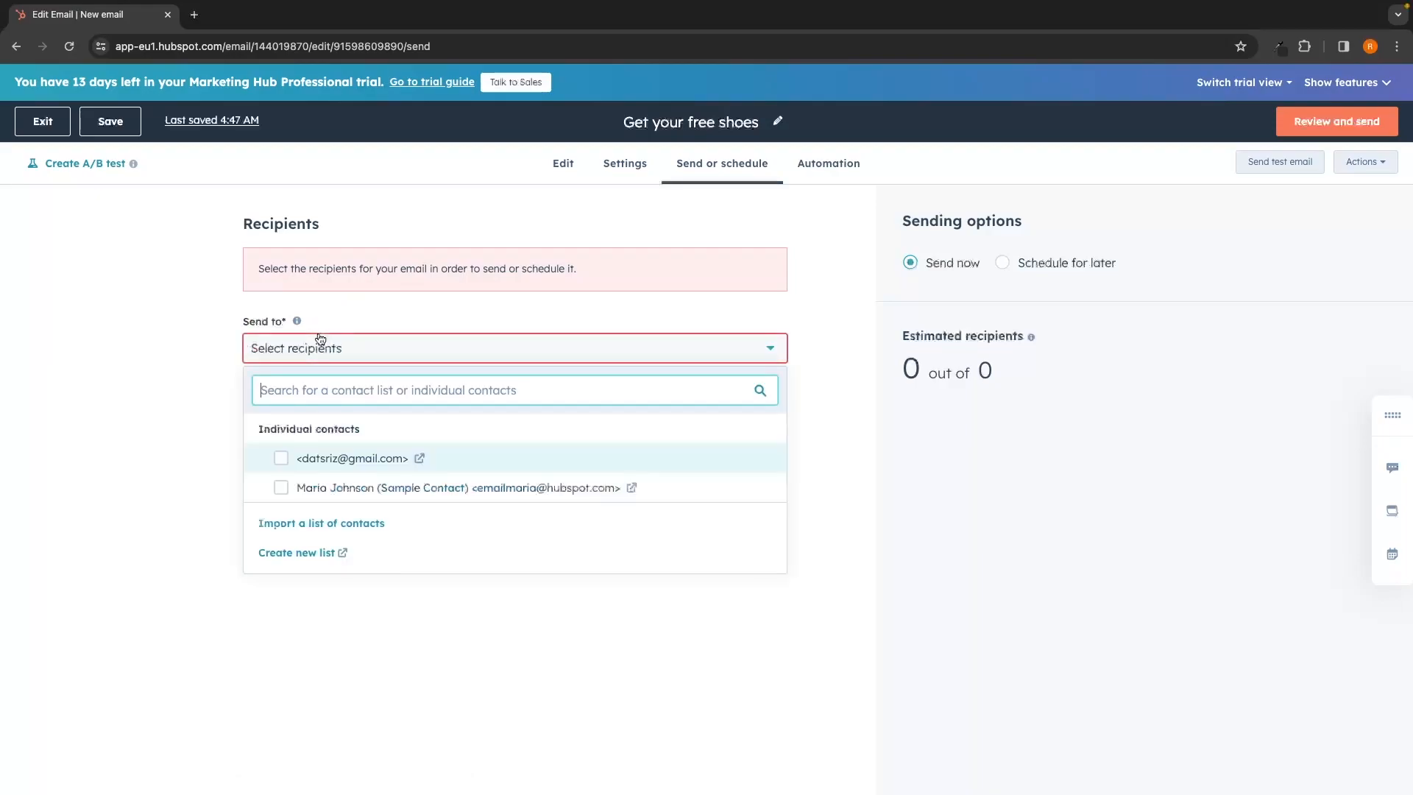
{"action": "left_click", "coordinate": [322, 484]}
{"action": "left_click", "coordinate": [383, 421]}
{"action": "left_click", "coordinate": [337, 468]}
{"action": "left_click", "coordinate": [215, 408]}
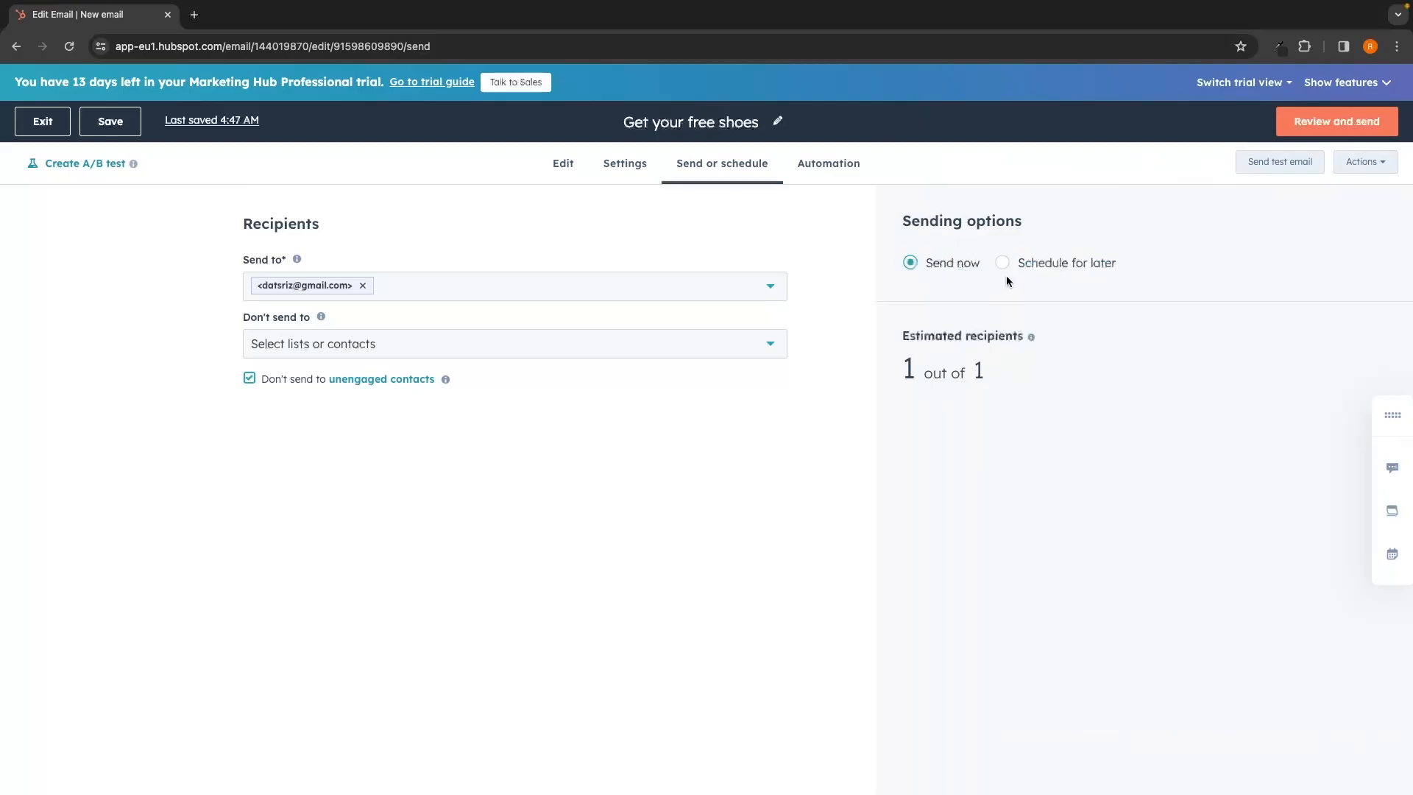
Step: Save the email, exit the editor and reopen the Marketing Email overview
{"action": "left_click", "coordinate": [110, 121]}
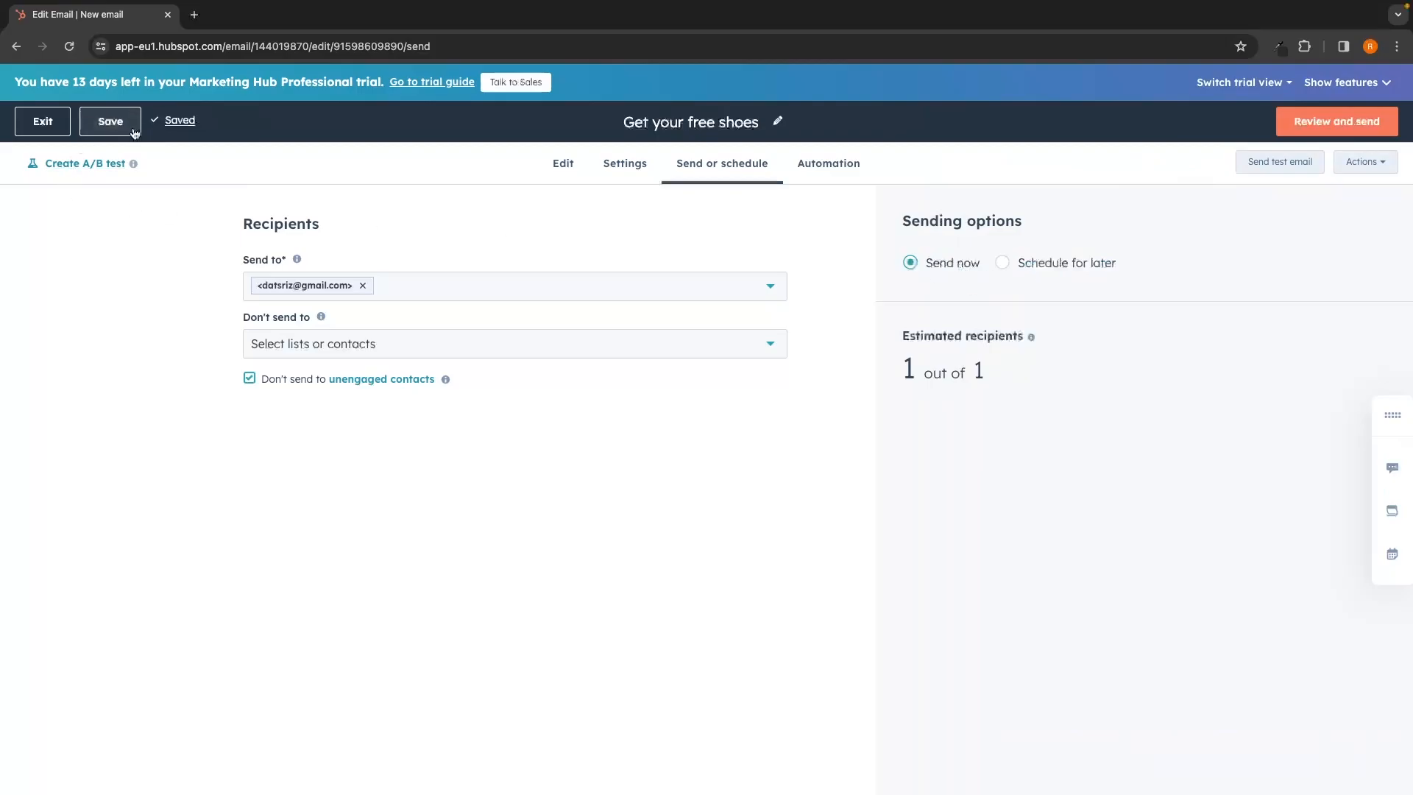
{"action": "left_click", "coordinate": [43, 121]}
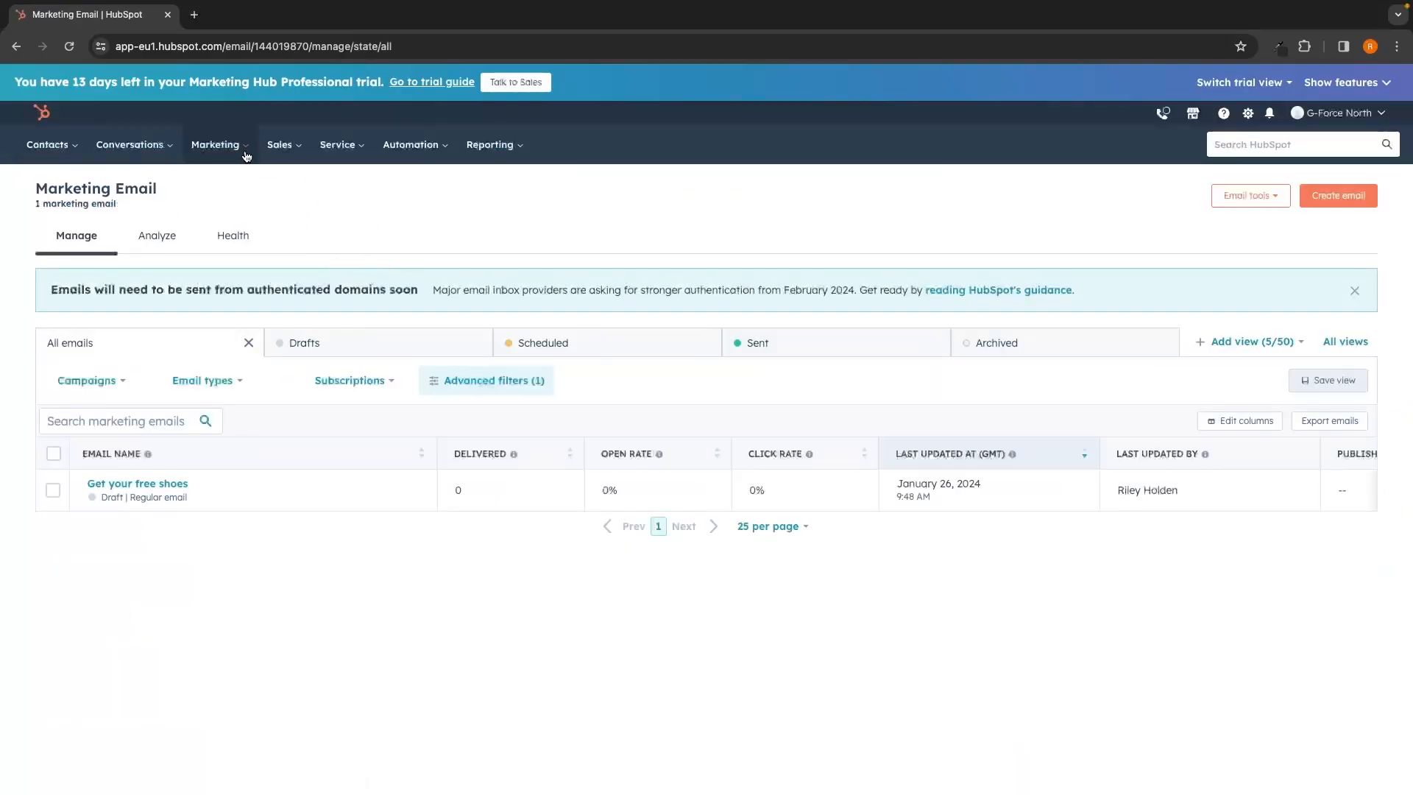
{"action": "left_click", "coordinate": [244, 152]}
{"action": "left_click", "coordinate": [242, 217]}
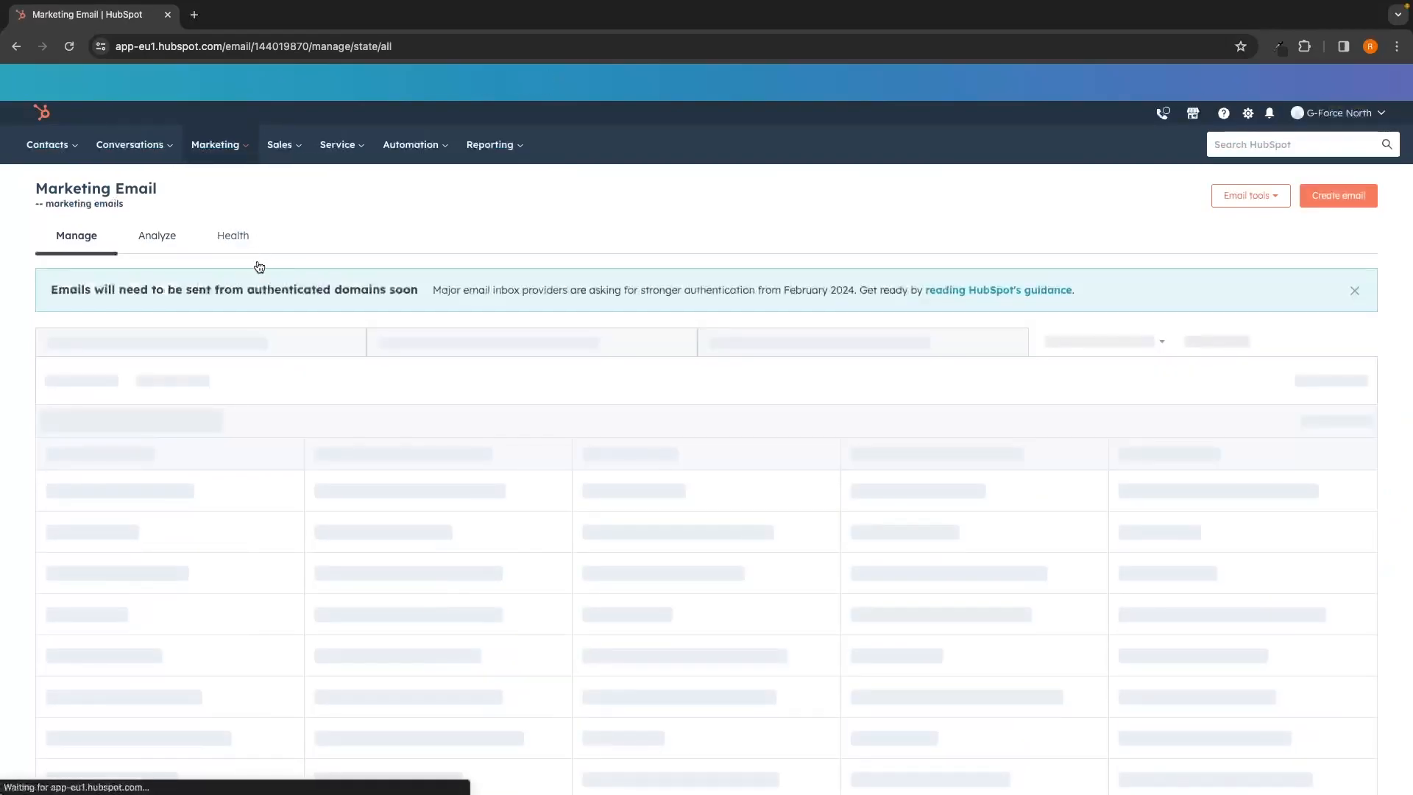
Step: Create an automated marketing email from the Ecommerce Welcome template
{"action": "left_click", "coordinate": [1338, 195]}
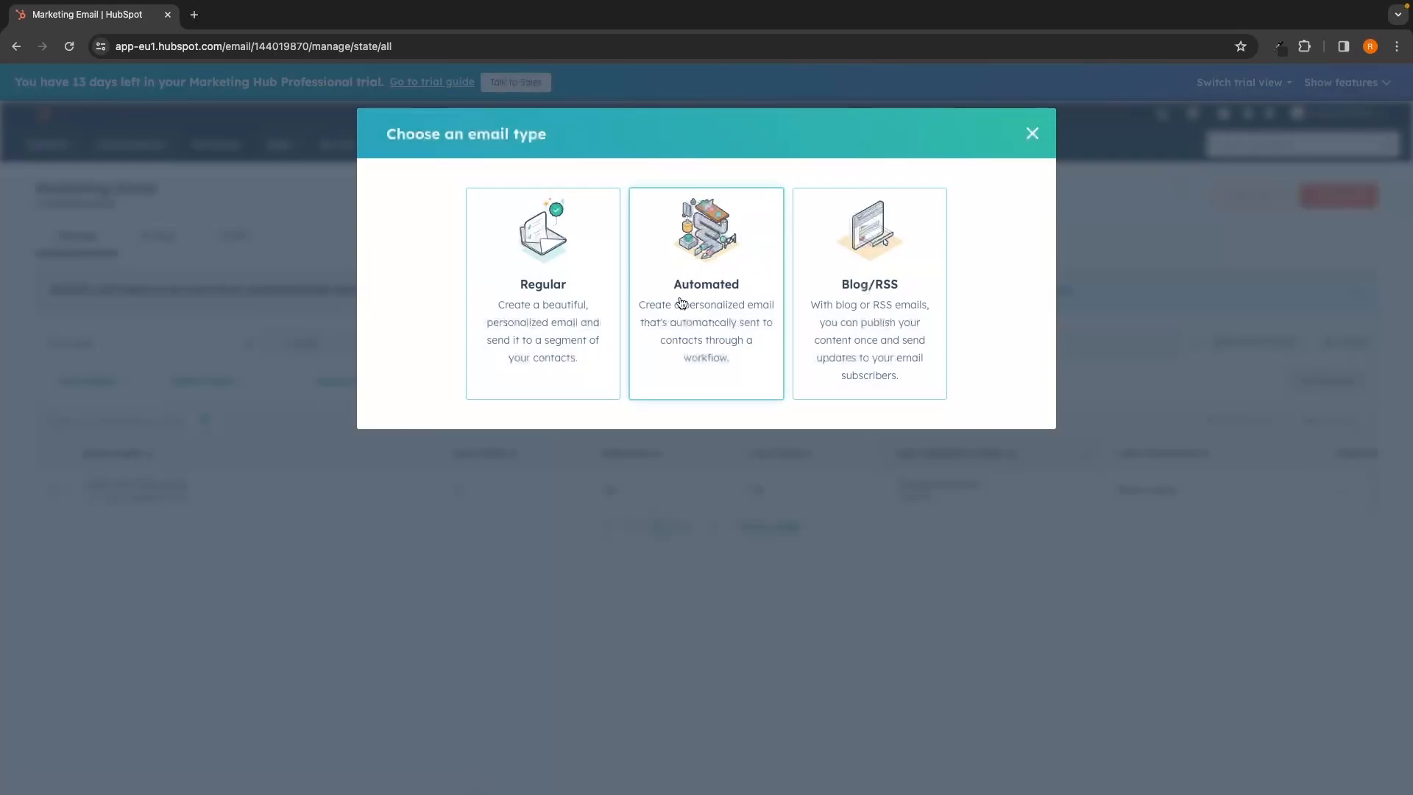
{"action": "left_click", "coordinate": [729, 286]}
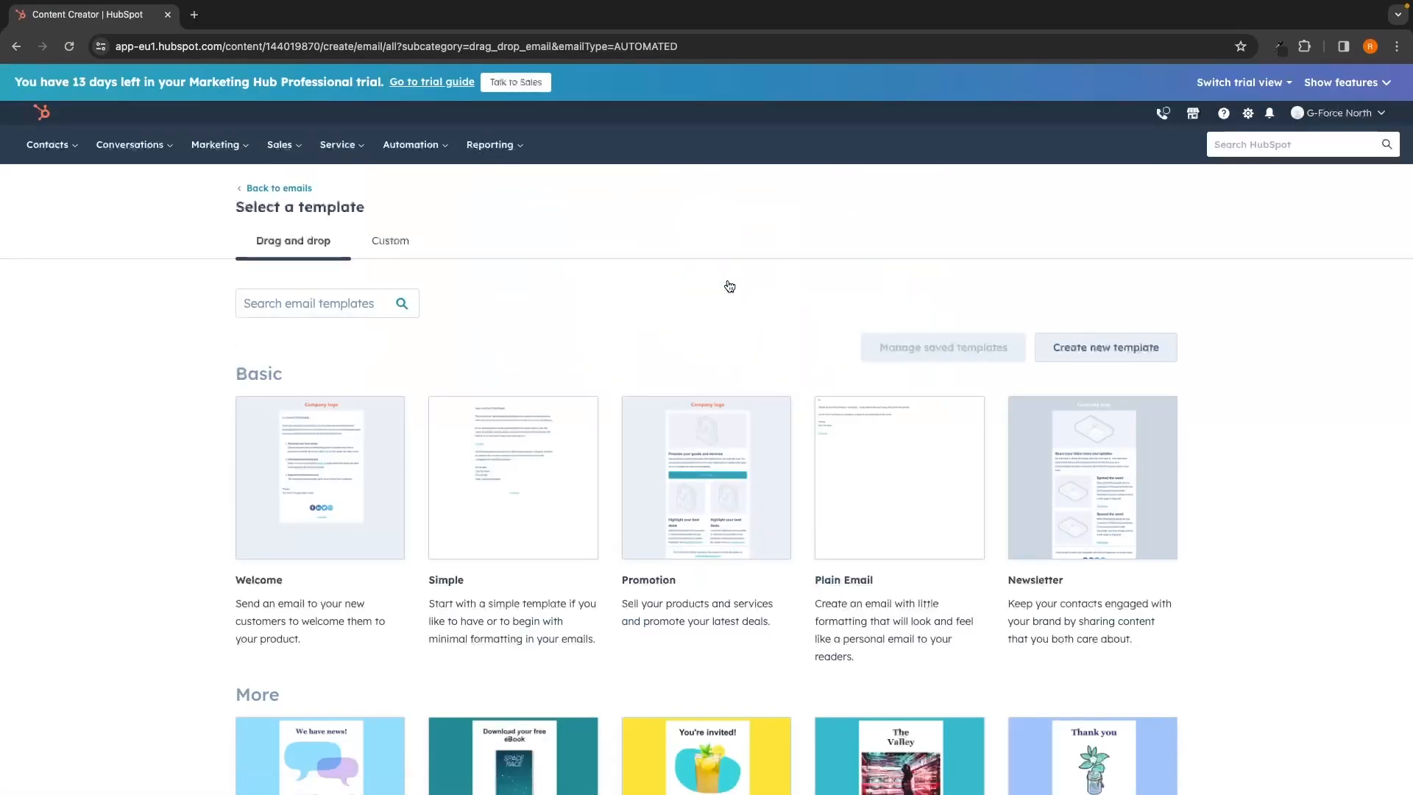
{"action": "scroll", "coordinate": [985, 454], "scroll_direction": "down", "scroll_amount": 9}
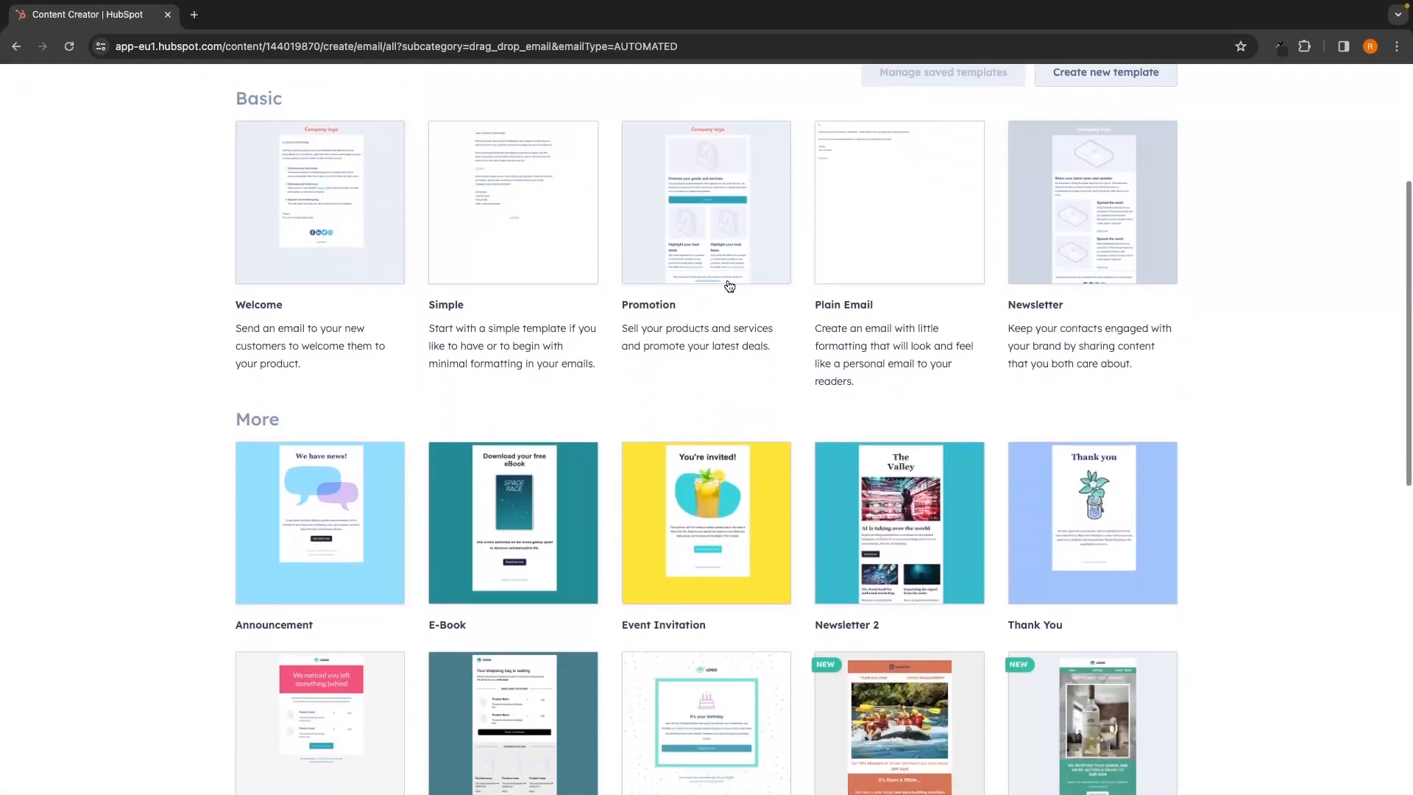
{"action": "scroll", "coordinate": [985, 454], "scroll_direction": "down", "scroll_amount": 2}
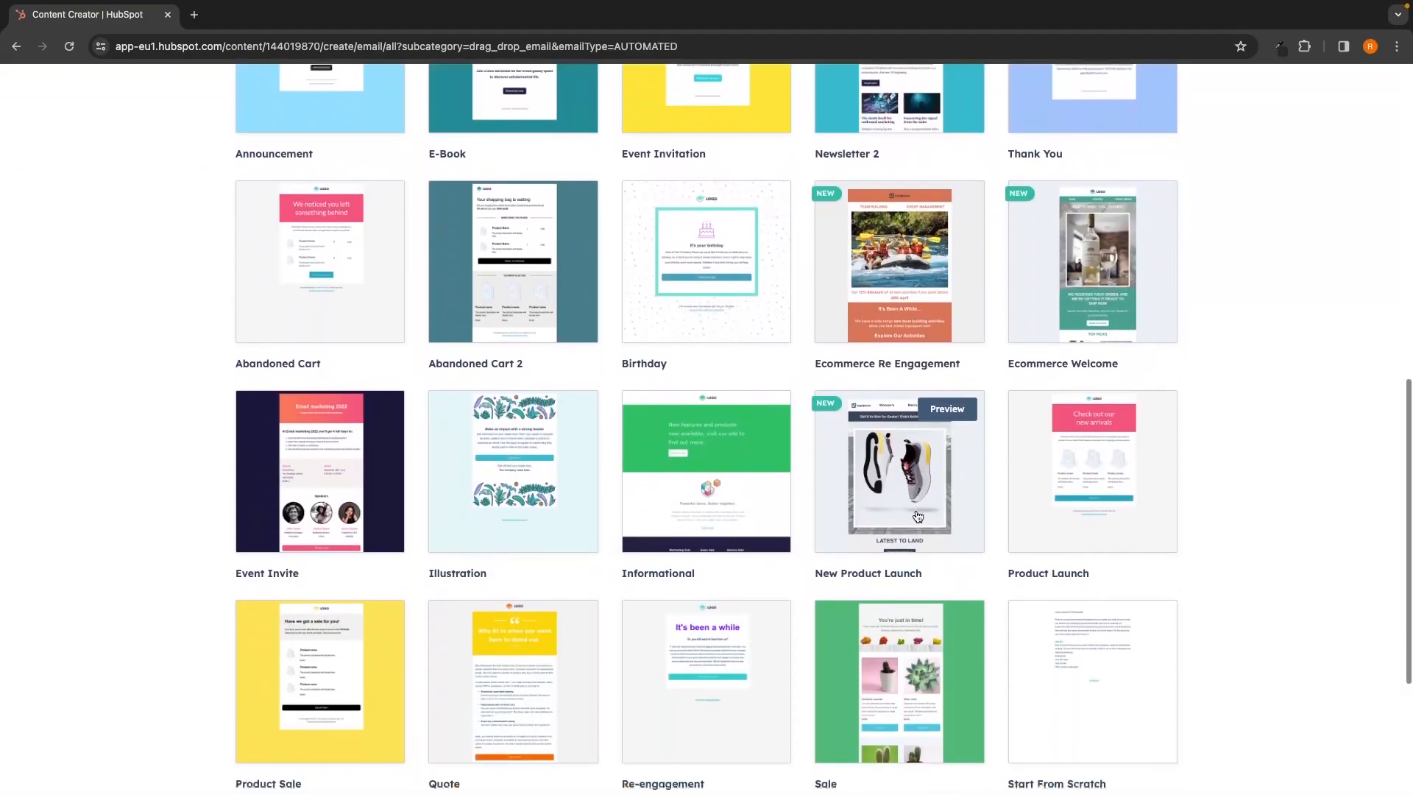
{"action": "left_click", "coordinate": [1113, 290]}
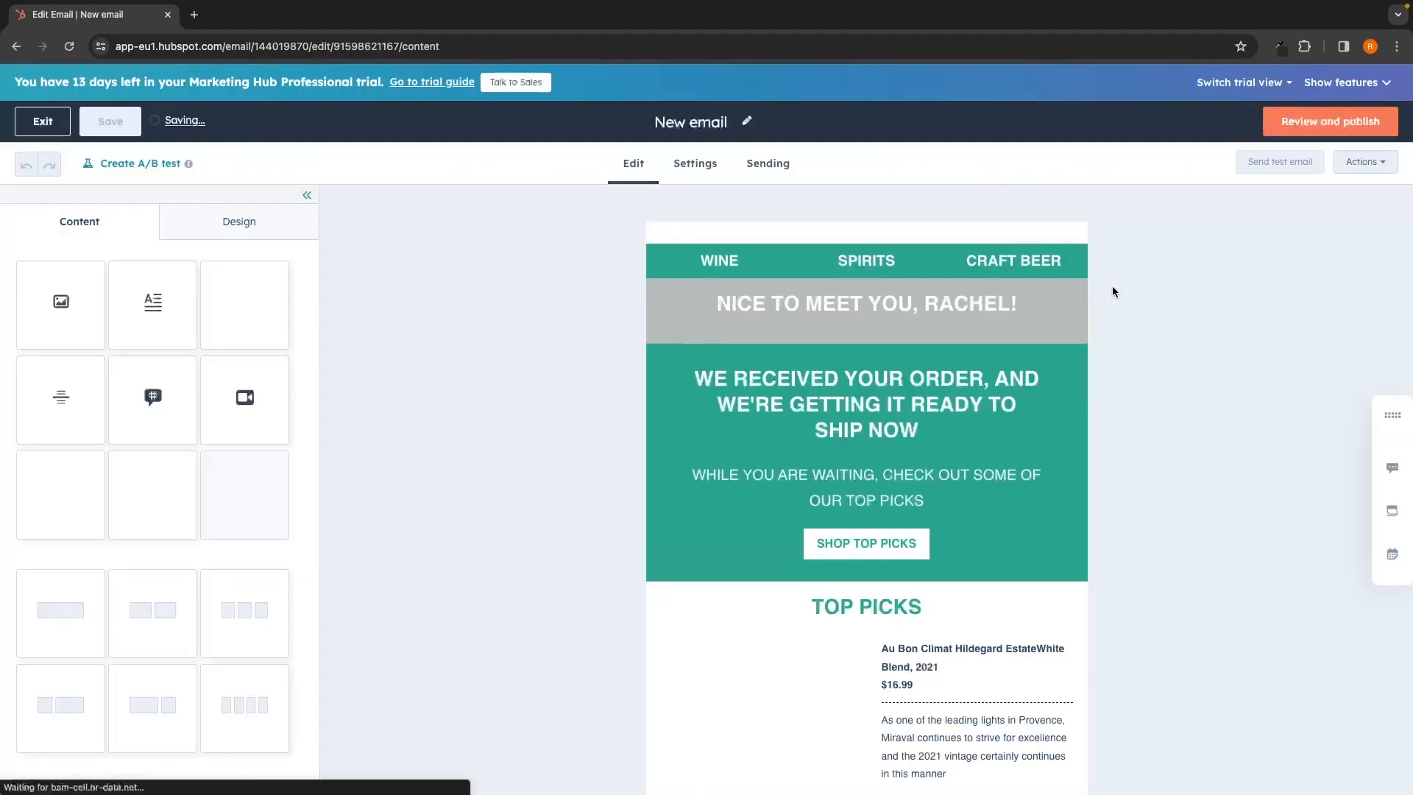
Step: Review the Ecom Test email's content and publish it for use in workflows
{"action": "scroll", "coordinate": [997, 484], "scroll_direction": "down", "scroll_amount": 1}
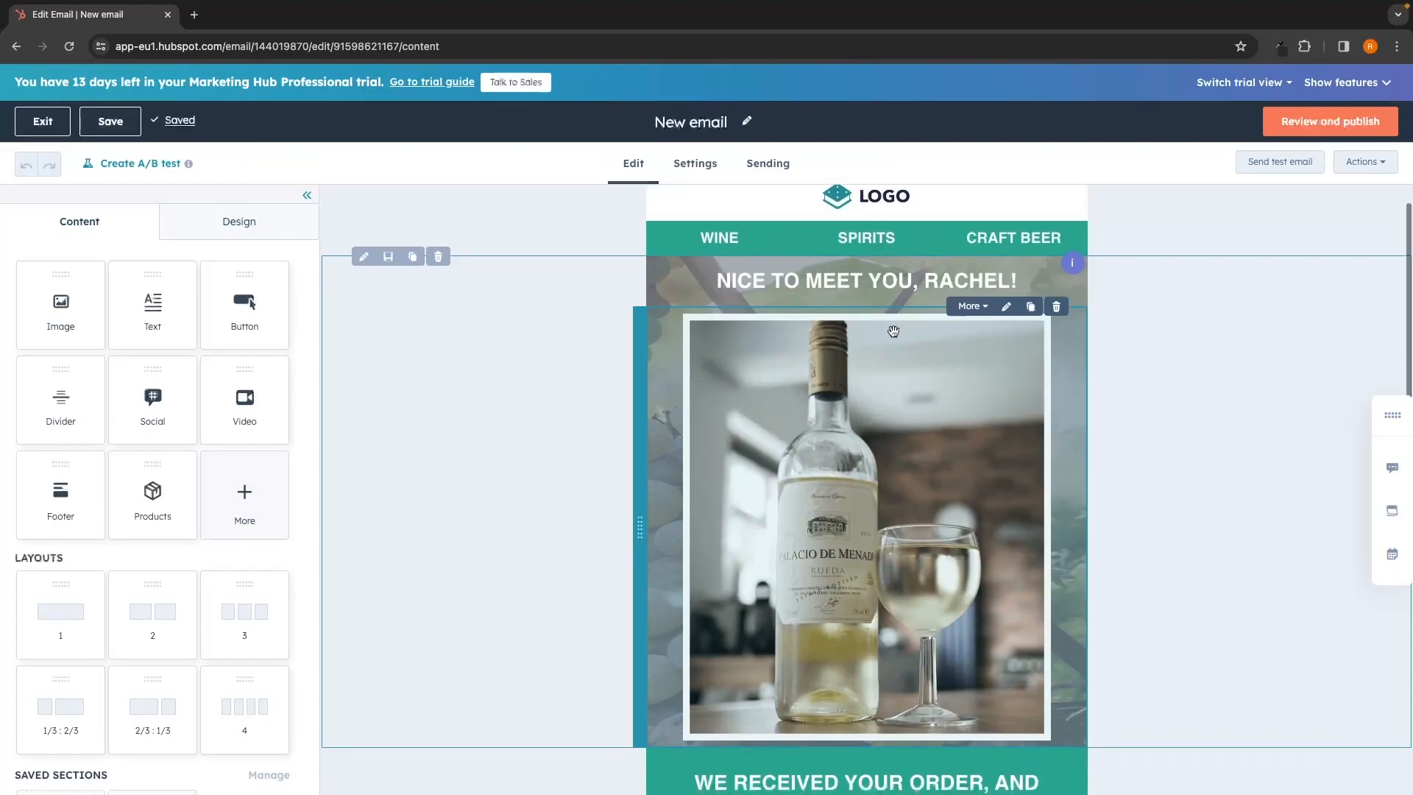
{"action": "scroll", "coordinate": [865, 437], "scroll_direction": "down", "scroll_amount": 2}
{"action": "scroll", "coordinate": [866, 437], "scroll_direction": "down", "scroll_amount": 10}
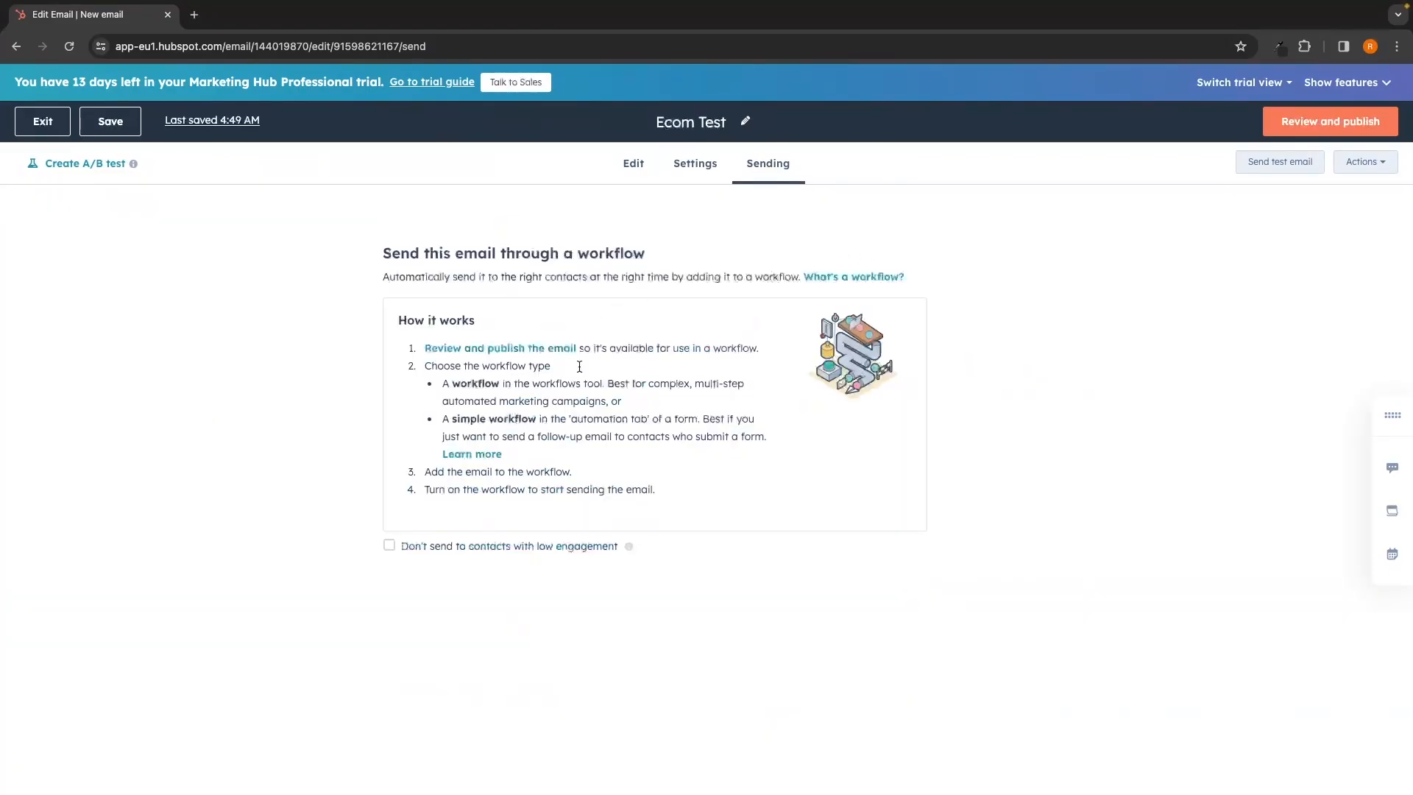
{"action": "left_click", "coordinate": [1302, 136]}
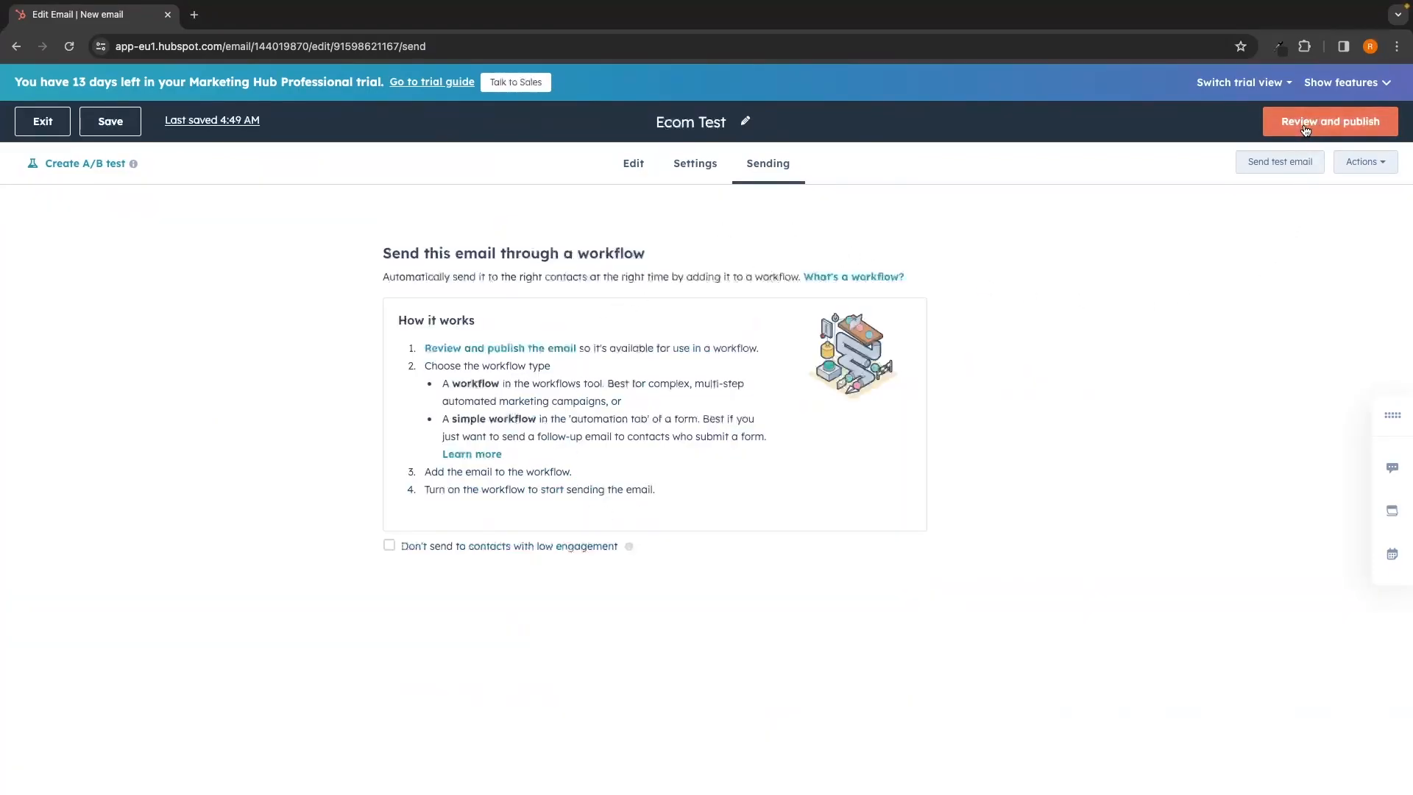
{"action": "left_click", "coordinate": [961, 763]}
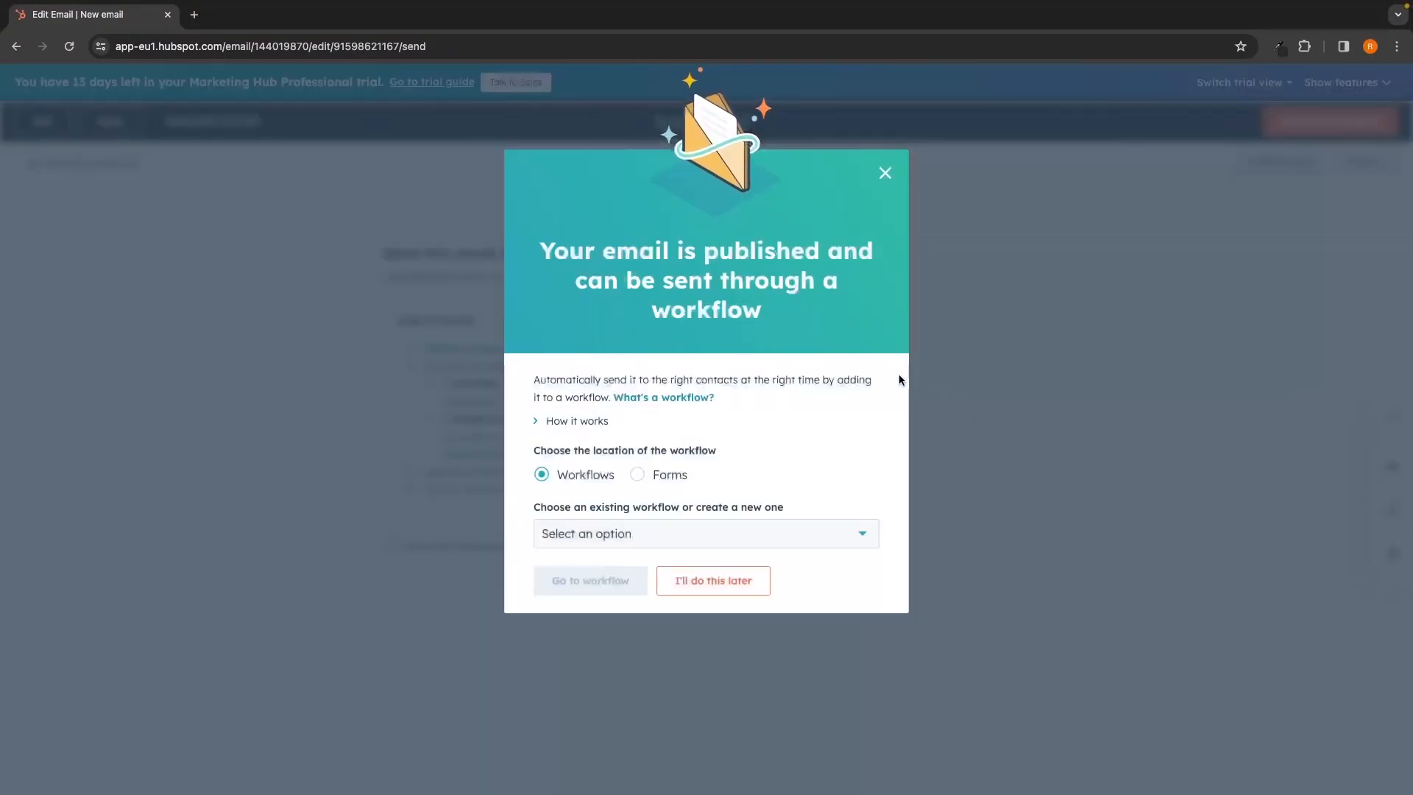
Step: Start creating a new workflow to send the published email
{"action": "left_click", "coordinate": [587, 530]}
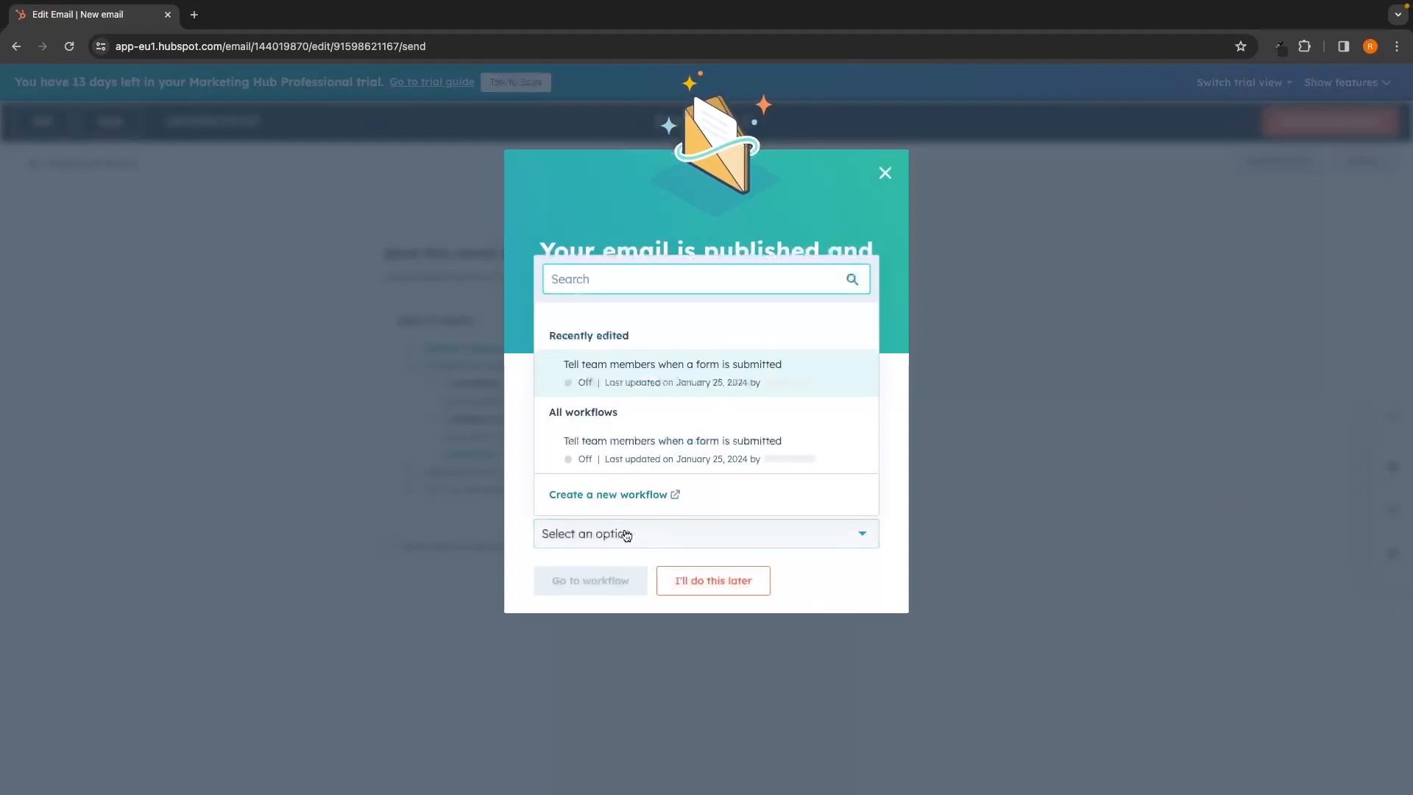
{"action": "left_click", "coordinate": [609, 501]}
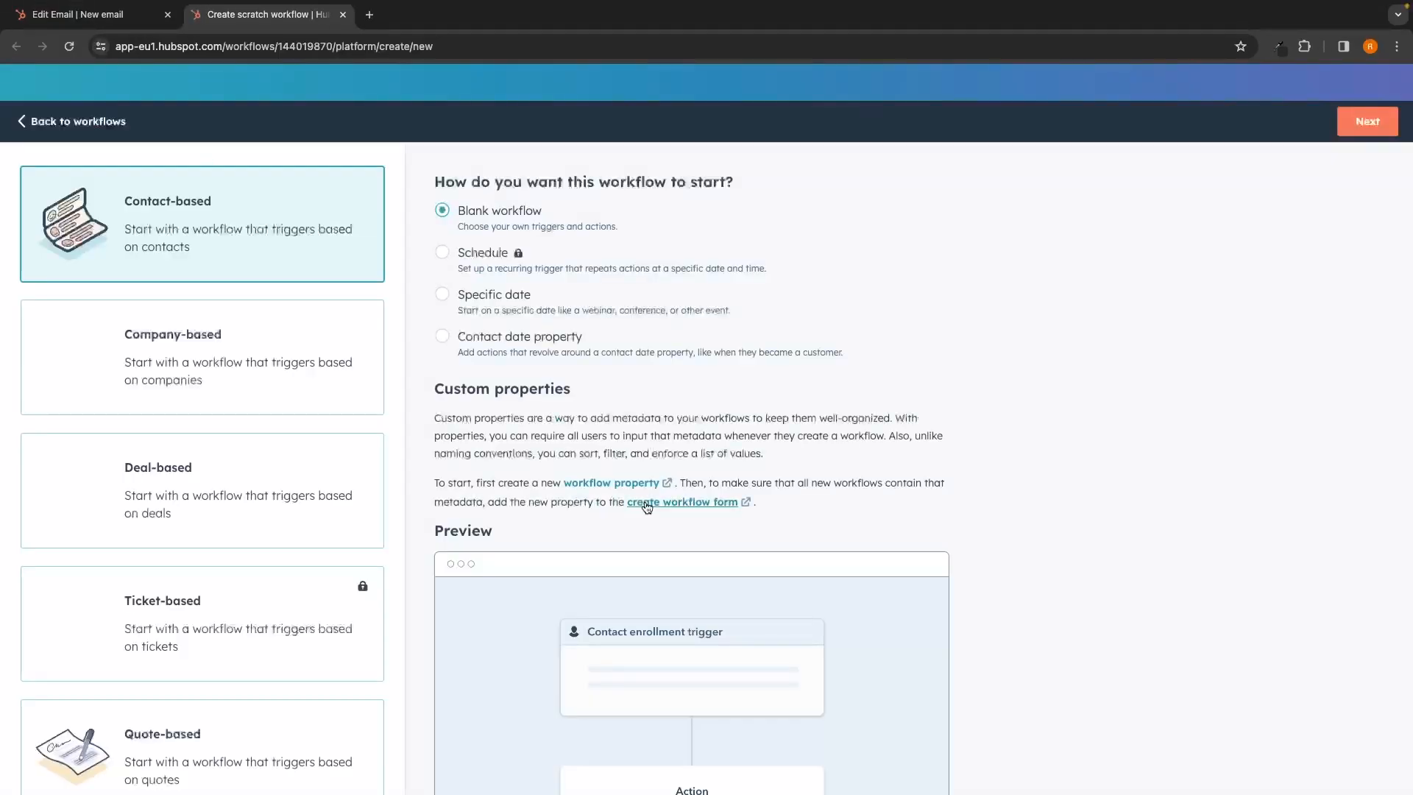
{"action": "scroll", "coordinate": [680, 460], "scroll_direction": "down", "scroll_amount": 2}
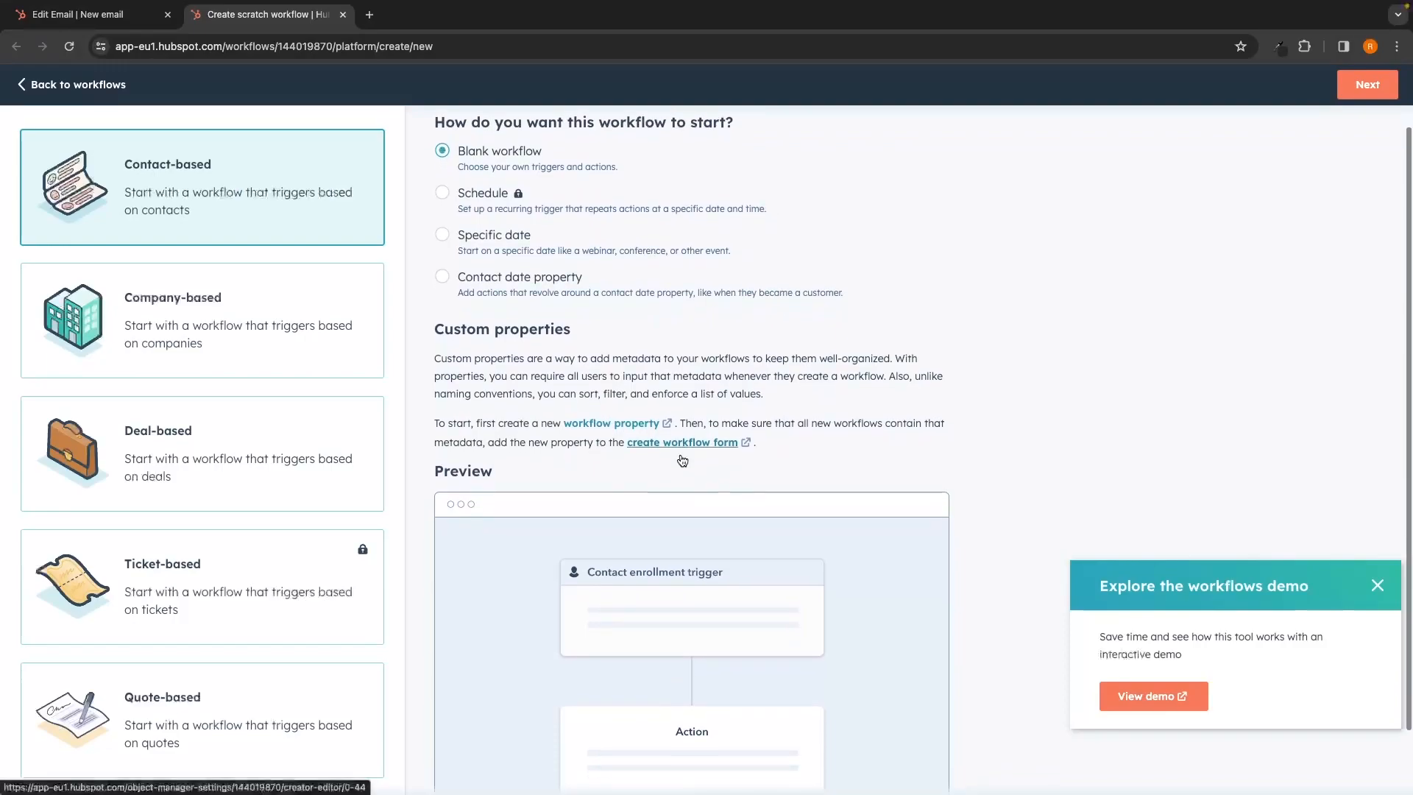
{"action": "scroll", "coordinate": [680, 459], "scroll_direction": "up", "scroll_amount": 2}
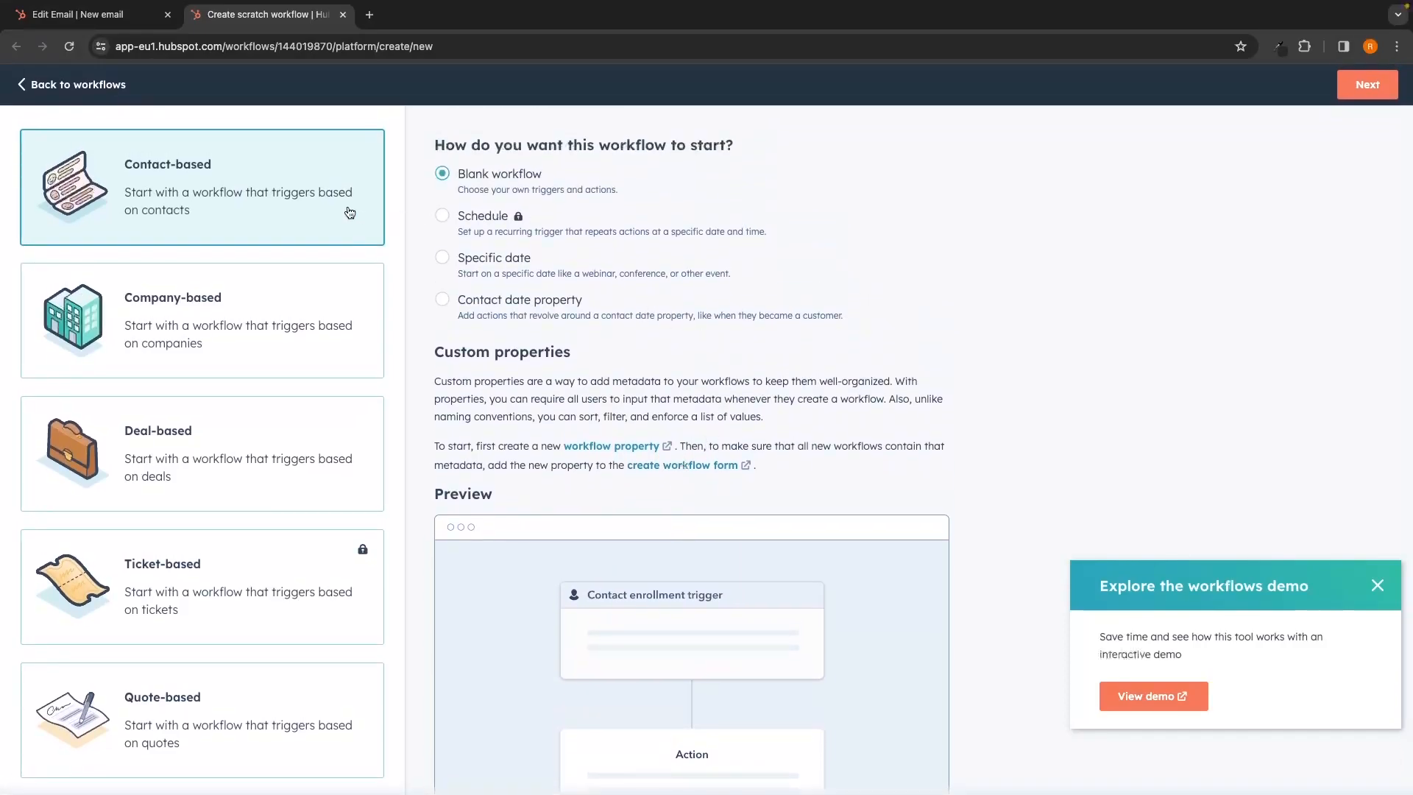
{"action": "left_click", "coordinate": [280, 200]}
{"action": "left_click", "coordinate": [293, 297]}
{"action": "left_click", "coordinate": [231, 425]}
{"action": "left_click", "coordinate": [196, 554]}
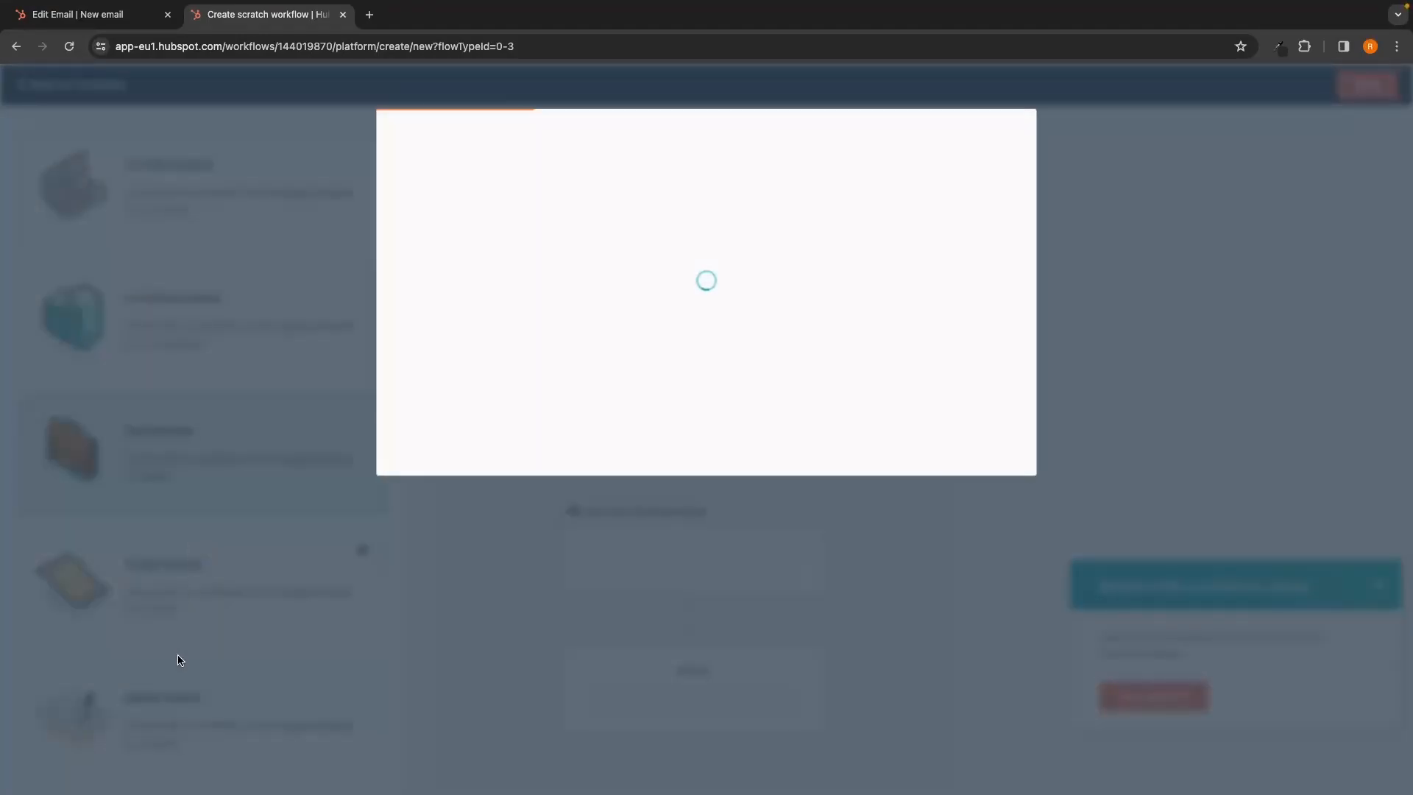
{"action": "left_click", "coordinate": [1023, 131]}
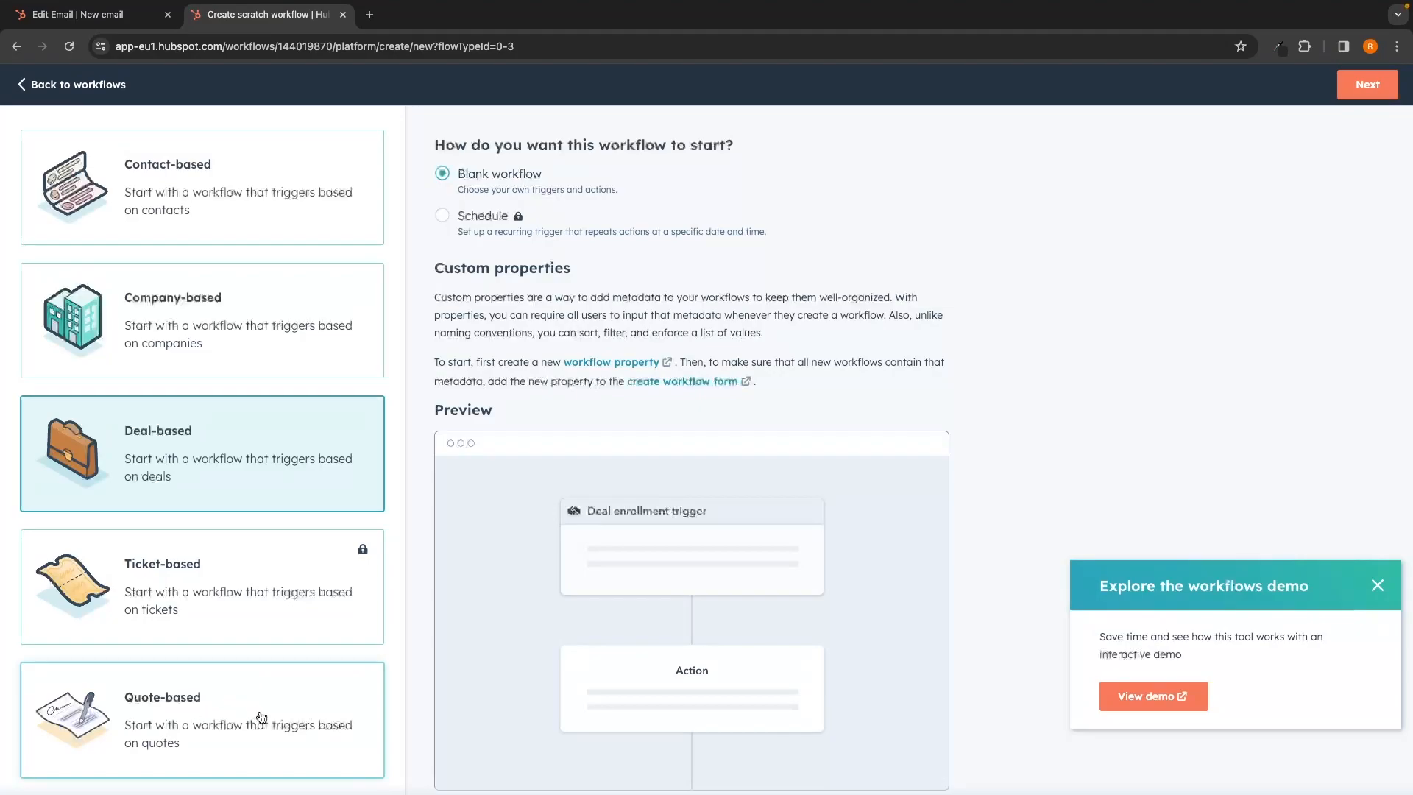
Step: Create the workflow as contact-based, starting from a blank workflow
{"action": "left_click", "coordinate": [263, 227]}
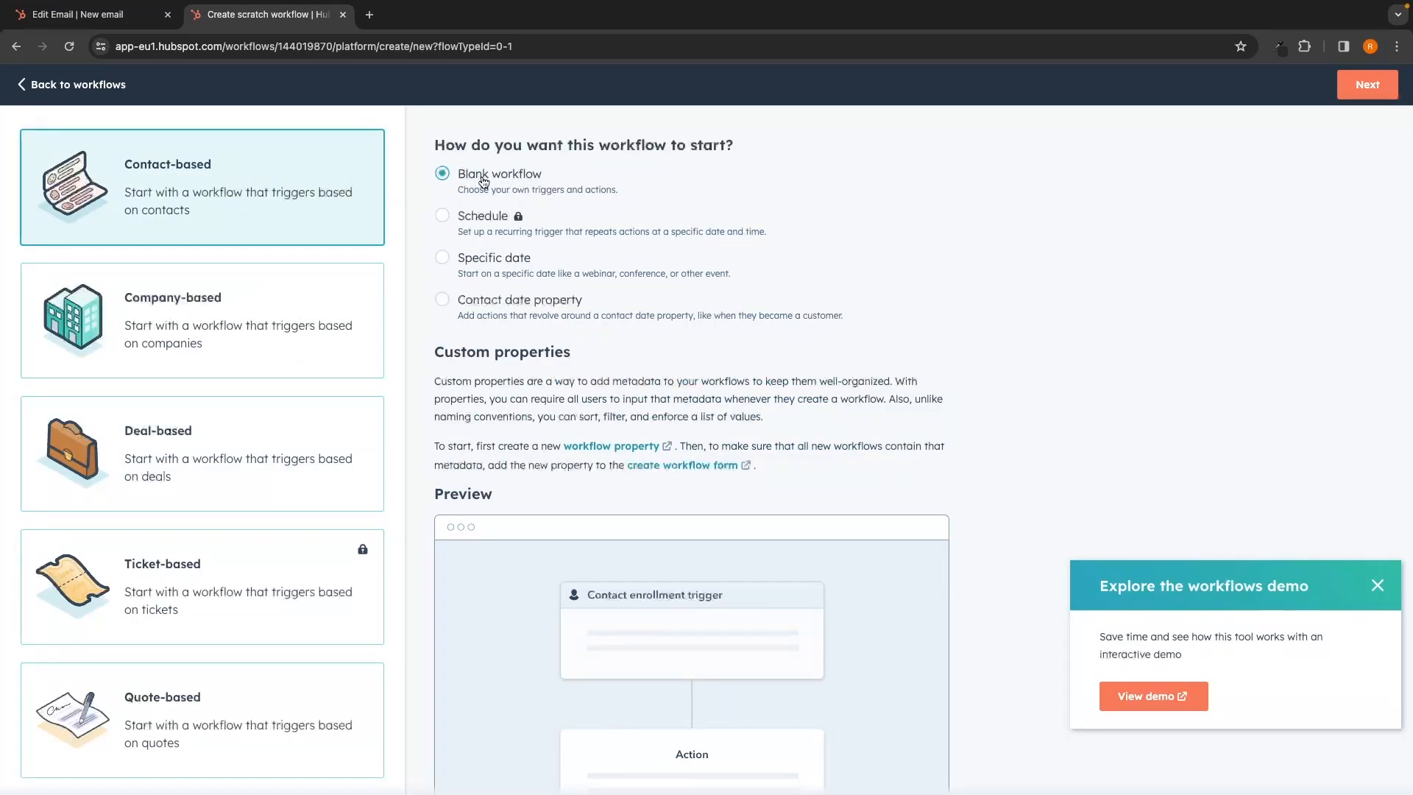
{"action": "scroll", "coordinate": [636, 190], "scroll_direction": "down", "scroll_amount": 2}
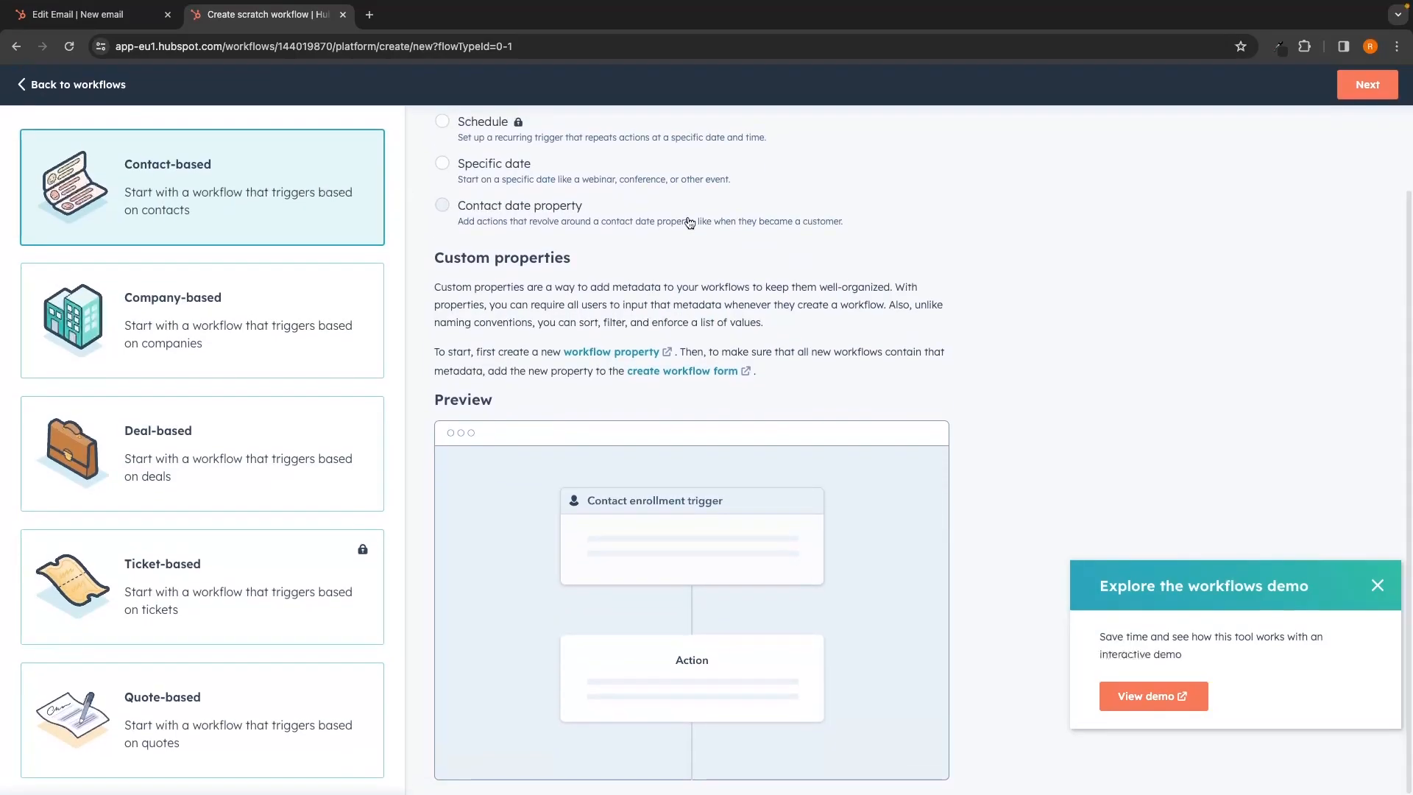
{"action": "left_click", "coordinate": [1369, 86]}
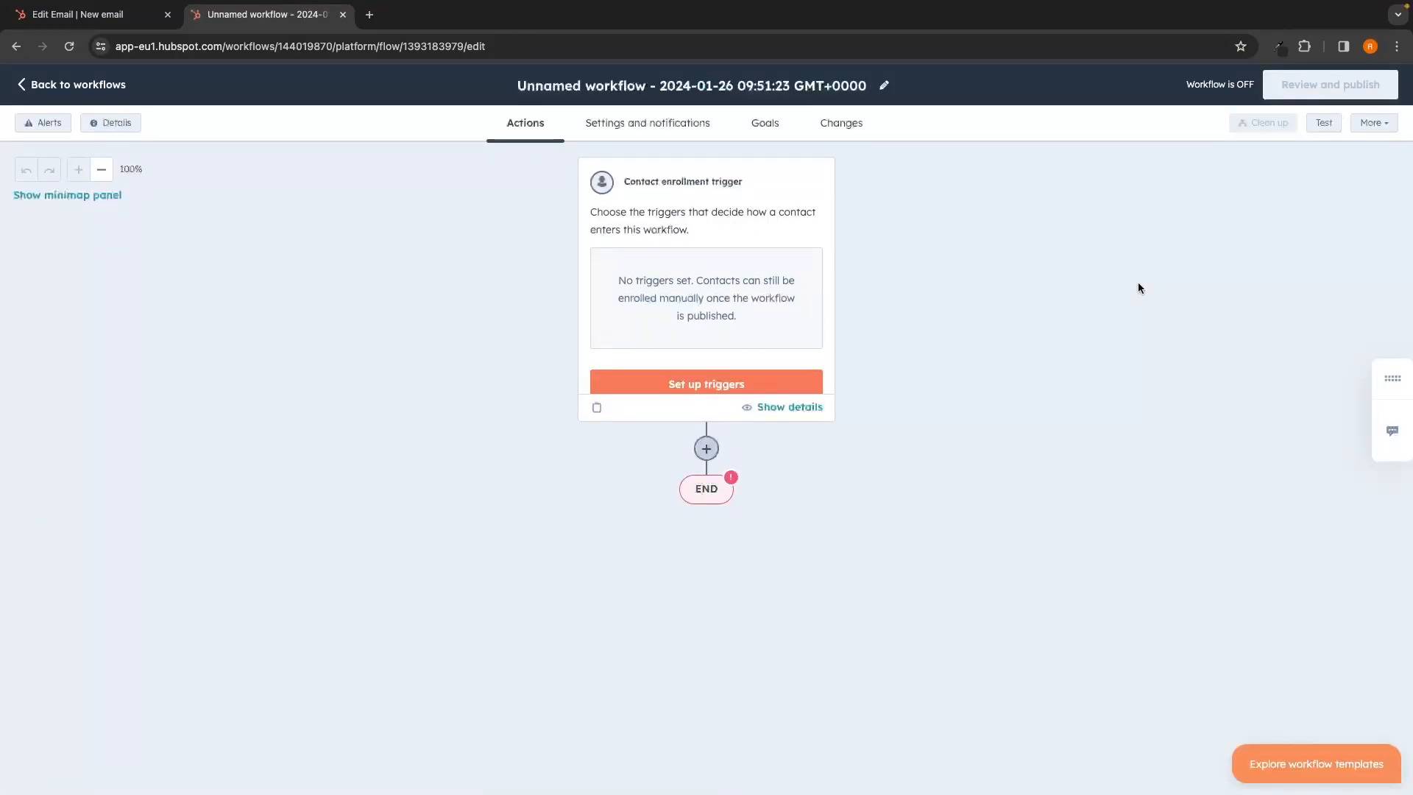
Step: Set the workflow's enrollment trigger to the Form submission event
{"action": "scroll", "coordinate": [798, 330], "scroll_direction": "down", "scroll_amount": 1}
{"action": "scroll", "coordinate": [798, 329], "scroll_direction": "up", "scroll_amount": 1}
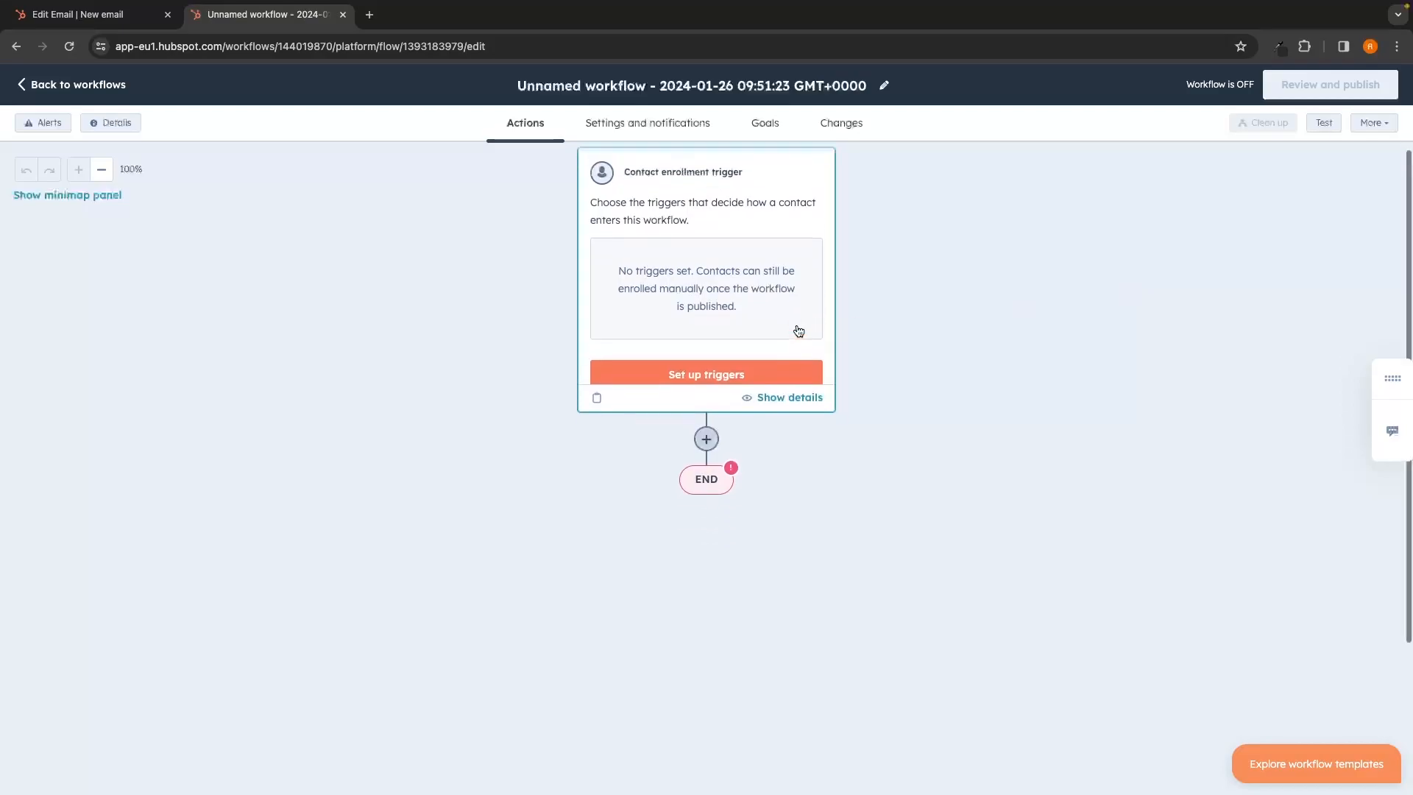
{"action": "left_click", "coordinate": [716, 388]}
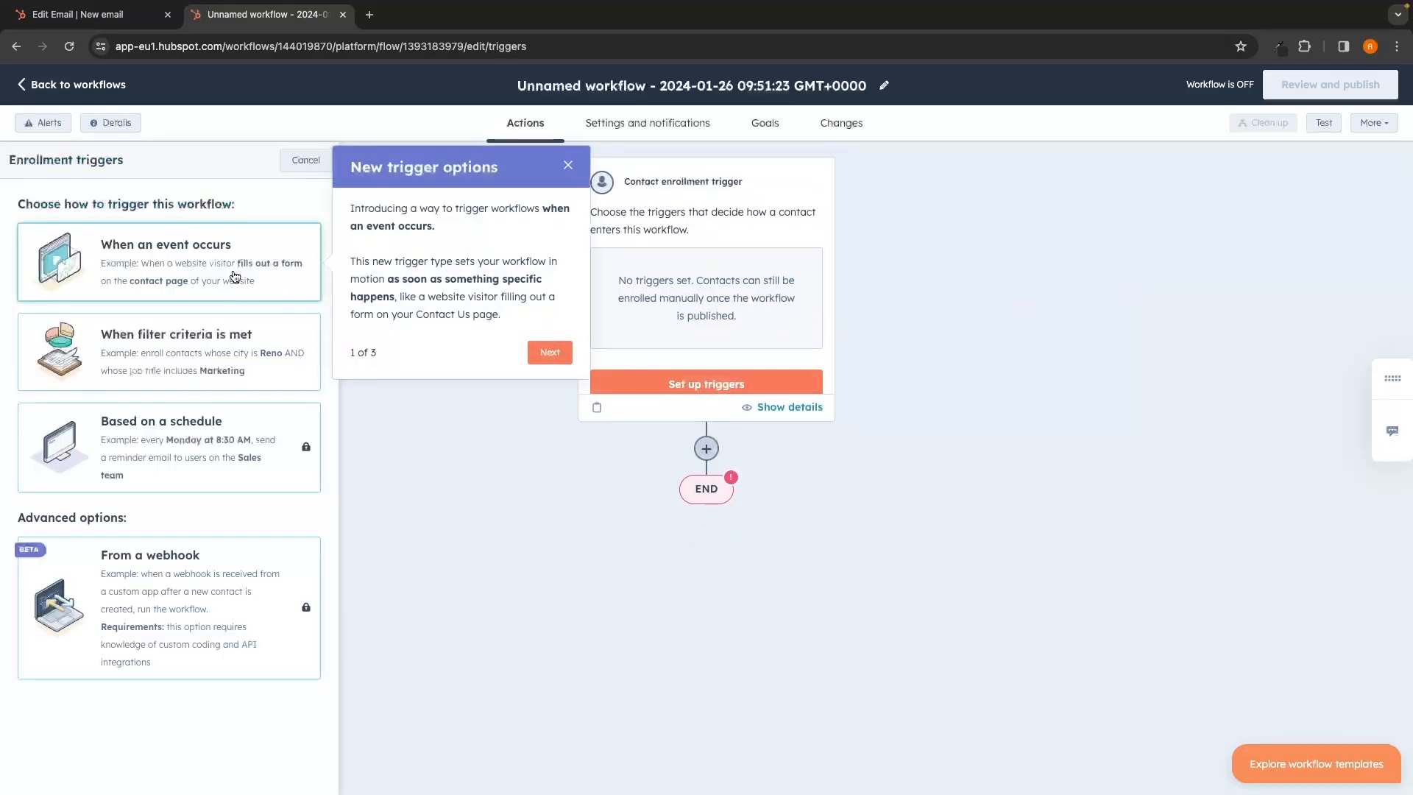
{"action": "left_click", "coordinate": [162, 266]}
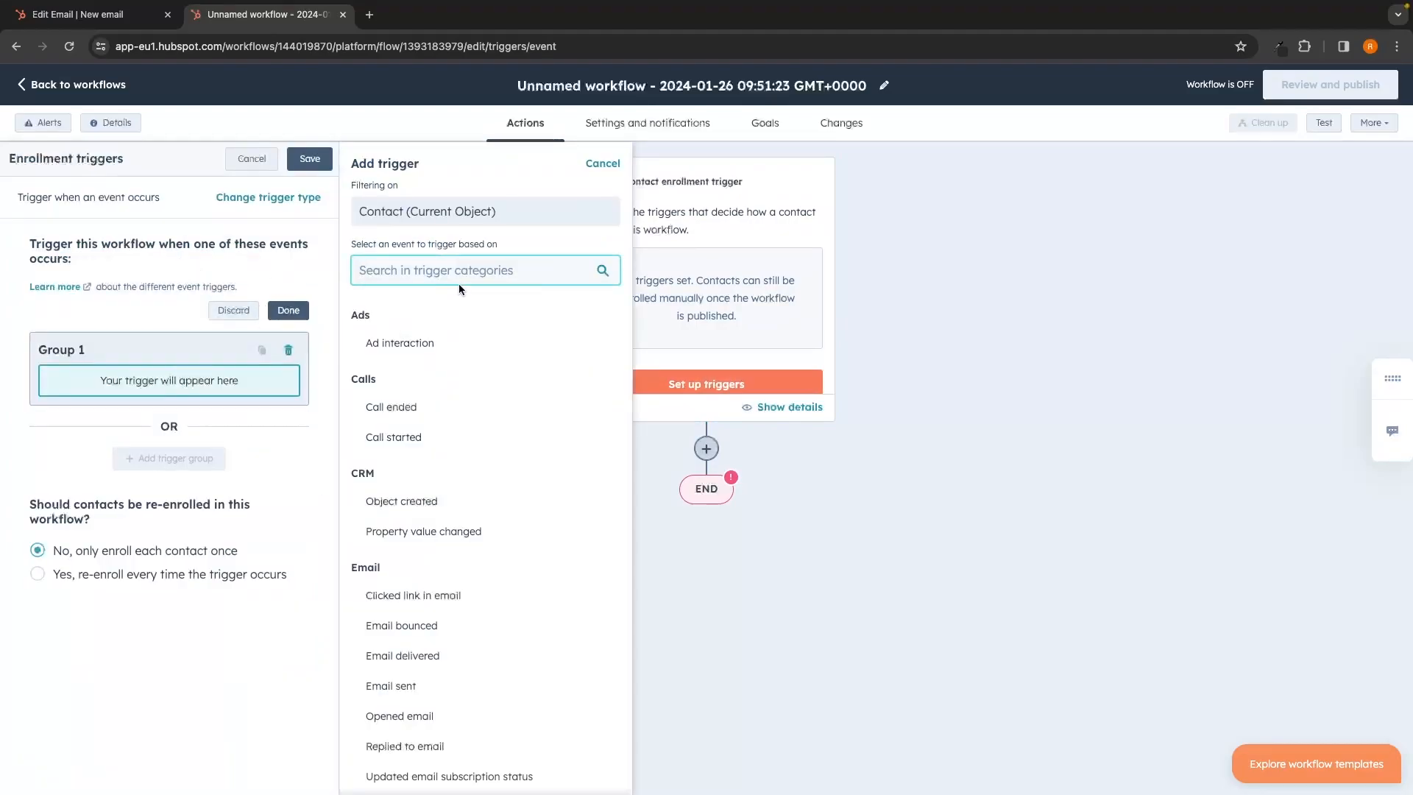
{"action": "scroll", "coordinate": [455, 452], "scroll_direction": "down", "scroll_amount": 2}
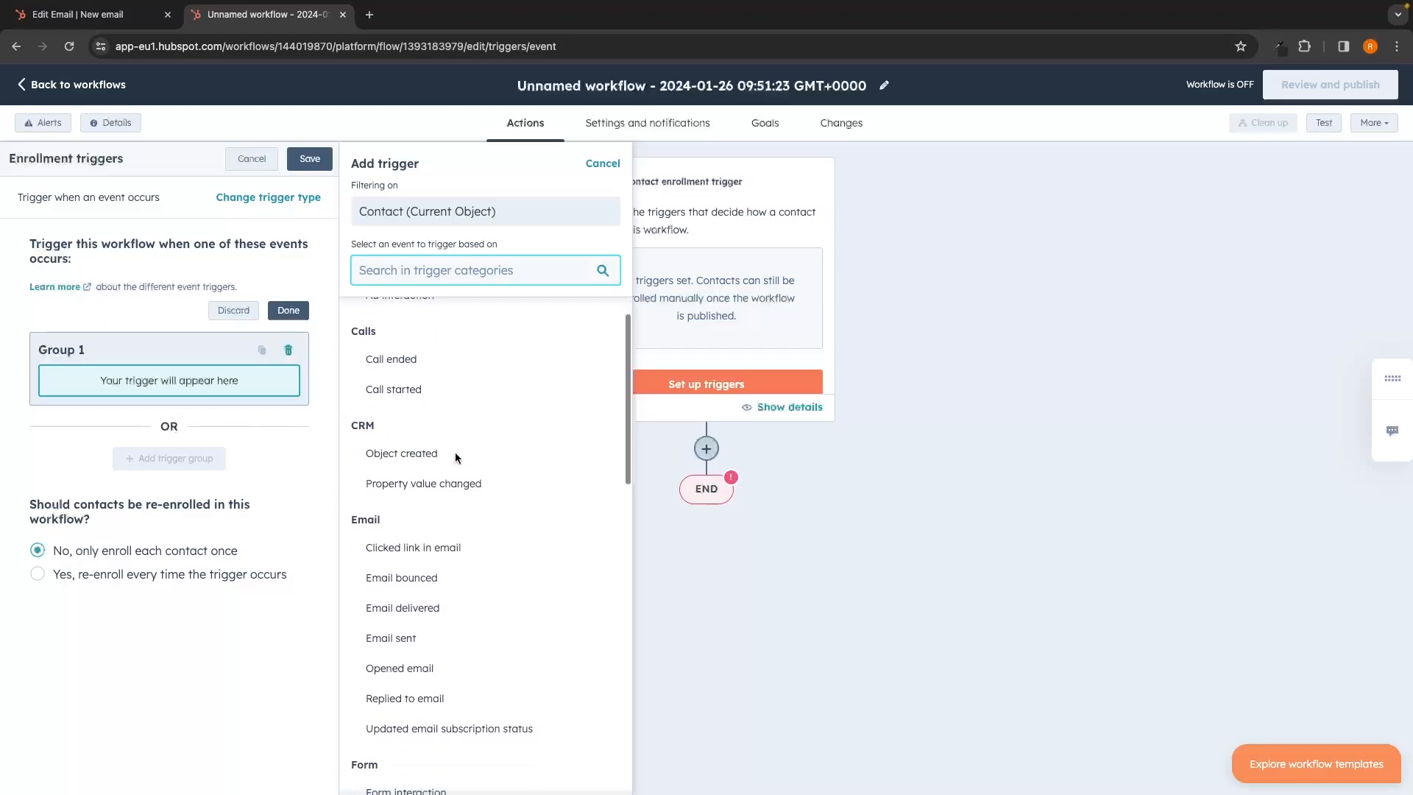
{"action": "scroll", "coordinate": [479, 447], "scroll_direction": "down", "scroll_amount": 2}
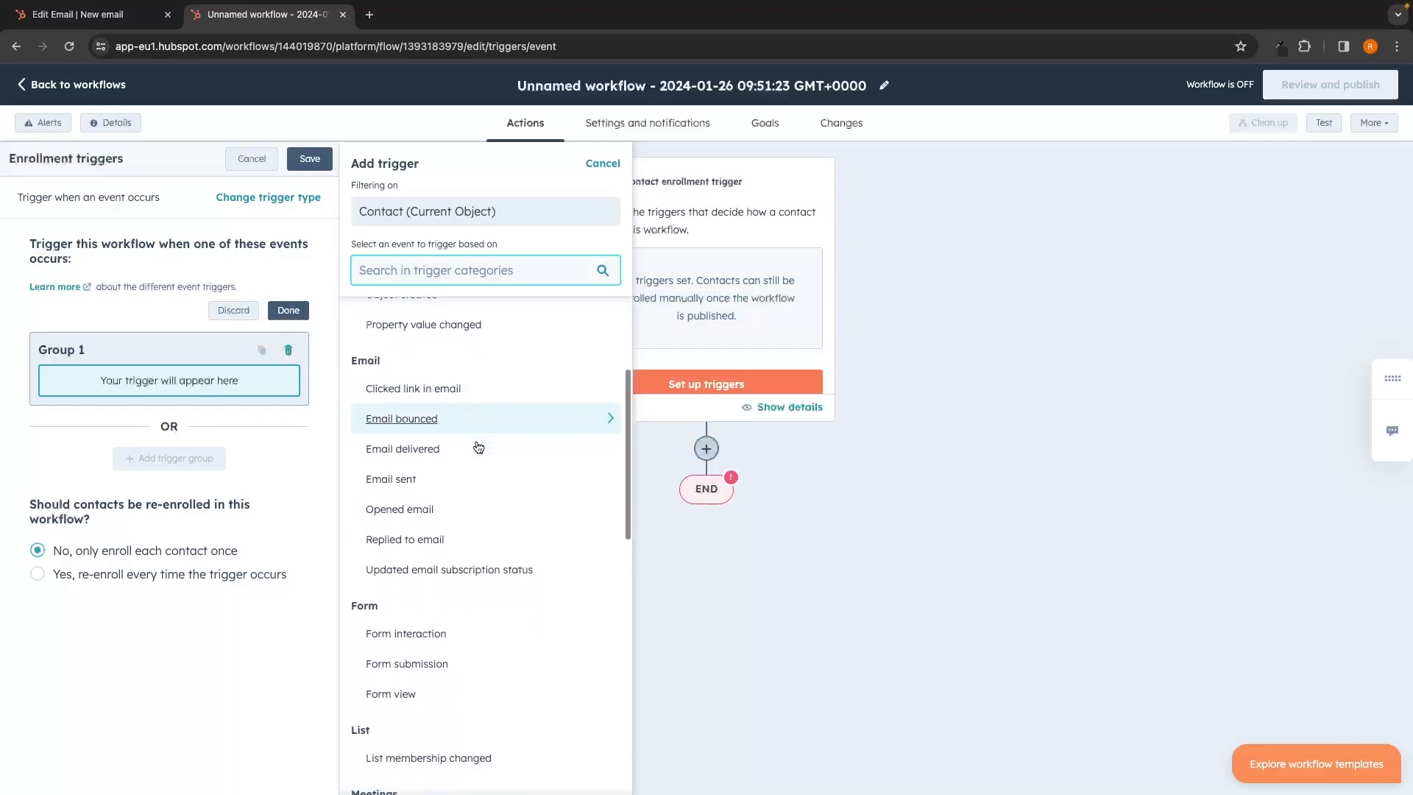
{"action": "left_click", "coordinate": [409, 572]}
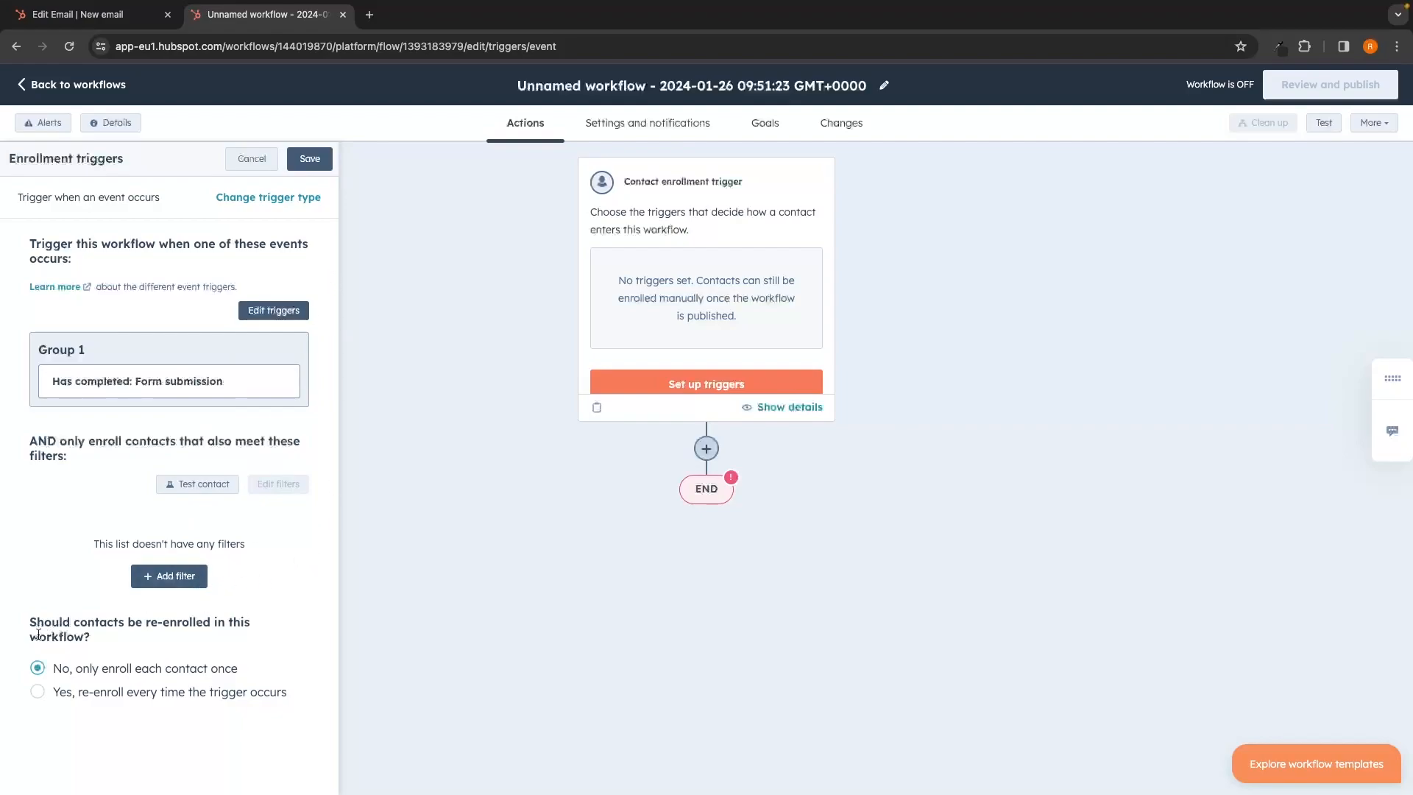
Step: Keep enrollment limited to once per contact and save the enrollment triggers
{"action": "left_click_drag", "start_coordinate": [32, 630], "coordinate": [101, 641]}
{"action": "left_click", "coordinate": [105, 661]}
{"action": "left_click", "coordinate": [308, 160]}
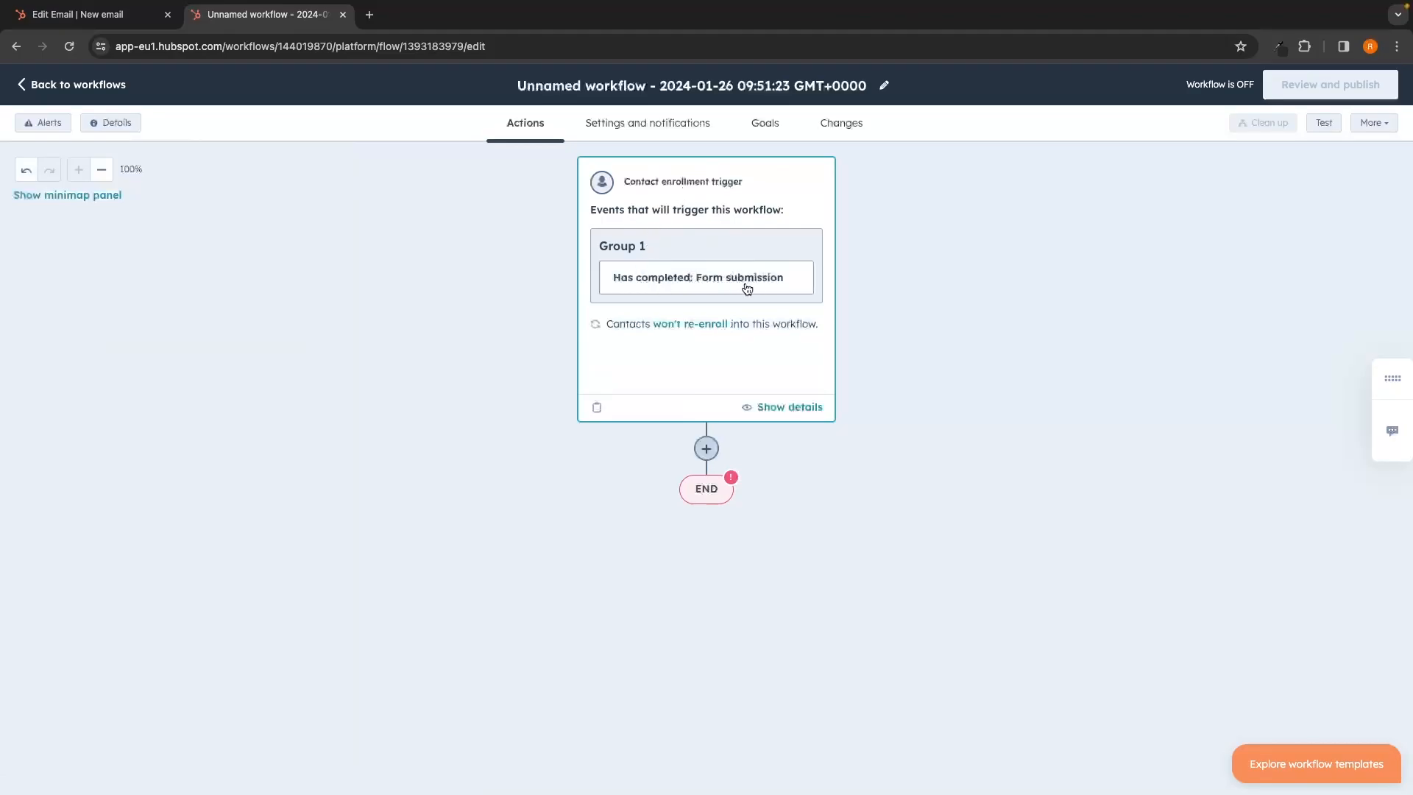
Step: Add a Send email action after the trigger that sends Ecom Test to the enrolled contact, and save it
{"action": "left_click", "coordinate": [707, 448]}
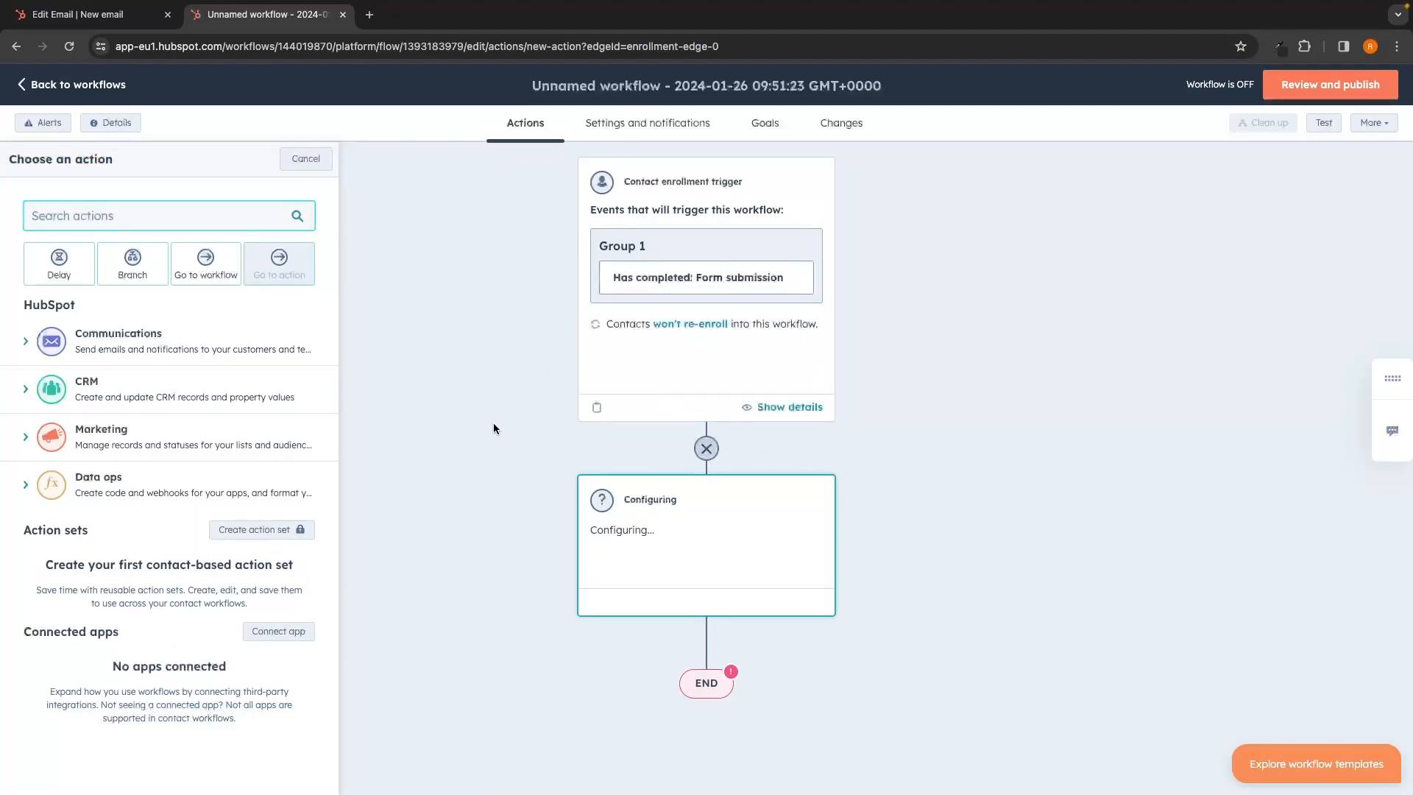
{"action": "left_click", "coordinate": [111, 340]}
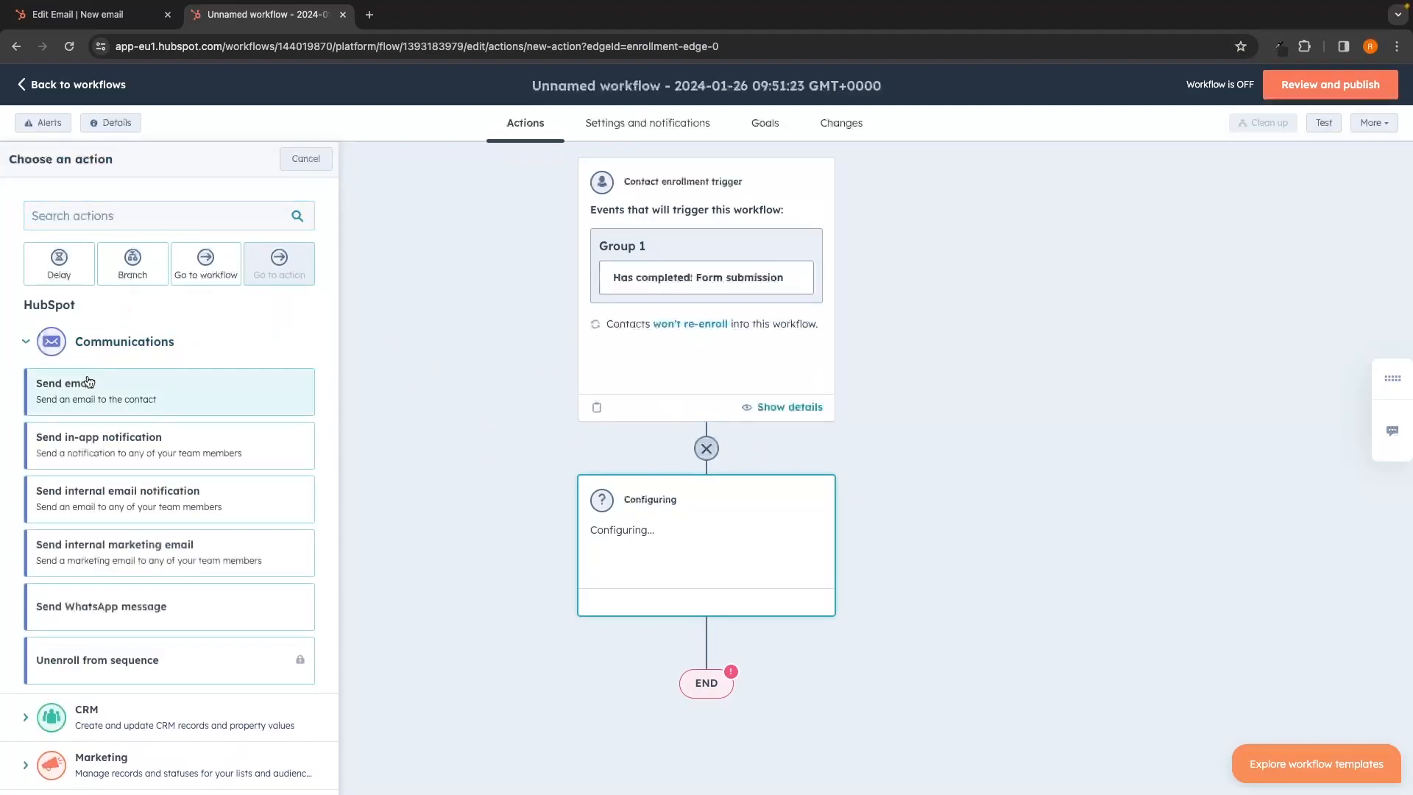
{"action": "left_click", "coordinate": [170, 390]}
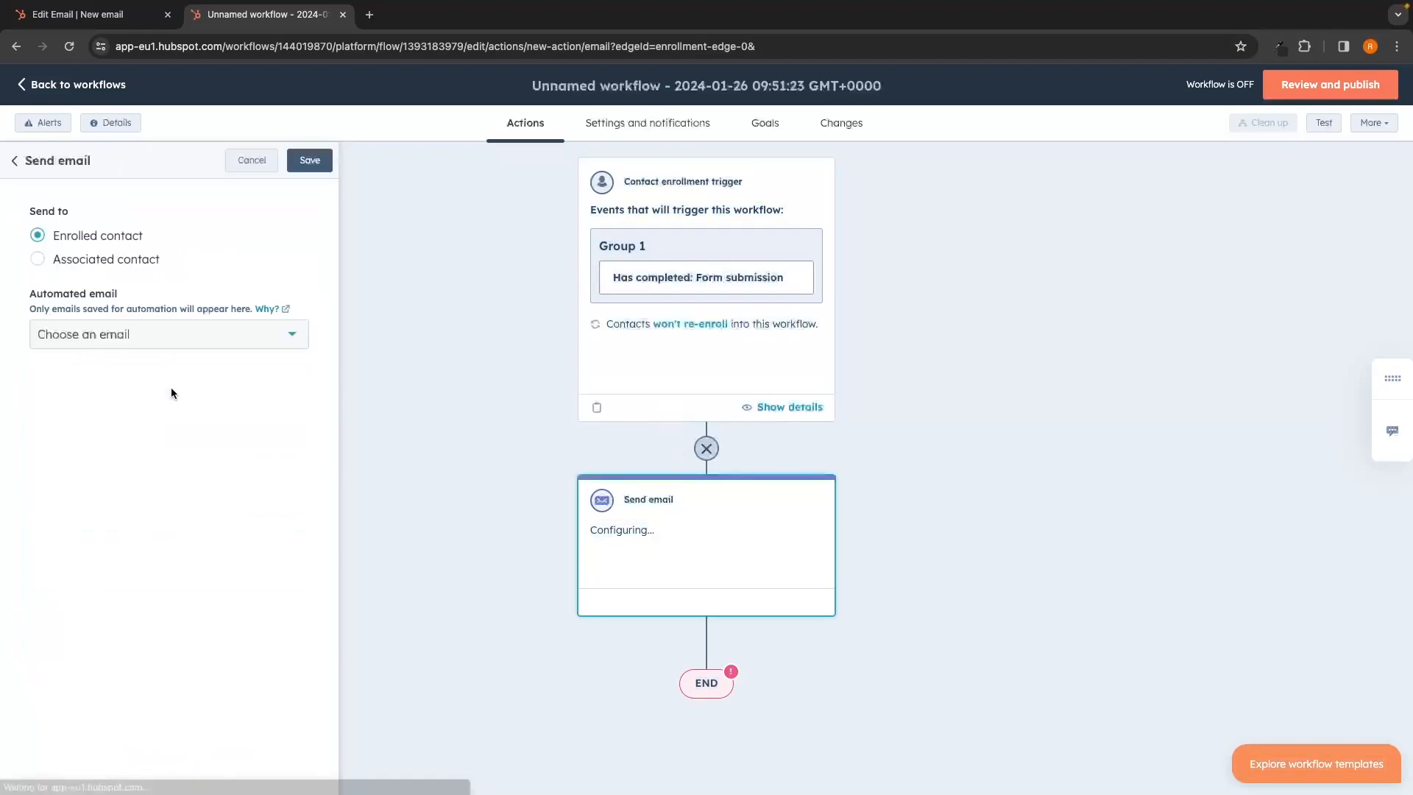
{"action": "left_click", "coordinate": [169, 334]}
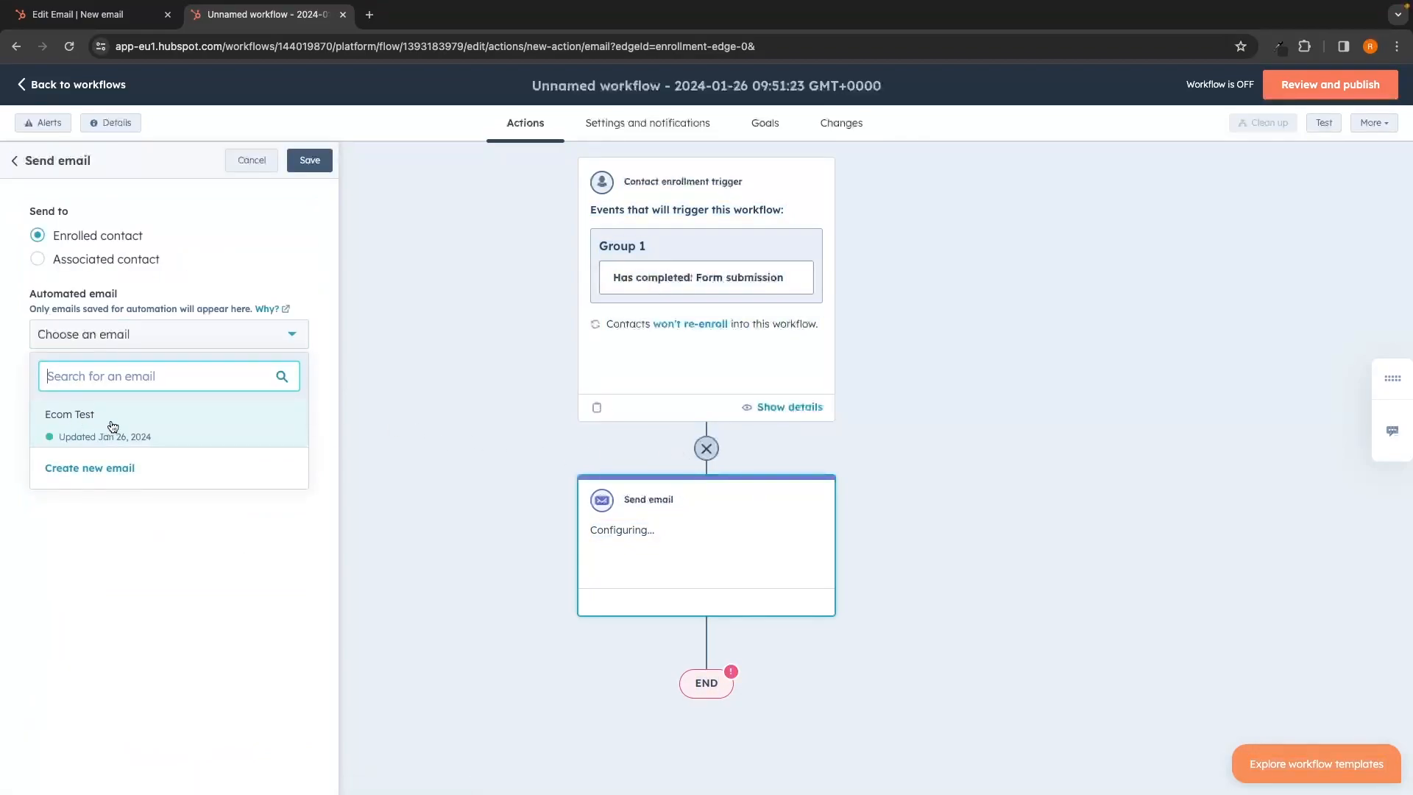
{"action": "left_click", "coordinate": [74, 420]}
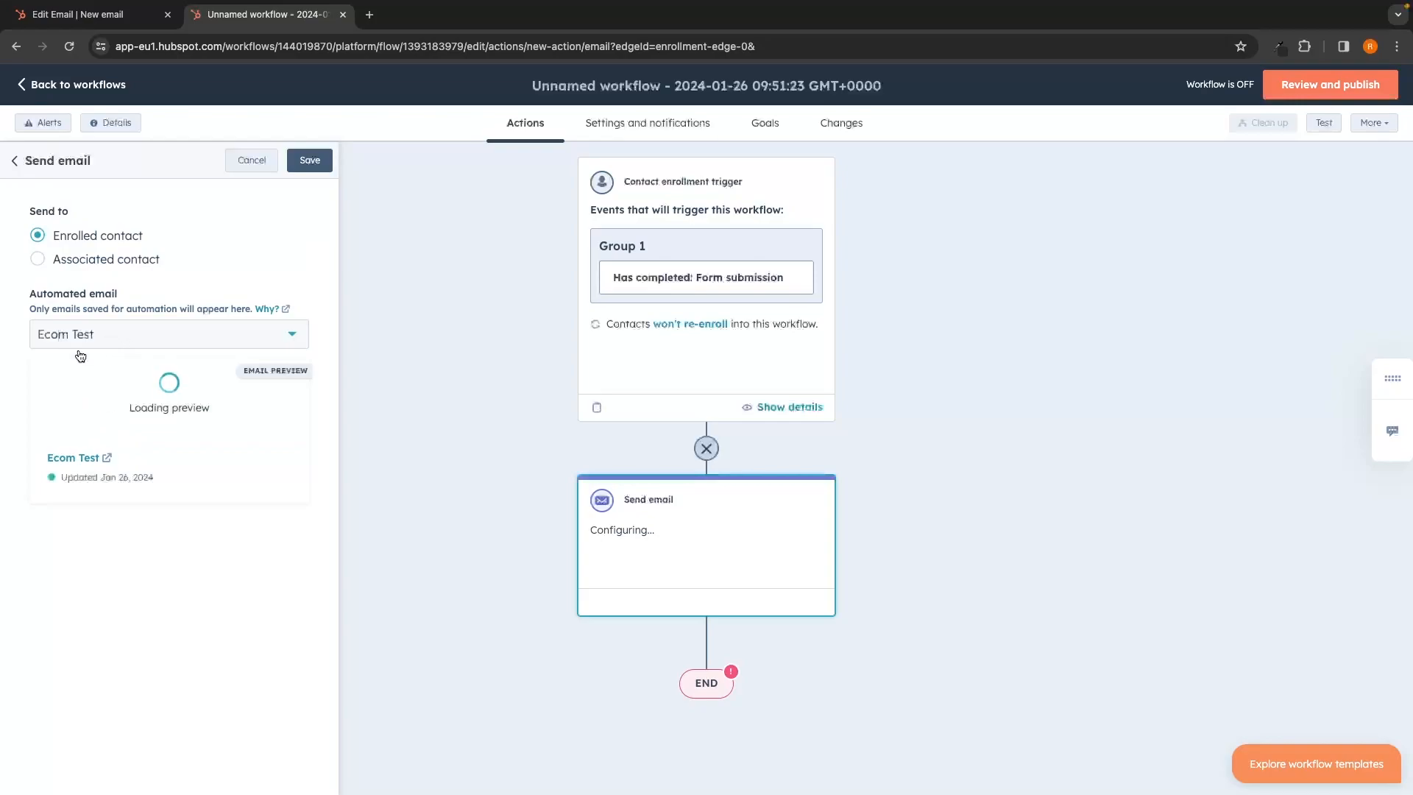
{"action": "left_click", "coordinate": [313, 161]}
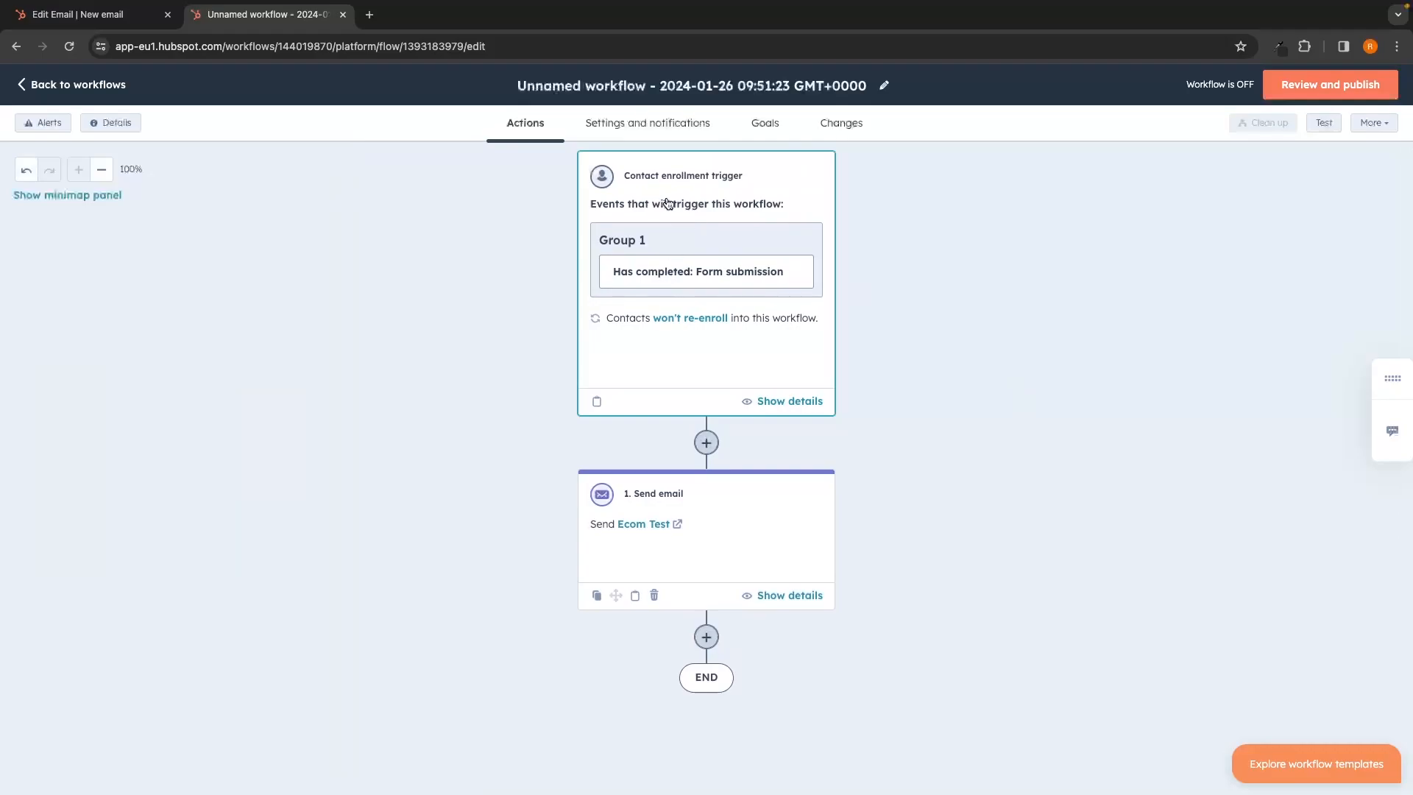
Step: Add a delay after the Ecom Test email action based on a set amount of time of 1 day, and save it
{"action": "scroll", "coordinate": [758, 346], "scroll_direction": "down", "scroll_amount": 2}
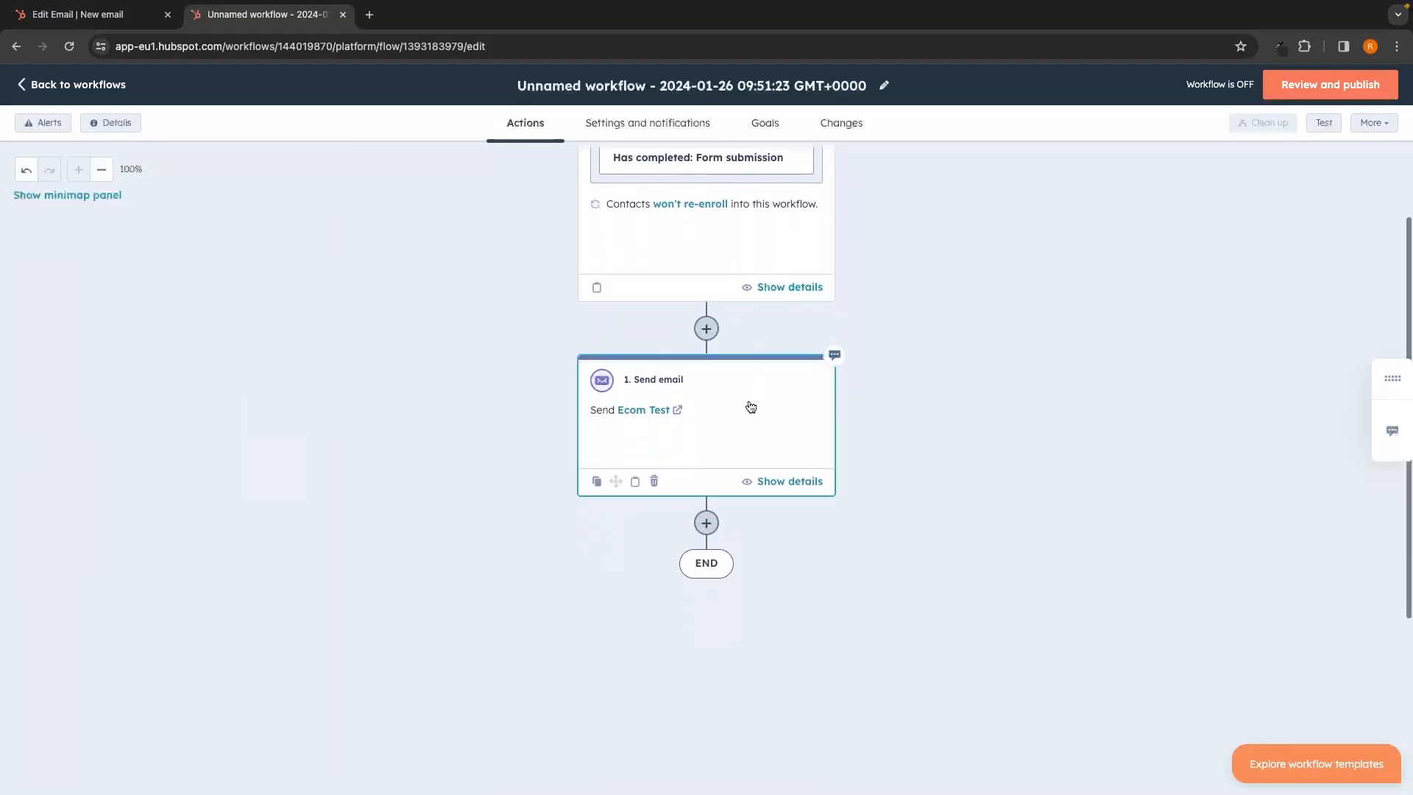
{"action": "left_click", "coordinate": [708, 523]}
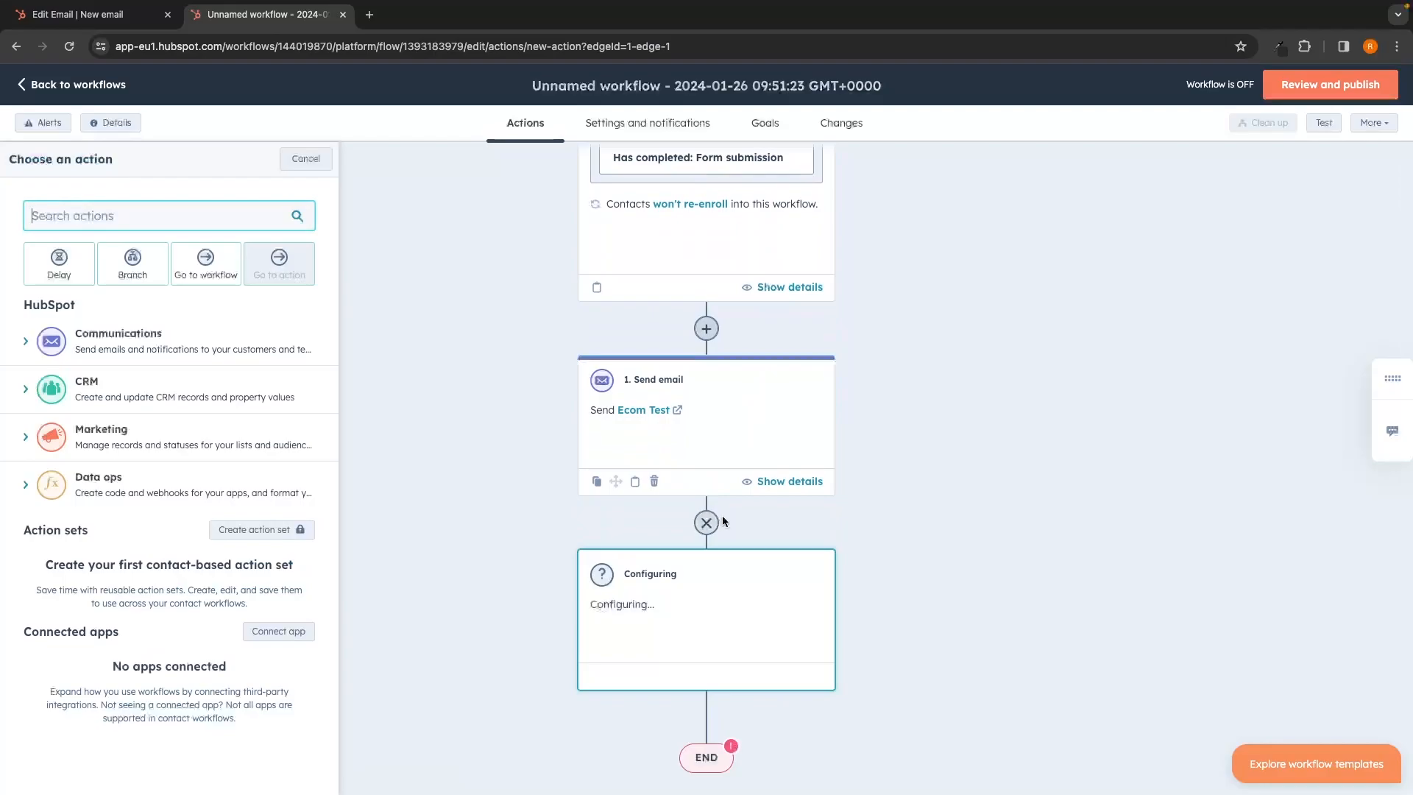
{"action": "left_click", "coordinate": [65, 275]}
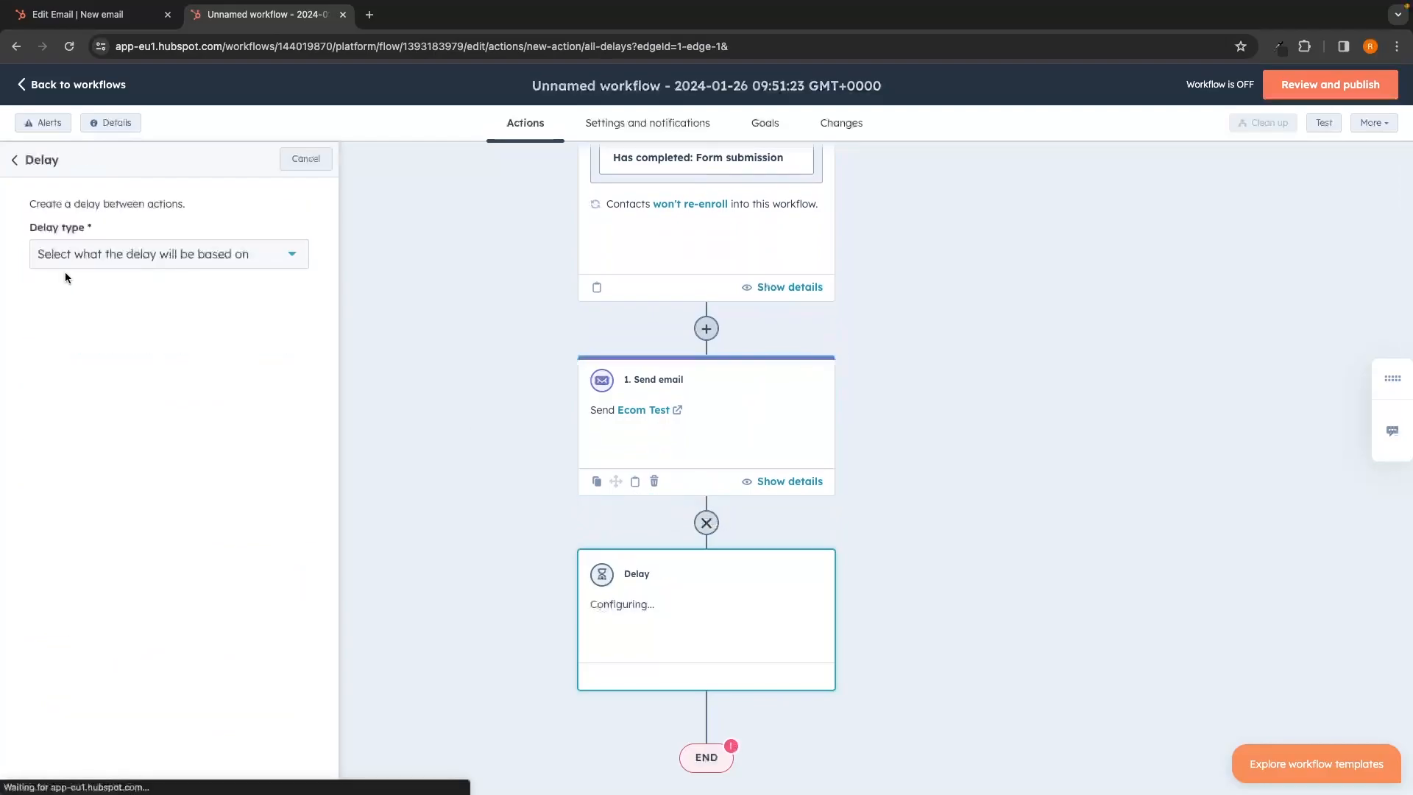
{"action": "left_click", "coordinate": [100, 251]}
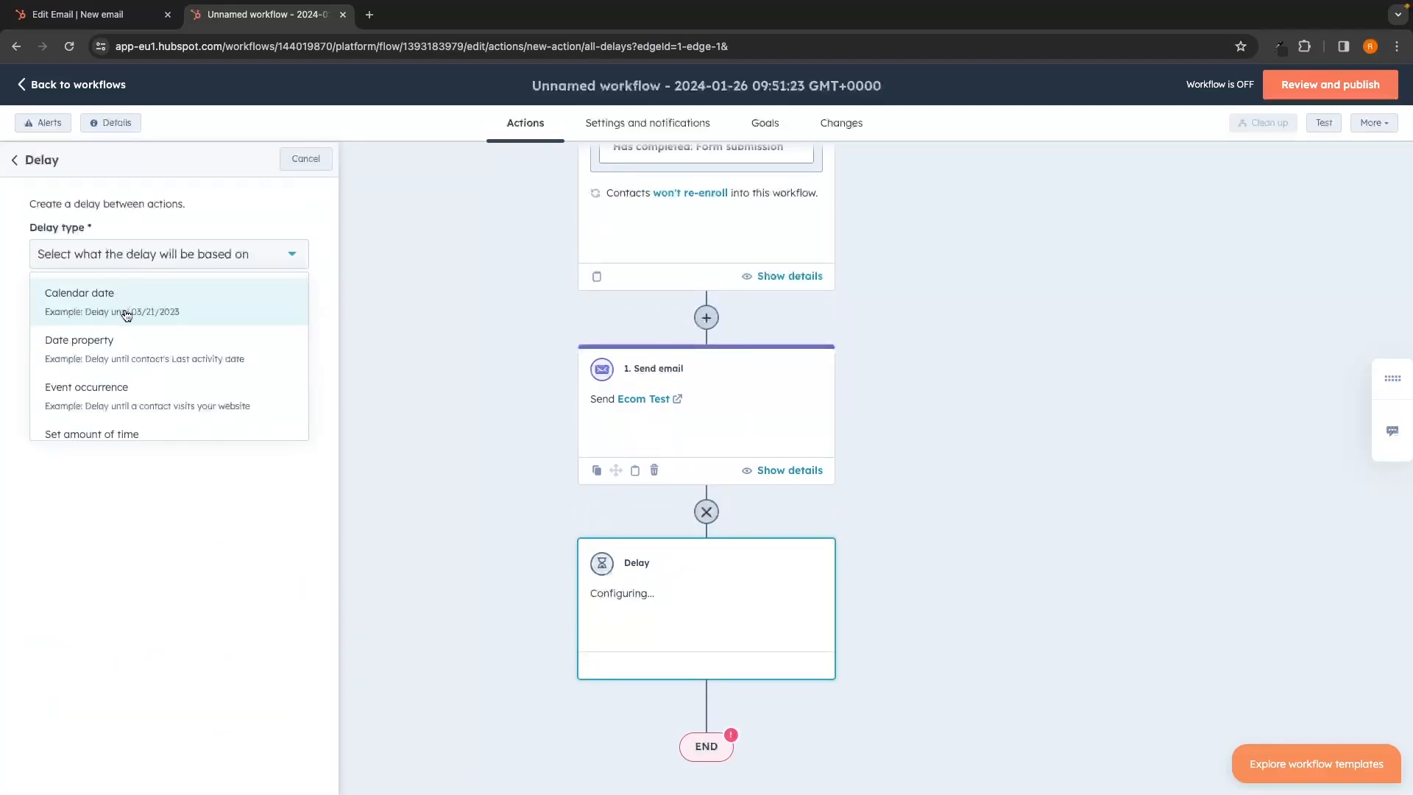
{"action": "scroll", "coordinate": [126, 315], "scroll_direction": "down", "scroll_amount": 1}
{"action": "left_click", "coordinate": [125, 377]}
{"action": "left_click", "coordinate": [105, 388]}
{"action": "left_click", "coordinate": [310, 160]}
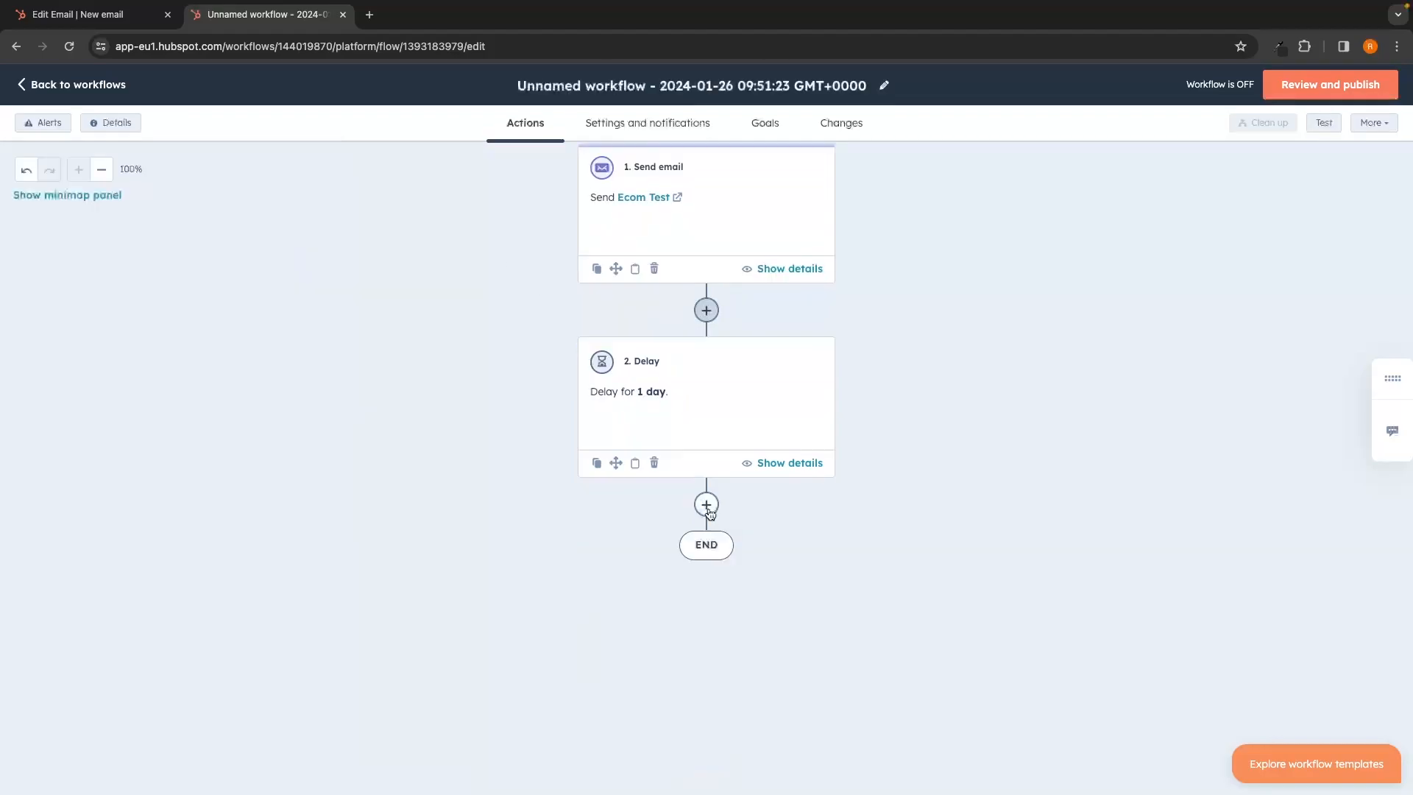
Step: Add a second Send email action after the delay that sends Ecom Test to the enrolled contact, and save it
{"action": "left_click", "coordinate": [707, 505]}
{"action": "left_click_drag", "start_coordinate": [142, 402], "coordinate": [624, 509]}
{"action": "left_click", "coordinate": [202, 395]}
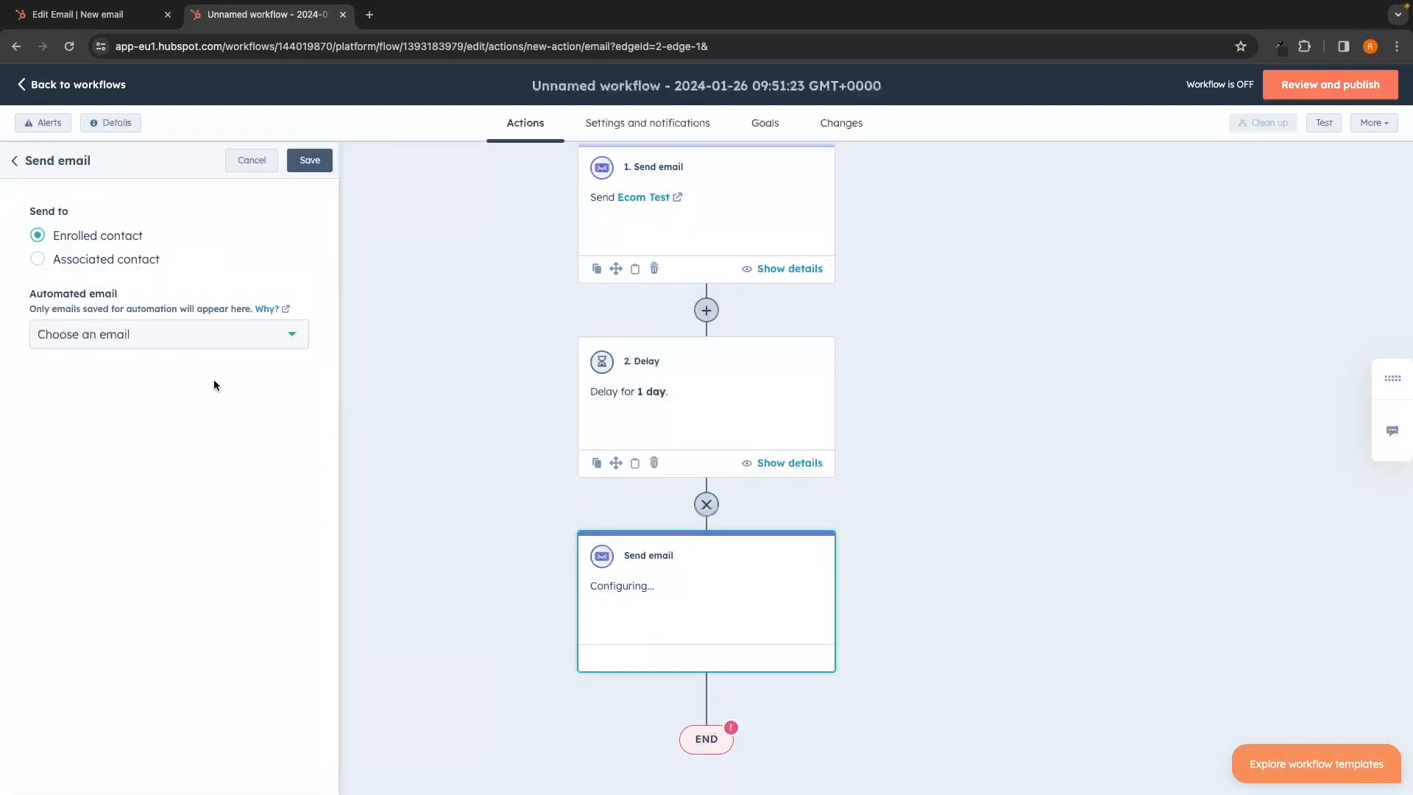
{"action": "left_click", "coordinate": [129, 334]}
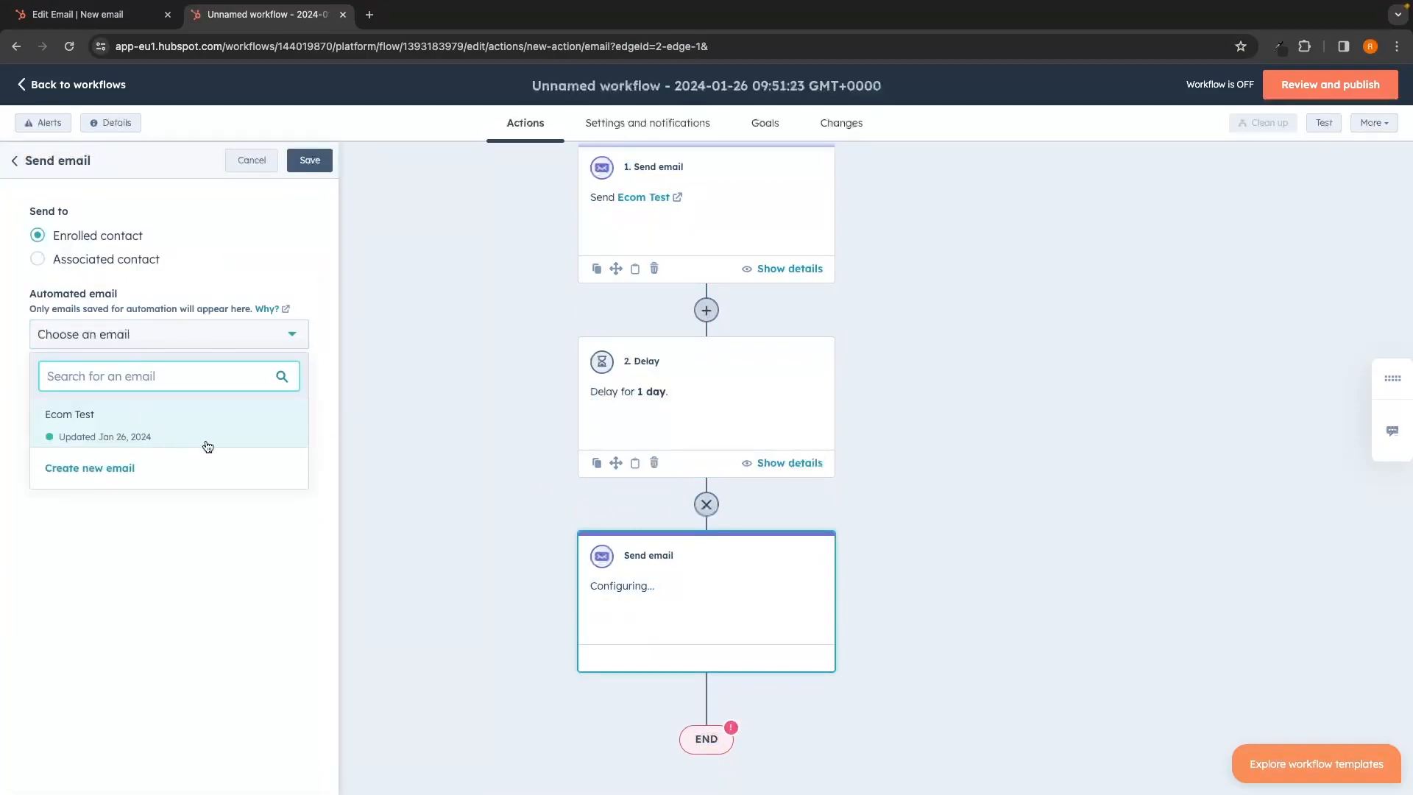
{"action": "left_click", "coordinate": [110, 427]}
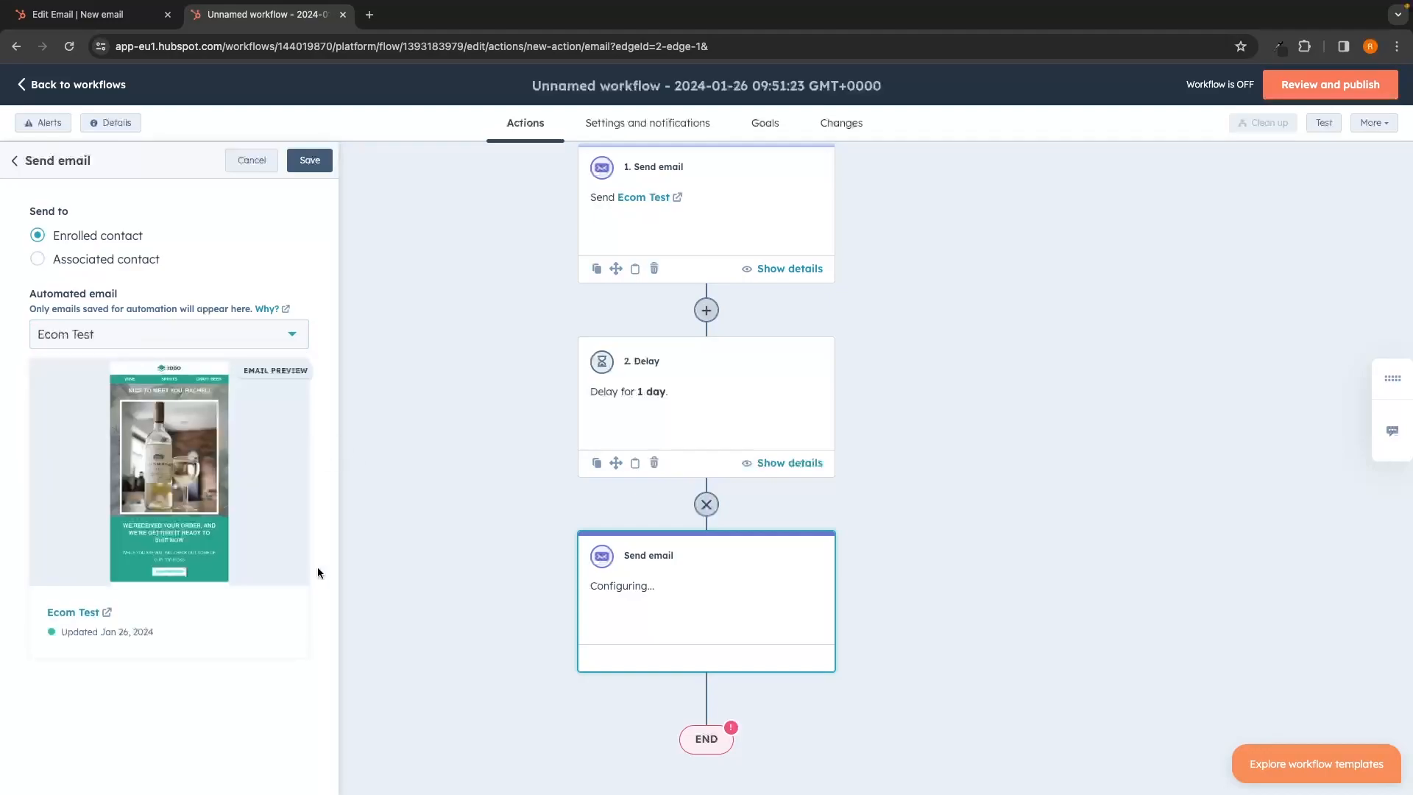
{"action": "left_click", "coordinate": [310, 159]}
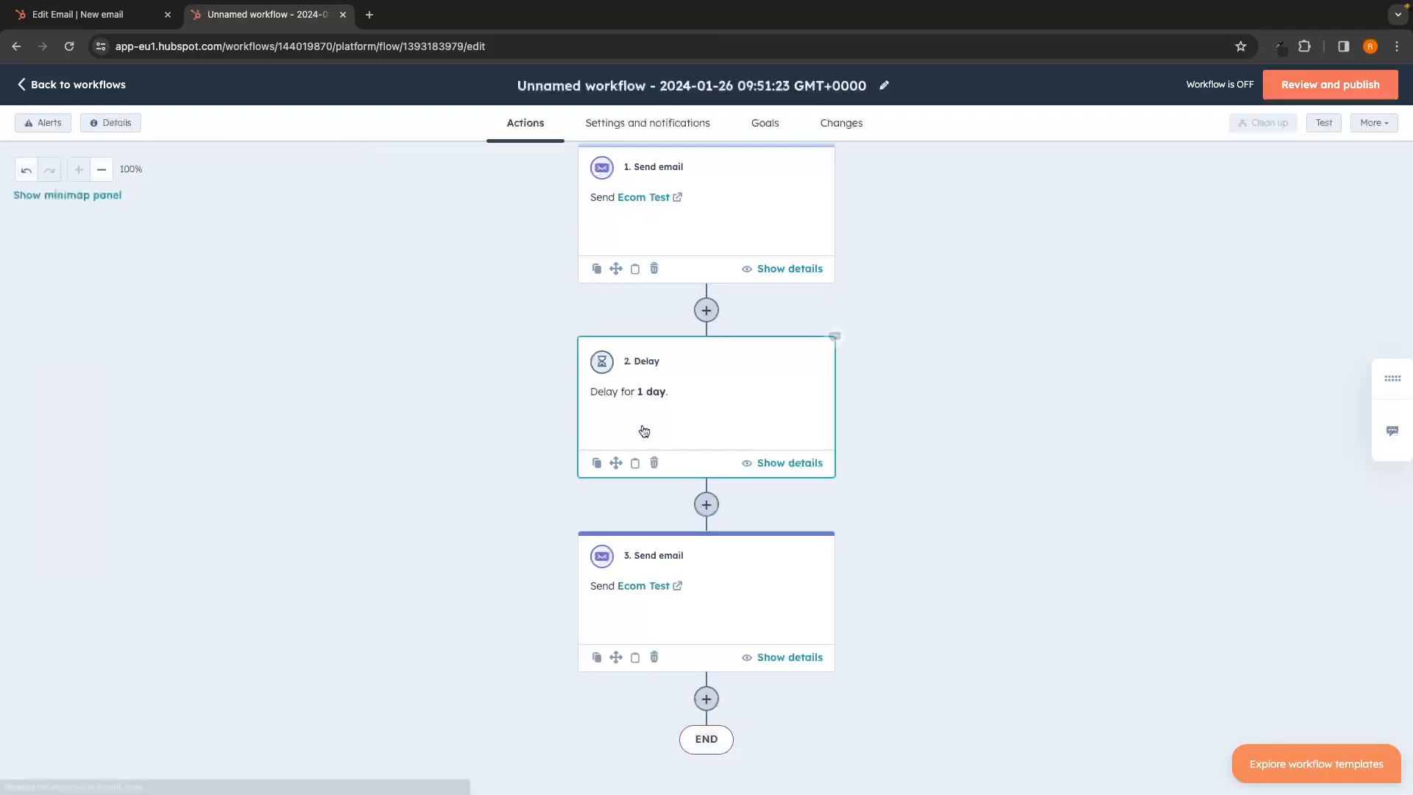
Step: Look over the workflow sequence from the enrollment trigger down to the second email action
{"action": "scroll", "coordinate": [663, 434], "scroll_direction": "up", "scroll_amount": 3}
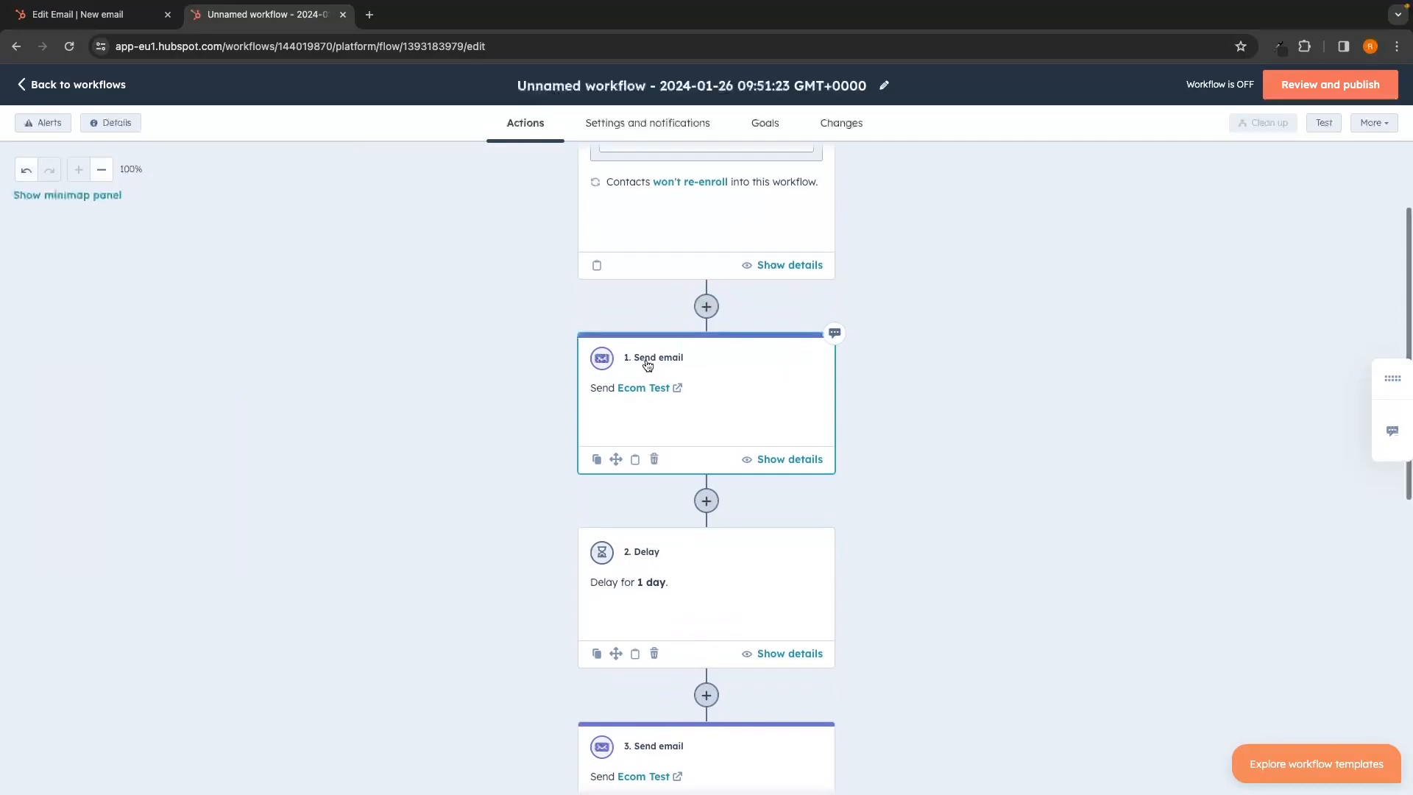
{"action": "scroll", "coordinate": [648, 366], "scroll_direction": "up", "scroll_amount": 2}
{"action": "scroll", "coordinate": [645, 363], "scroll_direction": "down", "scroll_amount": 1}
{"action": "scroll", "coordinate": [684, 335], "scroll_direction": "up", "scroll_amount": 1}
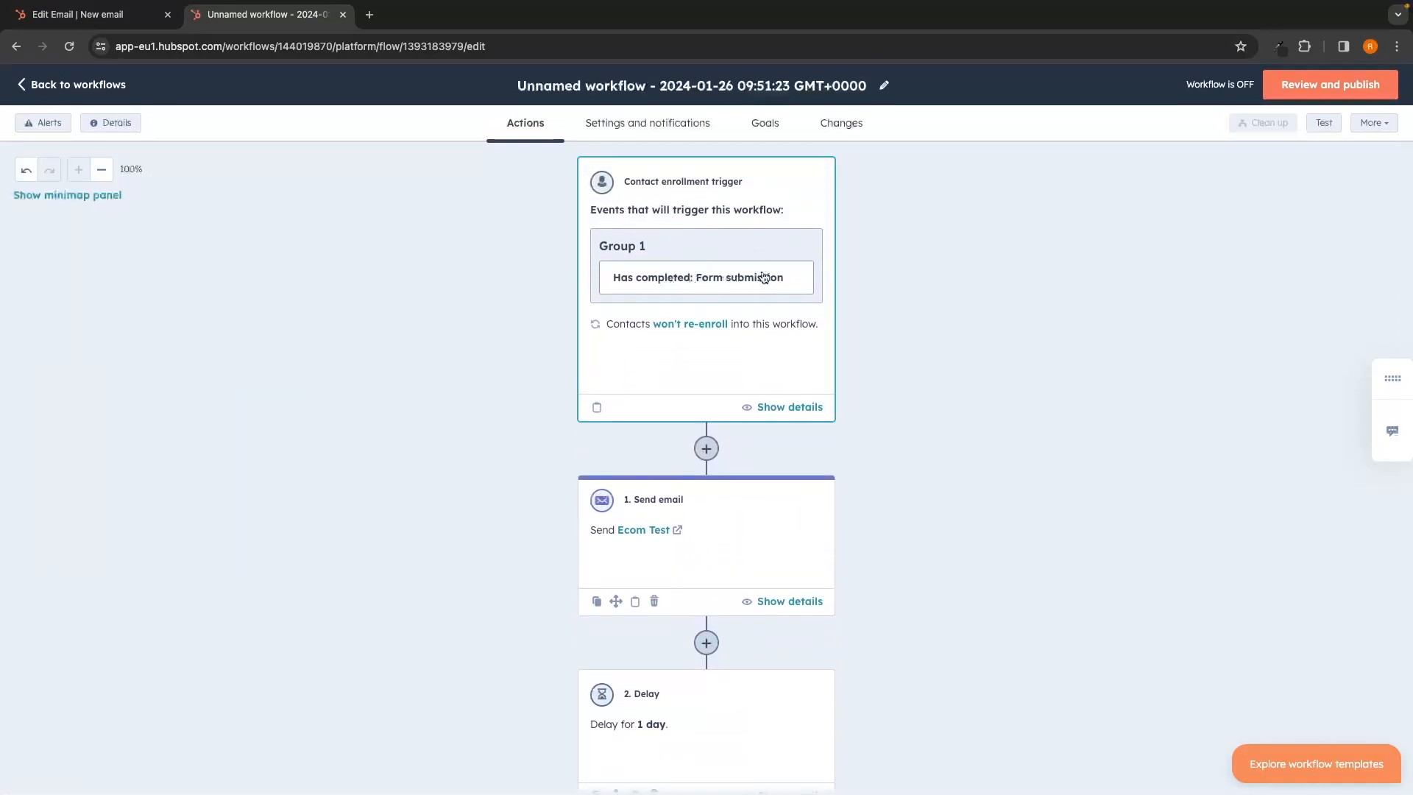
{"action": "scroll", "coordinate": [758, 317], "scroll_direction": "down", "scroll_amount": 2}
{"action": "scroll", "coordinate": [720, 385], "scroll_direction": "down", "scroll_amount": 2}
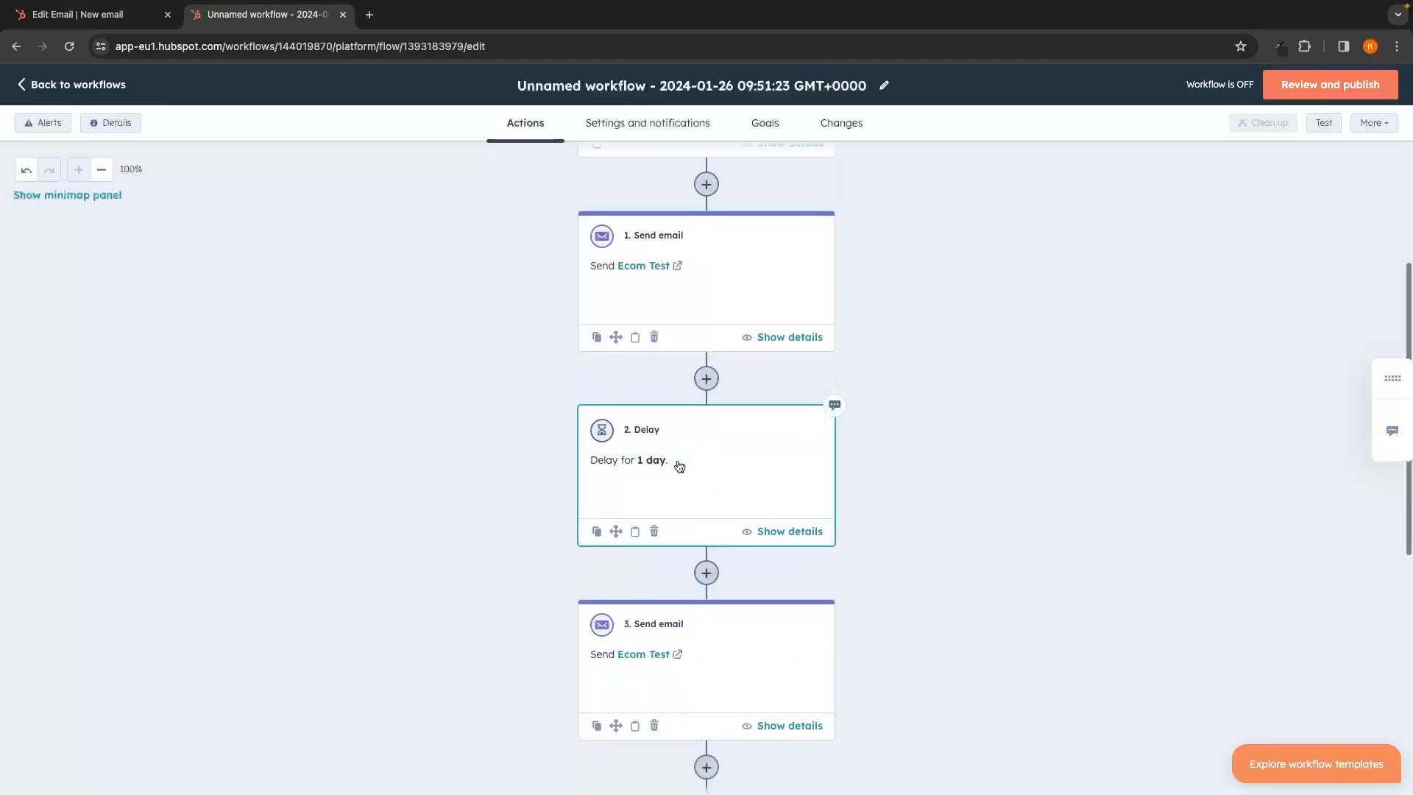
{"action": "scroll", "coordinate": [672, 462], "scroll_direction": "down", "scroll_amount": 1}
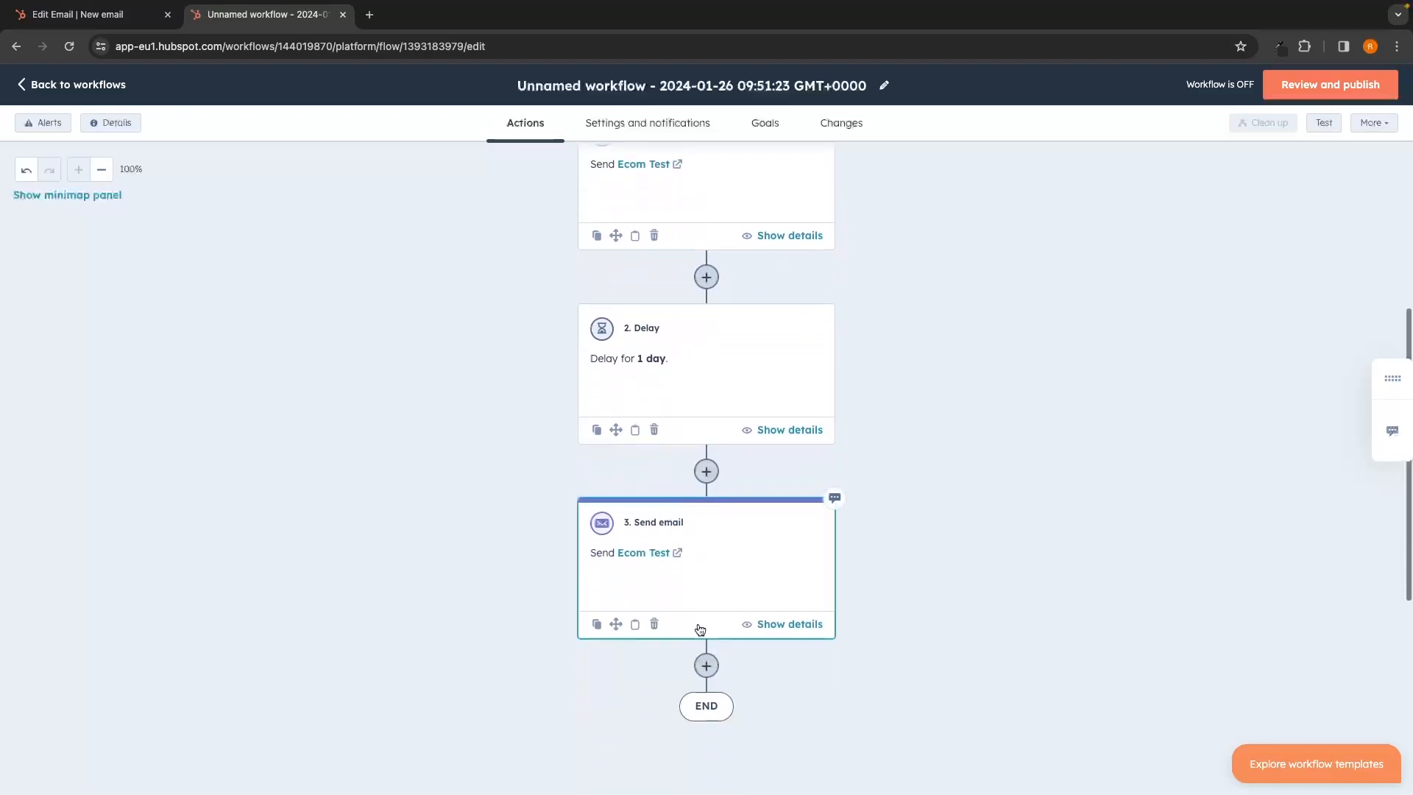
Step: Add another set-amount-of-time delay of 1 day after the second email action and save it
{"action": "left_click", "coordinate": [707, 666]}
{"action": "left_click", "coordinate": [59, 263]}
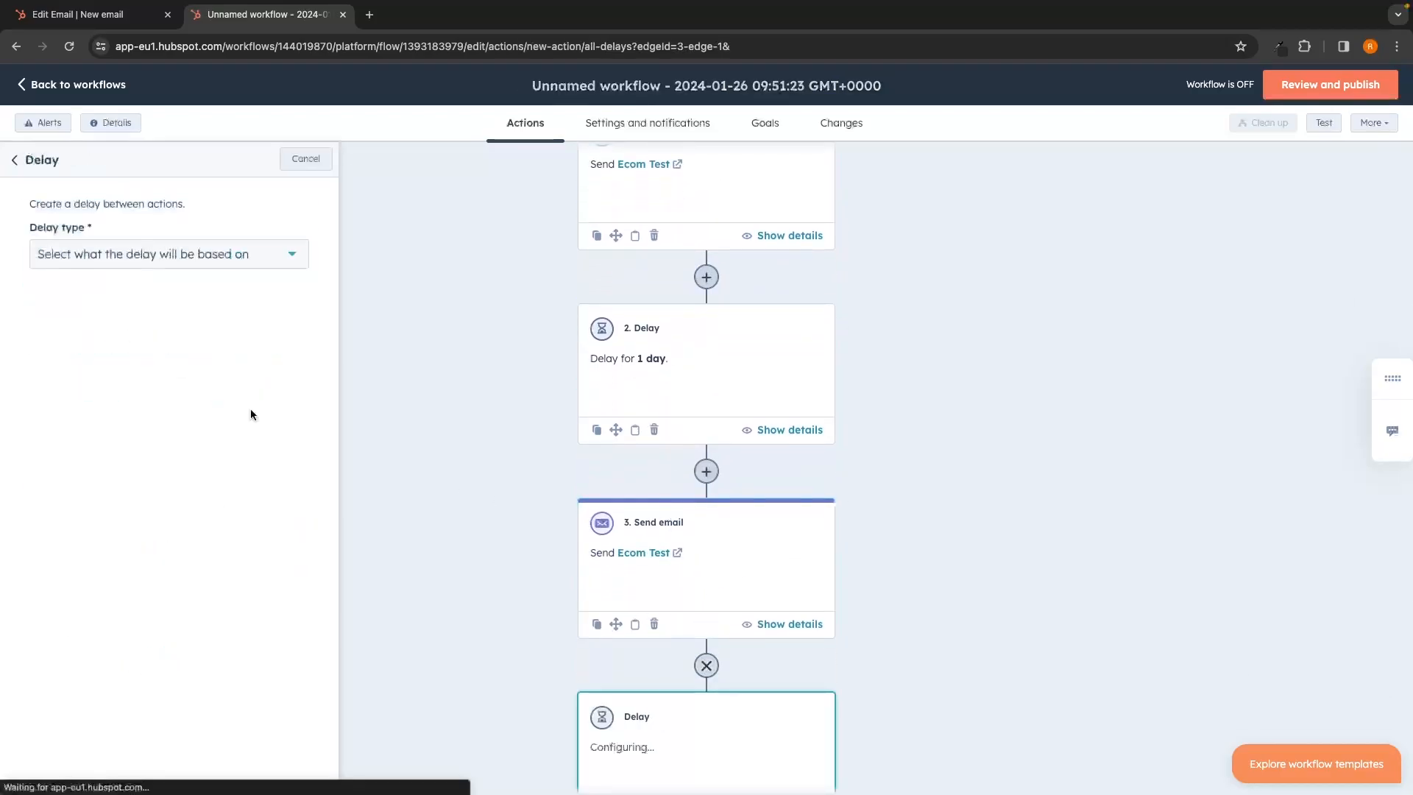
{"action": "left_click", "coordinate": [104, 258]}
{"action": "scroll", "coordinate": [112, 402], "scroll_direction": "down", "scroll_amount": 1}
{"action": "left_click", "coordinate": [110, 397]}
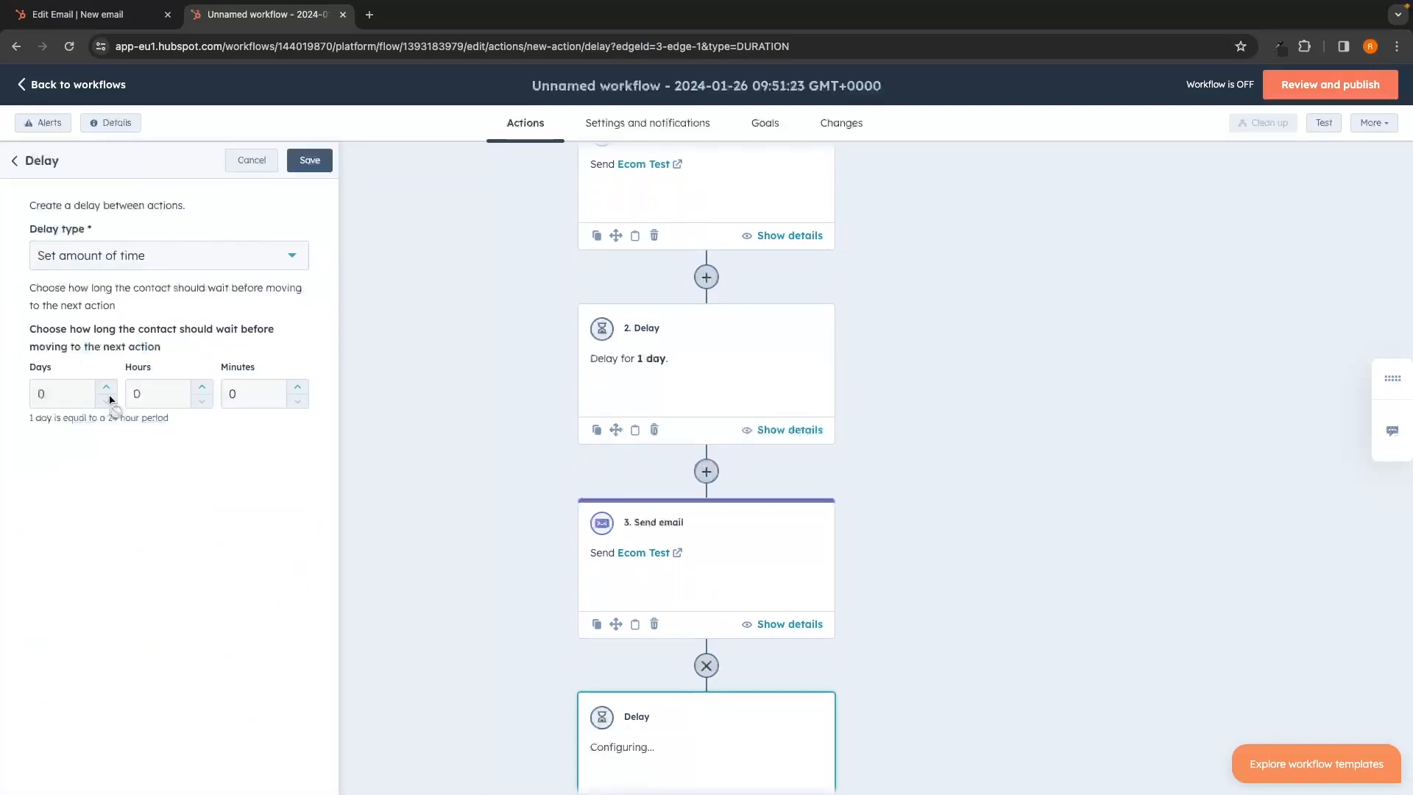
{"action": "left_click", "coordinate": [310, 160]}
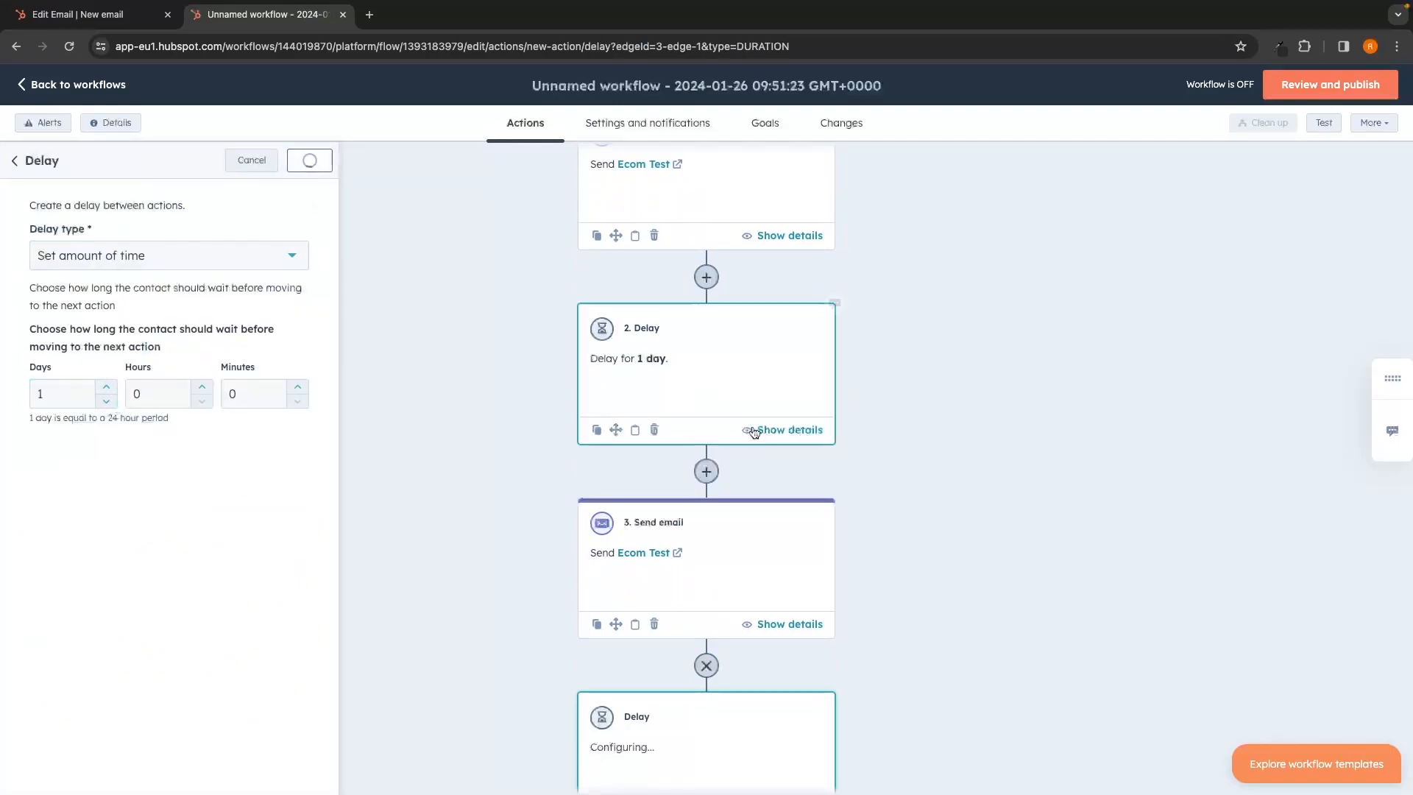
Step: Open the workflow's pre-publish review and examine its existing contacts, trigger events and re-enrollment settings
{"action": "scroll", "coordinate": [796, 454], "scroll_direction": "down", "scroll_amount": 2}
{"action": "scroll", "coordinate": [839, 401], "scroll_direction": "up", "scroll_amount": 1}
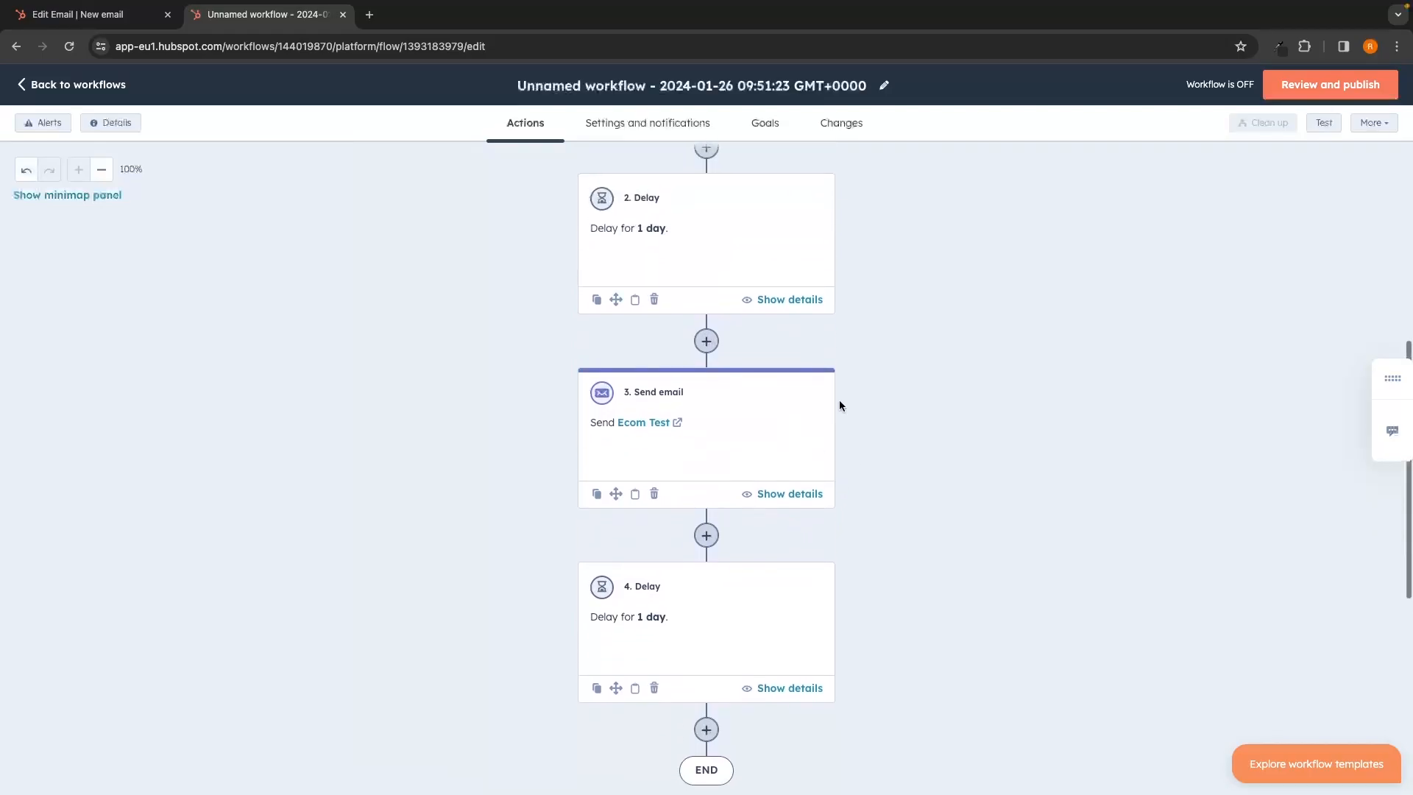
{"action": "scroll", "coordinate": [956, 346], "scroll_direction": "down", "scroll_amount": 2}
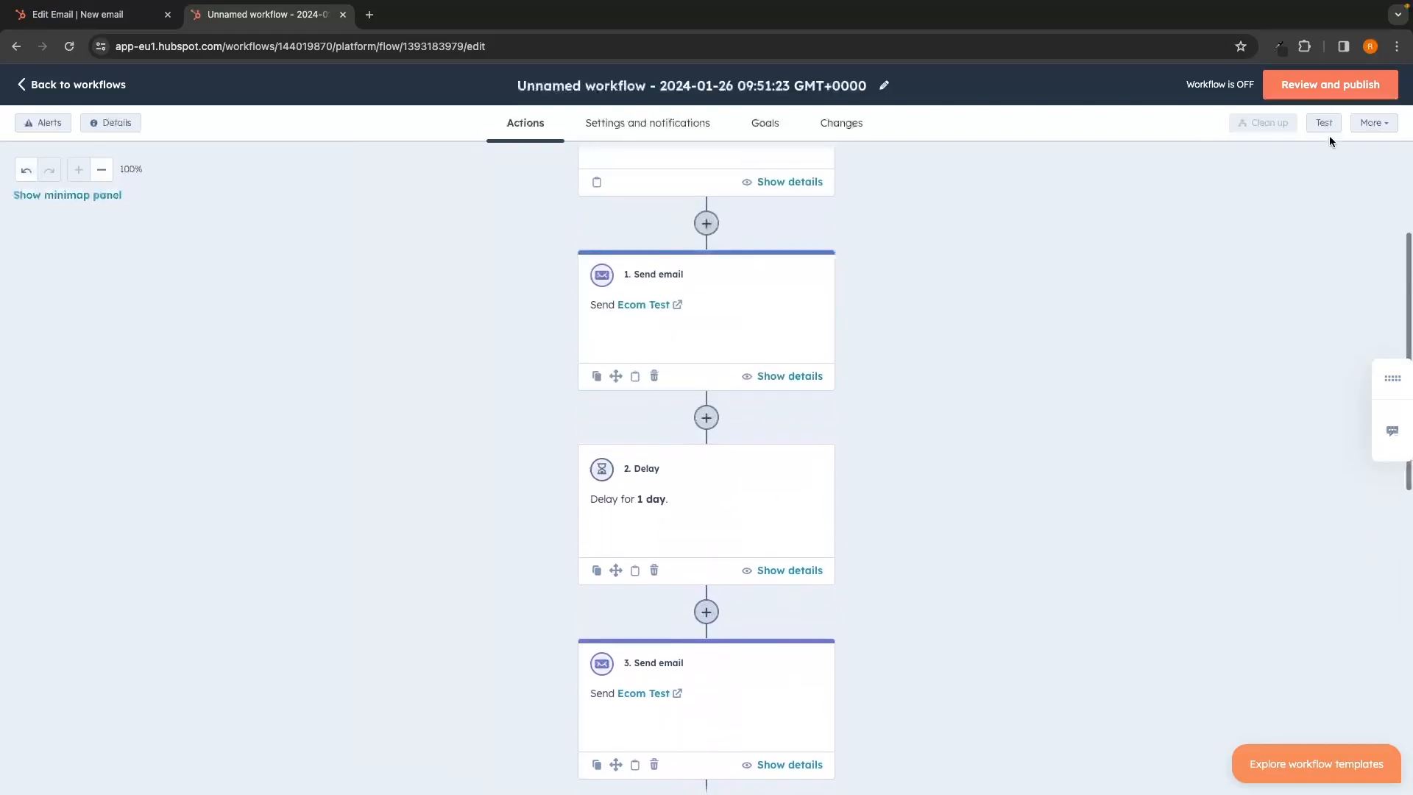
{"action": "left_click", "coordinate": [1331, 85]}
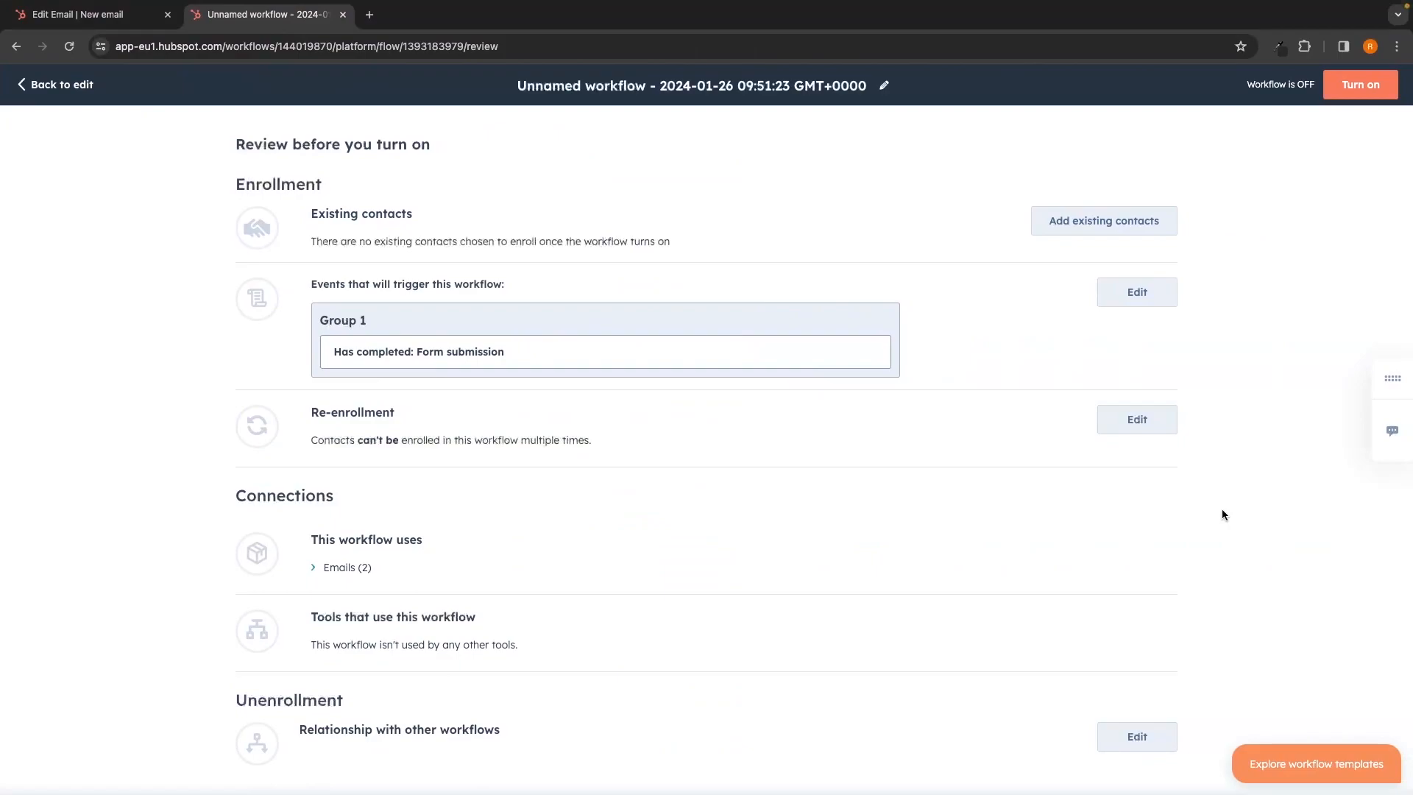
{"action": "left_click_drag", "start_coordinate": [301, 217], "coordinate": [448, 206]}
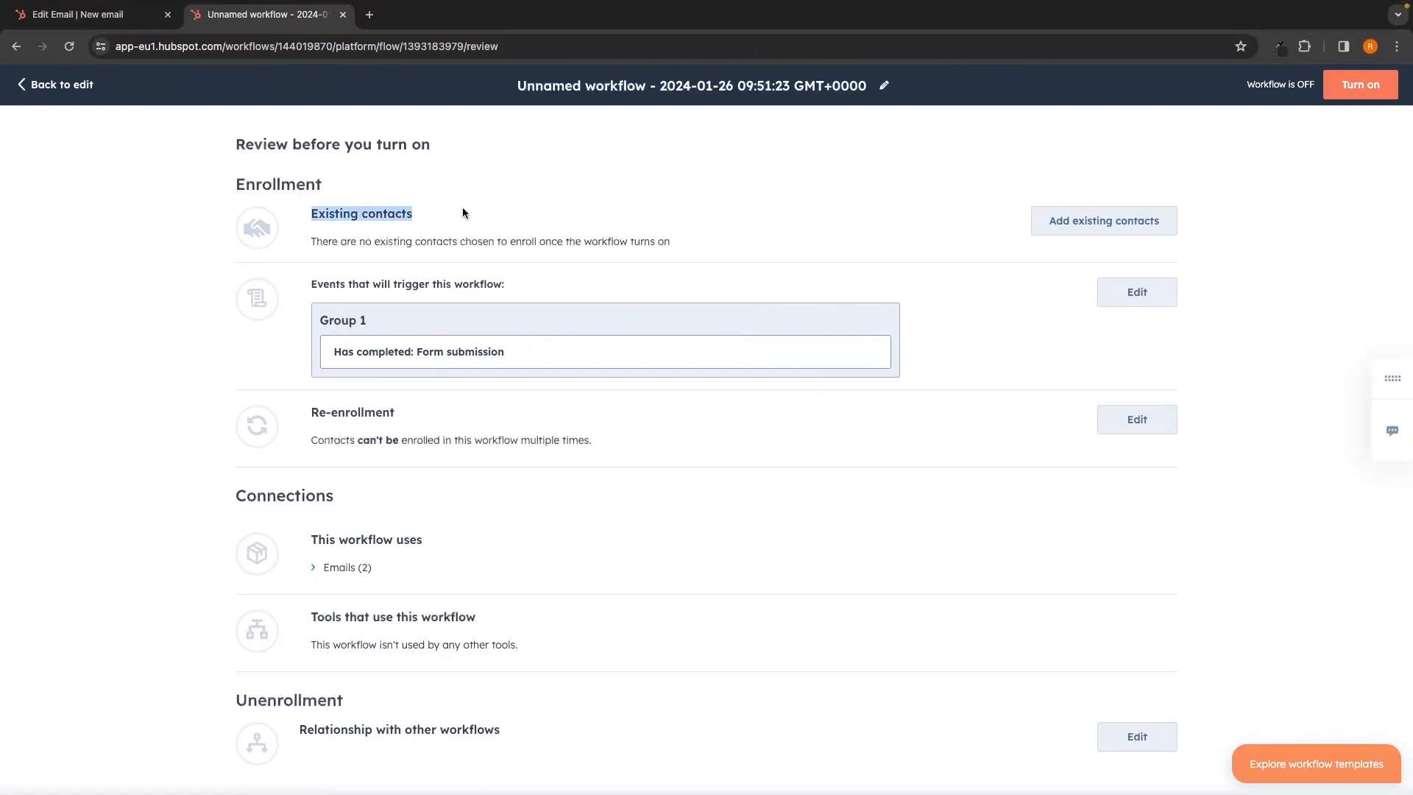
{"action": "left_click", "coordinate": [462, 207]}
{"action": "left_click_drag", "start_coordinate": [307, 282], "coordinate": [497, 285]}
{"action": "left_click", "coordinate": [567, 302]}
{"action": "scroll", "coordinate": [567, 301], "scroll_direction": "down", "scroll_amount": 1}
{"action": "scroll", "coordinate": [567, 302], "scroll_direction": "down", "scroll_amount": 1}
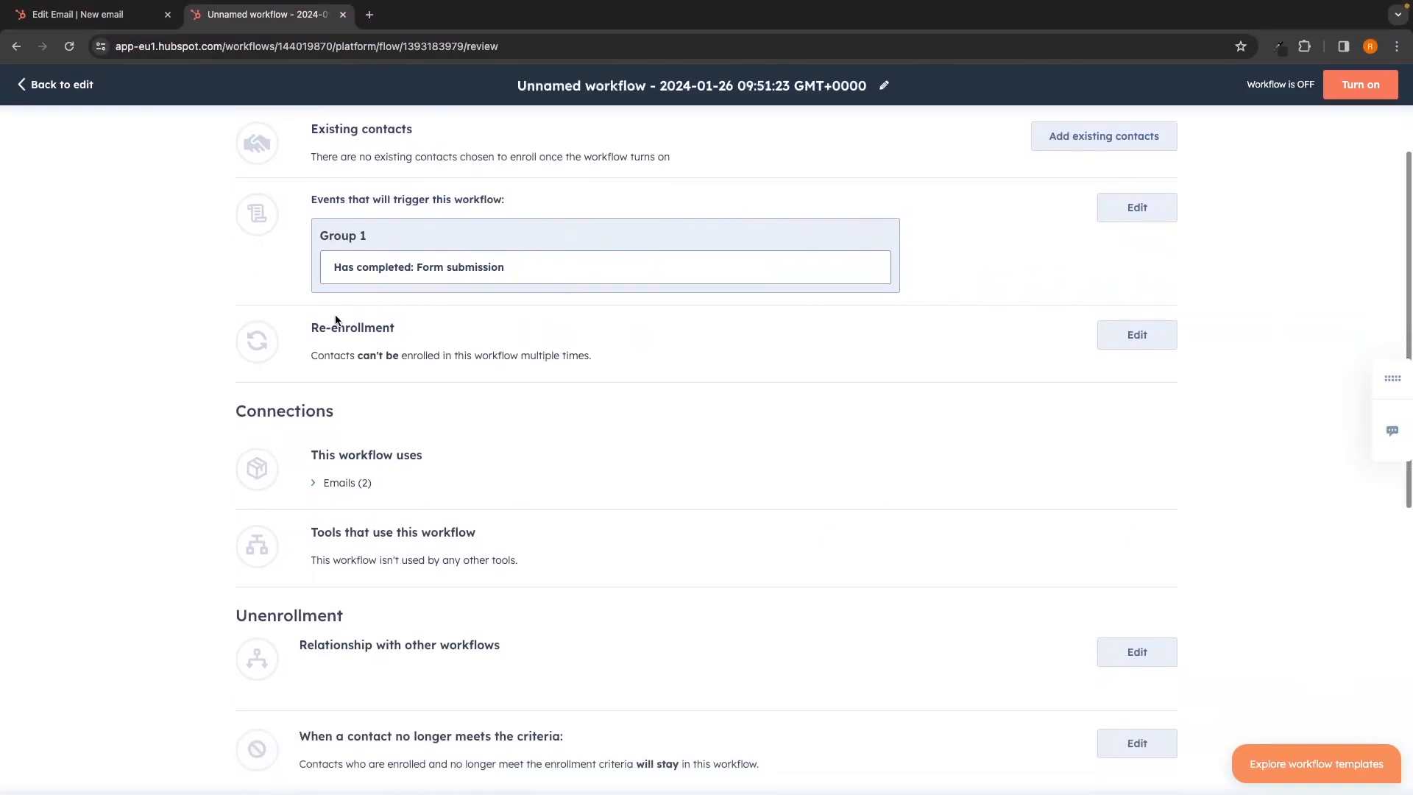
{"action": "left_click_drag", "start_coordinate": [310, 327], "coordinate": [402, 332]}
{"action": "left_click", "coordinate": [402, 331]}
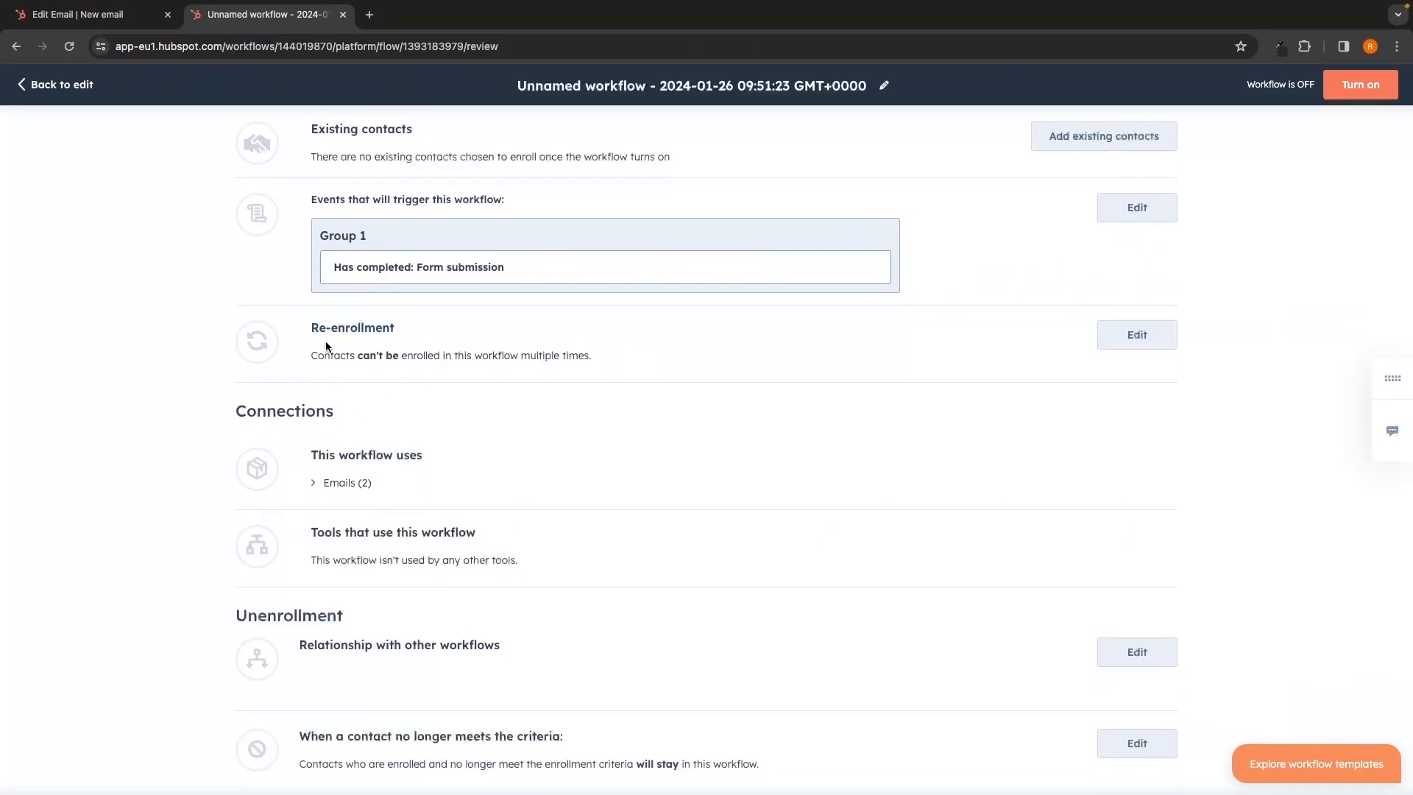
{"action": "left_click_drag", "start_coordinate": [310, 355], "coordinate": [618, 356]}
{"action": "left_click", "coordinate": [618, 356]}
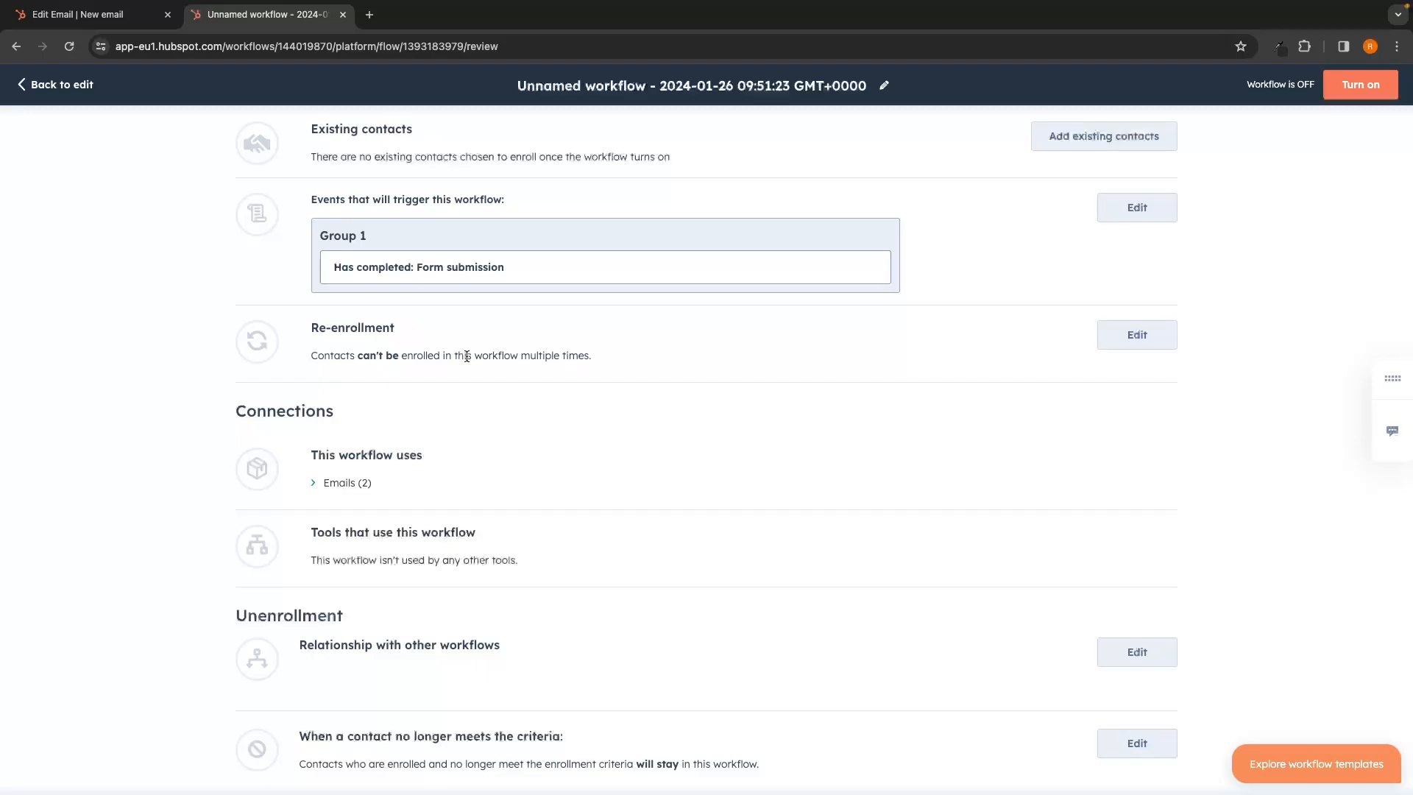
Step: Examine the unenrollment section of the review, covering relationships with other workflows and contacts that no longer meet the criteria
{"action": "scroll", "coordinate": [467, 356], "scroll_direction": "down", "scroll_amount": 3}
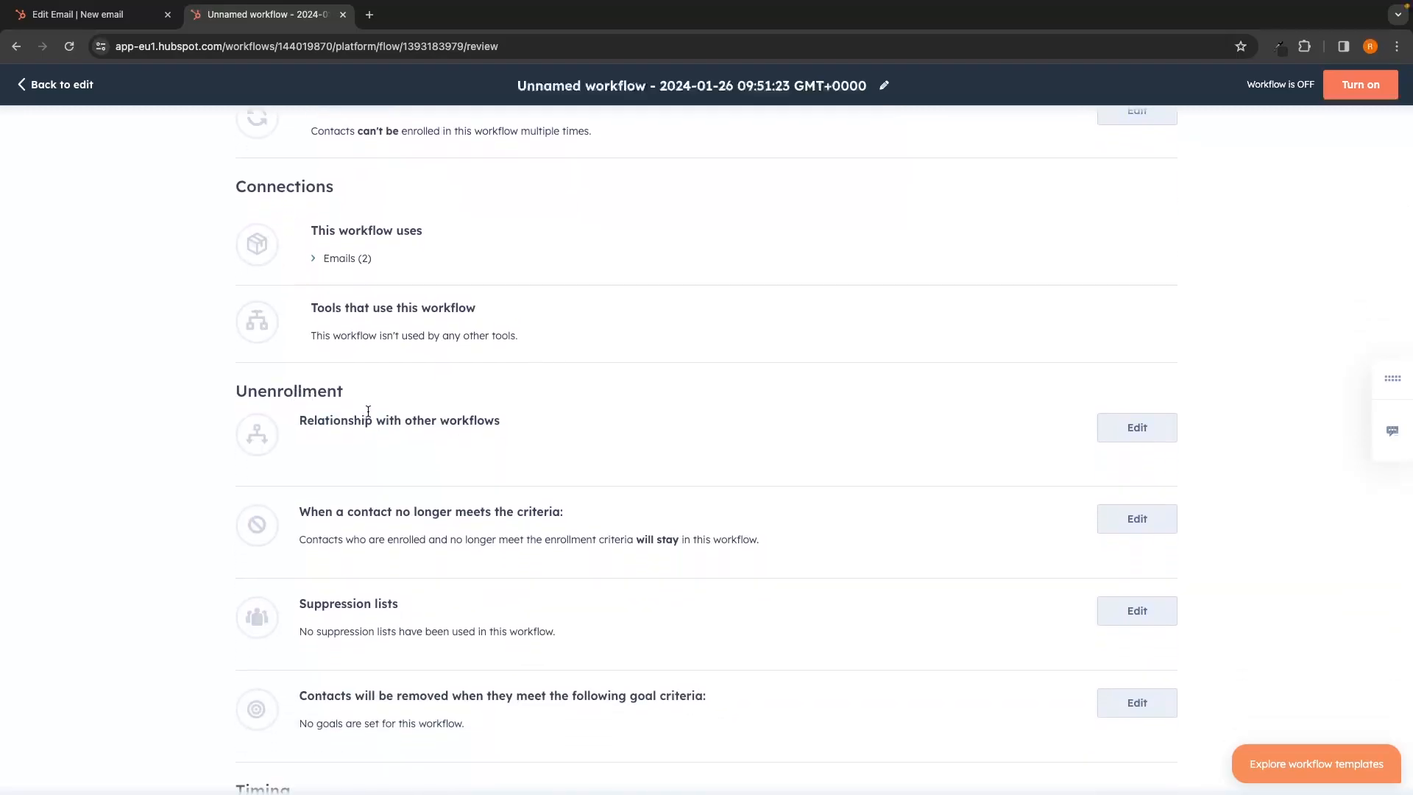
{"action": "left_click_drag", "start_coordinate": [299, 418], "coordinate": [501, 417]}
{"action": "left_click", "coordinate": [506, 417]}
{"action": "scroll", "coordinate": [528, 417], "scroll_direction": "down", "scroll_amount": 1}
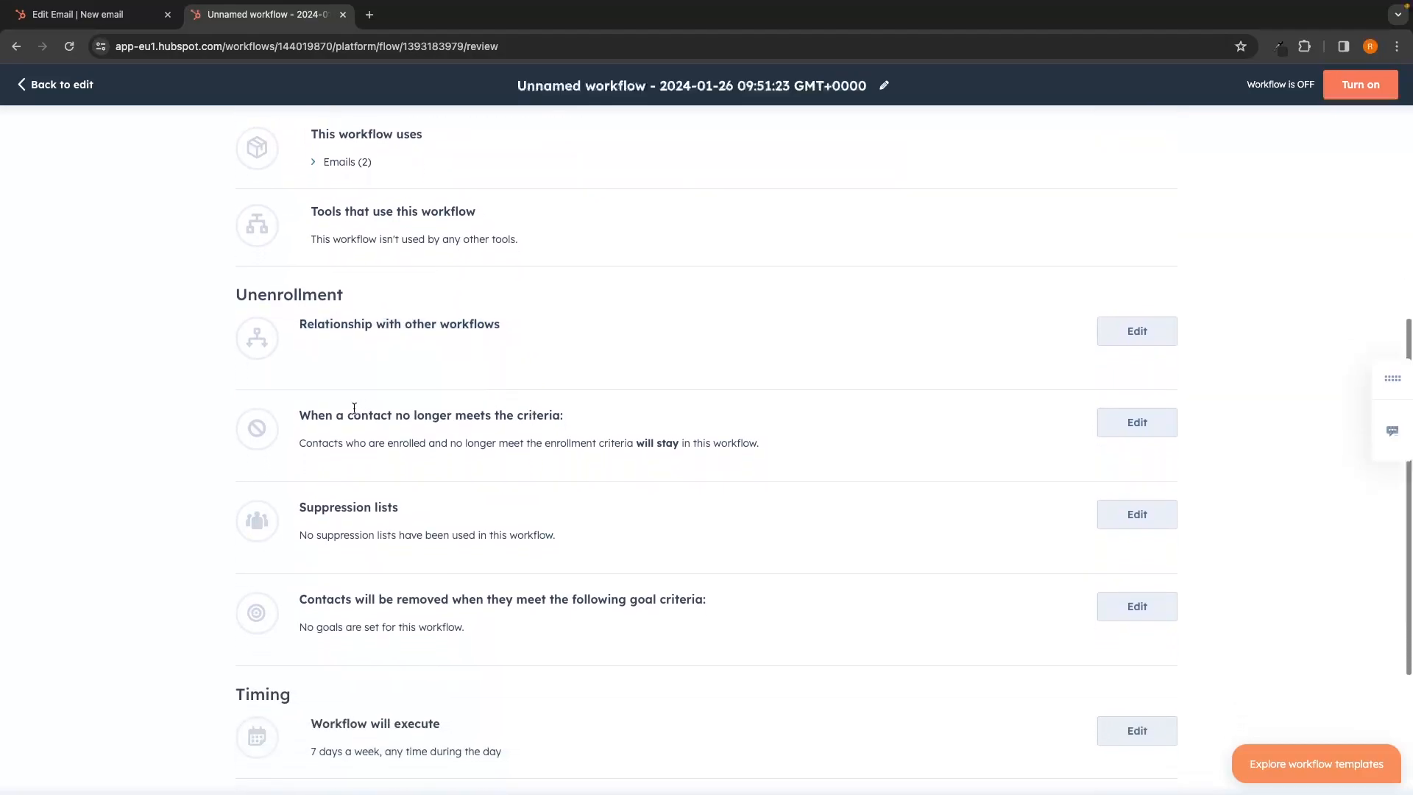
{"action": "left_click_drag", "start_coordinate": [299, 415], "coordinate": [575, 414]}
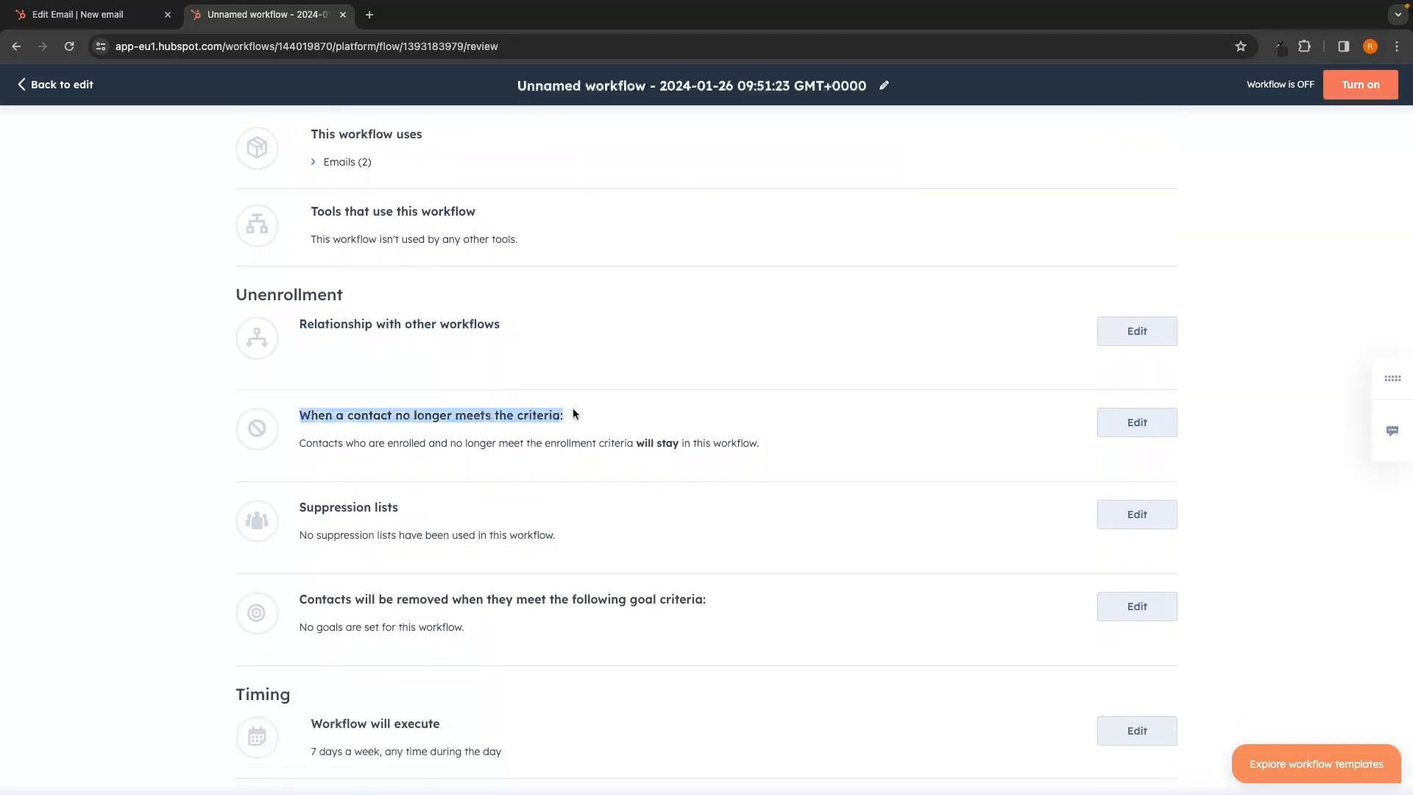
{"action": "left_click", "coordinate": [509, 378]}
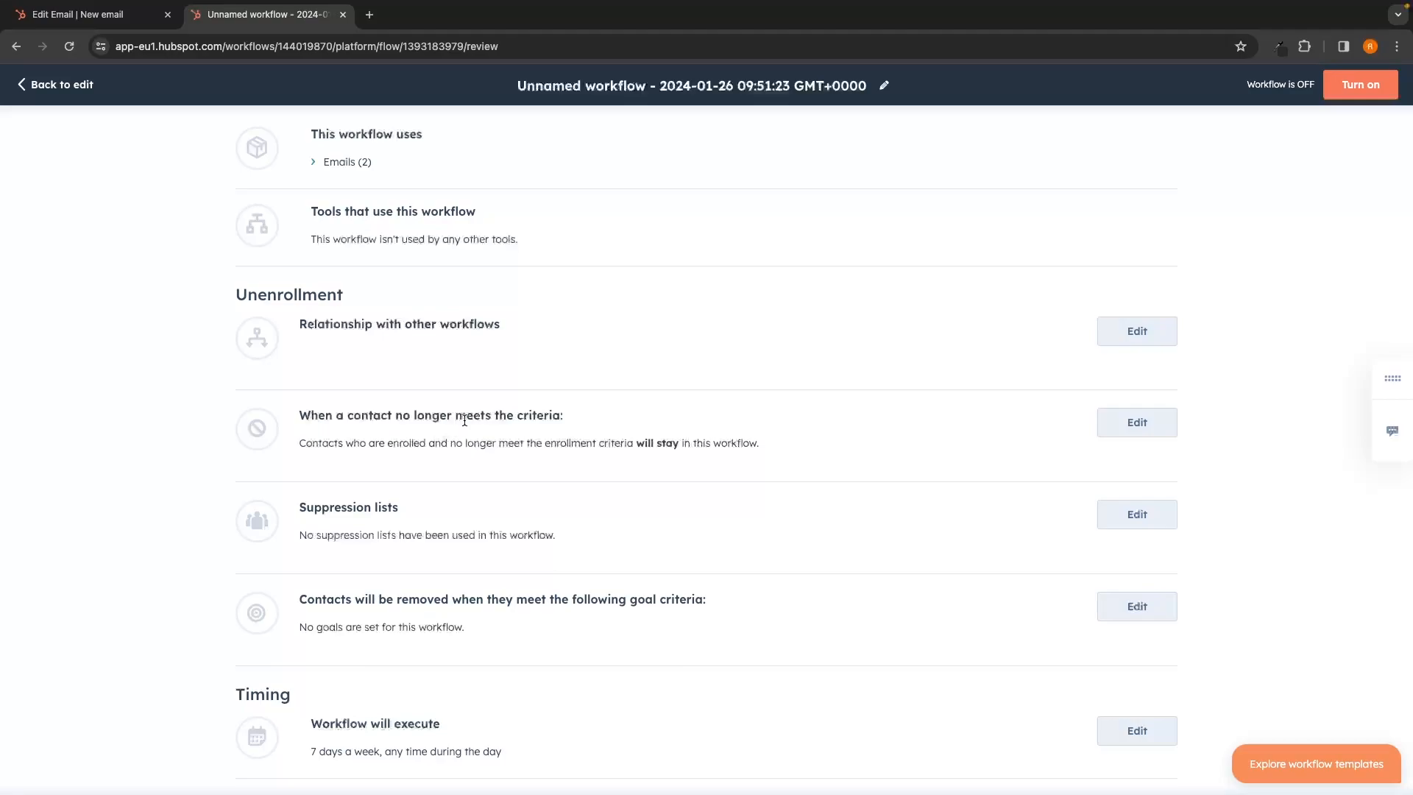
{"action": "left_click_drag", "start_coordinate": [637, 443], "coordinate": [680, 441]}
{"action": "left_click", "coordinate": [724, 440]}
Step: Set the unenrollment settings to not remove enrolling contacts from other workflows, and save the change
{"action": "left_click", "coordinate": [1110, 425]}
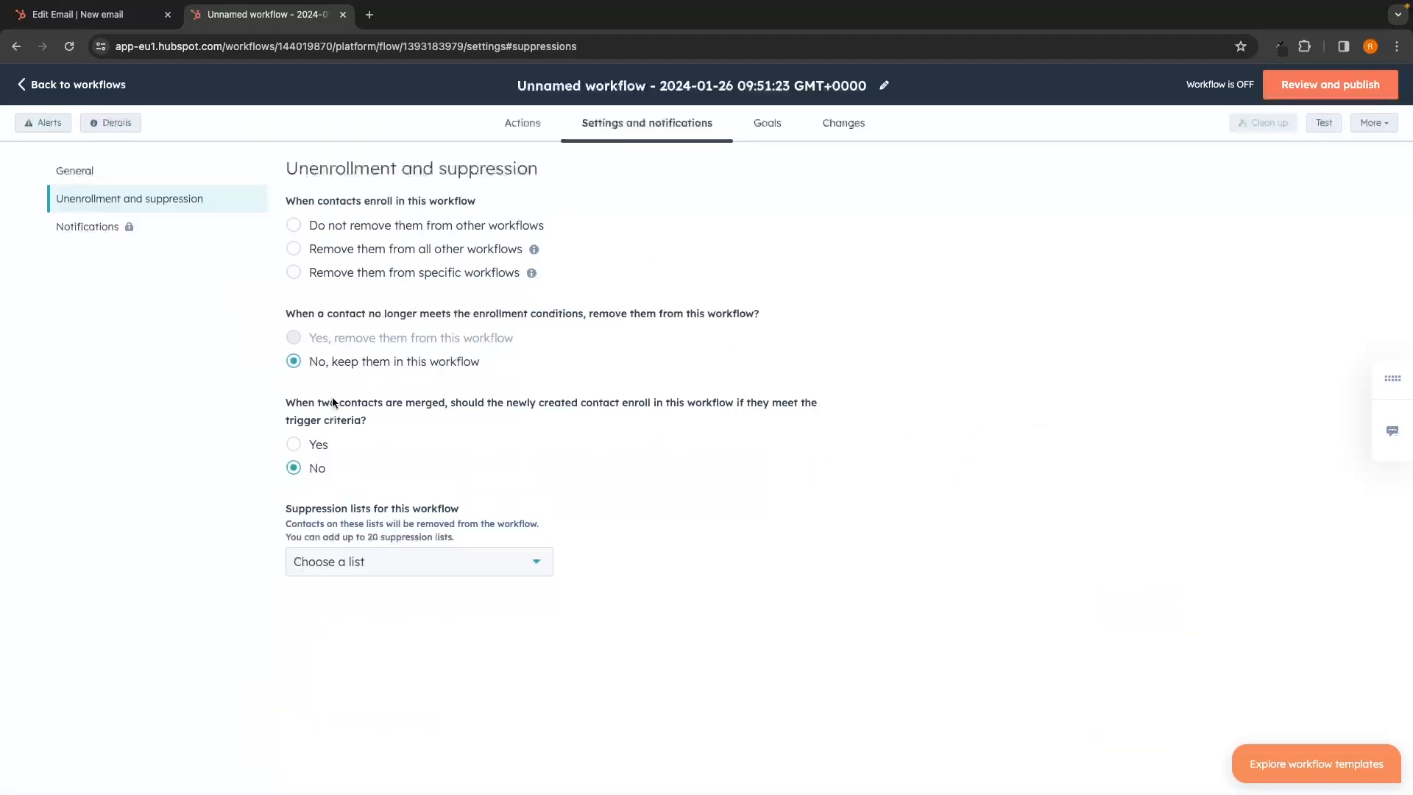
{"action": "left_click", "coordinate": [367, 231]}
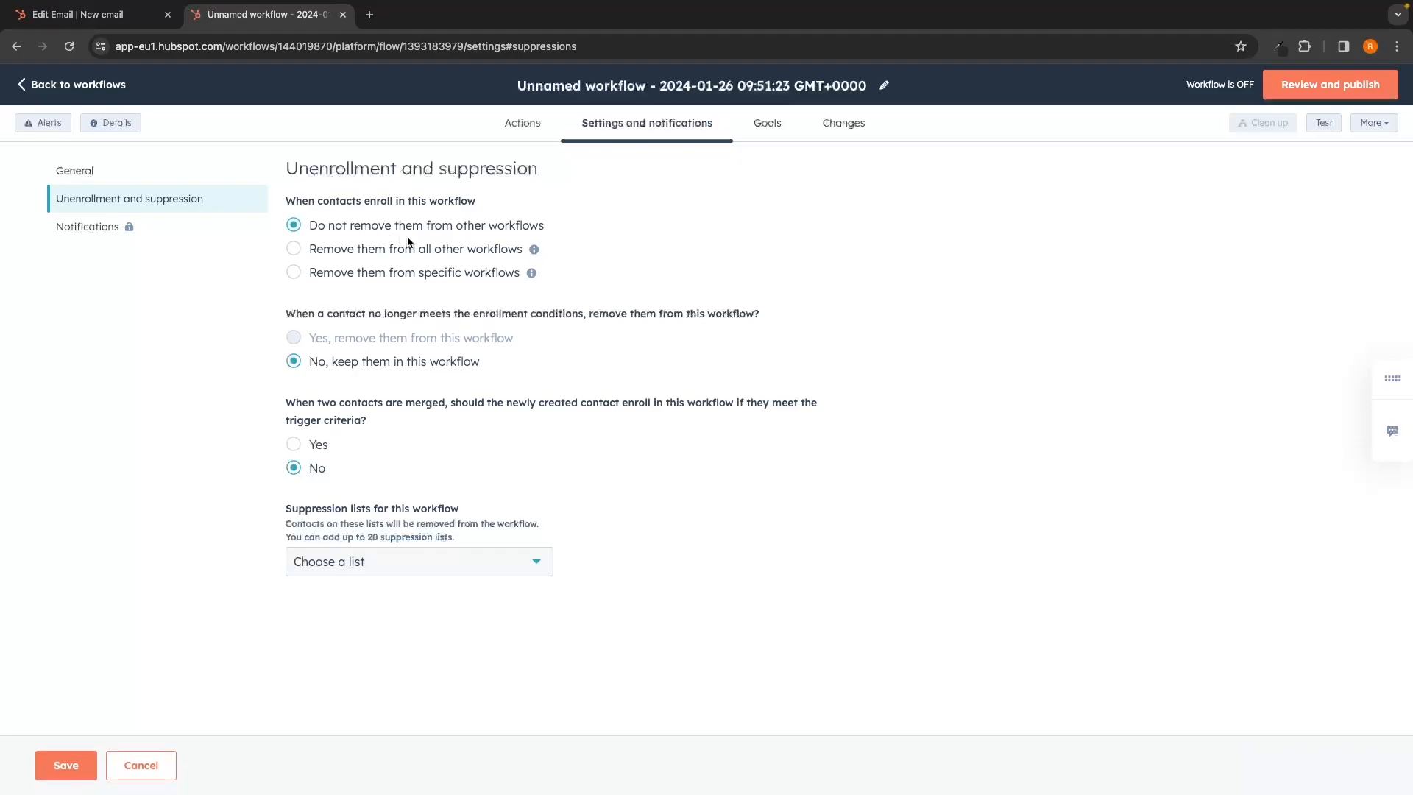
{"action": "left_click", "coordinate": [81, 762]}
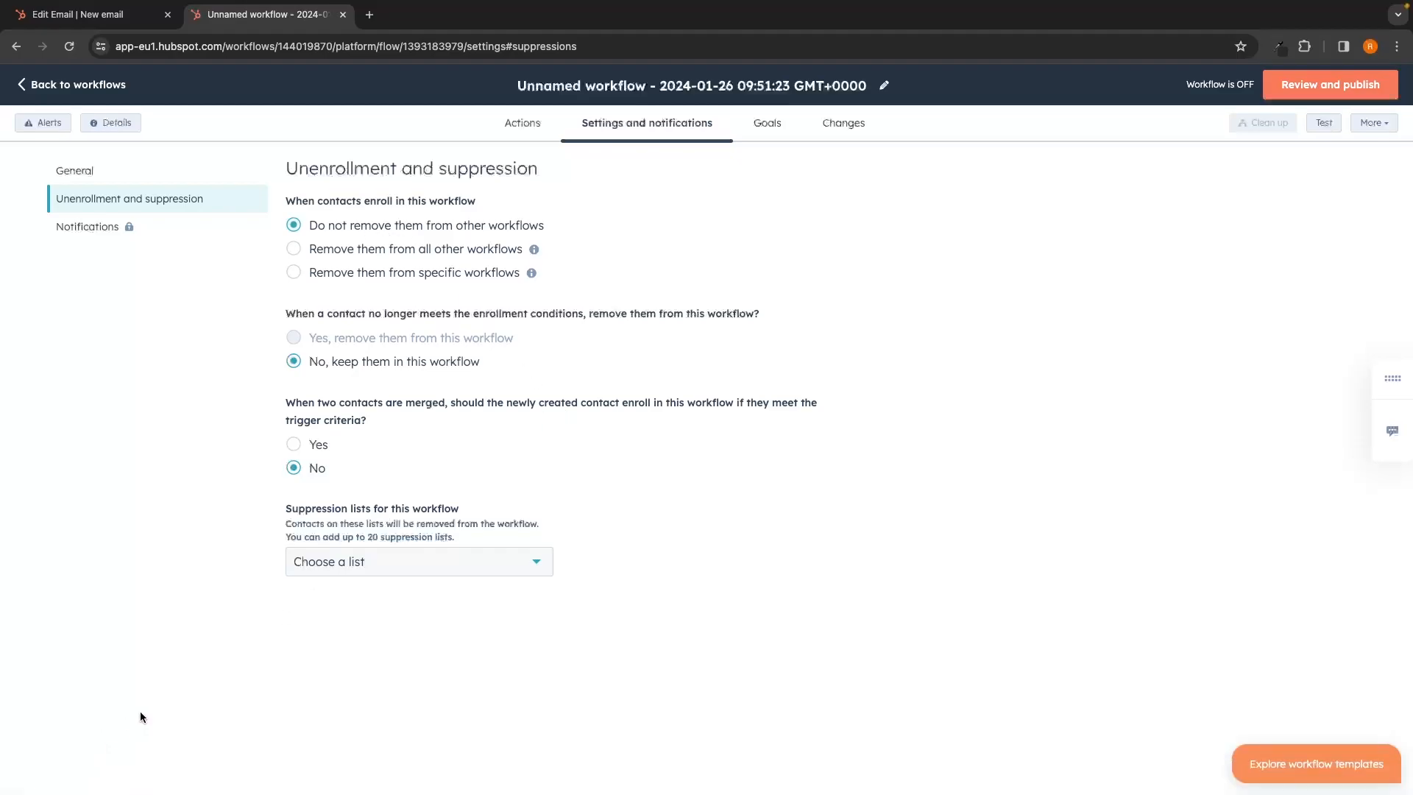
Step: Check the workflow's execution timing in the review and return to the list of workflows
{"action": "left_click_drag", "start_coordinate": [311, 496], "coordinate": [460, 499]}
{"action": "left_click", "coordinate": [460, 496]}
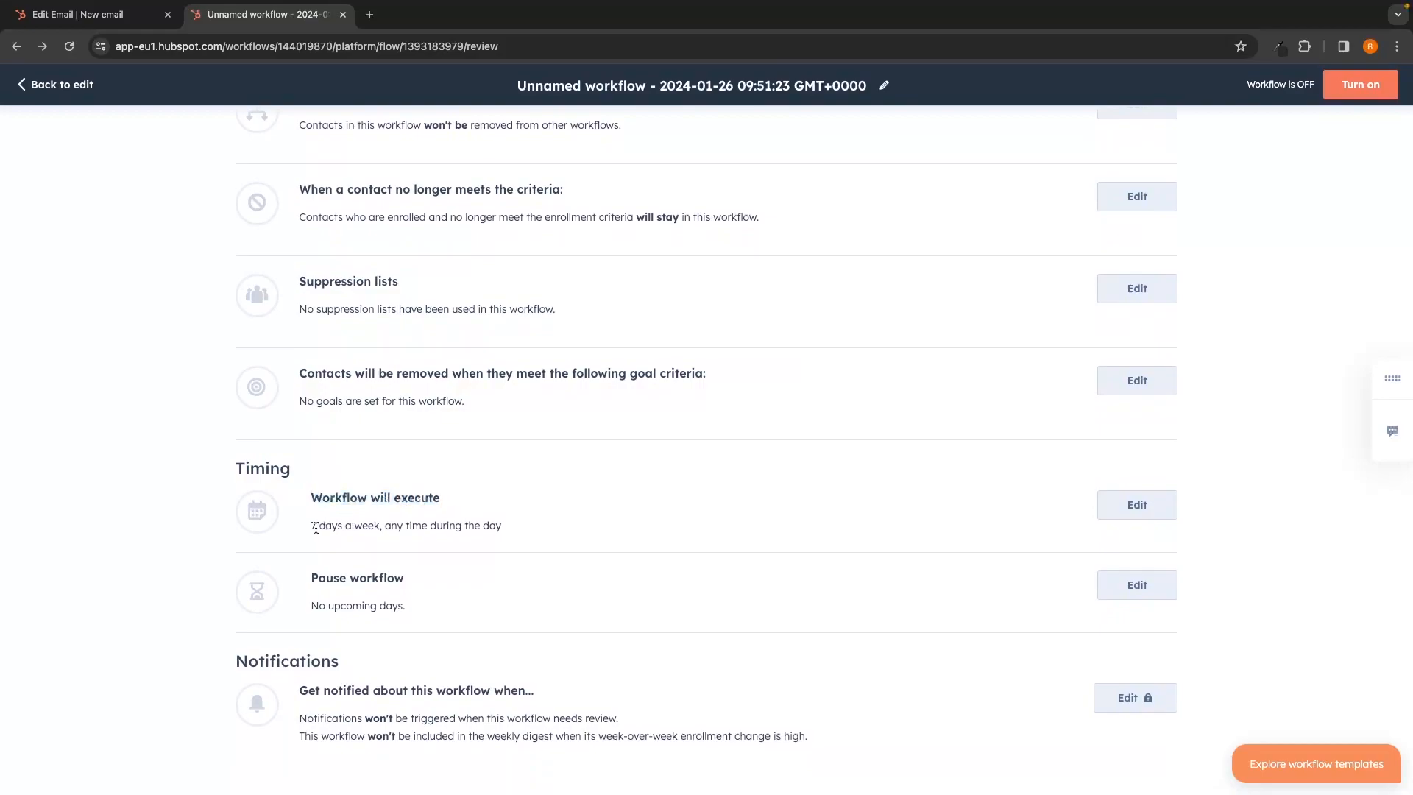
{"action": "left_click_drag", "start_coordinate": [311, 525], "coordinate": [575, 538]}
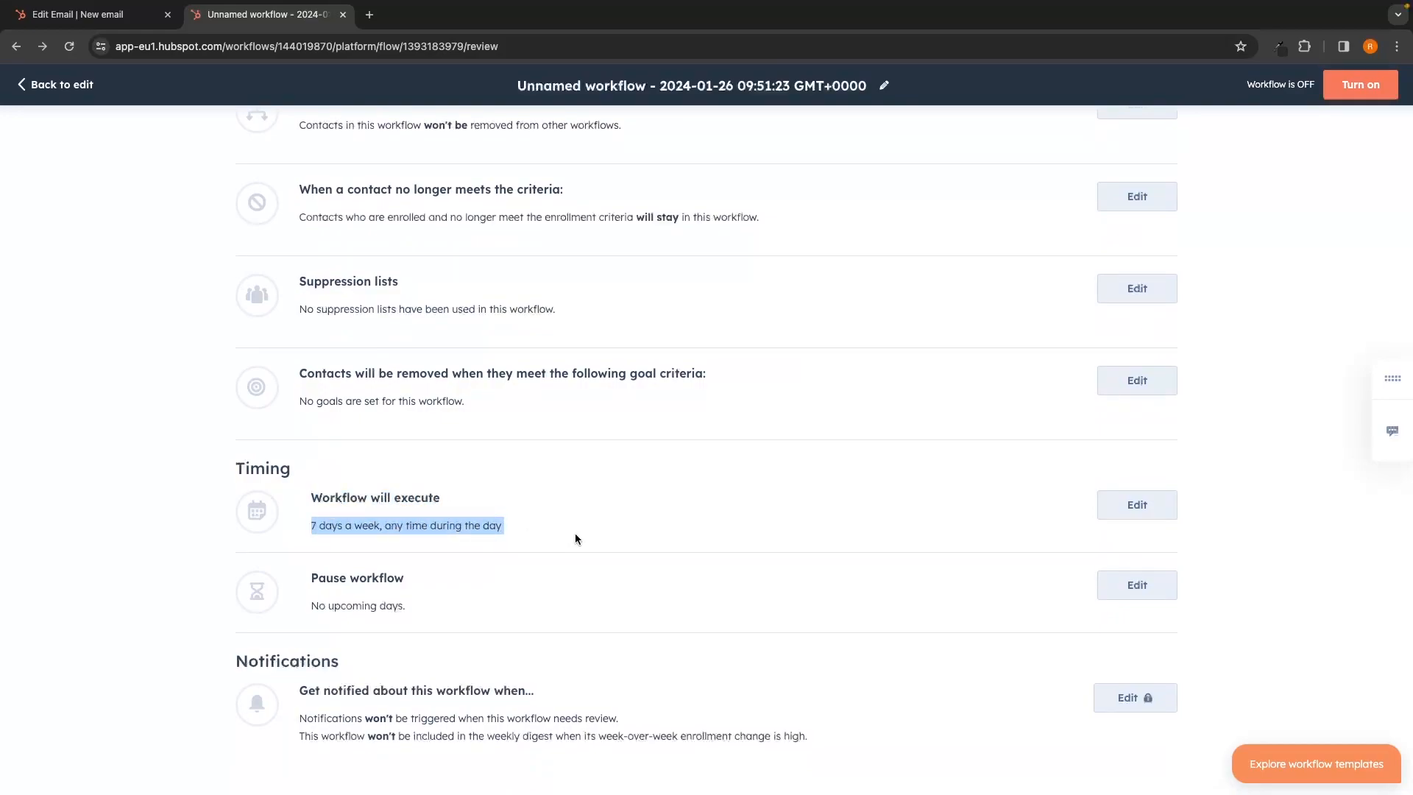
{"action": "left_click", "coordinate": [576, 538]}
{"action": "scroll", "coordinate": [576, 538], "scroll_direction": "up", "scroll_amount": 9}
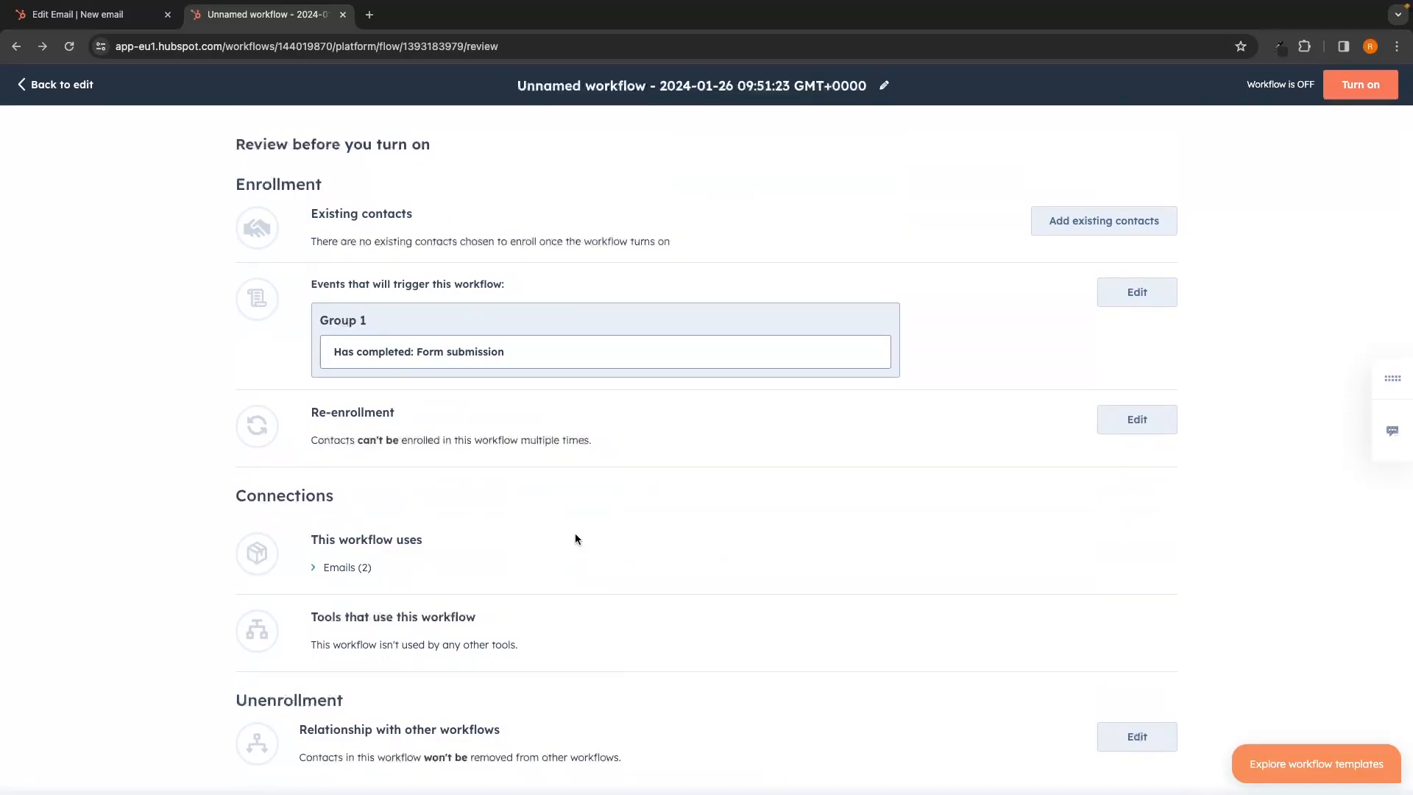
{"action": "left_click", "coordinate": [74, 84]}
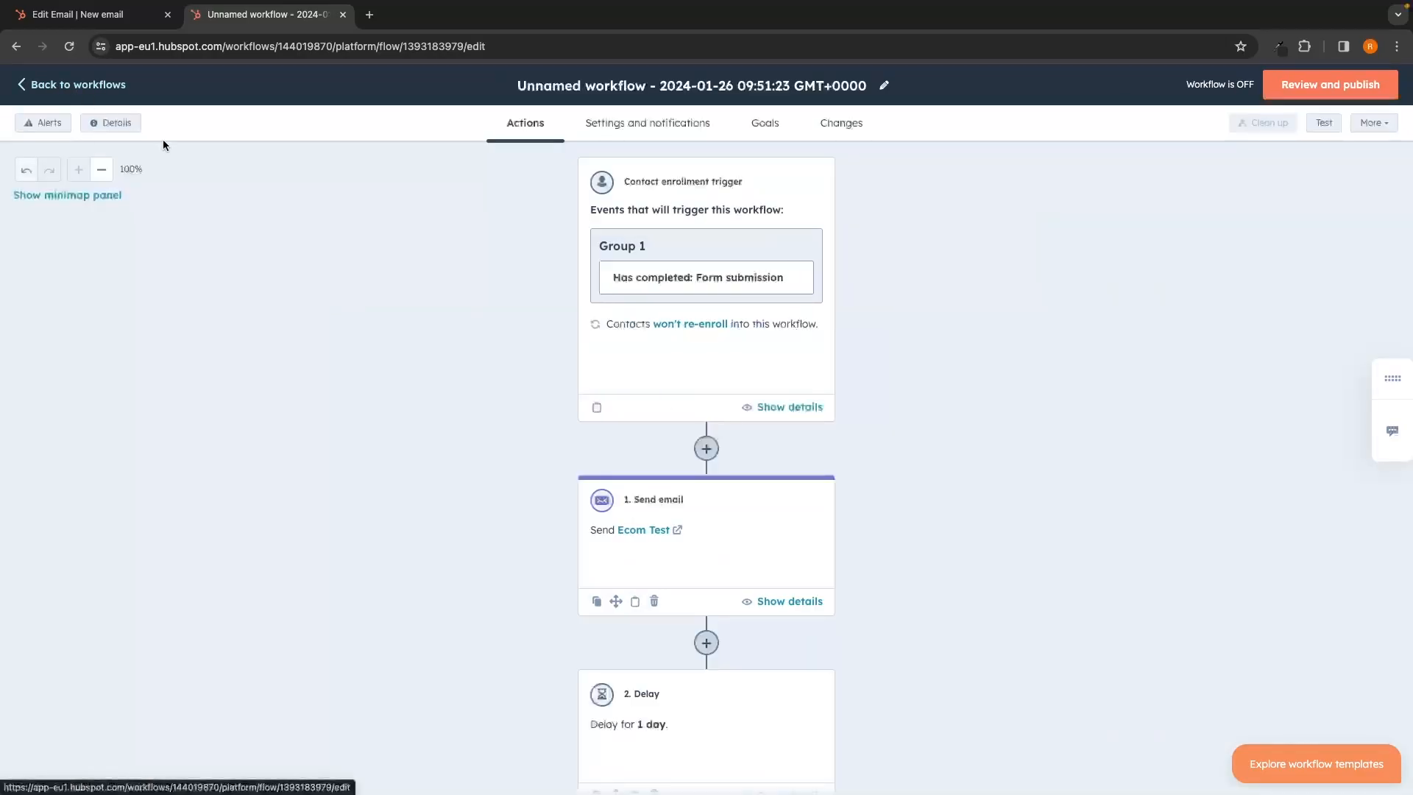
{"action": "left_click", "coordinate": [87, 86]}
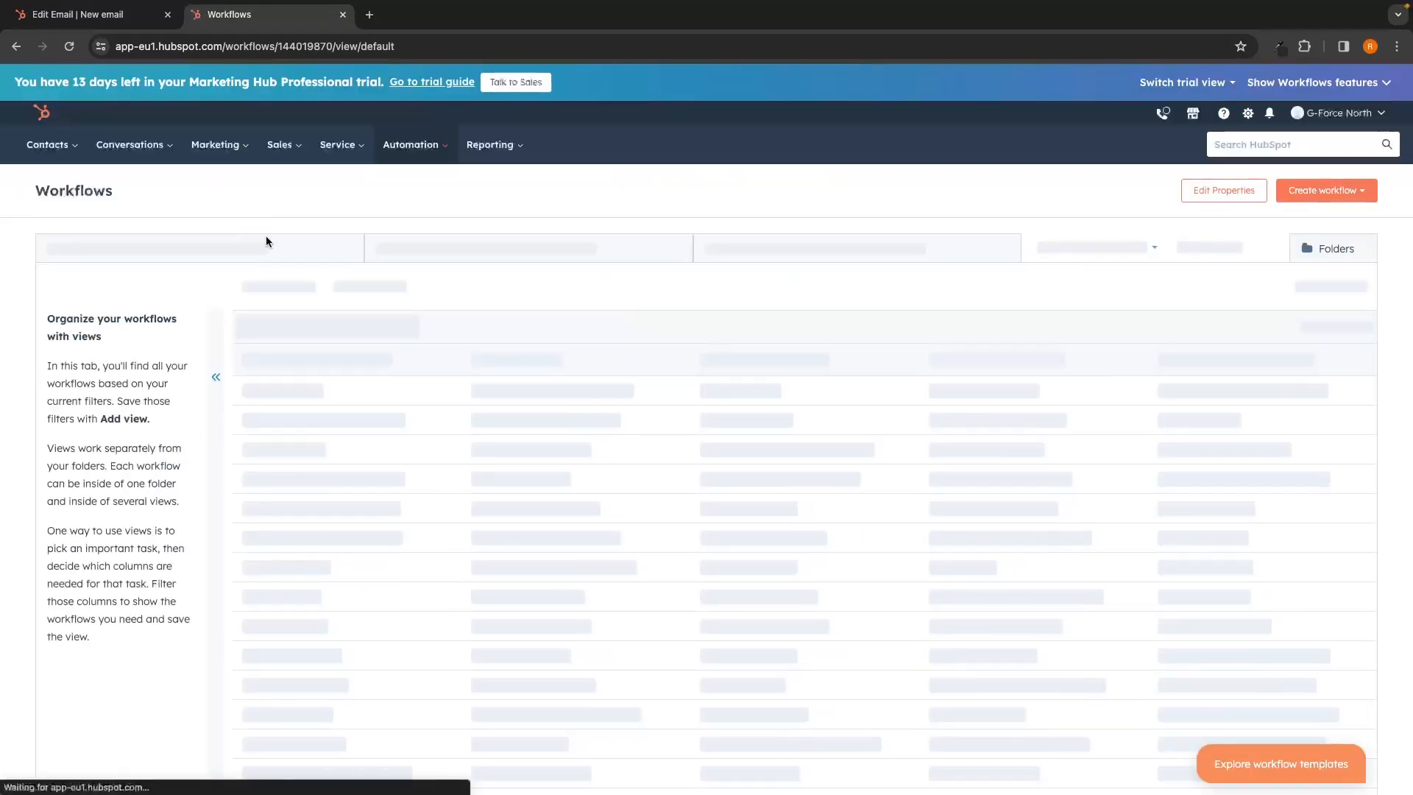
Step: Open the landing pages section of the marketing tools and close the browser tab holding the email editor
{"action": "mouse_move", "coordinate": [212, 151]}
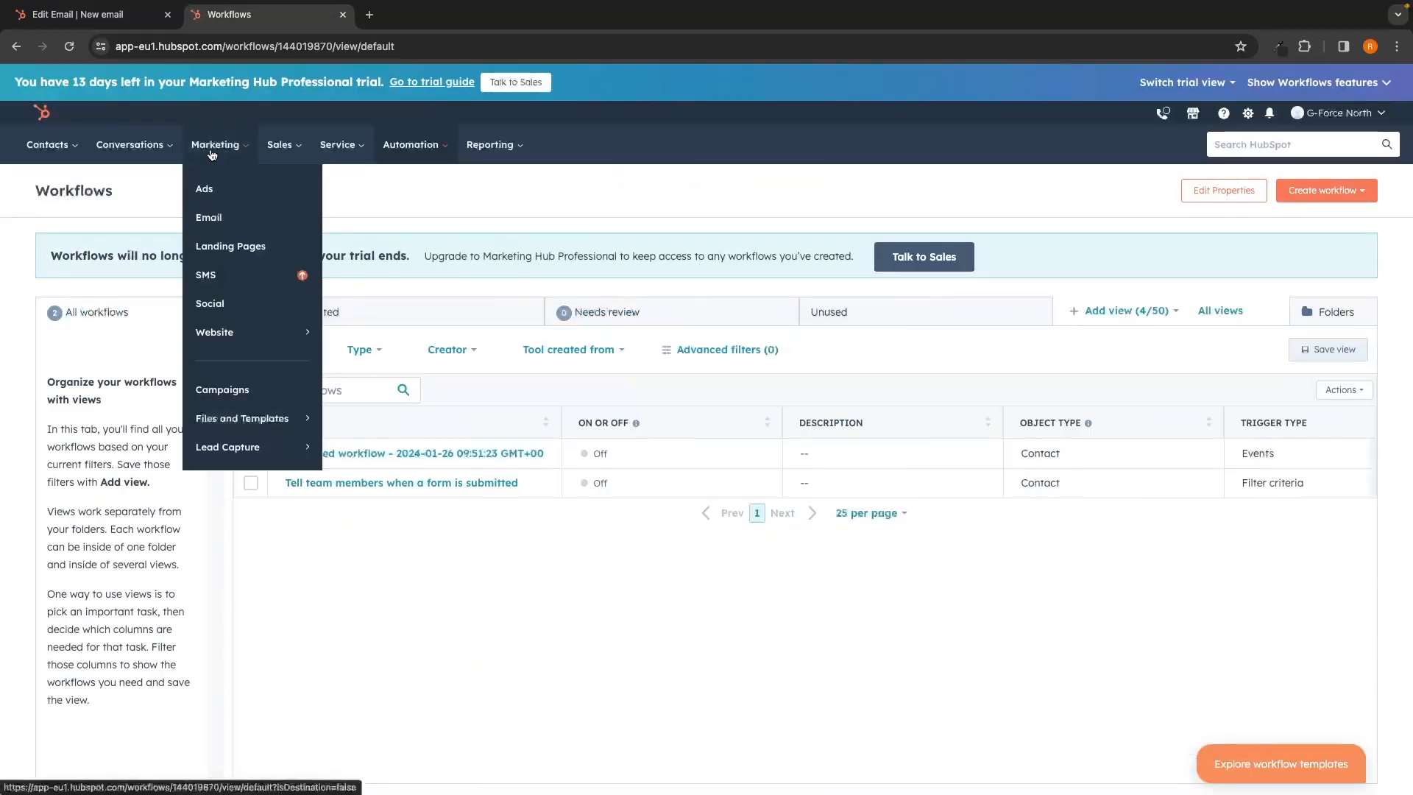
{"action": "left_click", "coordinate": [230, 250]}
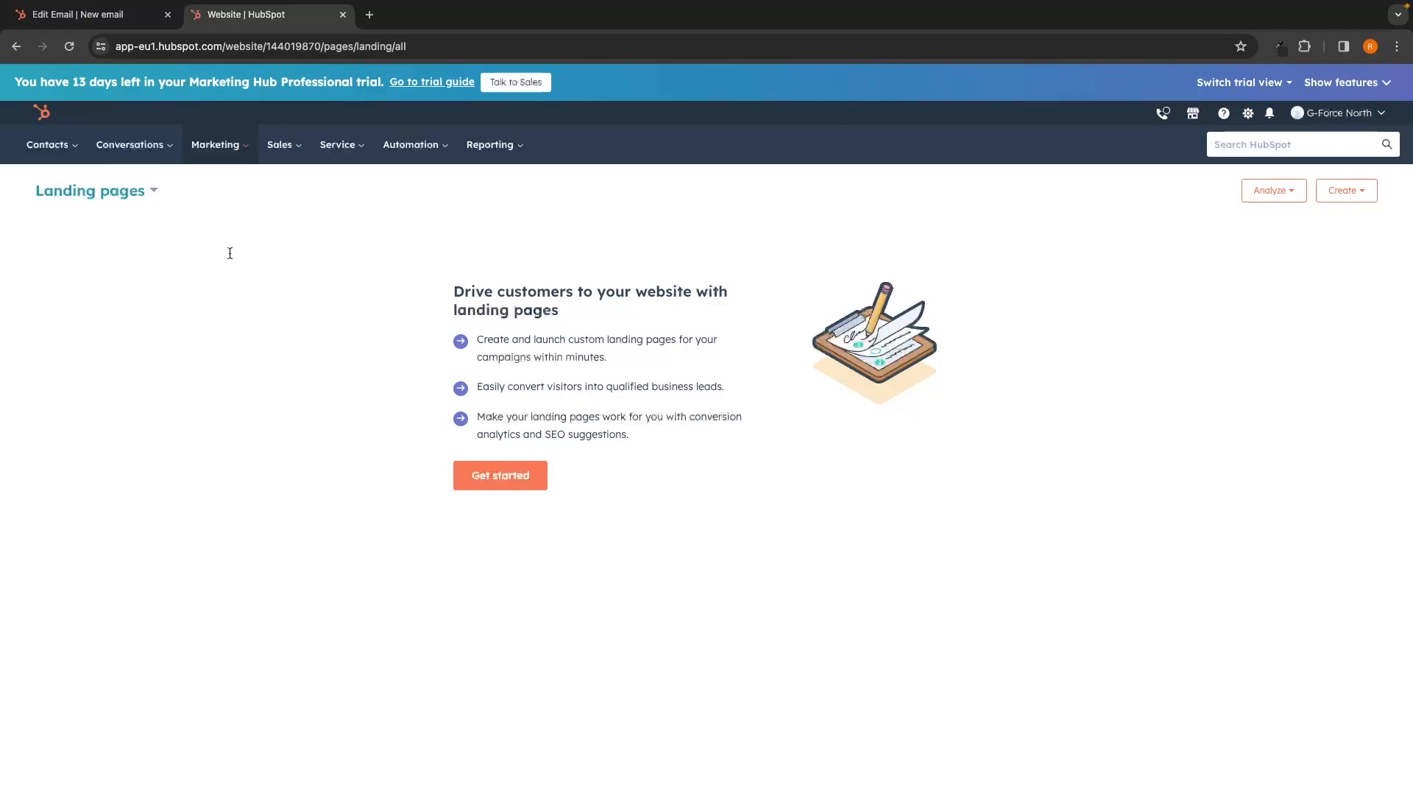
{"action": "left_click", "coordinate": [168, 14]}
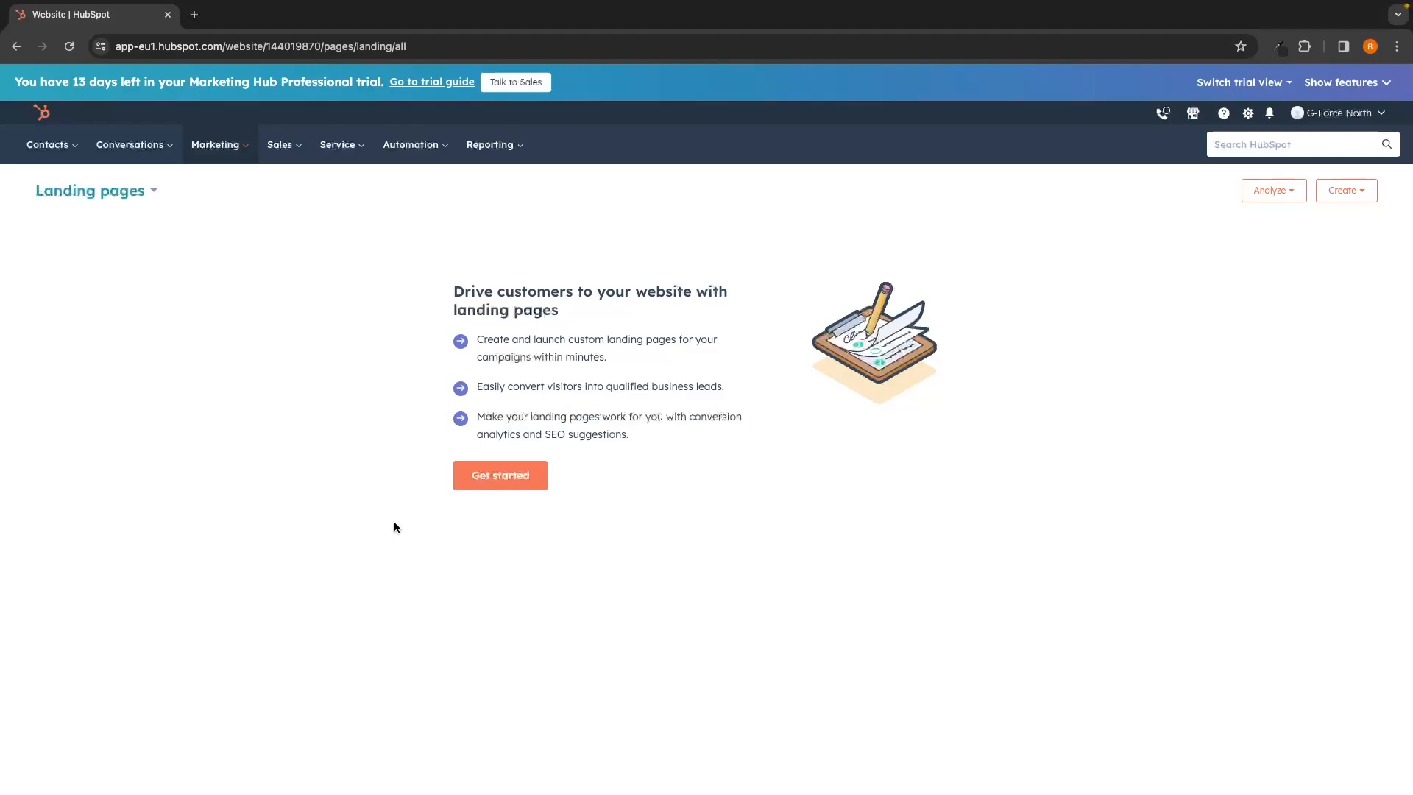
Step: Start a new landing page on the default website domain with the page name Test
{"action": "left_click", "coordinate": [493, 484]}
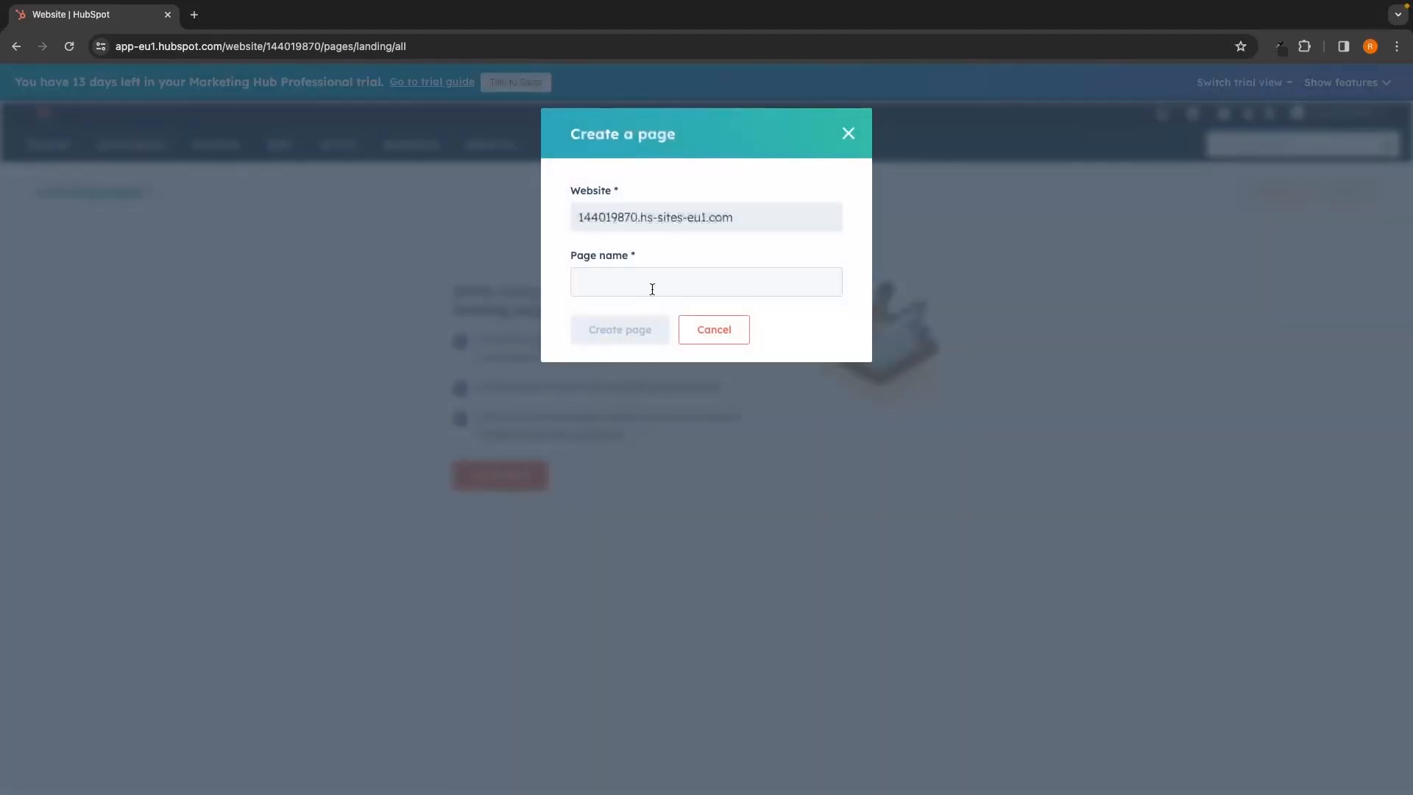
{"action": "left_click", "coordinate": [736, 217]}
{"action": "triple_click", "coordinate": [694, 216]}
{"action": "left_click", "coordinate": [727, 213]}
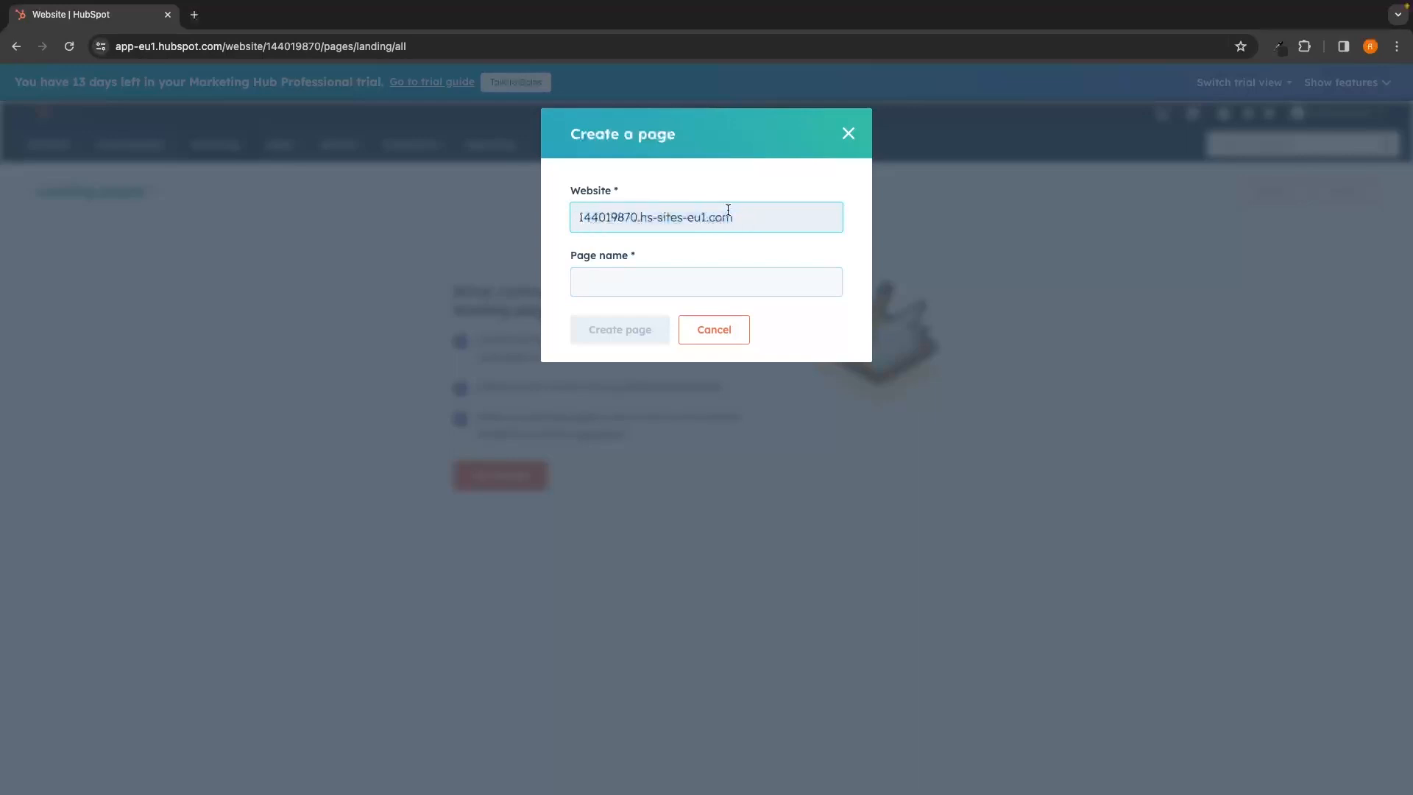
{"action": "left_click", "coordinate": [669, 283]}
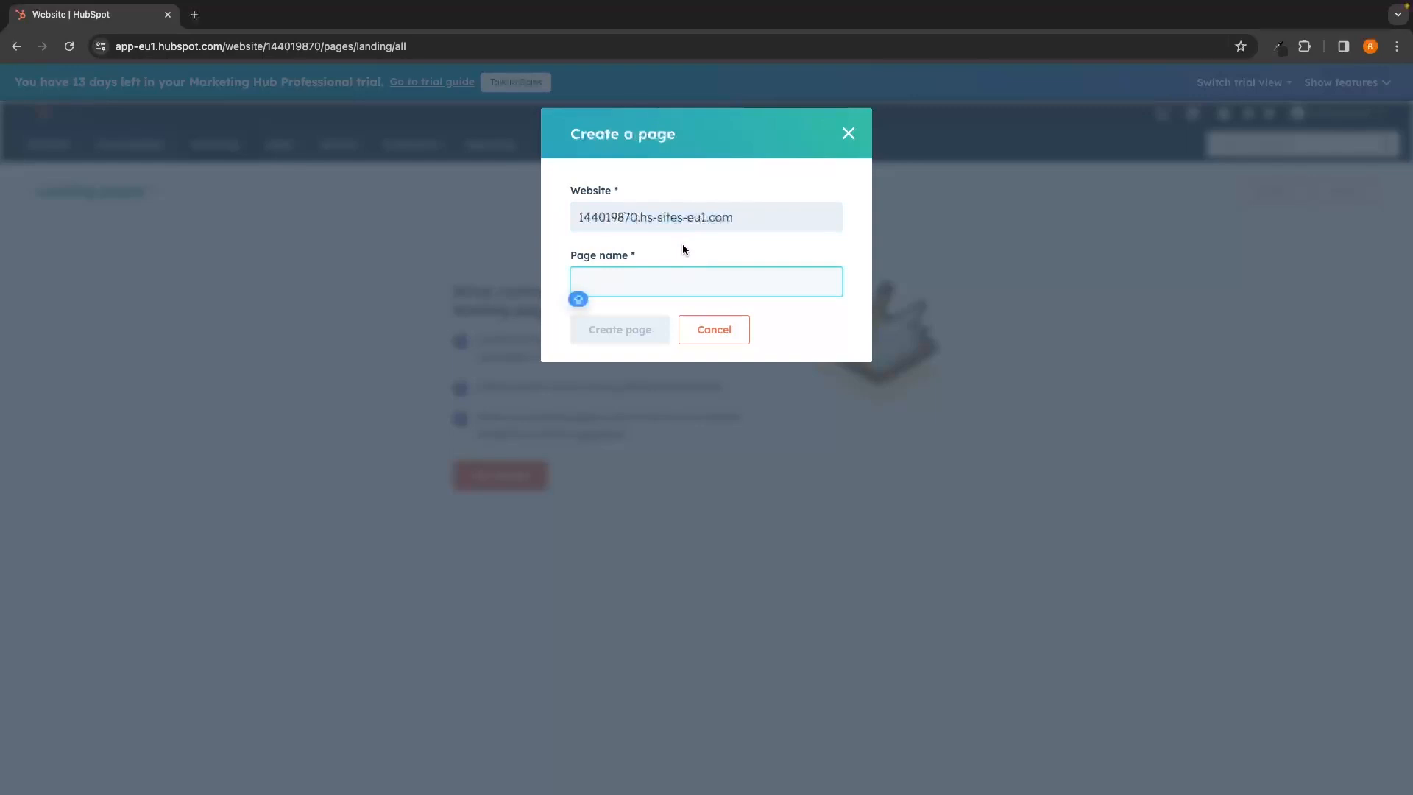
{"action": "type", "text": "Test"}
{"action": "left_click", "coordinate": [623, 331]}
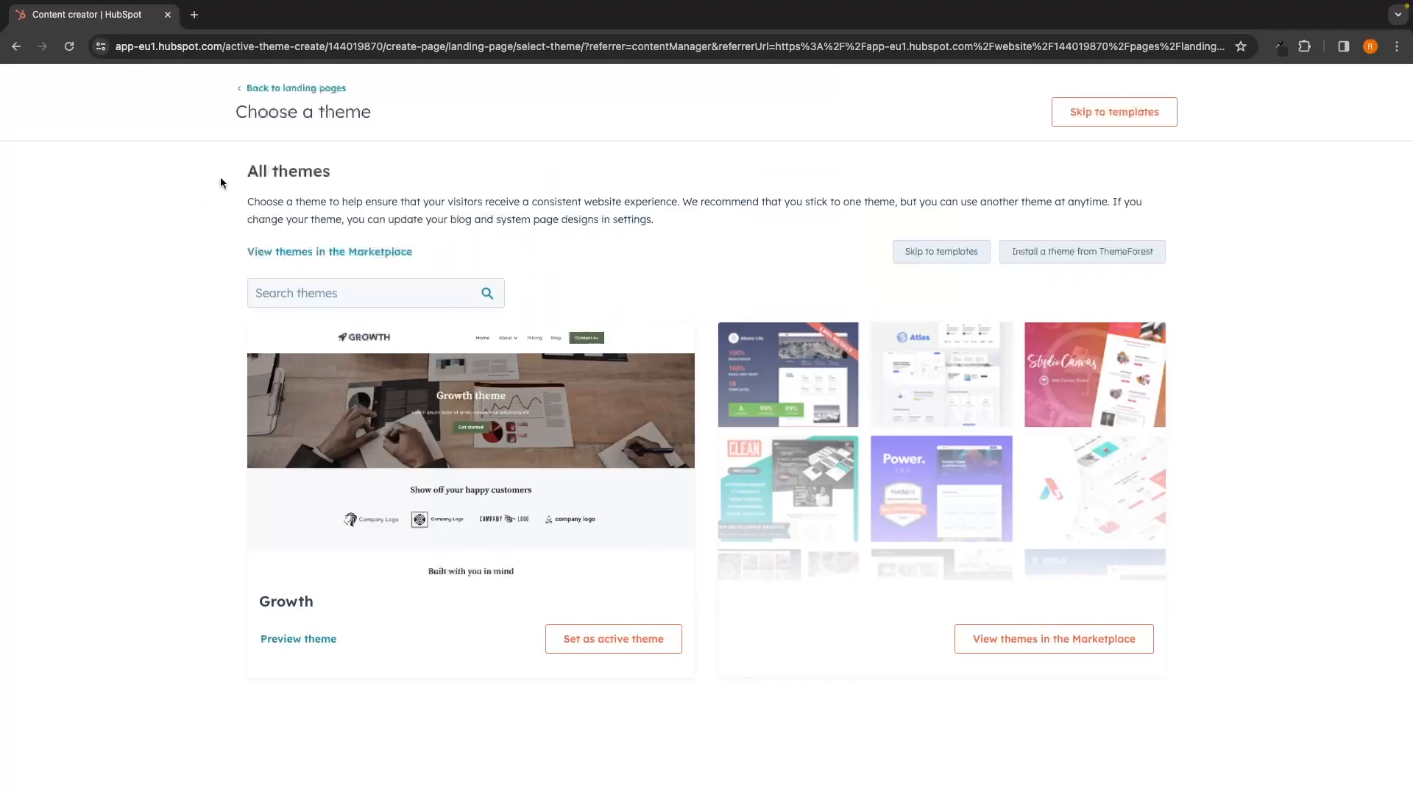
Step: Preview the Growth theme through its full home page, including the form and footer, and return to the theme choices
{"action": "left_click_drag", "start_coordinate": [223, 177], "coordinate": [384, 172]}
{"action": "left_click", "coordinate": [399, 171]}
{"action": "left_click", "coordinate": [299, 639]}
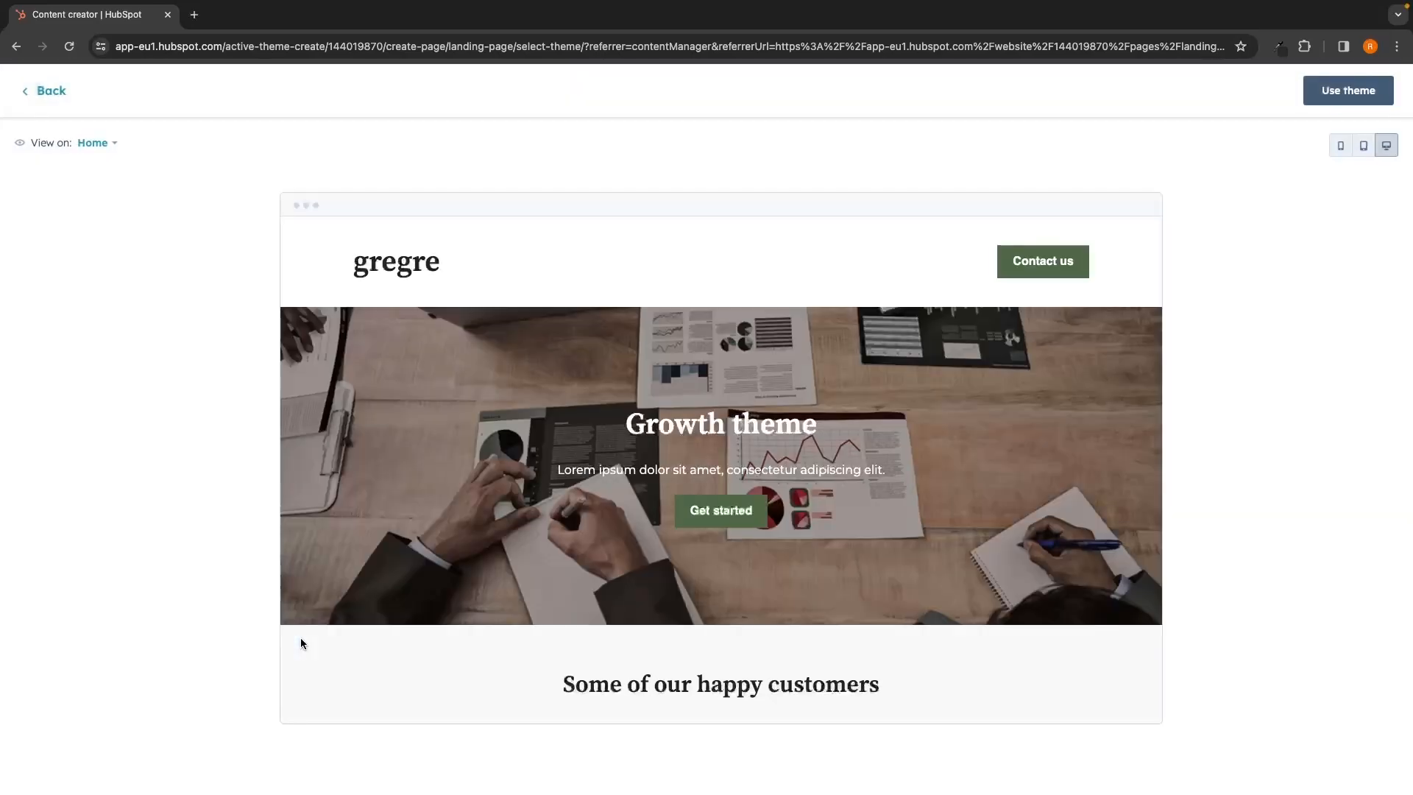
{"action": "scroll", "coordinate": [633, 561], "scroll_direction": "down", "scroll_amount": 2}
{"action": "scroll", "coordinate": [634, 561], "scroll_direction": "down", "scroll_amount": 12}
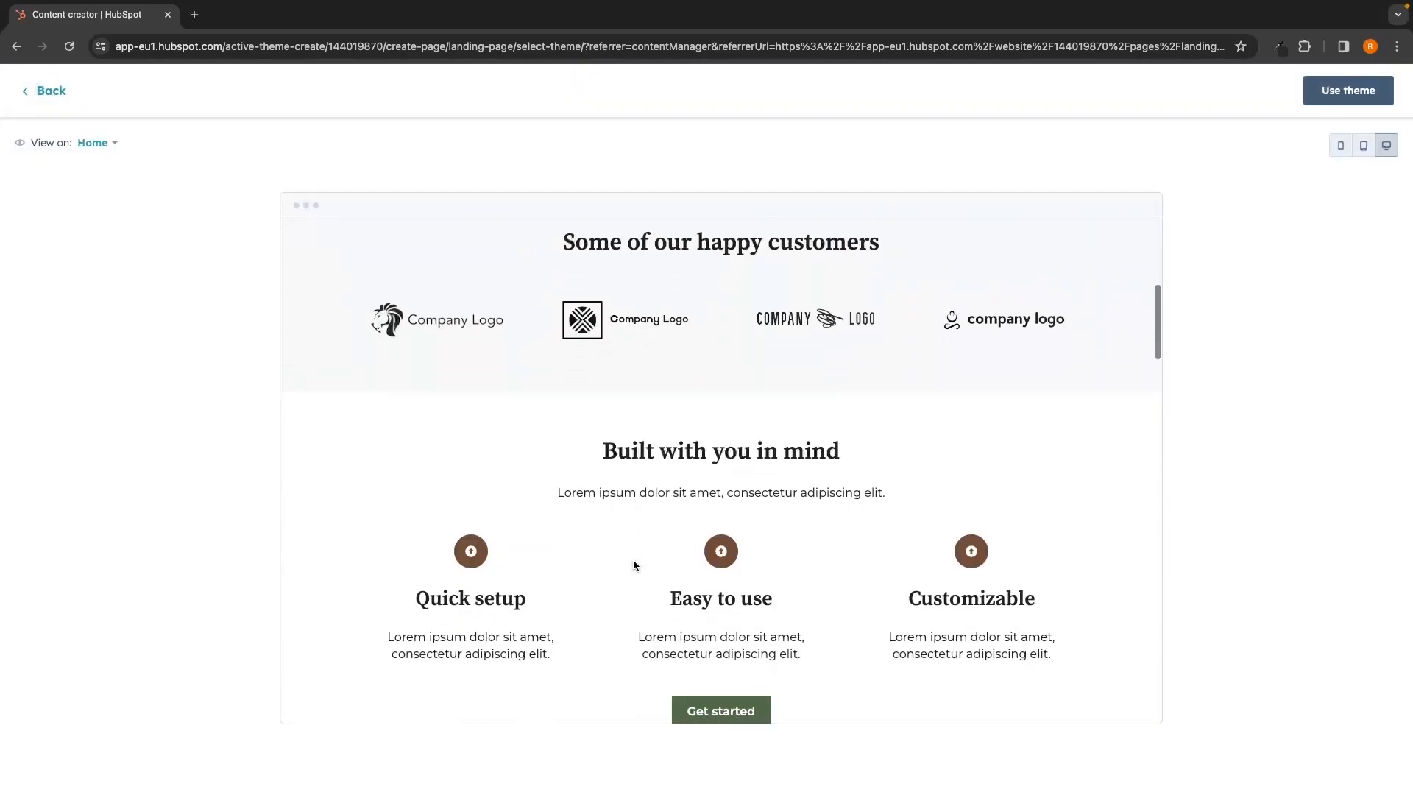
{"action": "scroll", "coordinate": [633, 564], "scroll_direction": "down", "scroll_amount": 15}
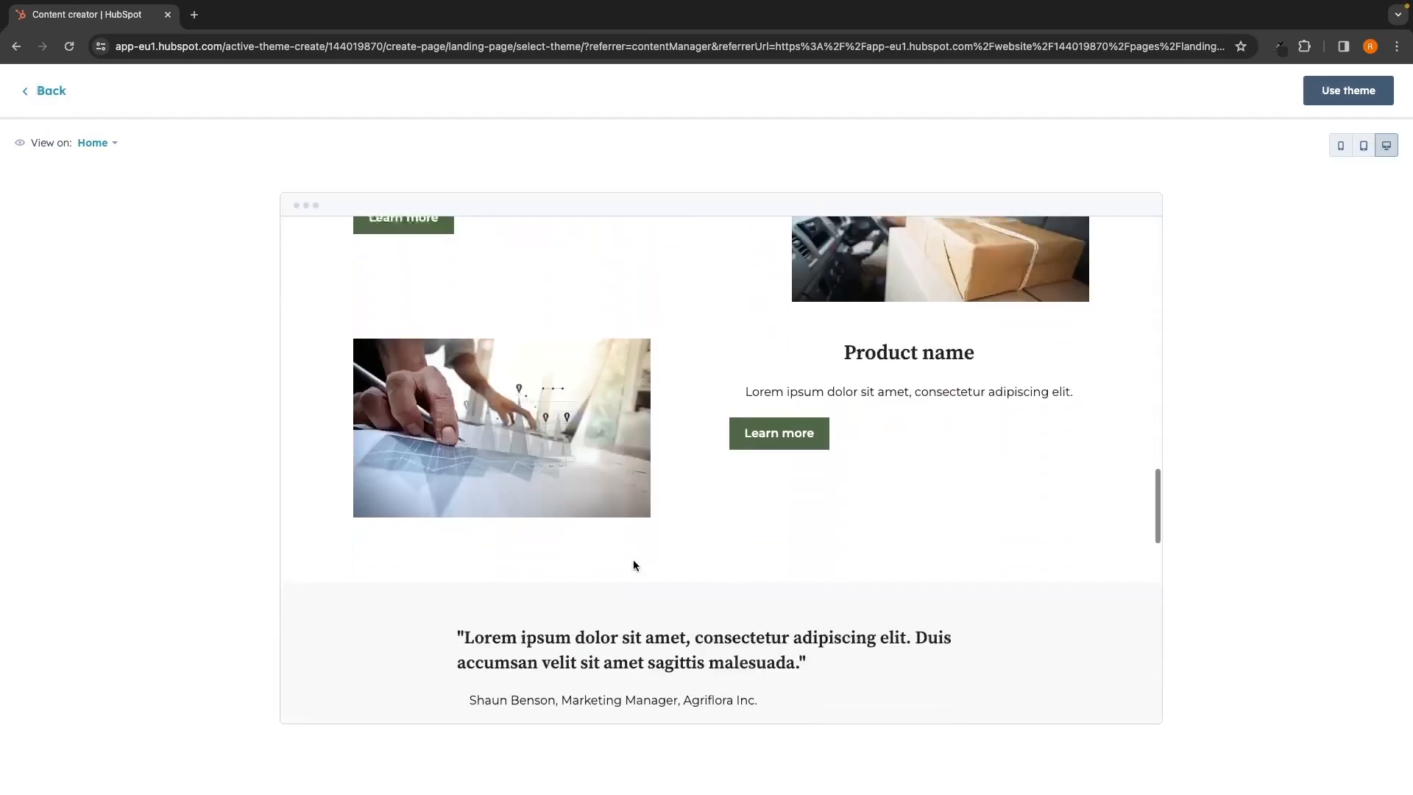
{"action": "scroll", "coordinate": [633, 563], "scroll_direction": "down", "scroll_amount": 4}
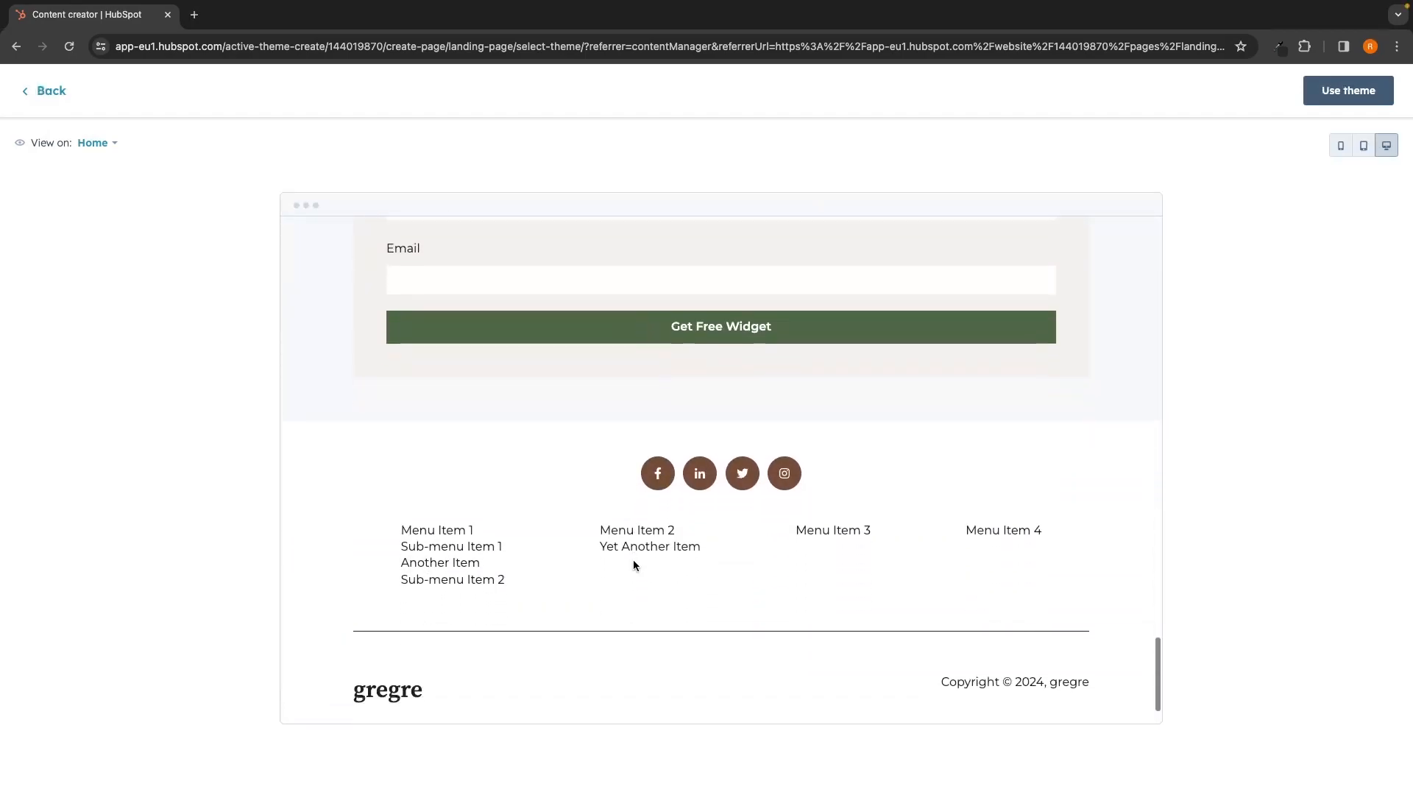
{"action": "scroll", "coordinate": [633, 563], "scroll_direction": "up", "scroll_amount": 7}
{"action": "left_click", "coordinate": [50, 92]}
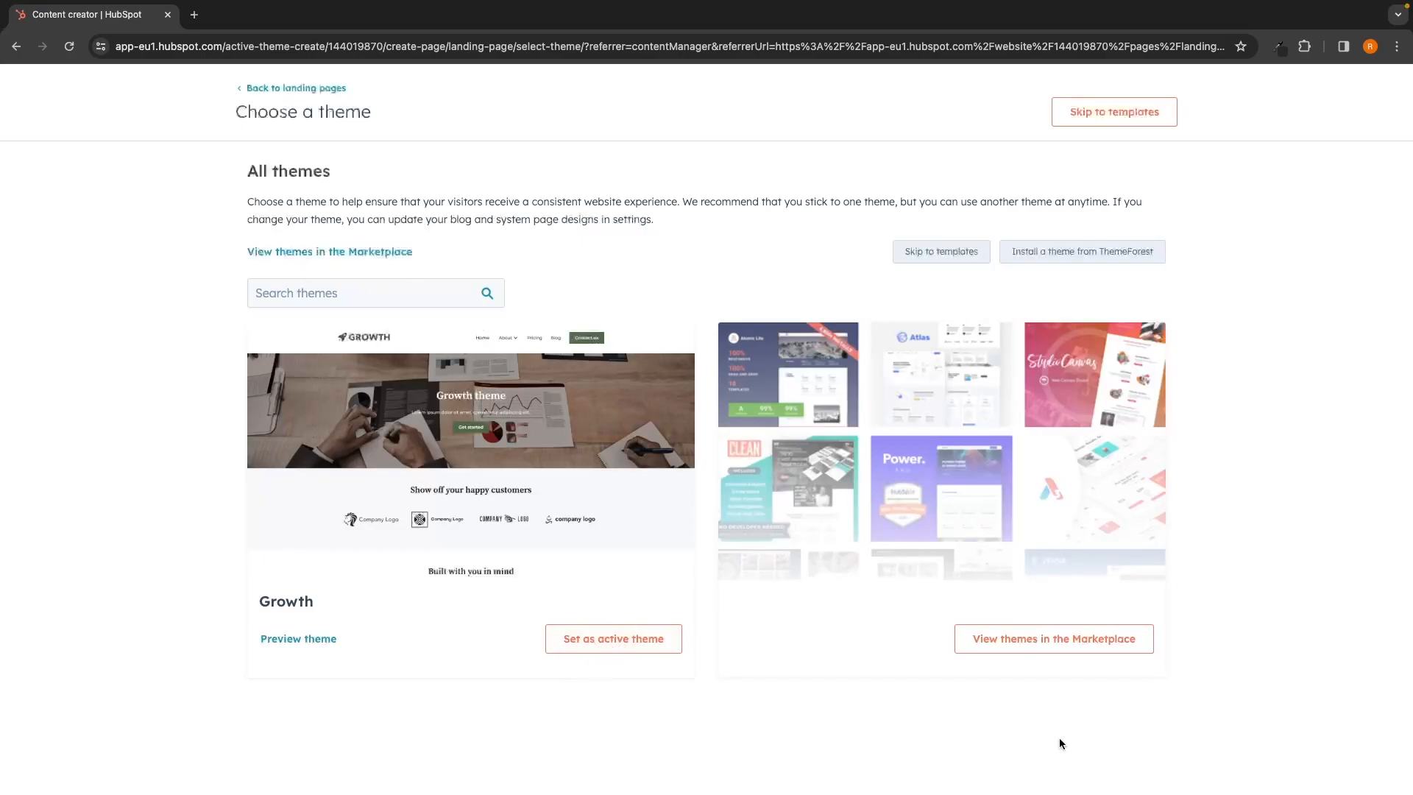
Step: Browse the free website themes in the Template Marketplace, comparing their features, ratings and prices
{"action": "left_click", "coordinate": [1024, 647]}
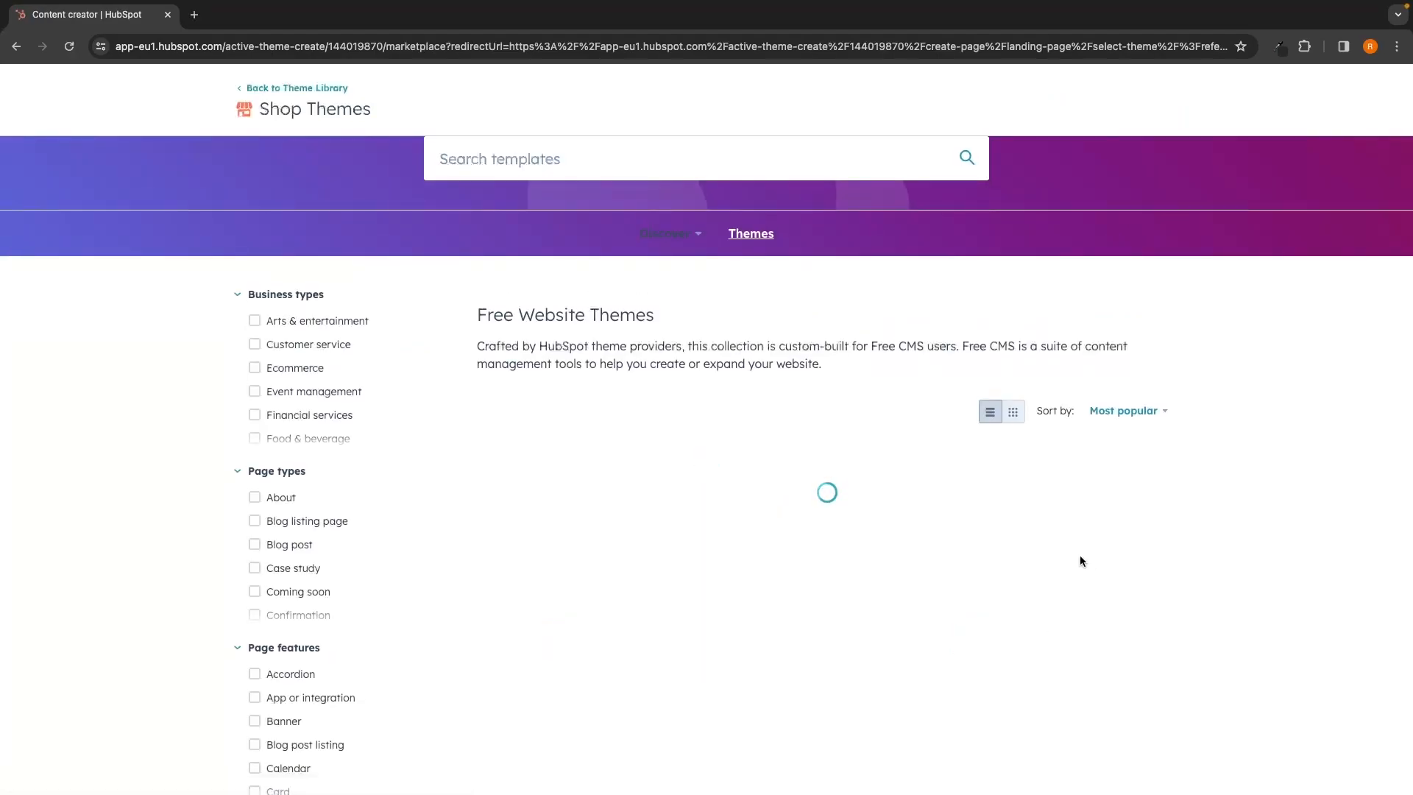
{"action": "scroll", "coordinate": [1080, 555], "scroll_direction": "down", "scroll_amount": 2}
{"action": "scroll", "coordinate": [1243, 527], "scroll_direction": "down", "scroll_amount": 1}
{"action": "scroll", "coordinate": [1242, 531], "scroll_direction": "down", "scroll_amount": 3}
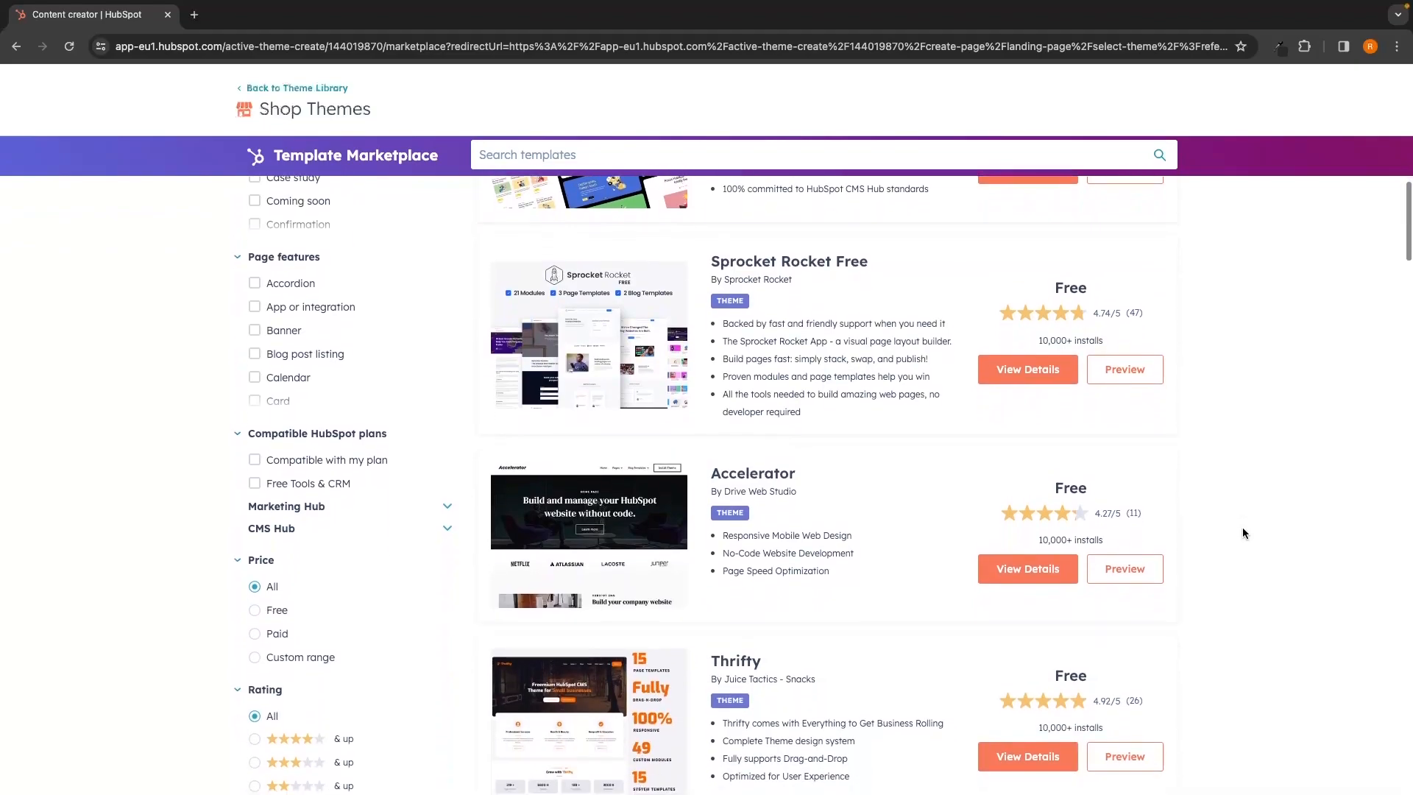
{"action": "scroll", "coordinate": [1243, 533], "scroll_direction": "down", "scroll_amount": 2}
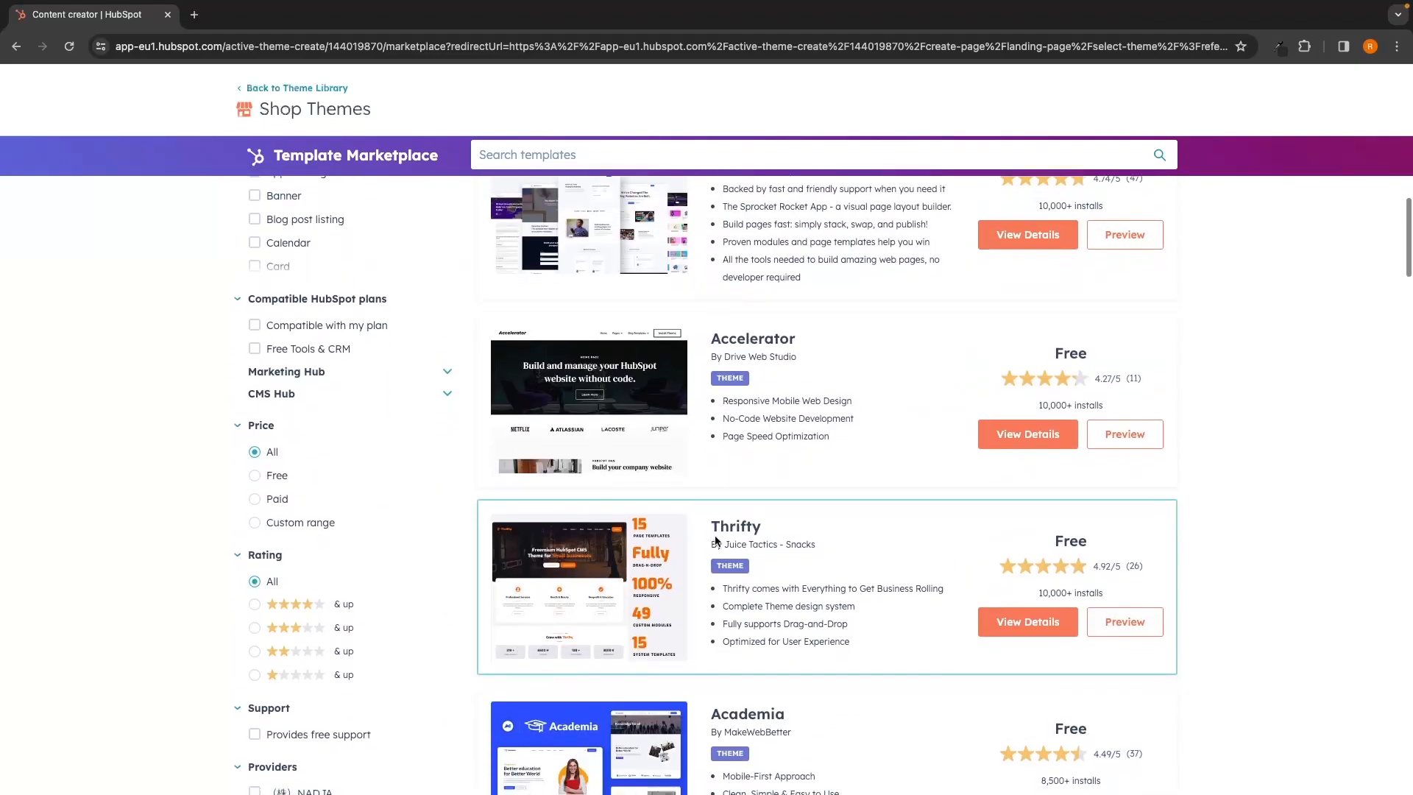
{"action": "scroll", "coordinate": [716, 541], "scroll_direction": "down", "scroll_amount": 1}
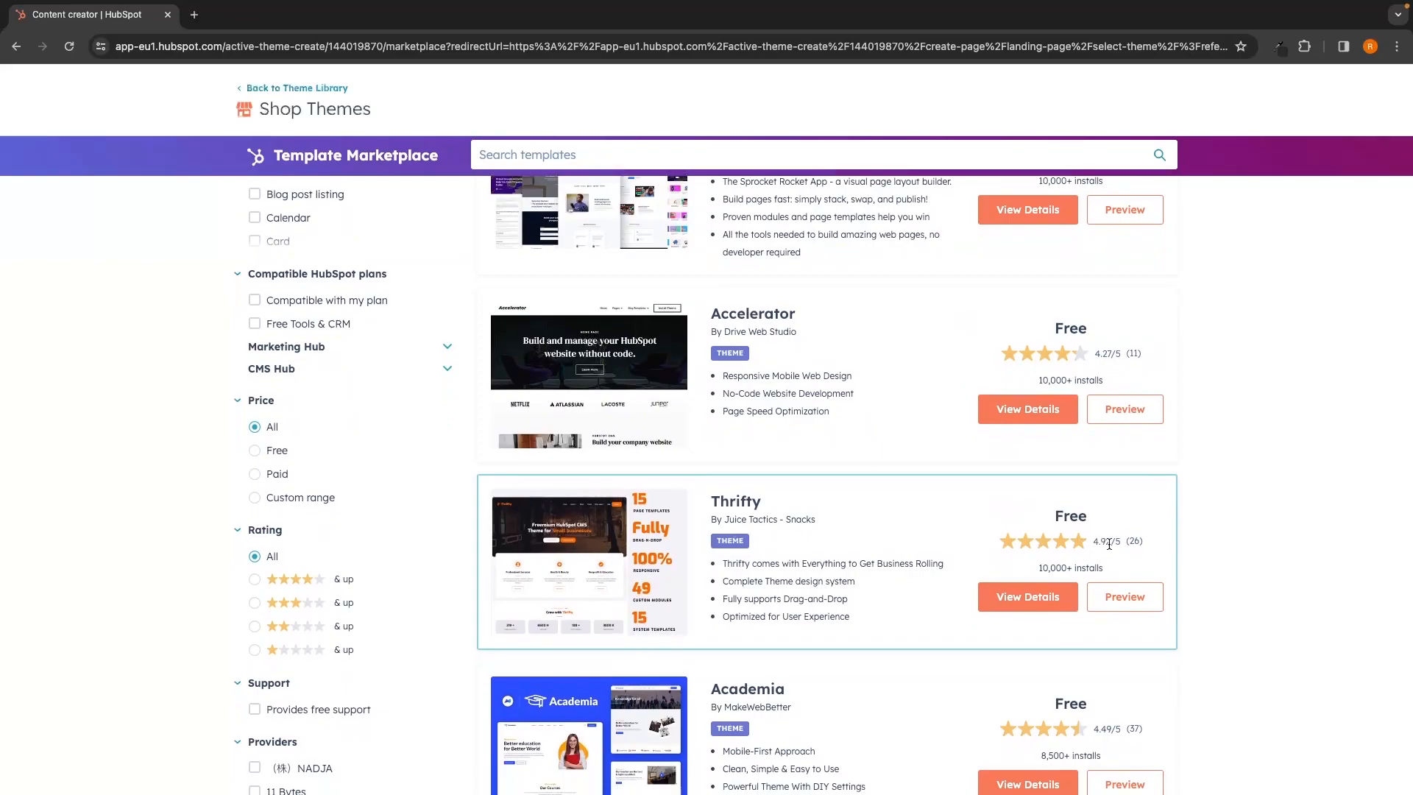
{"action": "scroll", "coordinate": [1116, 538], "scroll_direction": "up", "scroll_amount": 4}
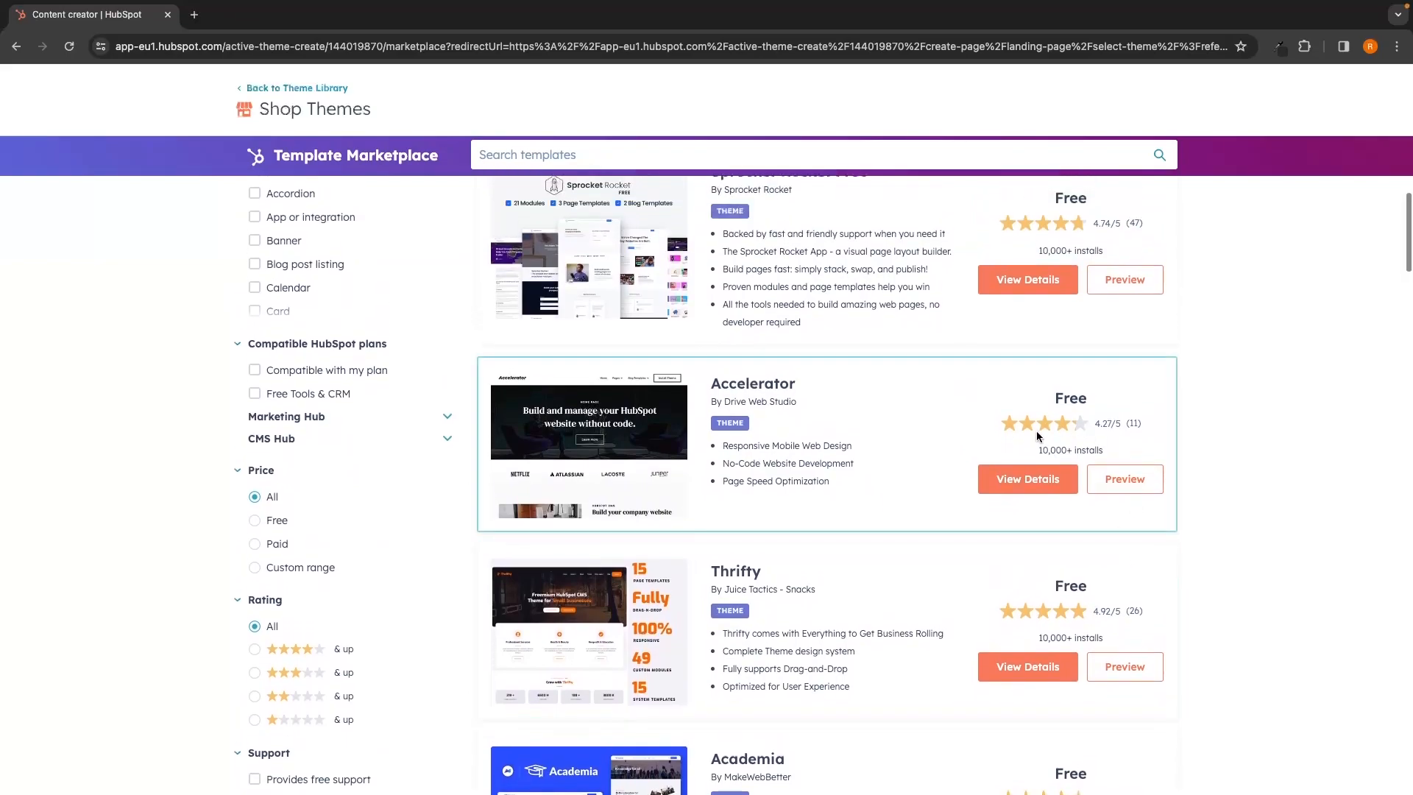
{"action": "scroll", "coordinate": [1098, 457], "scroll_direction": "up", "scroll_amount": 2}
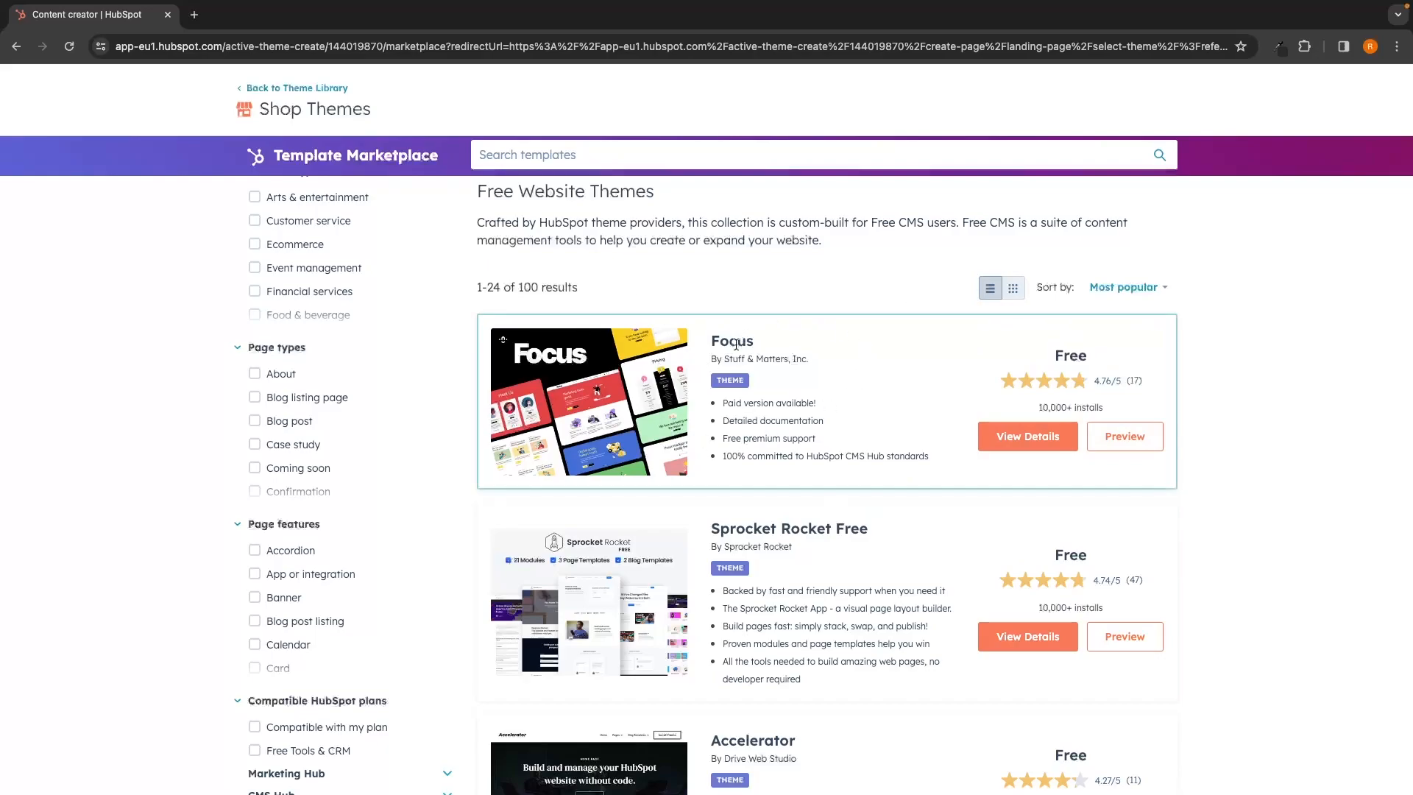
Step: Preview the Focus theme by Stuff & Matters, Inc. in desktop view and examine its home page sections
{"action": "left_click", "coordinate": [1126, 445]}
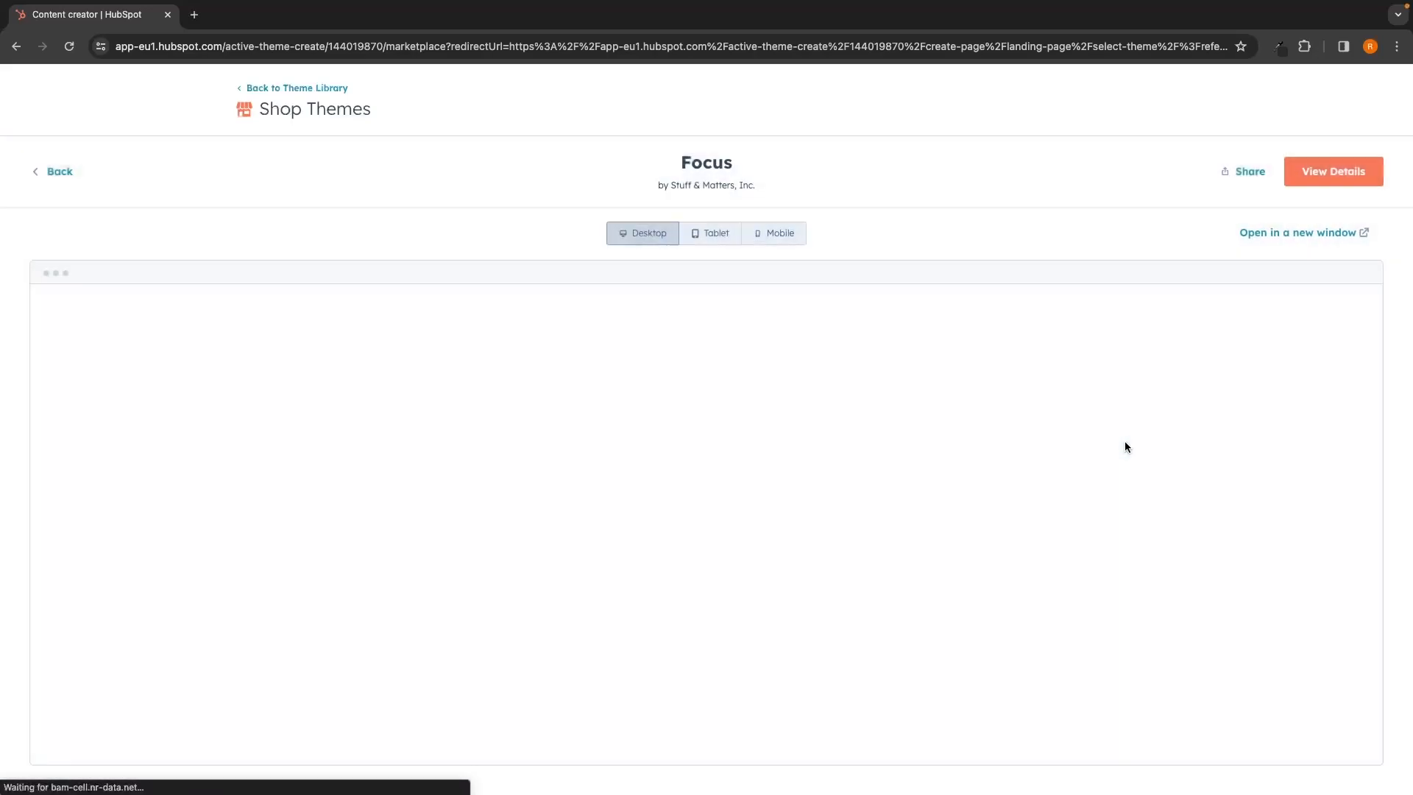
{"action": "scroll", "coordinate": [871, 471], "scroll_direction": "down", "scroll_amount": 10}
{"action": "scroll", "coordinate": [871, 471], "scroll_direction": "down", "scroll_amount": 15}
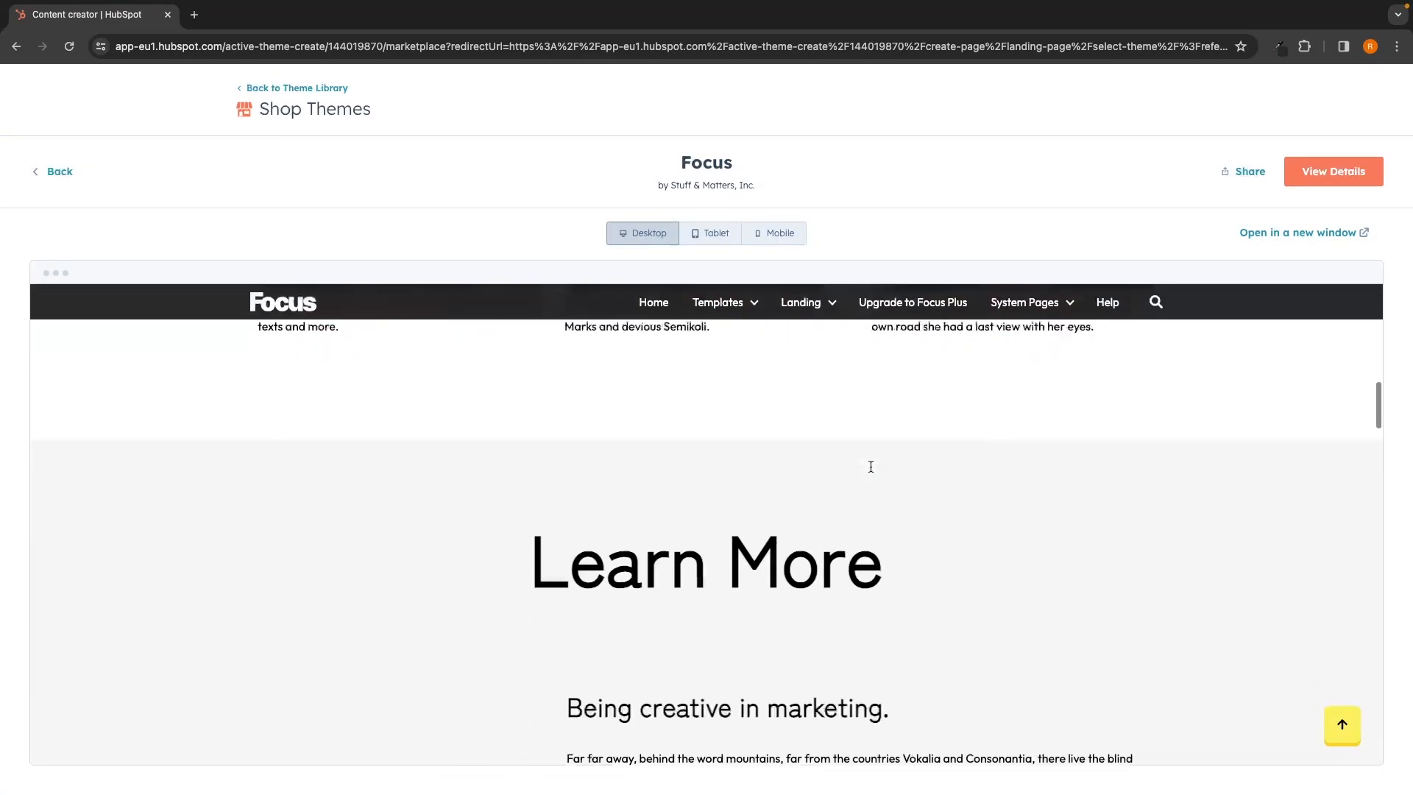
{"action": "scroll", "coordinate": [870, 471], "scroll_direction": "down", "scroll_amount": 10}
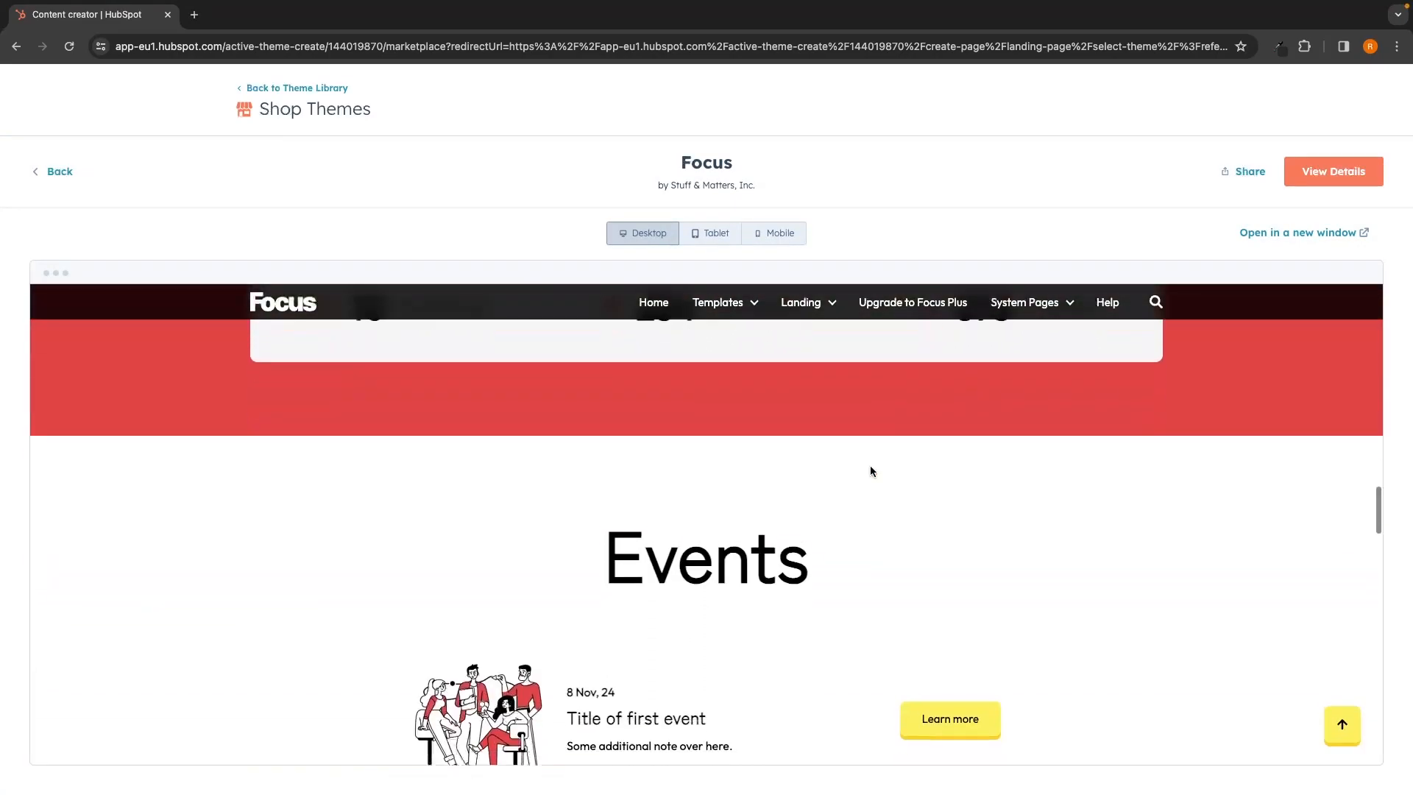
{"action": "scroll", "coordinate": [870, 471], "scroll_direction": "down", "scroll_amount": 5}
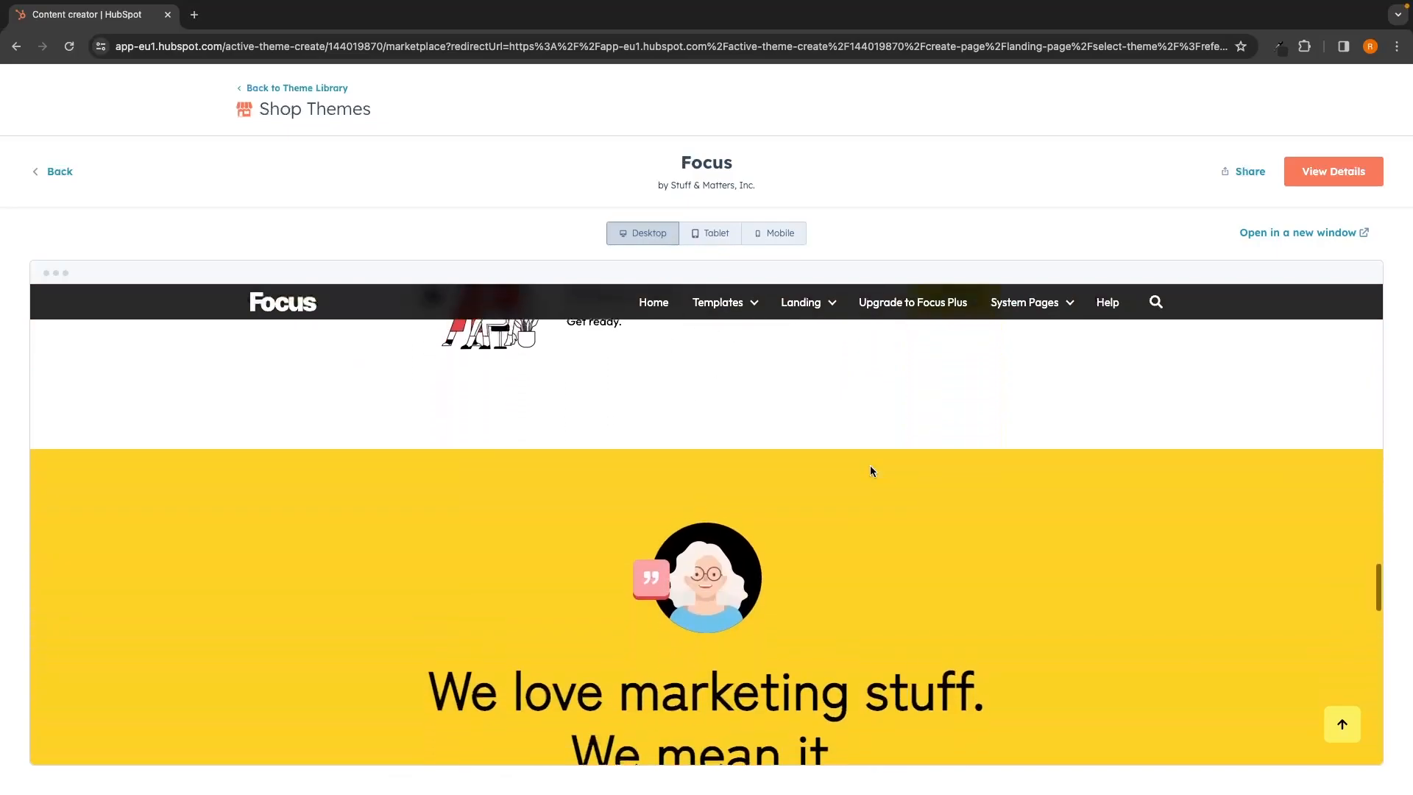
{"action": "scroll", "coordinate": [870, 471], "scroll_direction": "up", "scroll_amount": 15}
{"action": "scroll", "coordinate": [871, 472], "scroll_direction": "up", "scroll_amount": 5}
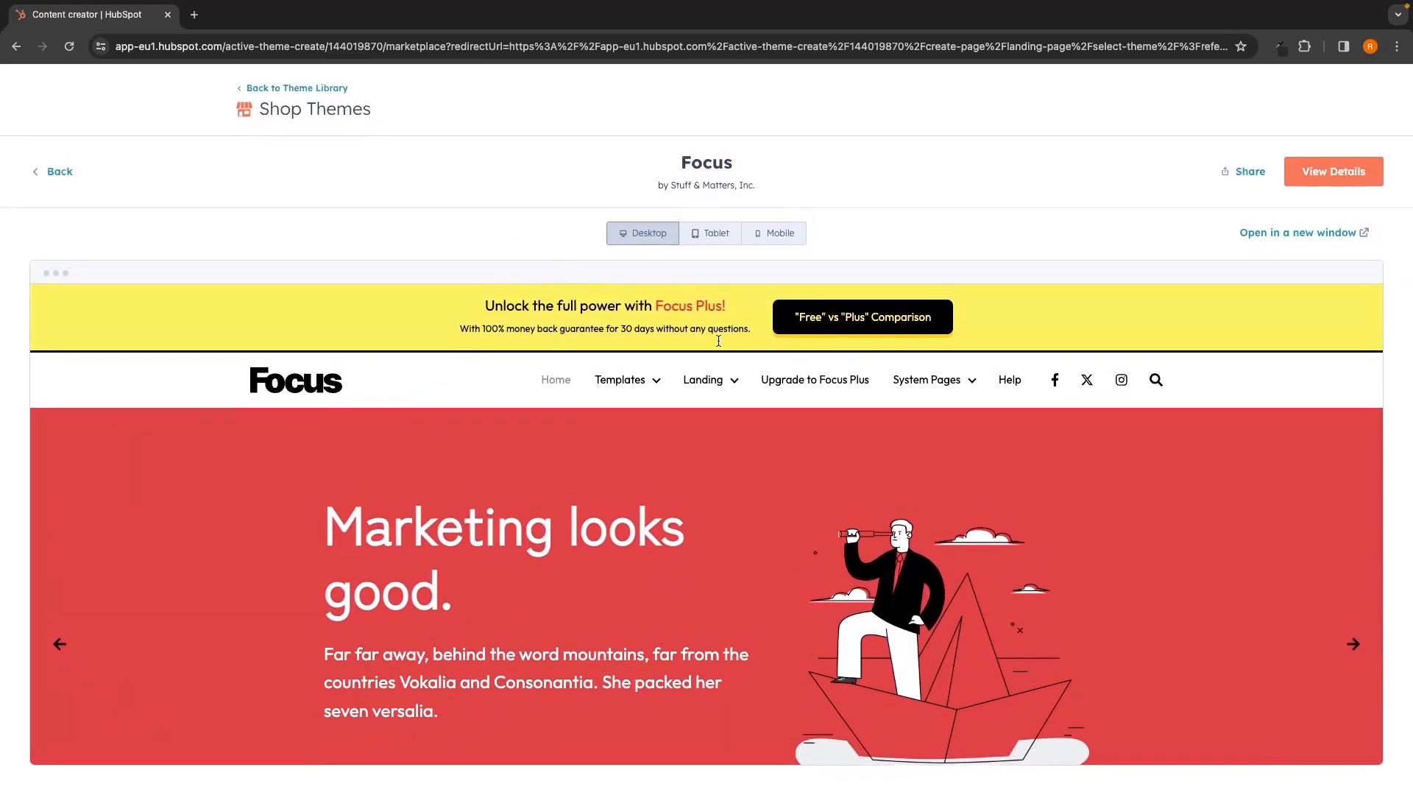
Step: Install the Focus theme for free from its details page, agreeing to the developer's terms and privacy policy
{"action": "left_click", "coordinate": [1329, 177]}
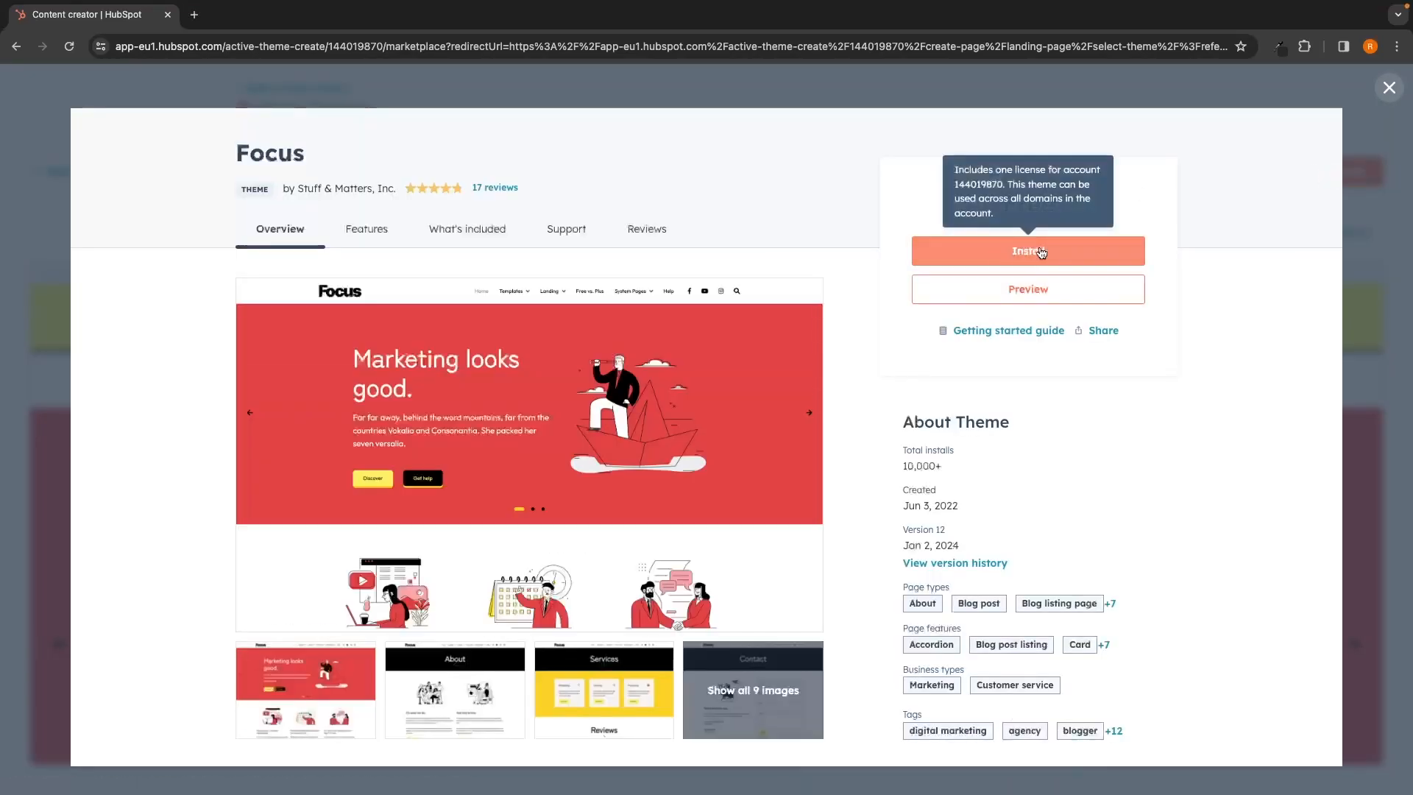
{"action": "left_click", "coordinate": [1034, 256]}
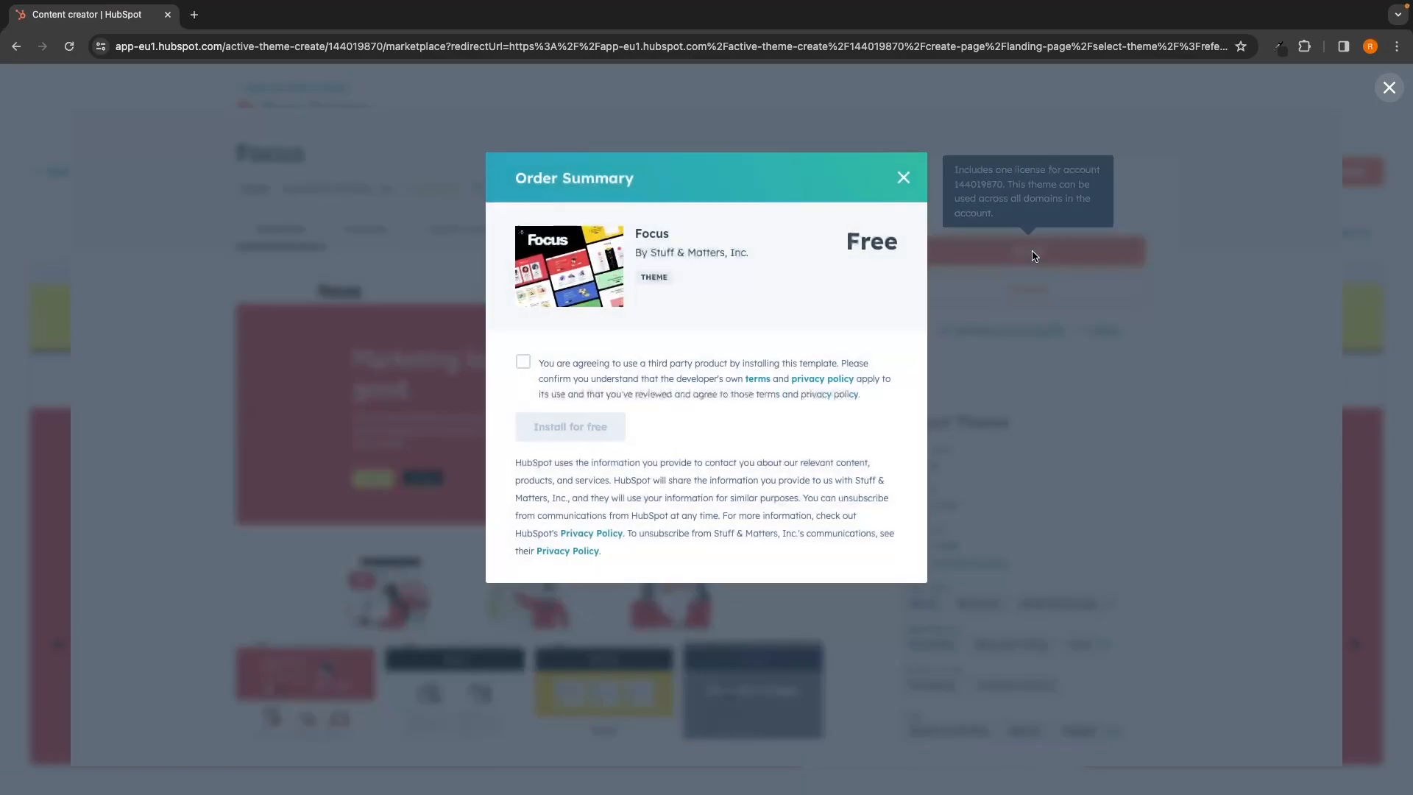
{"action": "left_click", "coordinate": [533, 364]}
{"action": "left_click", "coordinate": [570, 430]}
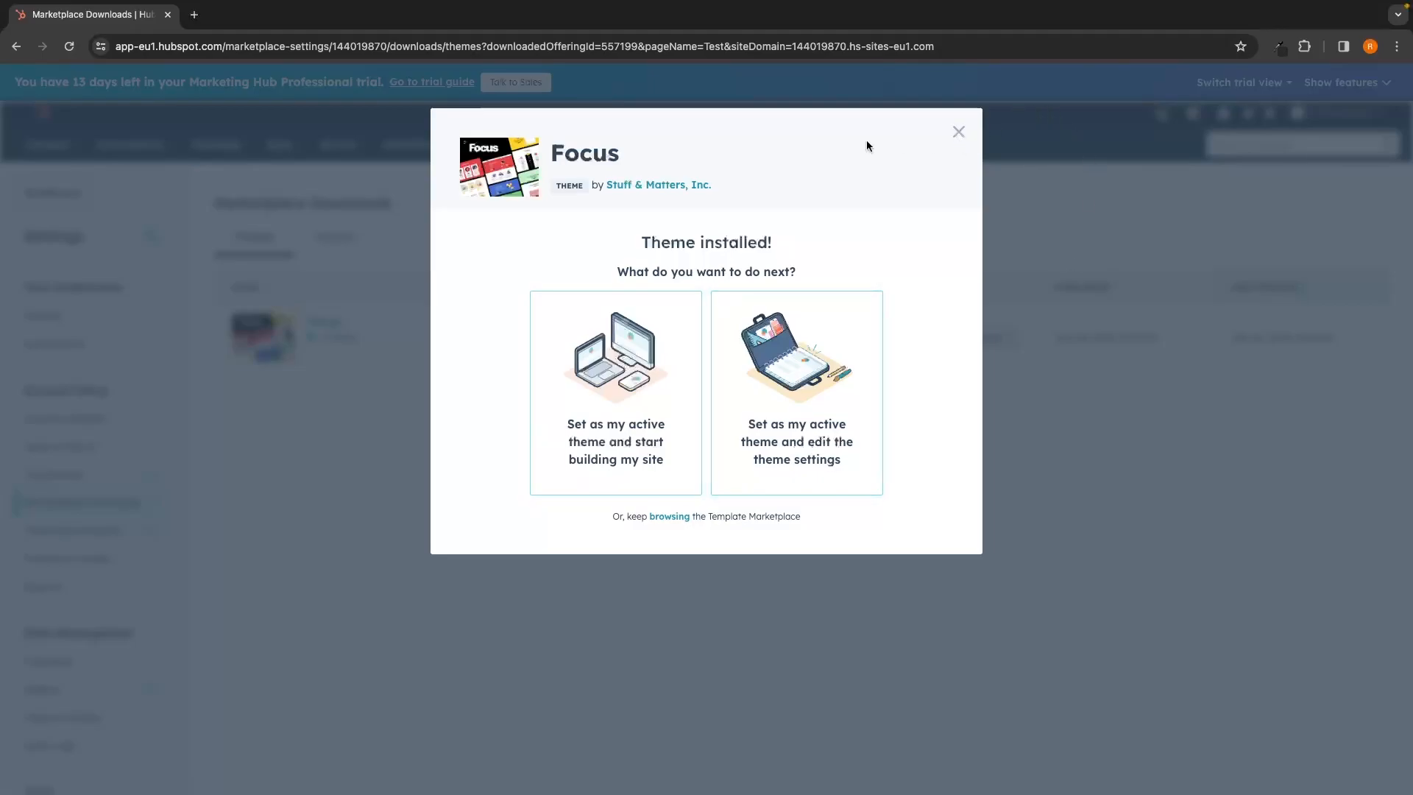
Step: Set Focus as the active theme, create the page named Test with it, and dismiss the theme selector tip
{"action": "left_click", "coordinate": [636, 427]}
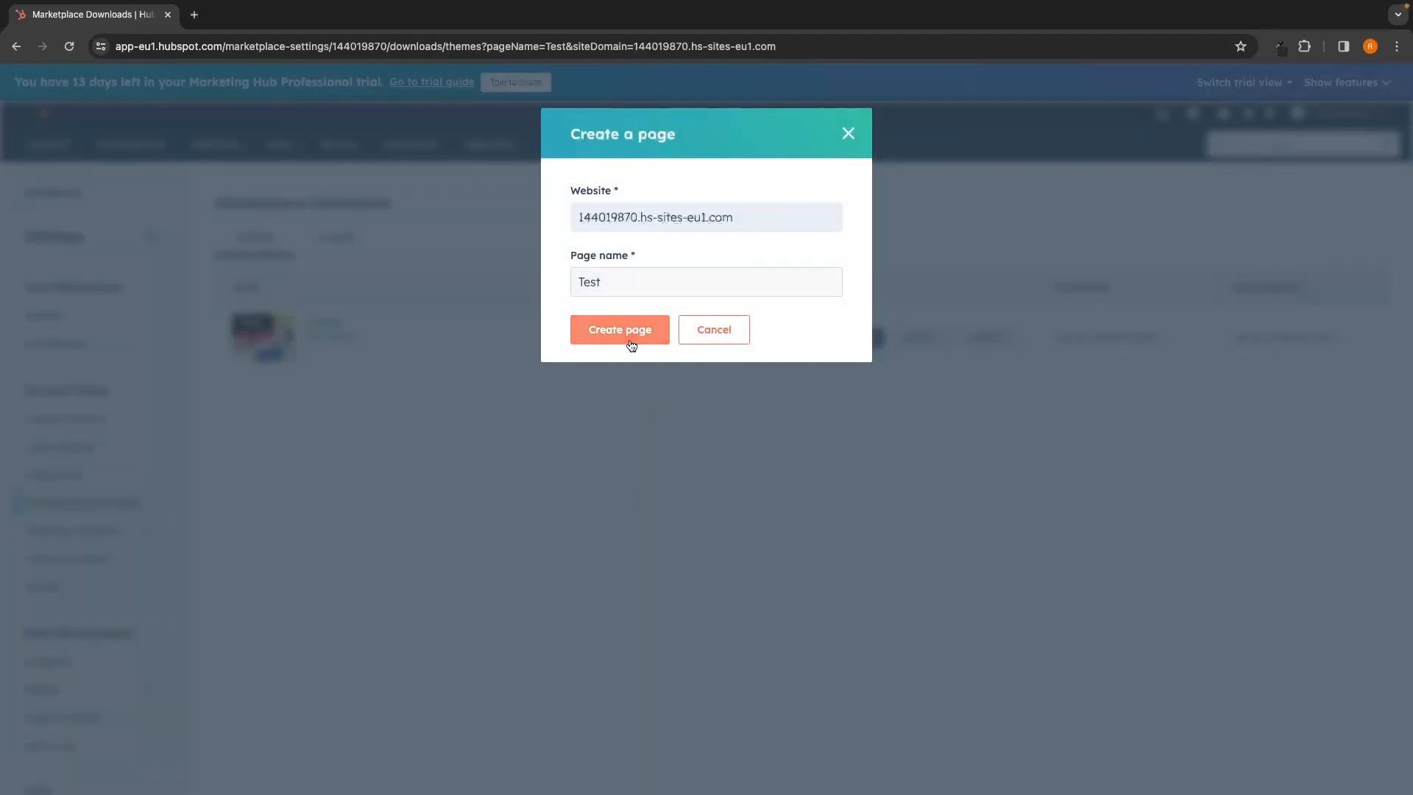
{"action": "left_click", "coordinate": [631, 343]}
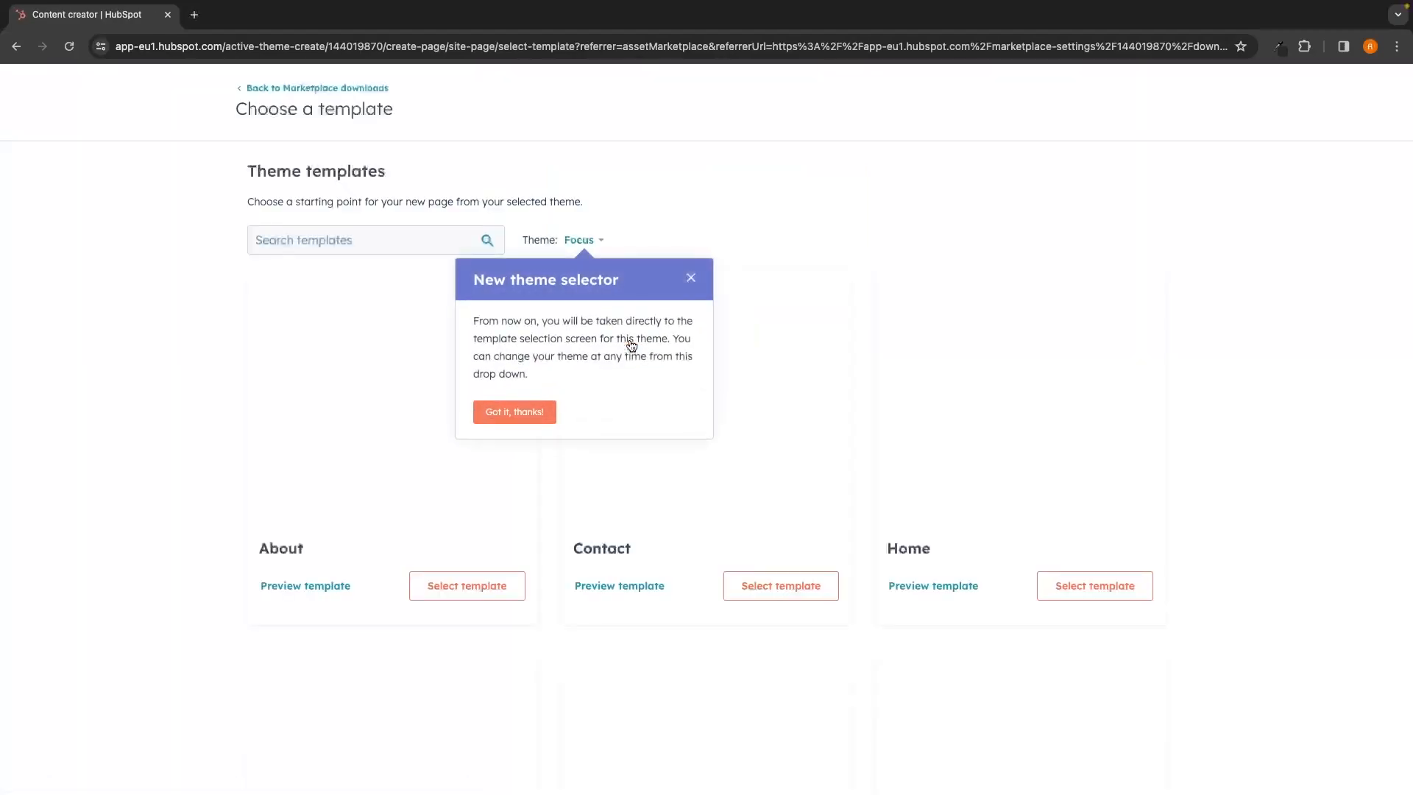
{"action": "left_click", "coordinate": [686, 285]}
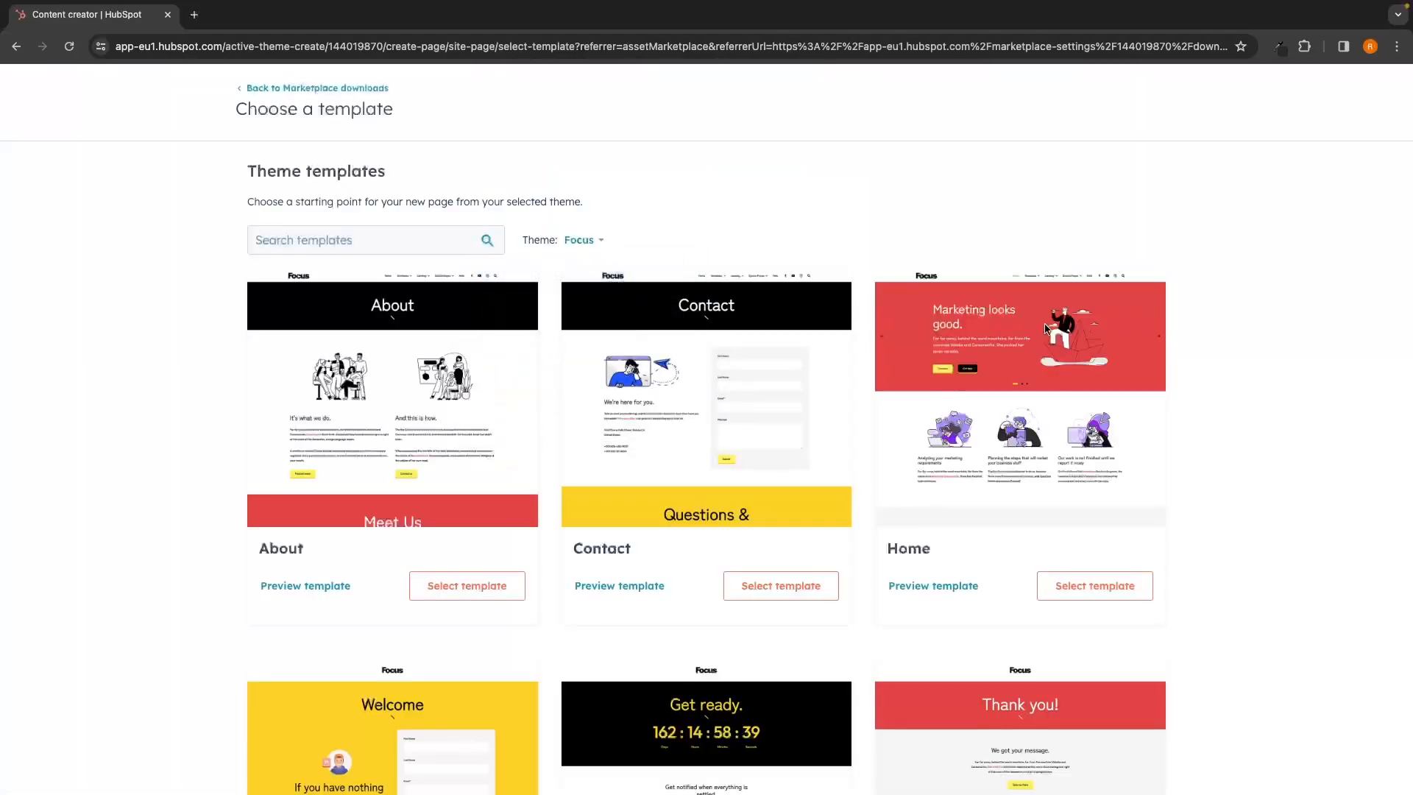
Step: Select the Home template from the Focus theme templates for the page and close the page editor's onboarding
{"action": "left_click_drag", "start_coordinate": [257, 169], "coordinate": [406, 177]}
{"action": "left_click", "coordinate": [417, 174]}
{"action": "left_click", "coordinate": [1083, 588]}
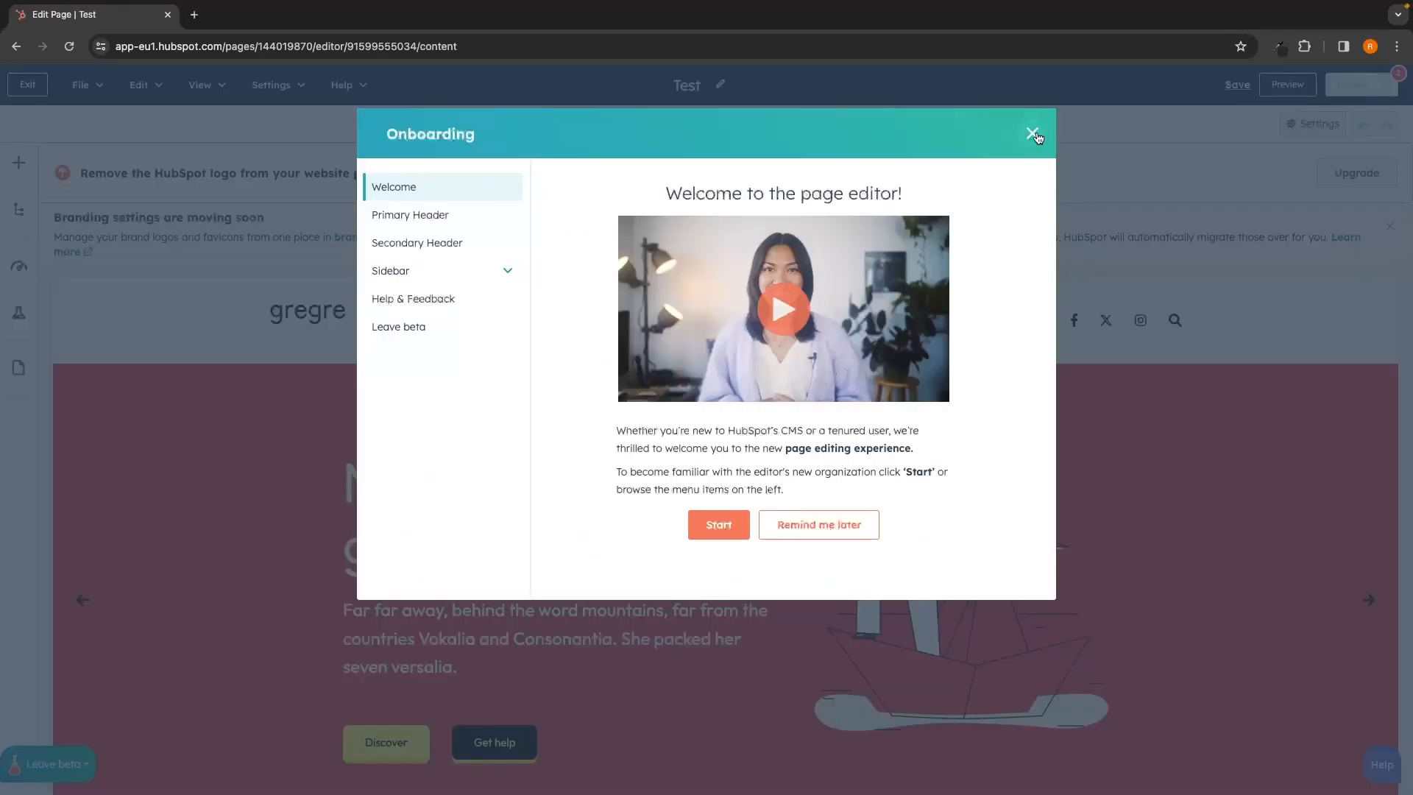
{"action": "left_click", "coordinate": [1032, 134]}
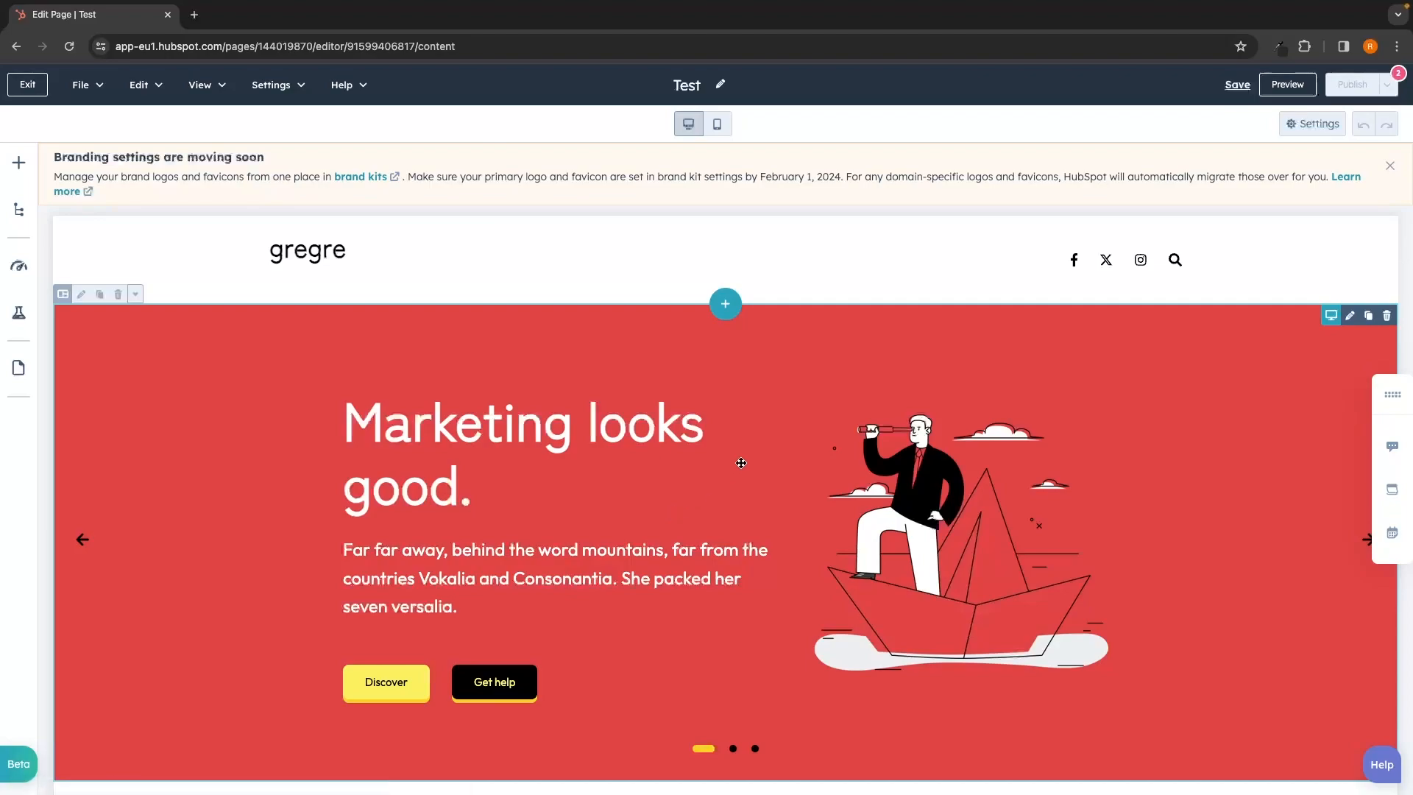
Step: Examine the Home template's hero banner, three-column feature row and Learn More section in the page editor
{"action": "scroll", "coordinate": [739, 464], "scroll_direction": "down", "scroll_amount": 2}
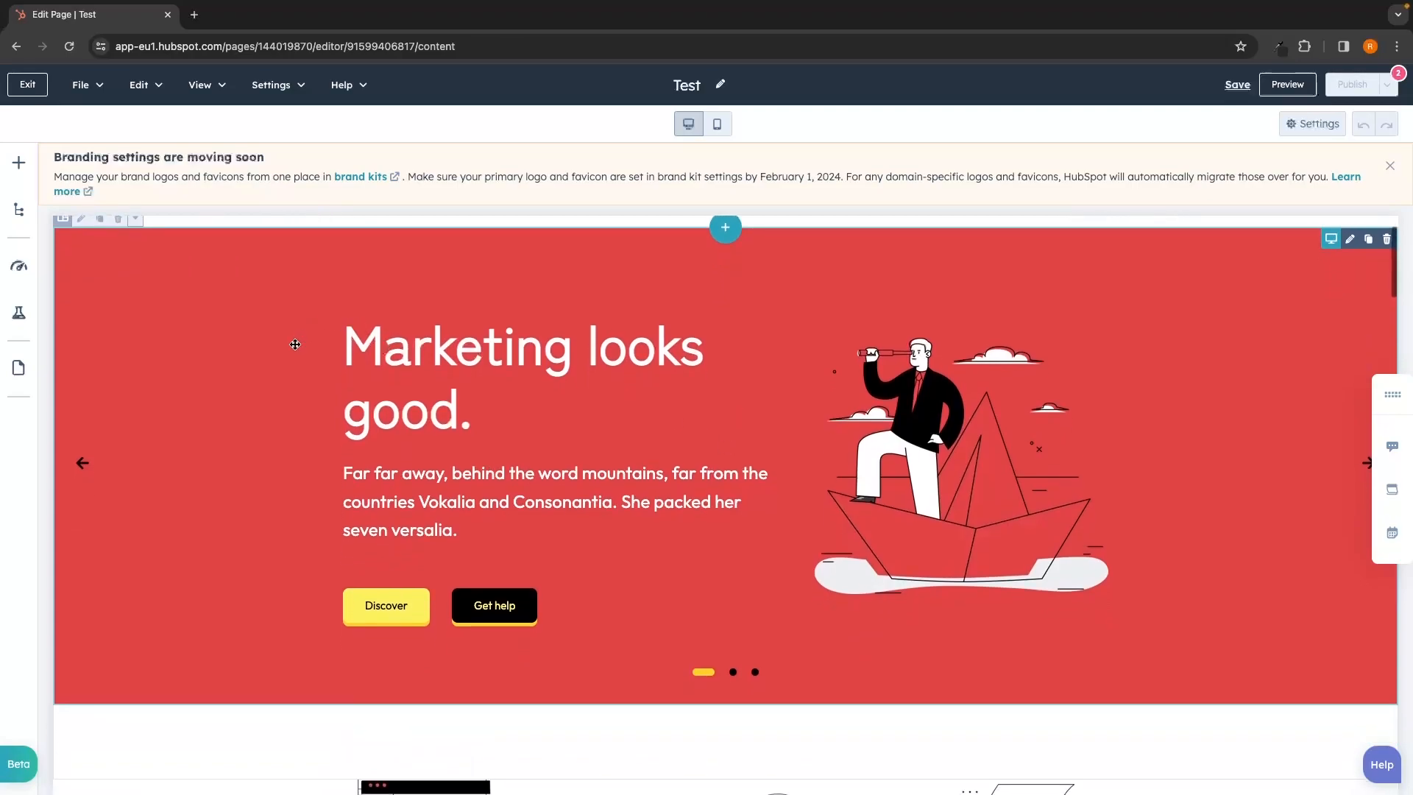
{"action": "scroll", "coordinate": [259, 273], "scroll_direction": "up", "scroll_amount": 1}
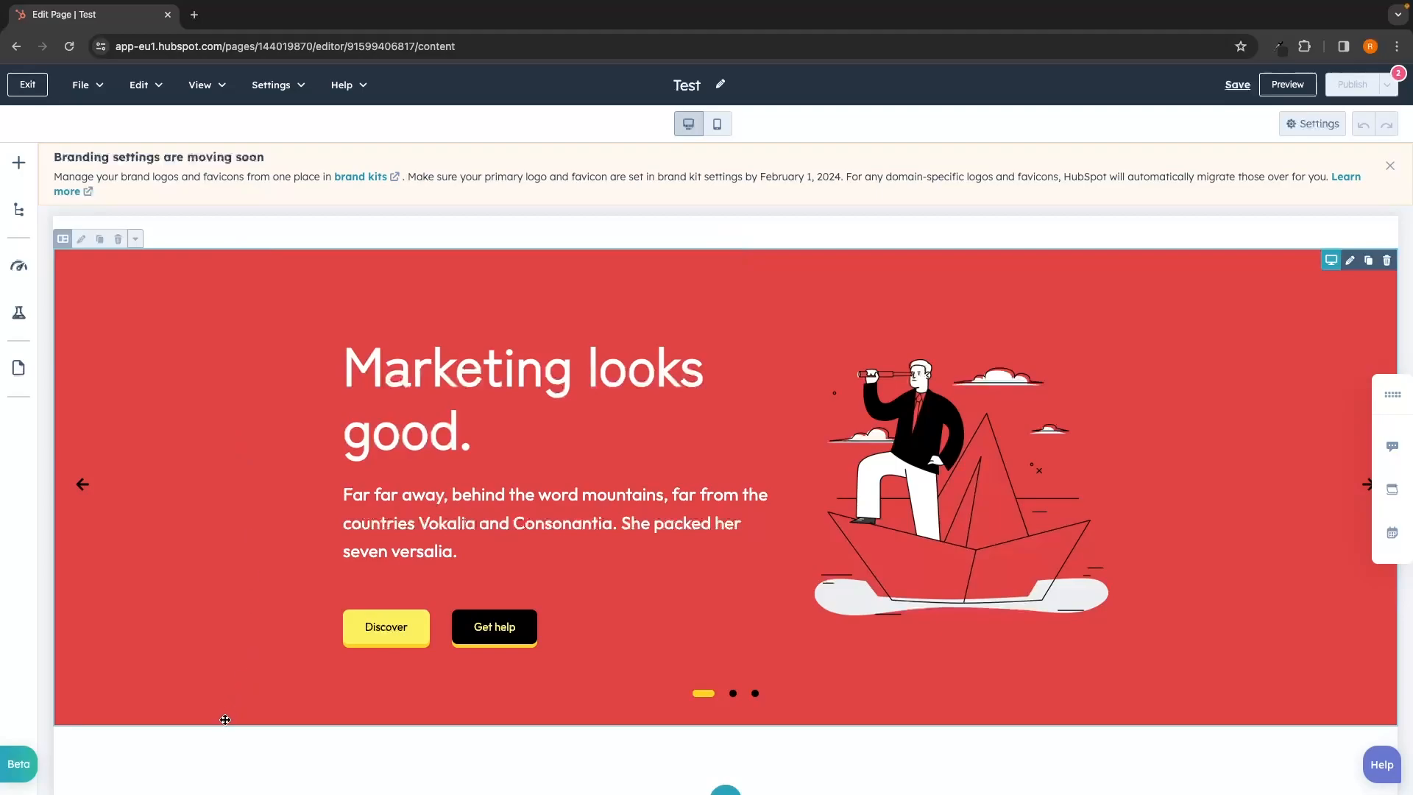
{"action": "scroll", "coordinate": [305, 361], "scroll_direction": "down", "scroll_amount": 5}
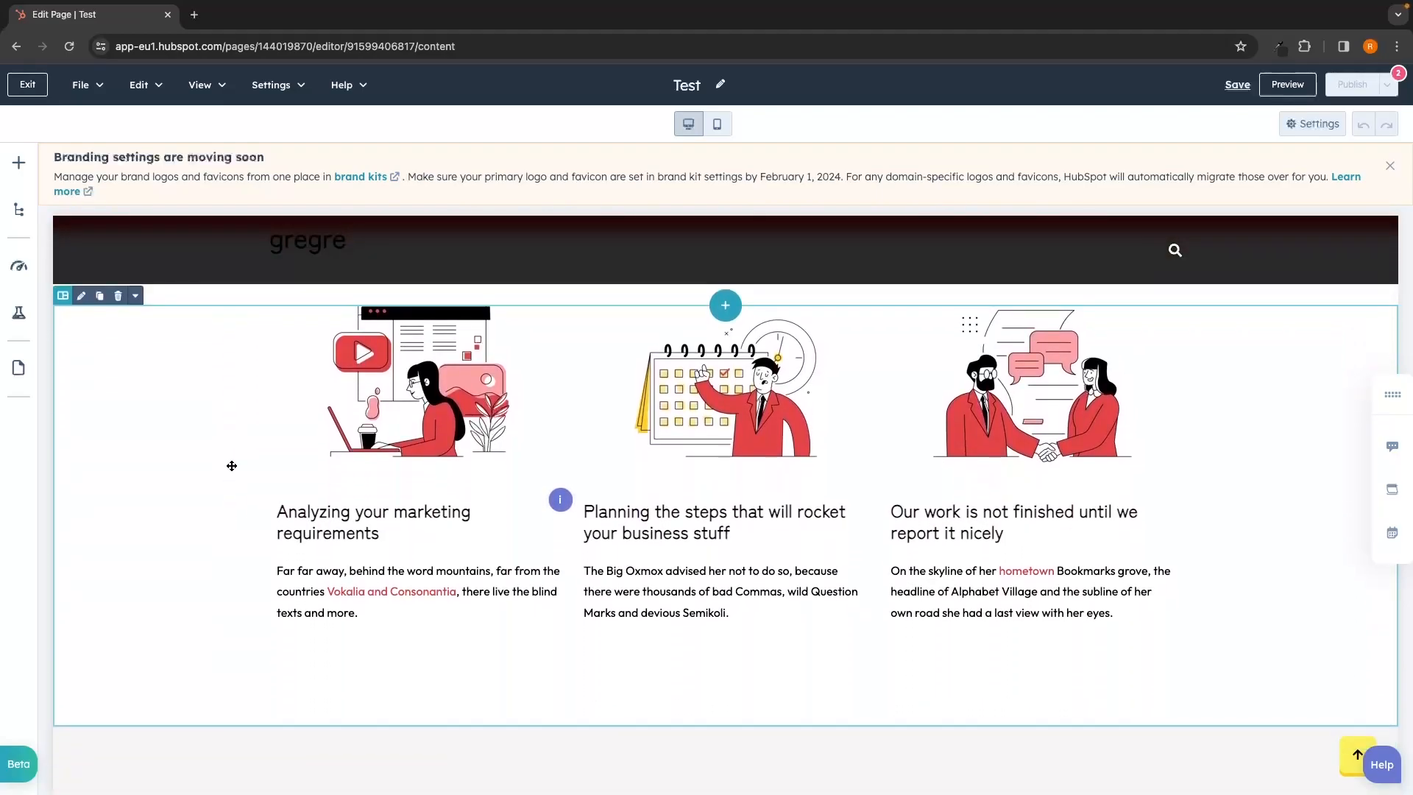
{"action": "scroll", "coordinate": [218, 680], "scroll_direction": "down", "scroll_amount": 3}
{"action": "scroll", "coordinate": [217, 681], "scroll_direction": "down", "scroll_amount": 3}
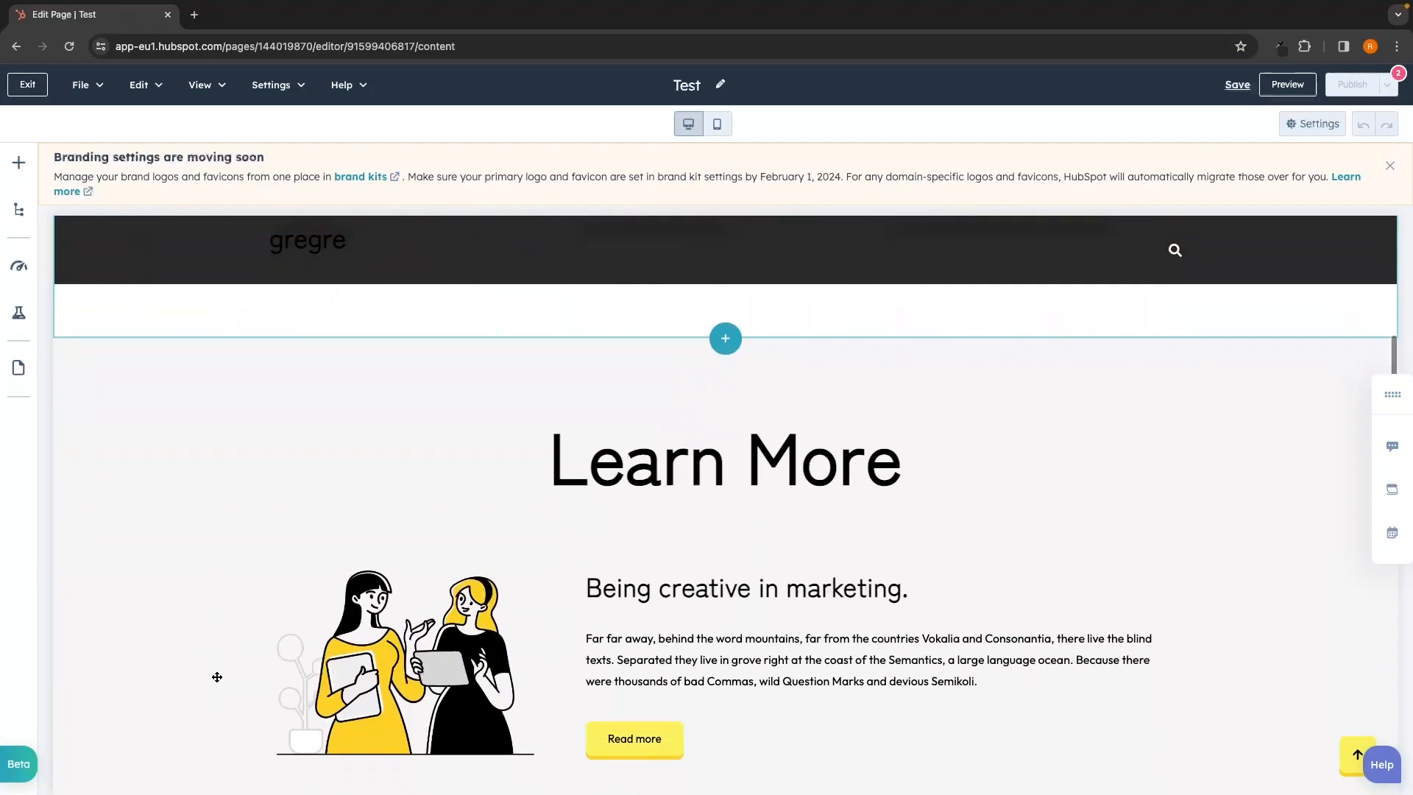
{"action": "scroll", "coordinate": [265, 549], "scroll_direction": "down", "scroll_amount": 2}
{"action": "scroll", "coordinate": [265, 549], "scroll_direction": "down", "scroll_amount": 3}
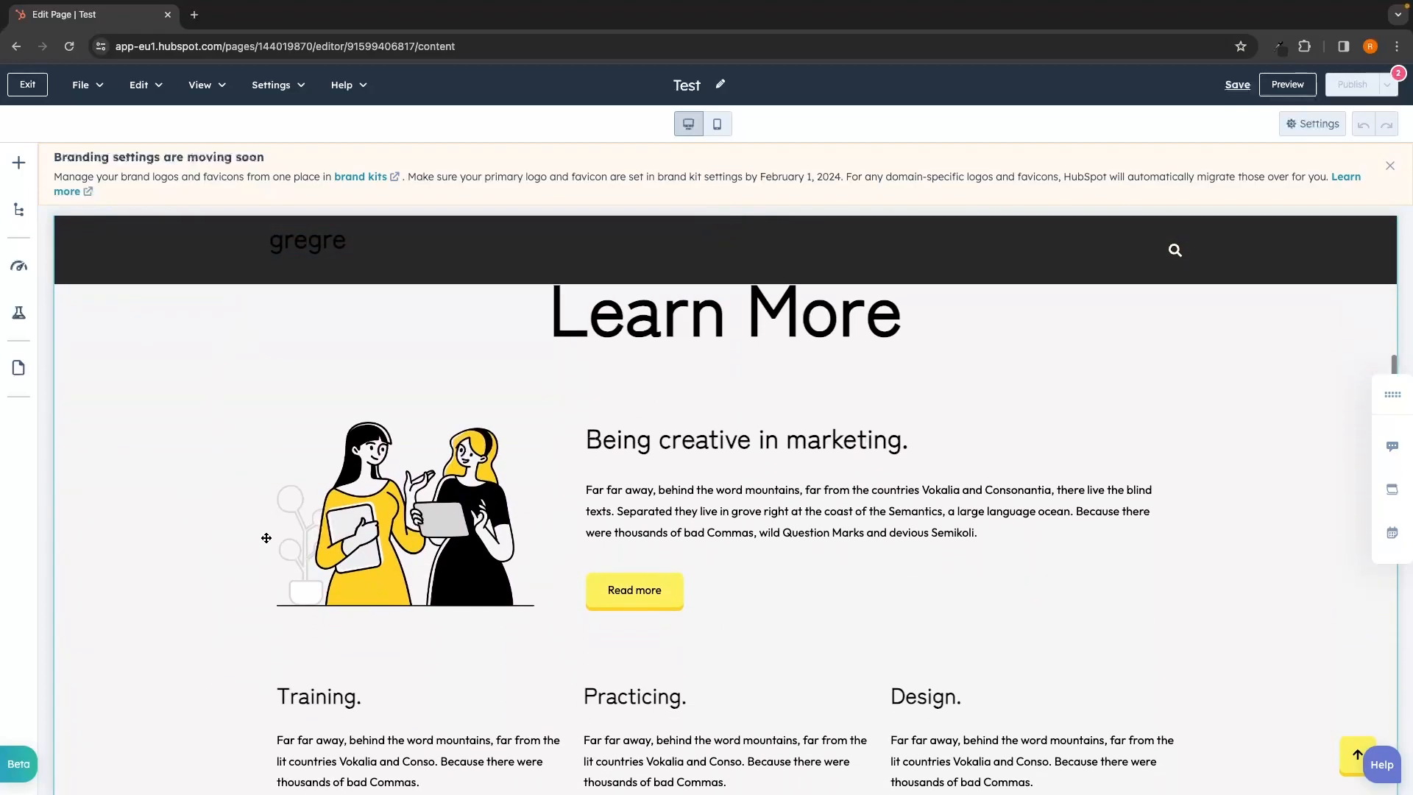
{"action": "scroll", "coordinate": [265, 540], "scroll_direction": "up", "scroll_amount": 1}
{"action": "scroll", "coordinate": [267, 538], "scroll_direction": "up", "scroll_amount": 1}
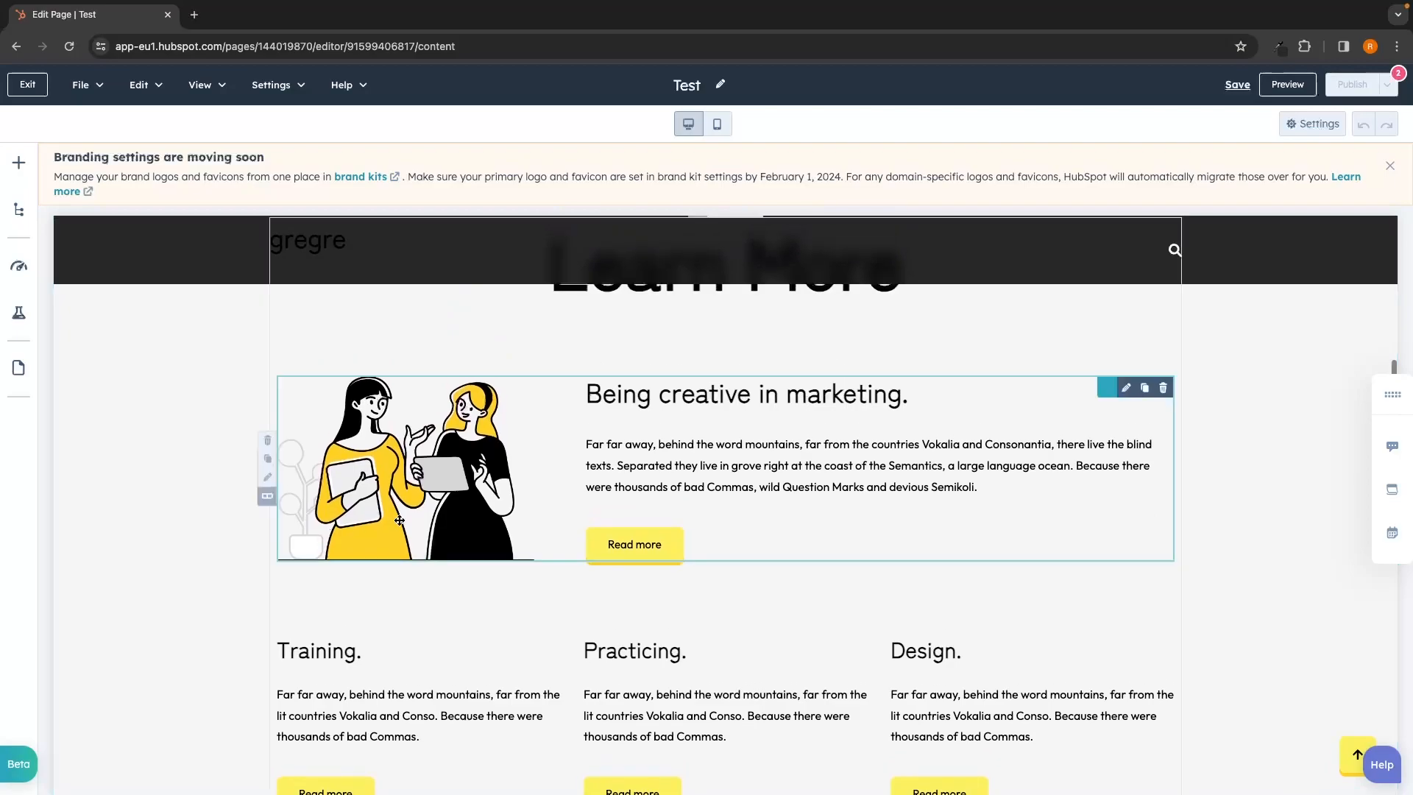
Step: Replace the body text of the "Being creative in marketing." text-with-image module with "Hello plz subscribe"
{"action": "left_click", "coordinate": [808, 480]}
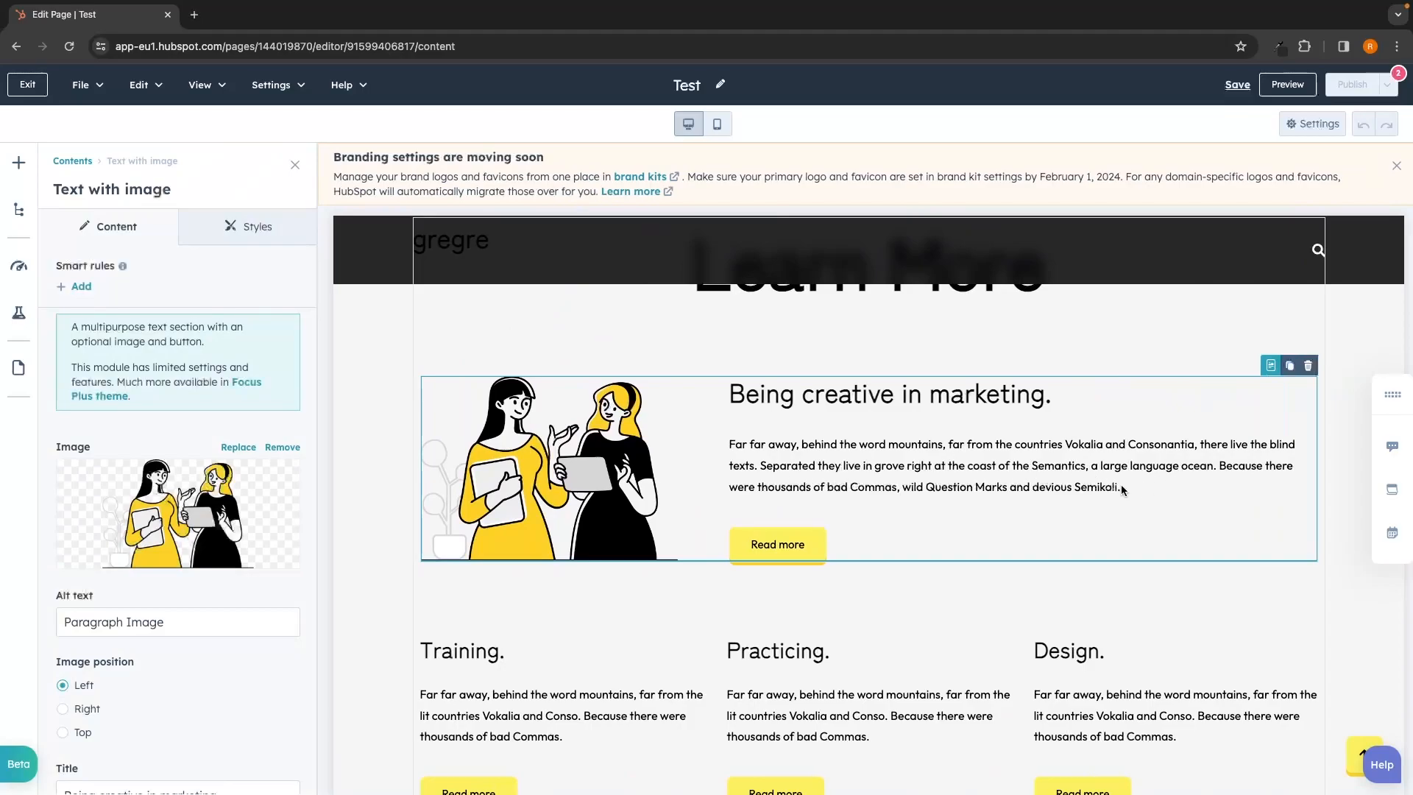
{"action": "left_click_drag", "start_coordinate": [1123, 489], "coordinate": [859, 446]}
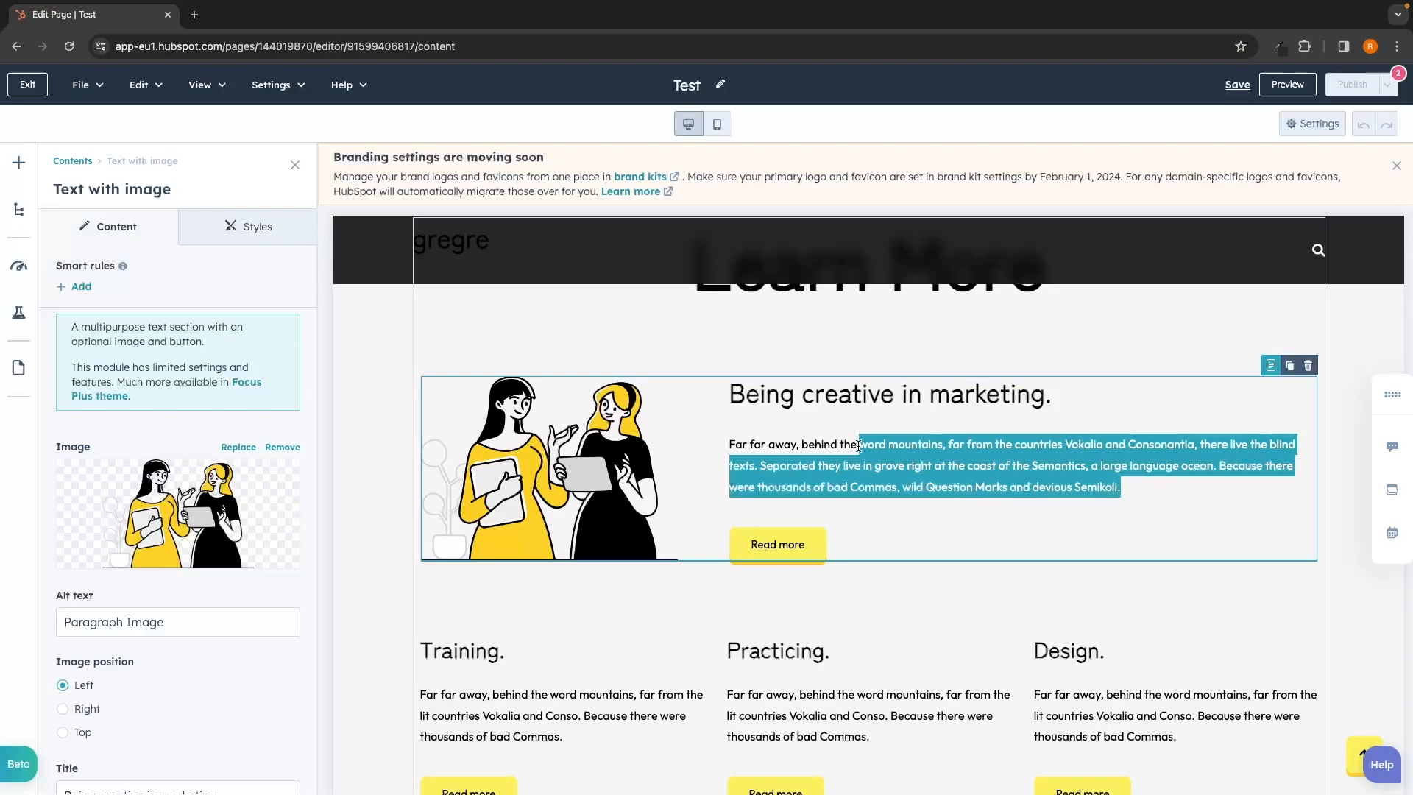
{"action": "left_click", "coordinate": [1038, 480]}
{"action": "scroll", "coordinate": [236, 456], "scroll_direction": "down", "scroll_amount": 5}
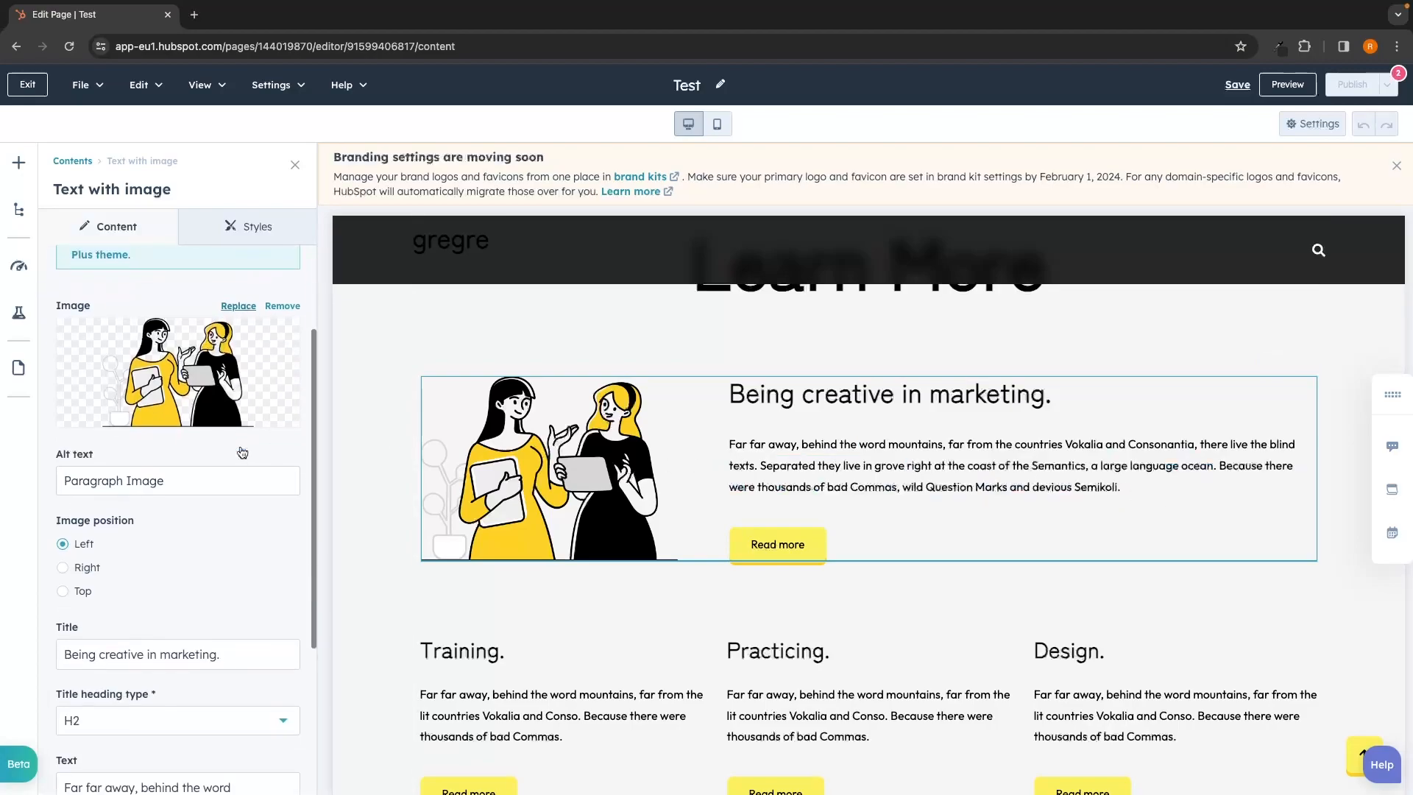
{"action": "left_click", "coordinate": [164, 562]}
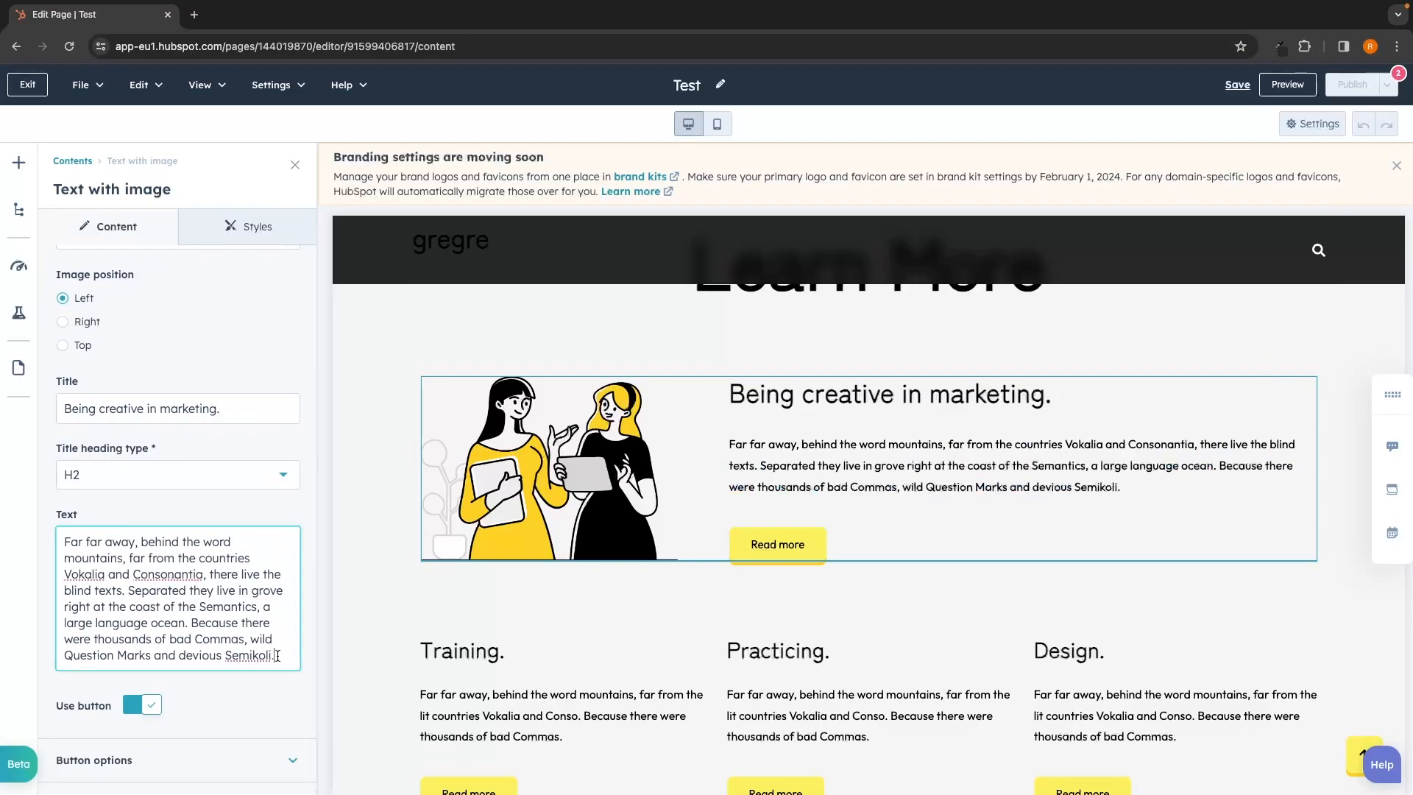
{"action": "left_click_drag", "start_coordinate": [278, 655], "coordinate": [75, 545]}
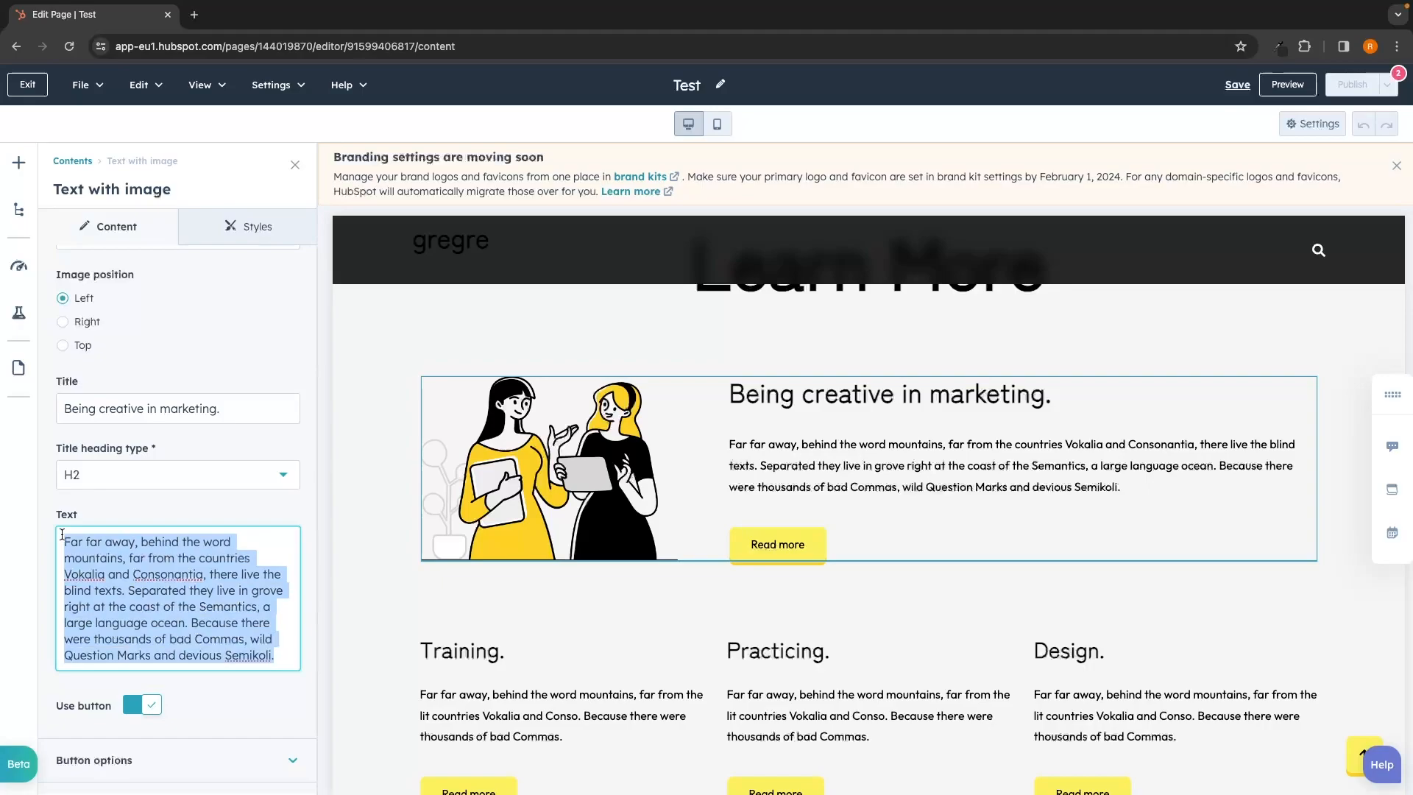
{"action": "type", "text": "Hello plz subsci"}
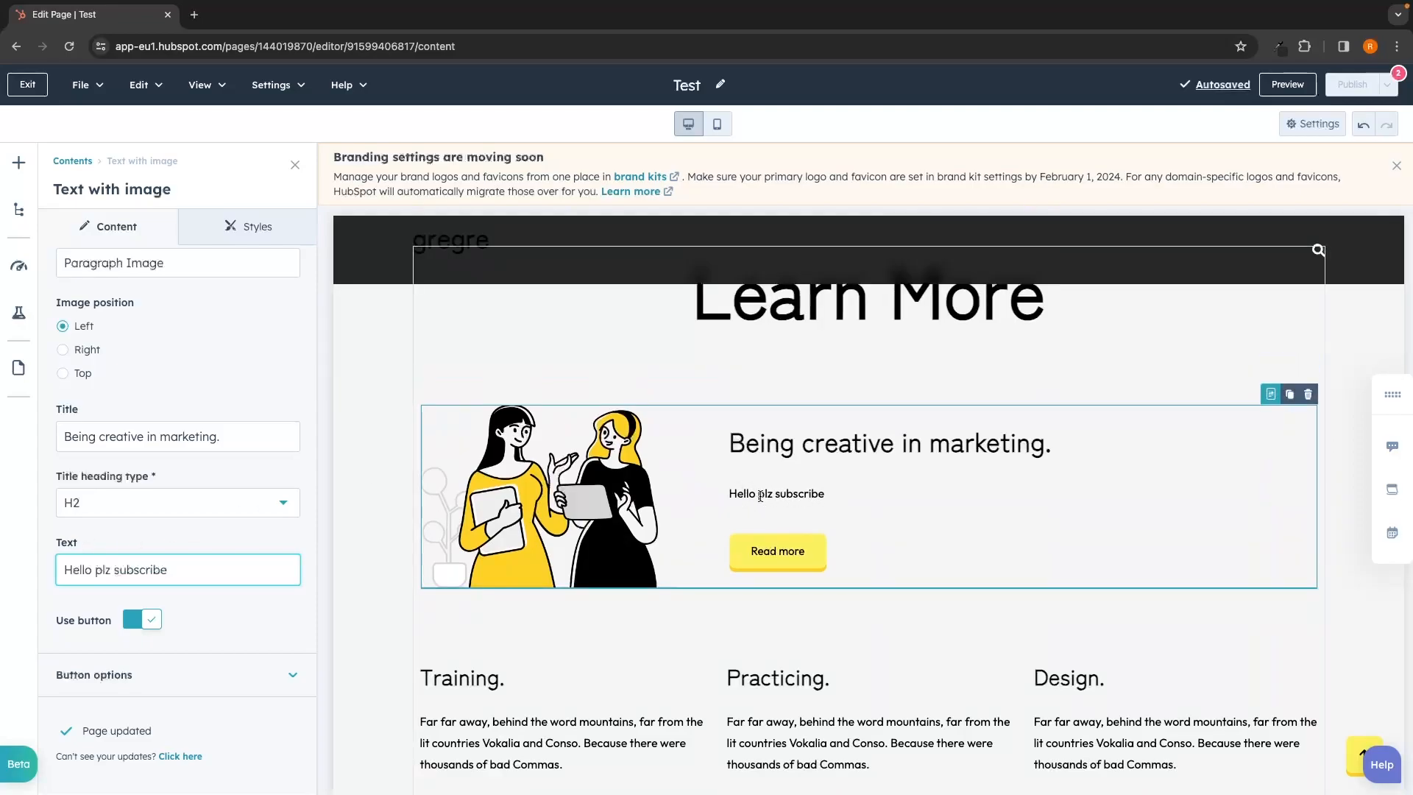
Step: Replace the paragraph under "Planning the steps that will rocket your business stuff" with "rgmrkgndgd gdjgndjn tdbijndbjitnb"
{"action": "scroll", "coordinate": [820, 498], "scroll_direction": "up", "scroll_amount": 10}
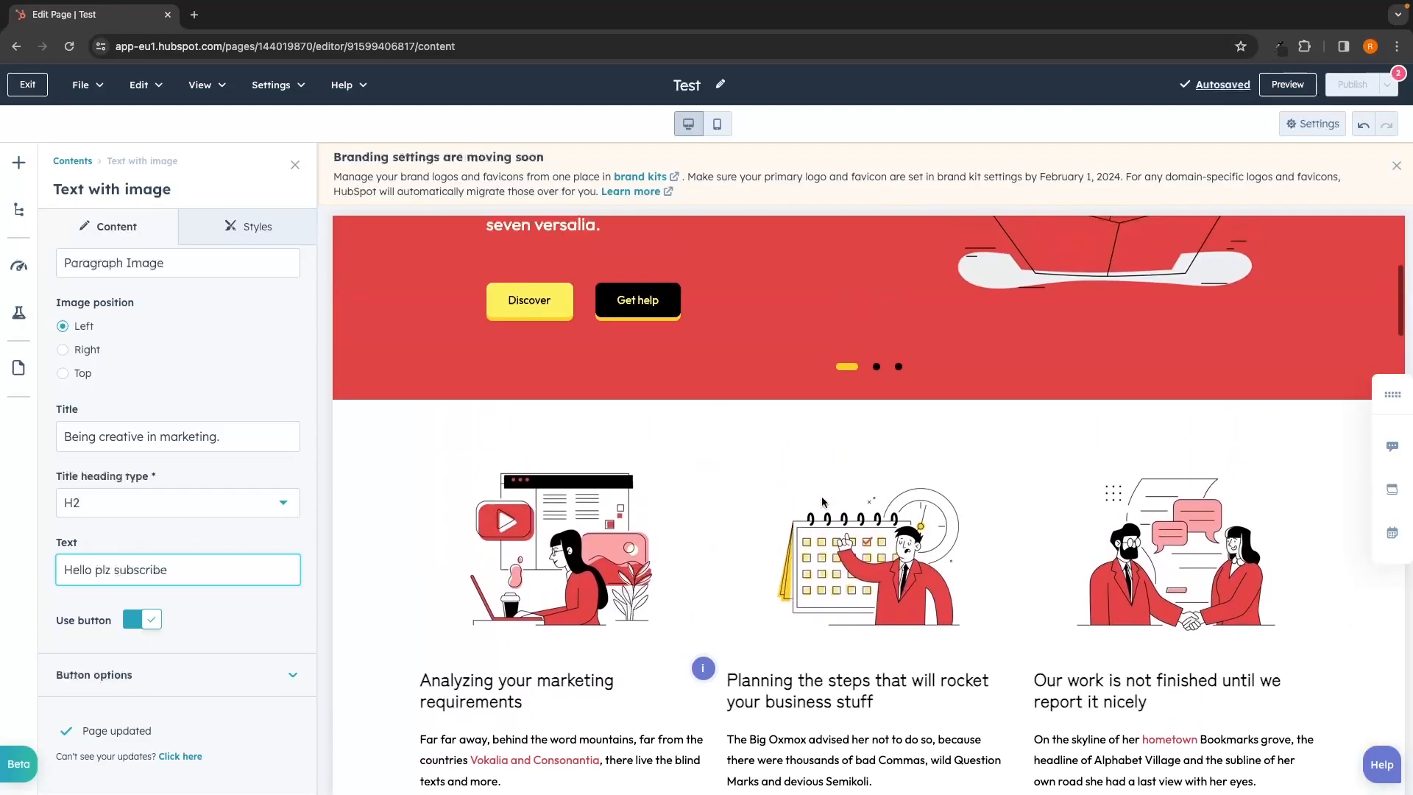
{"action": "scroll", "coordinate": [960, 690], "scroll_direction": "down", "scroll_amount": 5}
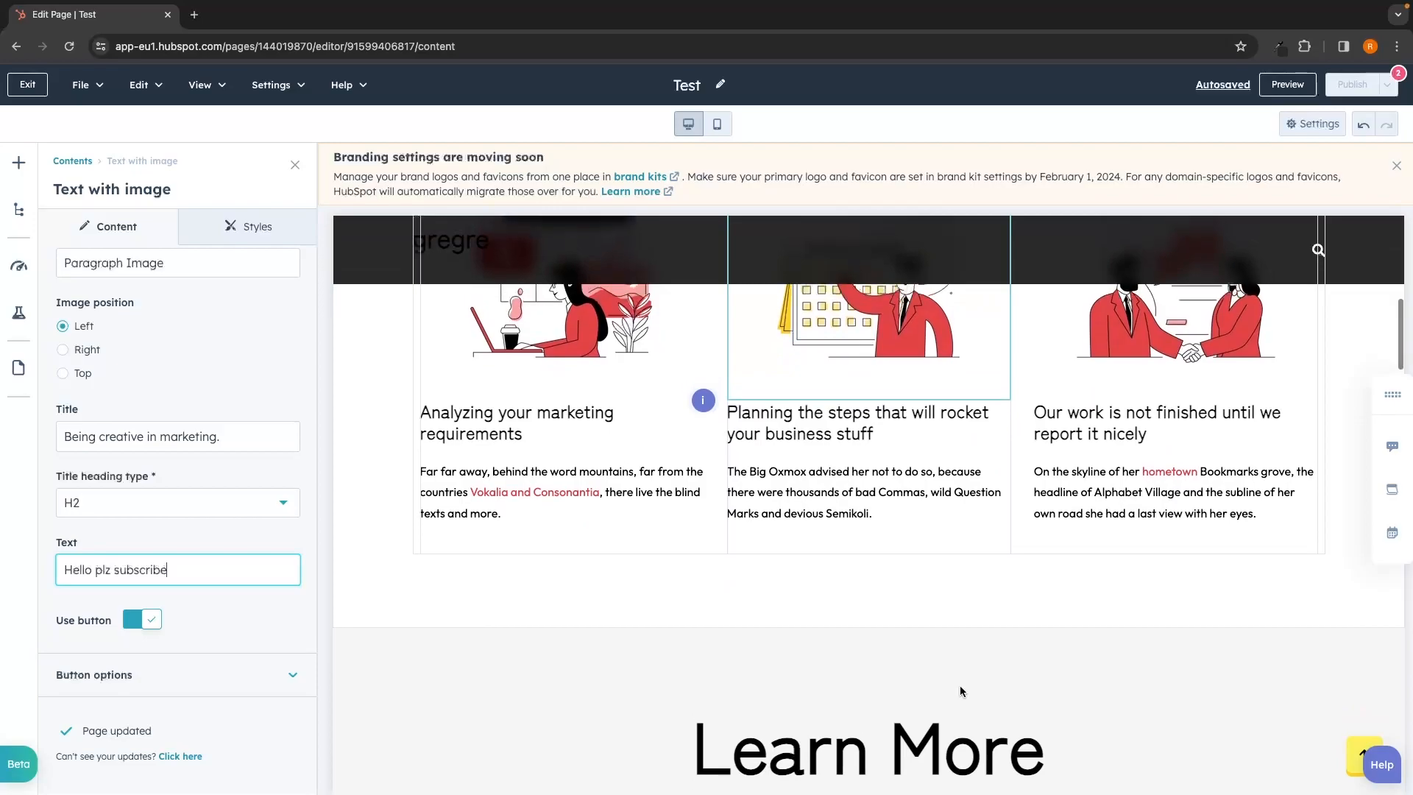
{"action": "left_click", "coordinate": [872, 513]}
{"action": "left_click_drag", "start_coordinate": [873, 513], "coordinate": [727, 471]}
{"action": "type", "text": "rgmrkgndgd gdjgndjn tdbijndbjitnb"}
Step: Open the calendar image's settings and examine its replacement, size and loading options and its optional link field
{"action": "scroll", "coordinate": [868, 361], "scroll_direction": "up", "scroll_amount": 2}
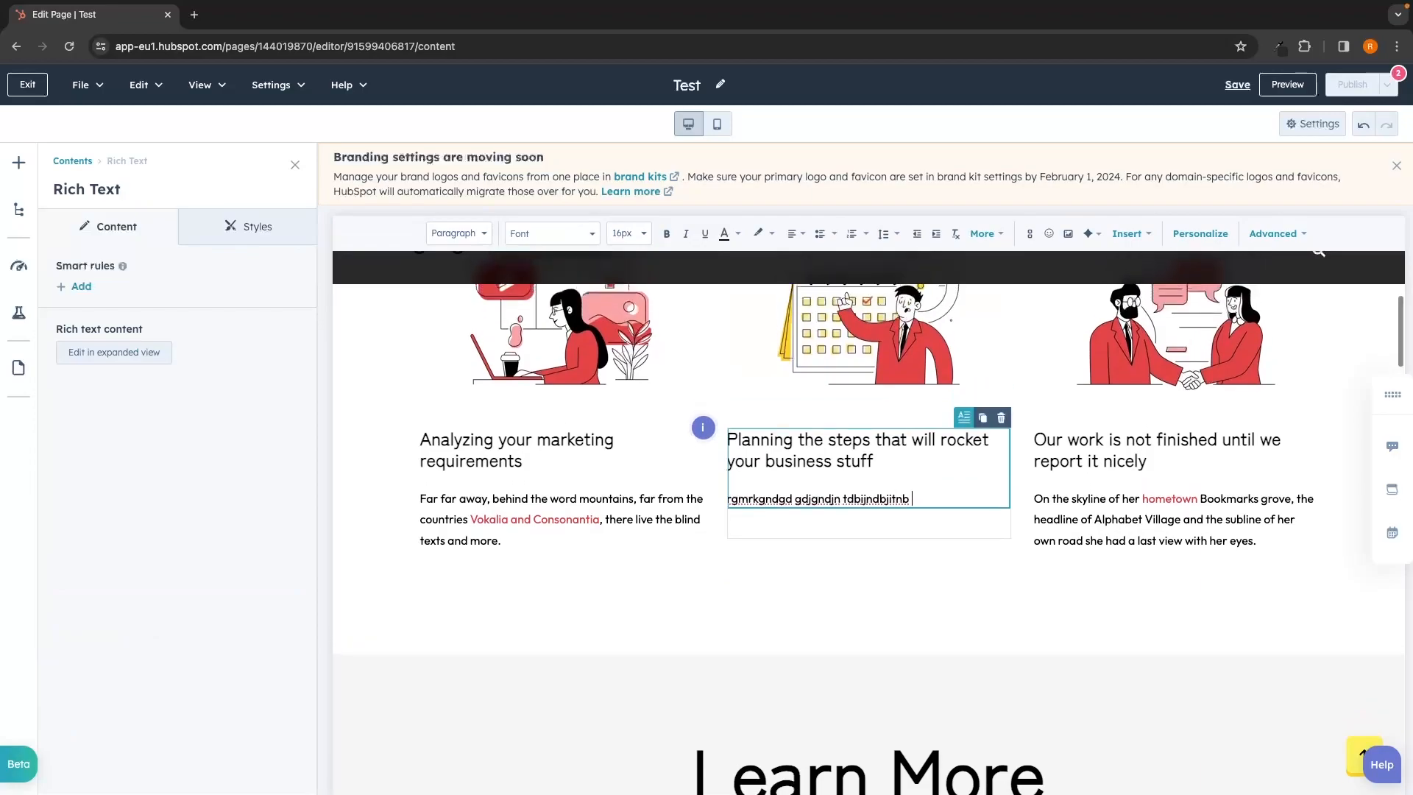
{"action": "left_click", "coordinate": [868, 360]}
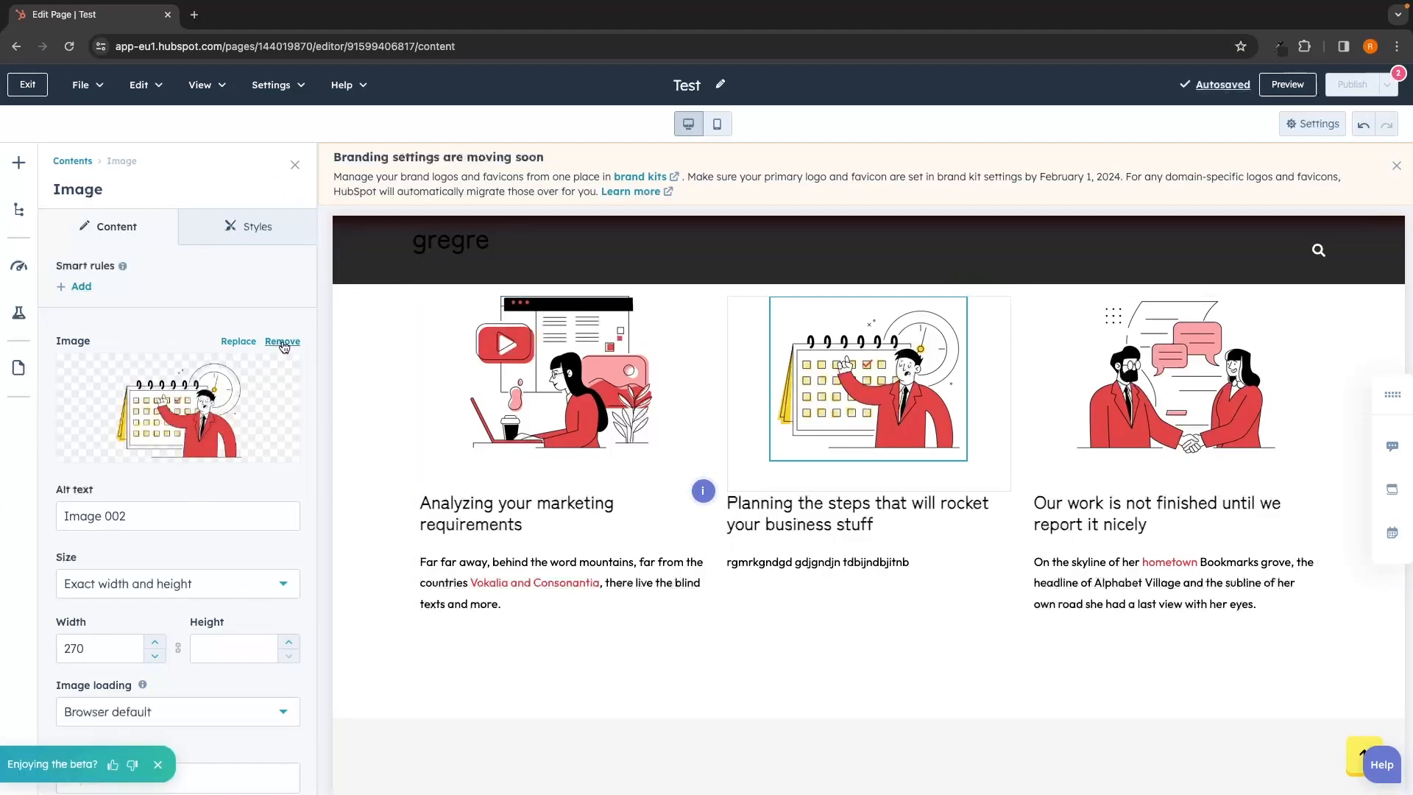
{"action": "mouse_move", "coordinate": [186, 410]}
{"action": "scroll", "coordinate": [181, 413], "scroll_direction": "down", "scroll_amount": 1}
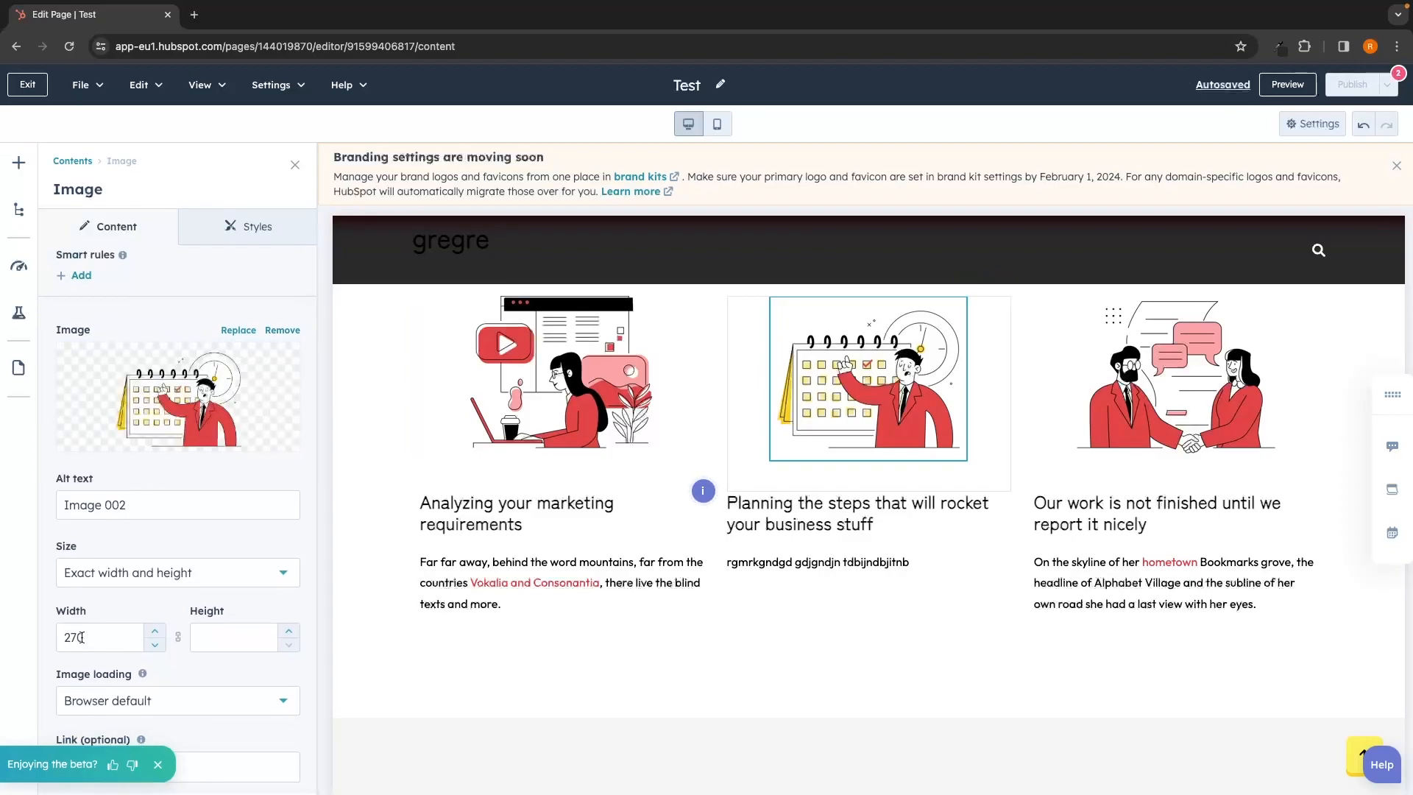
{"action": "left_click", "coordinate": [92, 770]}
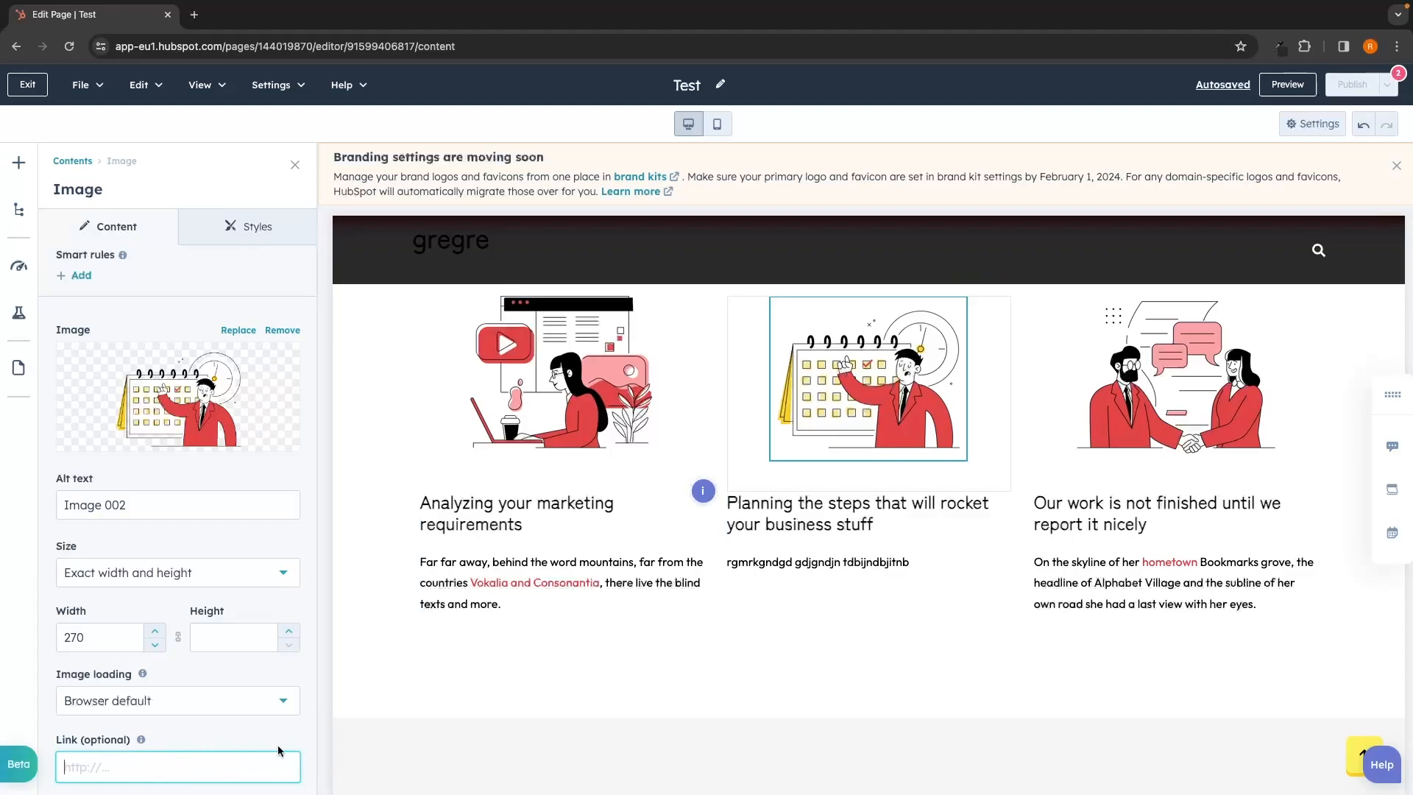
Step: Try bold and underline formatting on both paragraphs in column B, and remove the underline
{"action": "scroll", "coordinate": [746, 611], "scroll_direction": "down", "scroll_amount": 5}
{"action": "scroll", "coordinate": [747, 611], "scroll_direction": "down", "scroll_amount": 15}
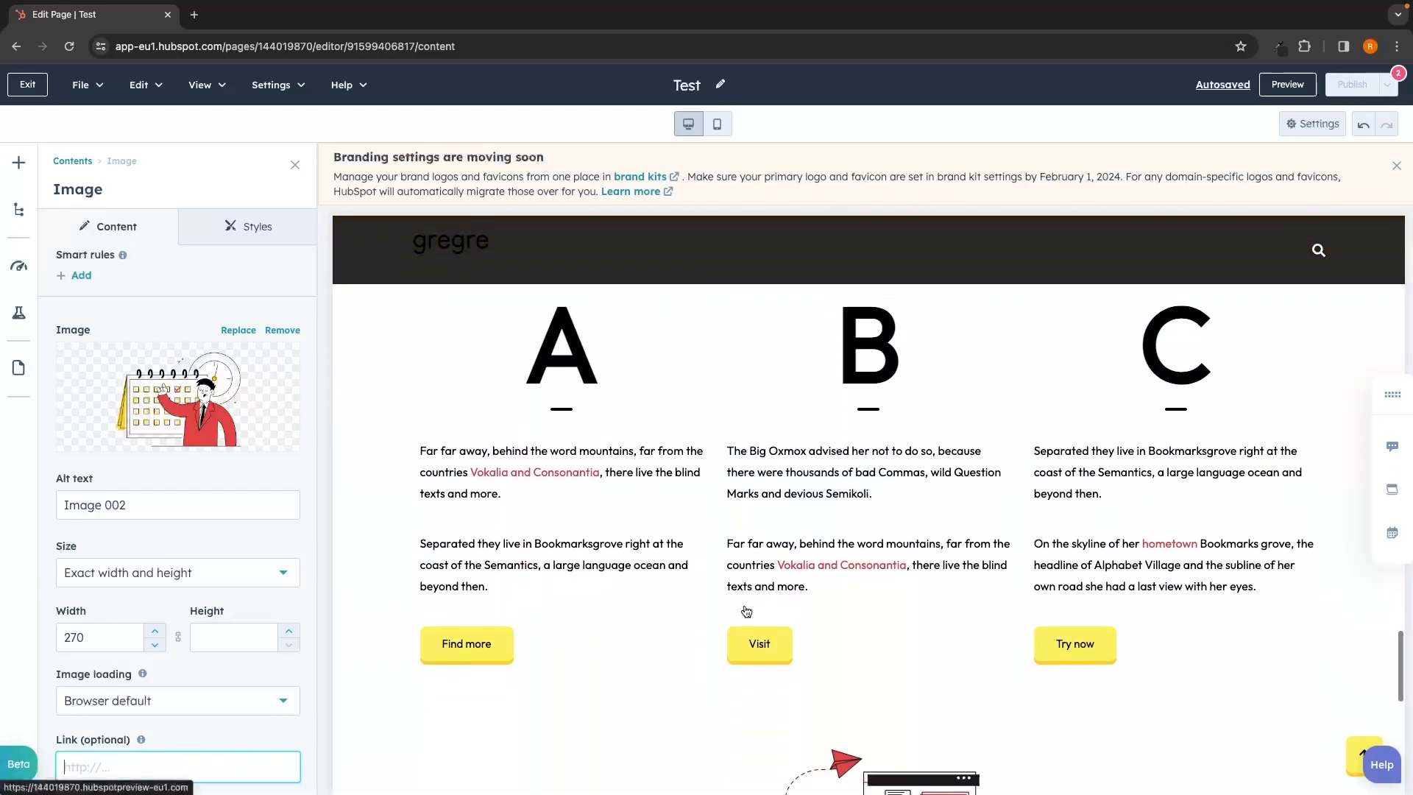
{"action": "scroll", "coordinate": [746, 612], "scroll_direction": "down", "scroll_amount": 1}
{"action": "left_click", "coordinate": [815, 513]}
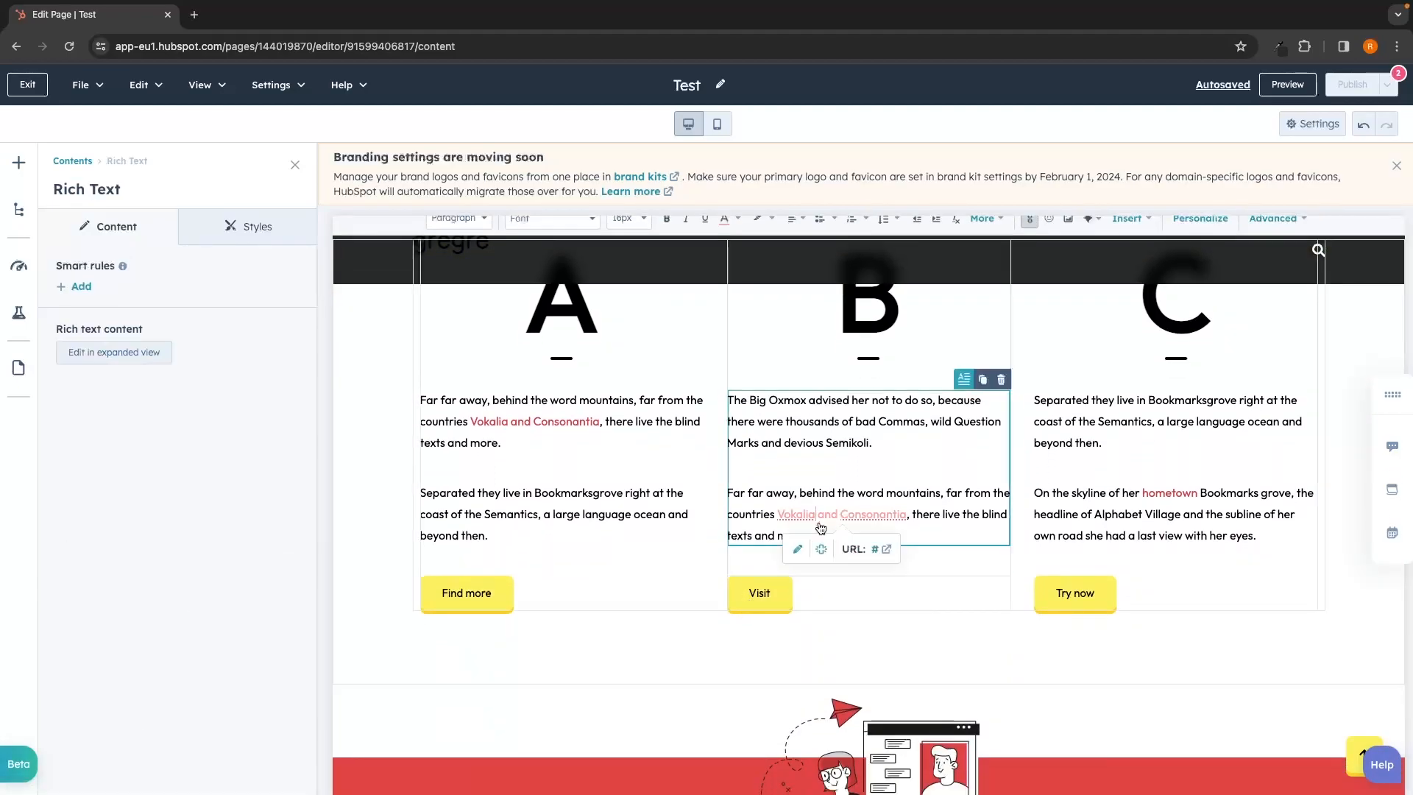
{"action": "scroll", "coordinate": [768, 508], "scroll_direction": "up", "scroll_amount": 1}
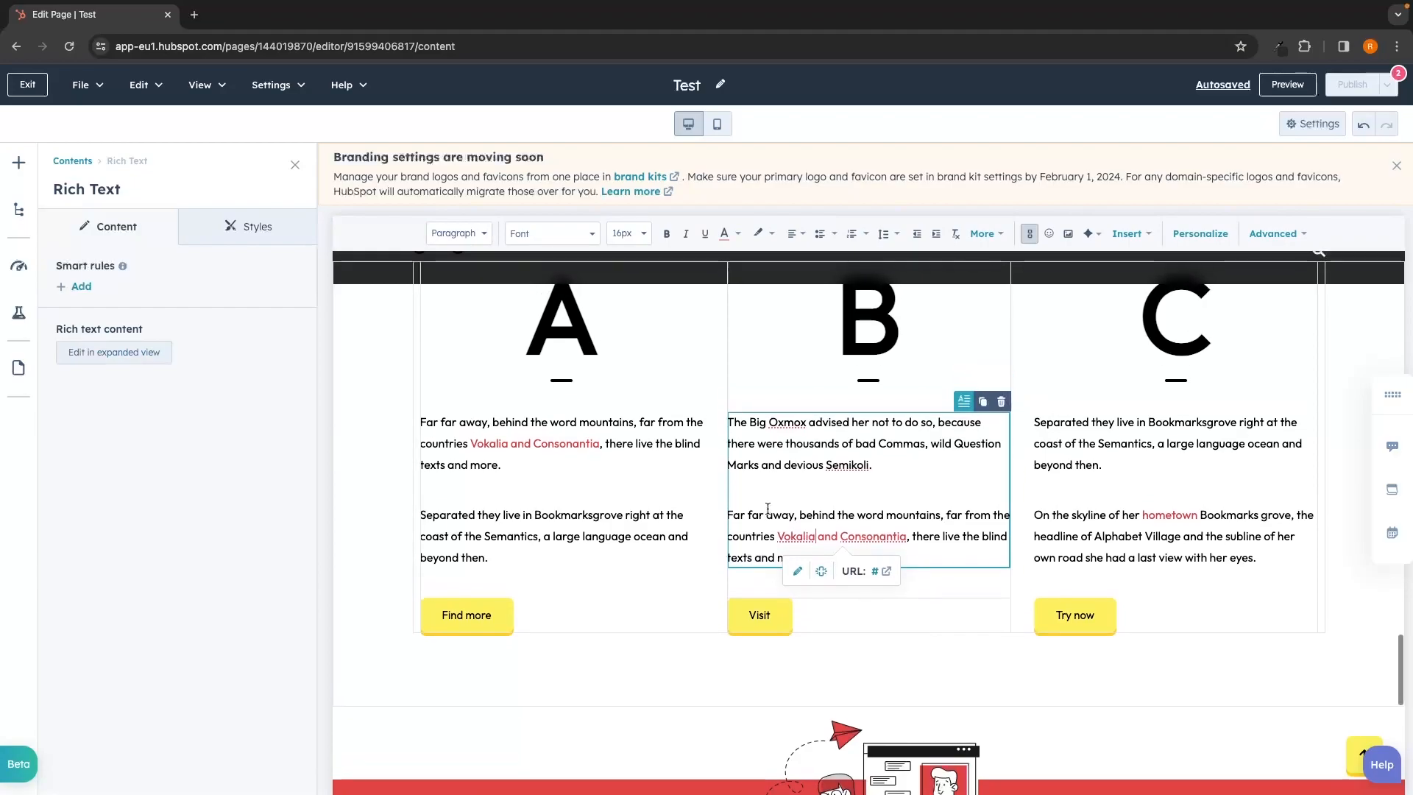
{"action": "left_click", "coordinate": [788, 513]}
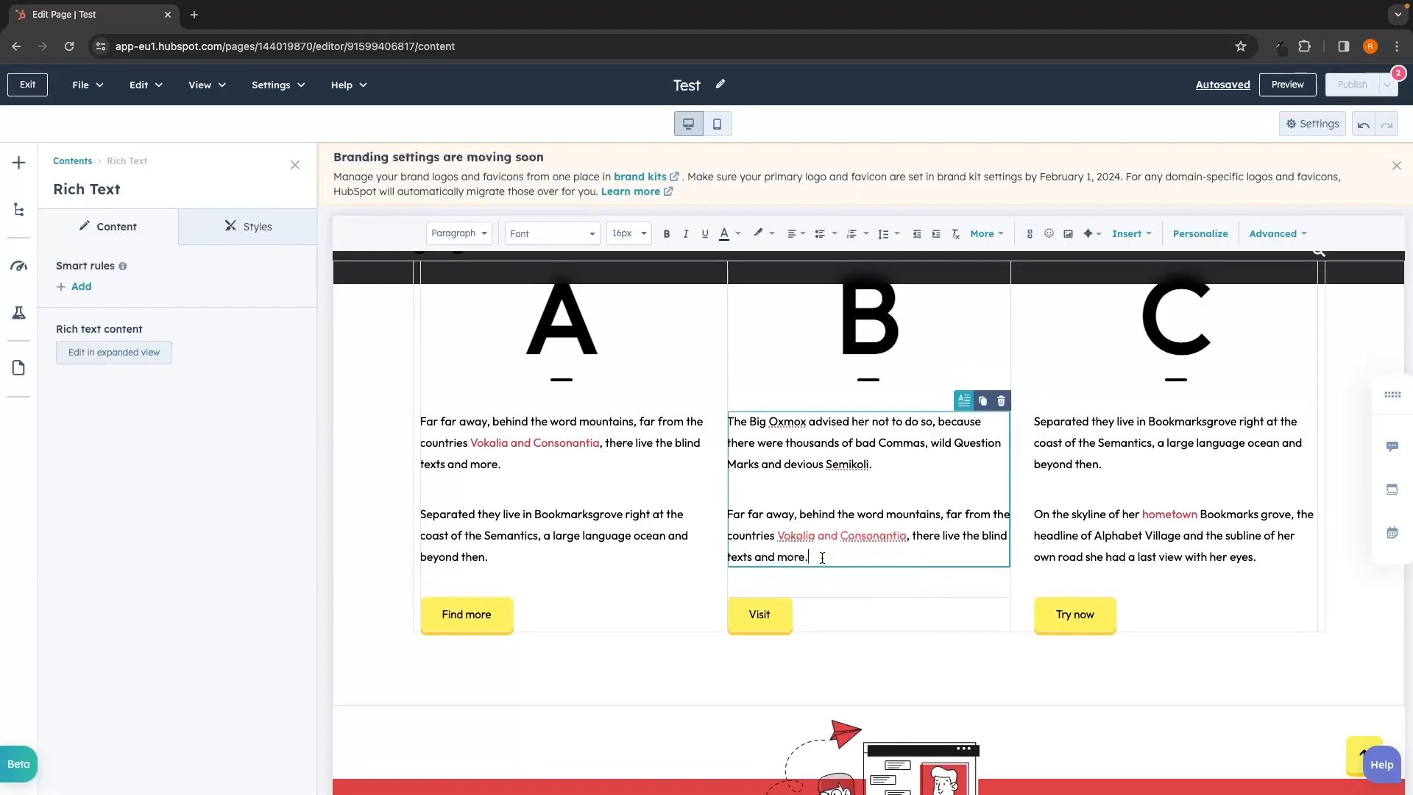
{"action": "left_click_drag", "start_coordinate": [822, 558], "coordinate": [729, 417]}
{"action": "left_click", "coordinate": [667, 235]}
{"action": "left_click", "coordinate": [705, 235]}
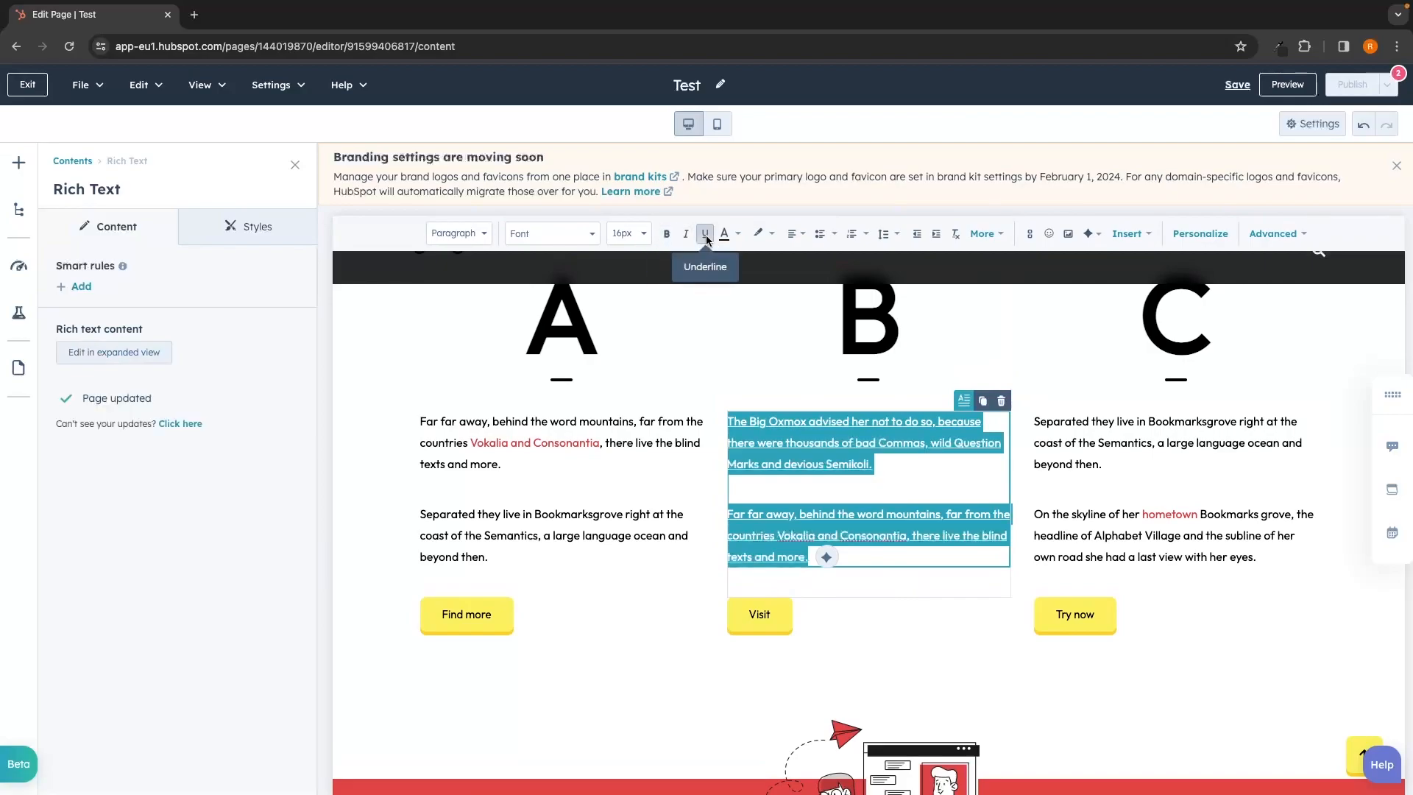
{"action": "left_click", "coordinate": [705, 236]}
Step: Try centring both paragraphs in column B, restore their left alignment, and leave the text module
{"action": "left_click", "coordinate": [797, 234]}
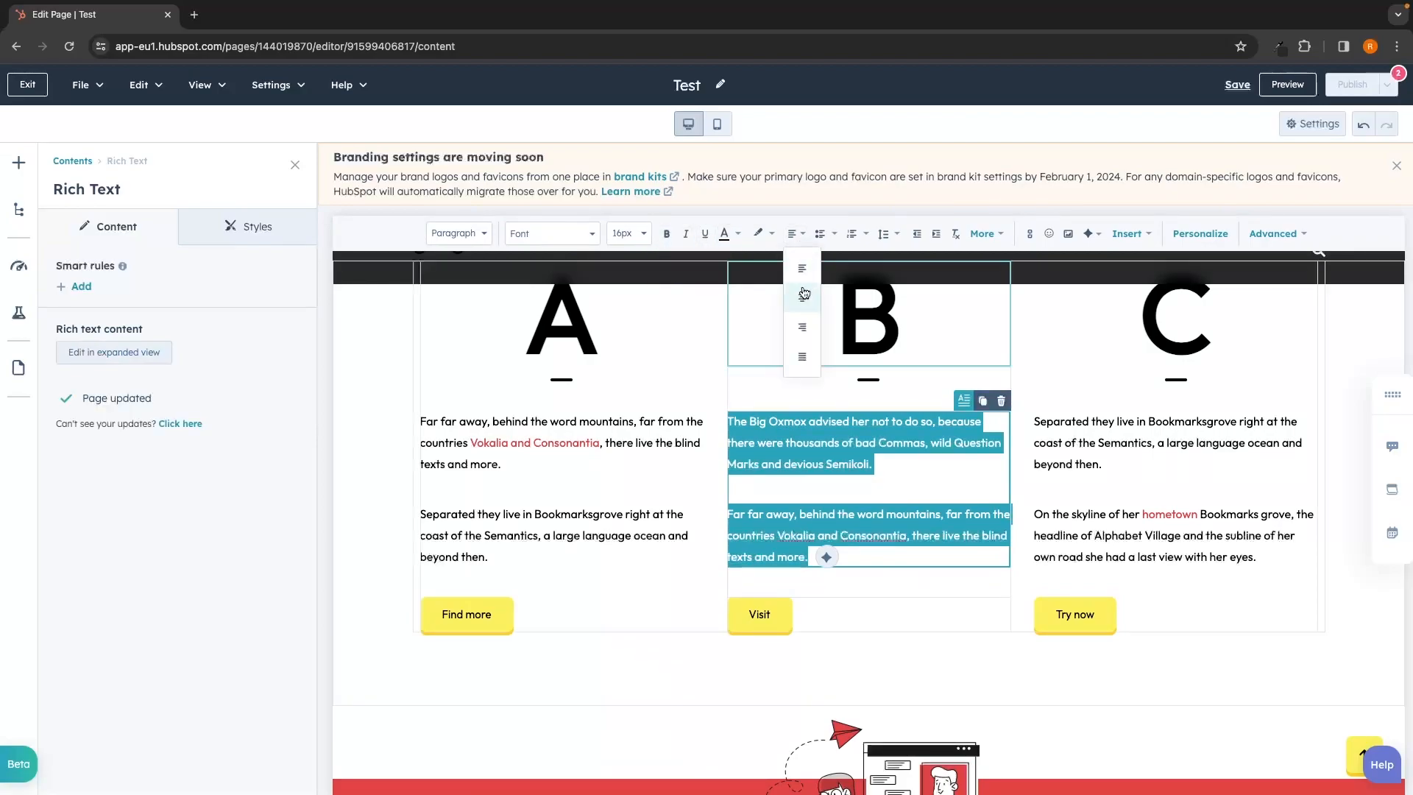
{"action": "left_click", "coordinate": [802, 298]}
{"action": "left_click", "coordinate": [795, 234]}
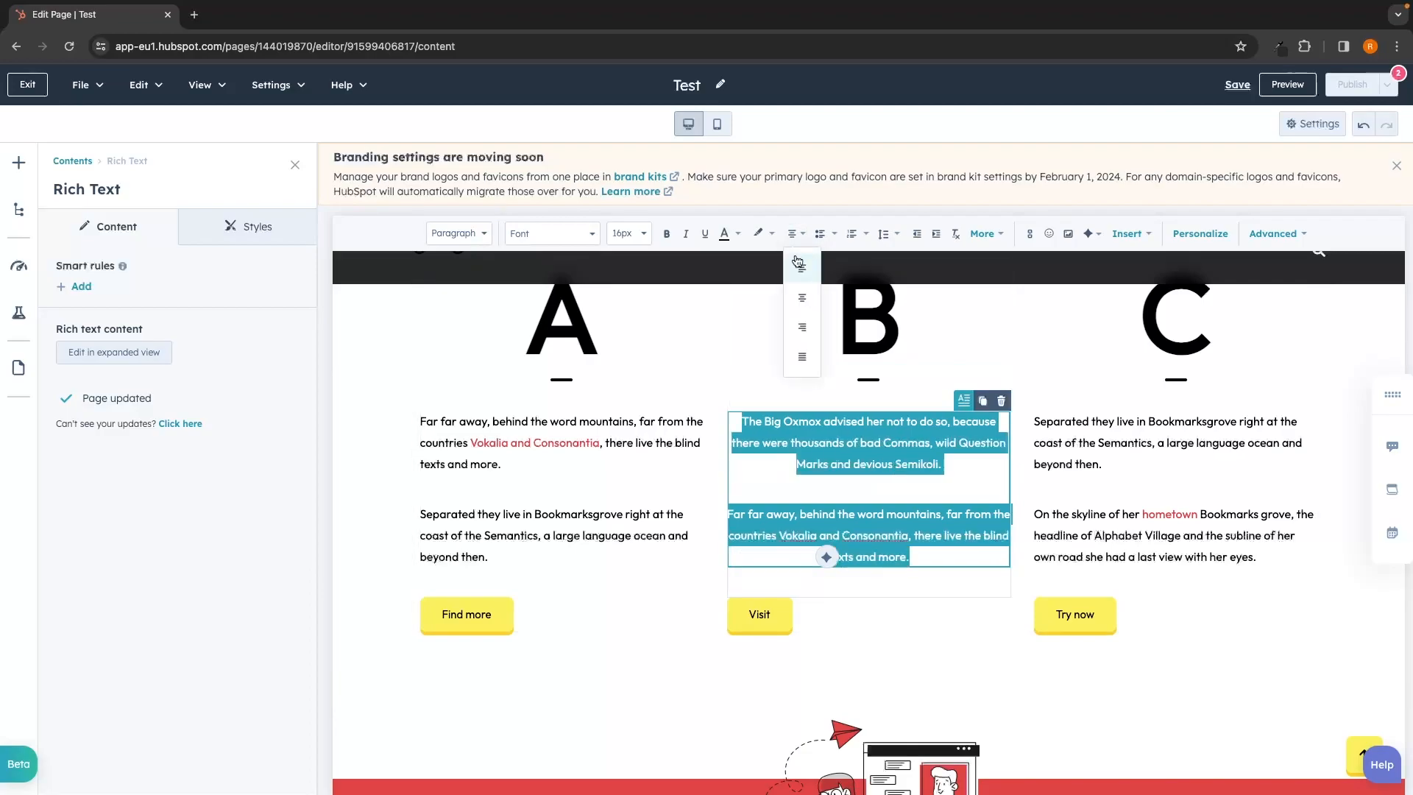
{"action": "left_click", "coordinate": [798, 263]}
{"action": "left_click", "coordinate": [916, 639]}
Step: Add a Text with image module from the full set of theme modules between the A/B/C columns and the "Ask for a quote now!" section
{"action": "scroll", "coordinate": [918, 645], "scroll_direction": "down", "scroll_amount": 2}
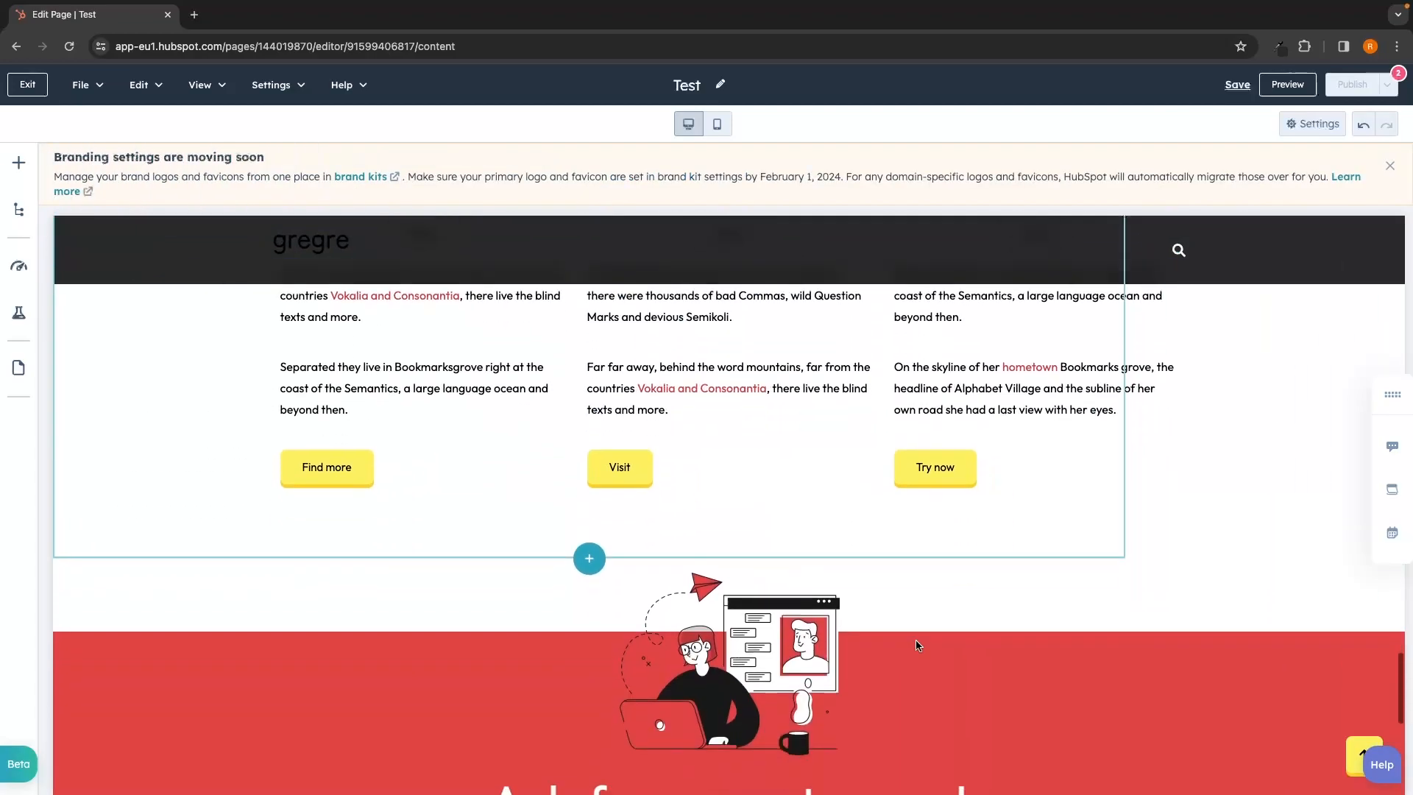
{"action": "scroll", "coordinate": [918, 646], "scroll_direction": "down", "scroll_amount": 5}
{"action": "scroll", "coordinate": [916, 641], "scroll_direction": "up", "scroll_amount": 5}
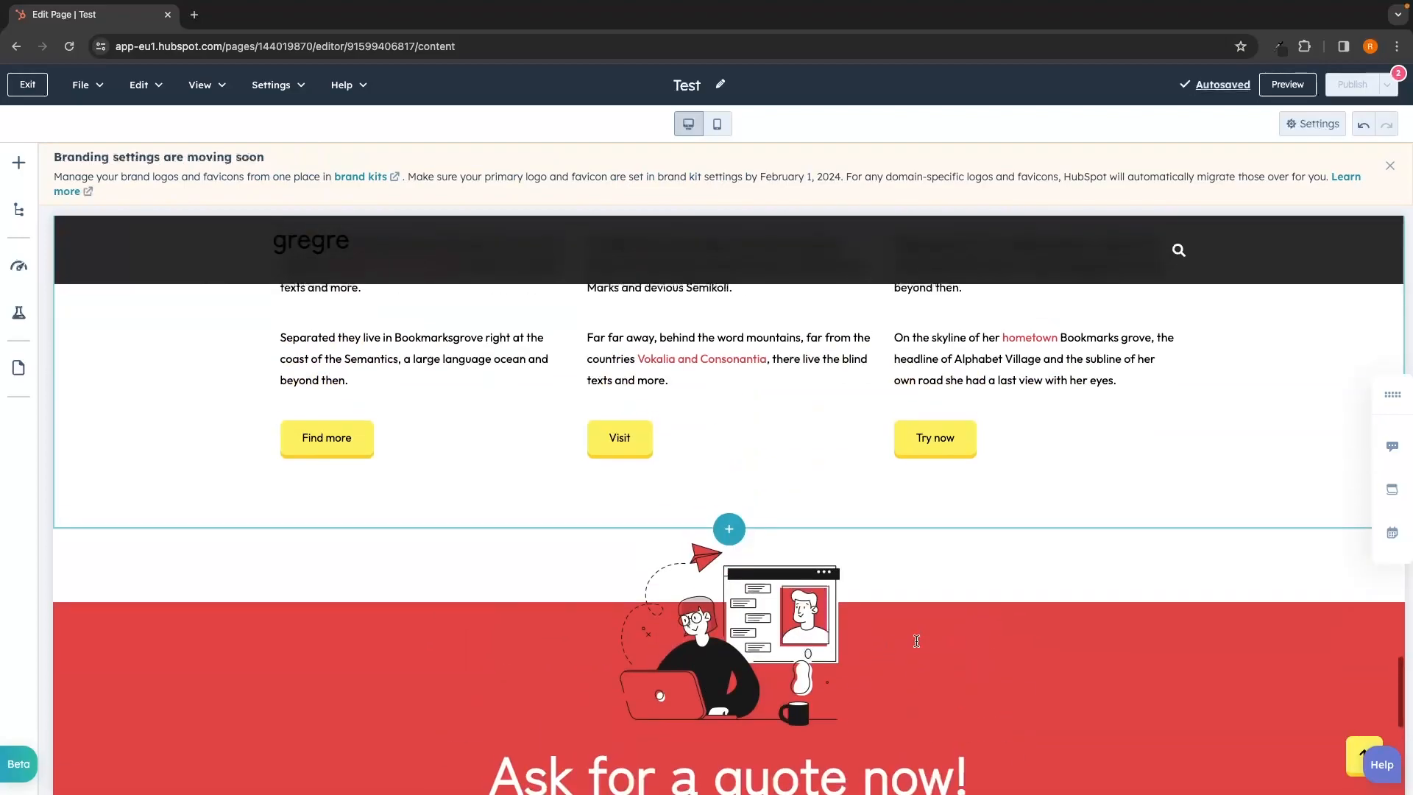
{"action": "left_click", "coordinate": [26, 166]}
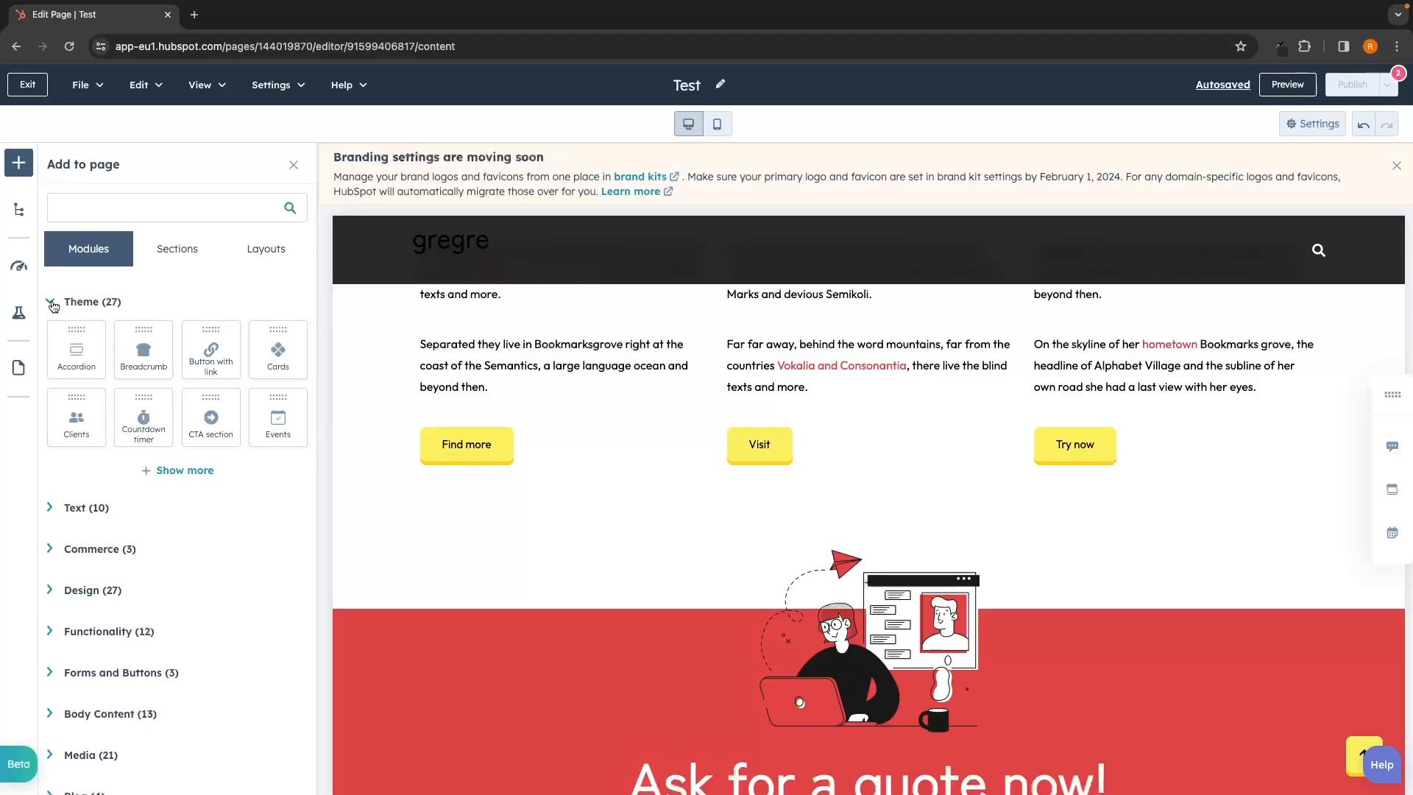
{"action": "left_click", "coordinate": [165, 472]}
{"action": "scroll", "coordinate": [197, 493], "scroll_direction": "down", "scroll_amount": 2}
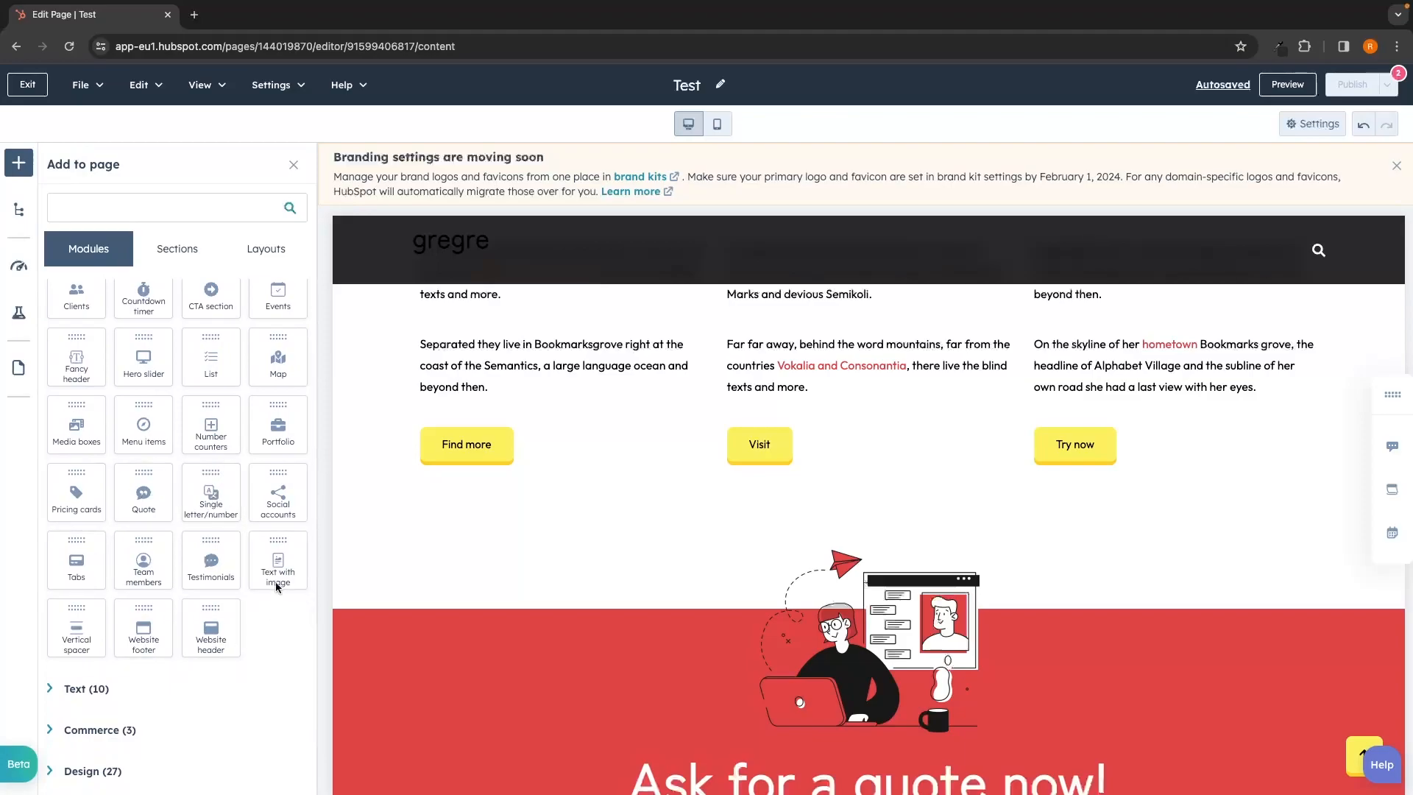
{"action": "left_click_drag", "start_coordinate": [284, 563], "coordinate": [885, 555]}
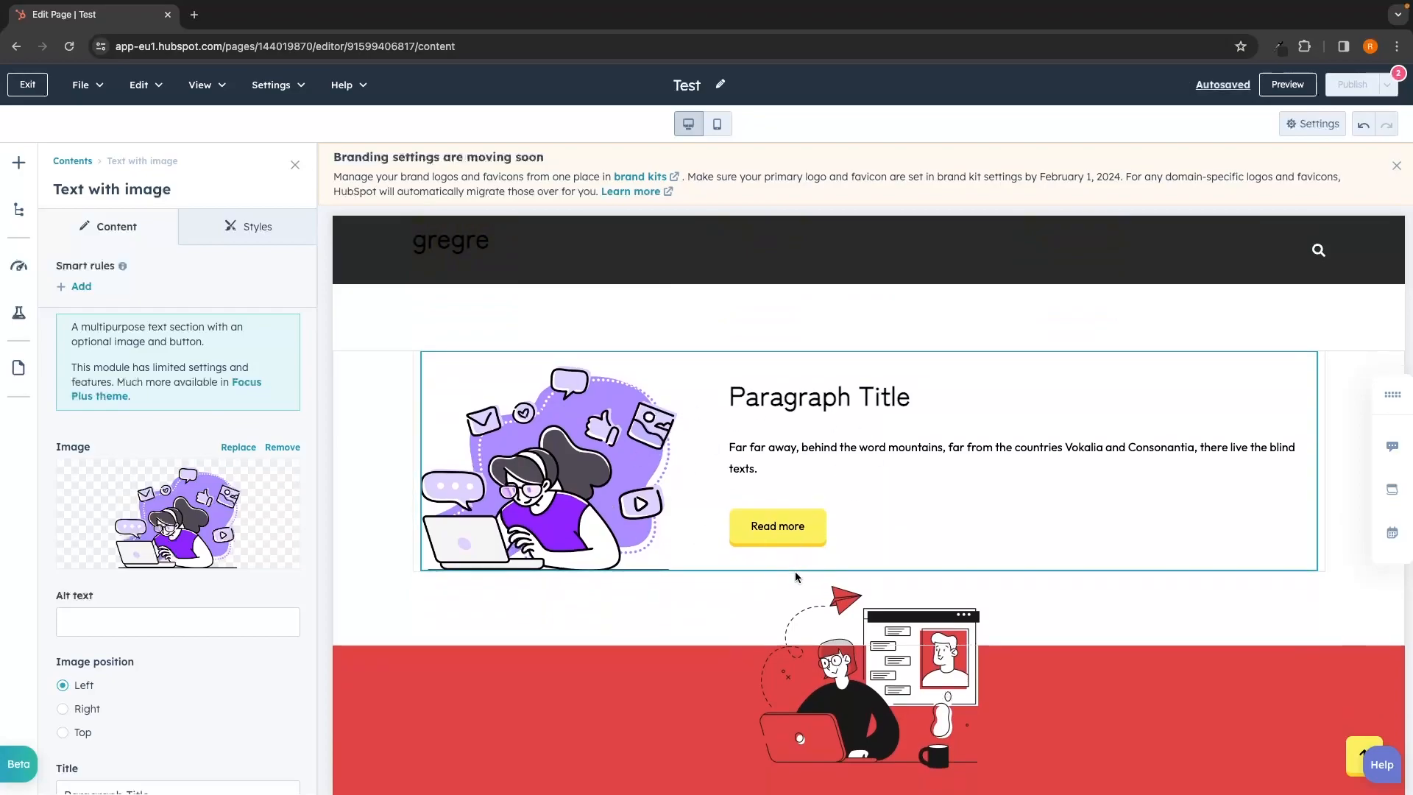
Step: Review the page's sections back up to the header and reopen the list of modules that can be added
{"action": "scroll", "coordinate": [795, 572], "scroll_direction": "up", "scroll_amount": 20}
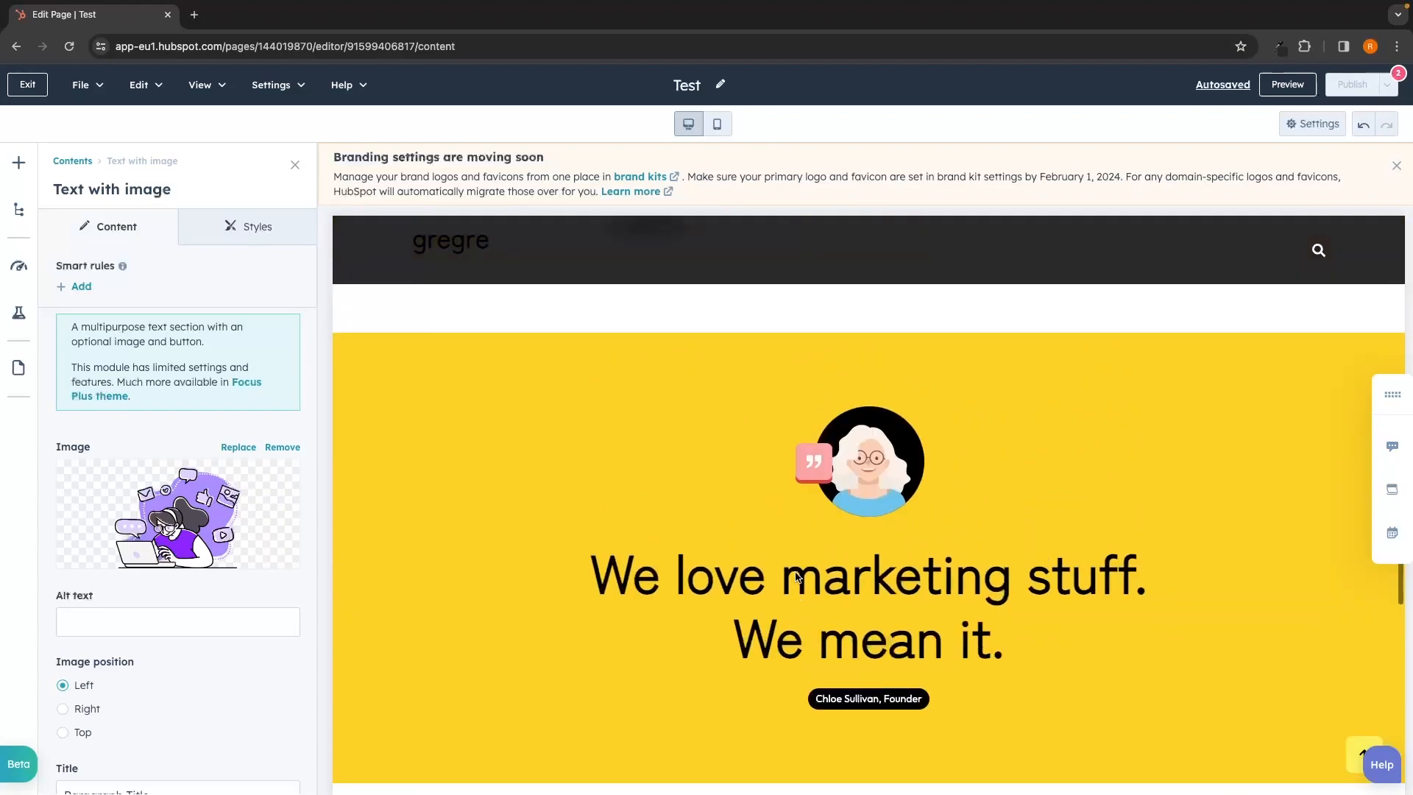
{"action": "scroll", "coordinate": [795, 578], "scroll_direction": "down", "scroll_amount": 10}
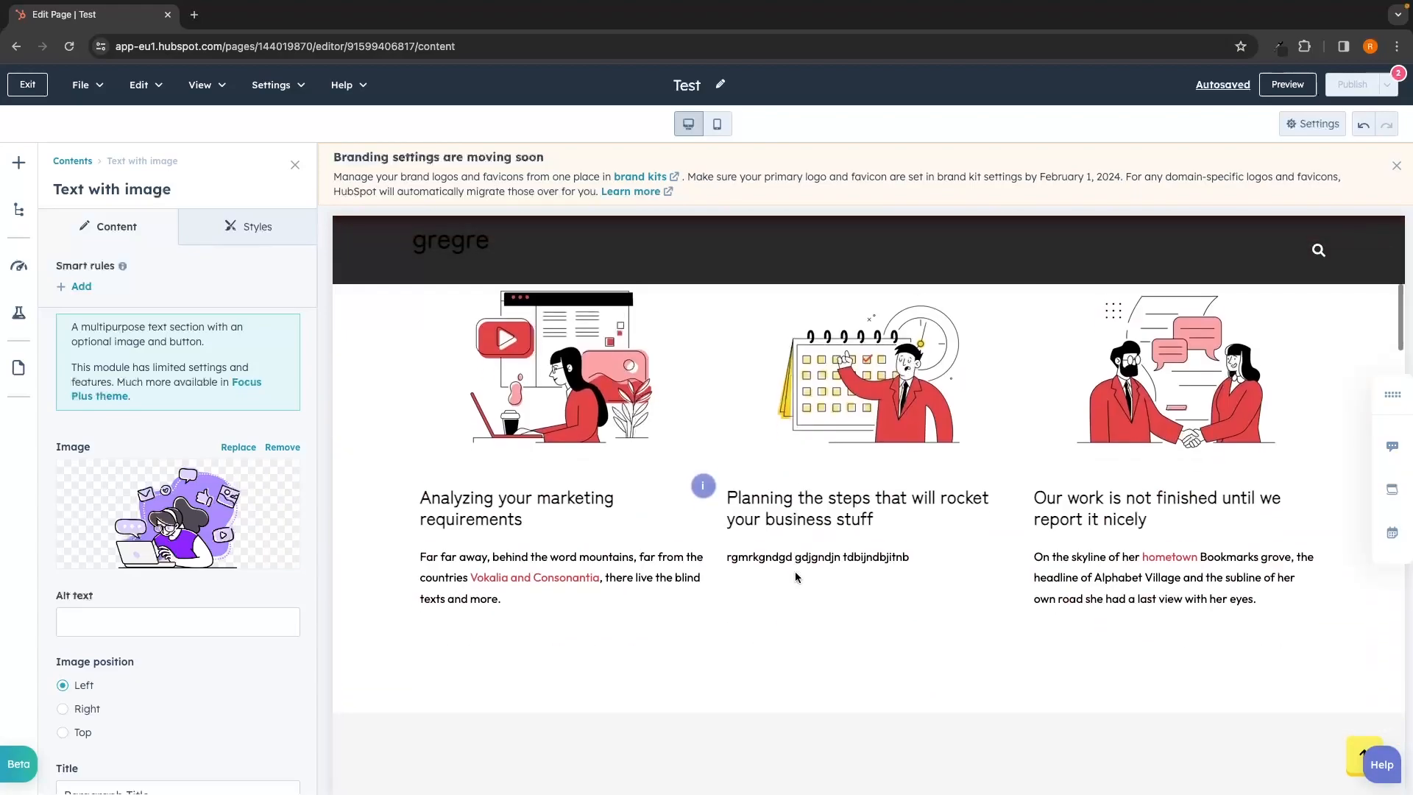
{"action": "left_click", "coordinate": [18, 162]}
{"action": "scroll", "coordinate": [187, 350], "scroll_direction": "up", "scroll_amount": 1}
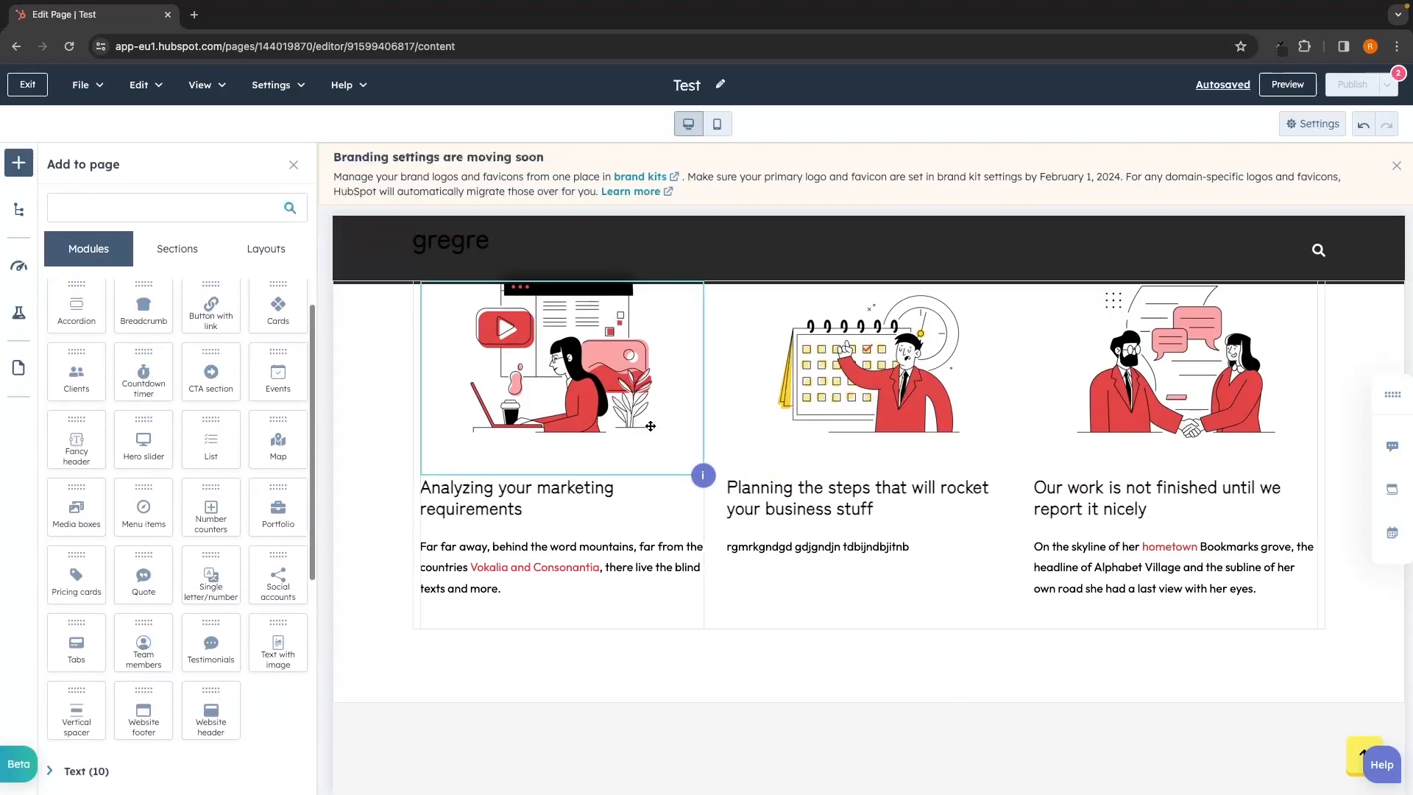
{"action": "scroll", "coordinate": [651, 430], "scroll_direction": "up", "scroll_amount": 5}
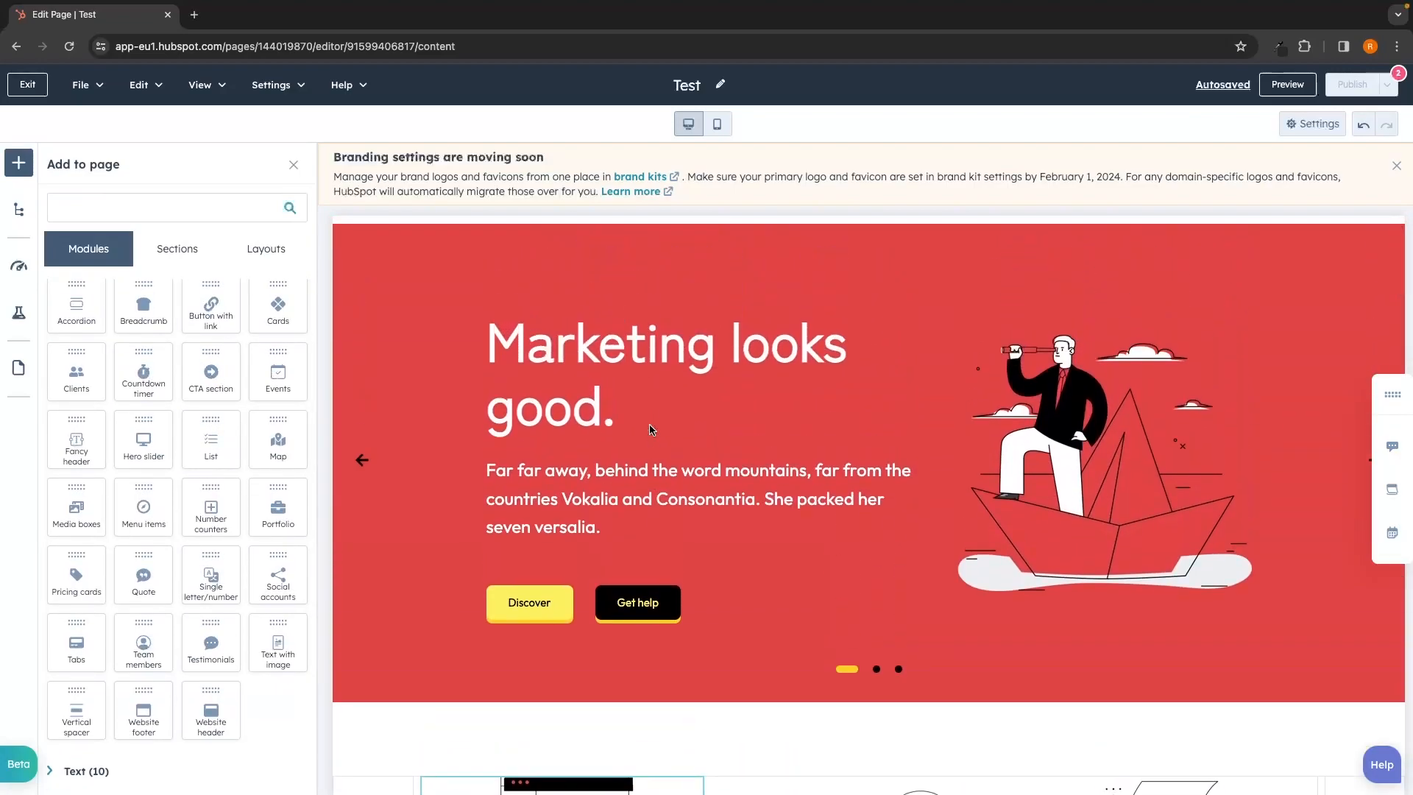
{"action": "scroll", "coordinate": [651, 430], "scroll_direction": "up", "scroll_amount": 1}
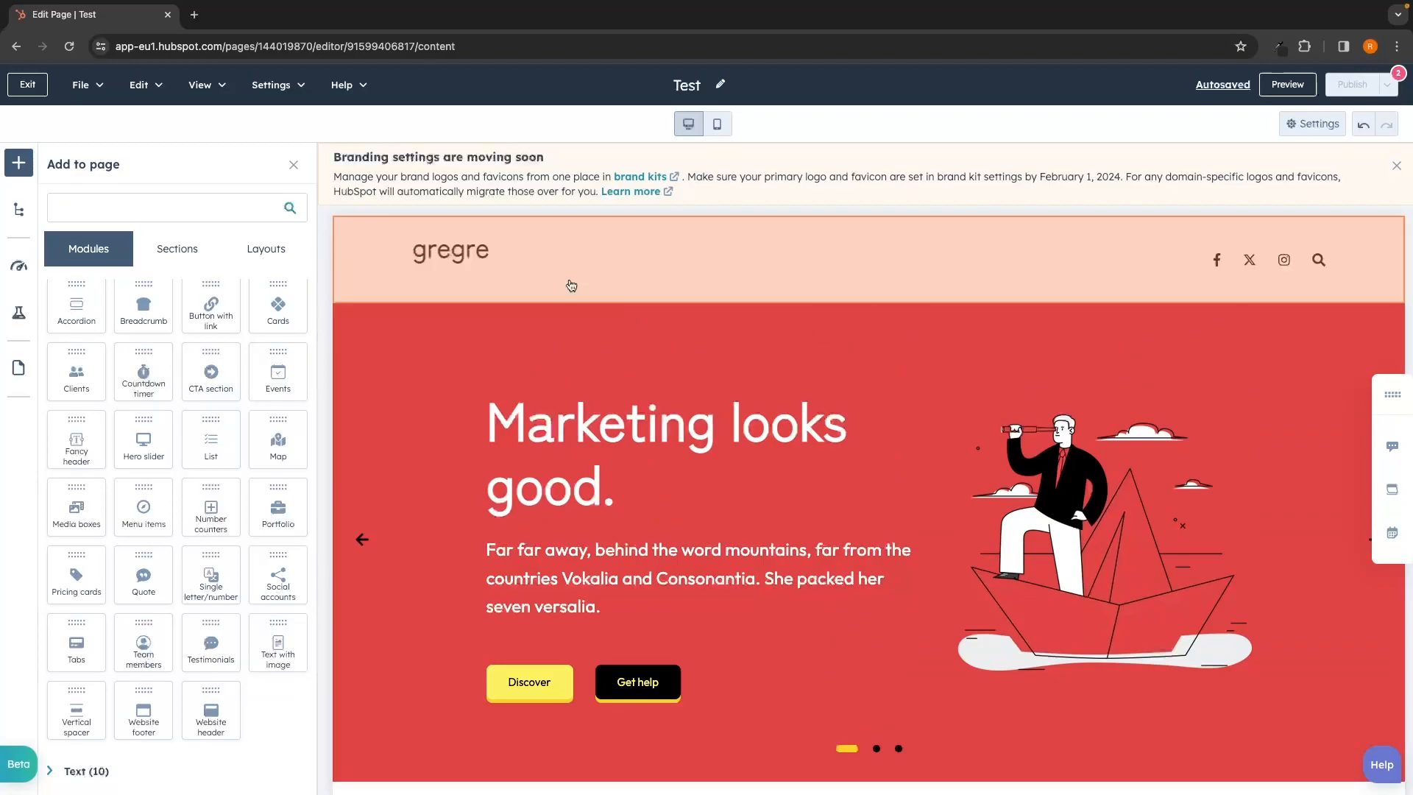
Step: Exit the landing page editor and go to the Social marketing tool
{"action": "left_click", "coordinate": [27, 85]}
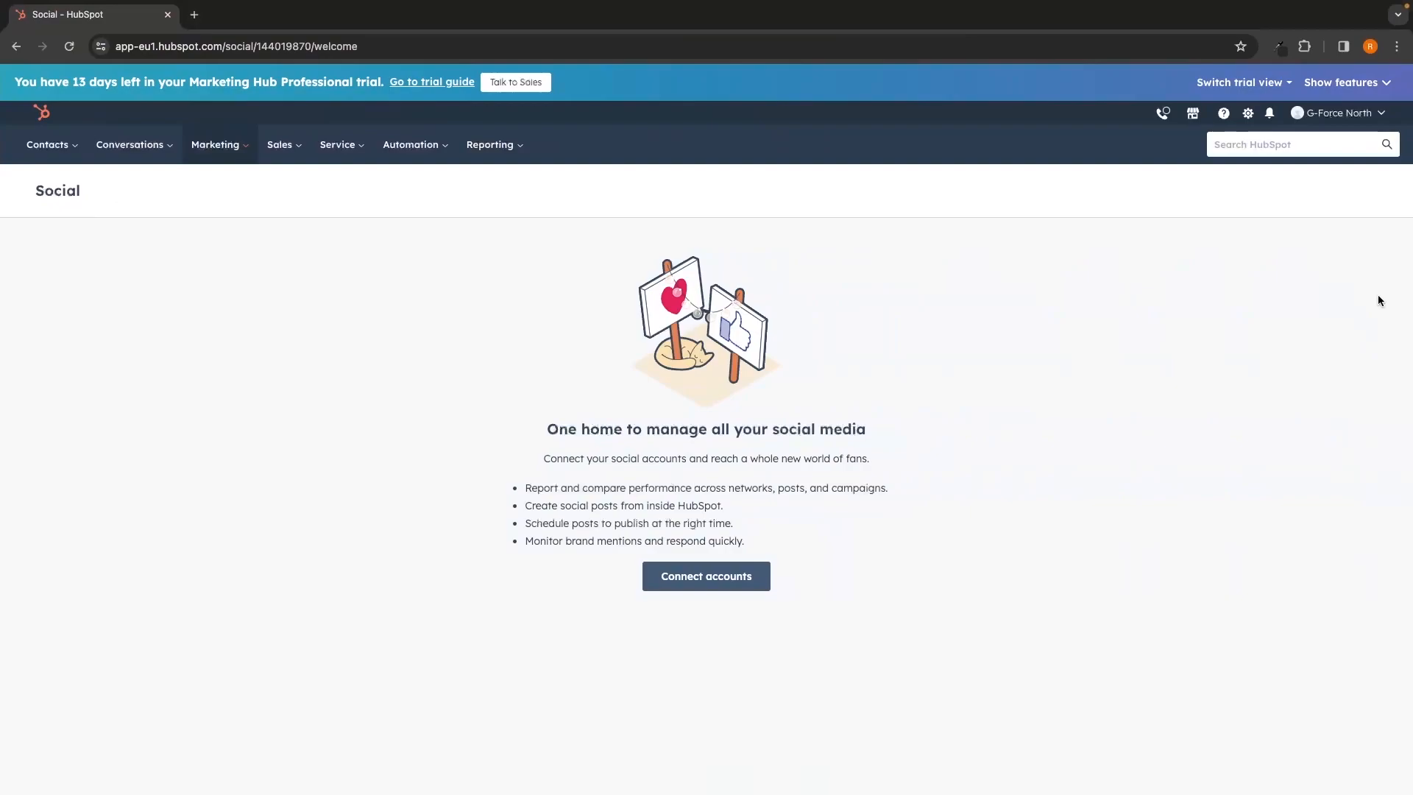
{"action": "left_click", "coordinate": [236, 144]}
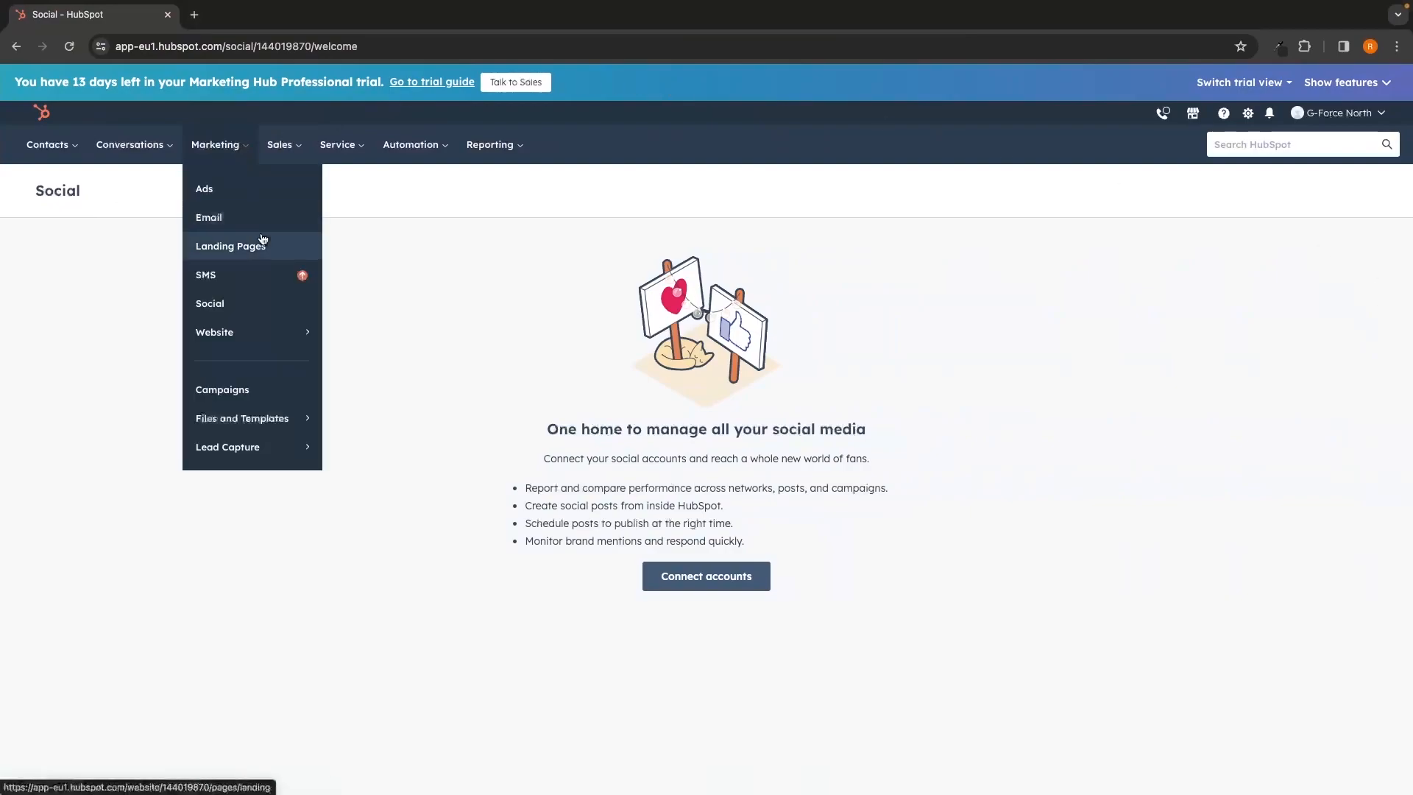
Step: Read the Social tool's welcome text on comparing performance, creating and scheduling posts, and monitoring brand mentions
{"action": "left_click_drag", "start_coordinate": [548, 428], "coordinate": [864, 432]}
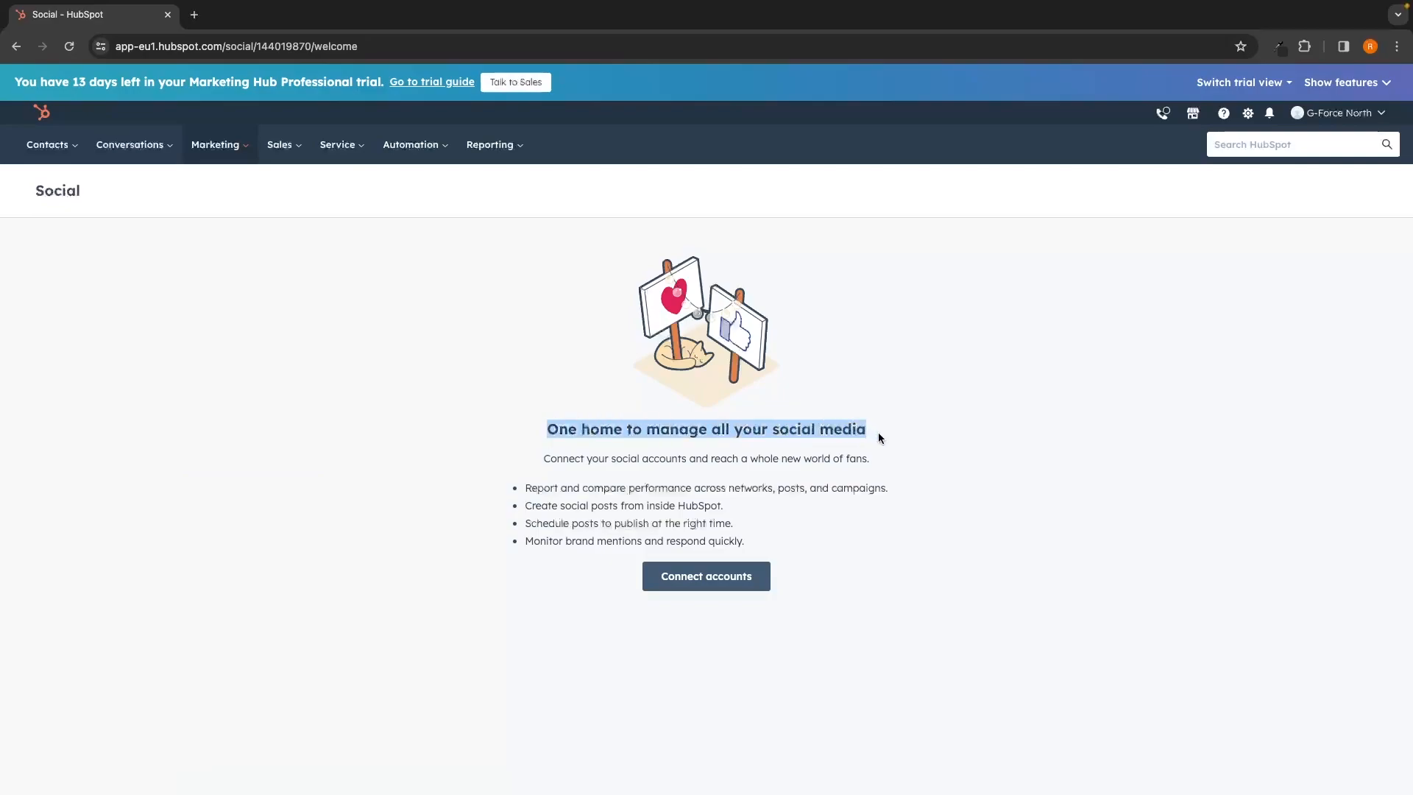
{"action": "left_click", "coordinate": [683, 480]}
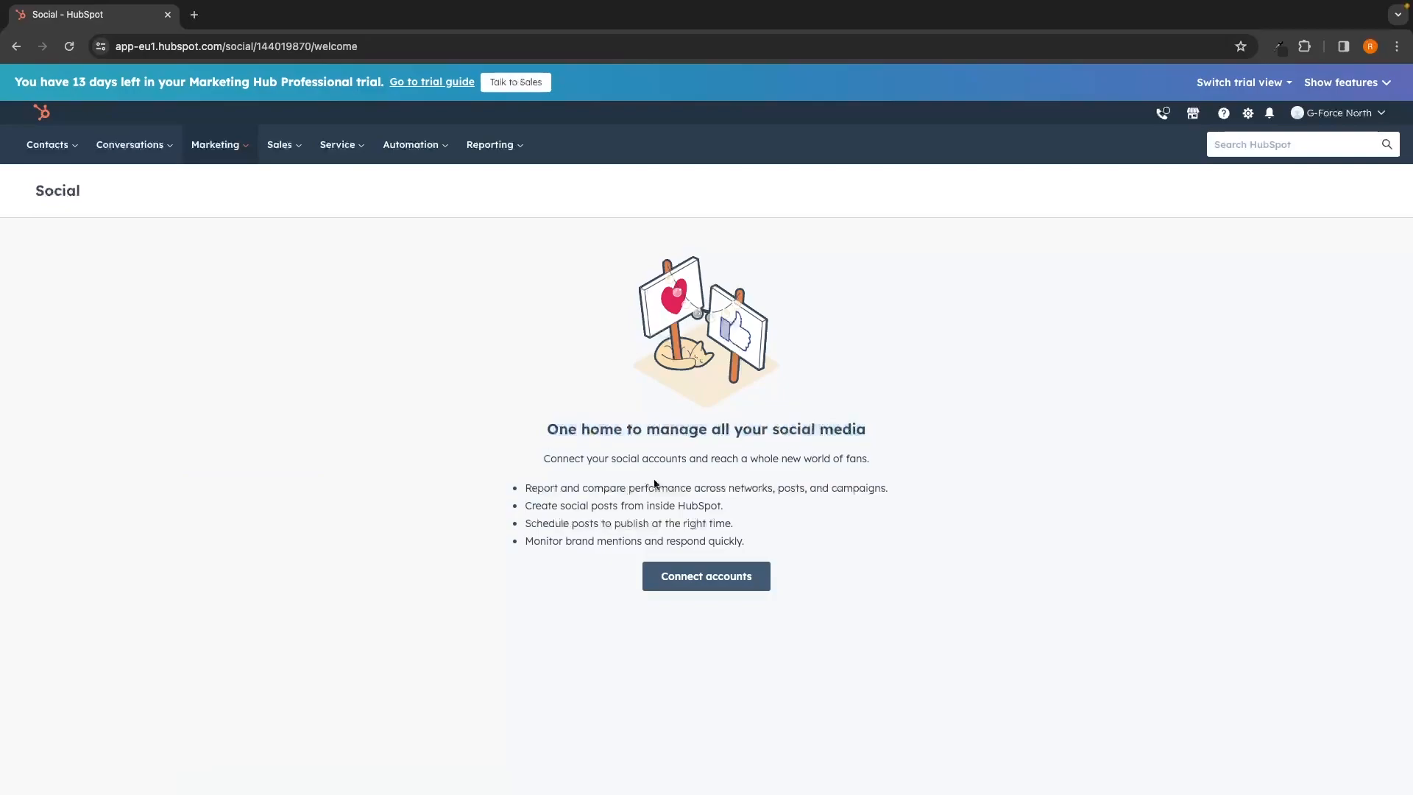
{"action": "left_click_drag", "start_coordinate": [526, 489], "coordinate": [587, 488]}
{"action": "left_click", "coordinate": [622, 489]}
{"action": "left_click_drag", "start_coordinate": [704, 488], "coordinate": [902, 494]}
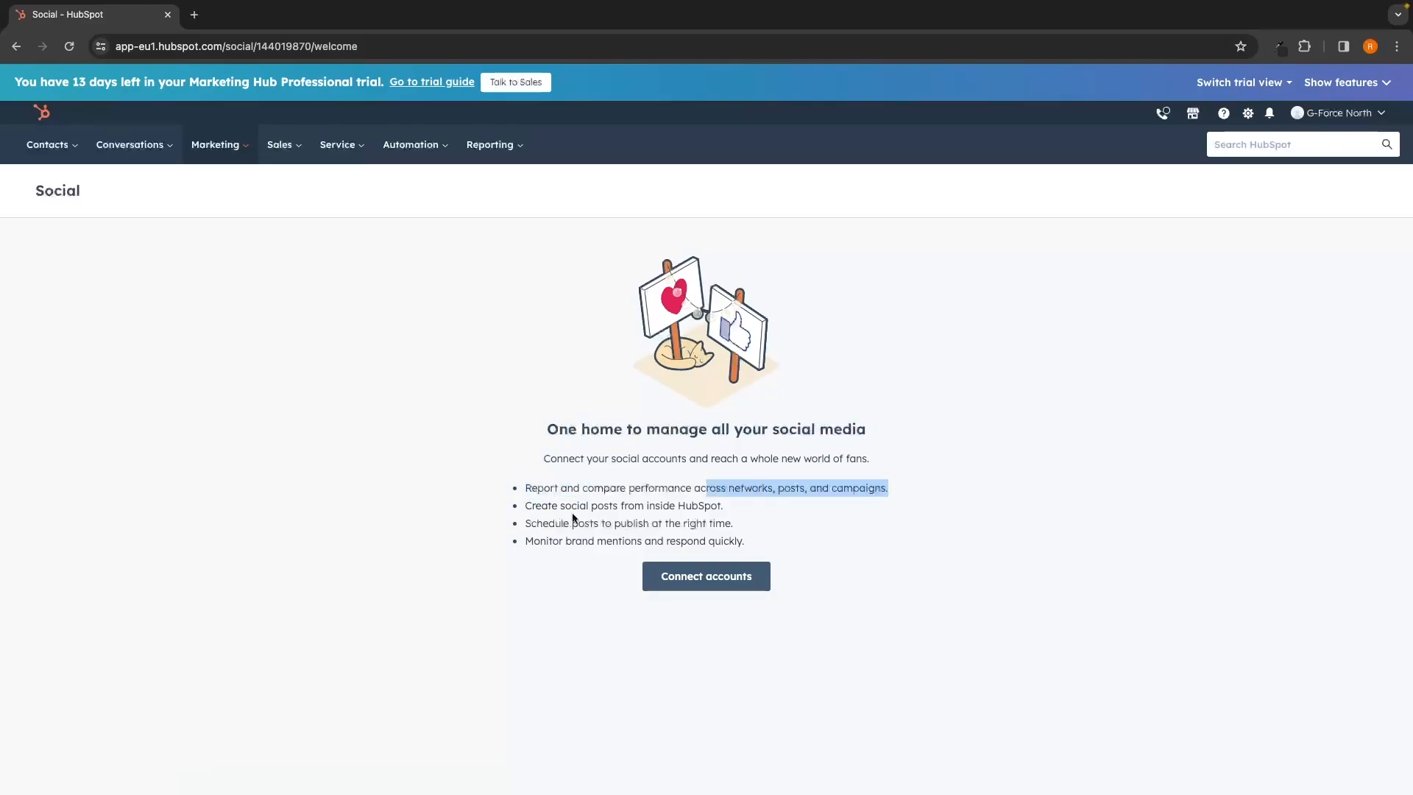
{"action": "left_click_drag", "start_coordinate": [524, 505], "coordinate": [771, 510]}
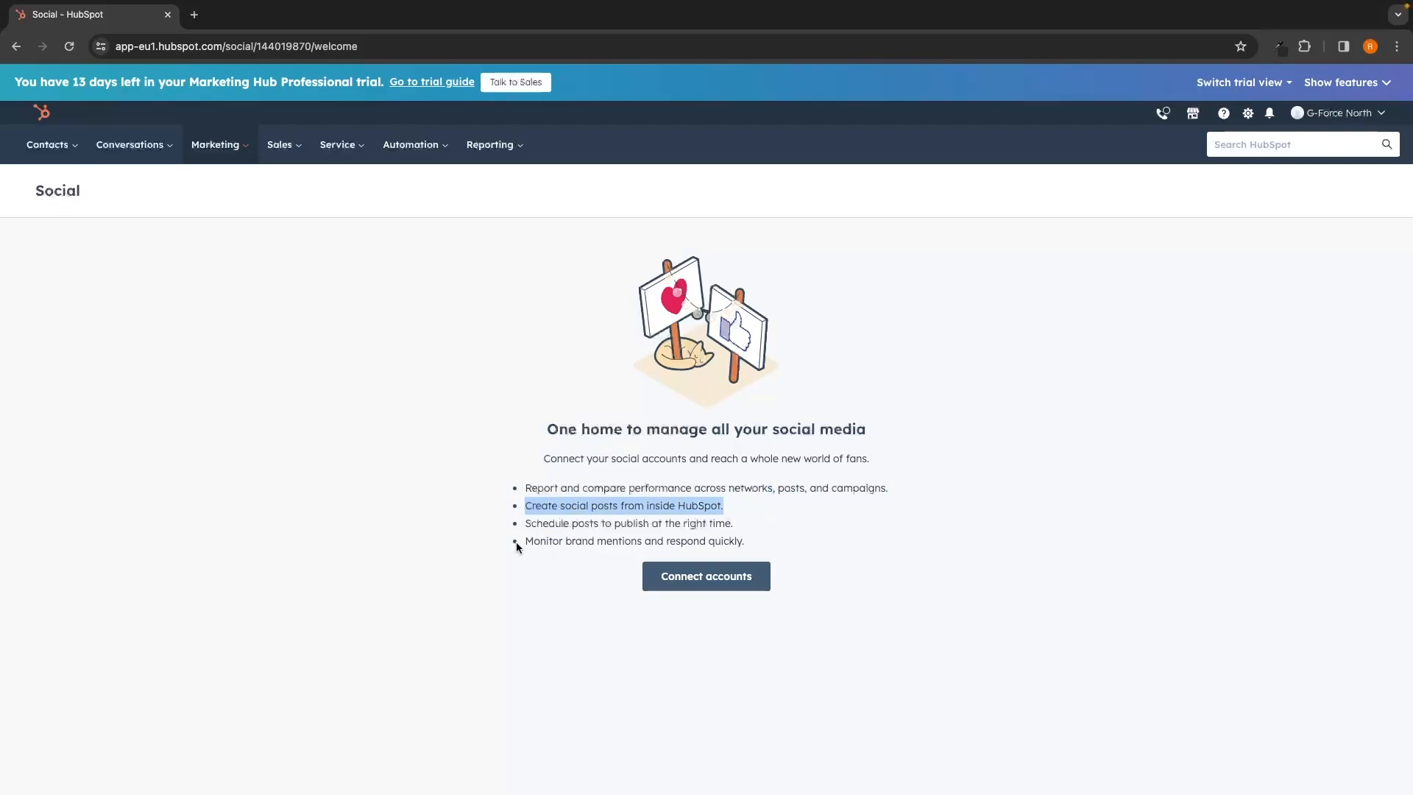
{"action": "left_click_drag", "start_coordinate": [517, 543], "coordinate": [755, 545]}
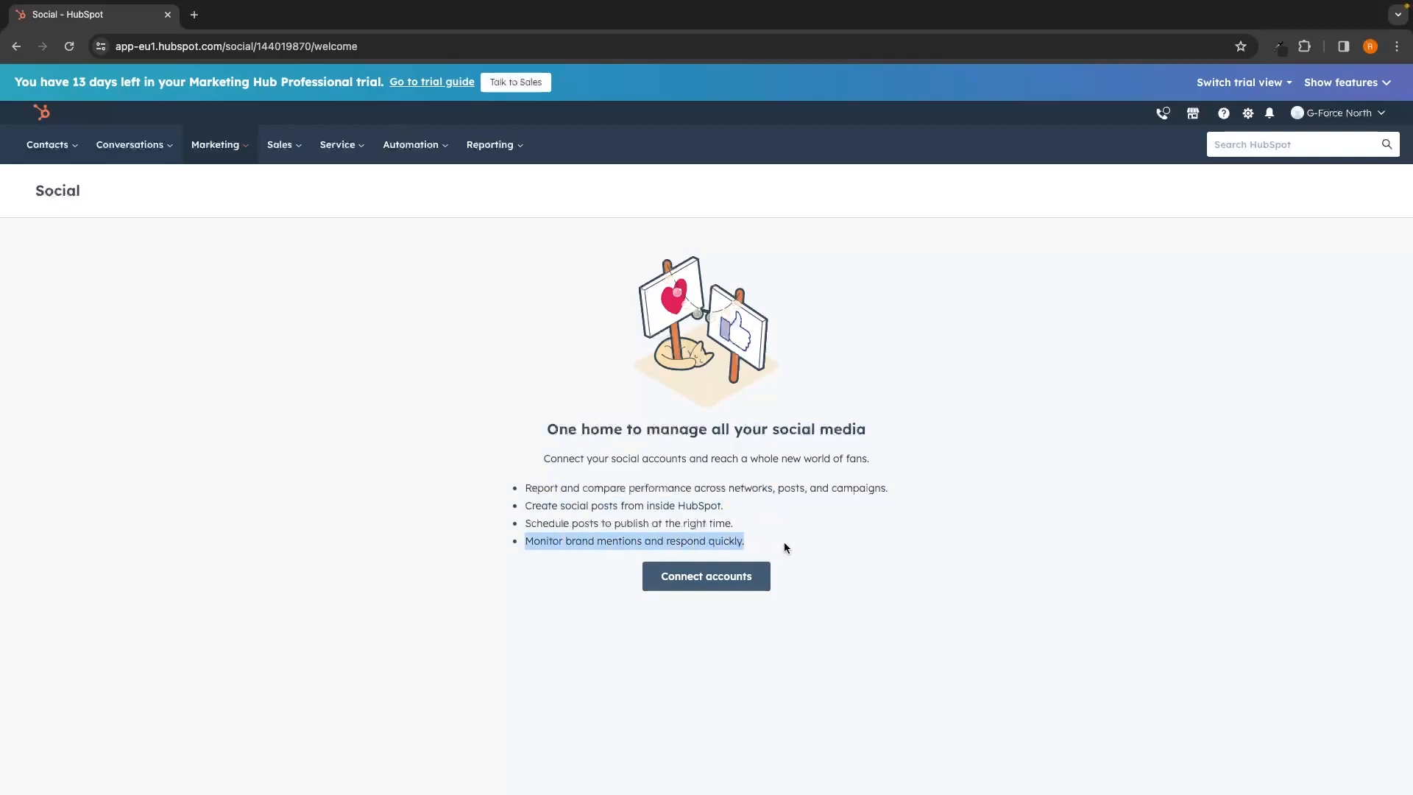
Step: Connect a Twitter account and set its reports to cover posts published from all sources
{"action": "left_click", "coordinate": [751, 576]}
{"action": "left_click", "coordinate": [626, 308]}
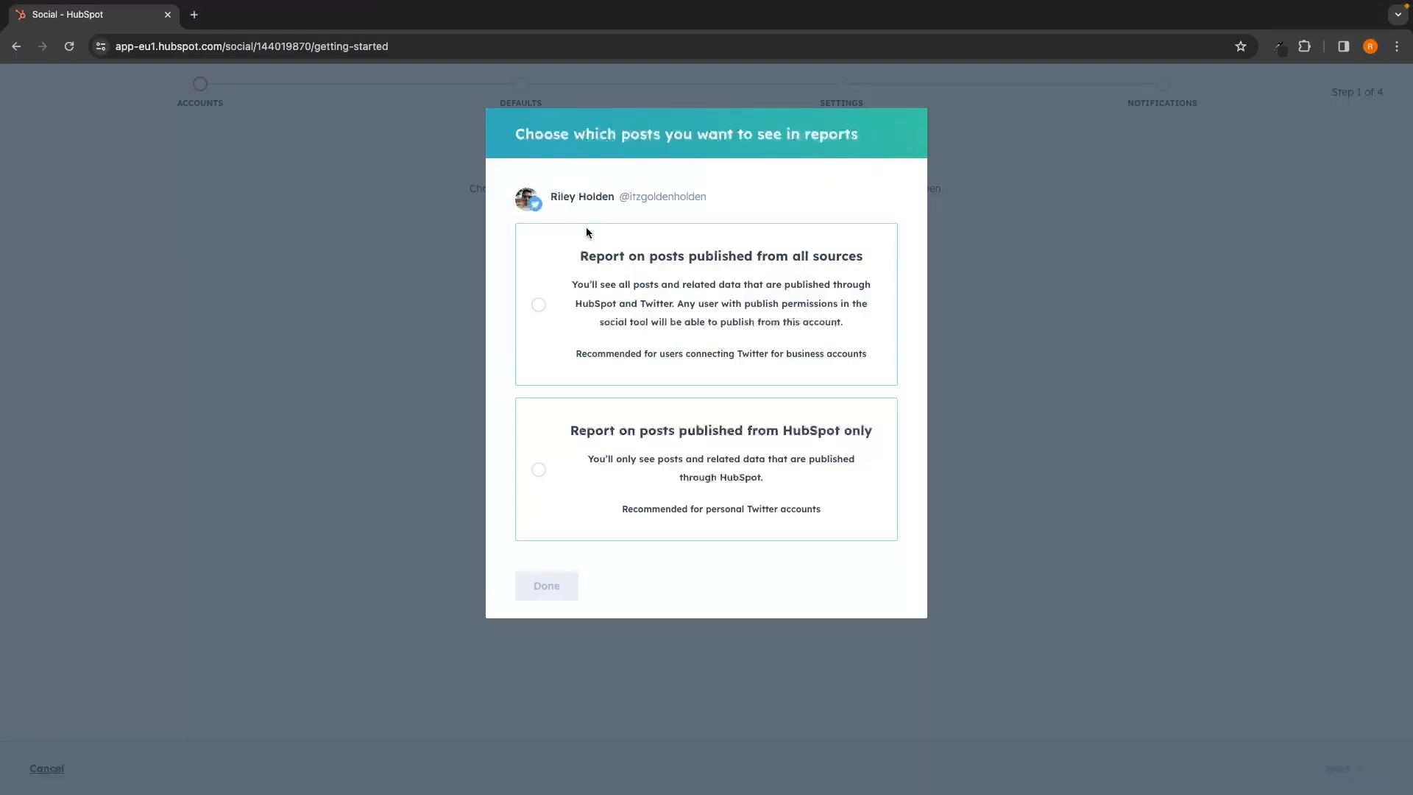
{"action": "left_click", "coordinate": [659, 297]}
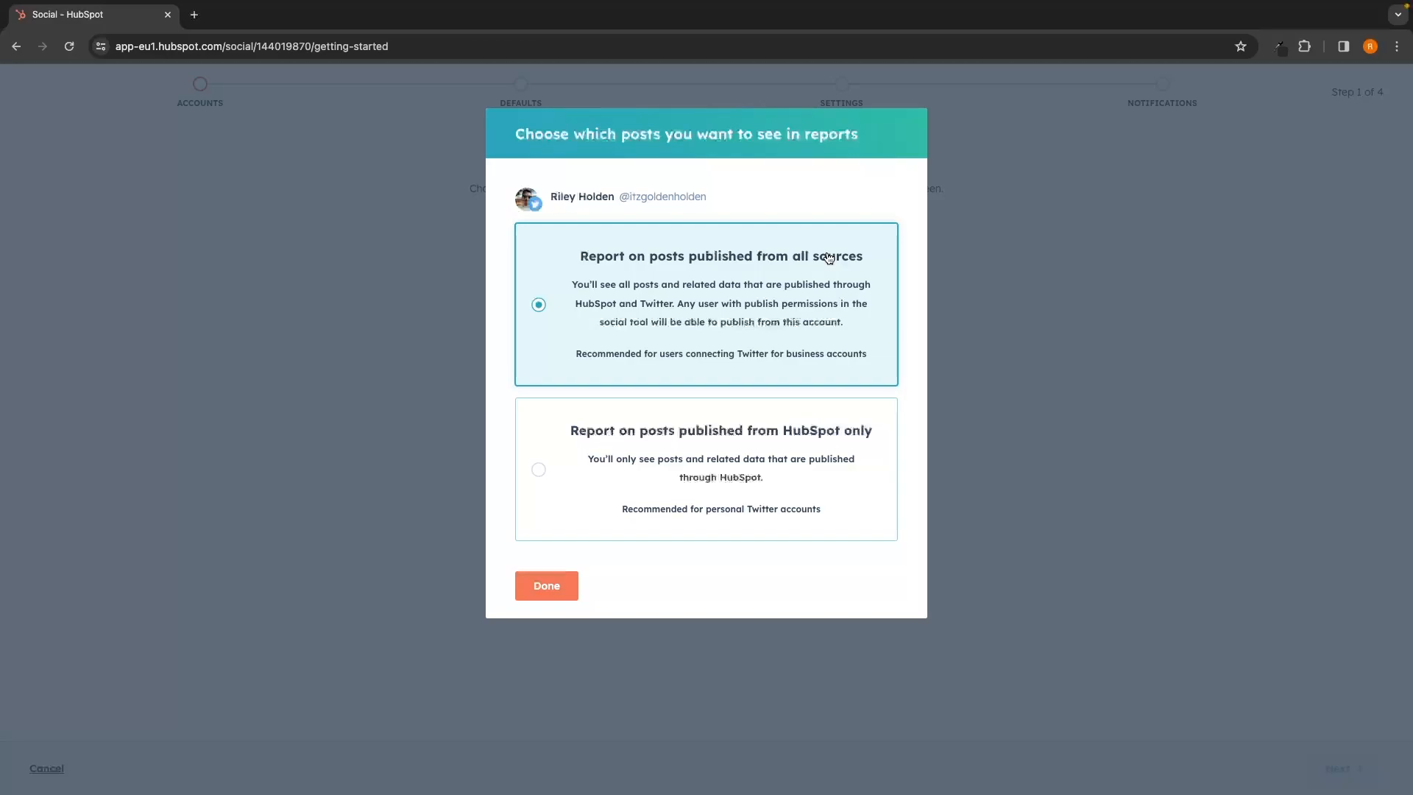
{"action": "left_click", "coordinate": [795, 480]}
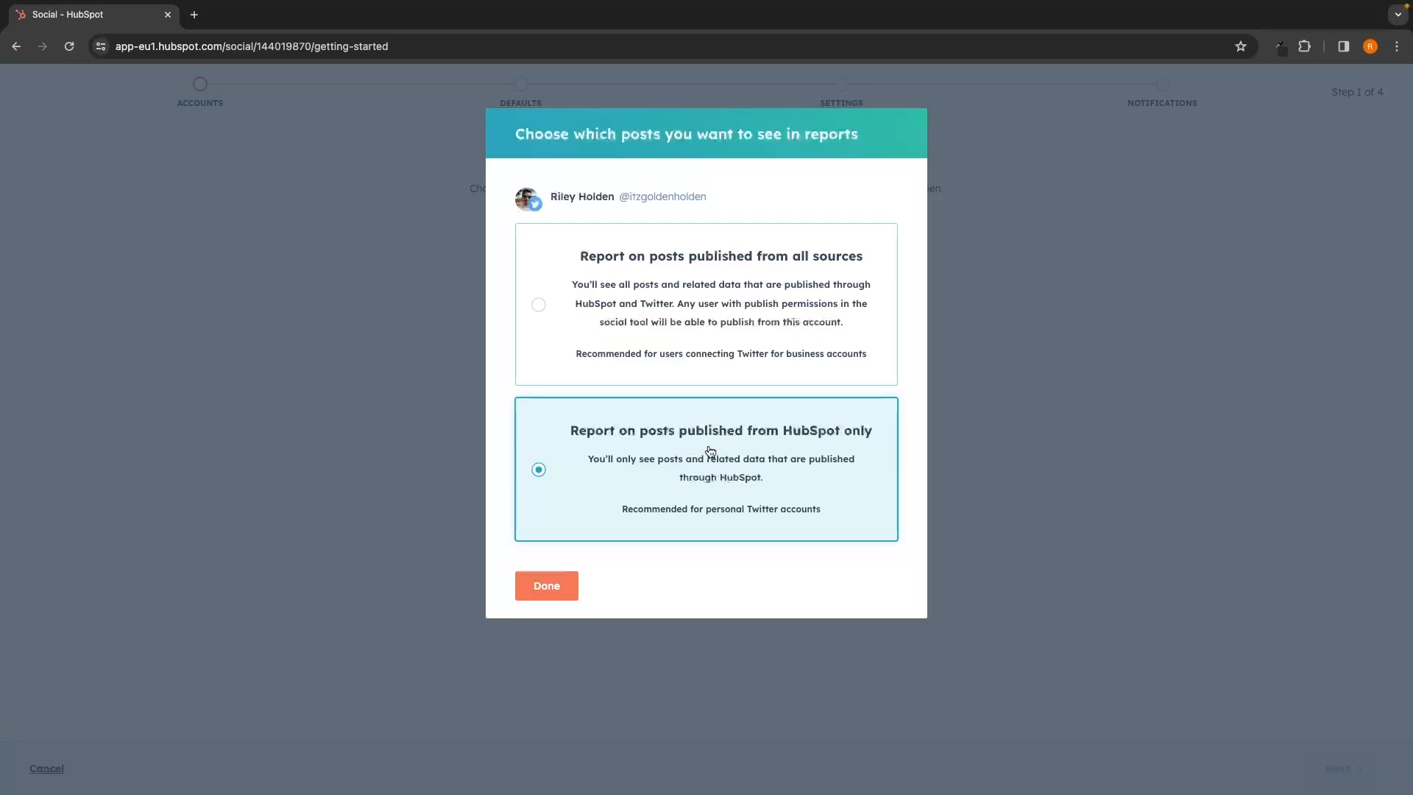
{"action": "left_click", "coordinate": [700, 362]}
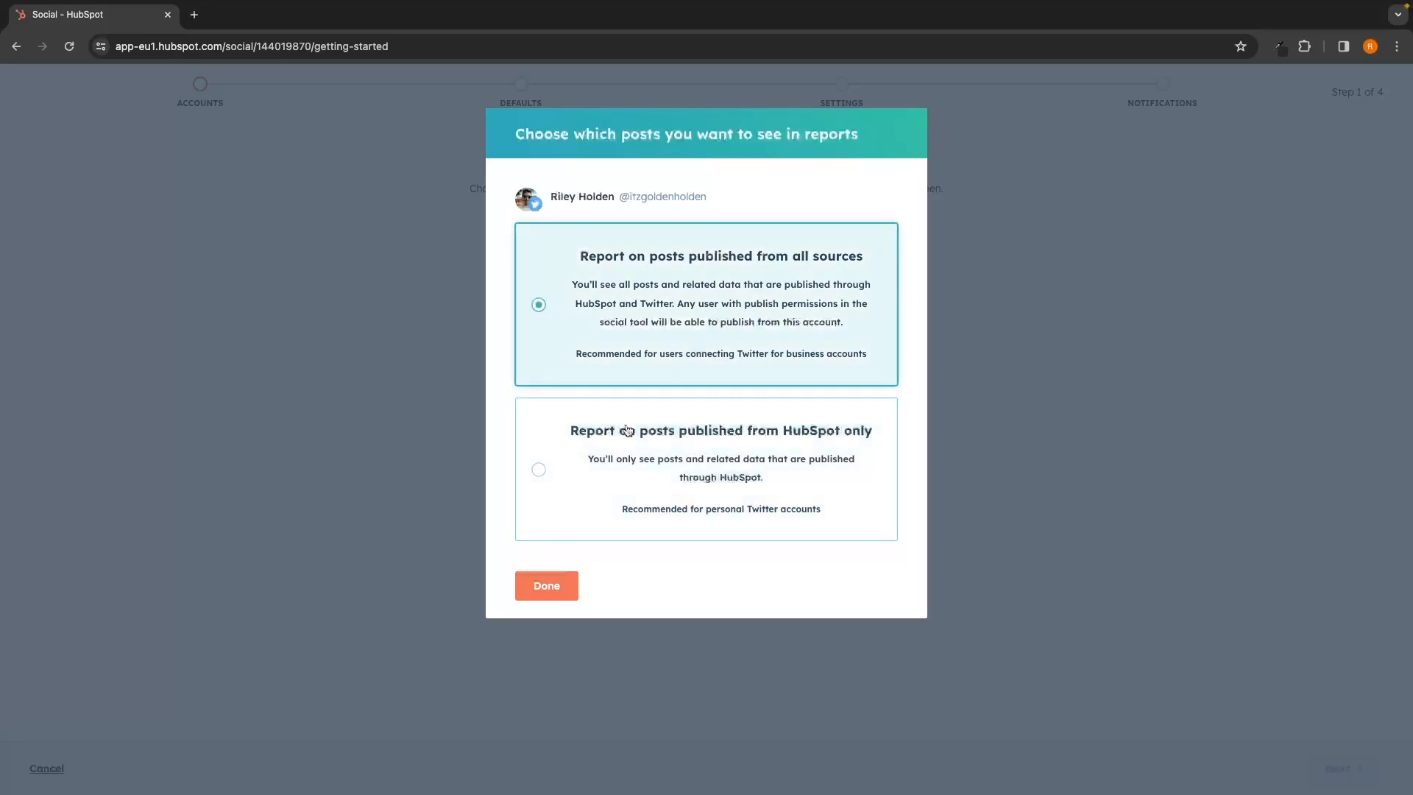
{"action": "left_click", "coordinate": [540, 586]}
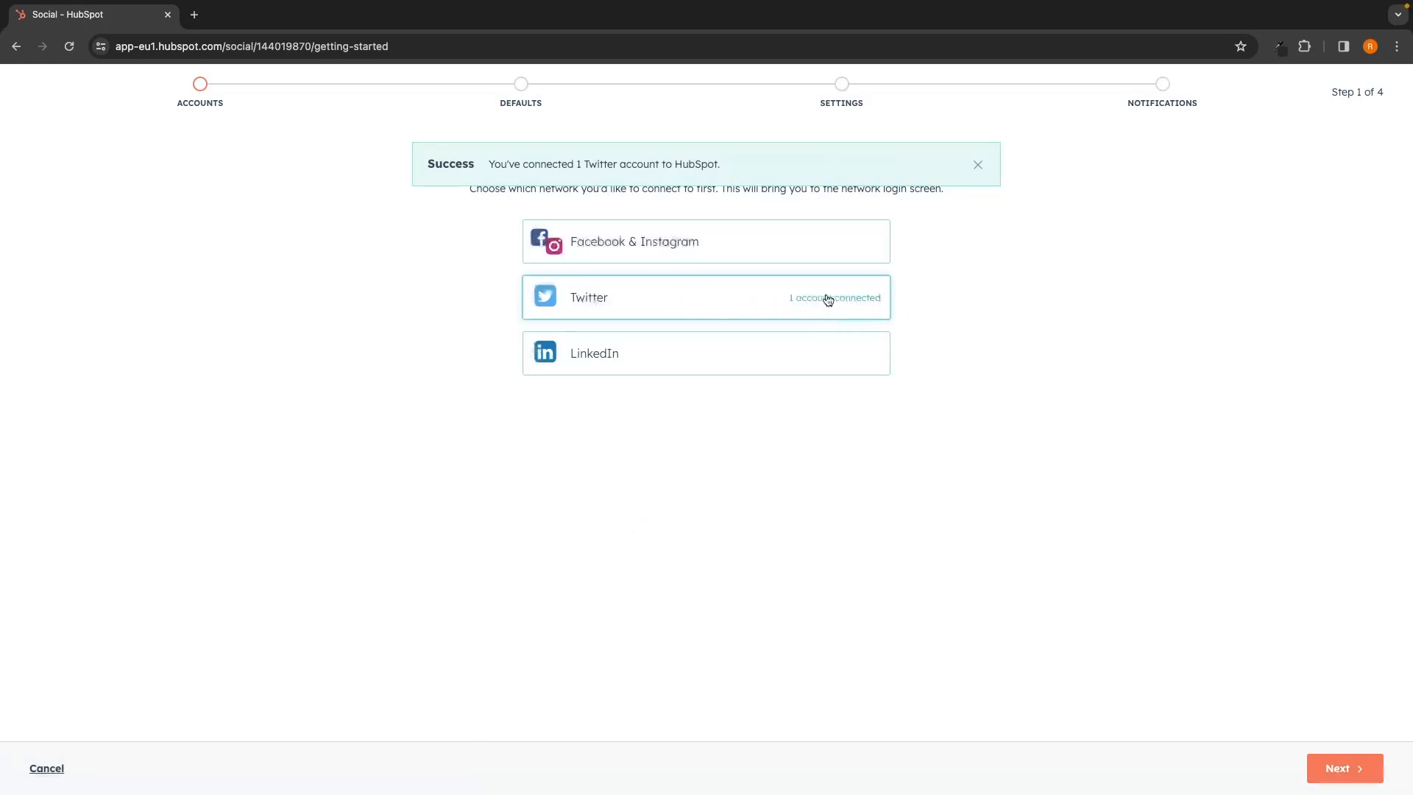
Step: Continue past the accounts and defaults stages of the social setup to the publishing settings
{"action": "left_click", "coordinate": [1347, 768]}
{"action": "left_click", "coordinate": [927, 275]}
{"action": "left_click", "coordinate": [1331, 768]}
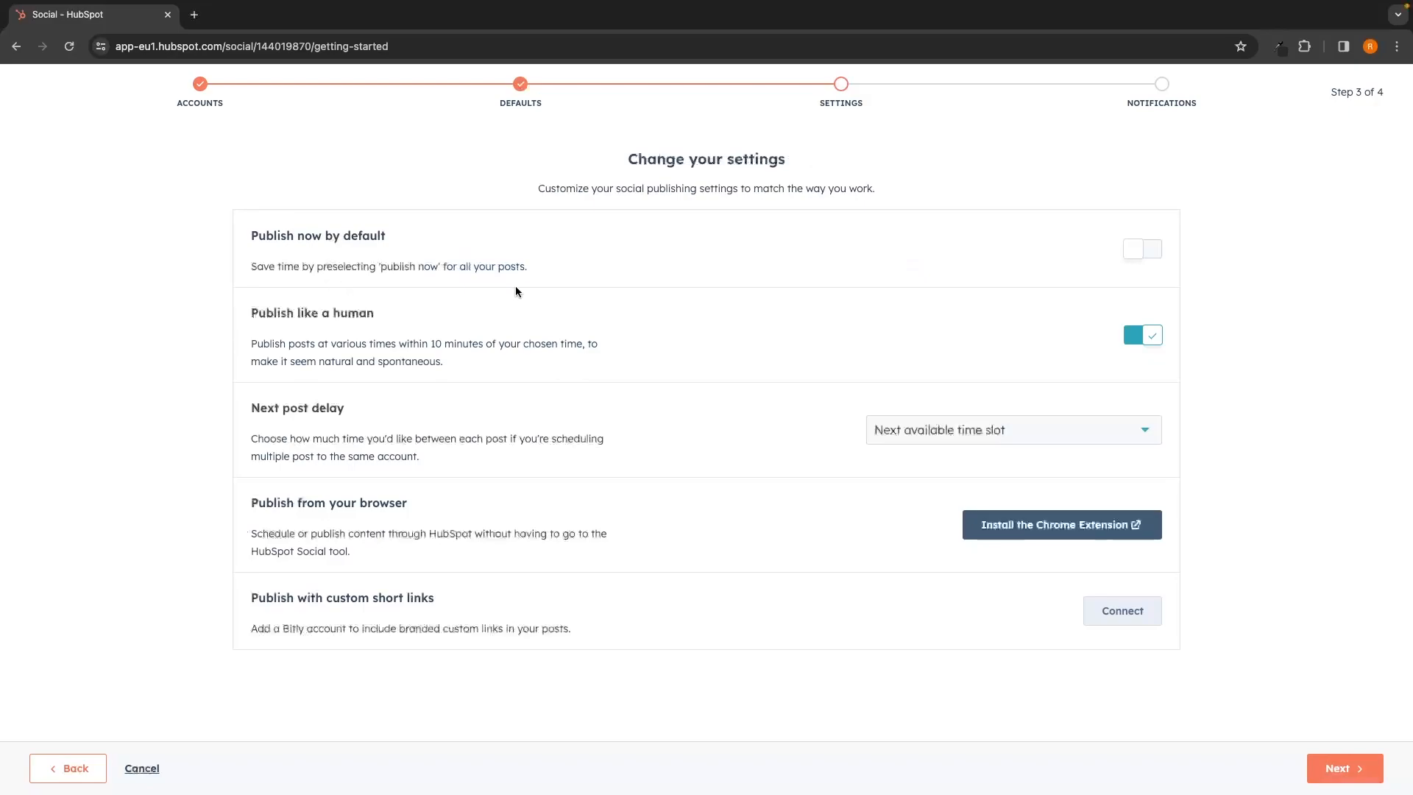
Step: Examine the social publishing settings for publishing now by default, publishing like a human, publishing from the browser and custom short links
{"action": "left_click_drag", "start_coordinate": [377, 267], "coordinate": [547, 277]}
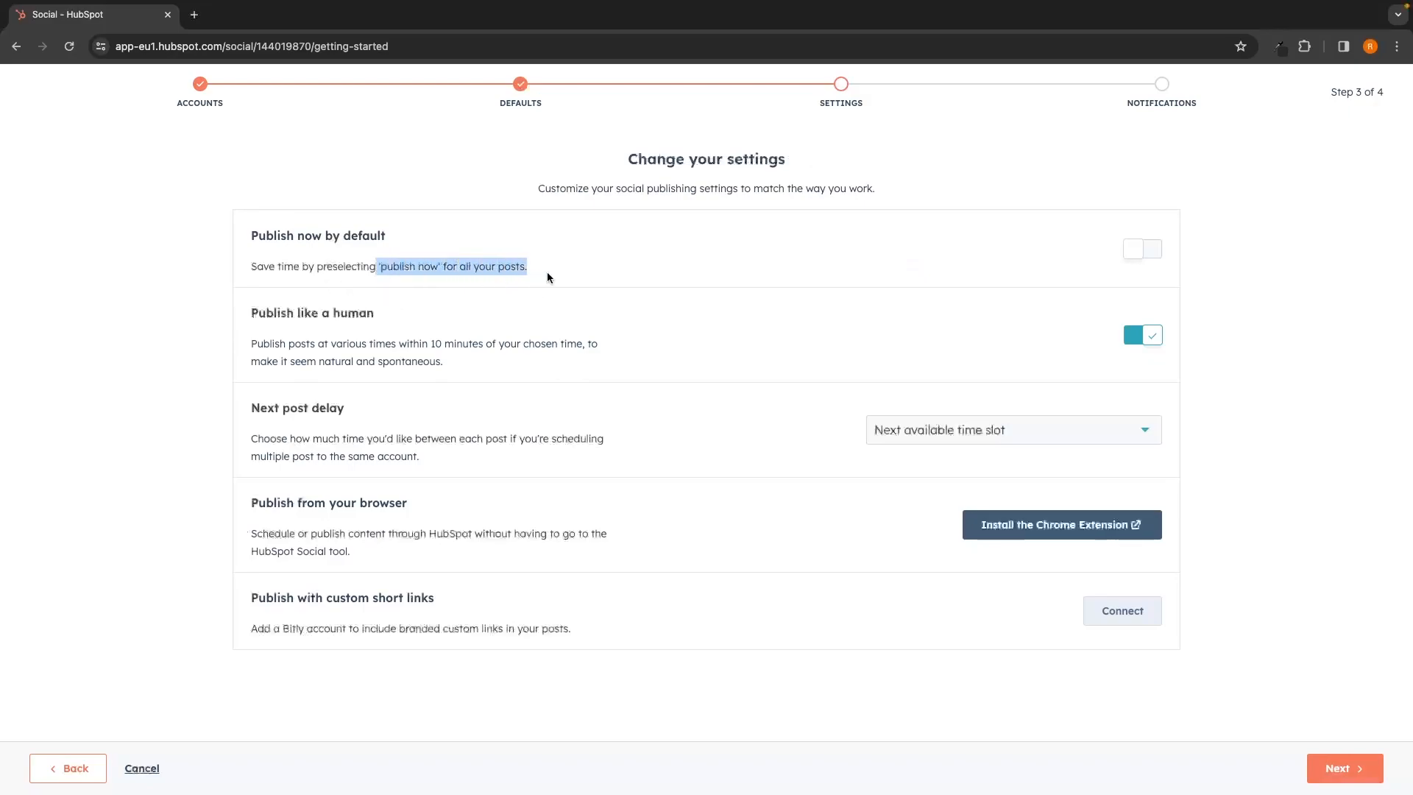
{"action": "left_click", "coordinate": [547, 276]}
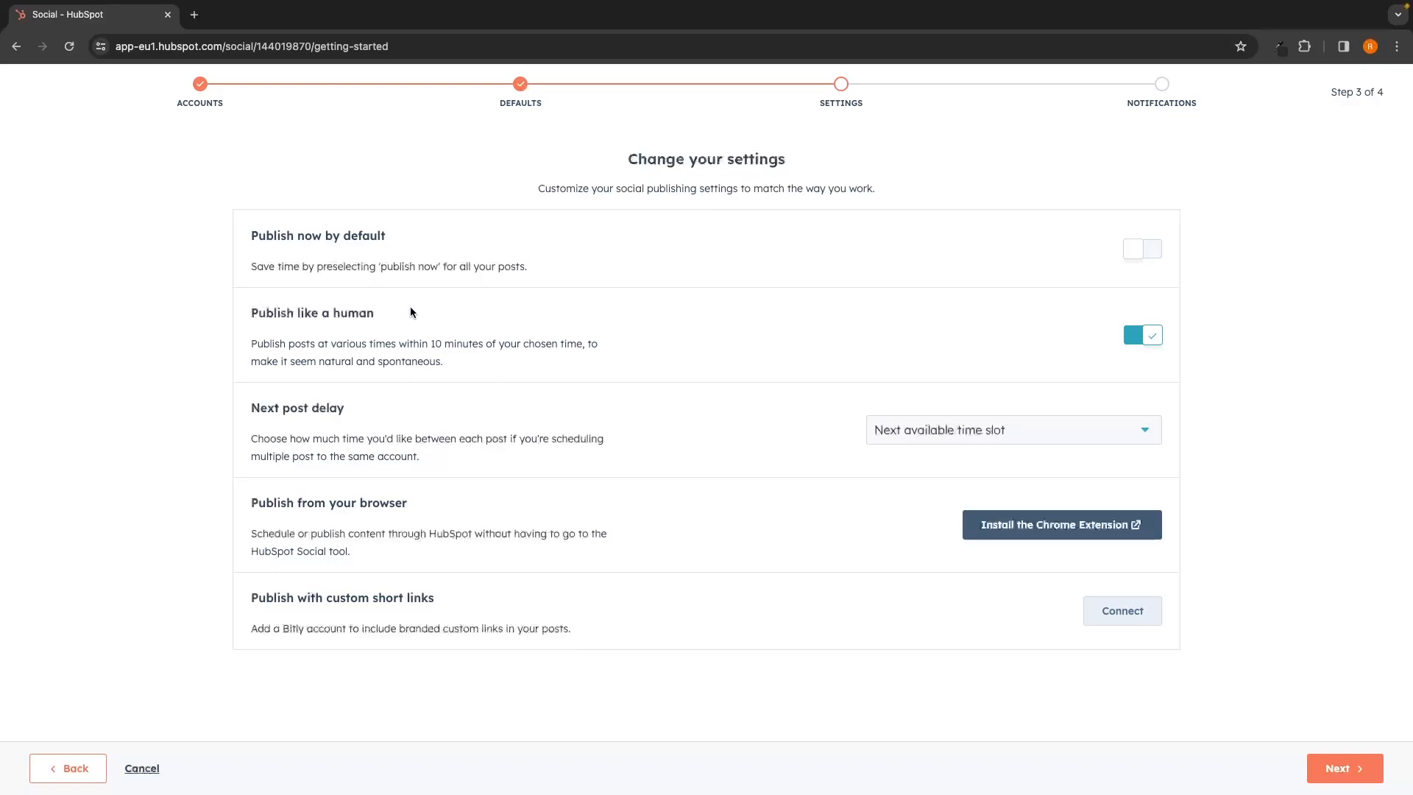
{"action": "mouse_move", "coordinate": [1386, 4]}
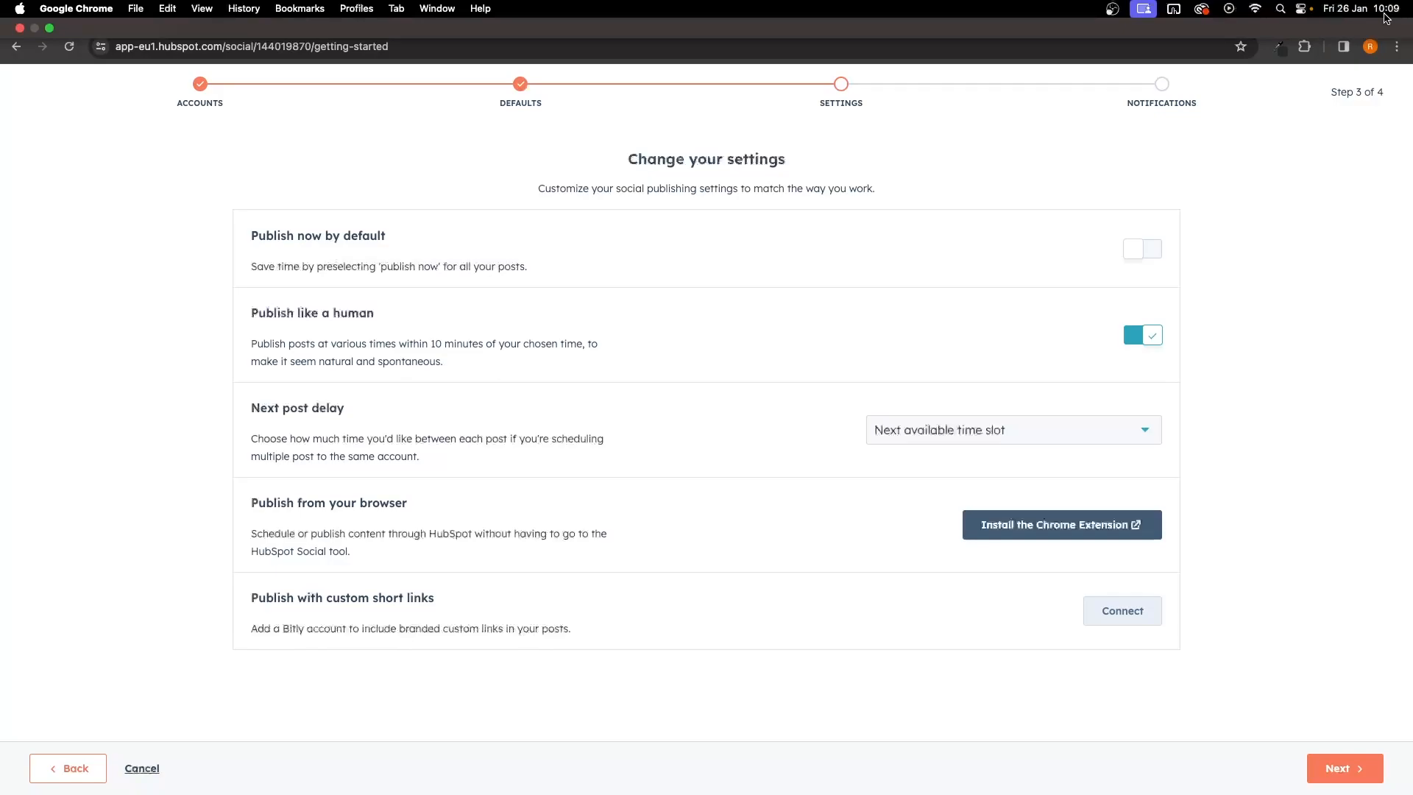
{"action": "left_click_drag", "start_coordinate": [431, 346], "coordinate": [501, 345]}
{"action": "left_click", "coordinate": [538, 370]}
{"action": "left_click_drag", "start_coordinate": [431, 344], "coordinate": [455, 341]}
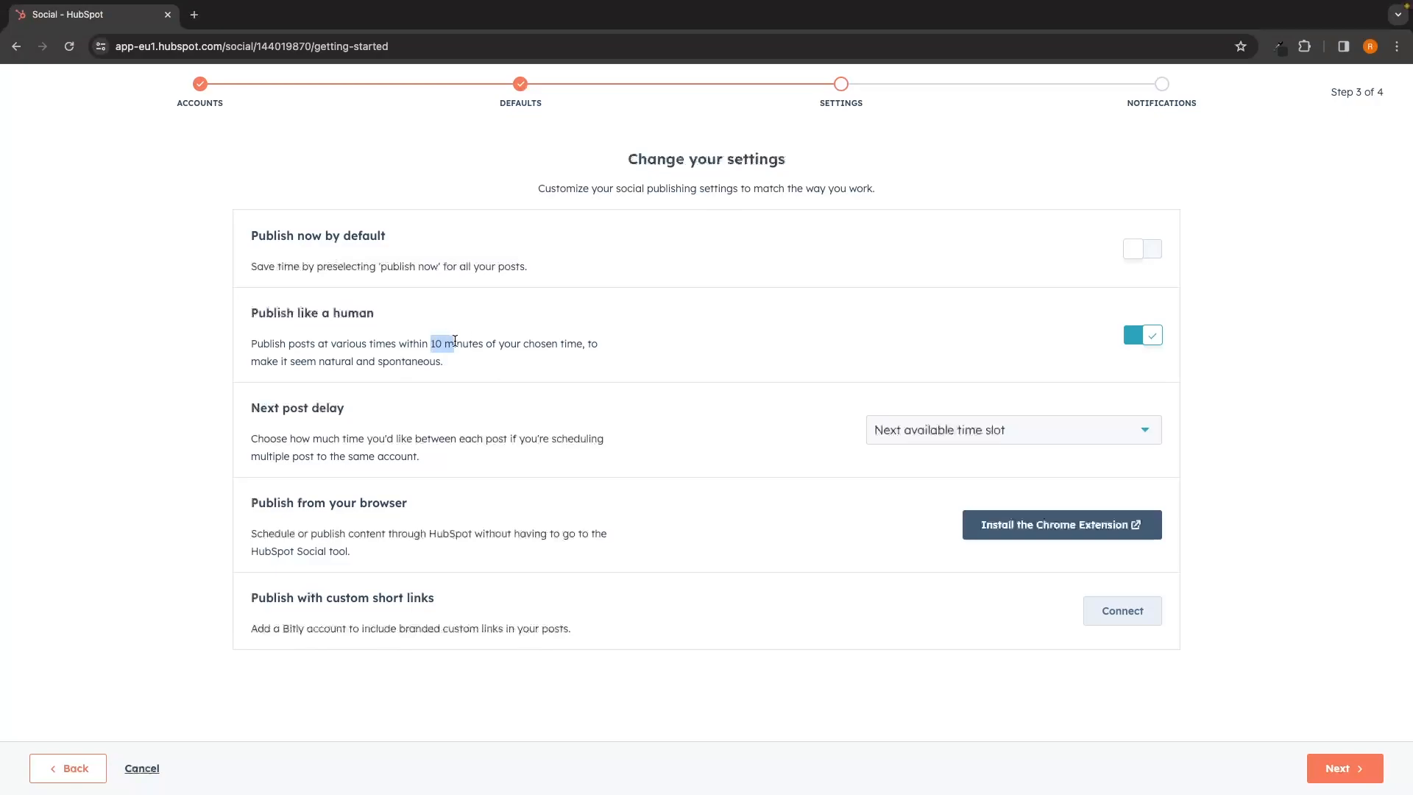
{"action": "left_click_drag", "start_coordinate": [306, 367], "coordinate": [417, 363]}
{"action": "left_click", "coordinate": [508, 361]}
{"action": "left_click_drag", "start_coordinate": [247, 549], "coordinate": [352, 553]}
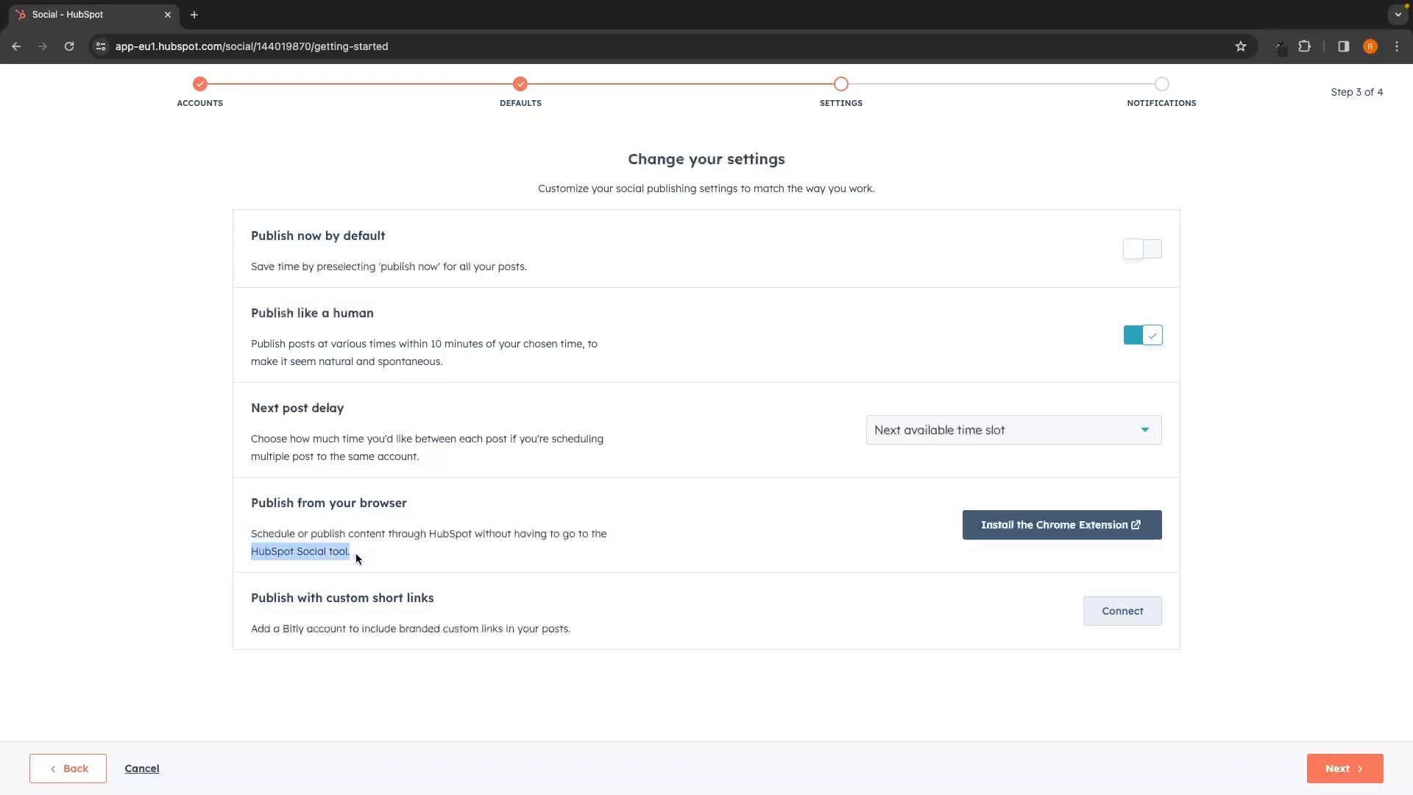
{"action": "left_click", "coordinate": [356, 554]}
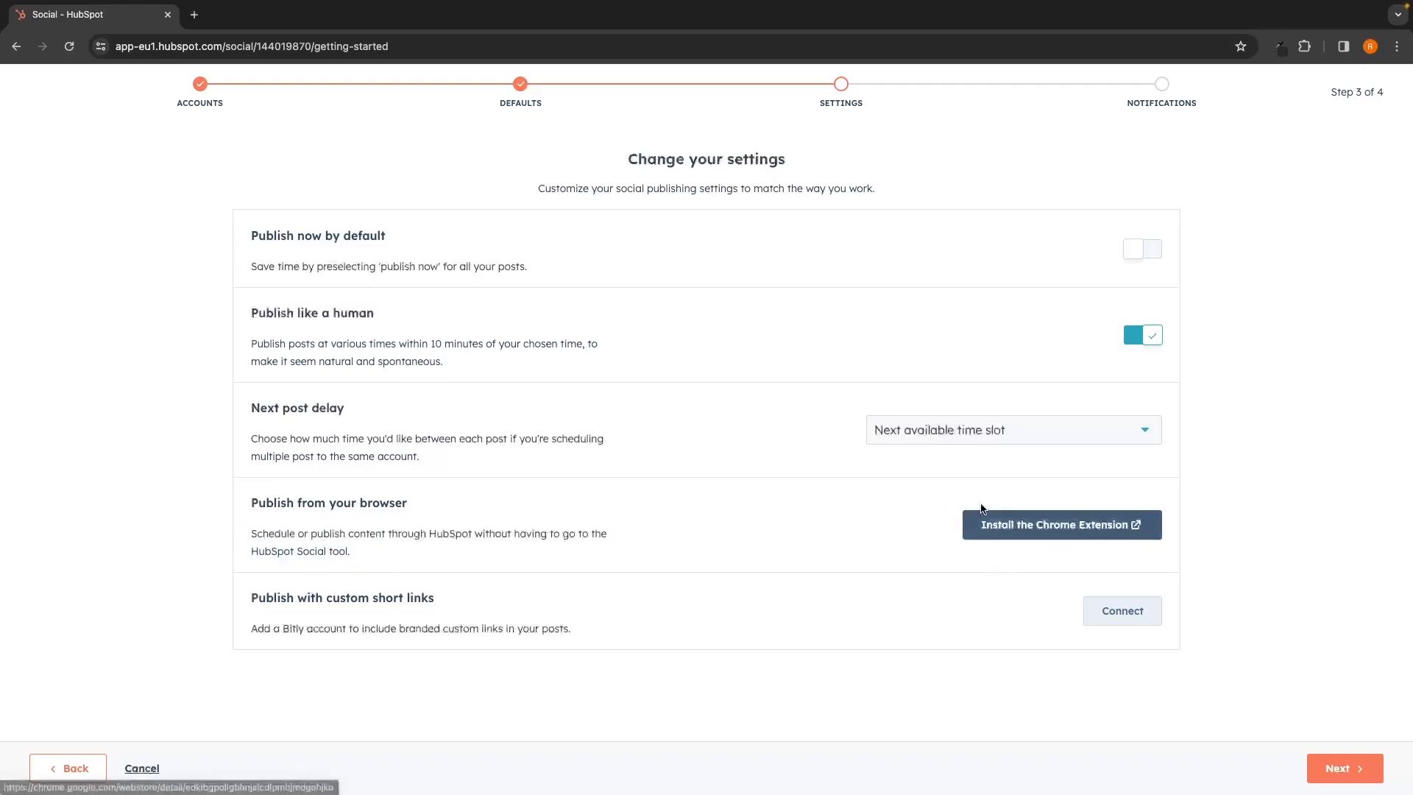
{"action": "left_click_drag", "start_coordinate": [251, 630], "coordinate": [670, 625]}
{"action": "left_click", "coordinate": [672, 624]}
Step: Finish the social setup with No email summary selected and start creating a post
{"action": "left_click", "coordinate": [1347, 769]}
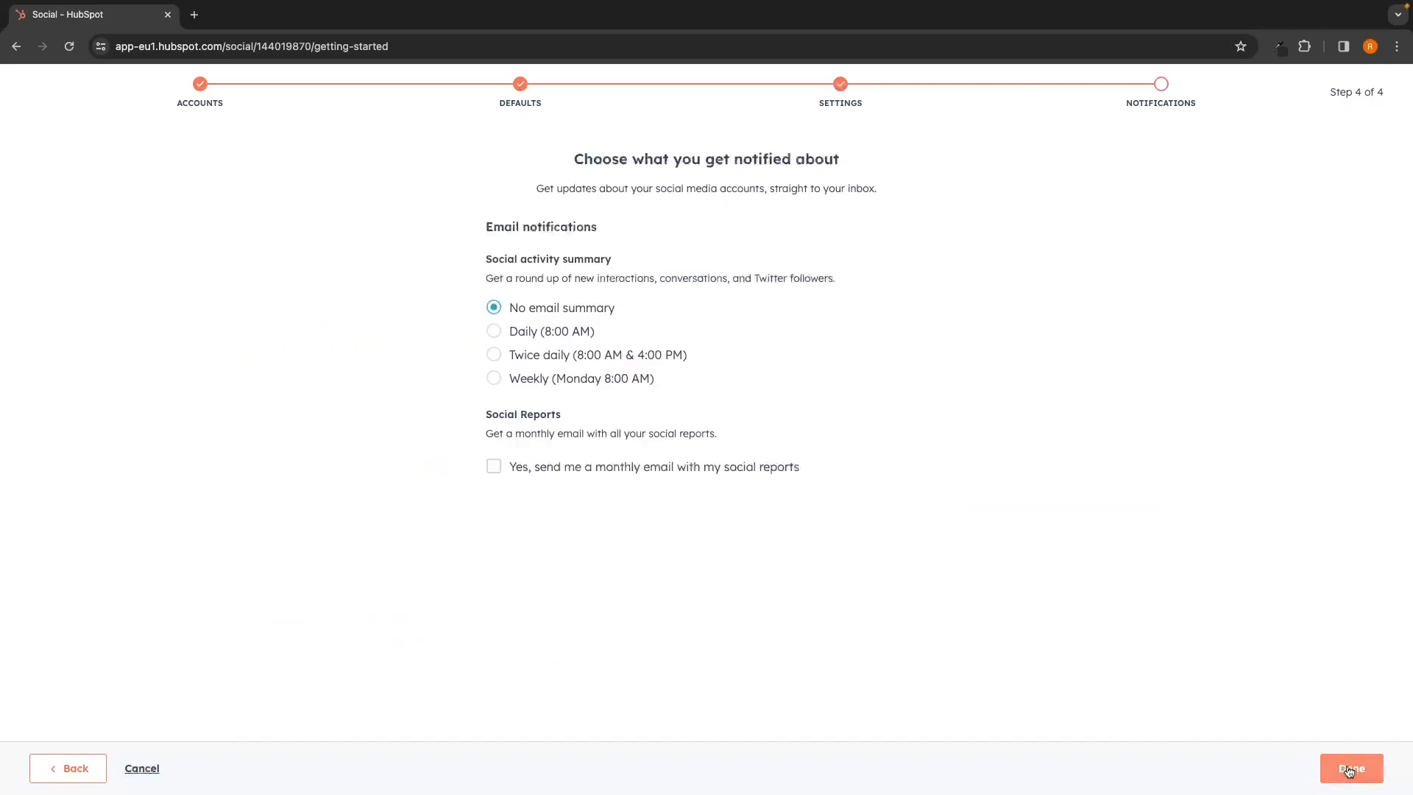
{"action": "left_click", "coordinate": [1349, 771]}
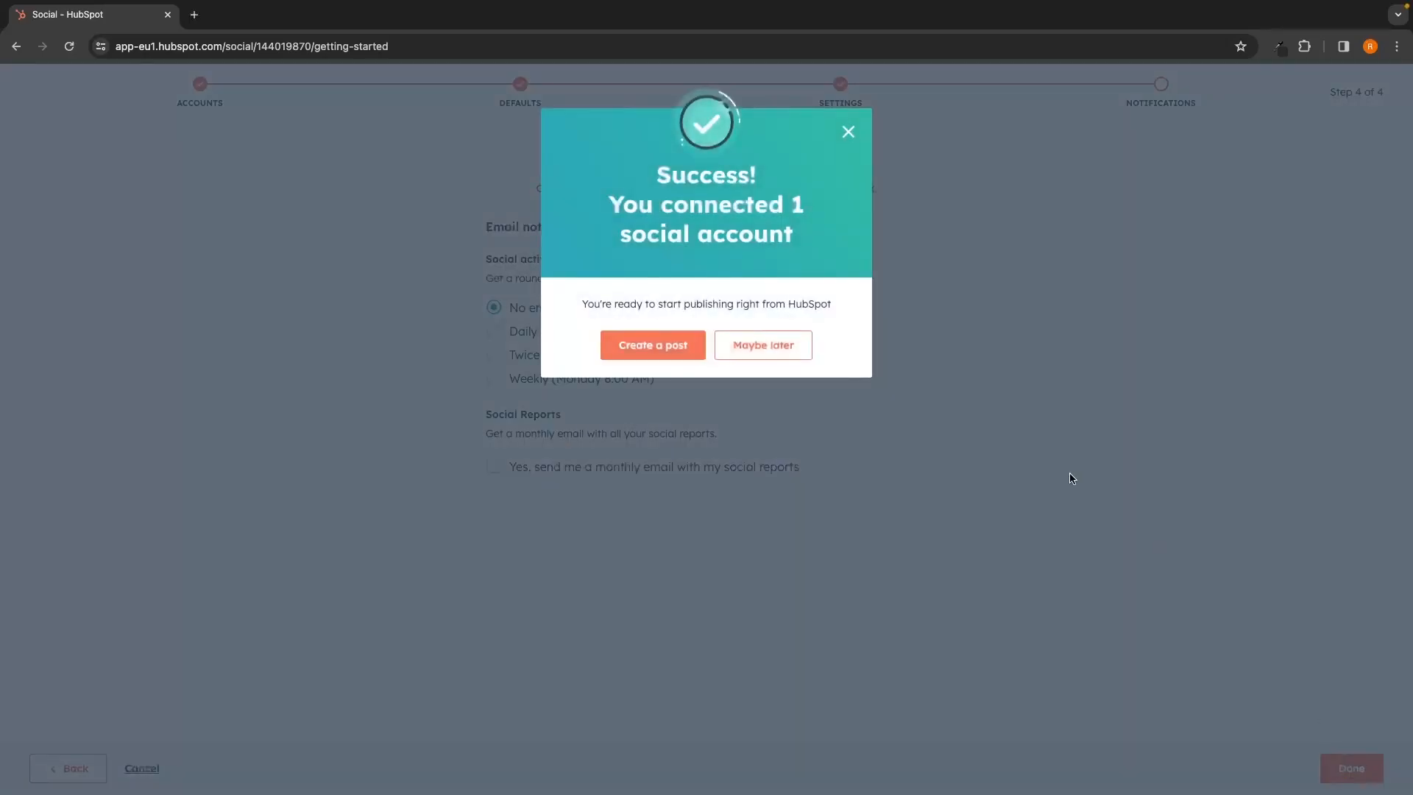
{"action": "left_click", "coordinate": [678, 347]}
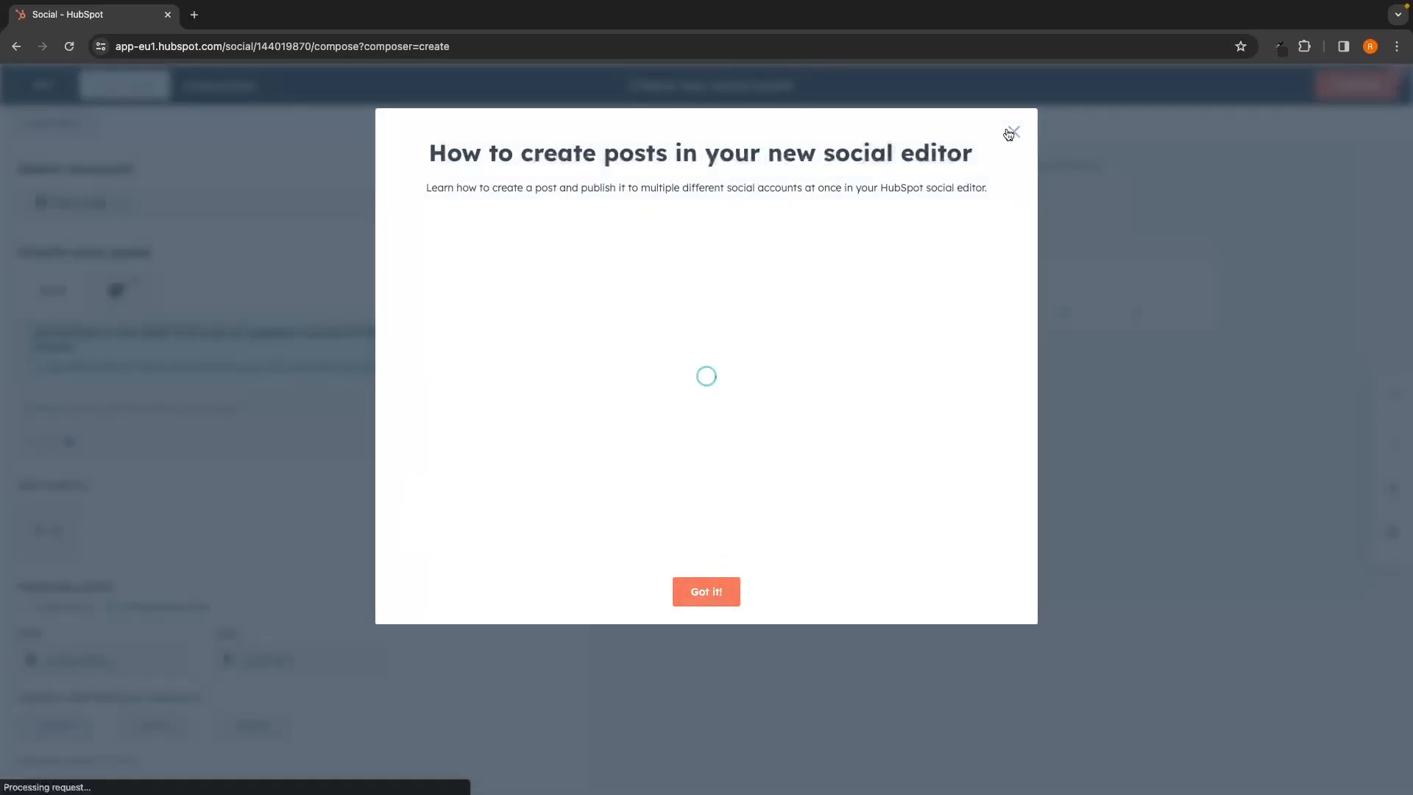
Step: Dismiss the social editor's introductory tips and write the post text "Hello, I am trying out Hubspot"
{"action": "left_click", "coordinate": [1014, 132]}
{"action": "left_click", "coordinate": [208, 515]}
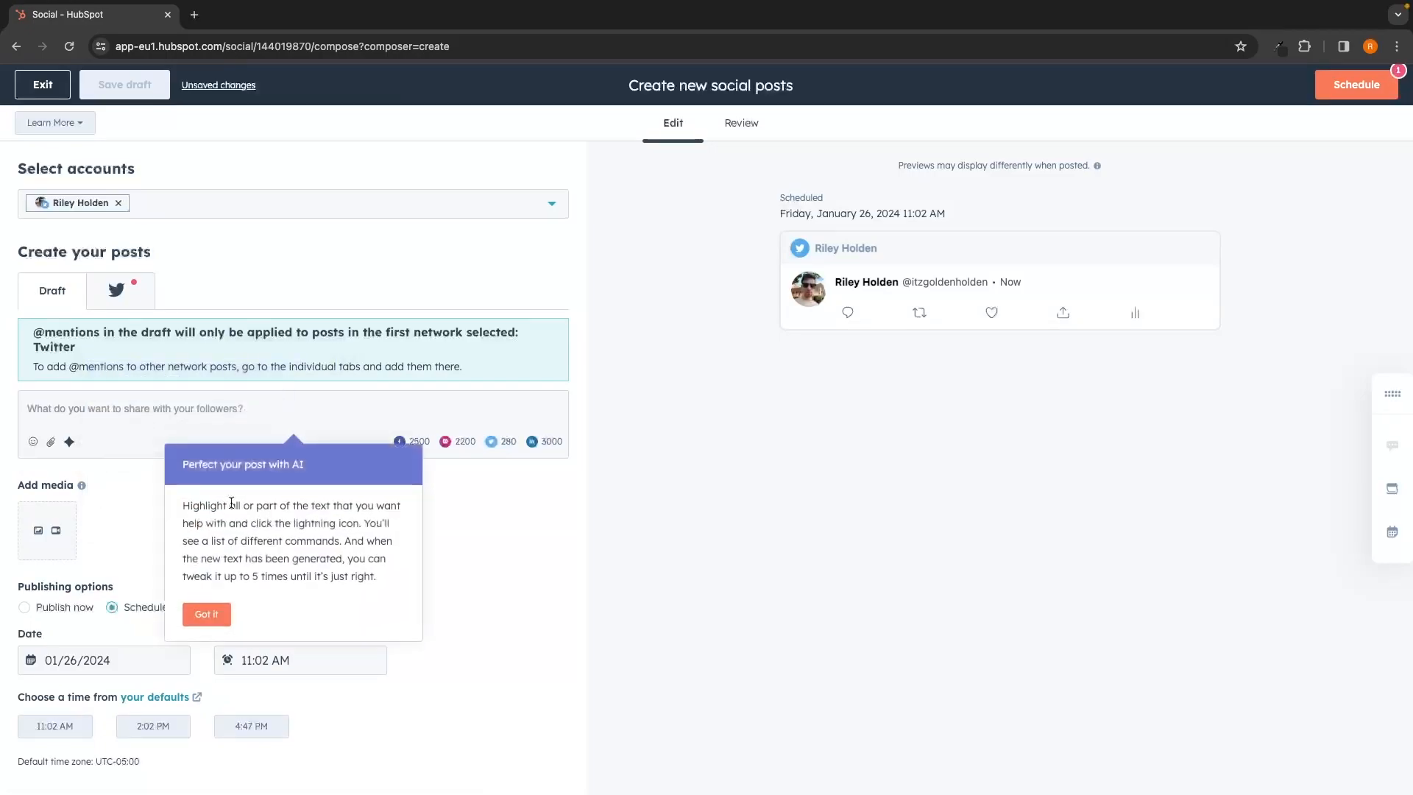
{"action": "left_click", "coordinate": [208, 615]}
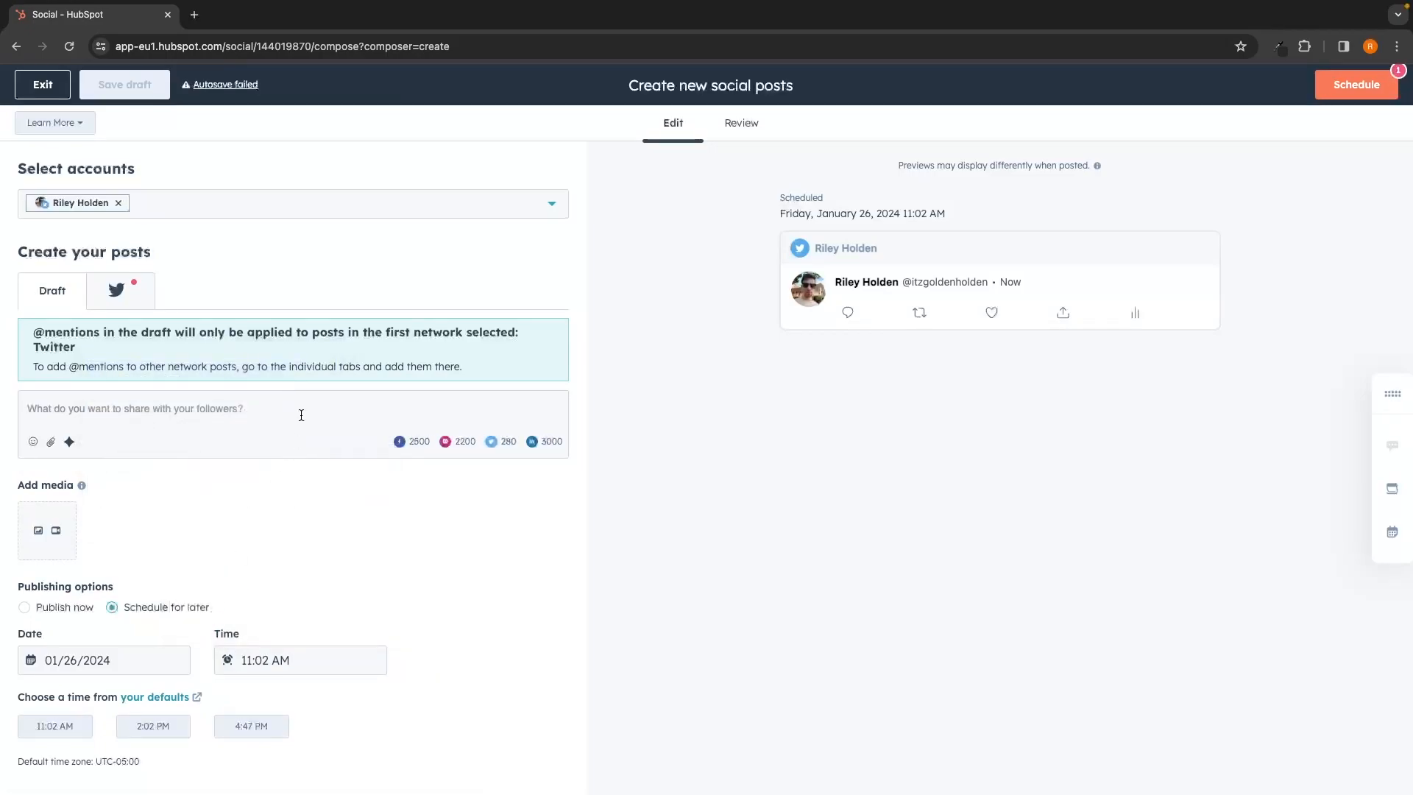
{"action": "left_click", "coordinate": [156, 404]}
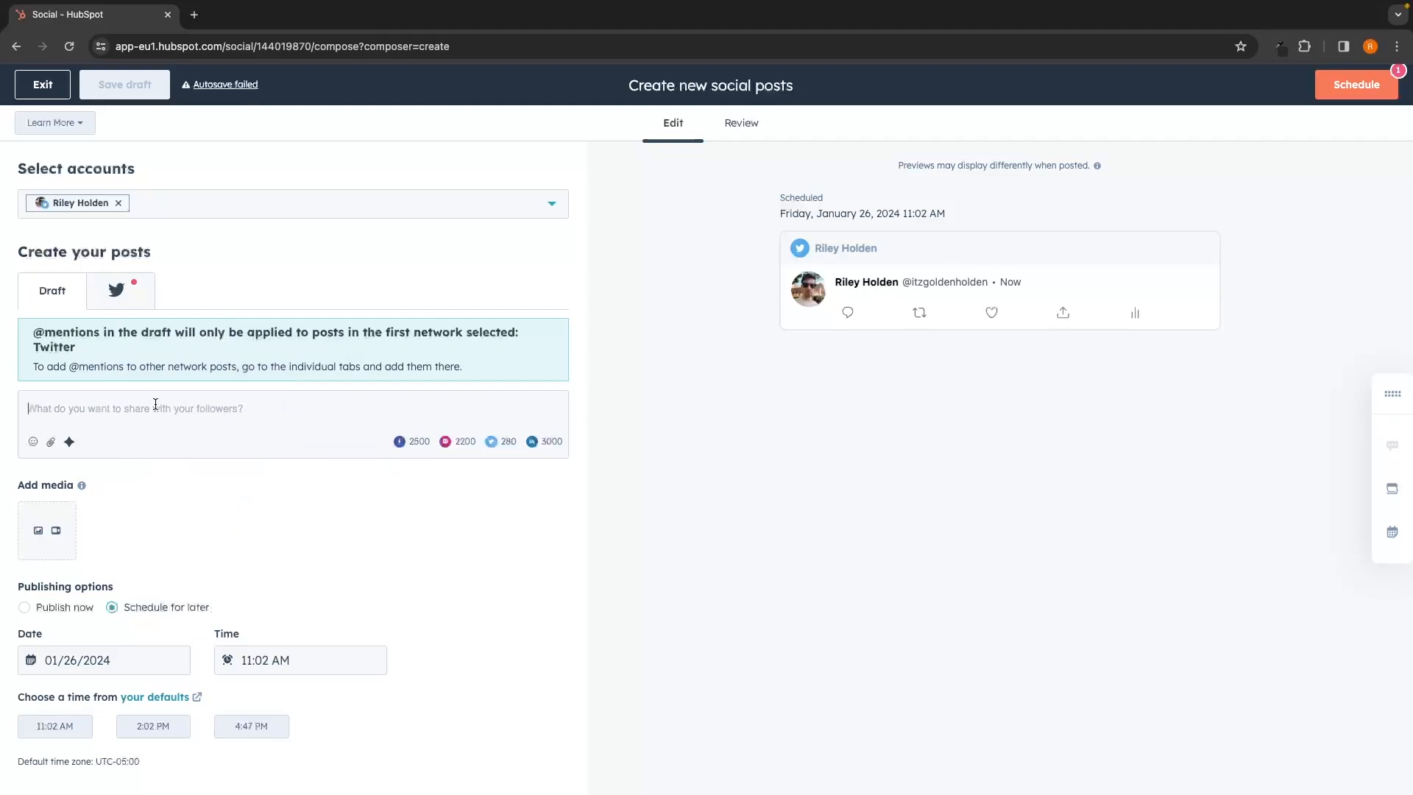
{"action": "type", "text": "Hello, I am trying out Hubspot"}
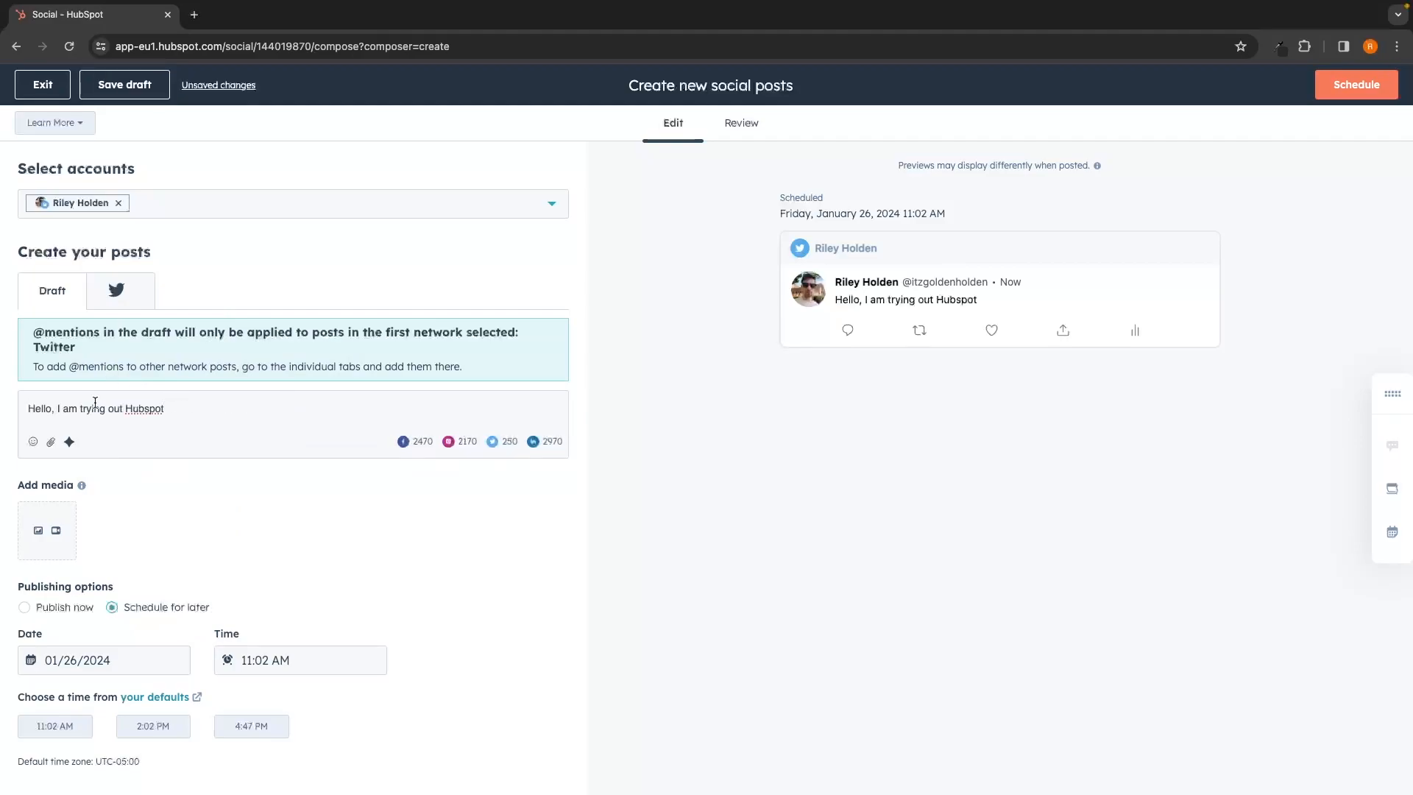
Step: Review the post's publishing options and schedule it for 01/26/2024 at 11:02 AM
{"action": "scroll", "coordinate": [147, 409], "scroll_direction": "down", "scroll_amount": 2}
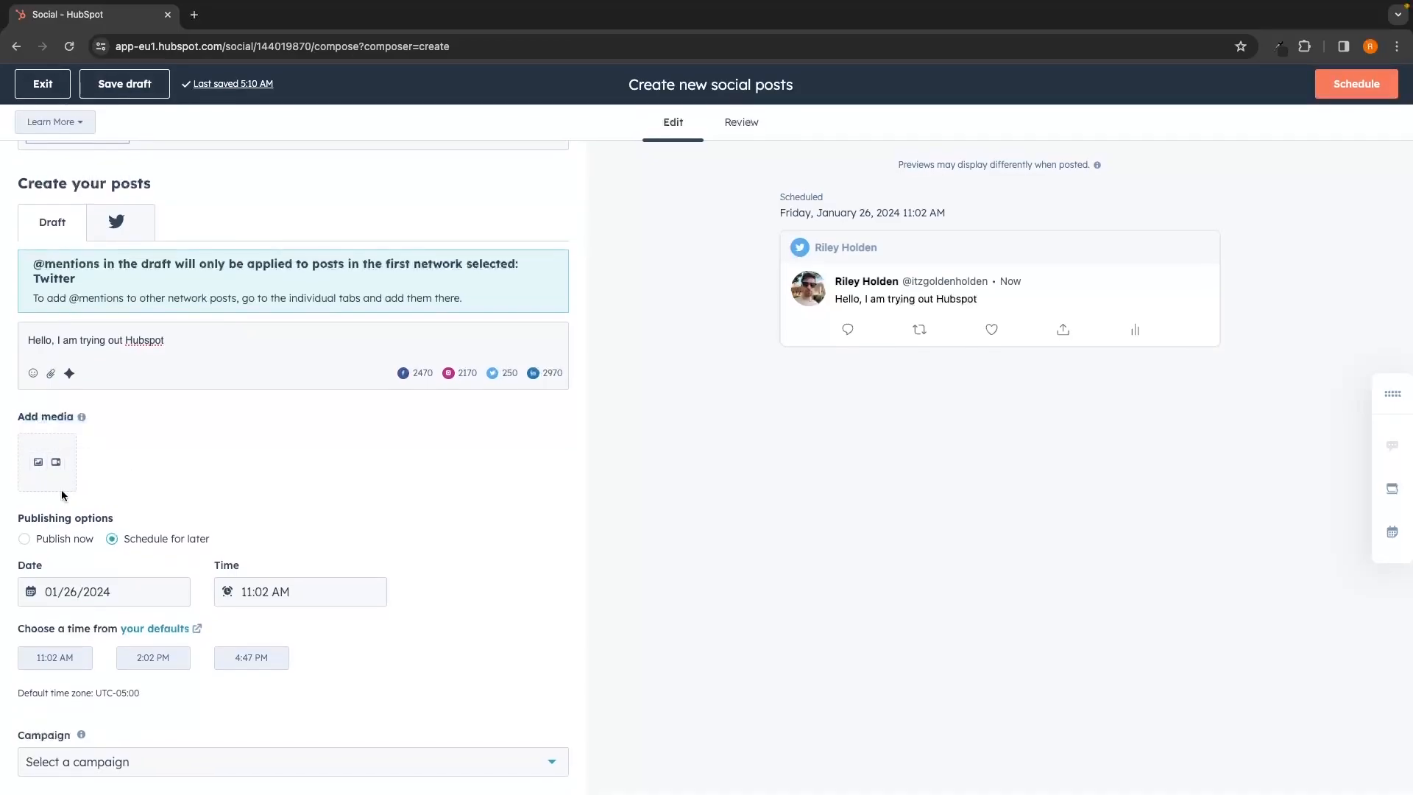
{"action": "left_click_drag", "start_coordinate": [16, 518], "coordinate": [135, 520]}
{"action": "left_click", "coordinate": [136, 522]}
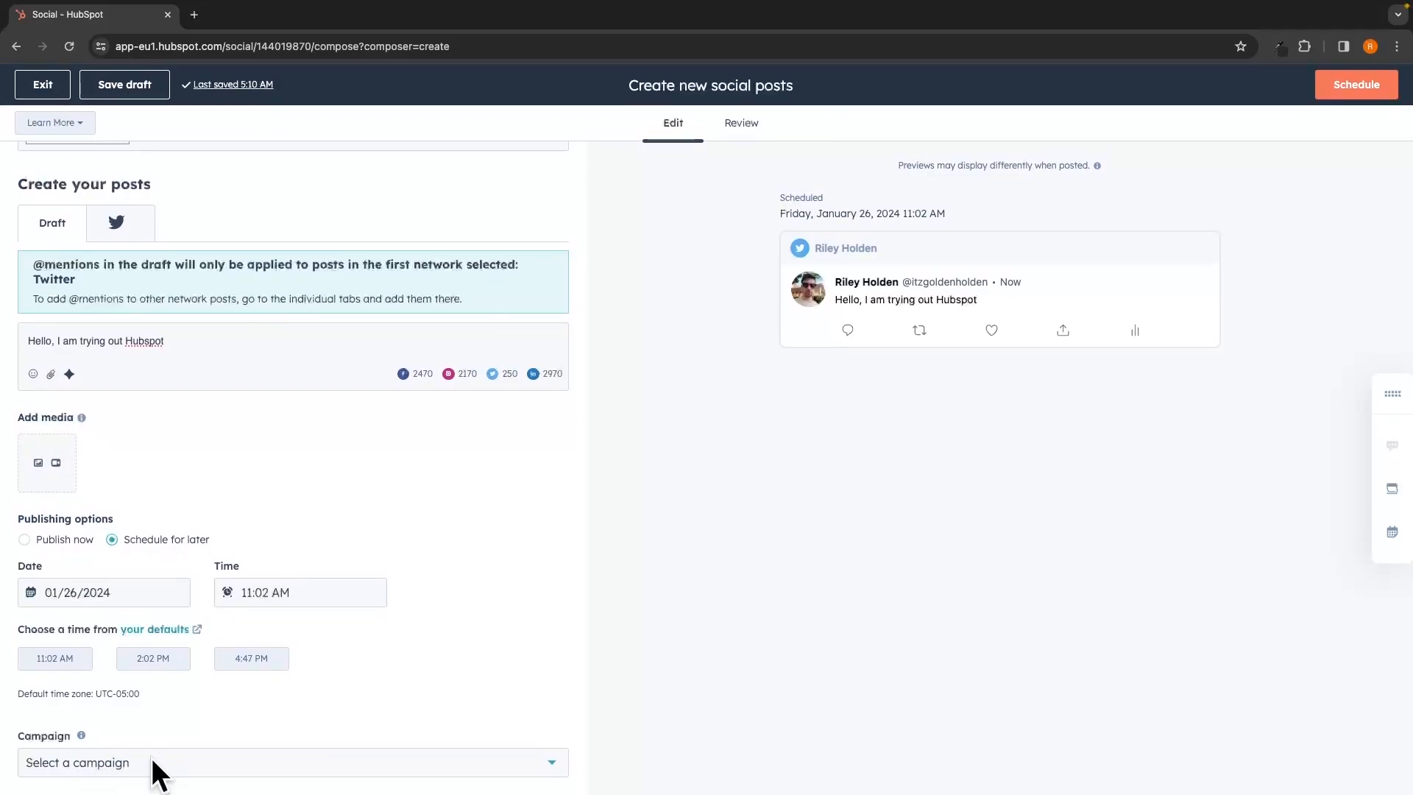
{"action": "scroll", "coordinate": [240, 666], "scroll_direction": "up", "scroll_amount": 1}
{"action": "scroll", "coordinate": [240, 666], "scroll_direction": "up", "scroll_amount": 1}
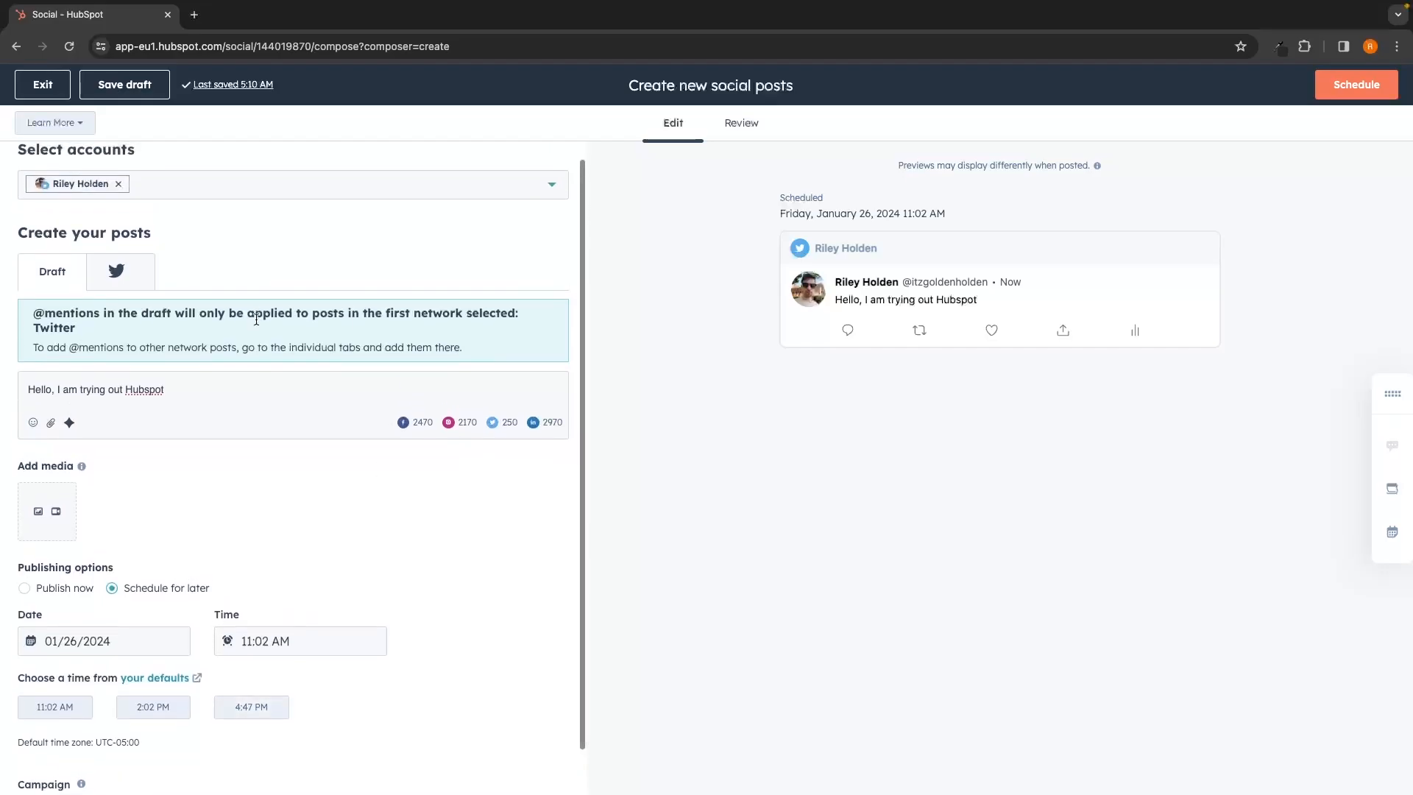
{"action": "left_click", "coordinate": [1349, 91]}
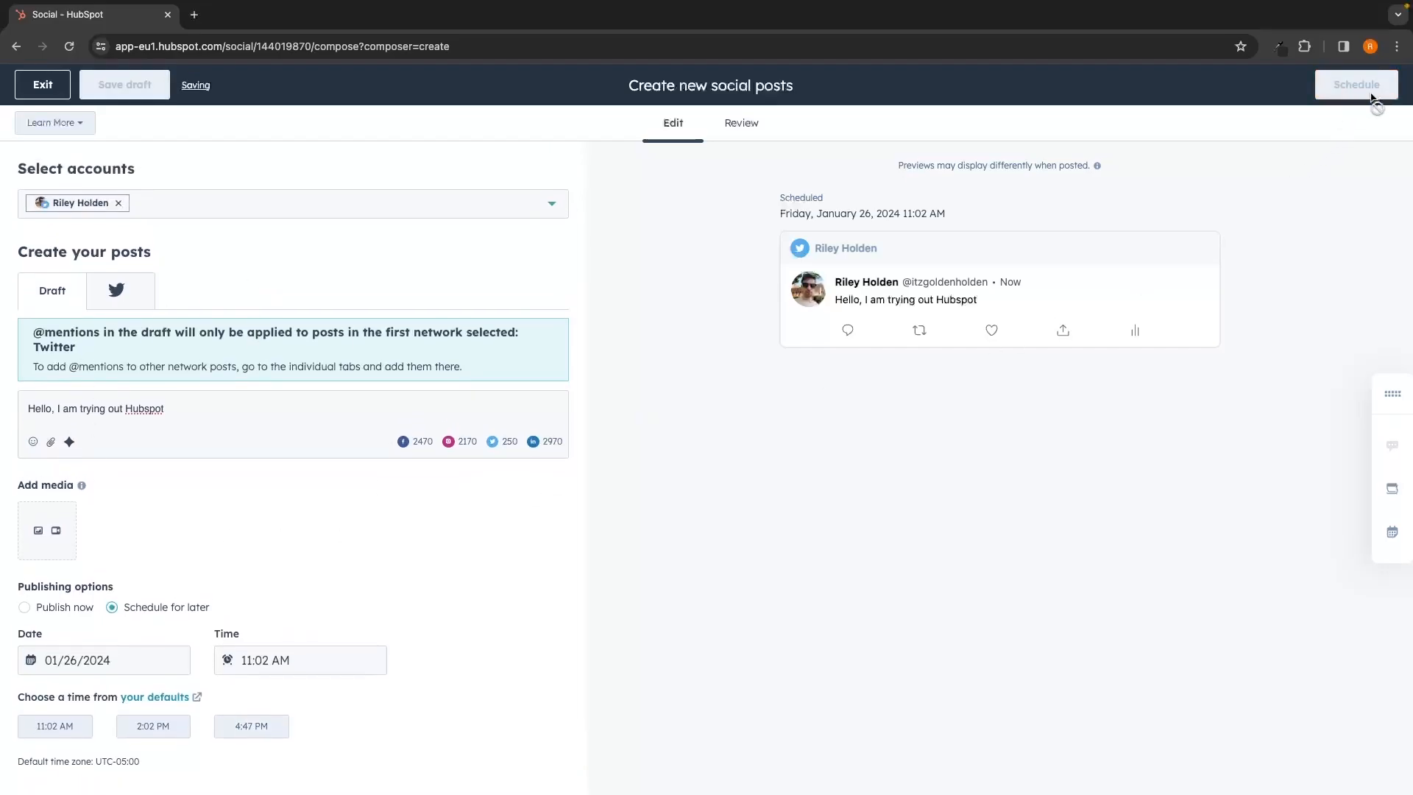
{"action": "left_click", "coordinate": [978, 164]}
{"action": "left_click", "coordinate": [879, 173]}
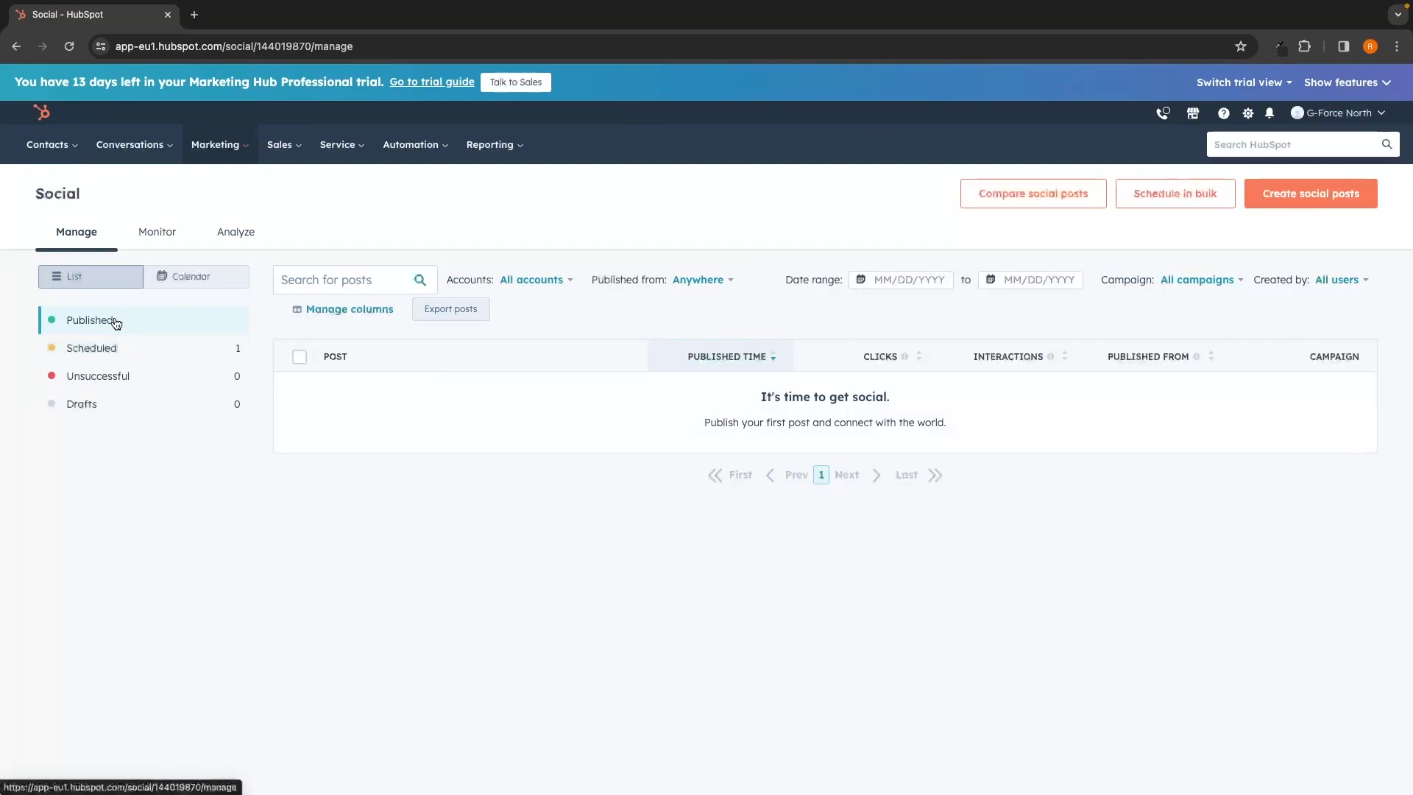
Step: Check the scheduled, published, unsuccessful and draft lists of social posts
{"action": "left_click", "coordinate": [108, 347]}
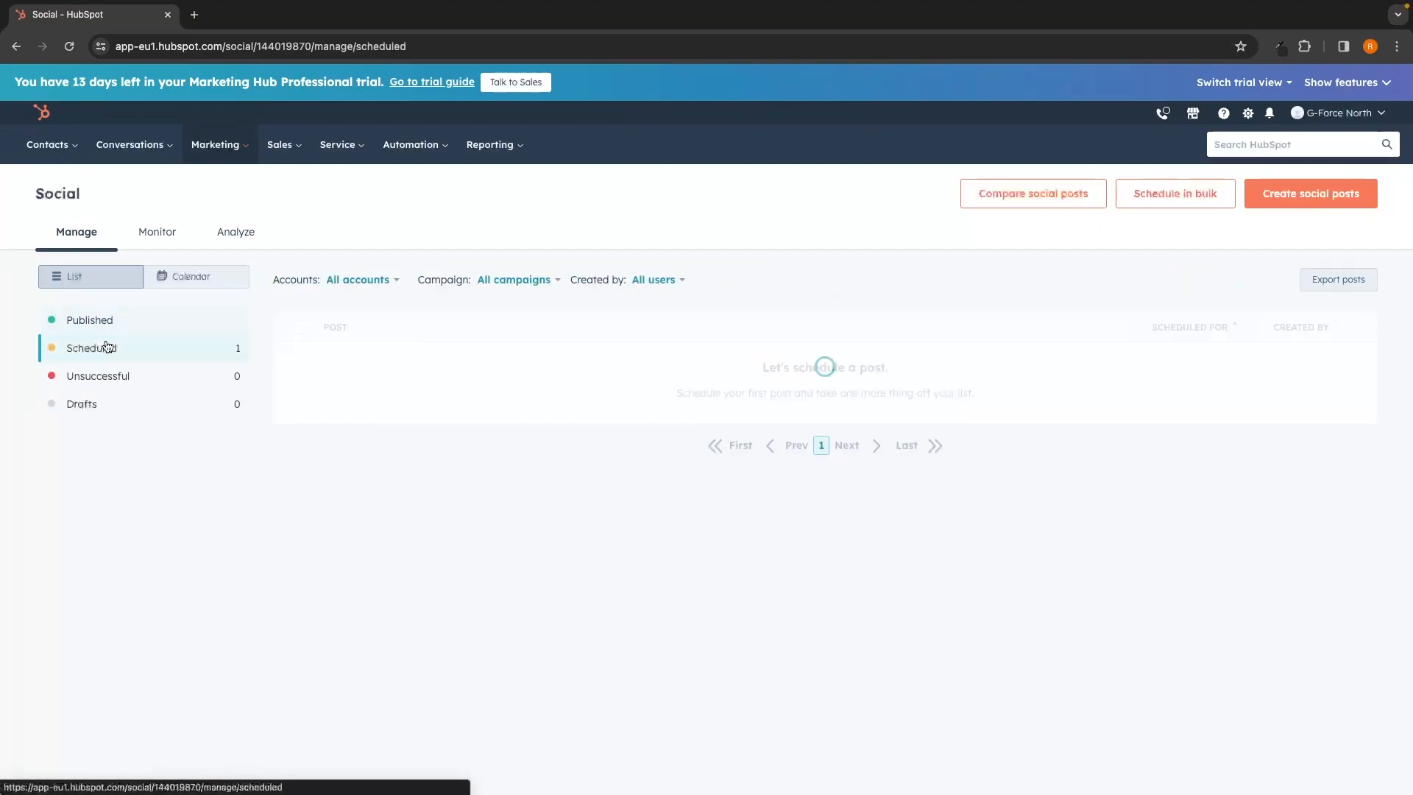
{"action": "left_click", "coordinate": [205, 319]}
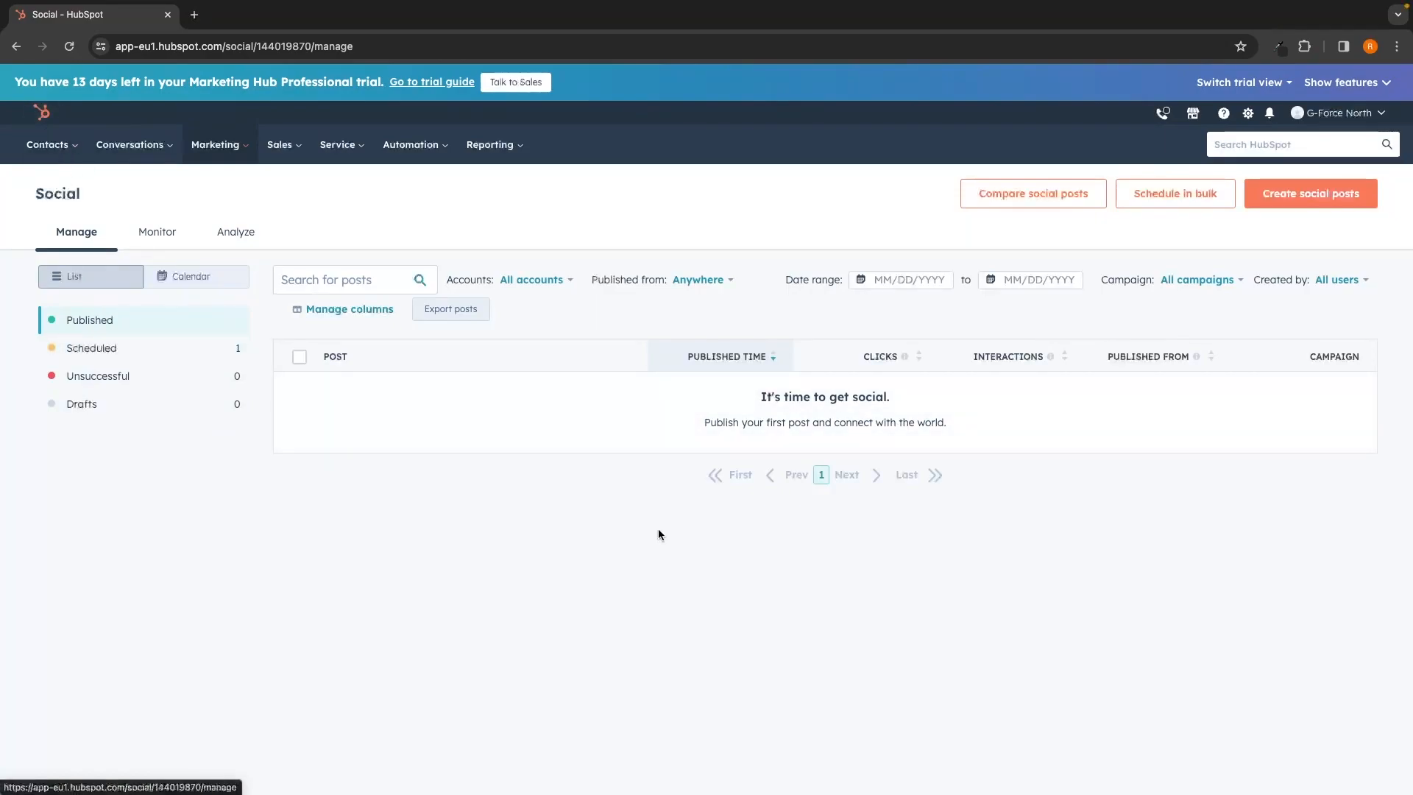
{"action": "left_click", "coordinate": [229, 377]}
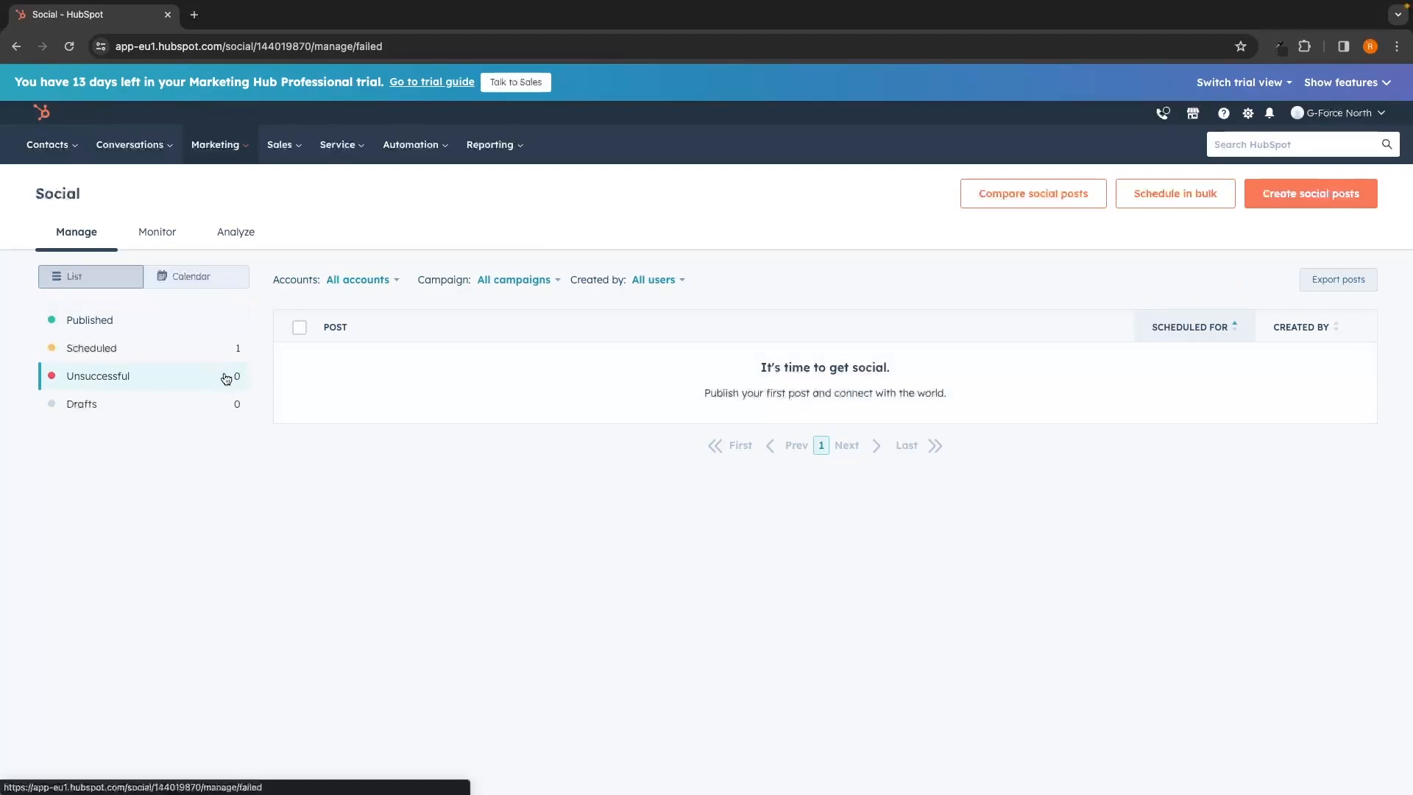
{"action": "left_click", "coordinate": [186, 404]}
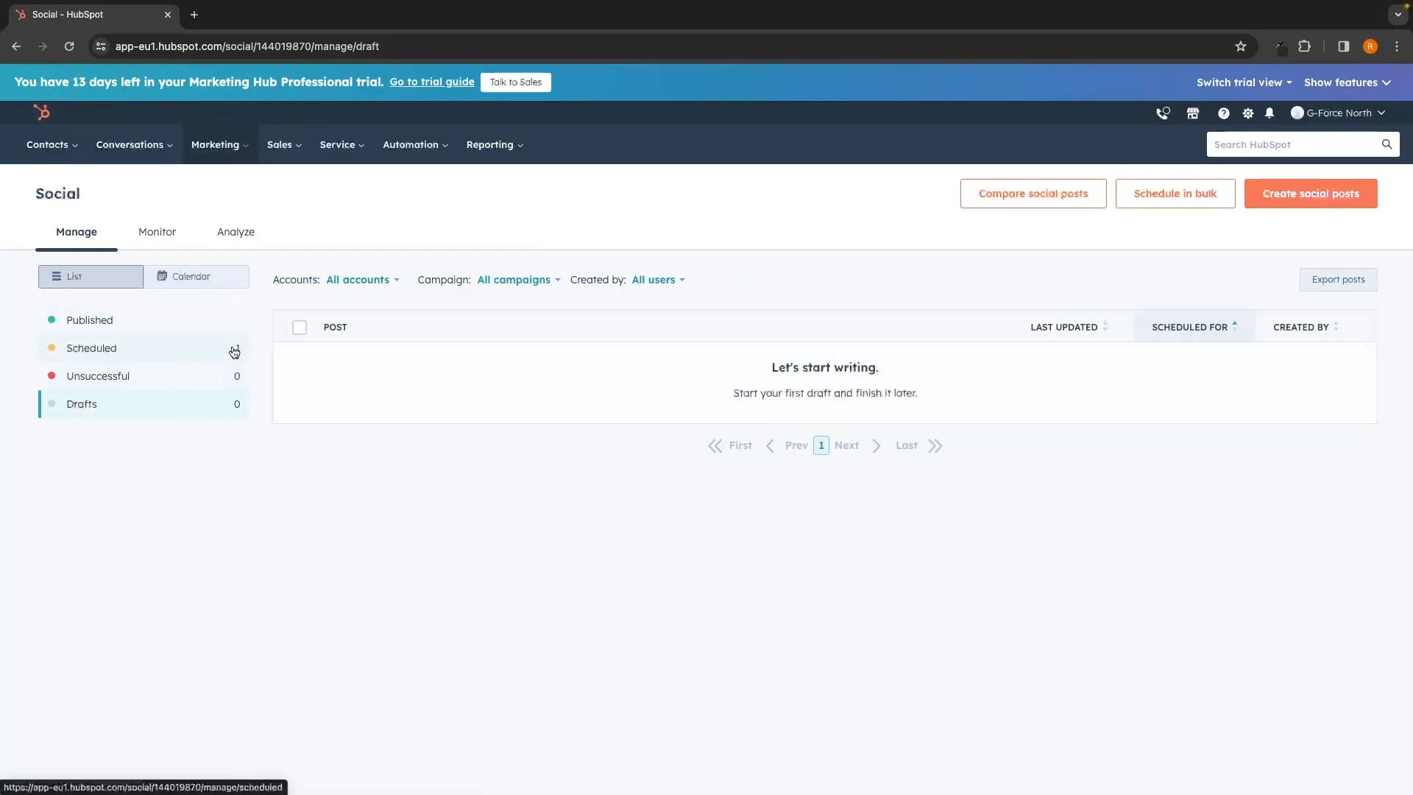
Step: Open the scheduled post "Hello, I am trying out Hubspot" for editing and return to the scheduled list
{"action": "left_click", "coordinate": [232, 354]}
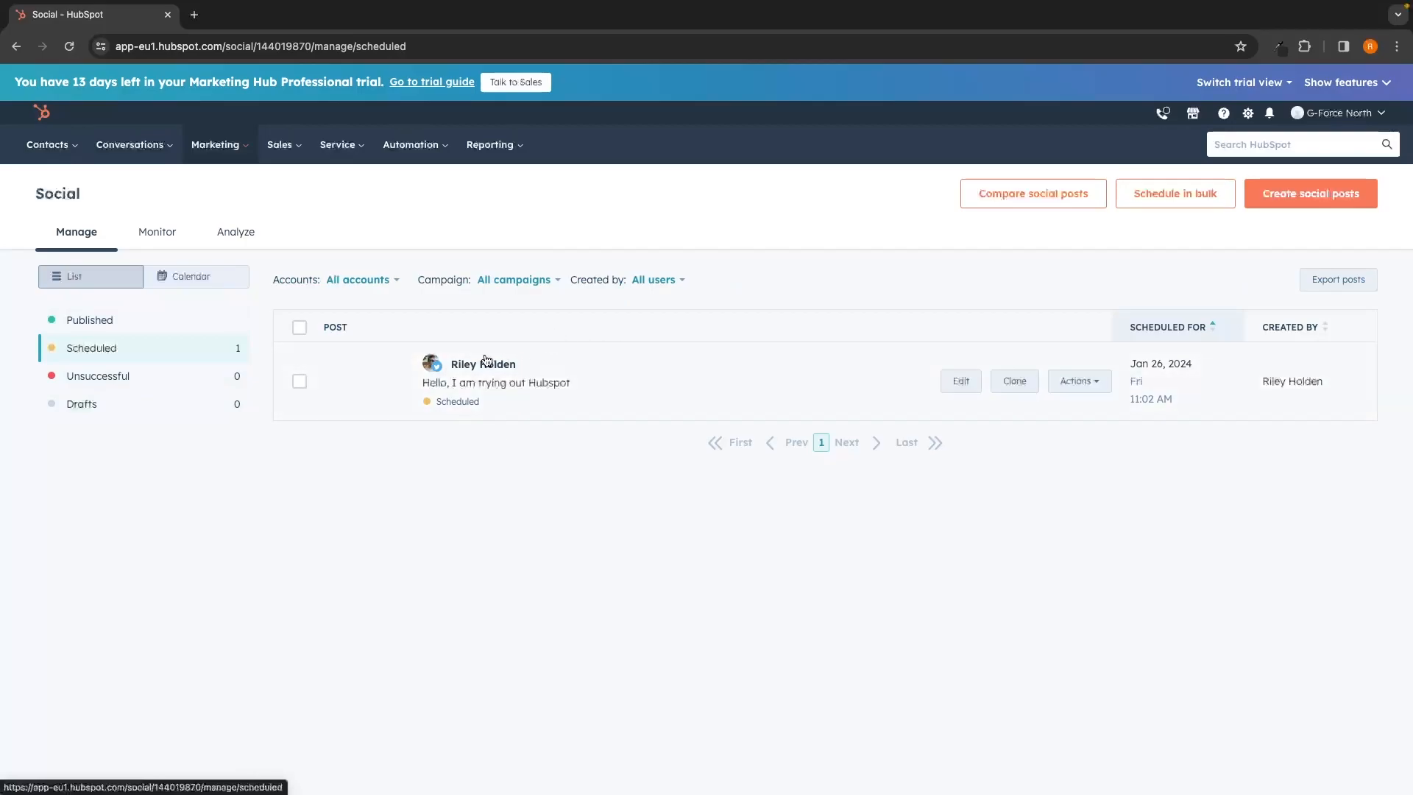
{"action": "mouse_move", "coordinate": [486, 379]}
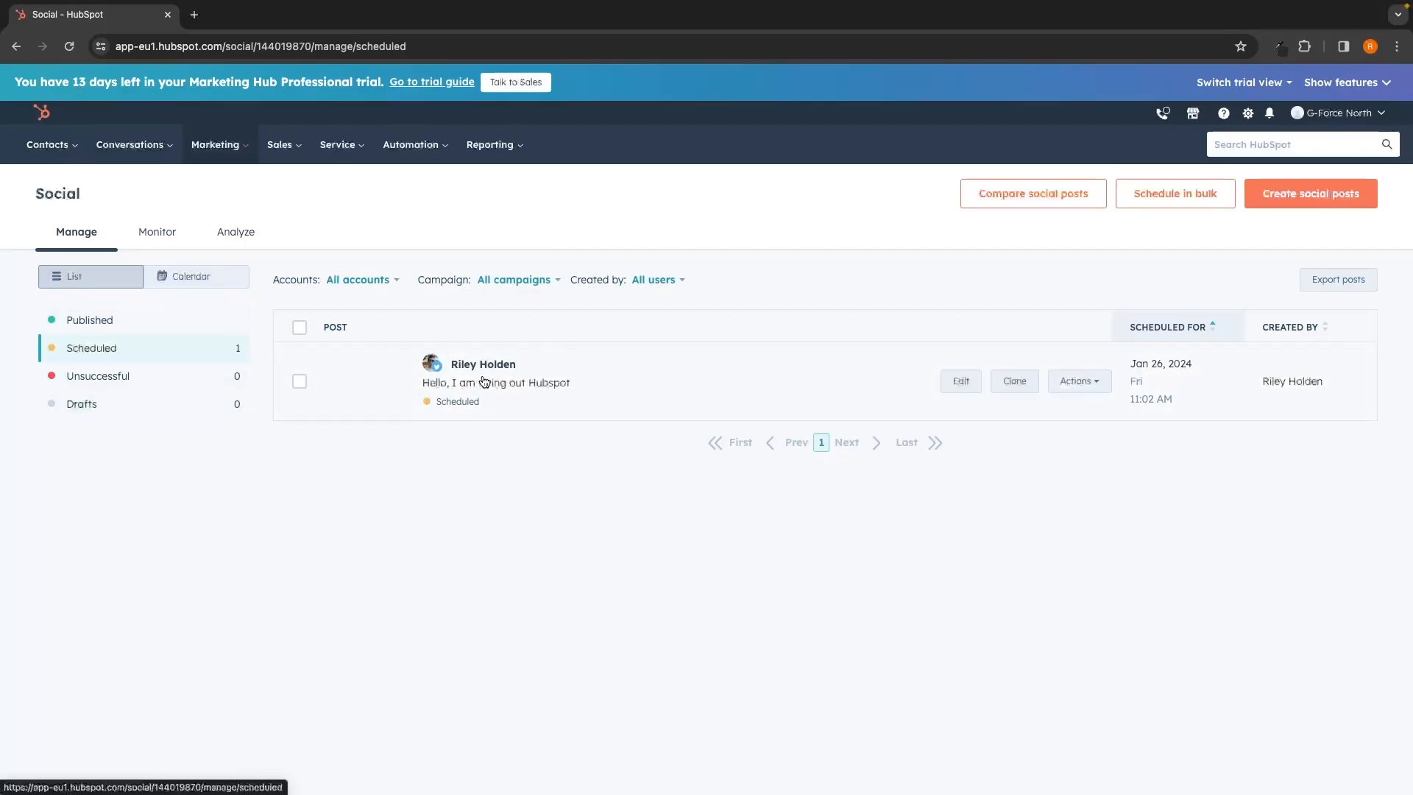
{"action": "left_click", "coordinate": [960, 381]}
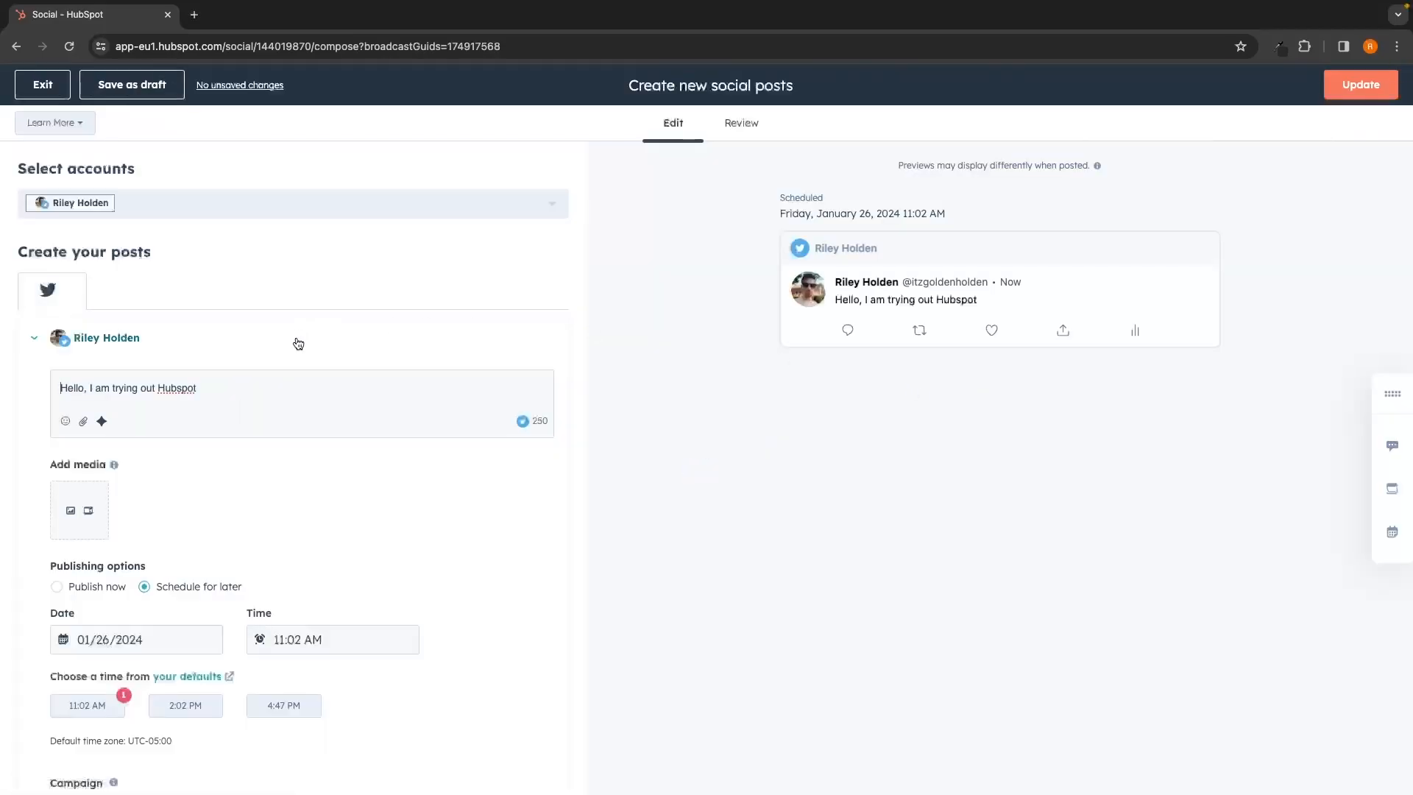
{"action": "scroll", "coordinate": [279, 378], "scroll_direction": "left", "scroll_amount": 5}
Step: Delete the scheduled post "Hello, I am trying out Hubspot" and confirm the deletion
{"action": "left_click", "coordinate": [1077, 380]}
{"action": "left_click", "coordinate": [1091, 468]}
{"action": "left_click", "coordinate": [619, 237]}
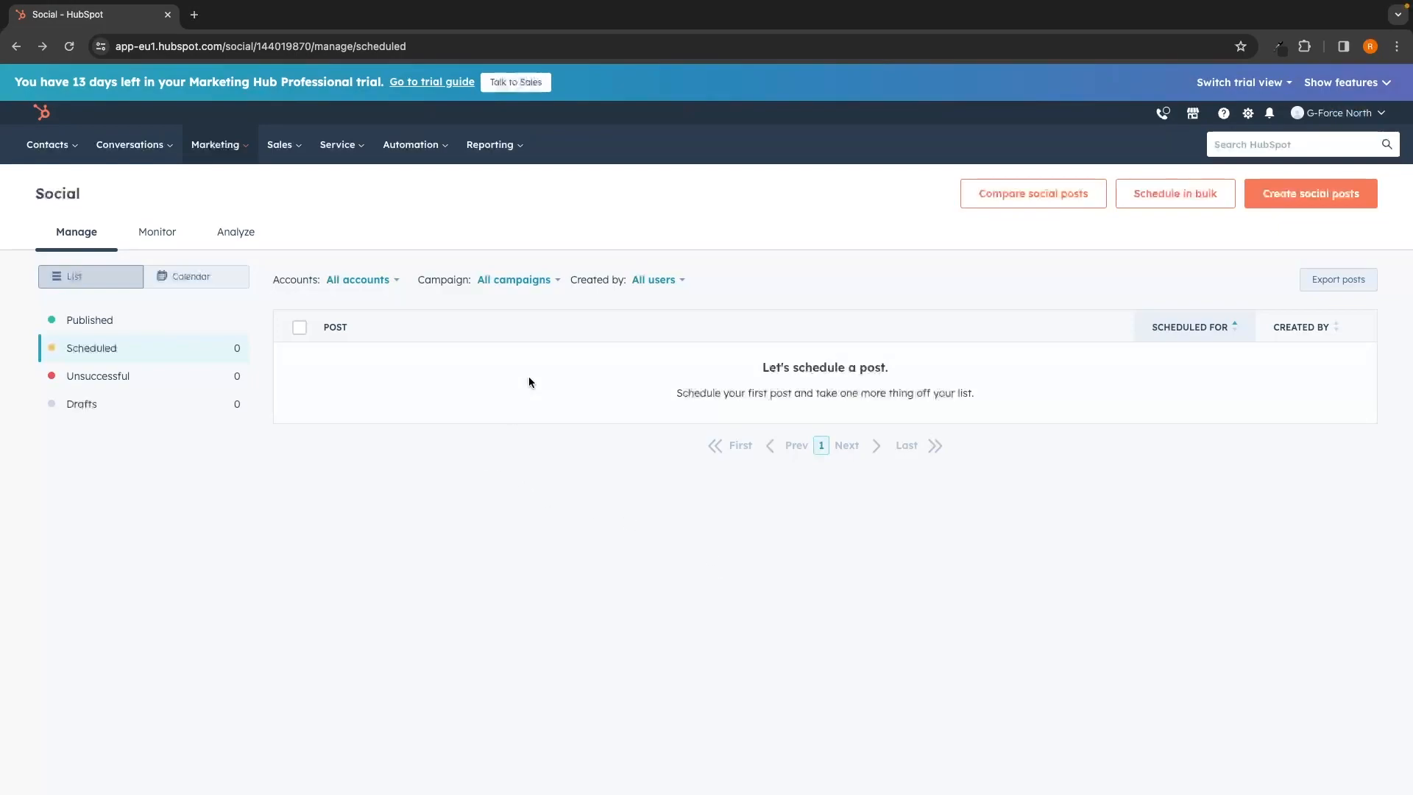
Step: Check the social monitoring inbox streams: conversations, all activity, interactions and new Twitter followers
{"action": "left_click", "coordinate": [168, 236]}
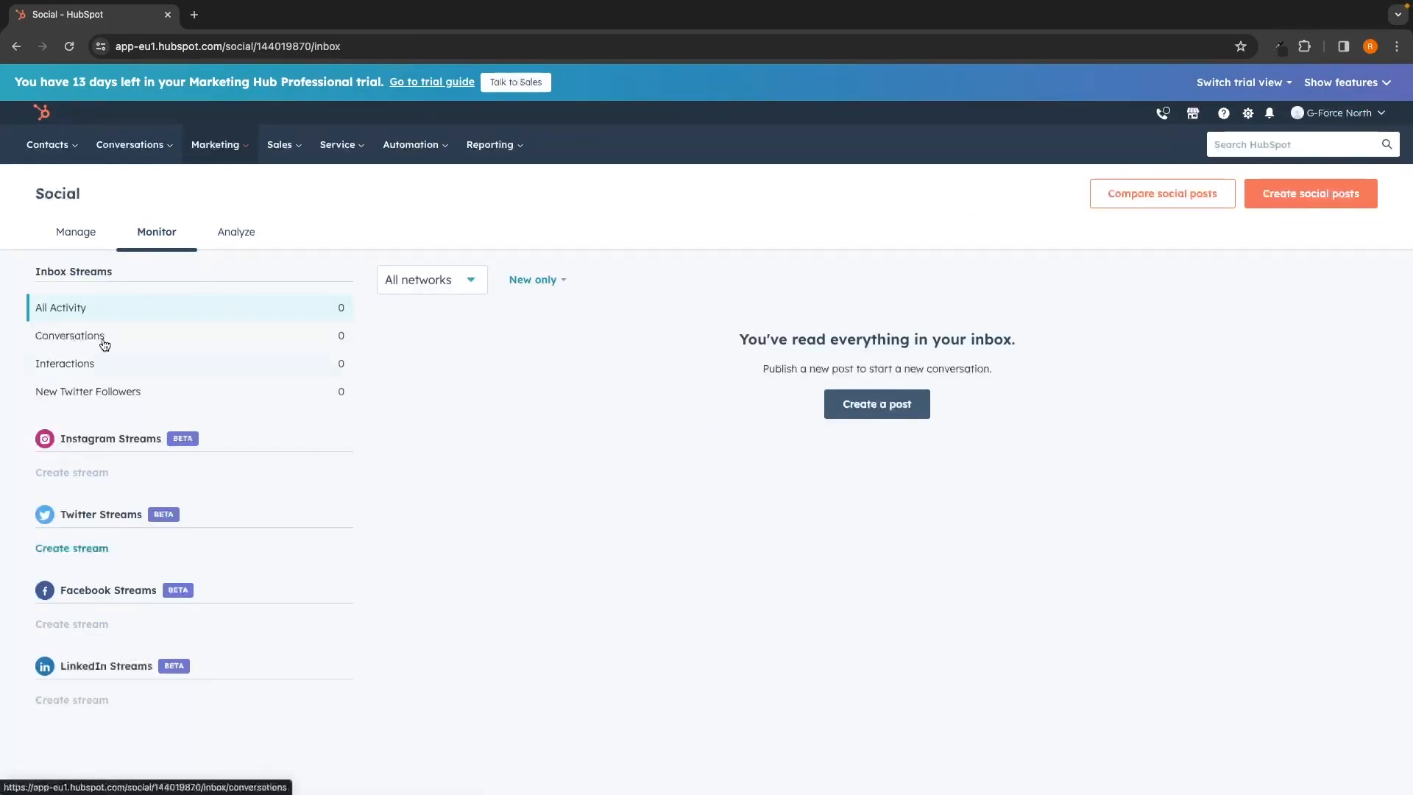
{"action": "left_click", "coordinate": [81, 336]}
{"action": "left_click", "coordinate": [173, 307]}
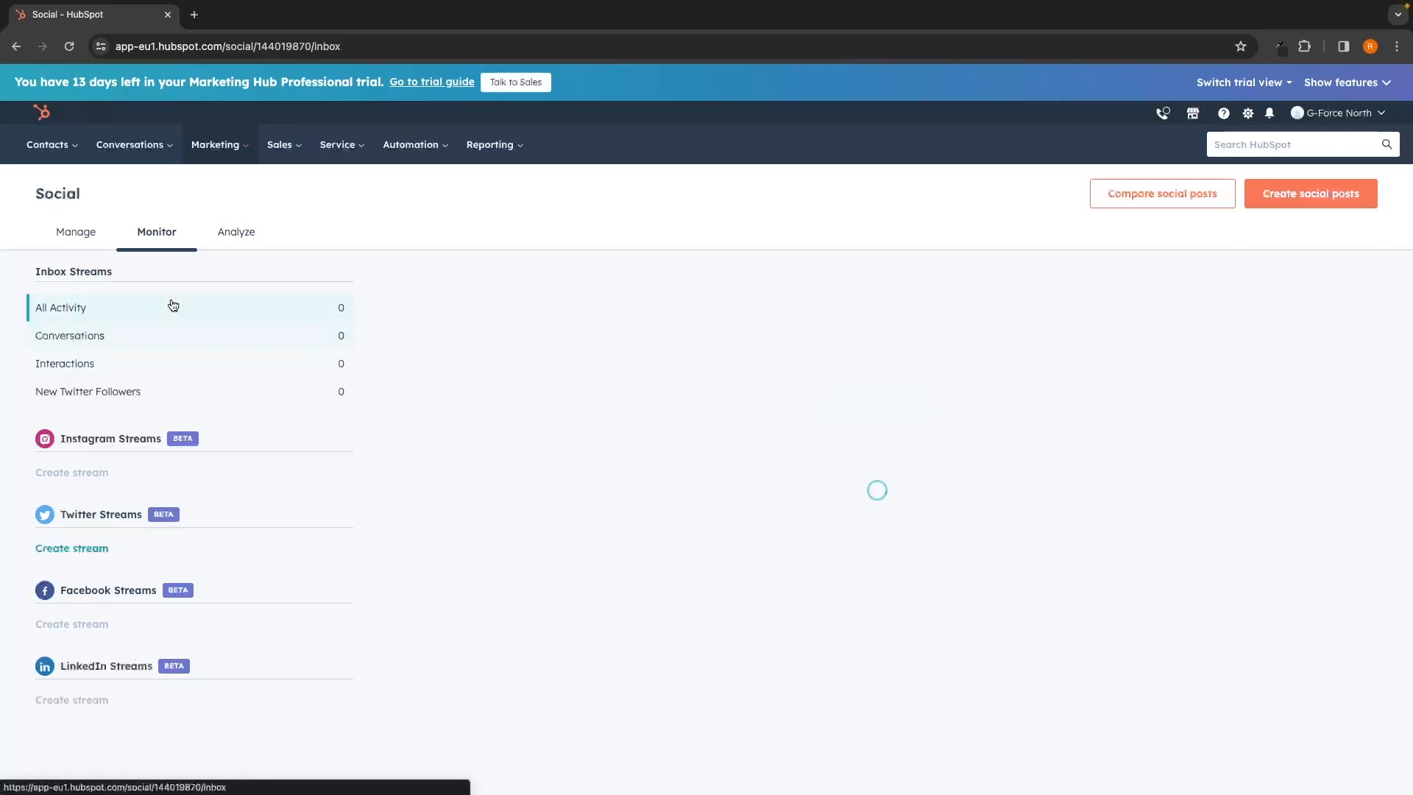
{"action": "left_click", "coordinate": [330, 364]}
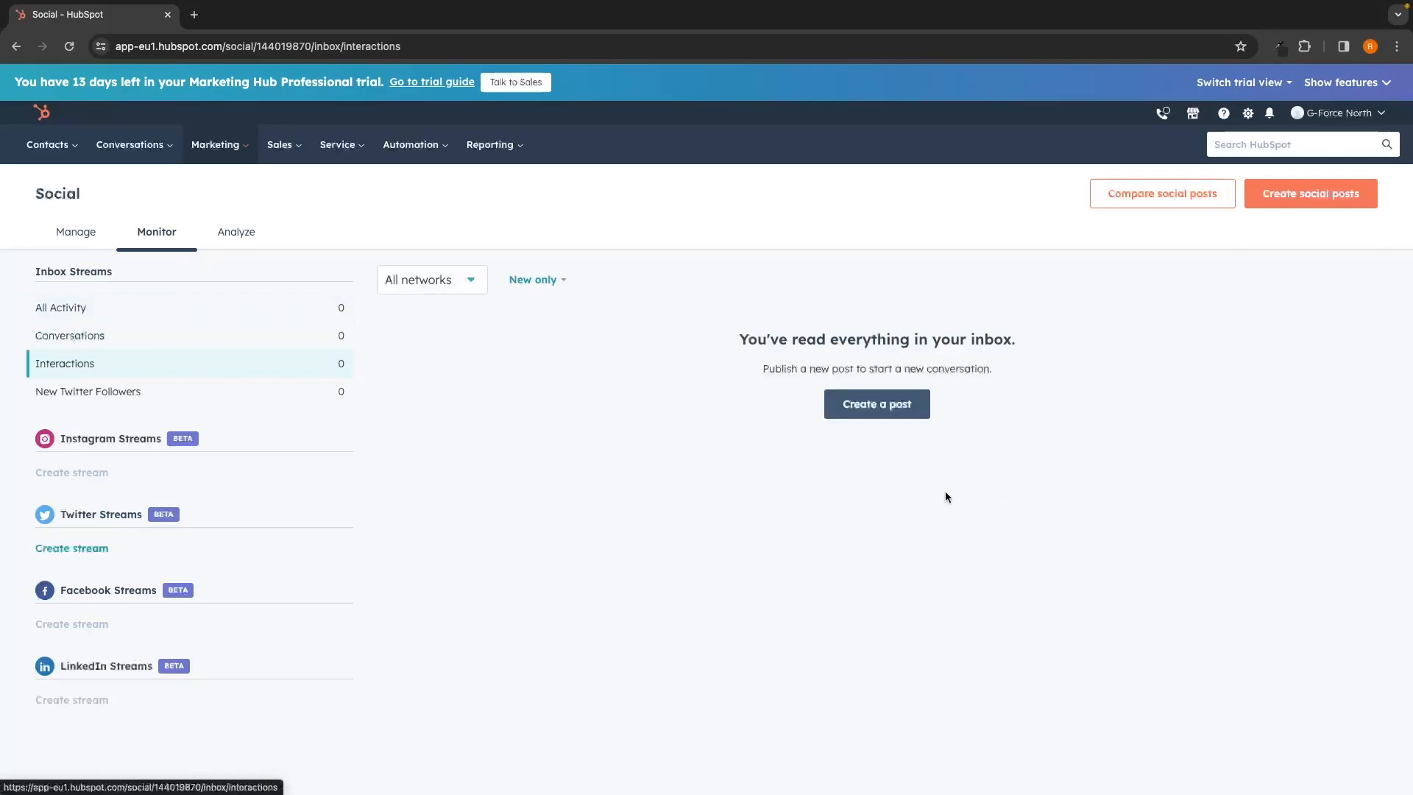
{"action": "left_click", "coordinate": [262, 394]}
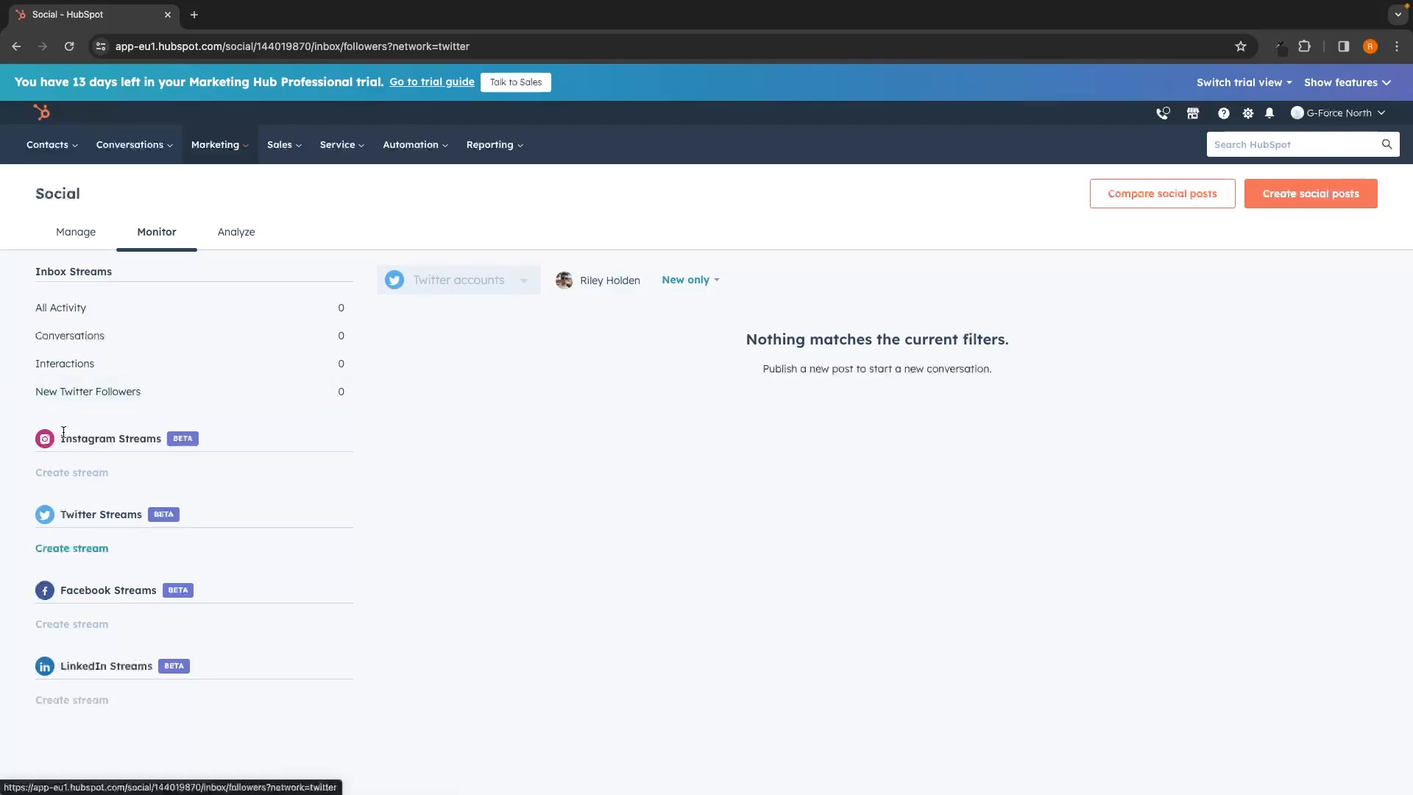
Step: Review the social analytics reports for audience, published posts, interactions, clicks, shares and impressions
{"action": "left_click", "coordinate": [224, 235]}
{"action": "left_click", "coordinate": [382, 382]}
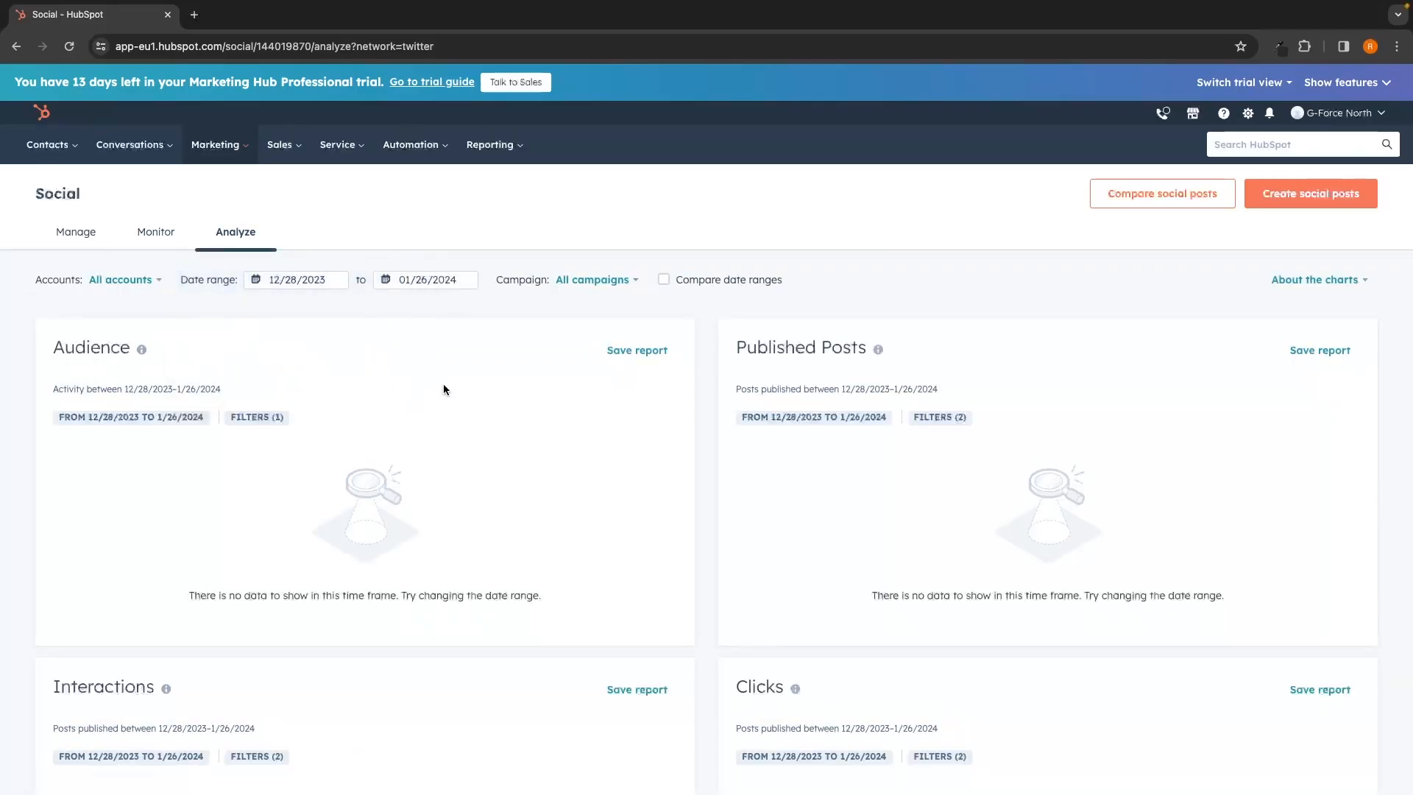
{"action": "scroll", "coordinate": [462, 385], "scroll_direction": "down", "scroll_amount": 1}
{"action": "left_click_drag", "start_coordinate": [42, 261], "coordinate": [144, 263]}
{"action": "left_click", "coordinate": [474, 285]}
{"action": "left_click_drag", "start_coordinate": [696, 262], "coordinate": [853, 263]}
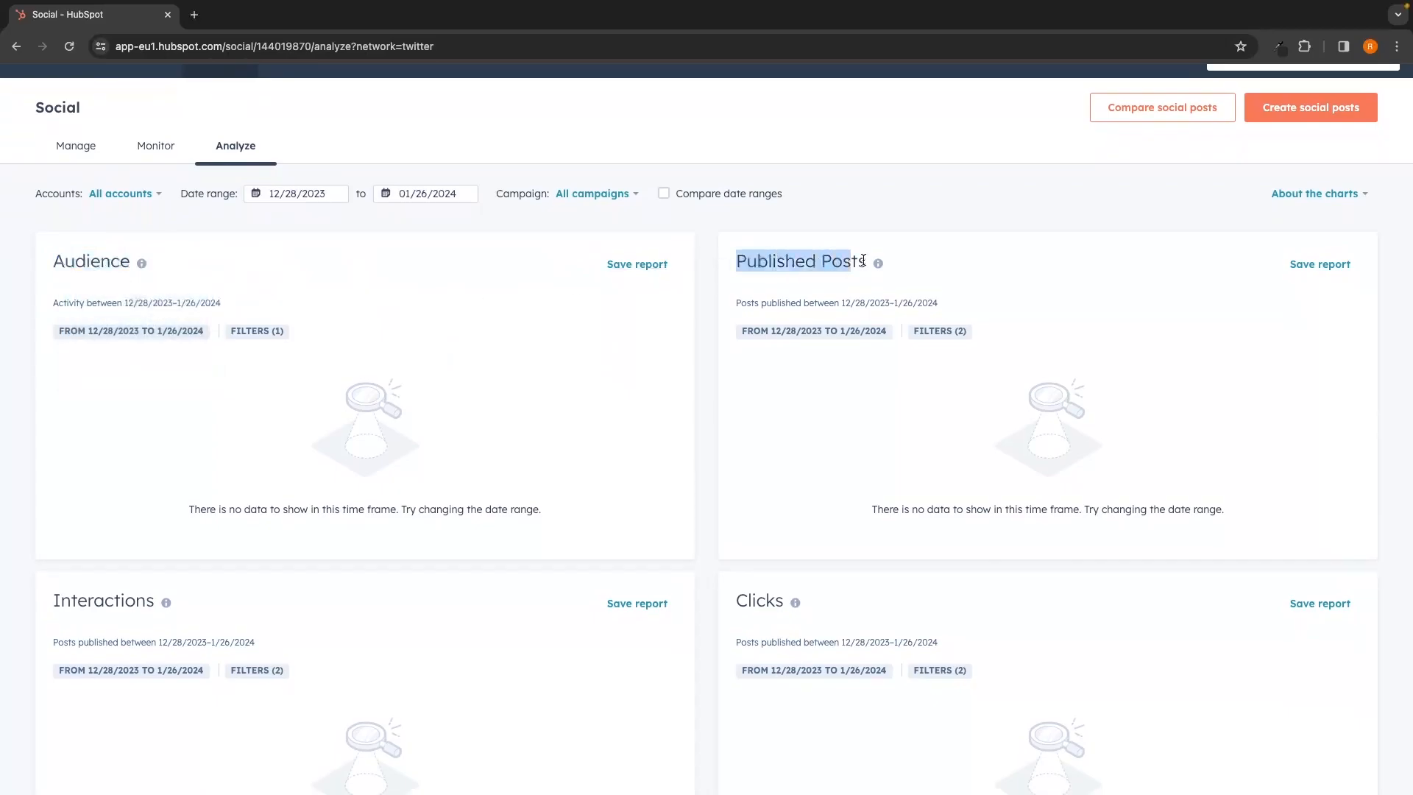
{"action": "scroll", "coordinate": [905, 344], "scroll_direction": "down", "scroll_amount": 2}
{"action": "scroll", "coordinate": [824, 376], "scroll_direction": "down", "scroll_amount": 2}
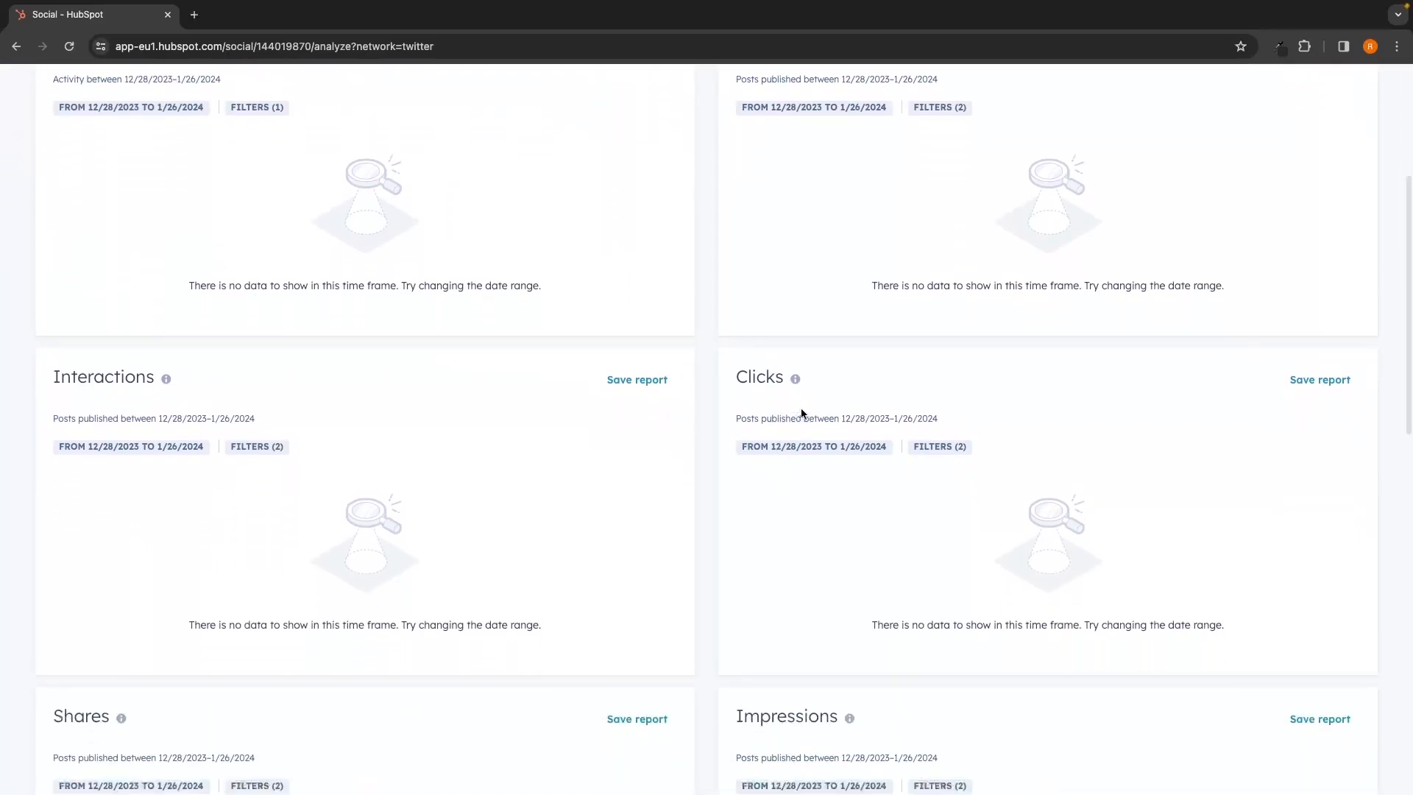
{"action": "scroll", "coordinate": [801, 410], "scroll_direction": "down", "scroll_amount": 2}
{"action": "scroll", "coordinate": [195, 651], "scroll_direction": "down", "scroll_amount": 2}
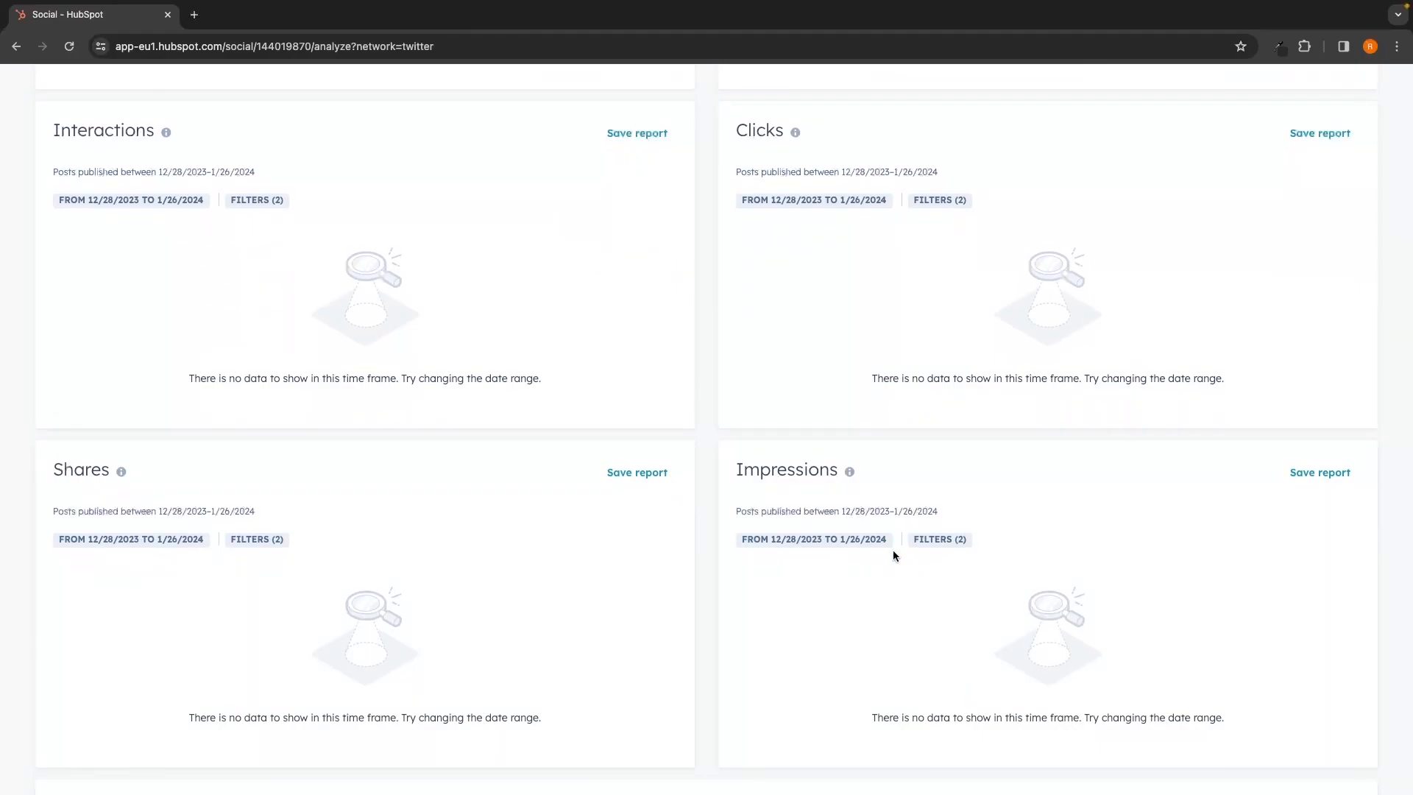
{"action": "scroll", "coordinate": [893, 551], "scroll_direction": "up", "scroll_amount": 10}
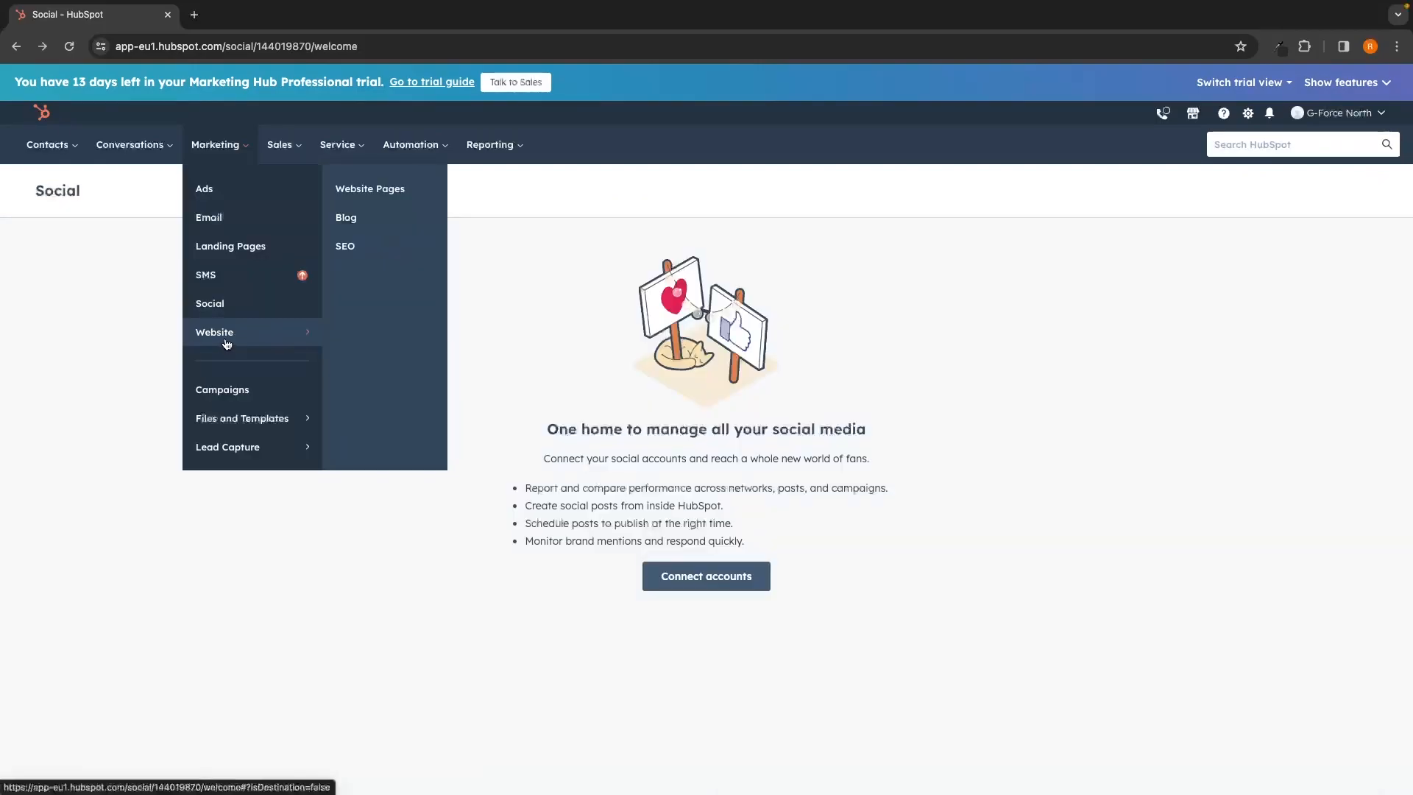
Step: Start an AI-generated blog post and describe its subject as "The best gaming laptops of 2024"
{"action": "left_click", "coordinate": [359, 222]}
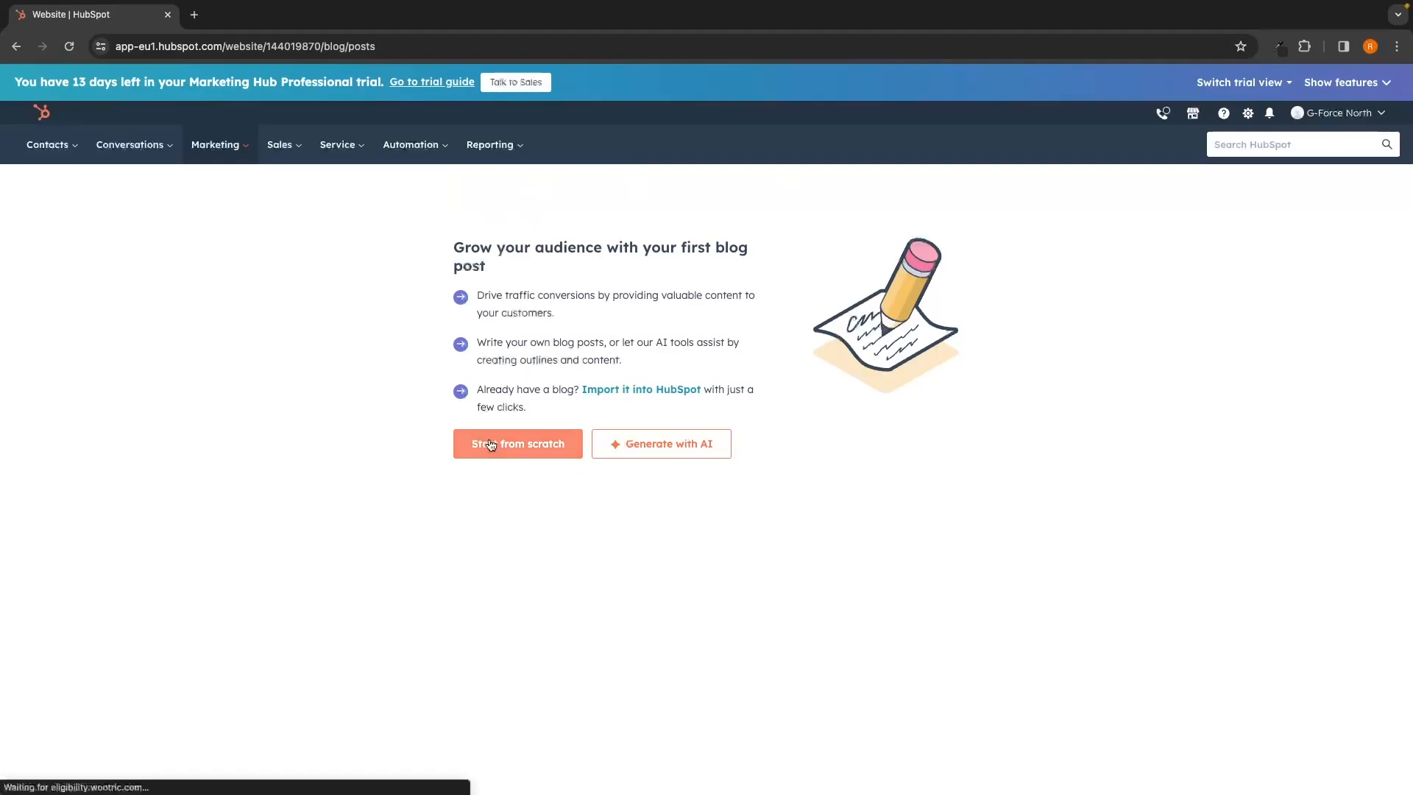
{"action": "left_click", "coordinate": [678, 452]}
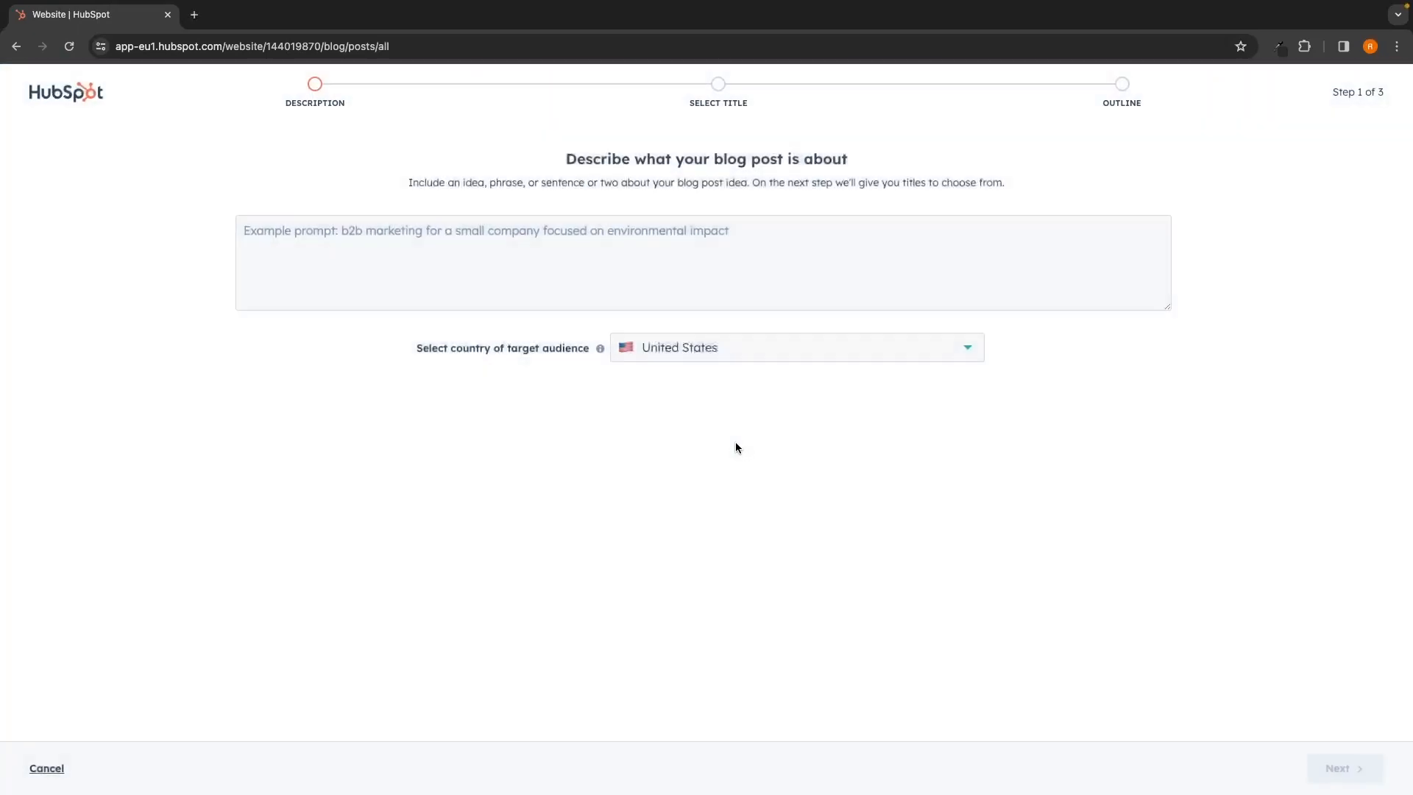
{"action": "left_click", "coordinate": [591, 231]}
{"action": "type", "text": "The best gaming laptops of 2024"}
{"action": "left_click", "coordinate": [382, 382]}
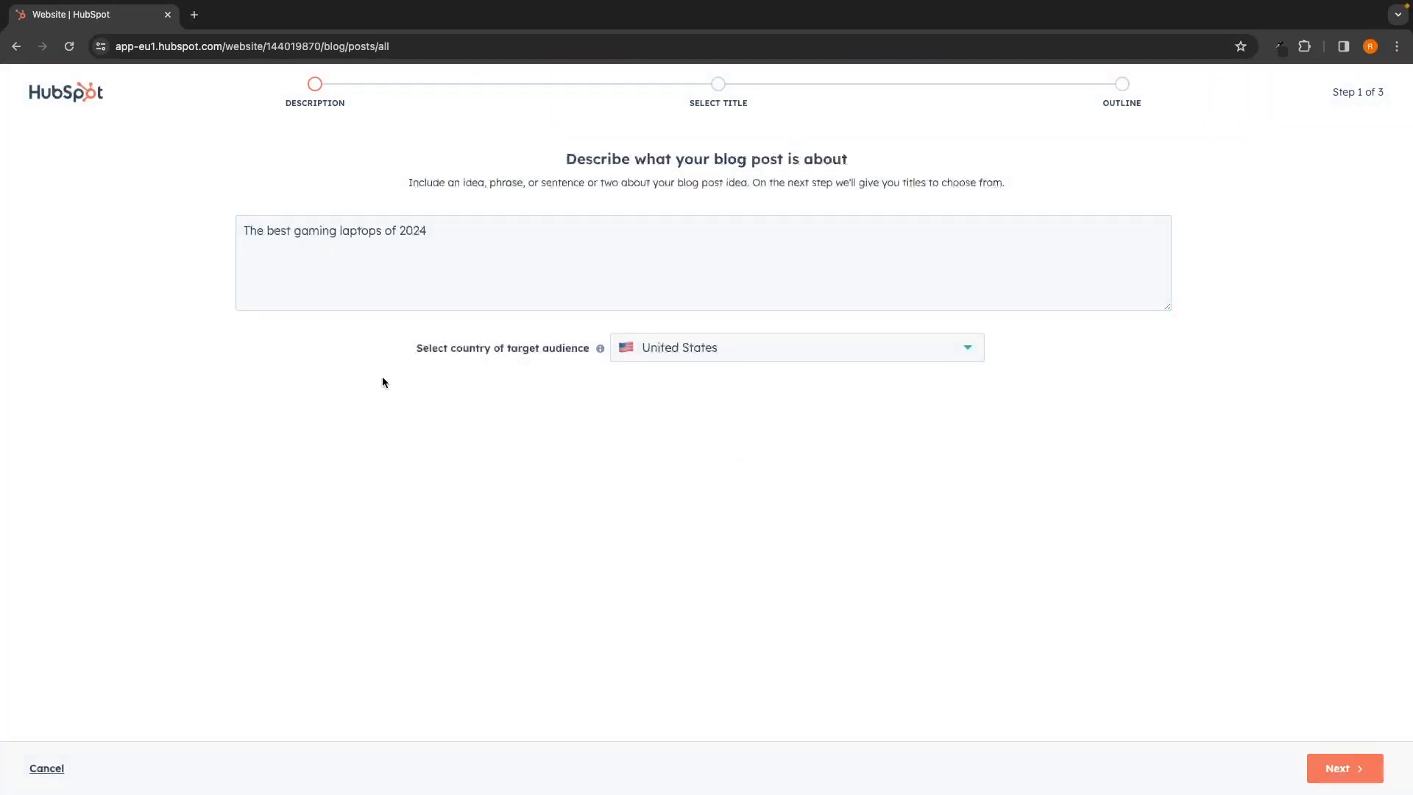
Step: Choose United States as the target audience country and continue to the blog title suggestions
{"action": "left_click_drag", "start_coordinate": [241, 228], "coordinate": [563, 228]}
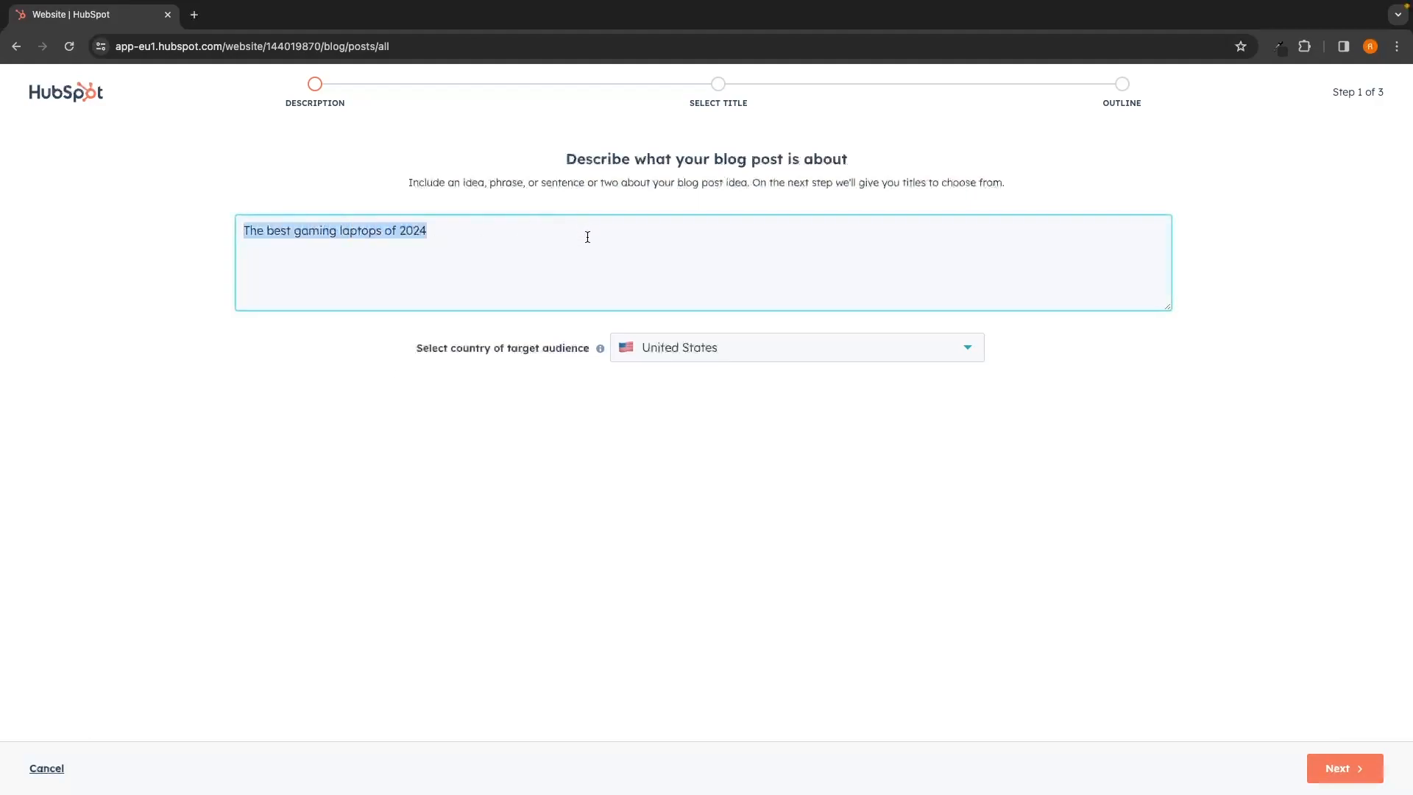
{"action": "left_click", "coordinate": [564, 238]}
{"action": "left_click_drag", "start_coordinate": [413, 349], "coordinate": [578, 354]}
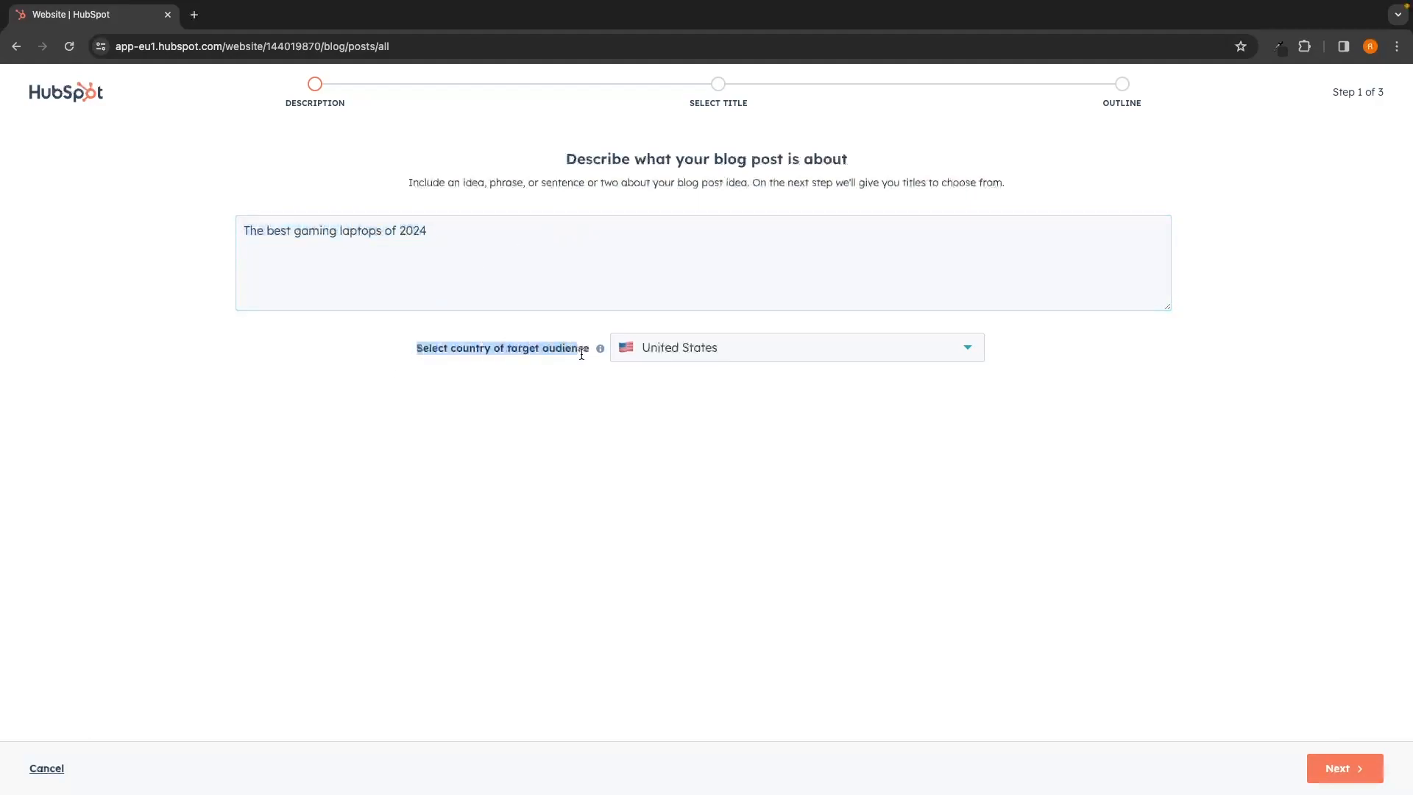
{"action": "left_click", "coordinate": [605, 366]}
{"action": "left_click", "coordinate": [640, 356]}
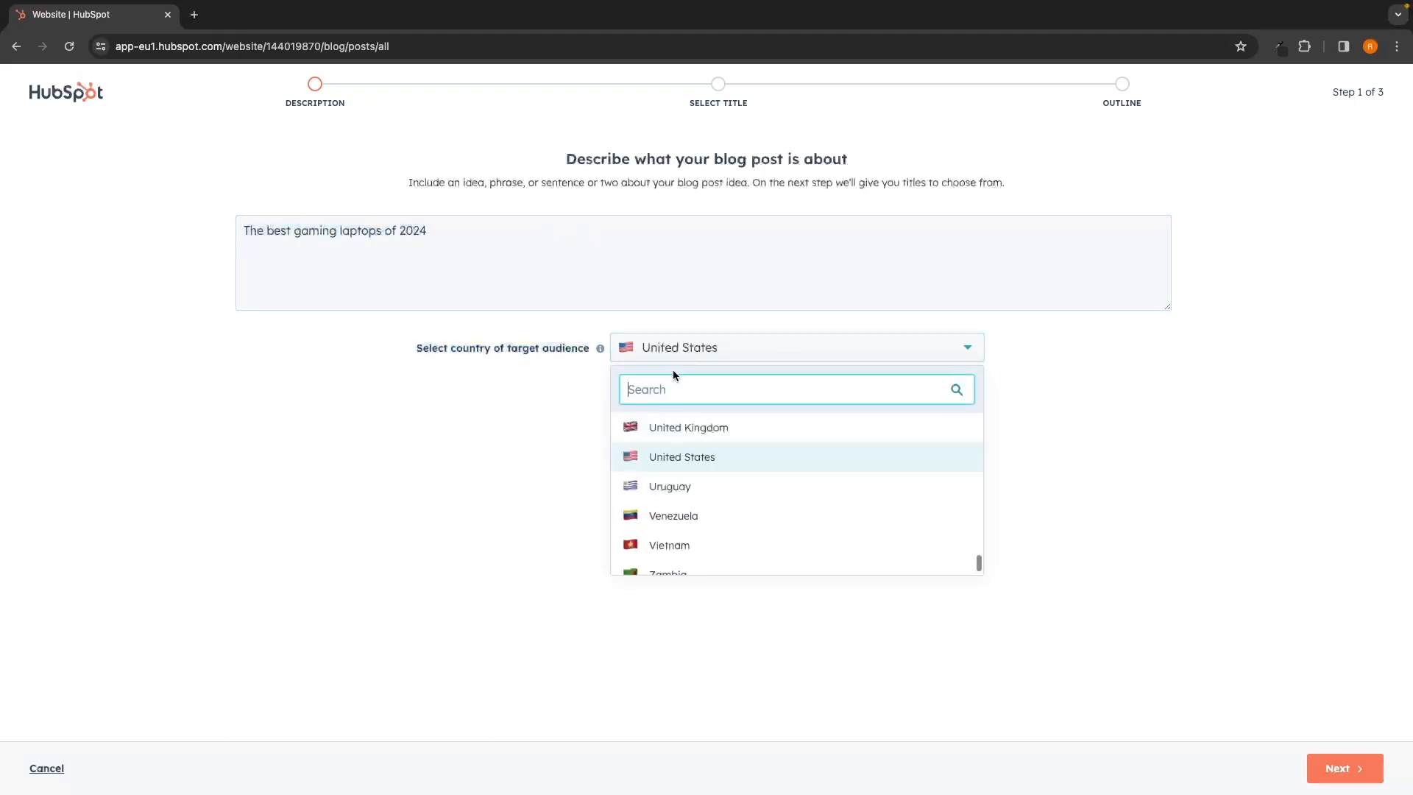
{"action": "left_click", "coordinate": [698, 452]}
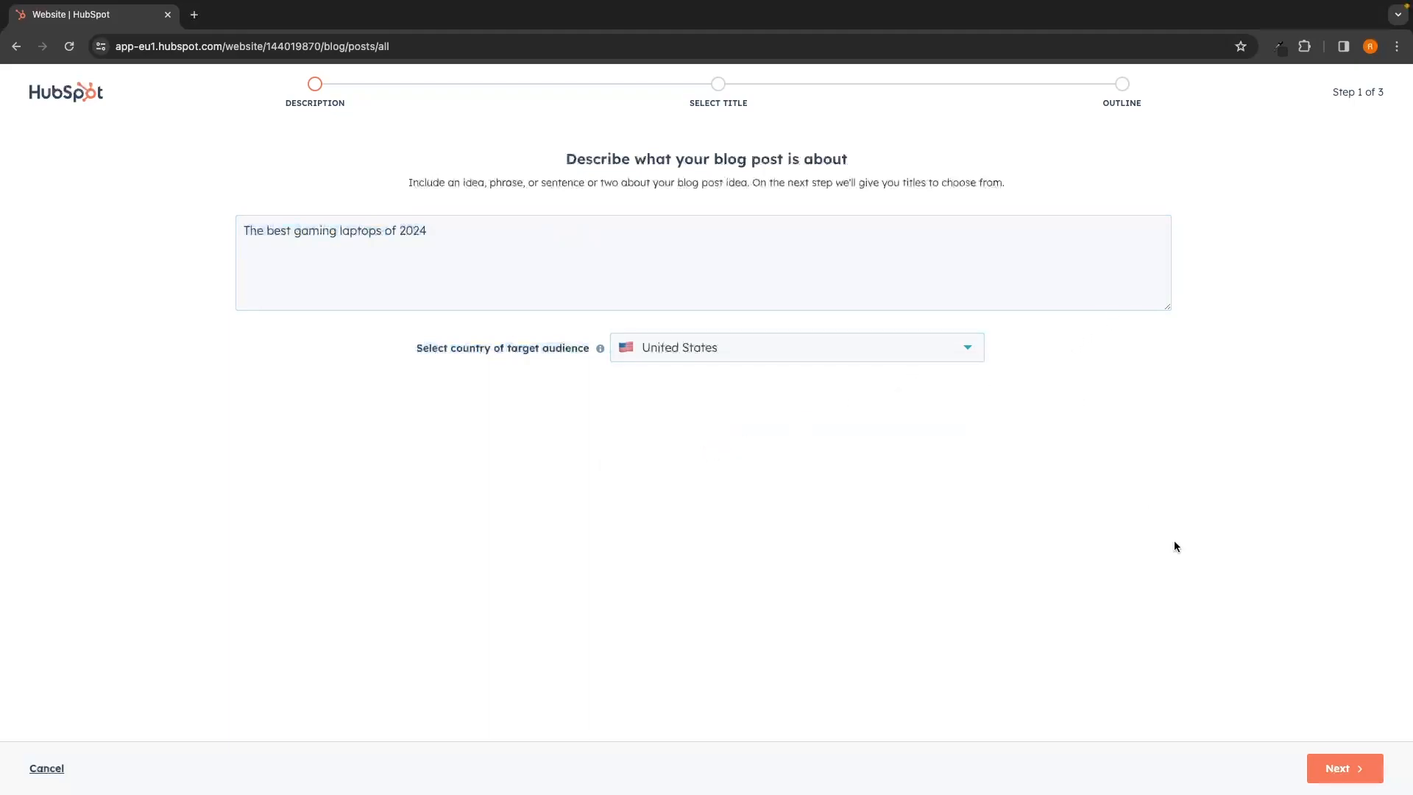
{"action": "left_click", "coordinate": [1338, 767]}
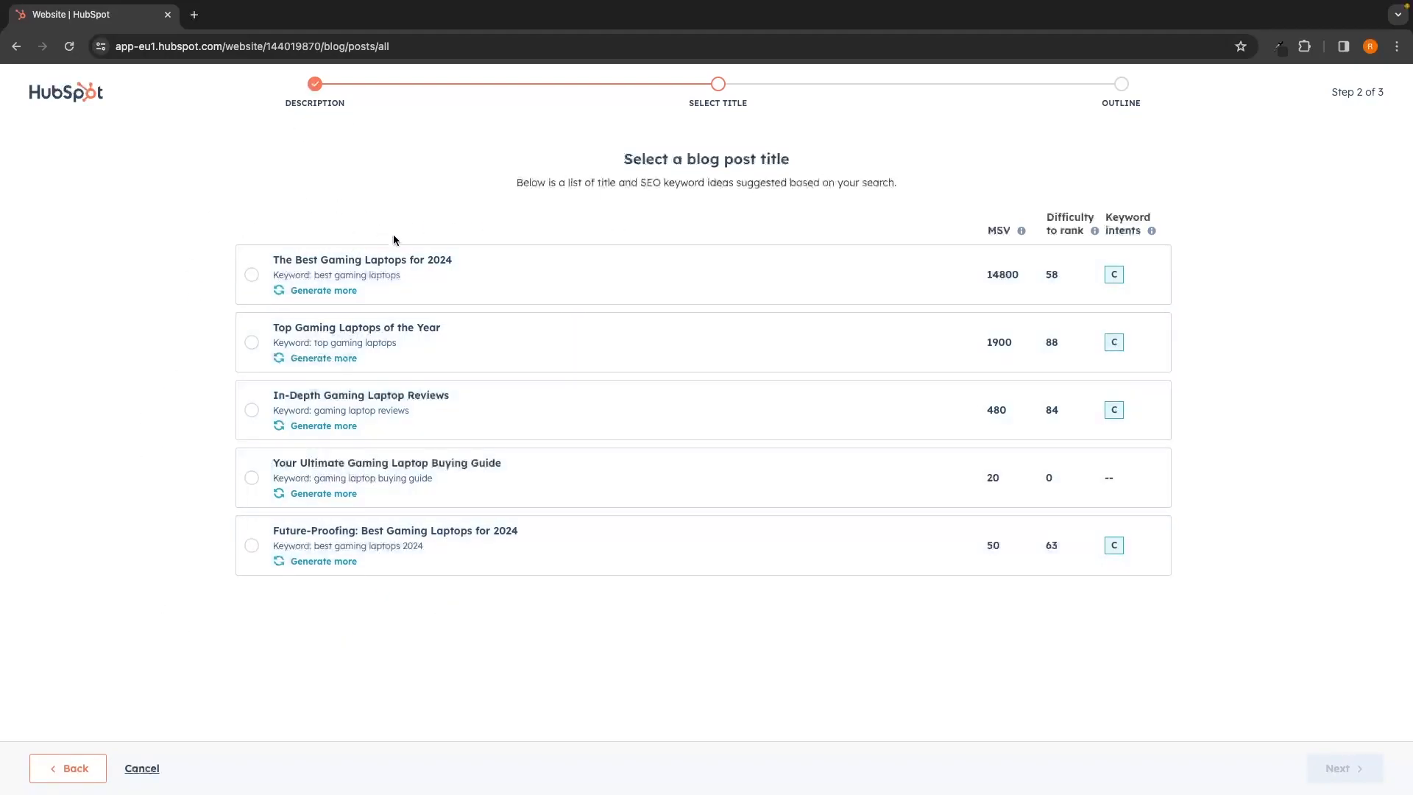
Step: Select the suggested title "The Best Gaming Laptops for 2024" and continue to the blog post outline
{"action": "left_click_drag", "start_coordinate": [988, 232], "coordinate": [1003, 233]}
{"action": "left_click", "coordinate": [1014, 235]}
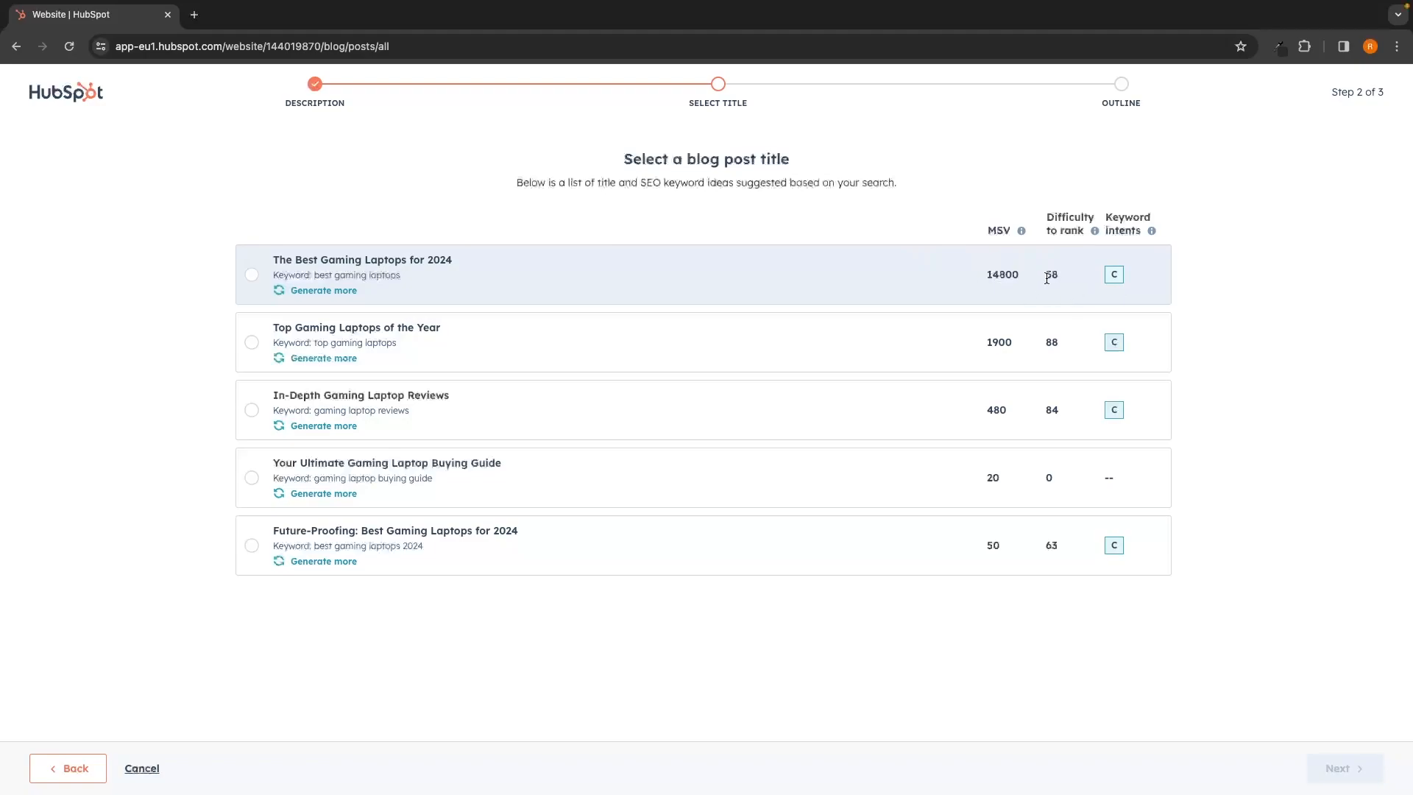
{"action": "left_click", "coordinate": [251, 279]}
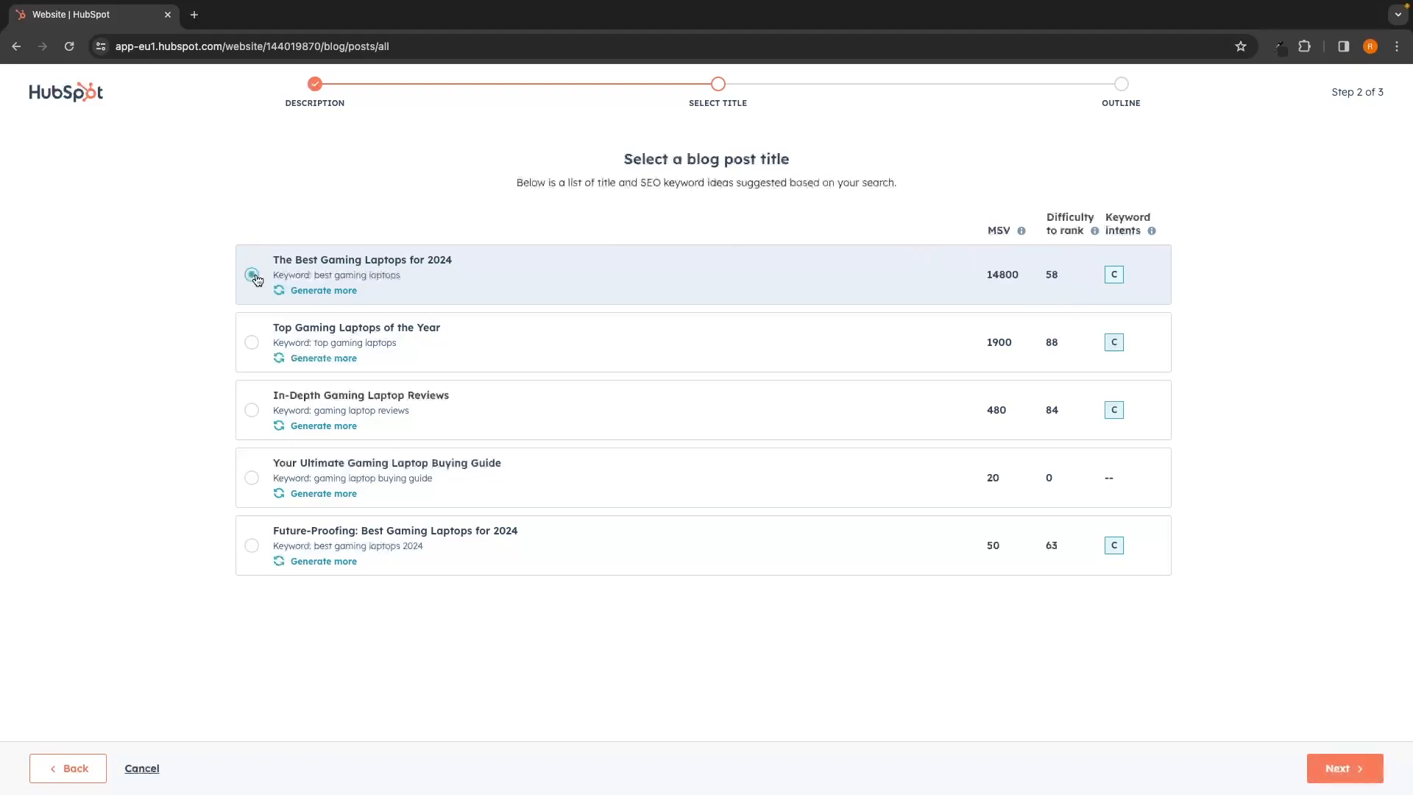
{"action": "left_click", "coordinate": [1317, 758]}
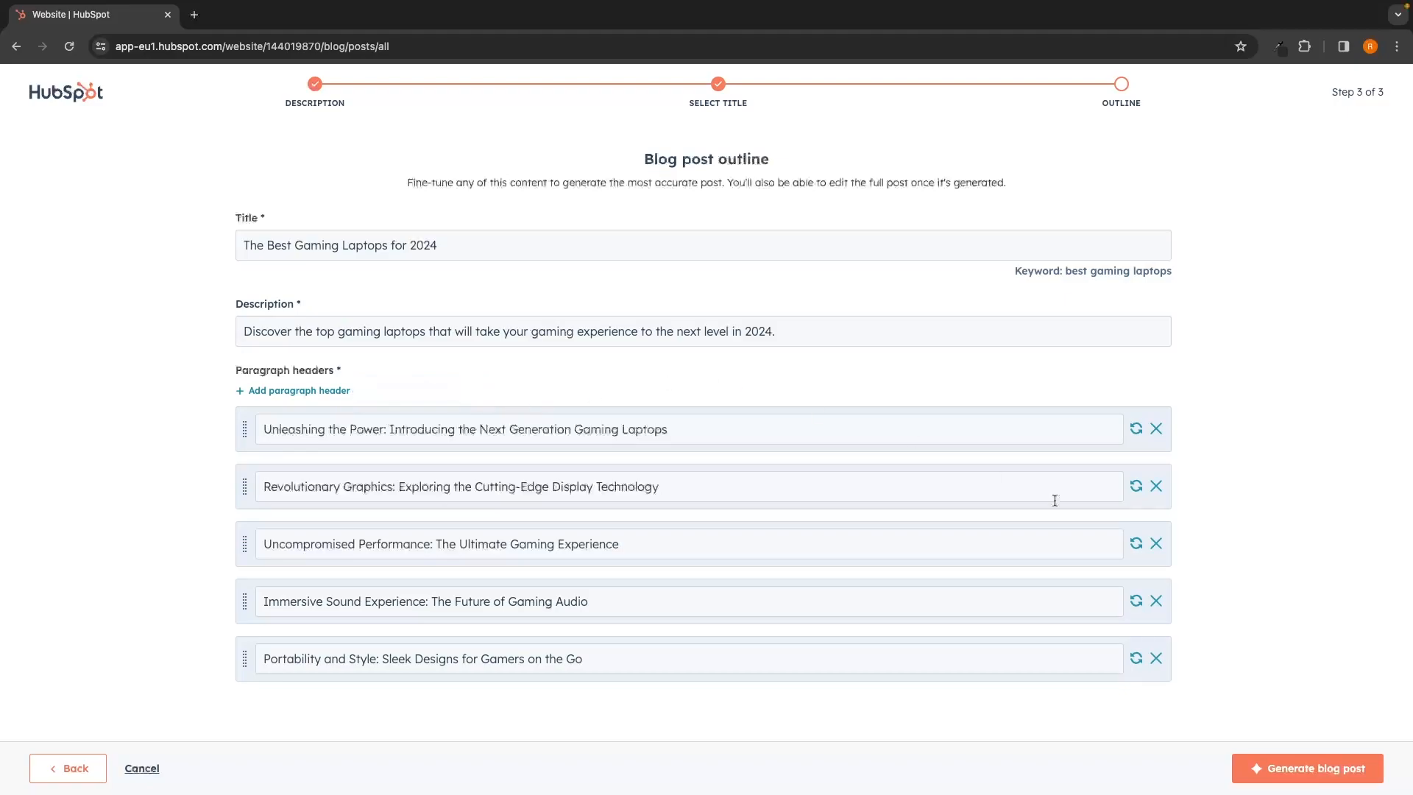
Step: Regenerate the paragraph header "Uncompromised Performance: The Ultimate Gaming Experience" and generate the blog post from the outline
{"action": "left_click", "coordinate": [1136, 545]}
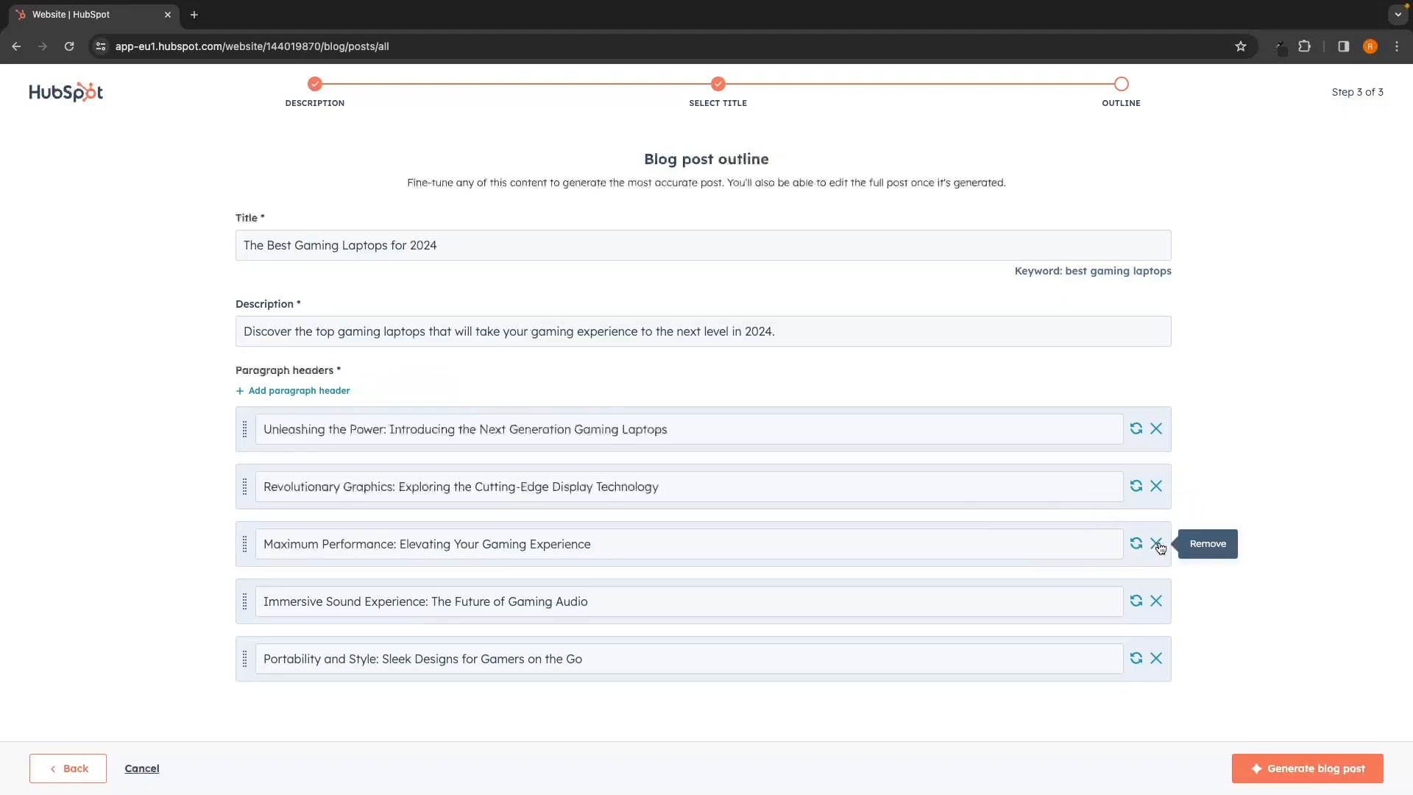
{"action": "left_click", "coordinate": [1325, 767]}
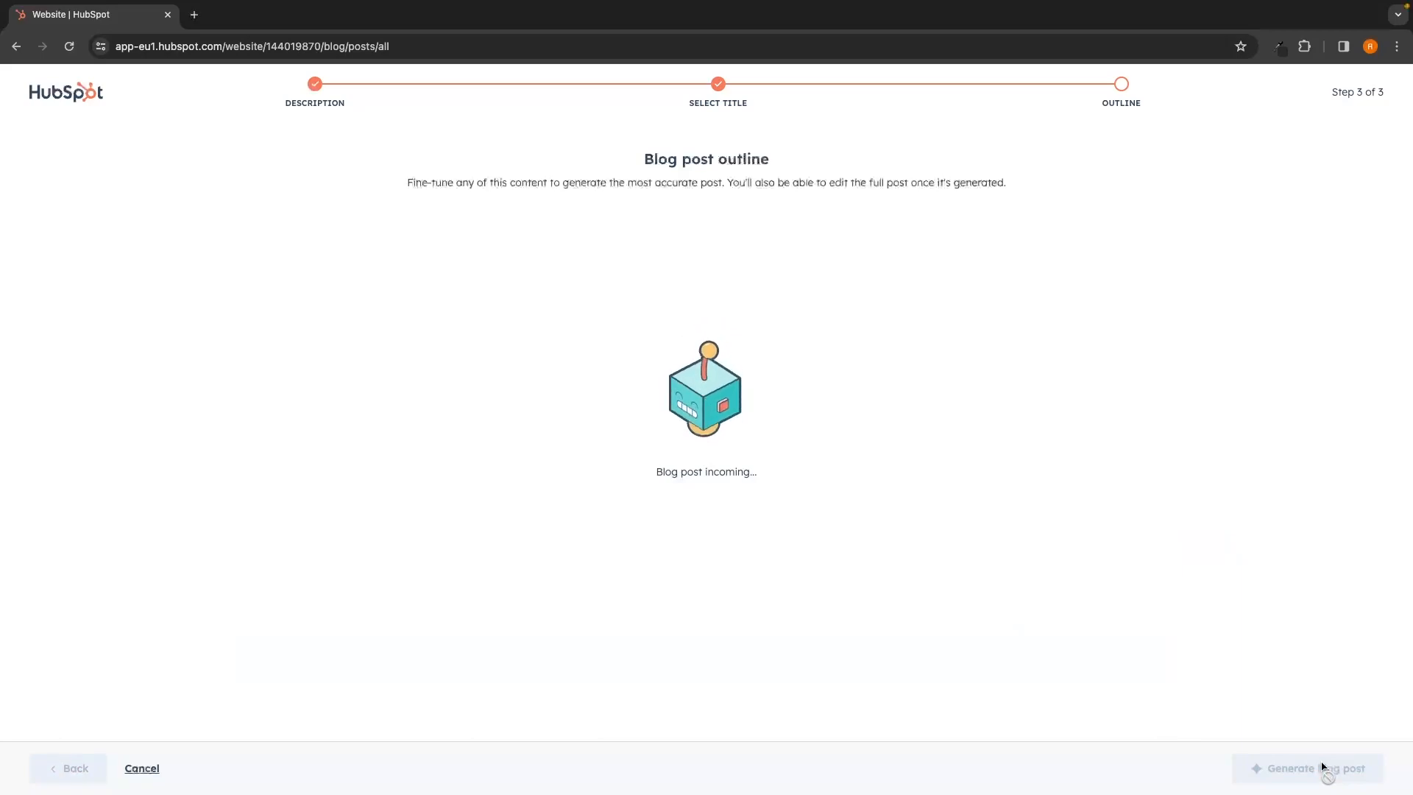
Step: Replace the last two paragraphs of the "Immersive Sound Experience" section with the text "rgregmgklmdbt"
{"action": "scroll", "coordinate": [1127, 701], "scroll_direction": "down", "scroll_amount": 15}
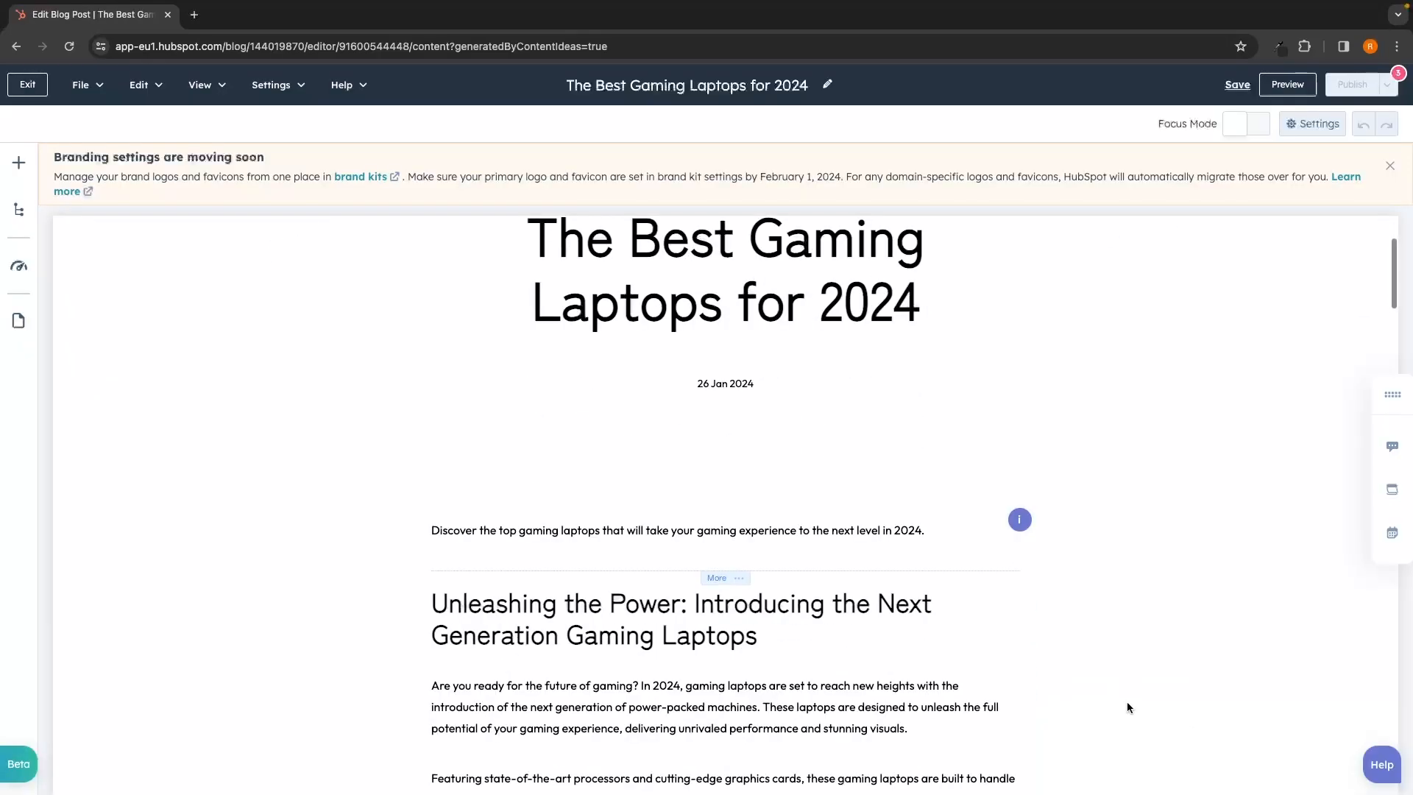
{"action": "scroll", "coordinate": [1128, 701], "scroll_direction": "down", "scroll_amount": 20}
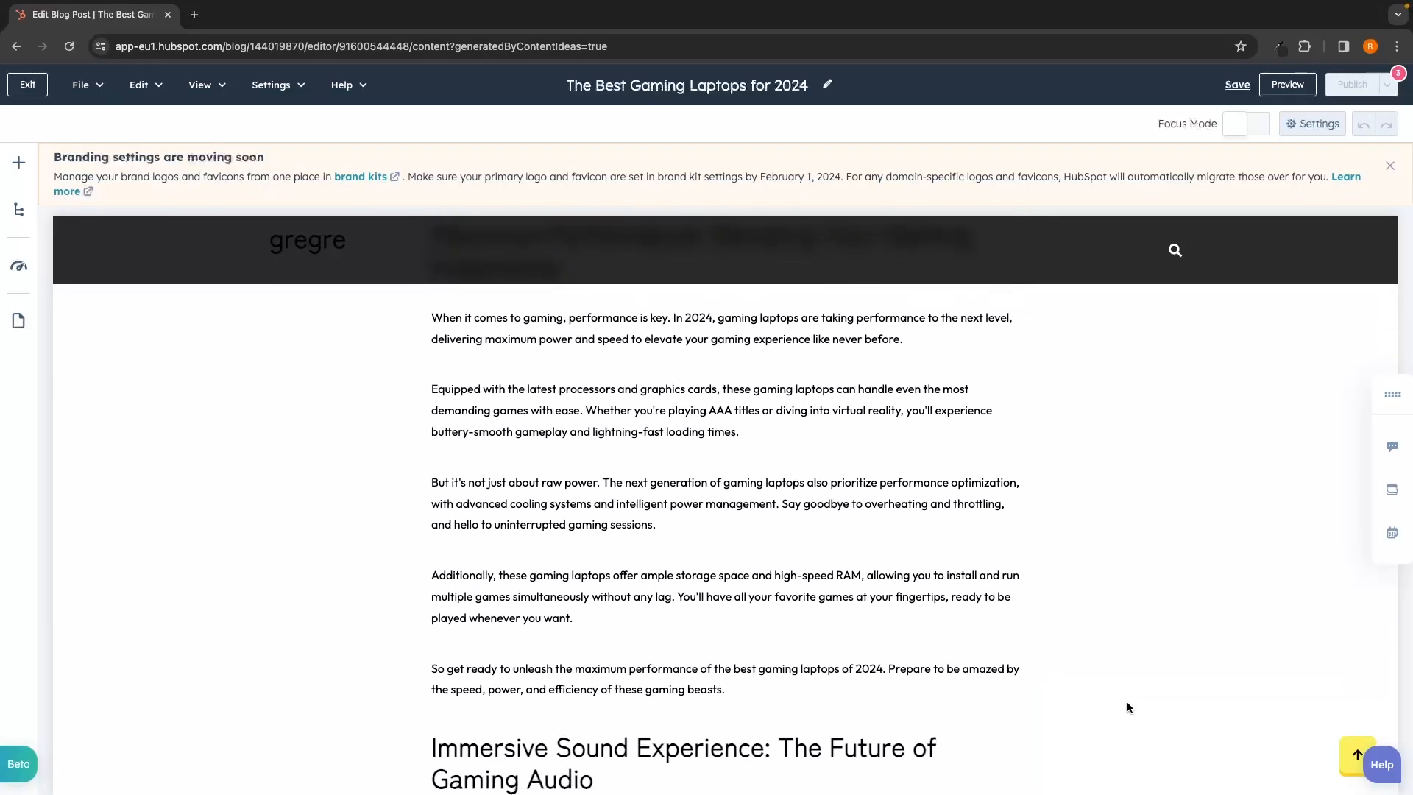
{"action": "left_click", "coordinate": [728, 480]}
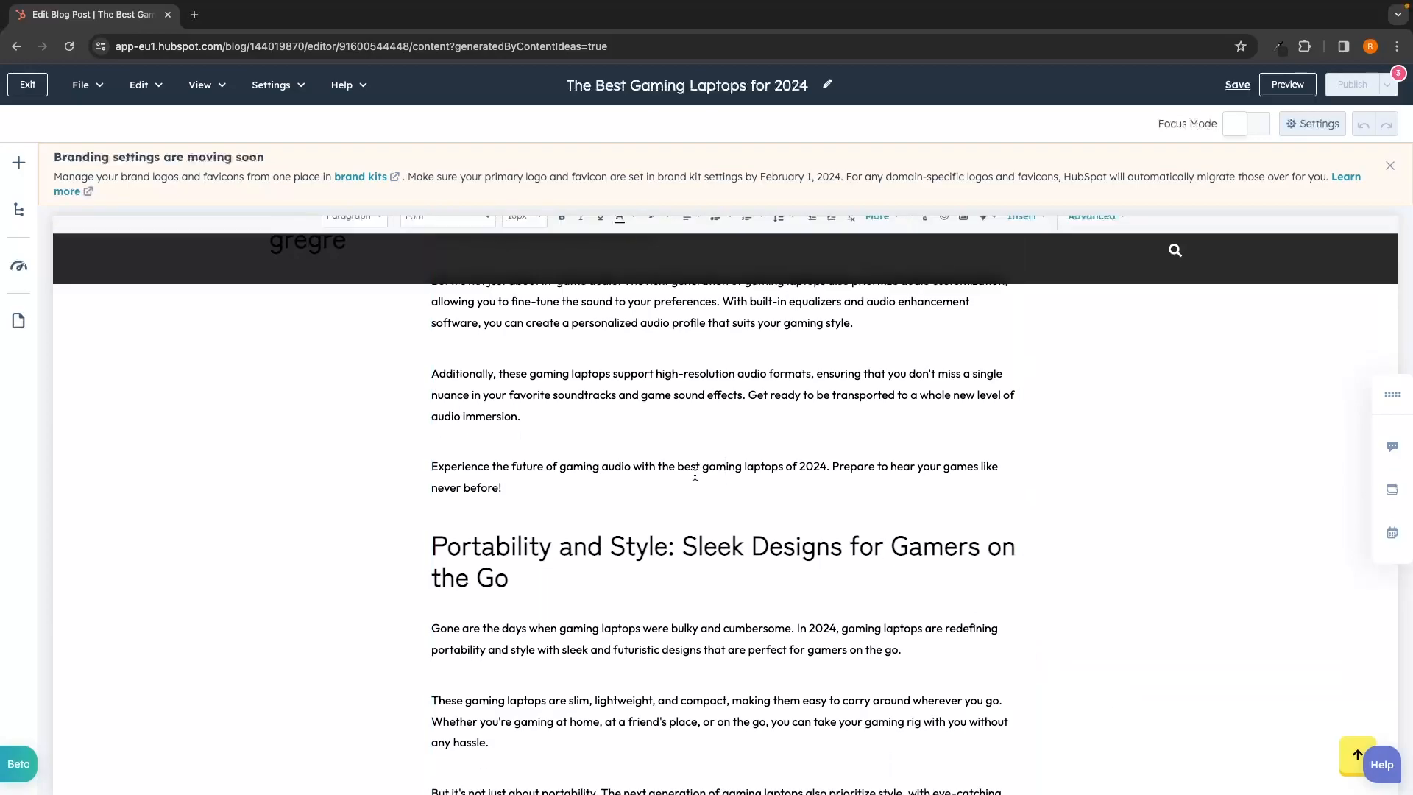
{"action": "left_click_drag", "start_coordinate": [525, 486], "coordinate": [407, 363]}
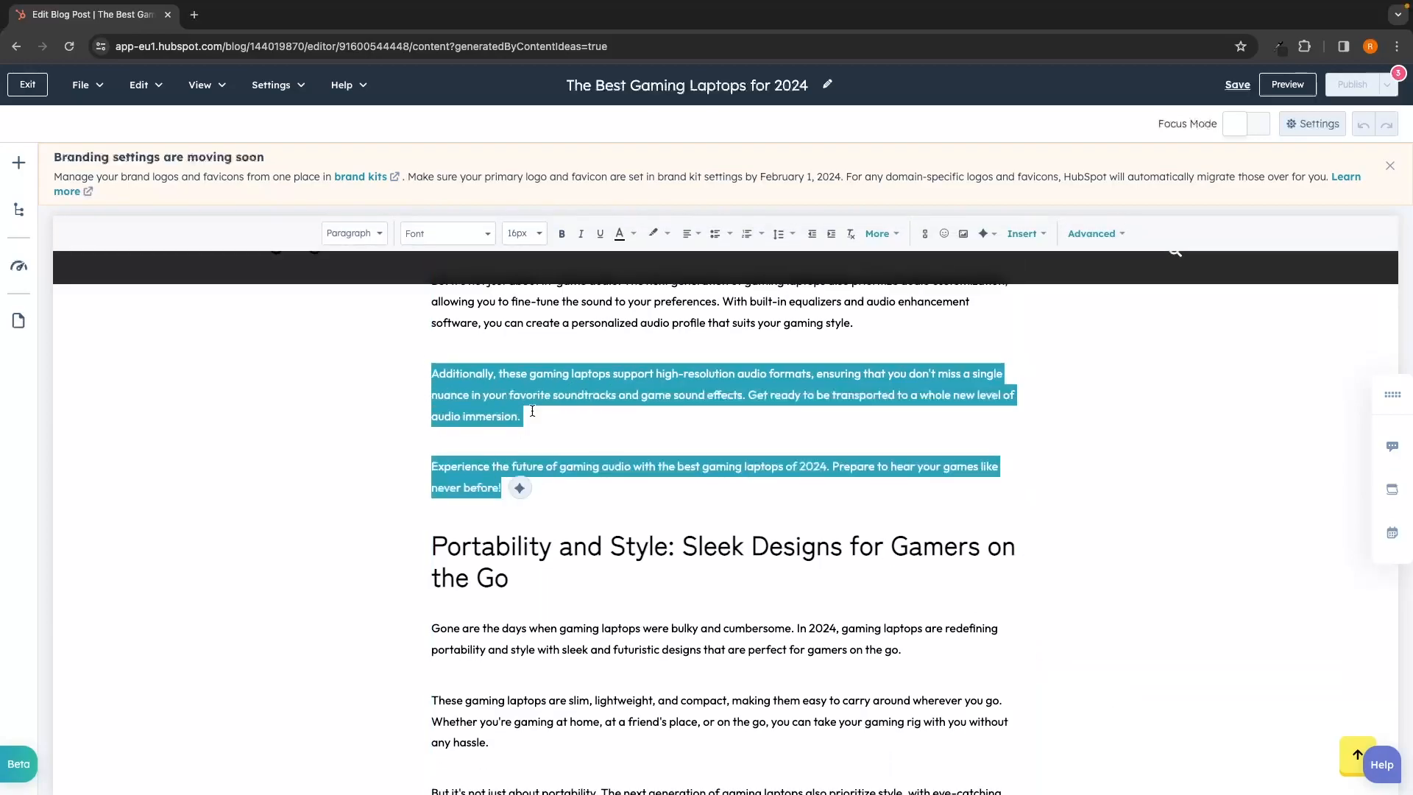
{"action": "type", "text": "rgregmgklmdbt"}
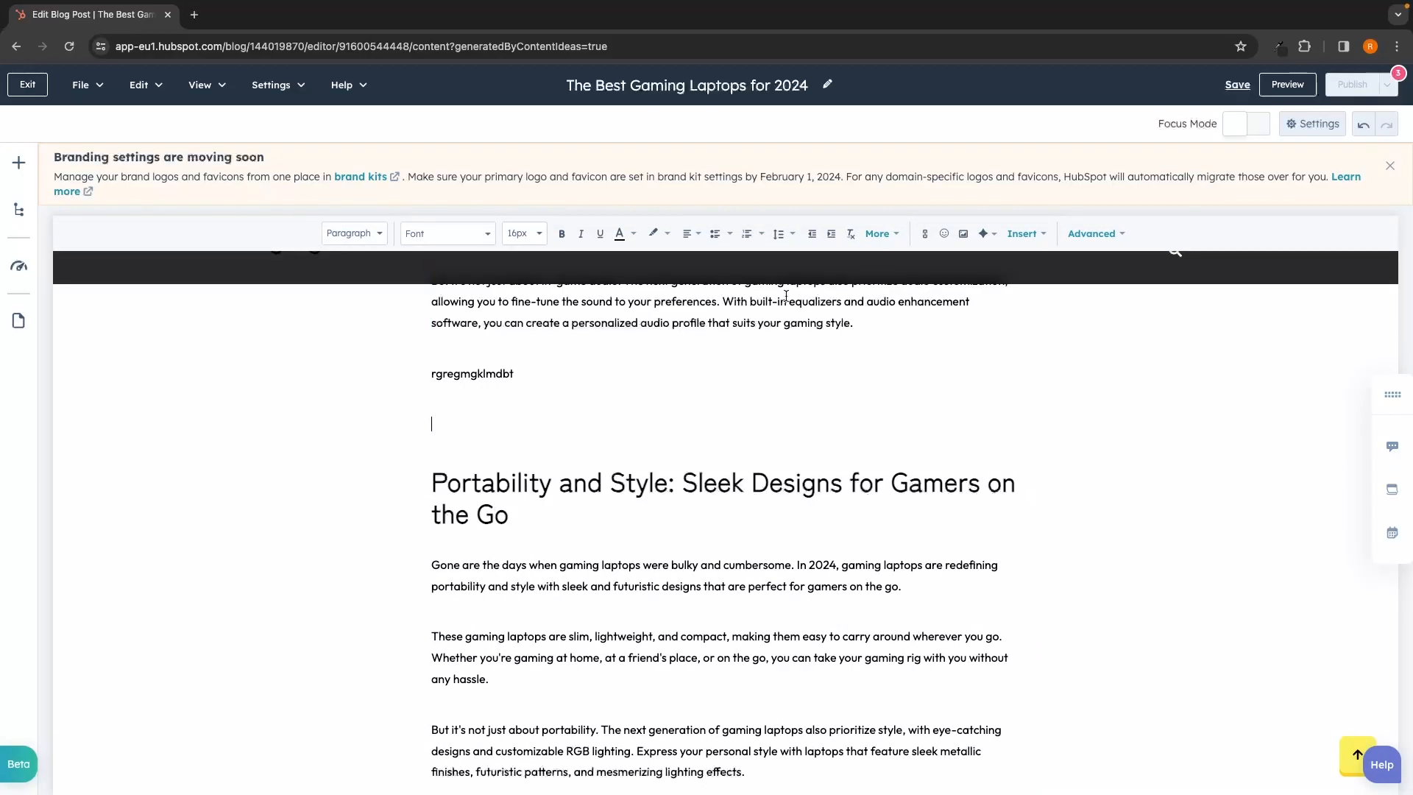
{"action": "scroll", "coordinate": [786, 297], "scroll_direction": "up", "scroll_amount": 5}
{"action": "left_click_drag", "start_coordinate": [456, 333], "coordinate": [842, 660]}
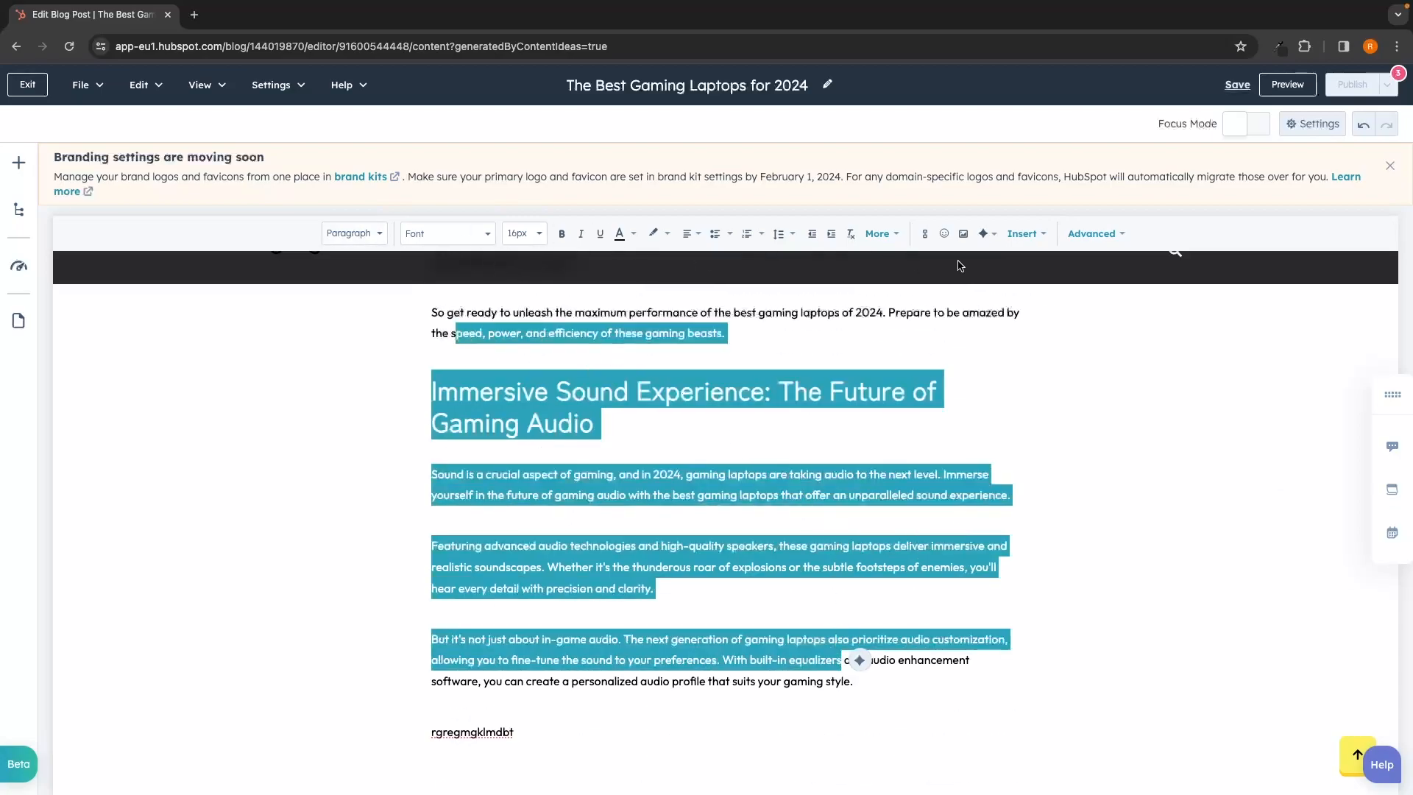
{"action": "left_click", "coordinate": [1022, 444]}
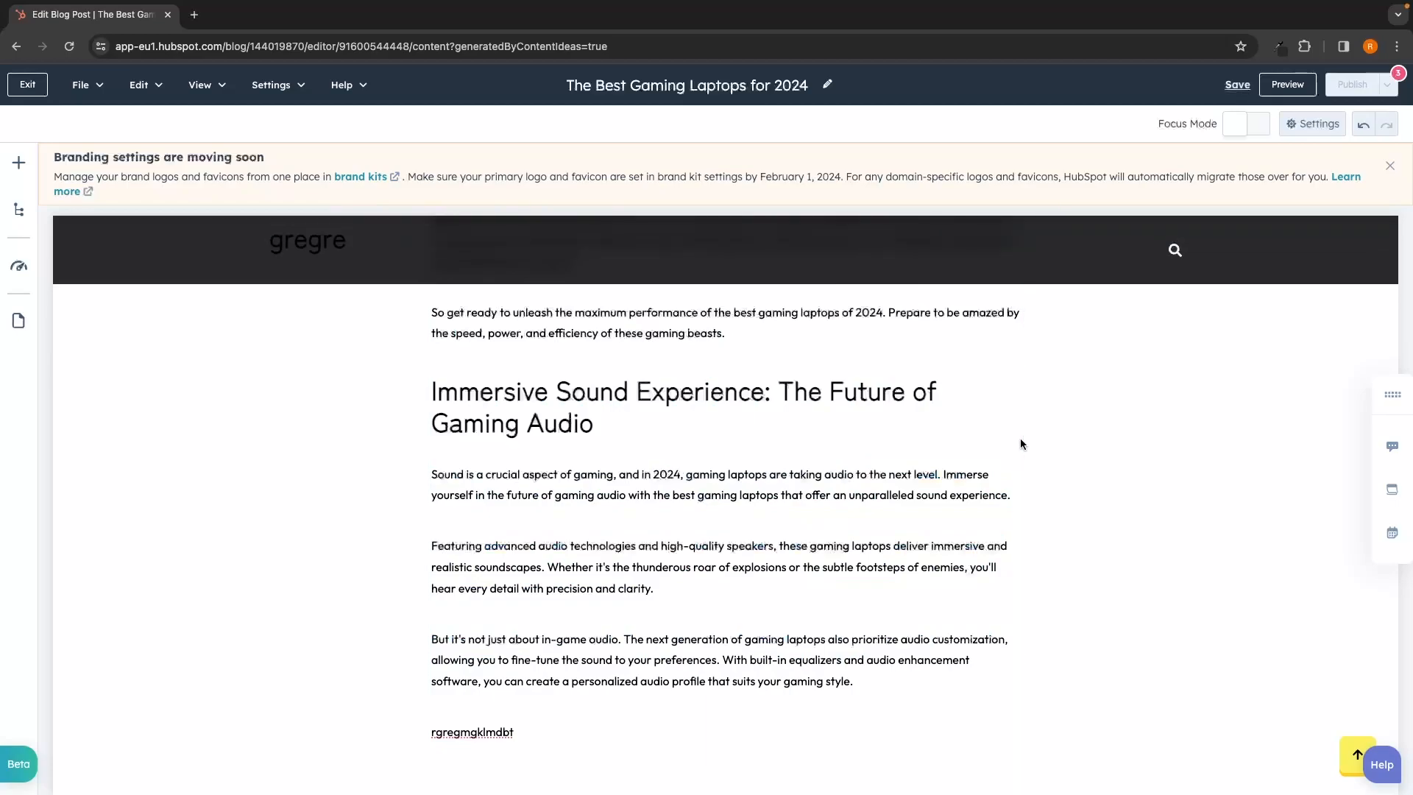
Step: Exit the blog editor and reopen the draft "The Best Gaming Laptops for 2024" from the blog post list
{"action": "scroll", "coordinate": [1020, 444], "scroll_direction": "down", "scroll_amount": 2}
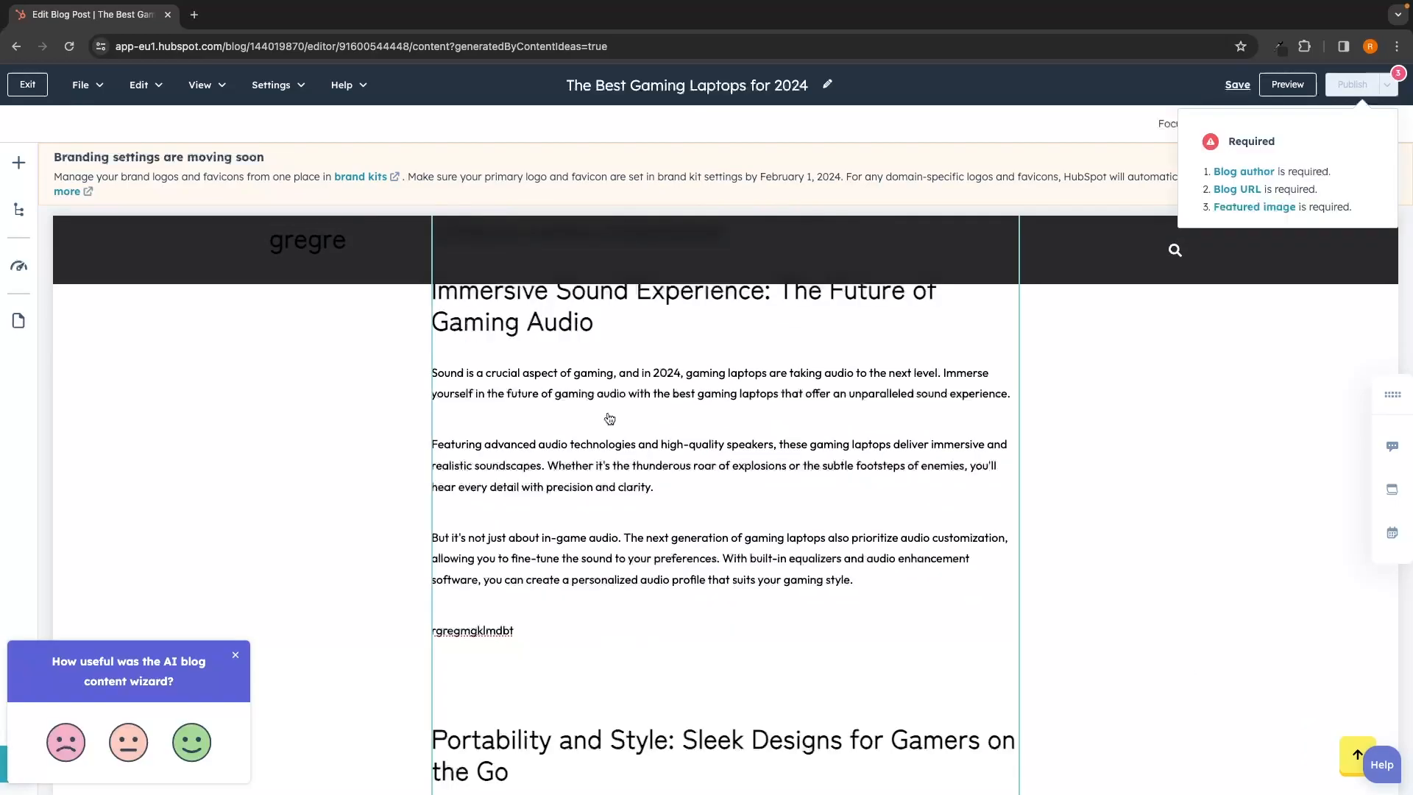
{"action": "left_click", "coordinate": [27, 84]}
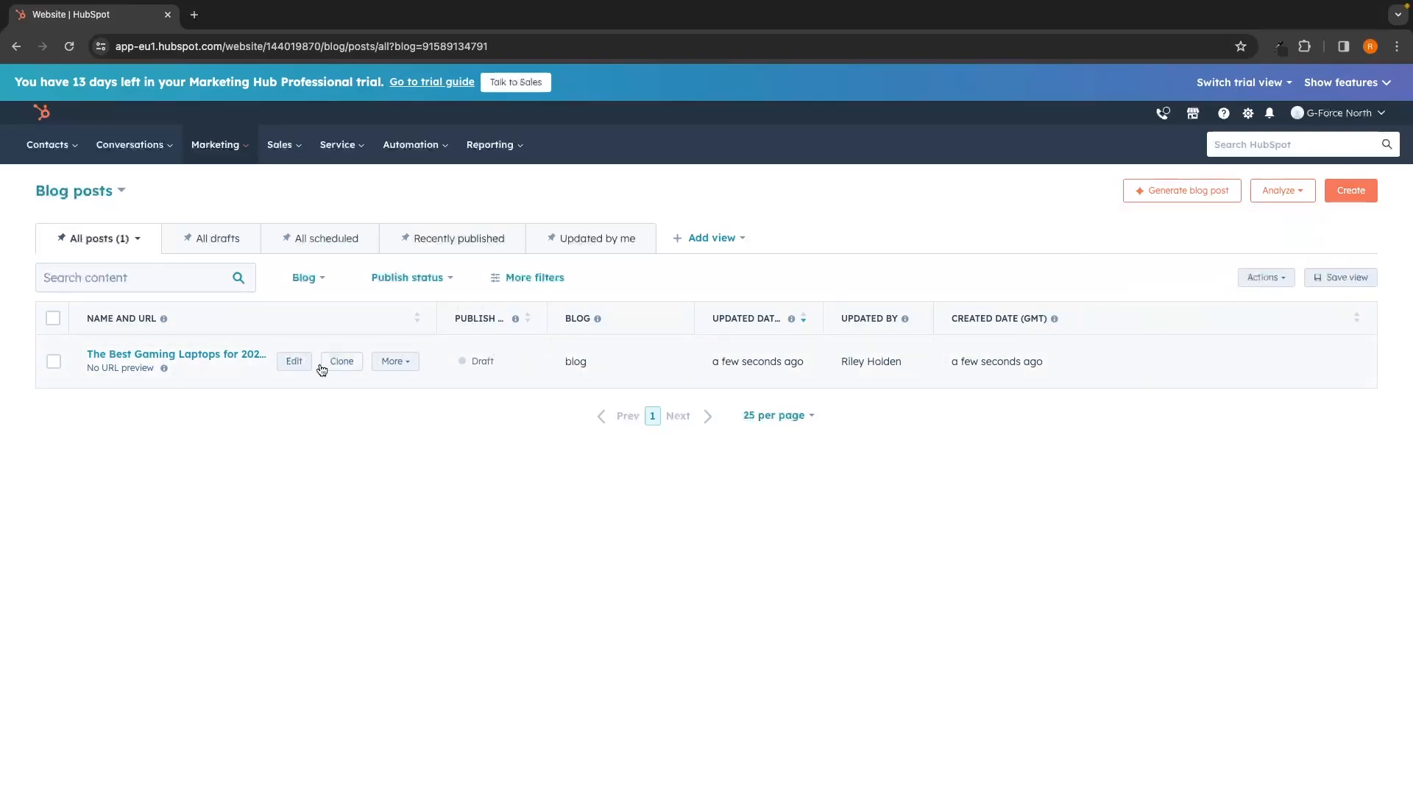
{"action": "left_click", "coordinate": [294, 360]}
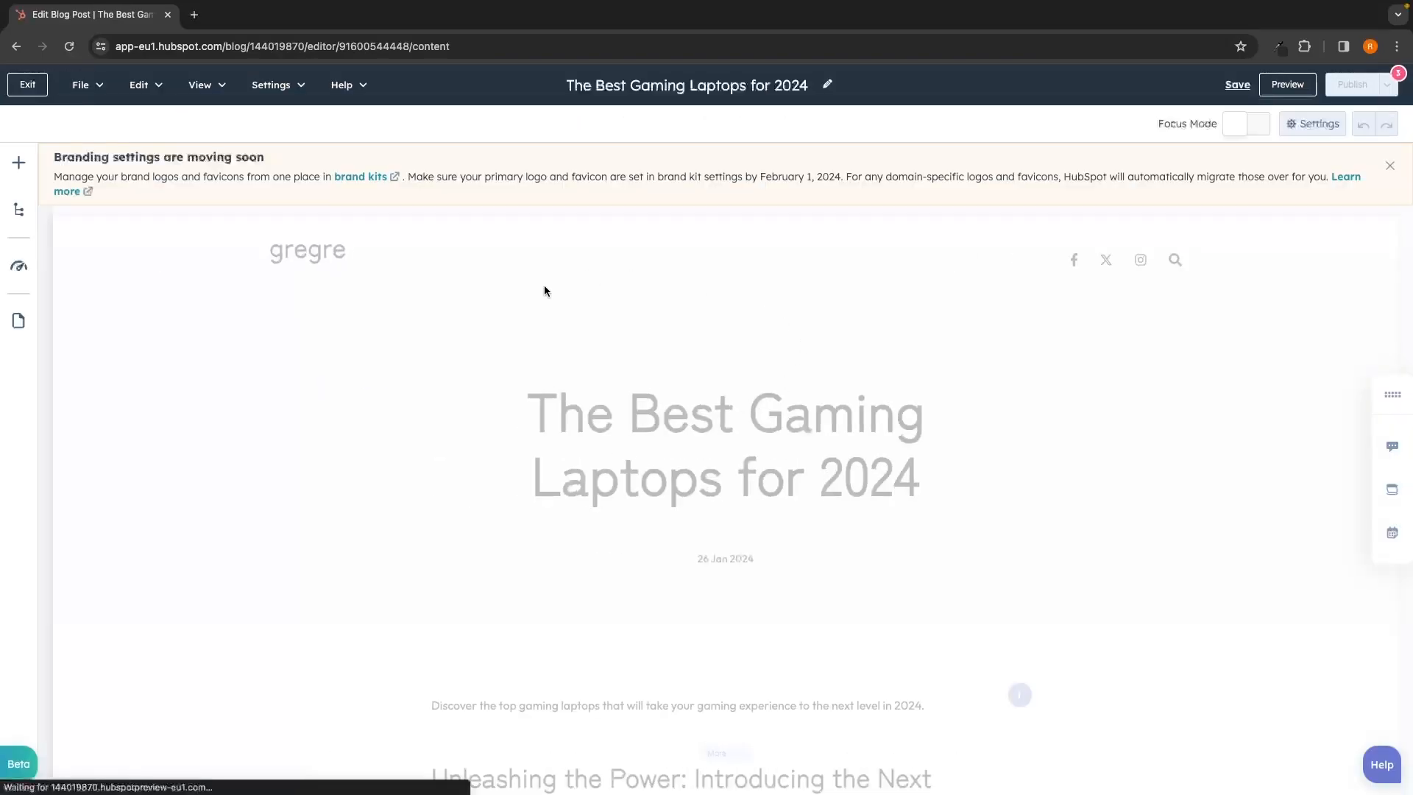